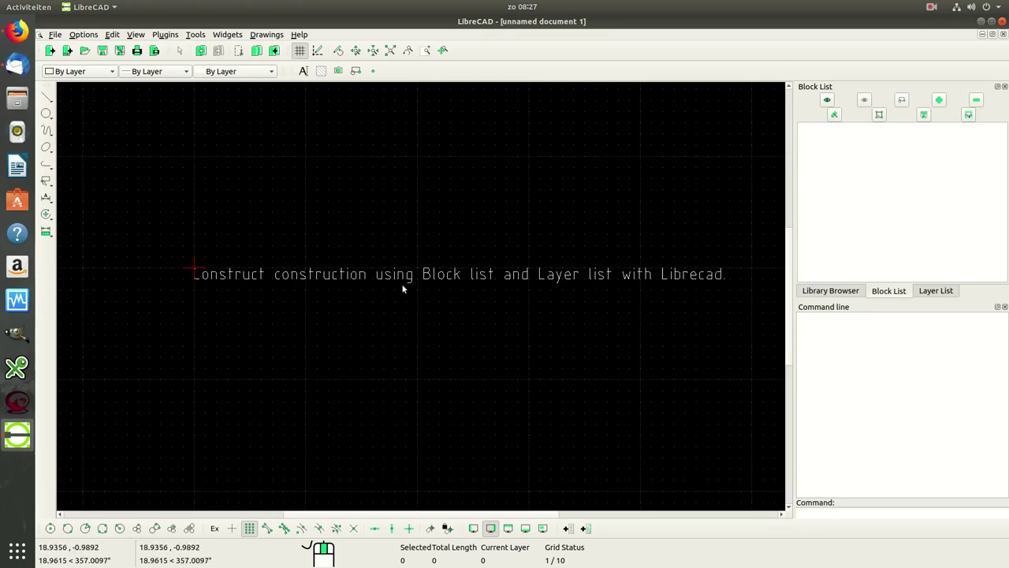
Step: Clear the 'Lets start' and title text from the canvas
scroll(582, 309, up, 1)
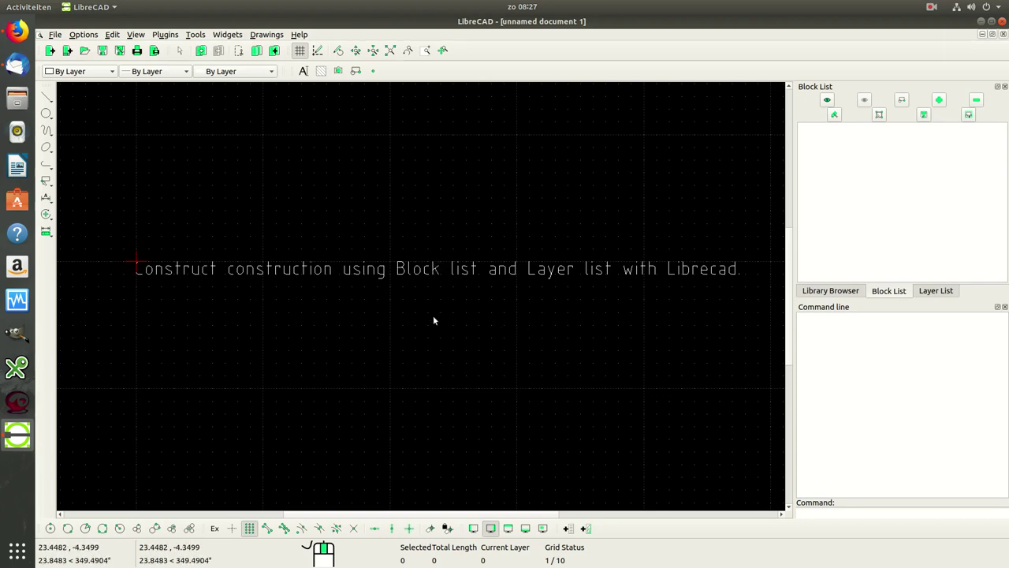
click(303, 72)
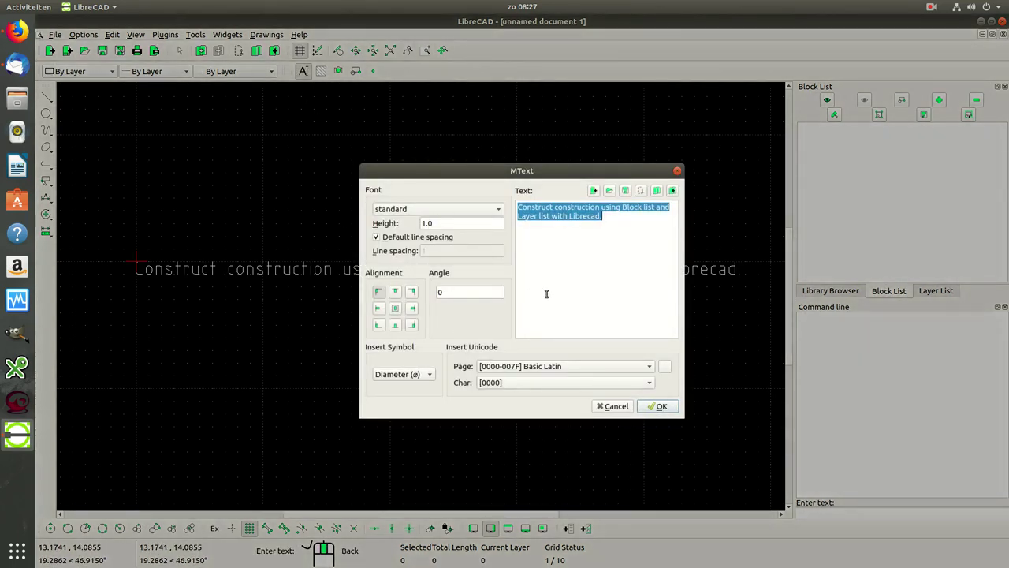
key(BackSpace)
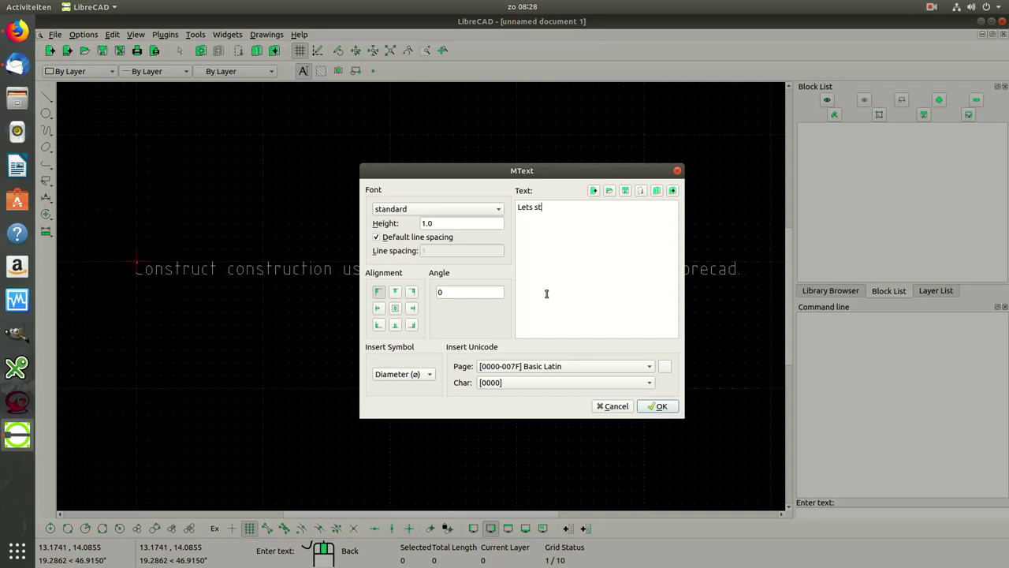
click(658, 407)
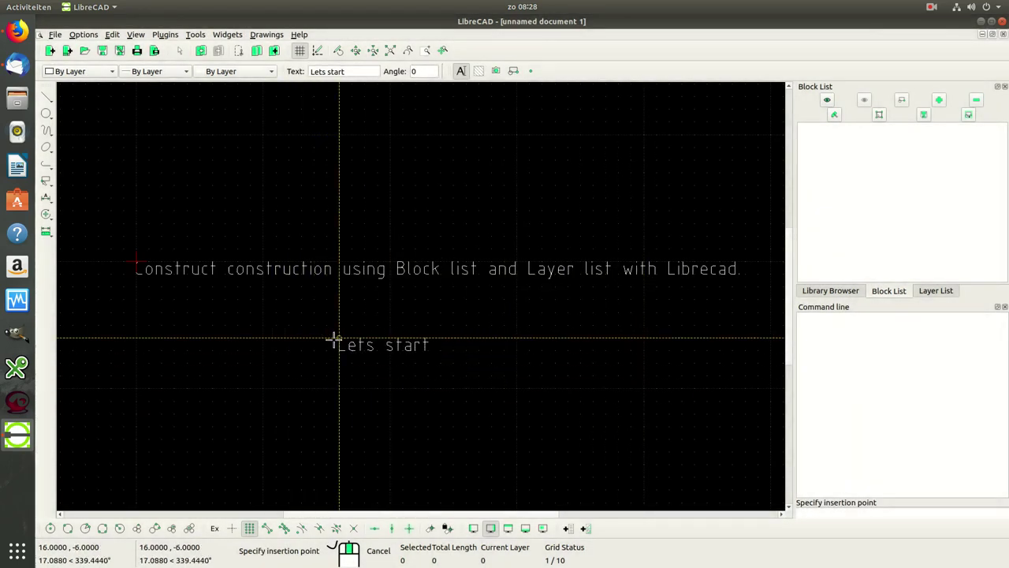
click(334, 339)
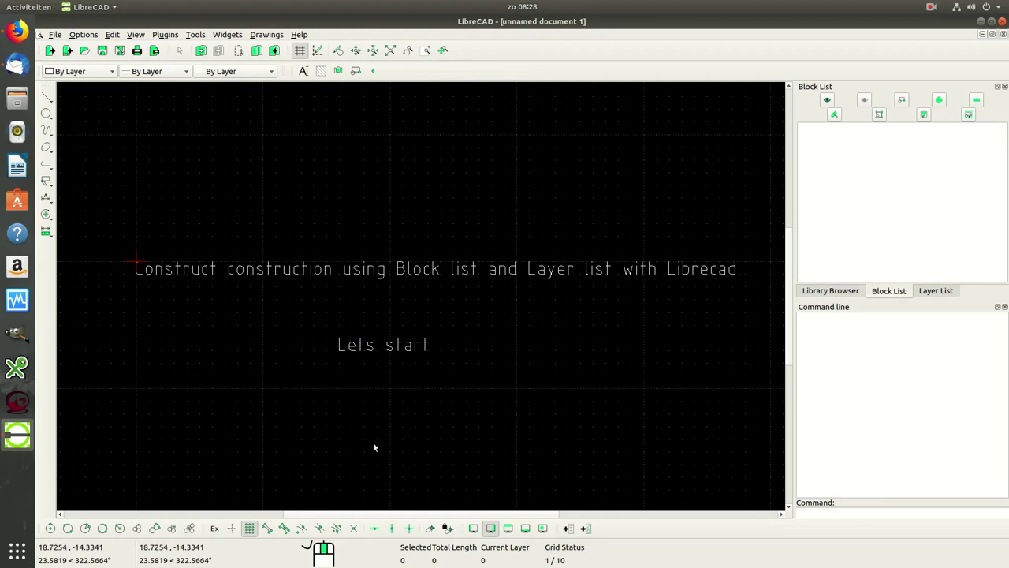
click(402, 346)
key(Delete)
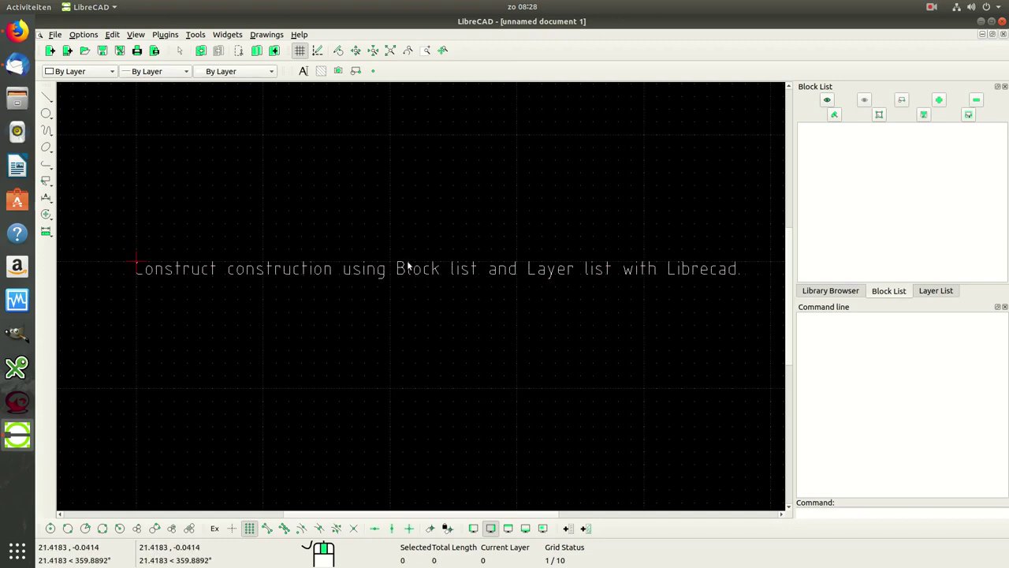
key(ctrl+a)
key(Delete)
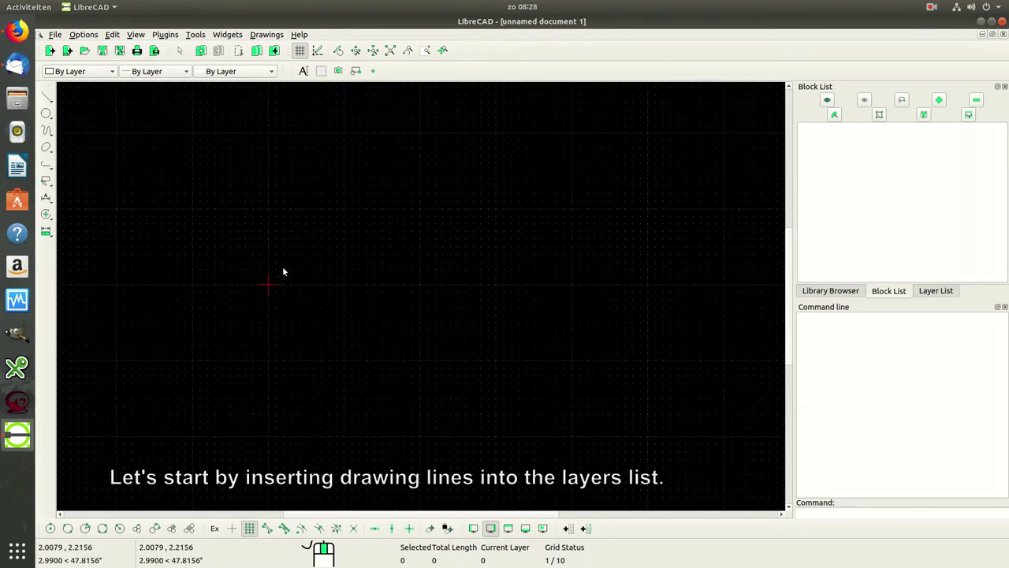
Step: Set layer 0's line width to 0.35mm (ISO)
click(941, 292)
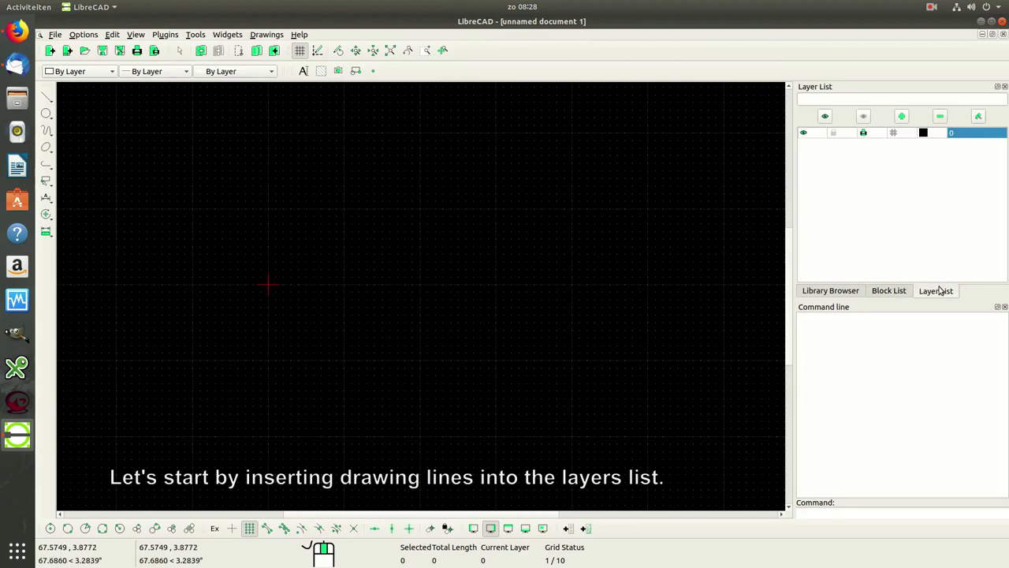
click(980, 116)
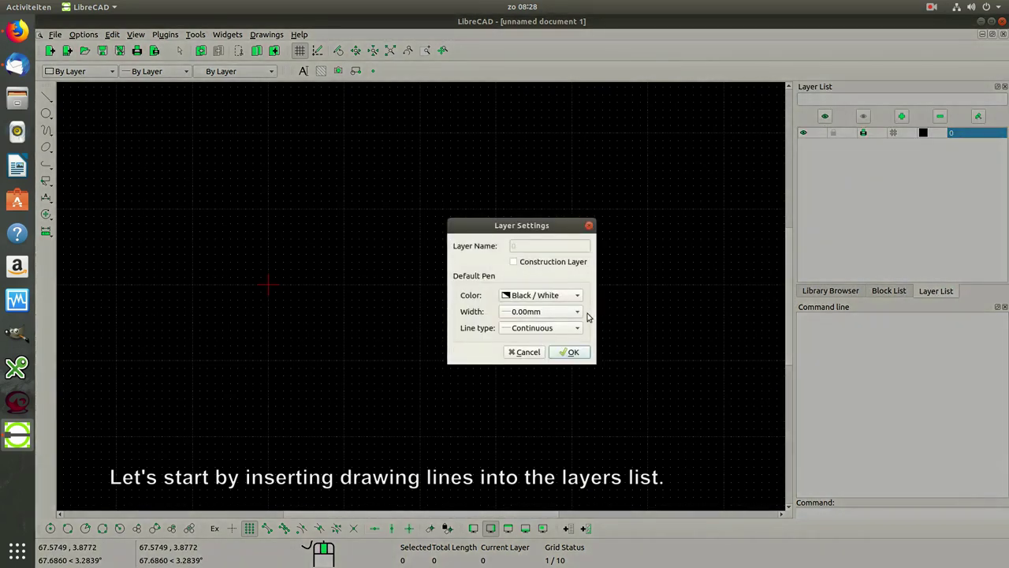
click(580, 315)
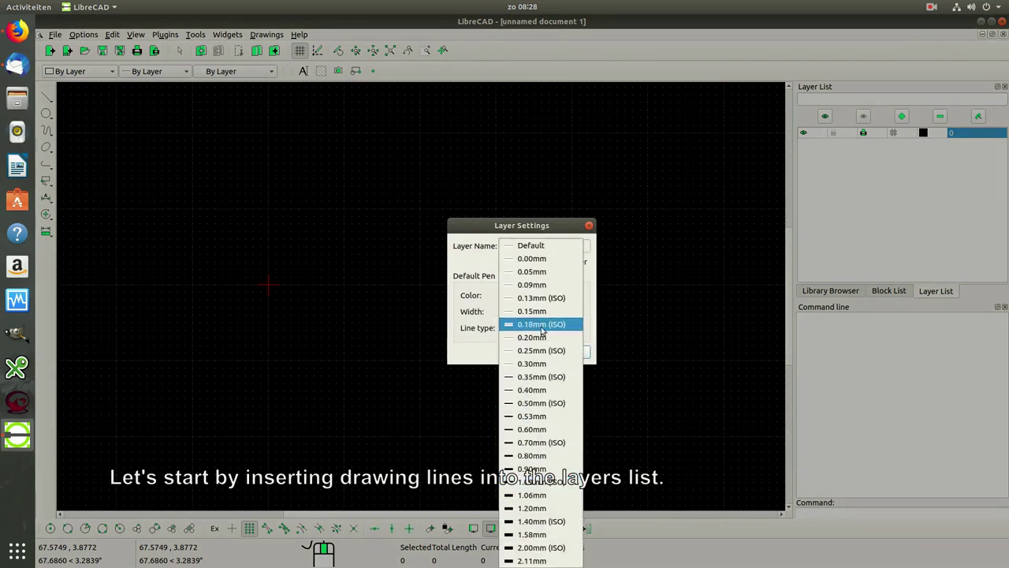
click(533, 377)
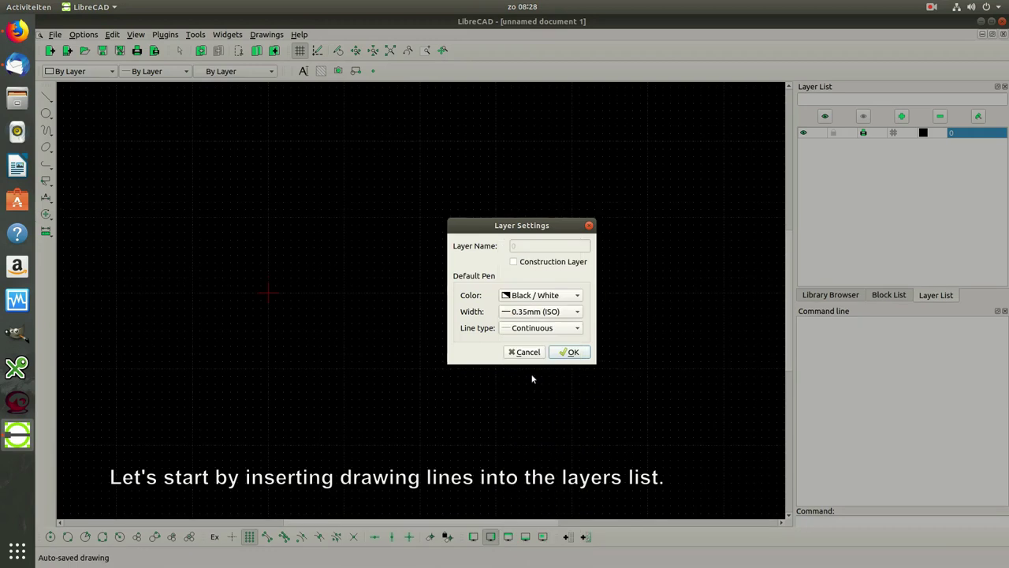
click(569, 353)
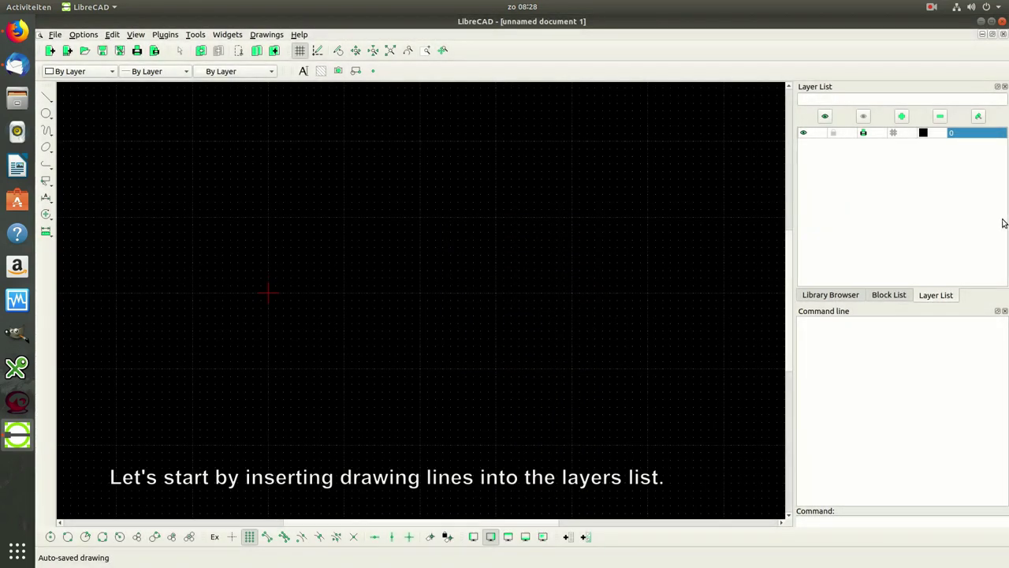
Step: Add a 'centerline' layer with 0.05mm width and Center (small) line type
click(902, 116)
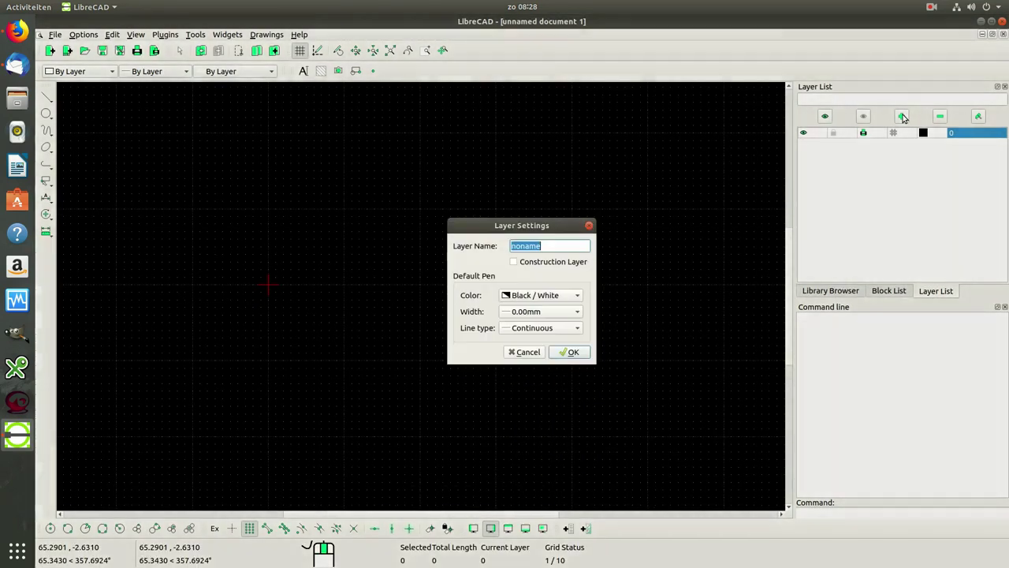
key(BackSpace)
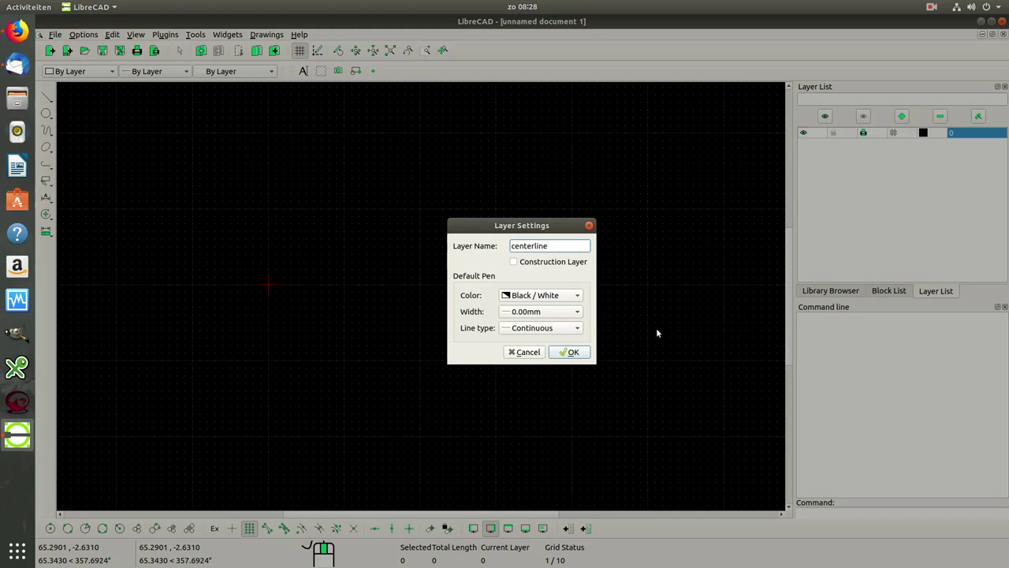
click(537, 318)
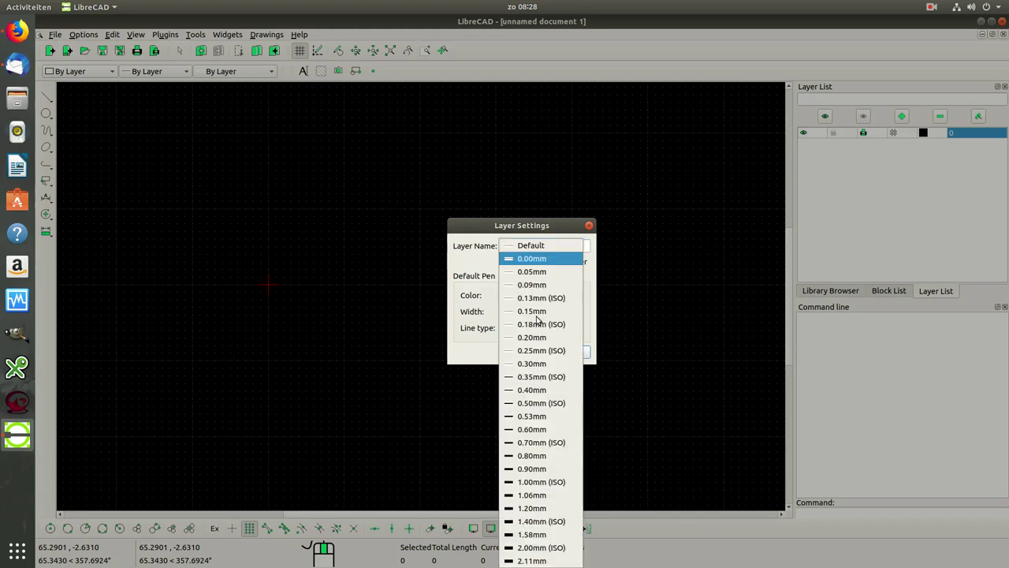
click(541, 276)
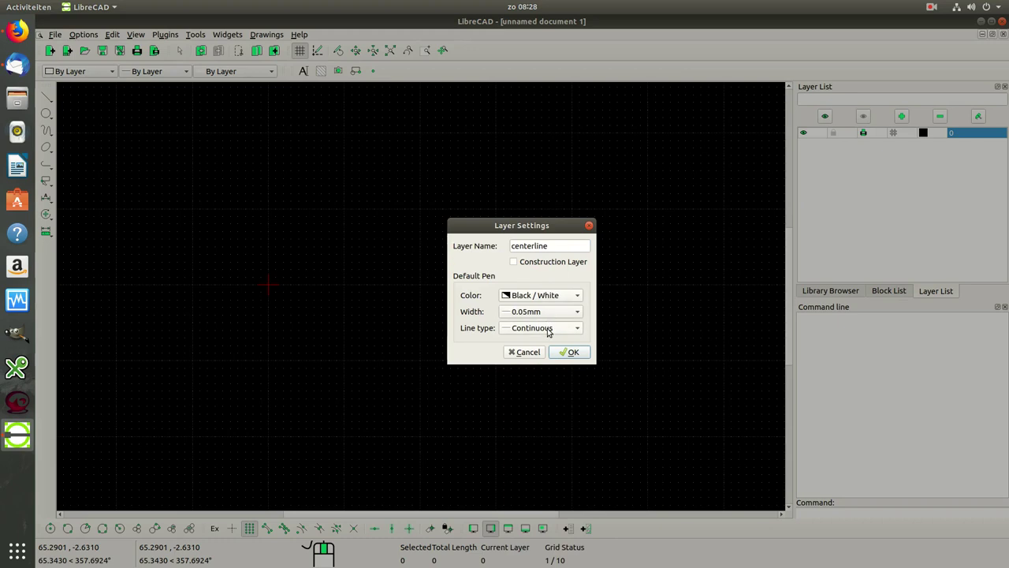
click(548, 329)
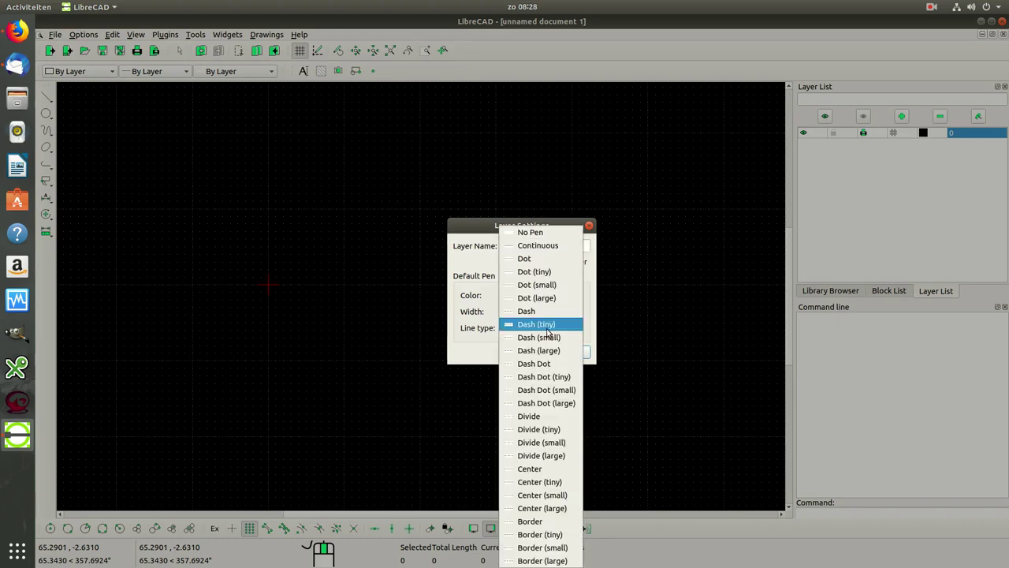
click(551, 497)
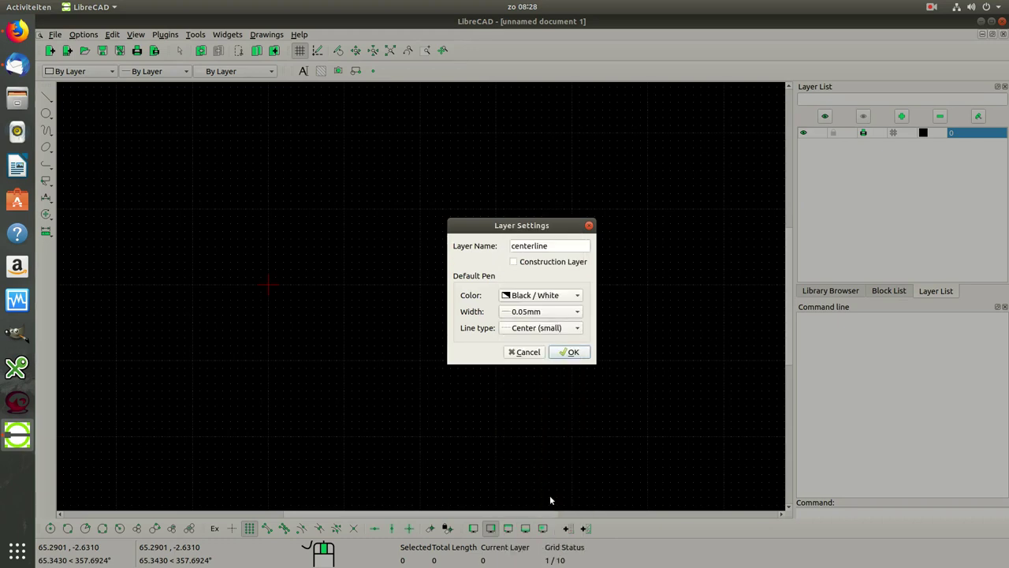
click(569, 351)
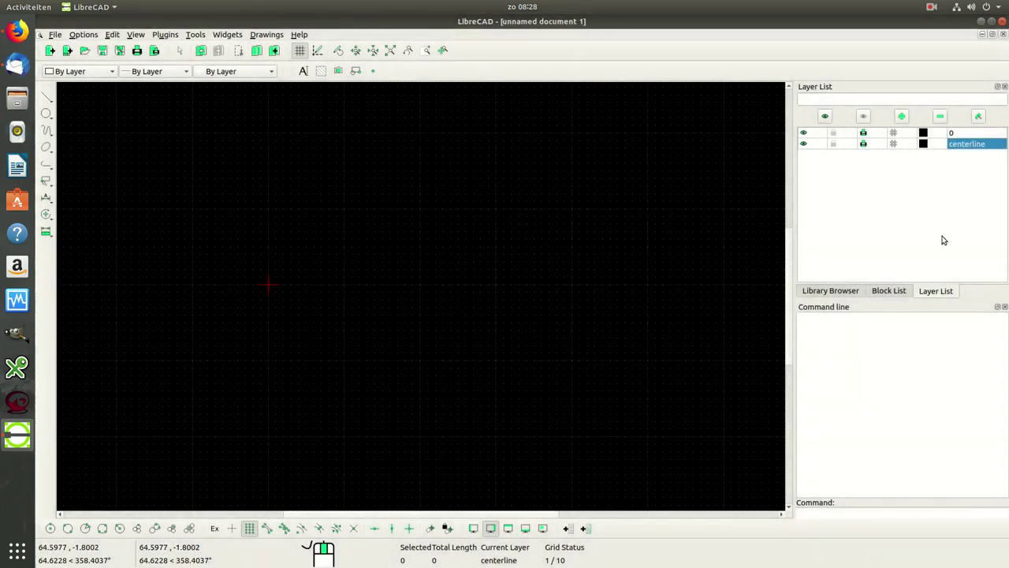
Step: Add a 'Line 0.05' layer with 0.05mm width
click(901, 116)
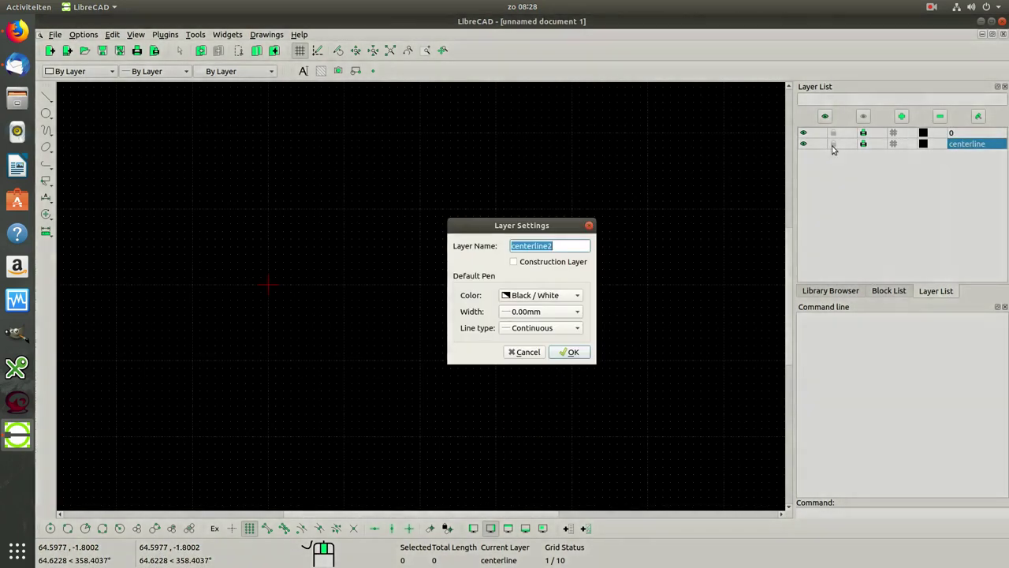
key(BackSpace)
text(Line 0.05)
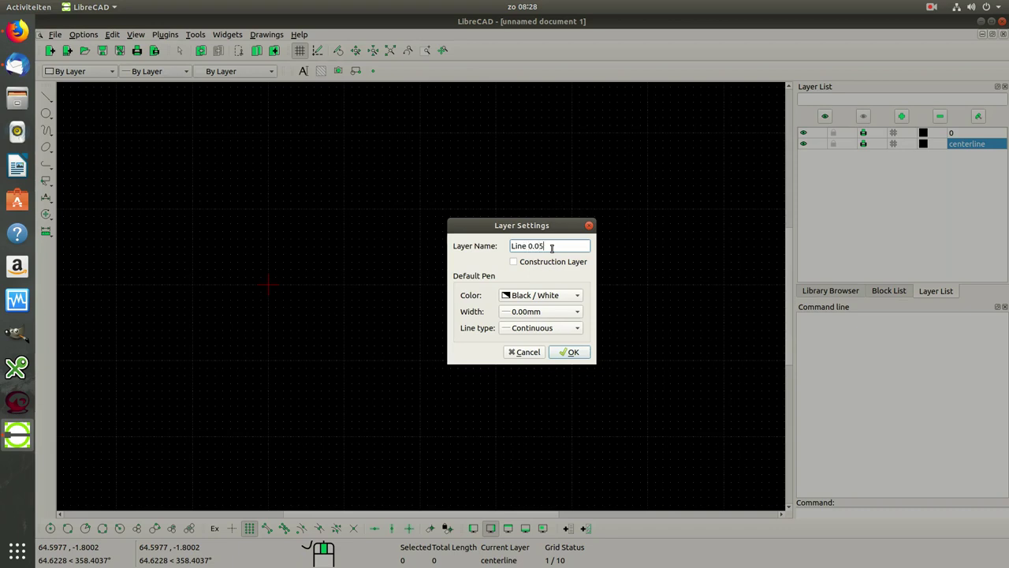
click(536, 315)
click(541, 277)
click(569, 353)
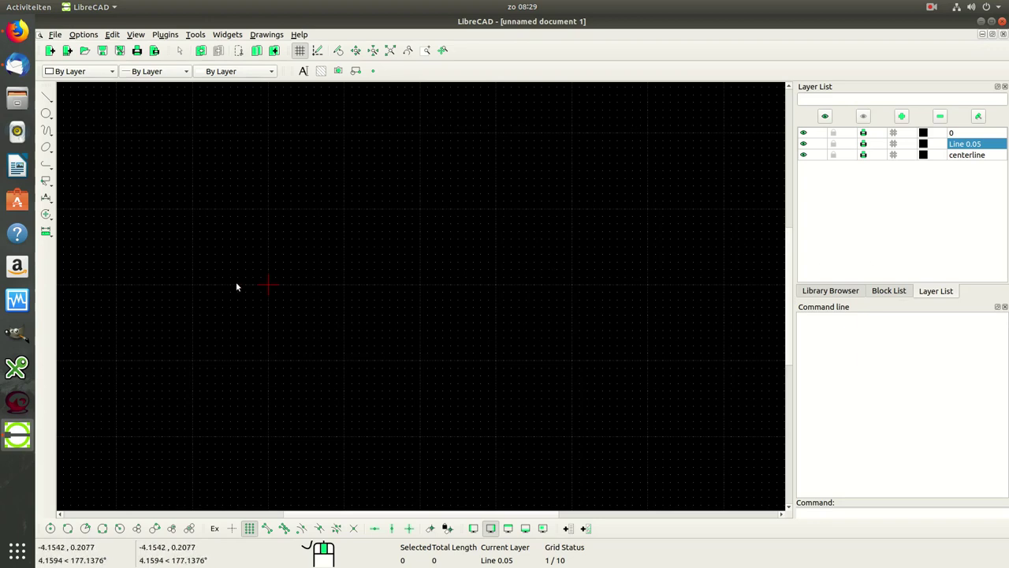
click(931, 7)
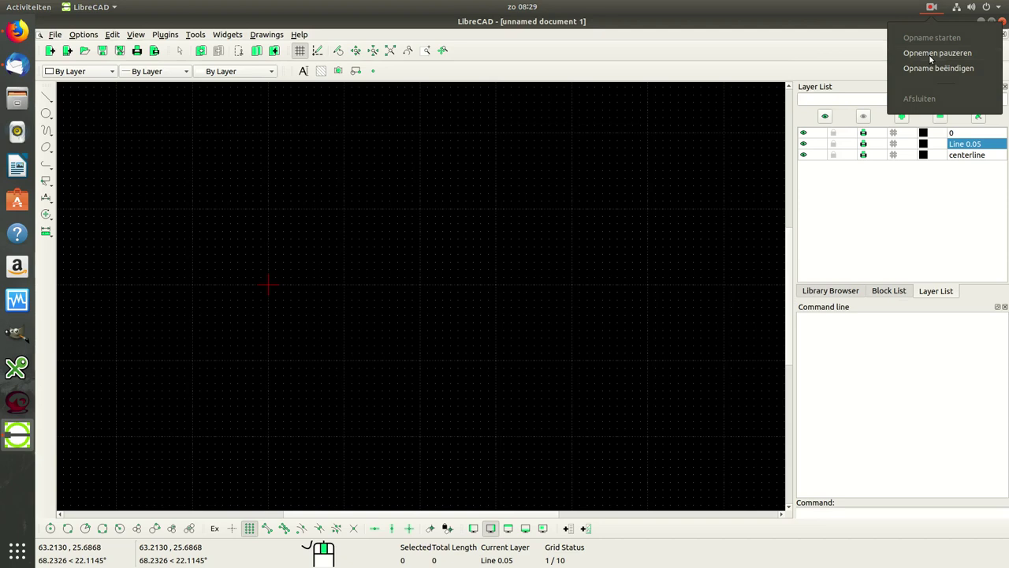
click(930, 53)
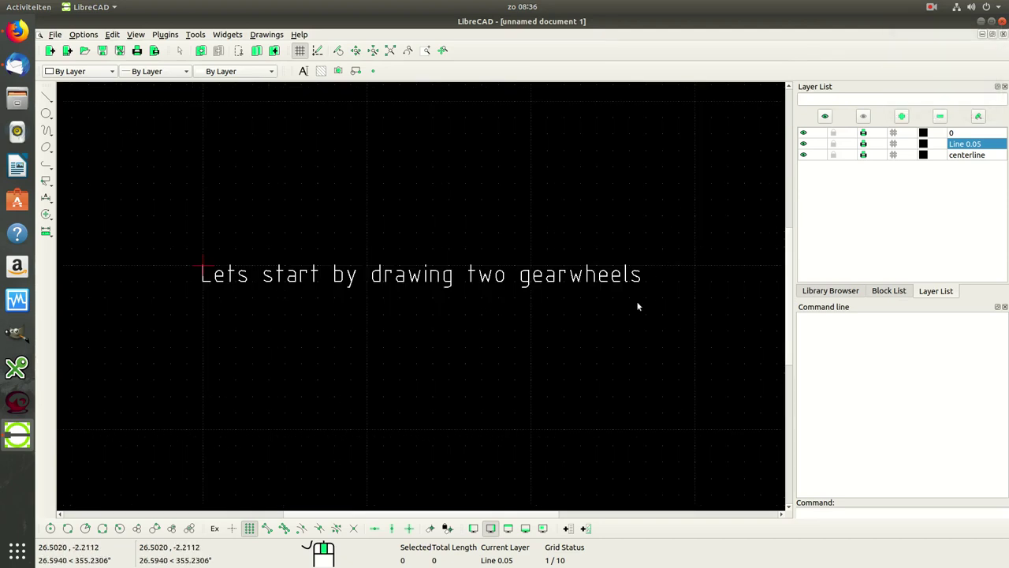
key(ctrl+a)
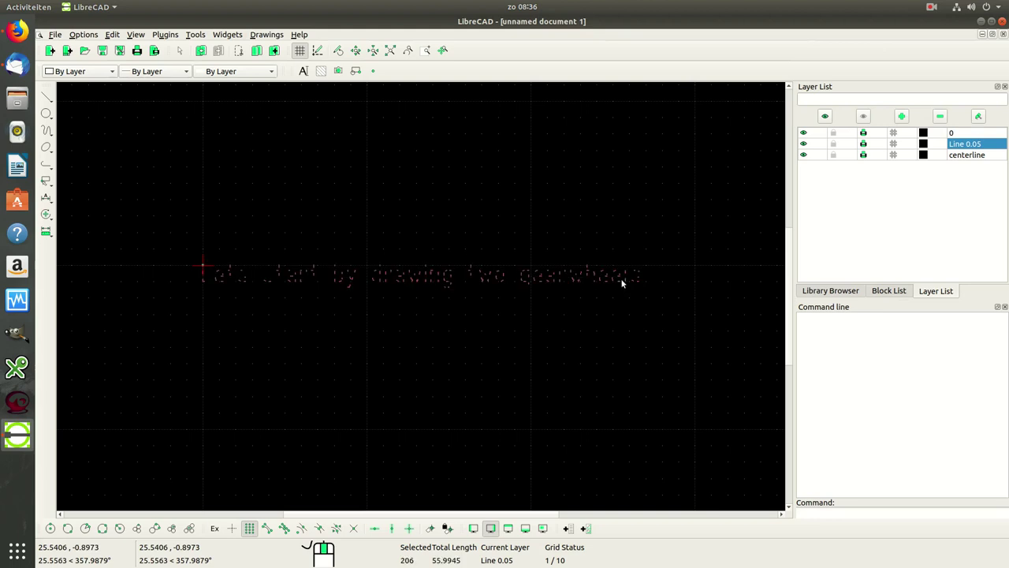
key(Delete)
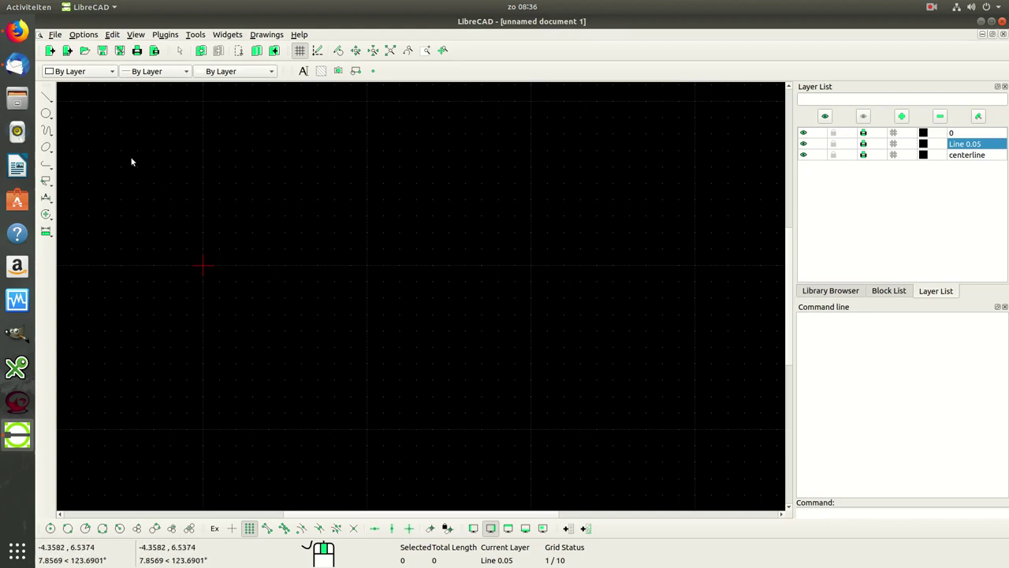
Step: Check the calculator's 75 and 355 mm diameters and 219.3 mm center distance, then minimize Firefox
click(17, 32)
scroll(770, 293, up, 2)
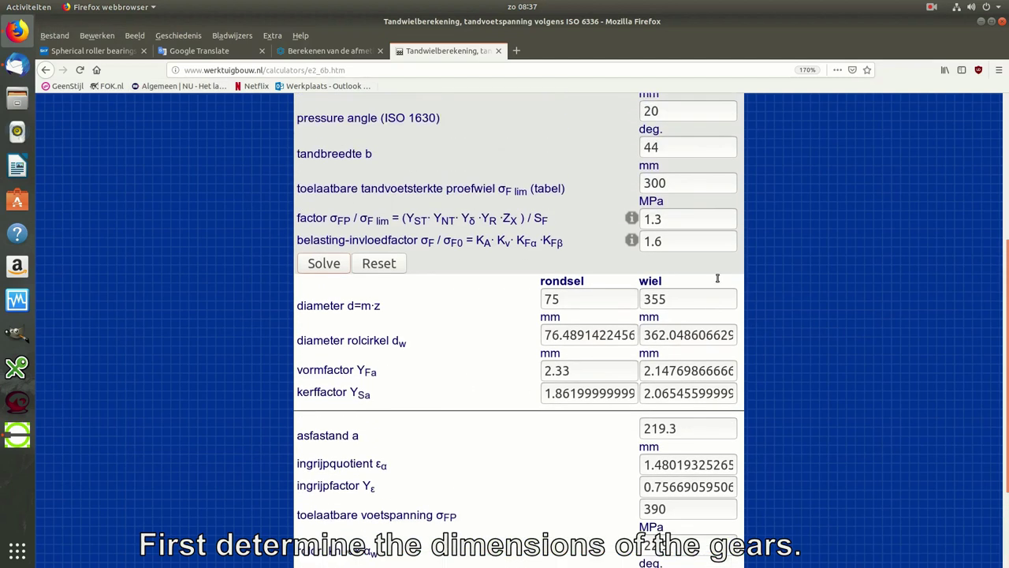
scroll(771, 293, up, 3)
scroll(771, 292, up, 1)
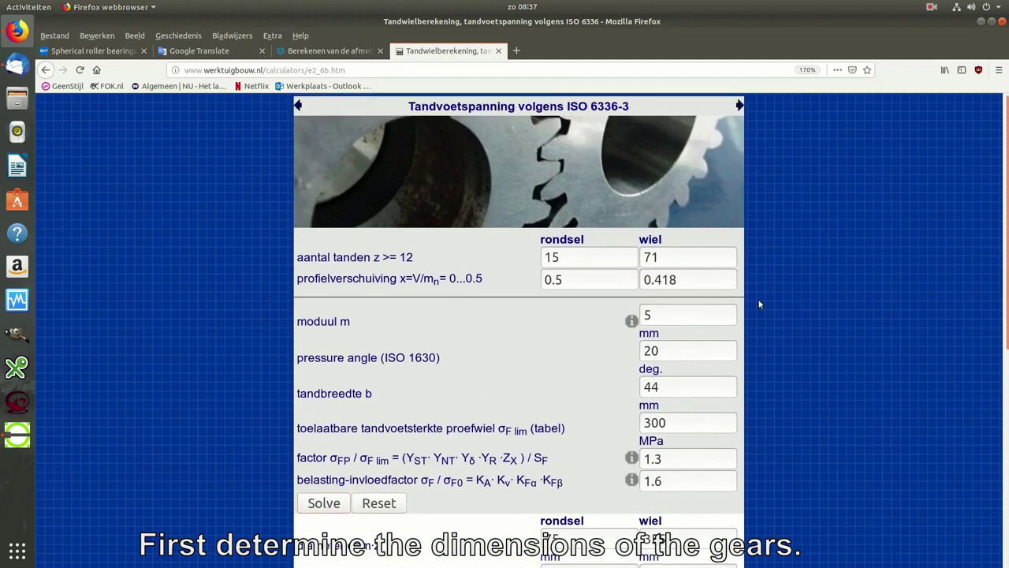
scroll(505, 295, down, 1)
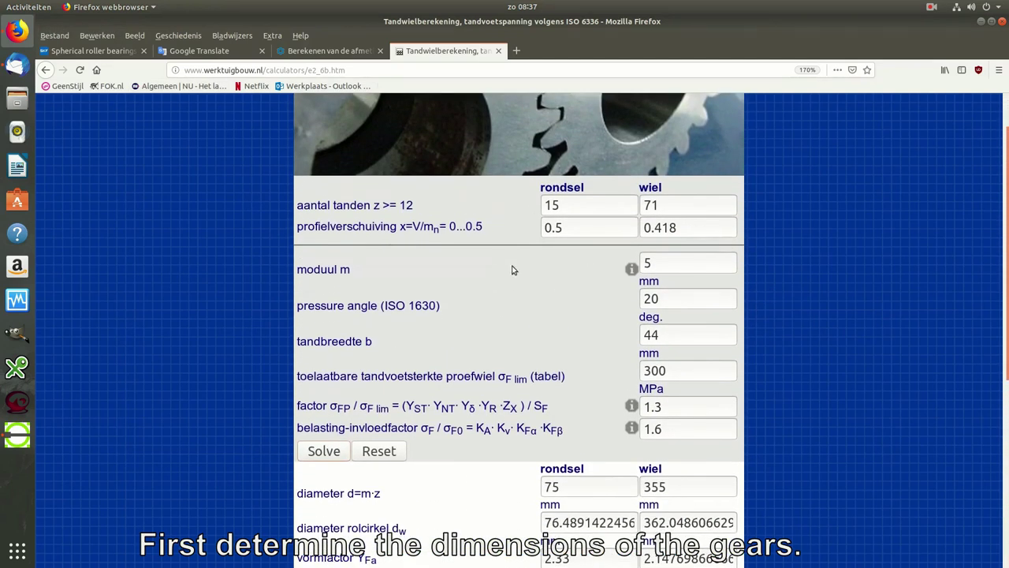
scroll(755, 313, up, 1)
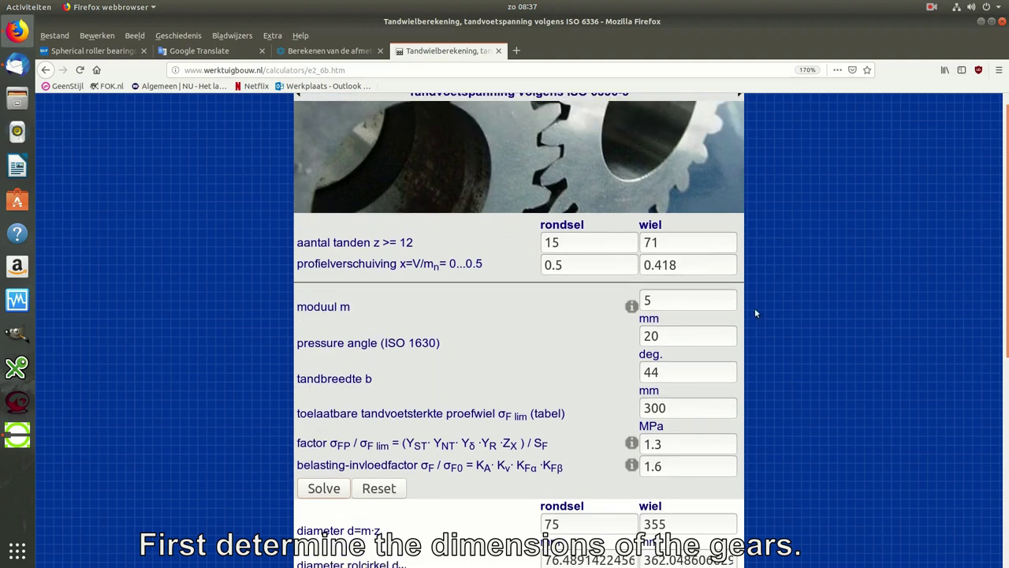
scroll(779, 312, down, 3)
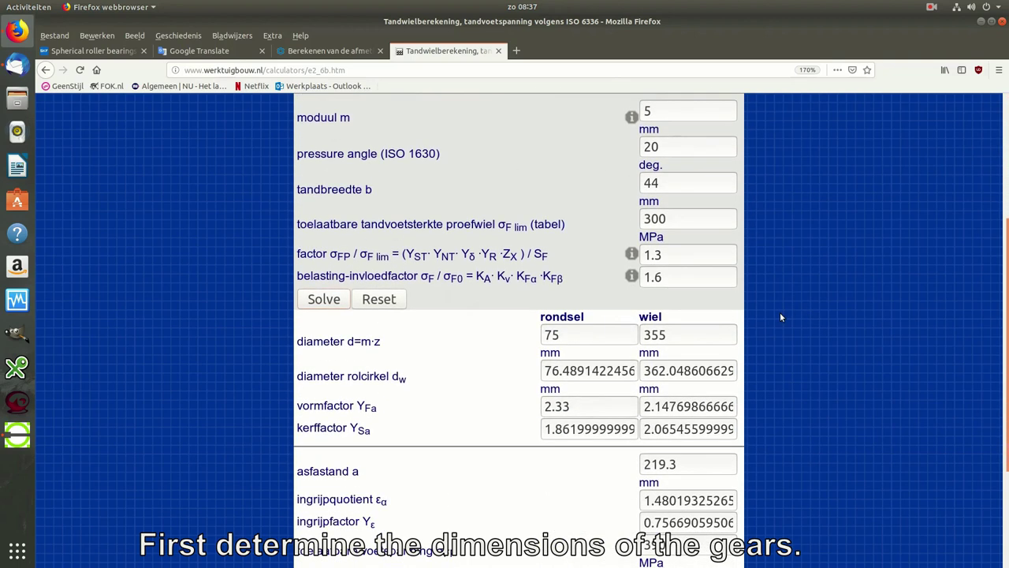
scroll(781, 312, down, 3)
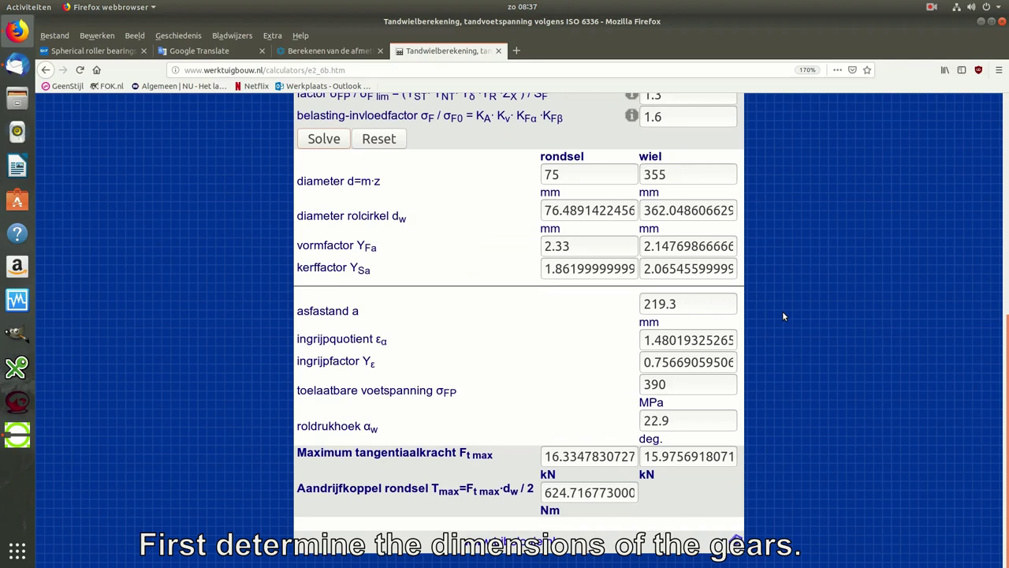
scroll(783, 317, up, 1)
scroll(783, 316, up, 2)
scroll(783, 316, up, 3)
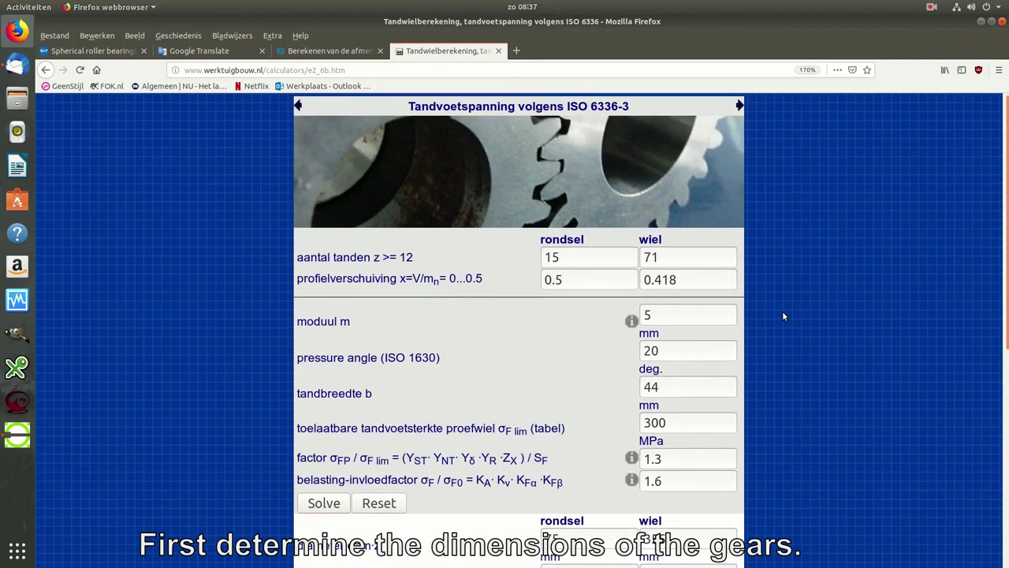
click(982, 22)
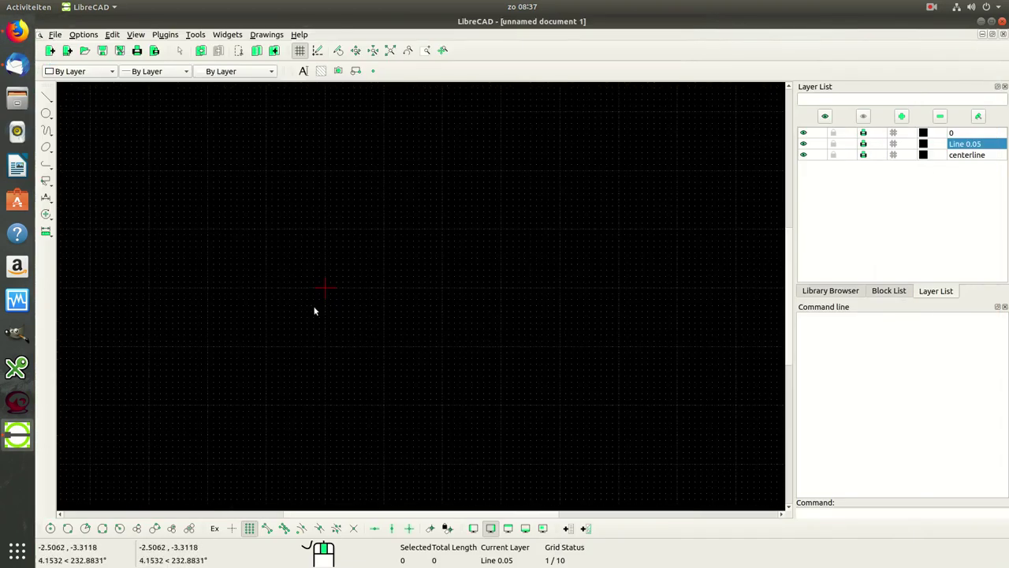
Step: Make Line 0.05 the current layer and use the Circle Center, Point tool
click(958, 135)
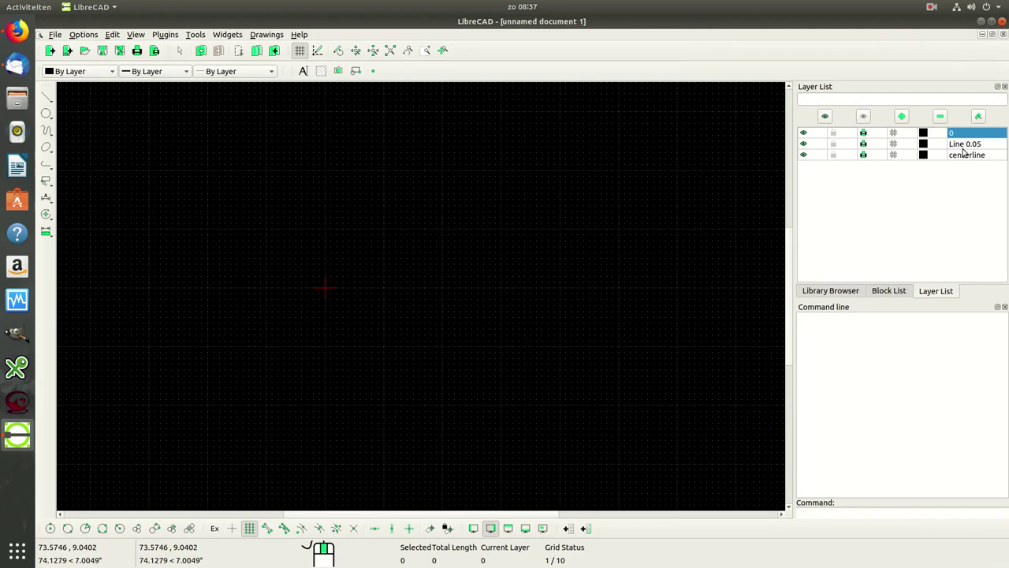
click(963, 145)
click(47, 113)
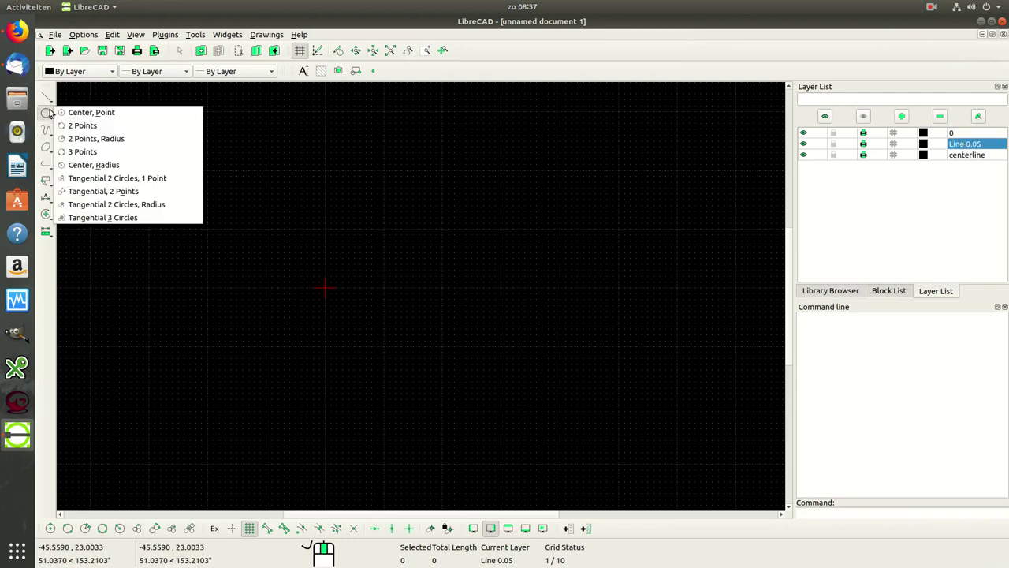
click(90, 112)
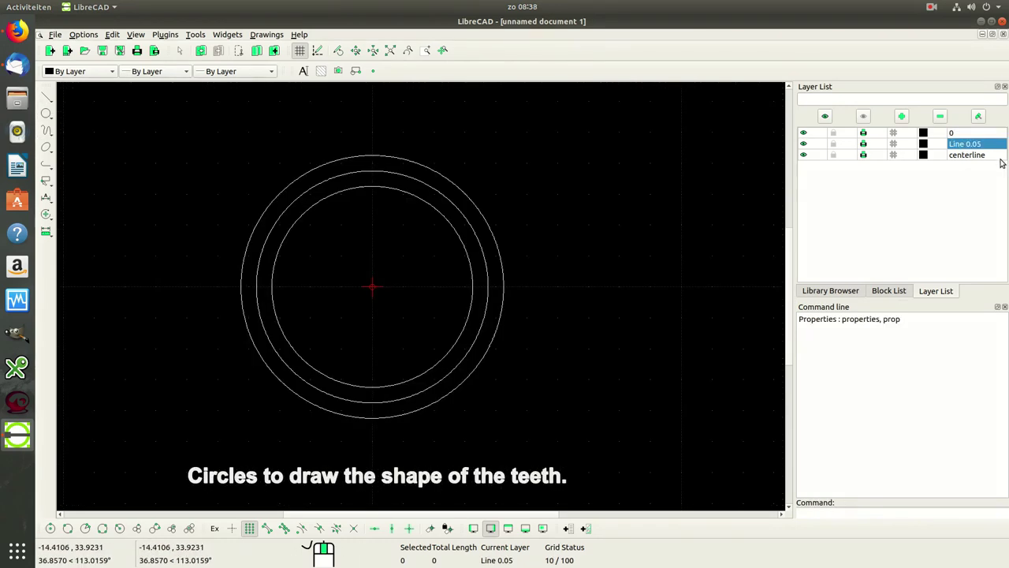
Step: Draw a short vertical line on the centerline layer across the circles' top
click(982, 156)
click(47, 96)
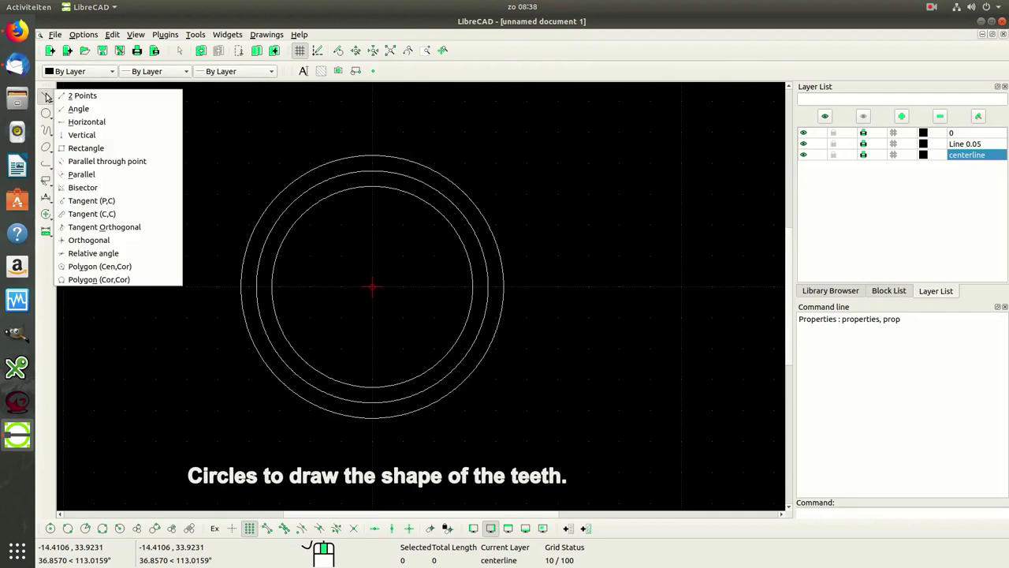
click(82, 95)
click(372, 133)
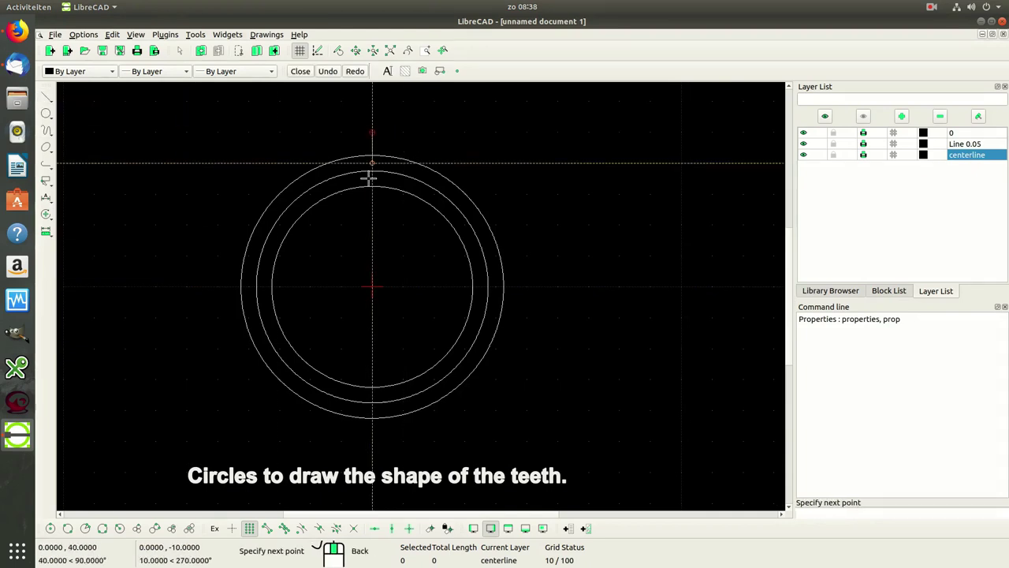
click(372, 223)
right_click(385, 262)
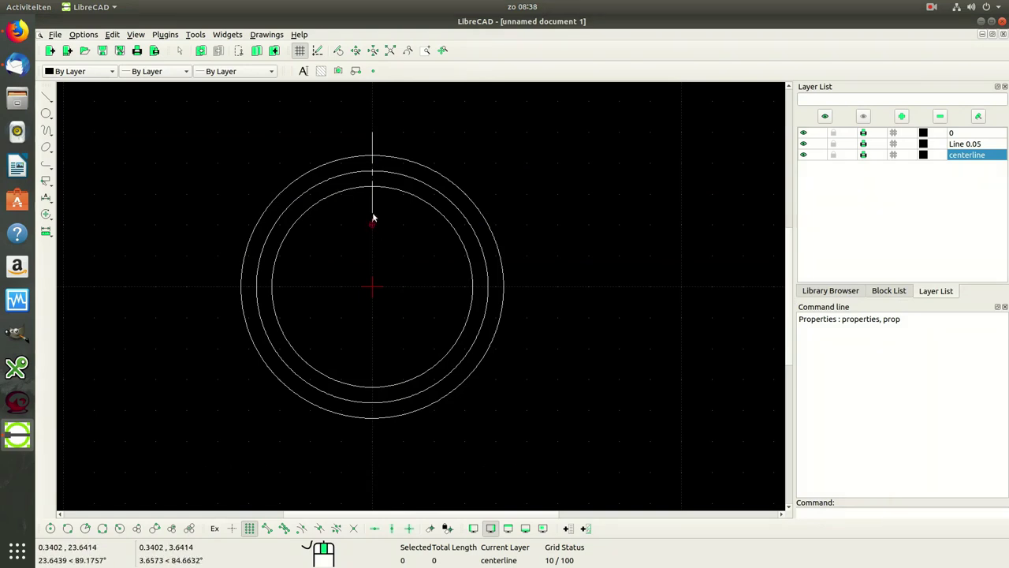
click(195, 36)
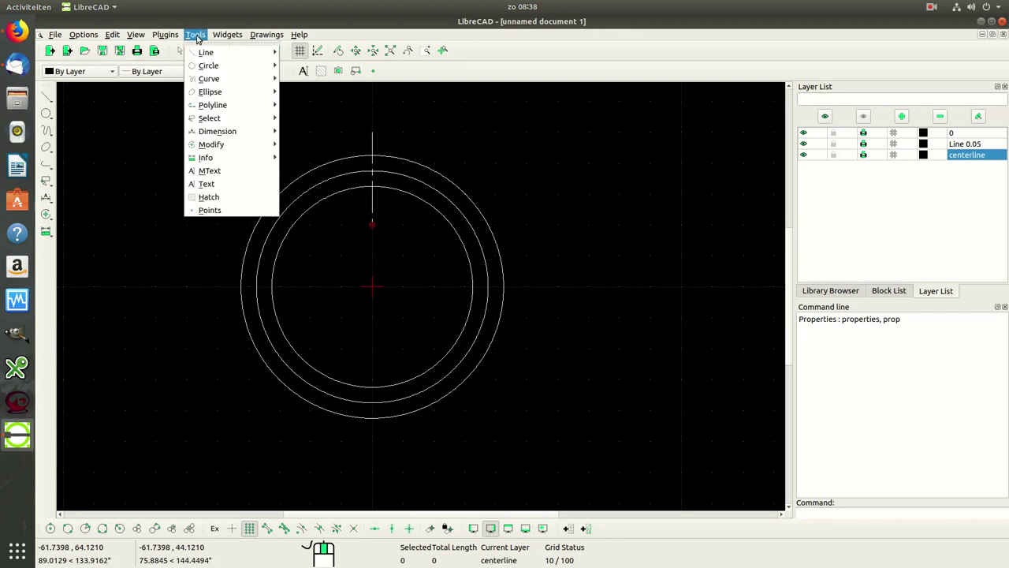
mouse_move(211, 144)
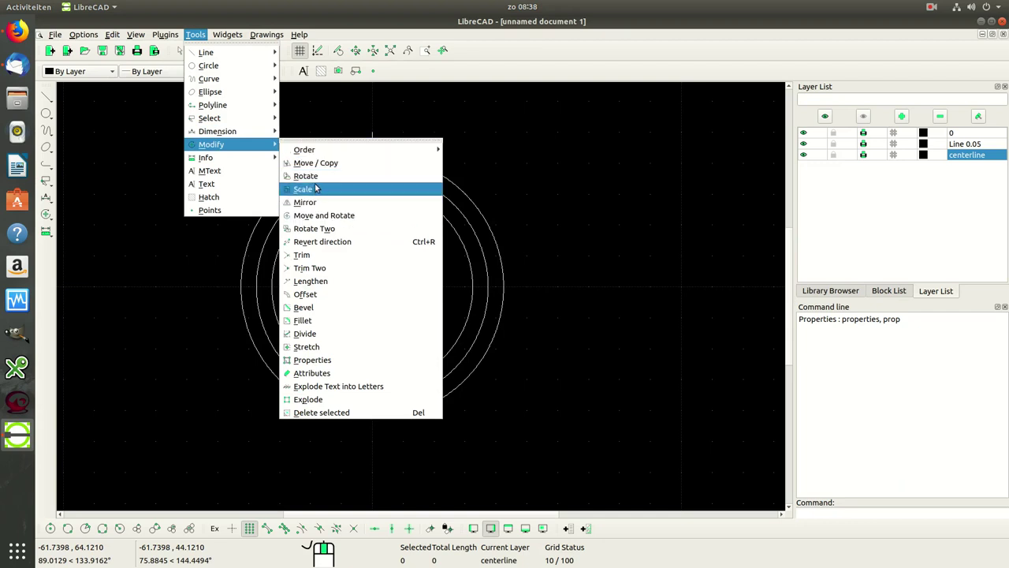
Step: Rotate the vertical centerline, setting the pivot at the circles' centre
click(317, 176)
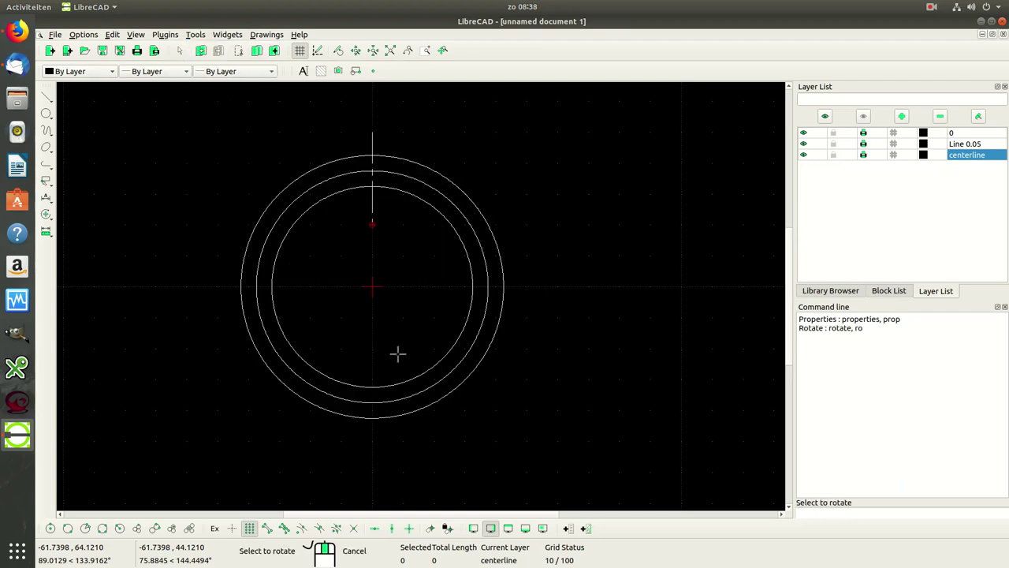
click(371, 272)
right_click(392, 268)
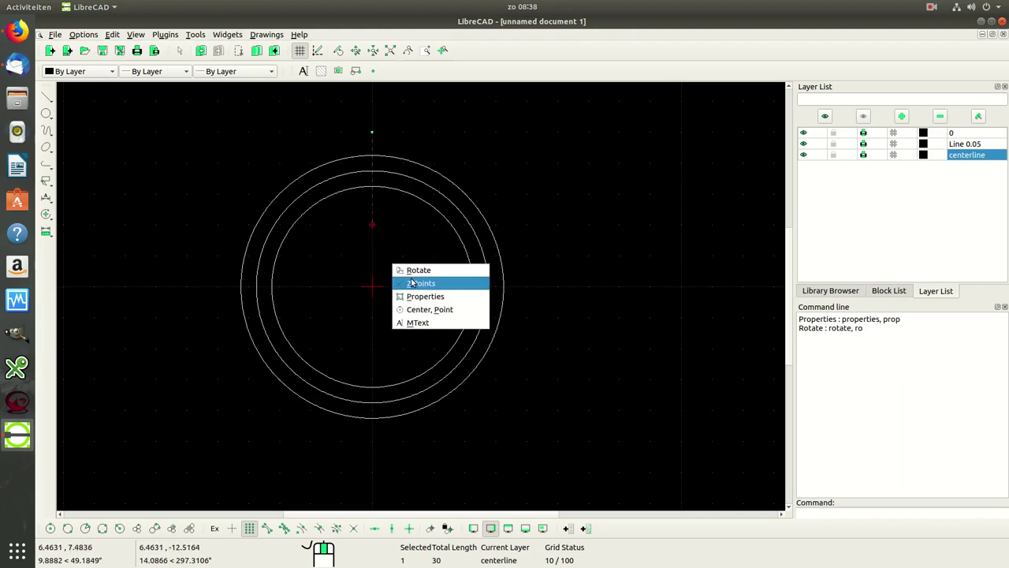
click(406, 270)
click(369, 288)
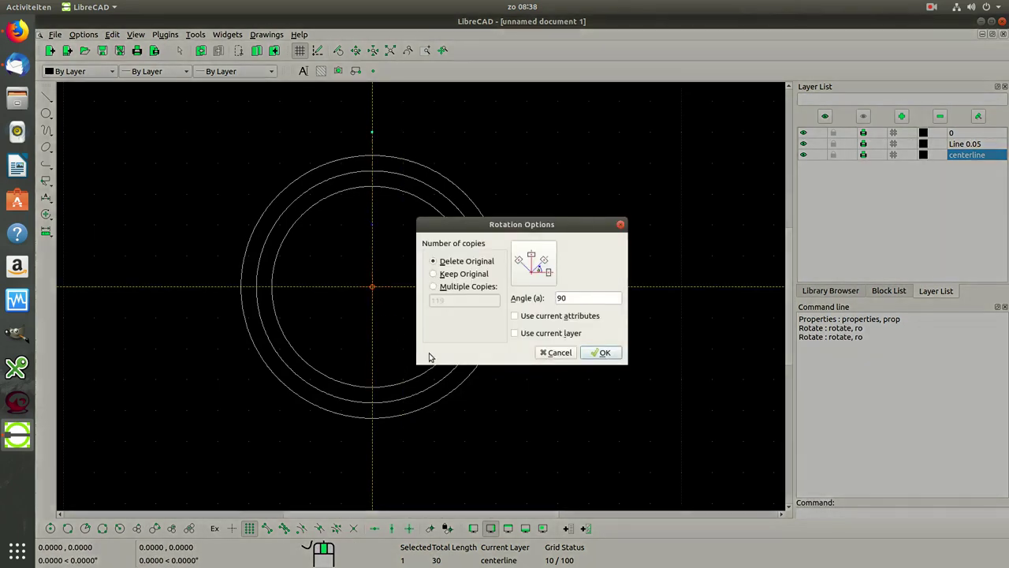
click(17, 549)
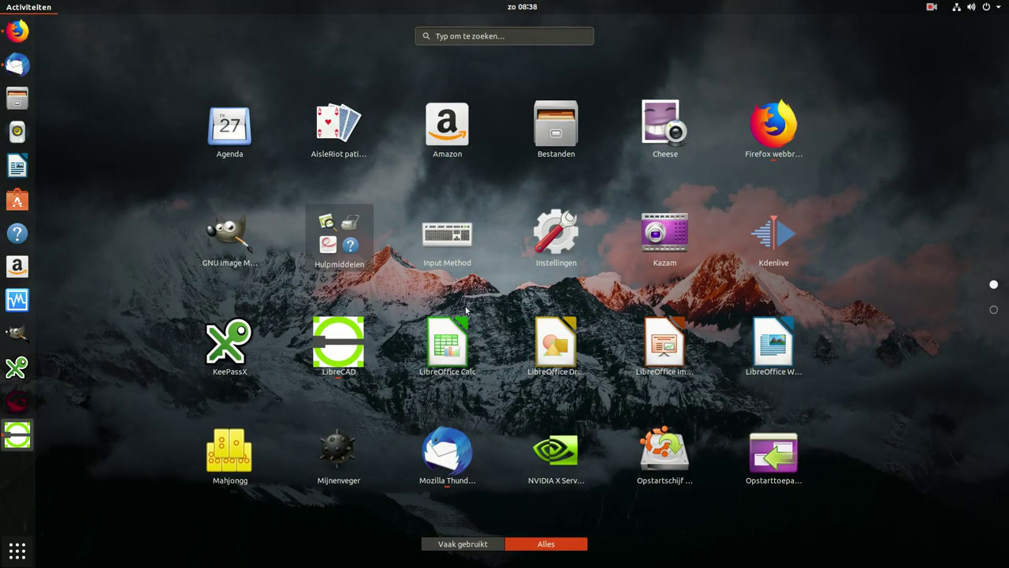
Step: Compute 360 ÷ 15 = 24 degrees per tooth in the calculator
scroll(465, 310, down, 1)
click(338, 130)
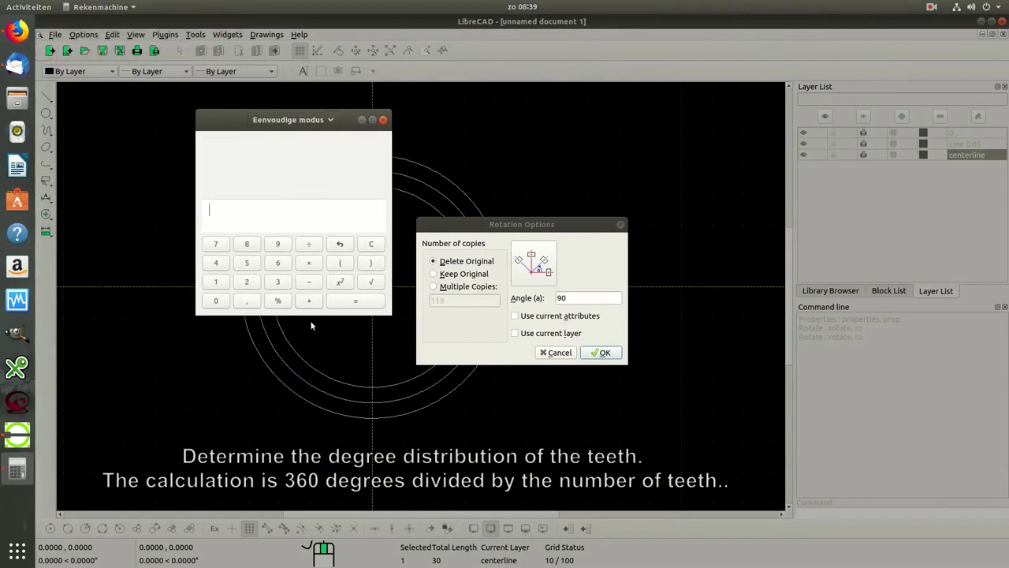
click(277, 286)
click(280, 263)
click(218, 303)
click(214, 281)
click(252, 264)
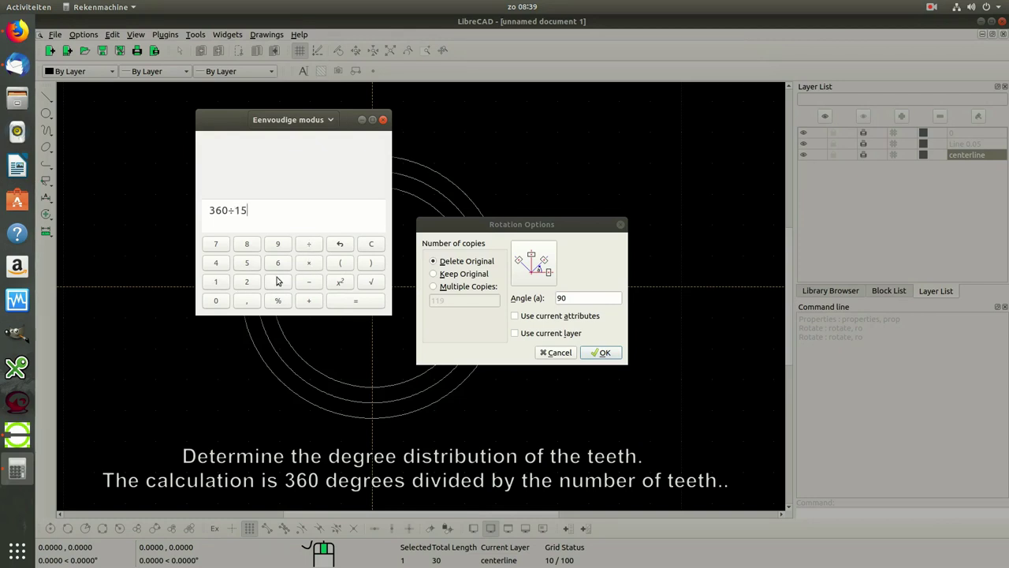
click(344, 302)
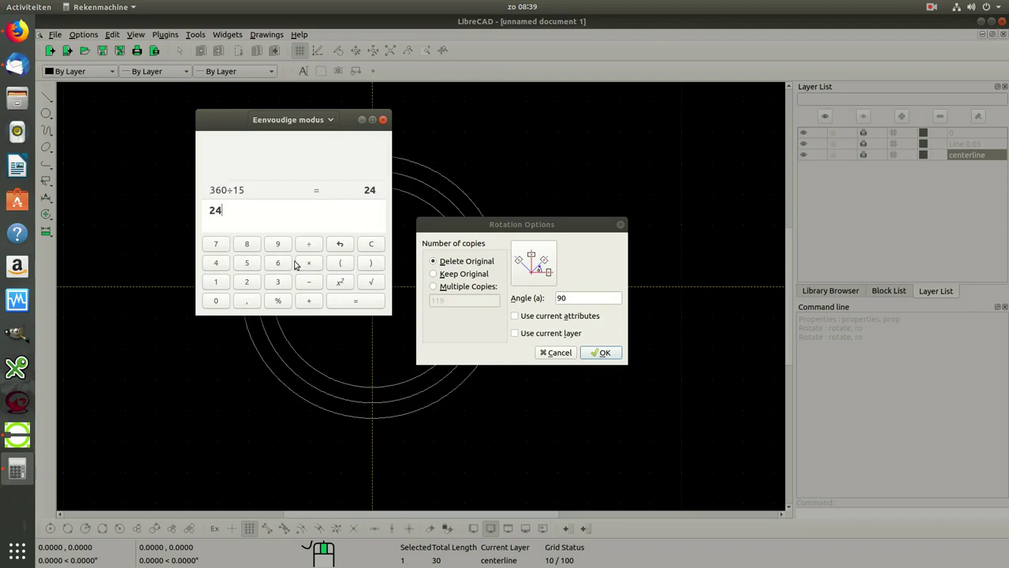
click(384, 119)
Step: Rotate the centerline by 24° as 2 multiple copies around the circles' centre
click(586, 298)
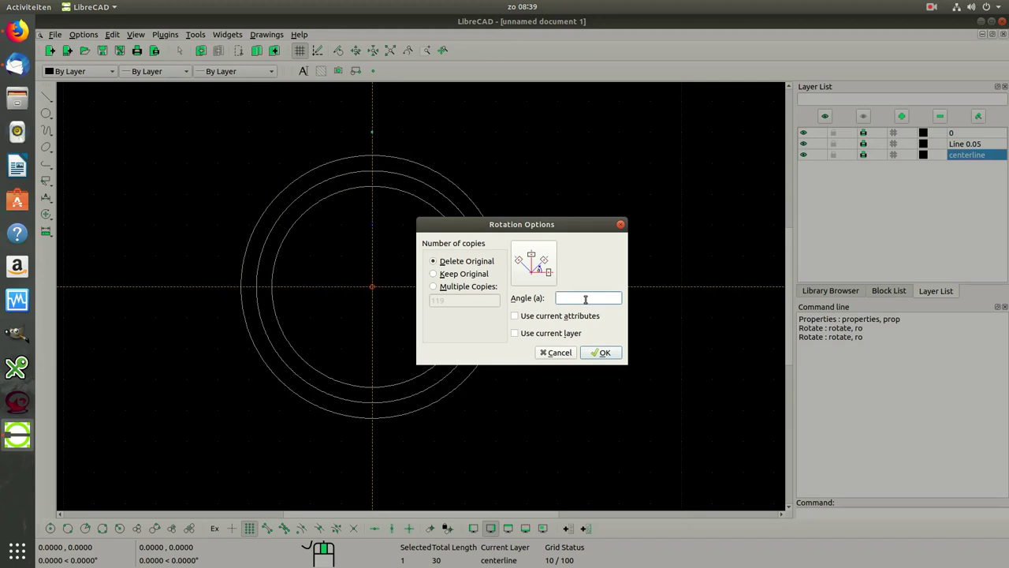
text(24)
click(433, 287)
click(459, 302)
text(2)
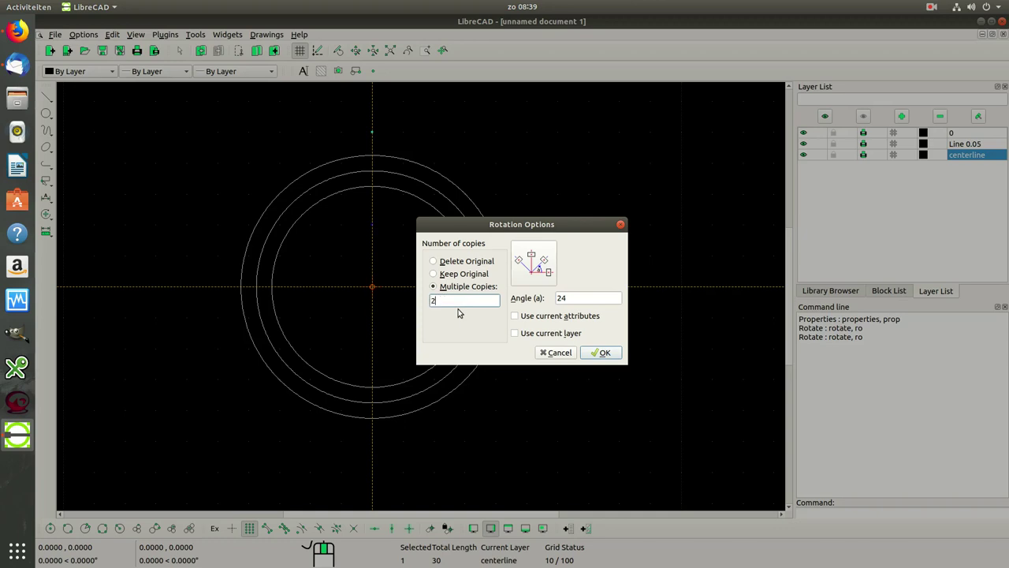
key(Return)
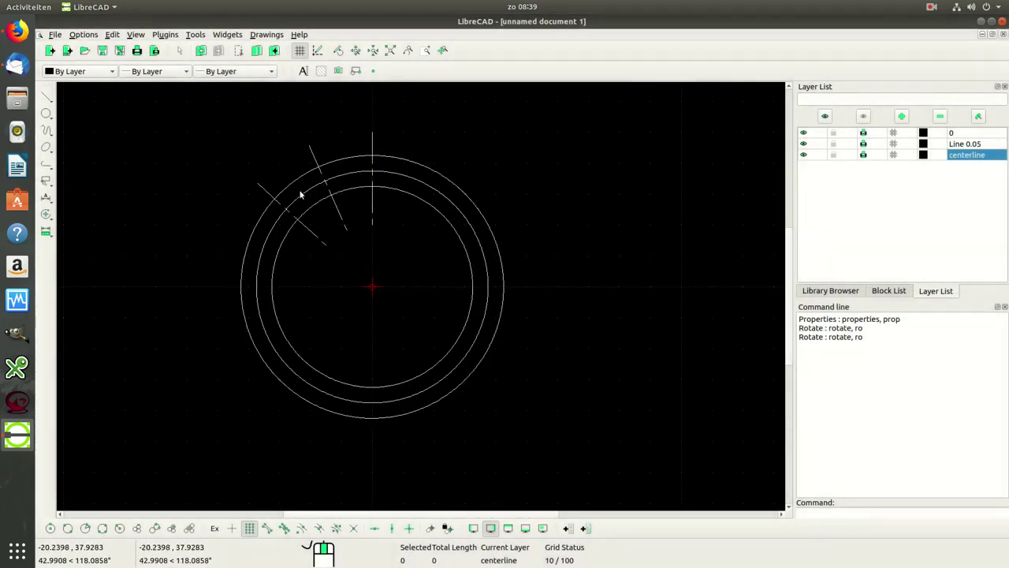
click(347, 223)
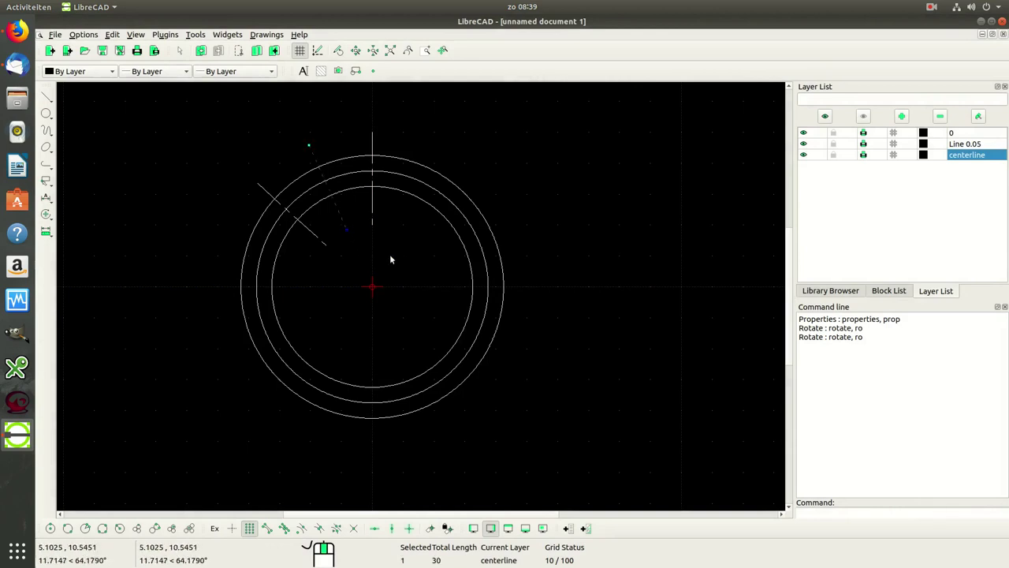
right_click(416, 250)
key(Escape)
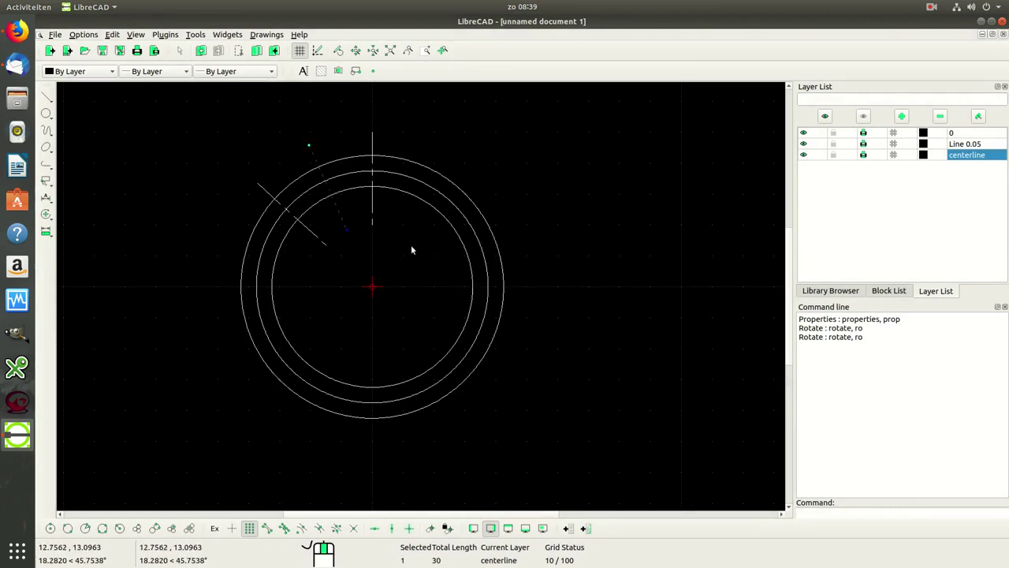
click(196, 34)
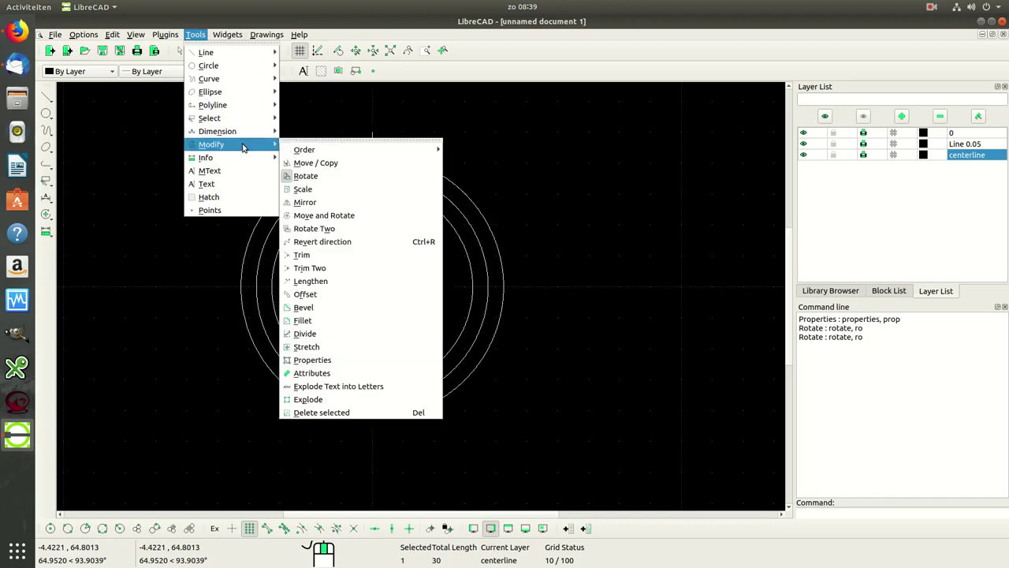
mouse_move(212, 144)
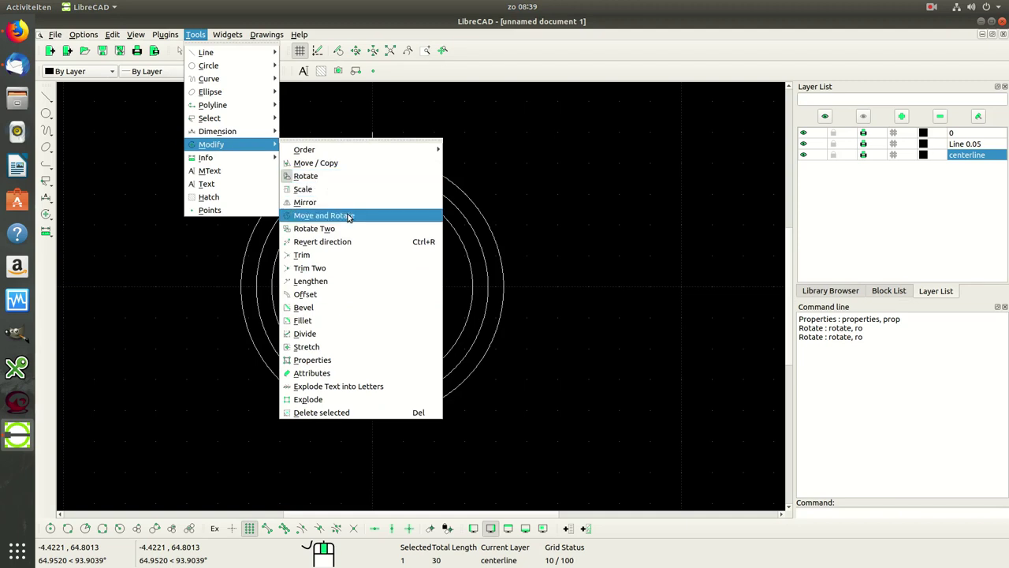
Step: Mirror the 24° centerline across the vertical centerline, keeping the original
click(316, 202)
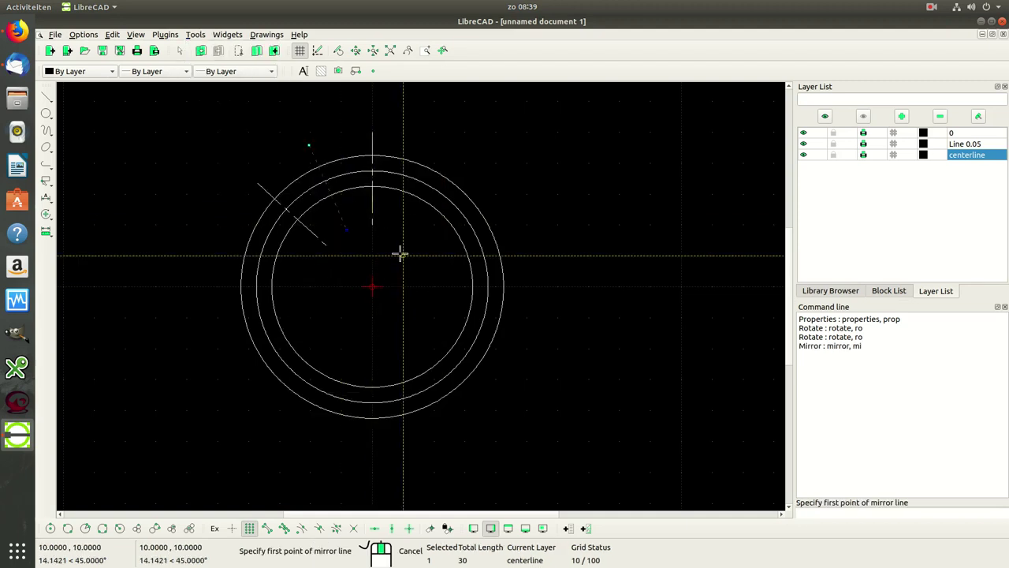
click(373, 249)
click(373, 349)
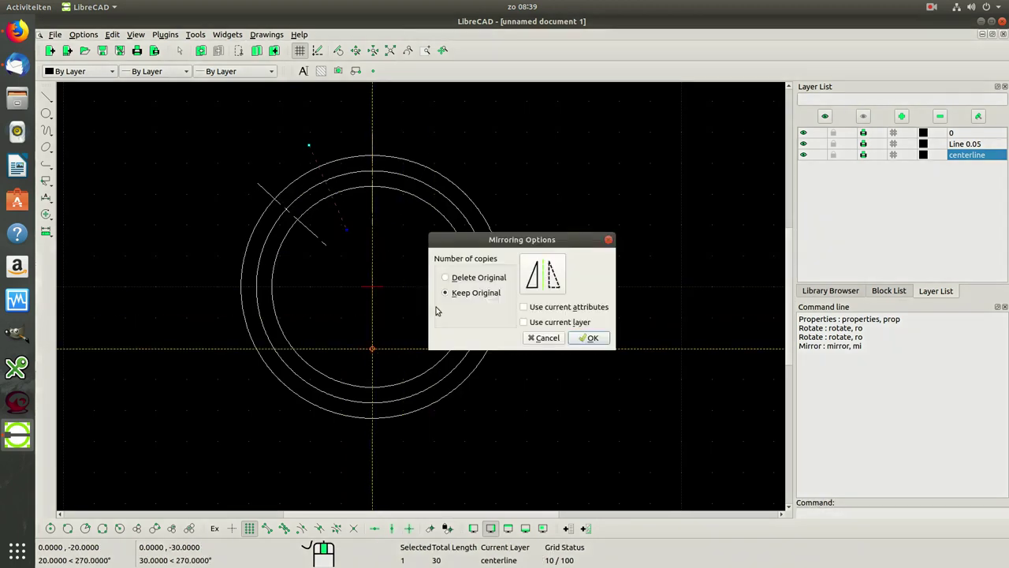
click(587, 338)
scroll(394, 245, up, 2)
scroll(383, 227, up, 2)
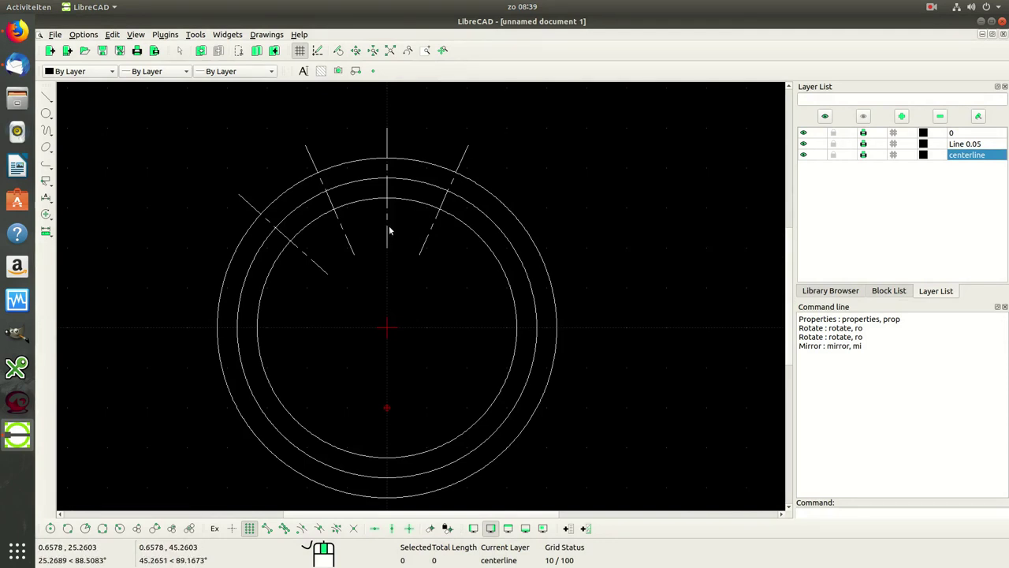
Step: Rotate the top vertical centerline with its pivot at the circles' centre
click(387, 226)
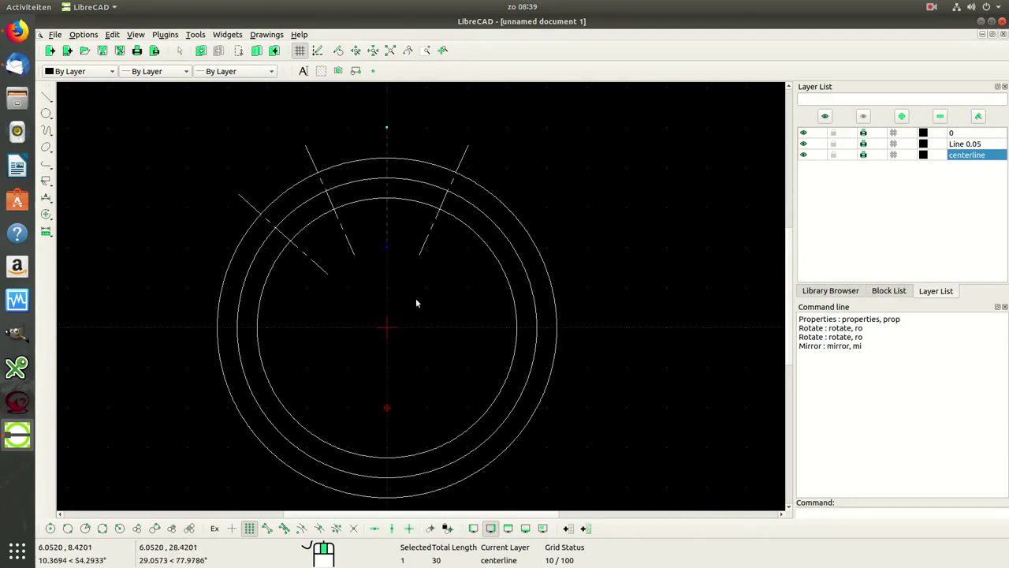
right_click(451, 306)
click(473, 327)
click(387, 327)
click(386, 327)
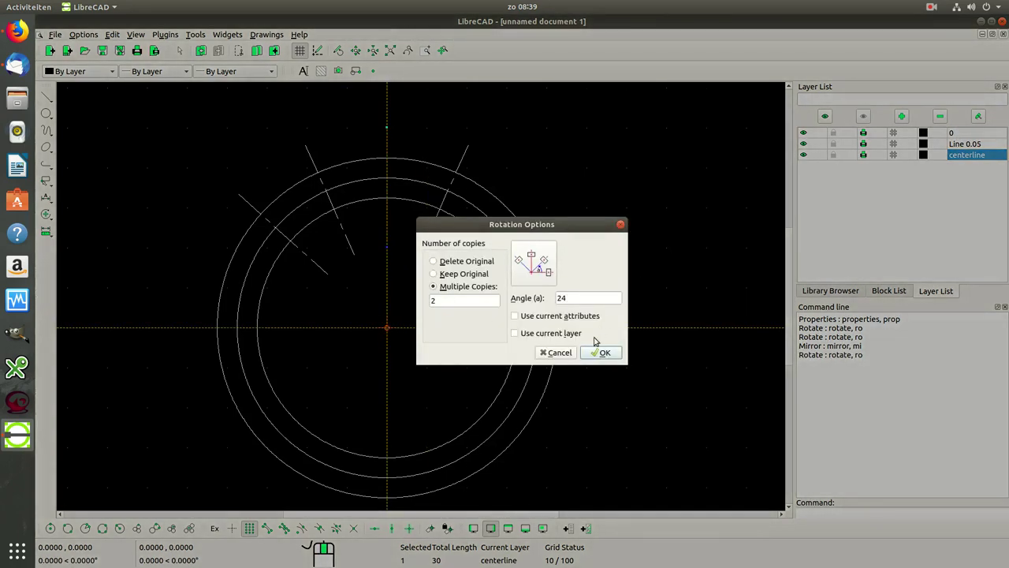
Step: Make one copy of the vertical centerline rotated 12°, keeping the original
click(951, 11)
click(932, 52)
click(576, 298)
text(12)
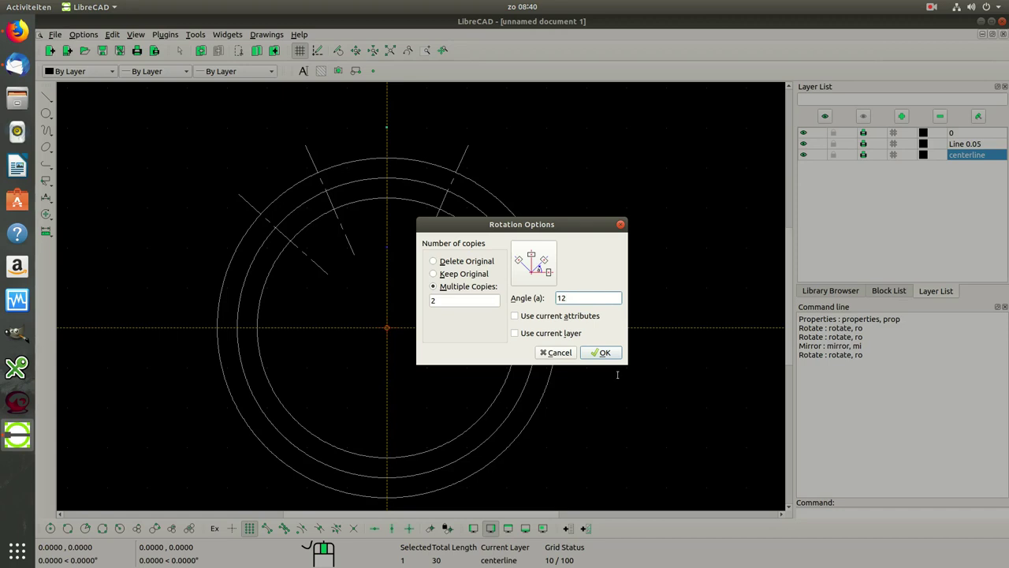
click(449, 303)
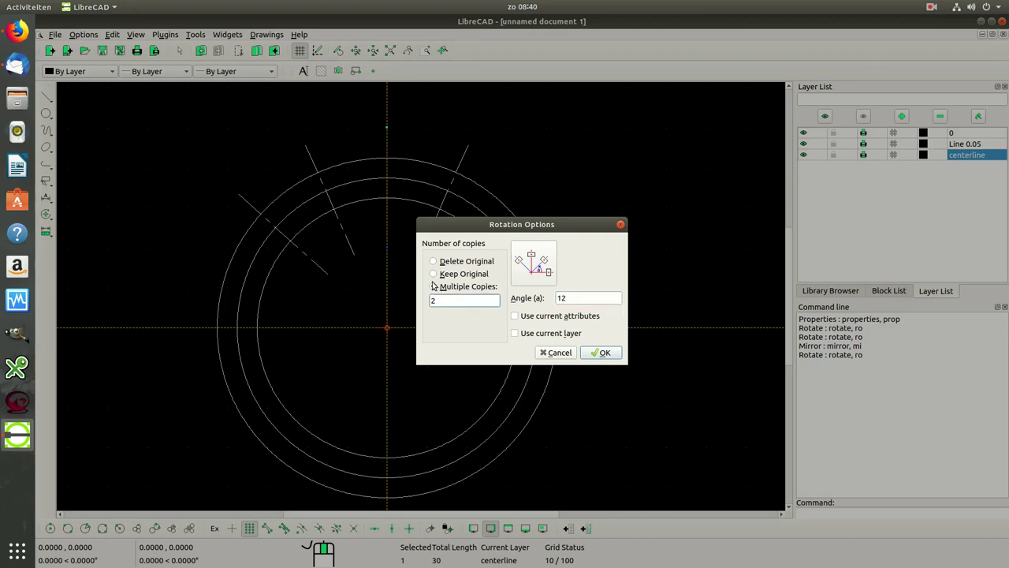
click(433, 275)
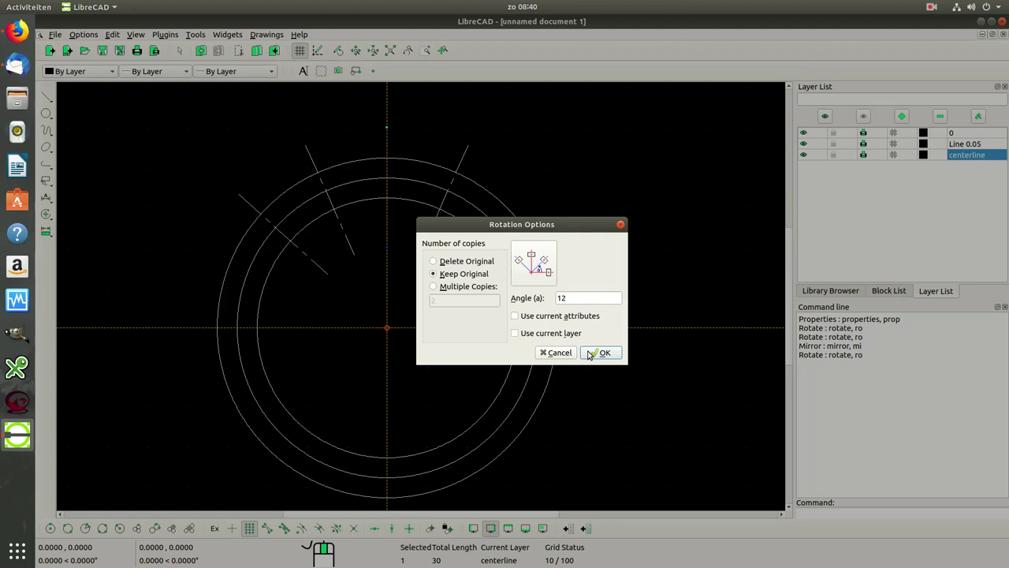
click(599, 353)
right_click(458, 331)
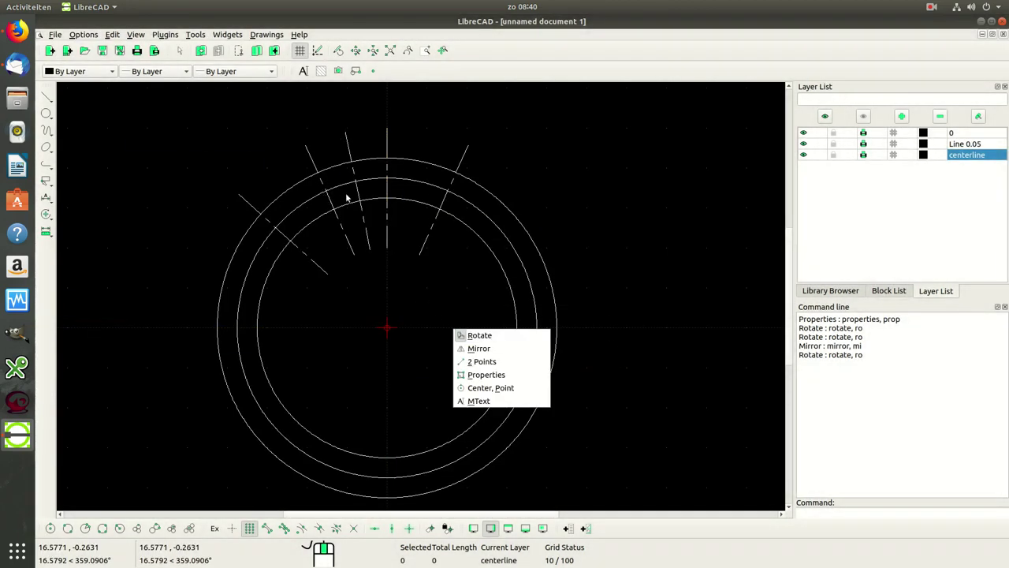
click(458, 309)
scroll(403, 260, up, 2)
scroll(398, 268, up, 1)
Step: Delete the vertical centerline and draw a Line 0.05 segment from outer to inner circle
click(391, 285)
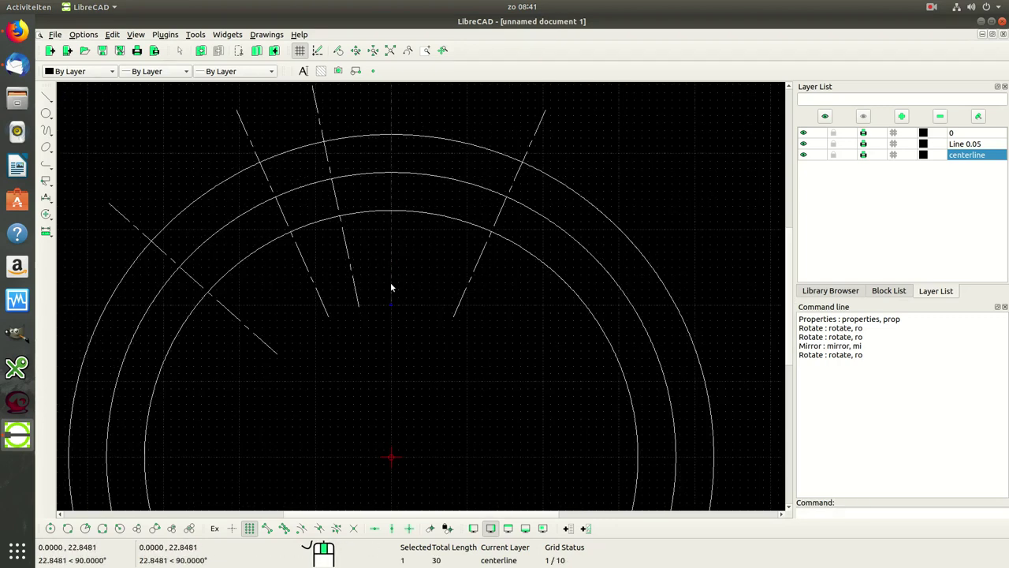
key(Delete)
click(969, 148)
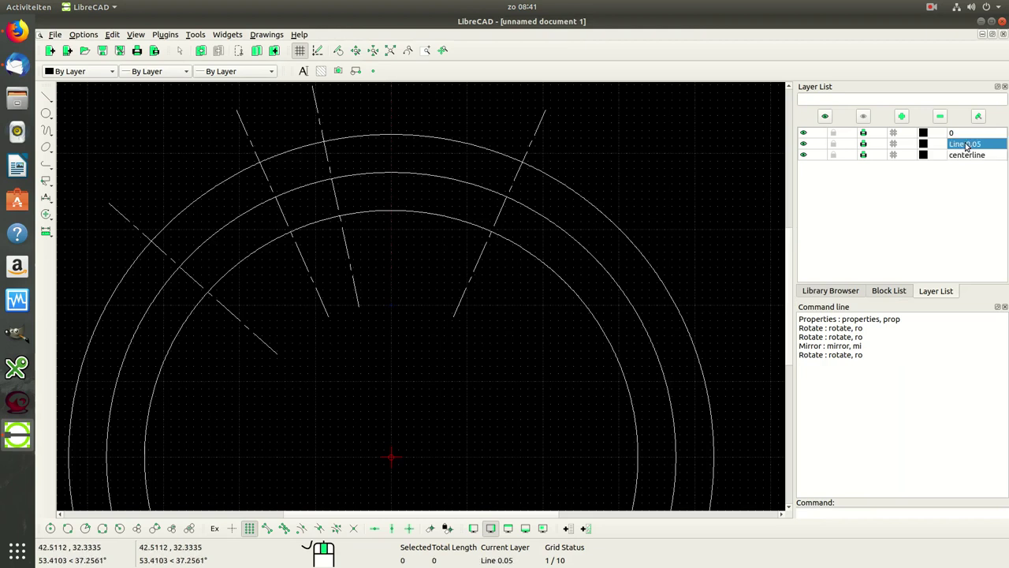
click(47, 96)
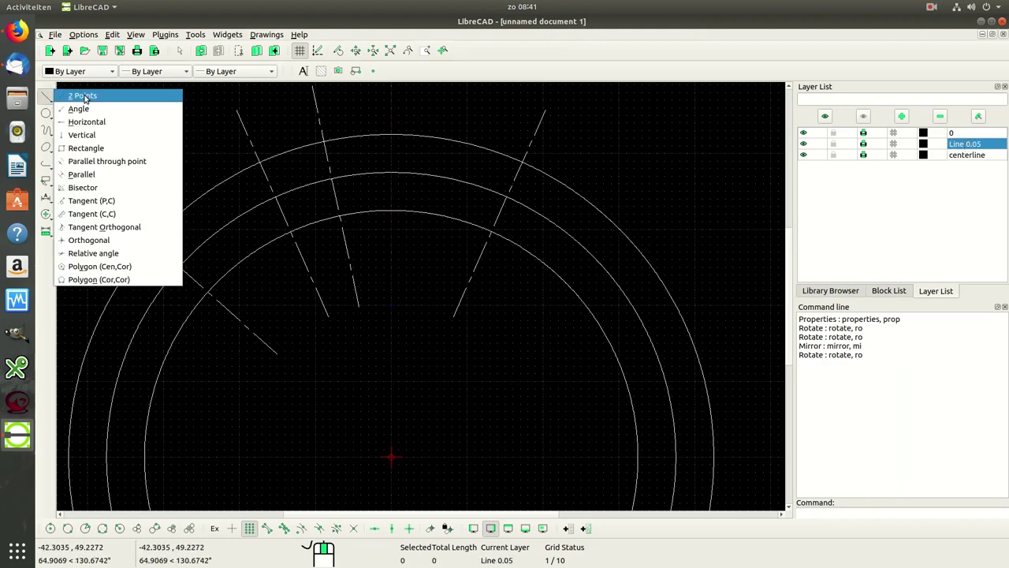
click(79, 95)
click(392, 131)
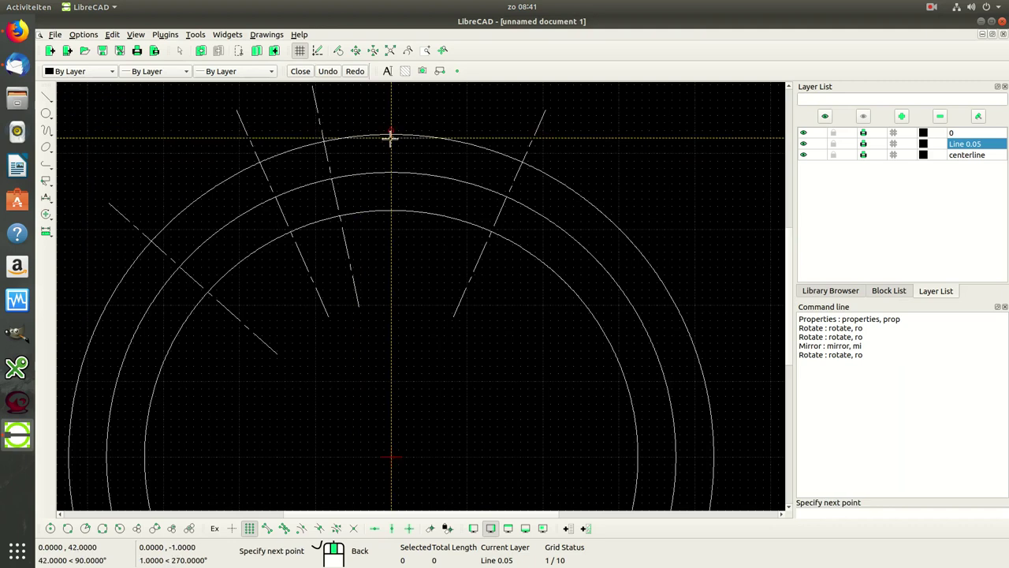
click(392, 211)
right_click(392, 211)
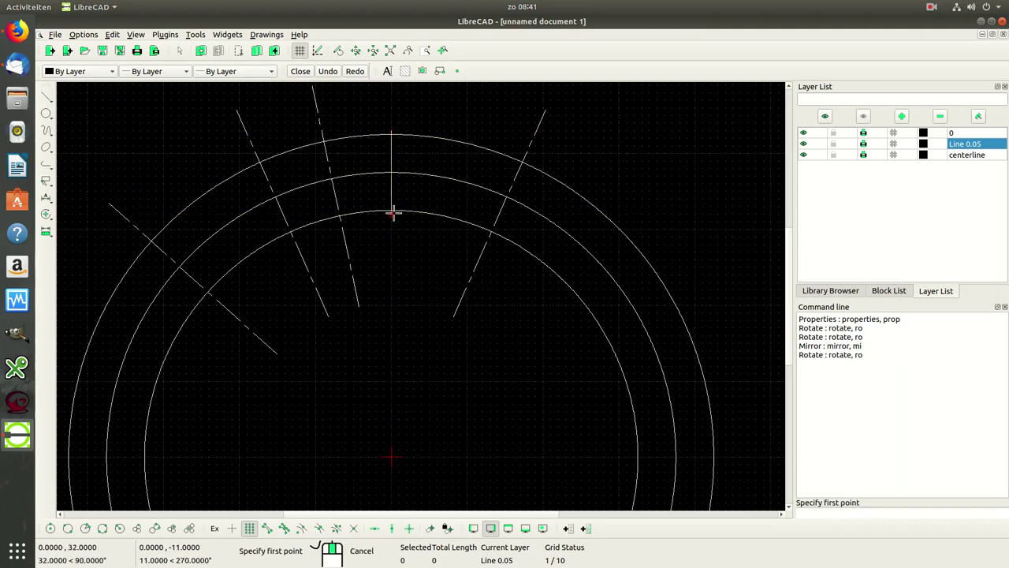
Step: Exit line drawing and select the new short solid line
right_click(397, 234)
right_click(400, 233)
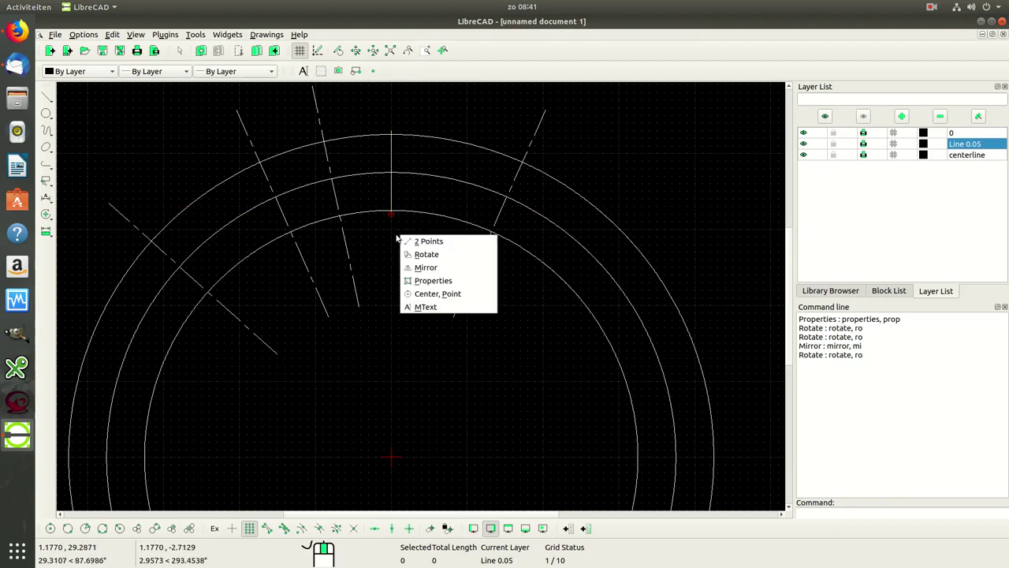
click(388, 240)
click(195, 36)
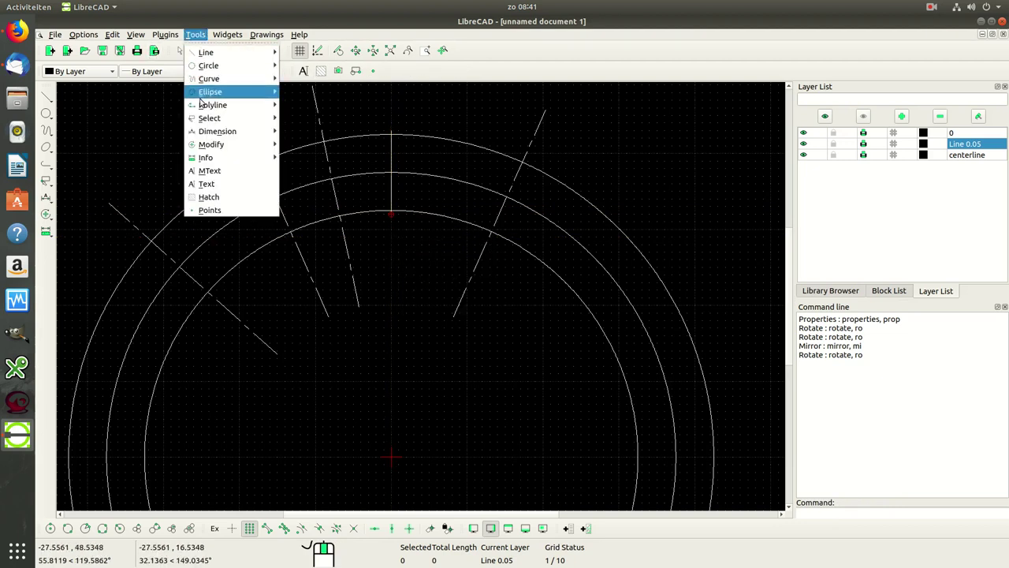
mouse_move(212, 104)
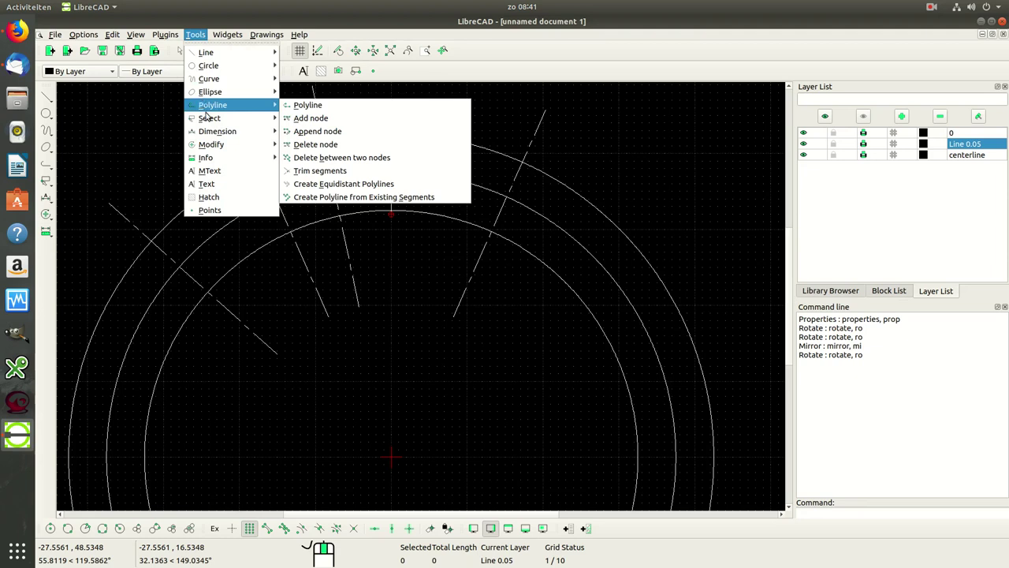
click(415, 304)
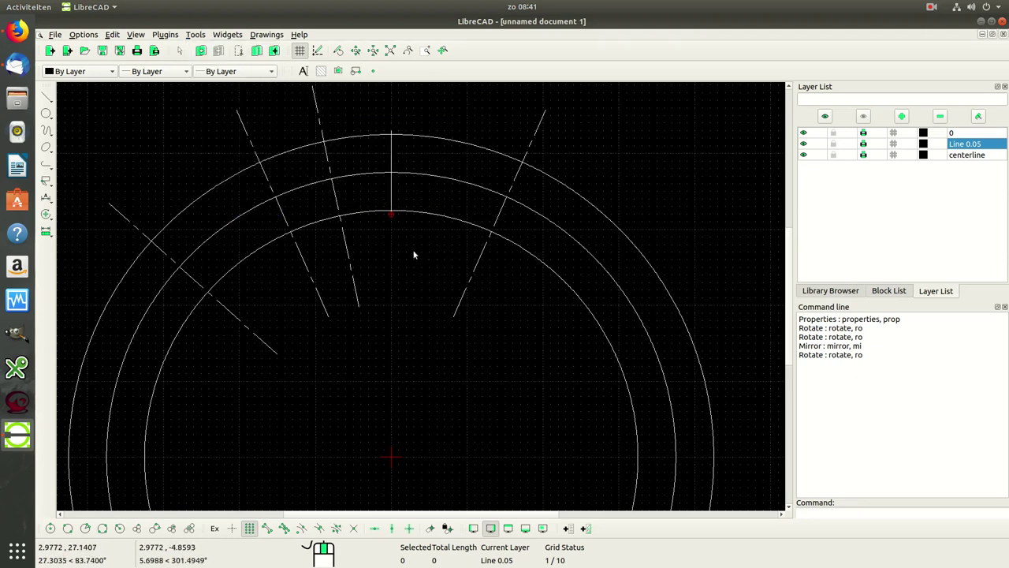
click(392, 197)
scroll(417, 308, down, 2)
scroll(430, 355, up, 1)
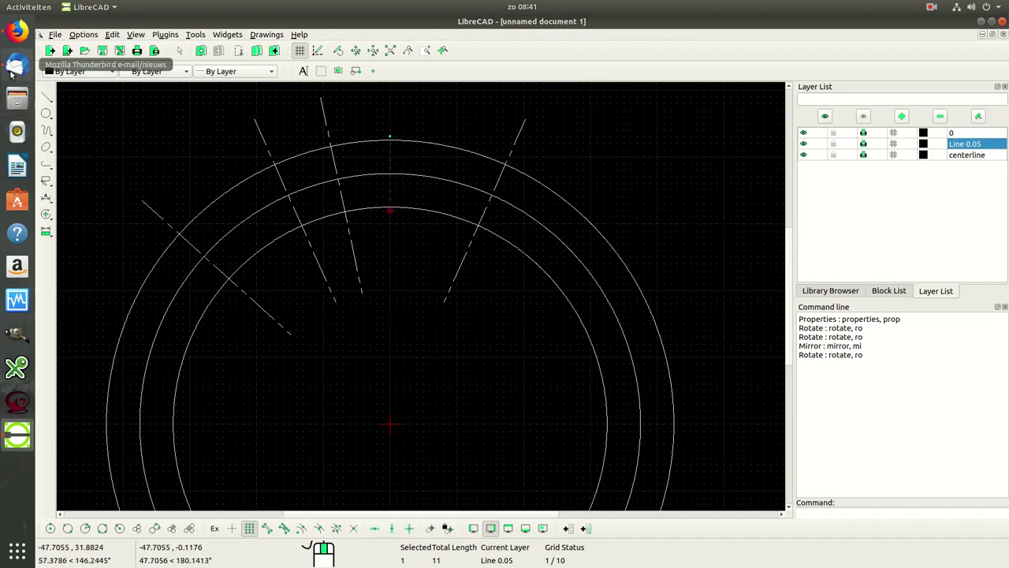
Step: Bring the gear calculator forward in Firefox and read off the 20° pressure angle
click(11, 41)
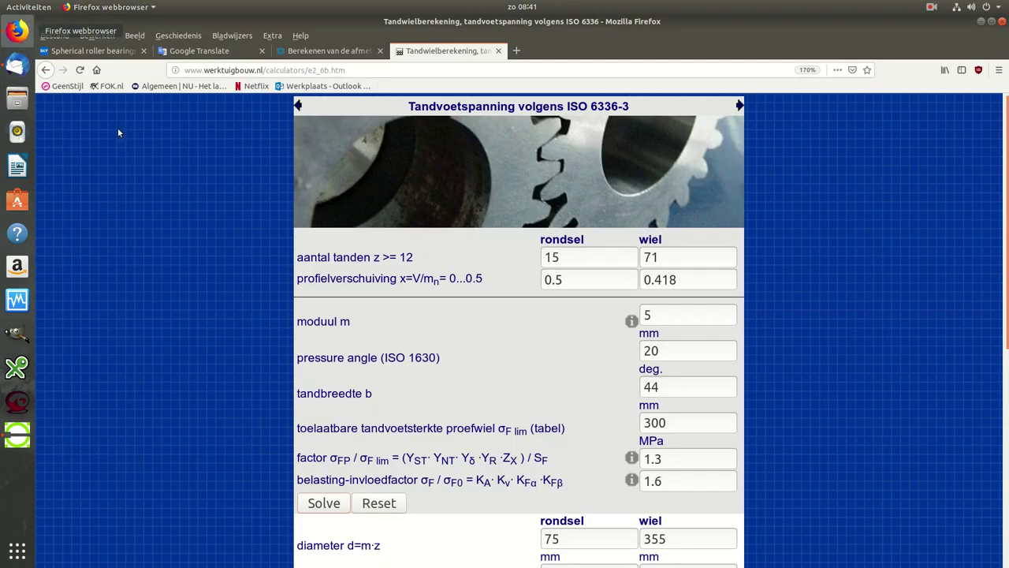
scroll(583, 366, down, 1)
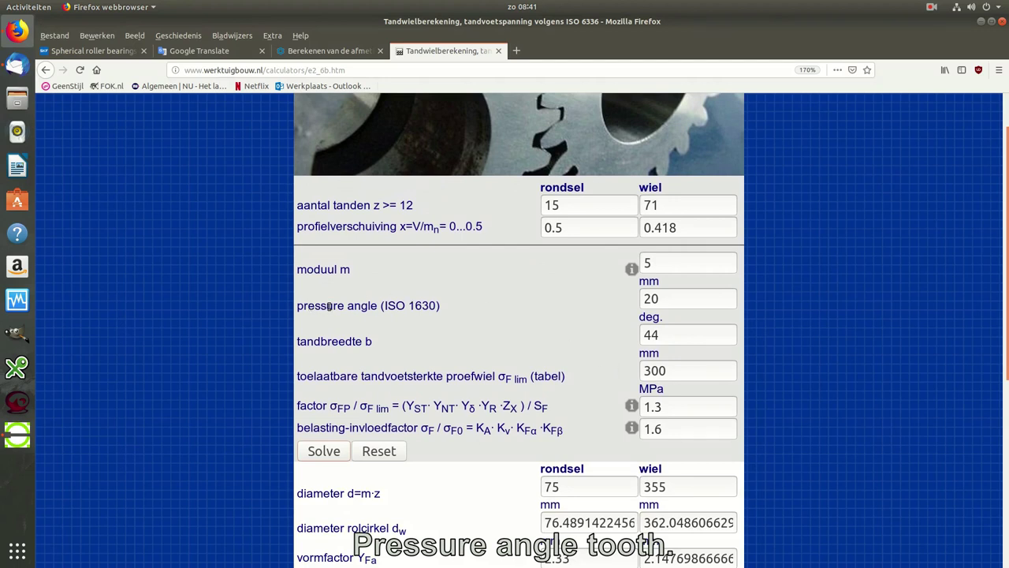
drag(307, 306, 507, 314)
drag(667, 300, 618, 305)
Step: Rotate the short solid line -20° about its top endpoint on the outer circle, deleting the original
click(407, 300)
click(981, 22)
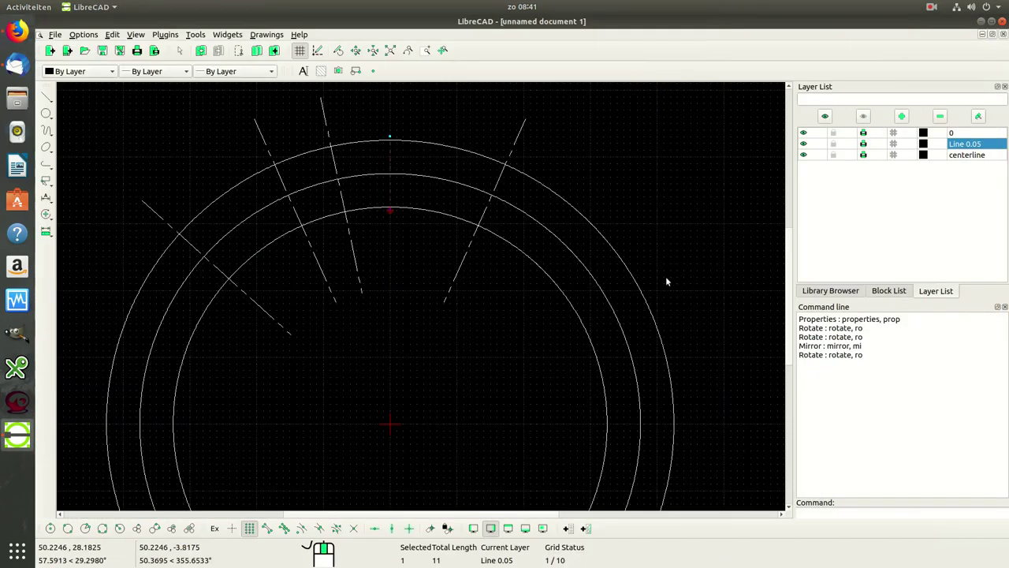
right_click(402, 257)
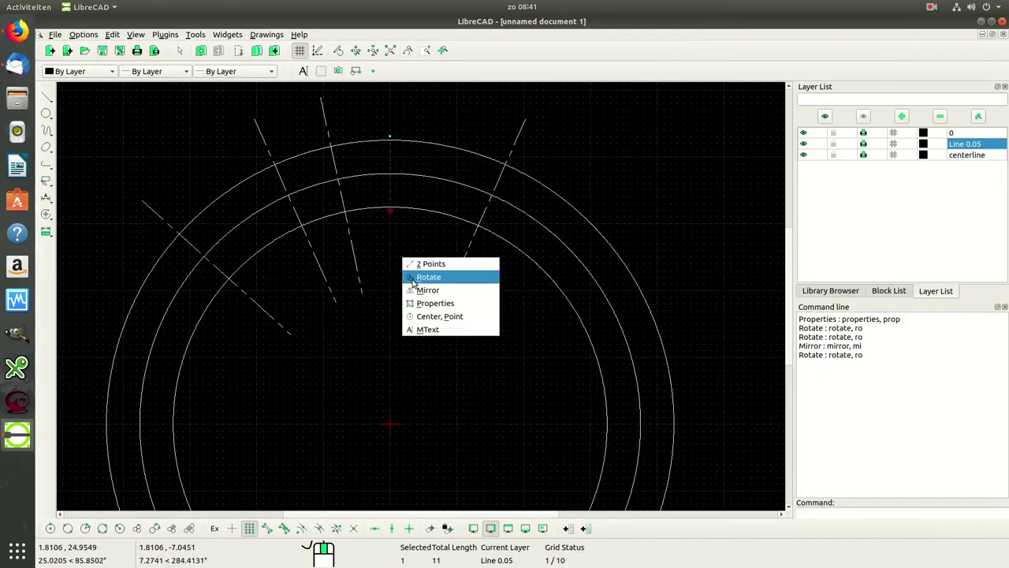
click(428, 277)
scroll(397, 213, up, 1)
scroll(404, 217, up, 1)
scroll(395, 223, up, 2)
scroll(391, 202, down, 2)
scroll(395, 126, up, 1)
scroll(379, 165, up, 1)
scroll(405, 142, up, 2)
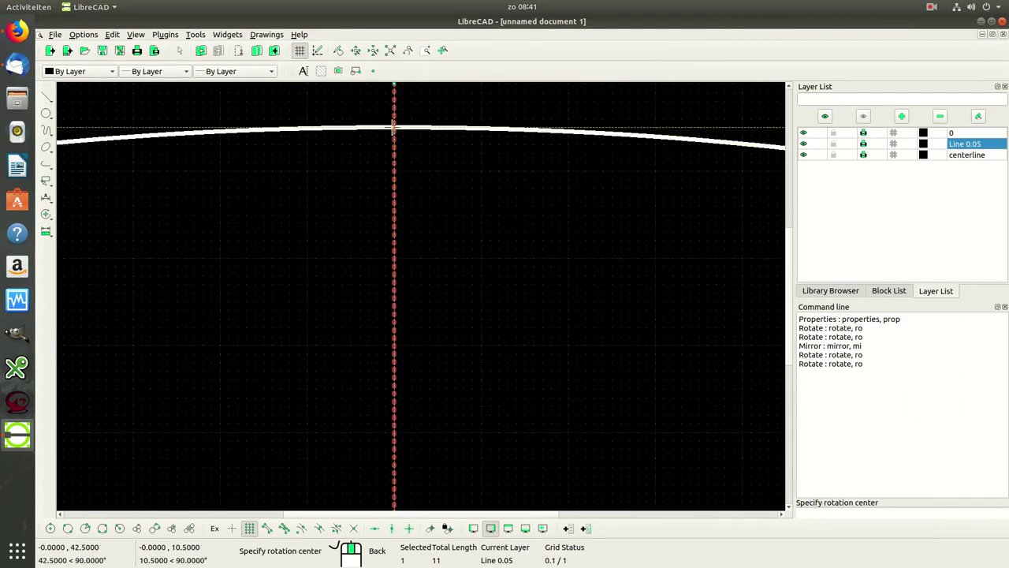
click(394, 127)
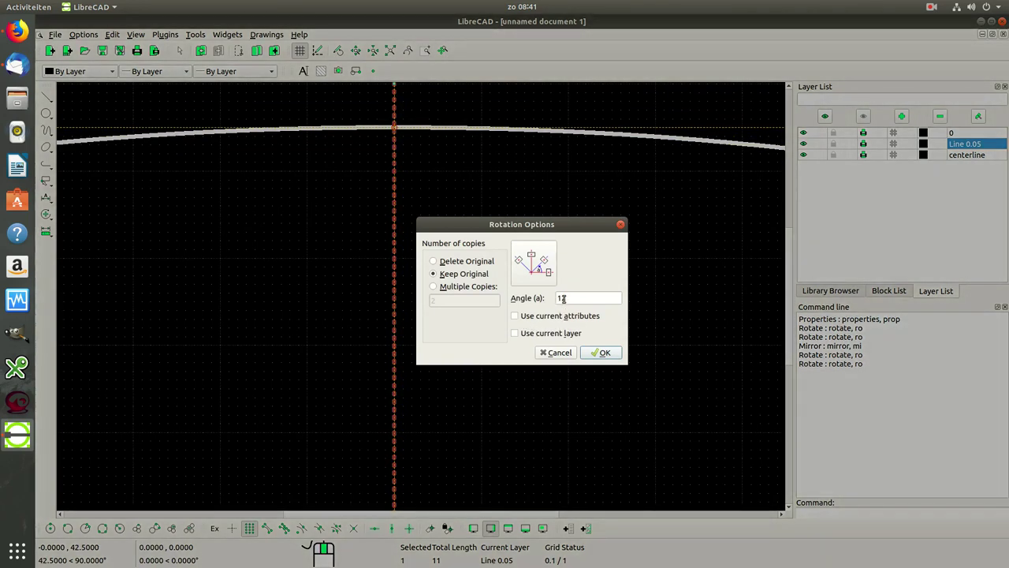
click(581, 298)
click(440, 263)
click(604, 352)
scroll(607, 350, down, 2)
scroll(552, 332, down, 2)
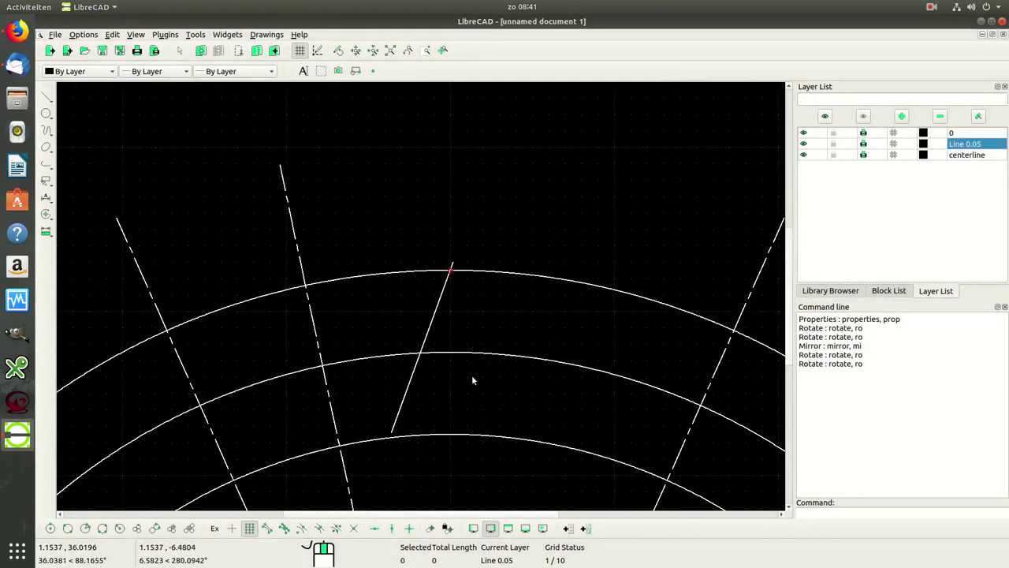
scroll(473, 381, down, 3)
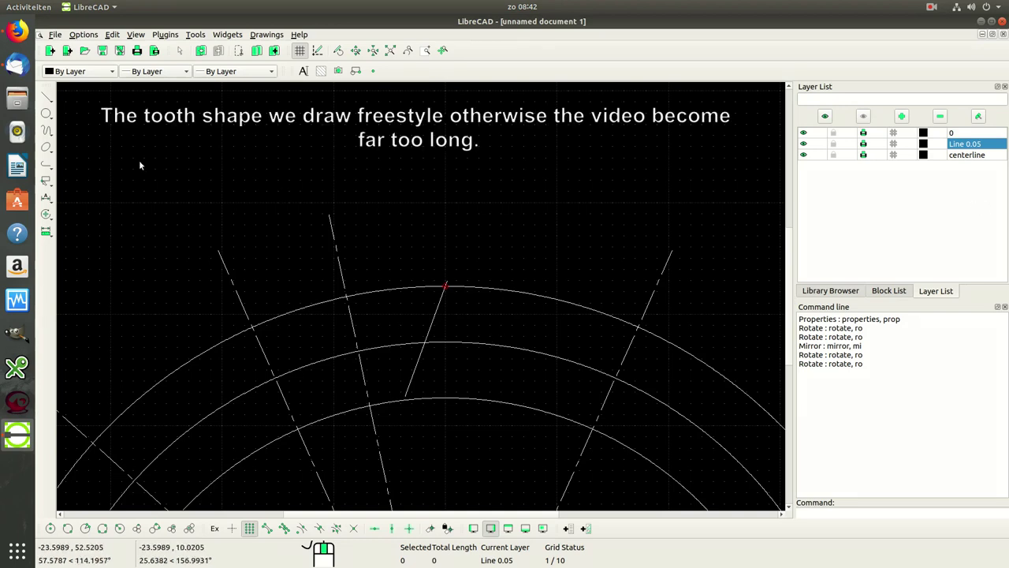
Step: On the centerline layer, draw a vertical line through the tilted line's top, past the inner circle
click(47, 96)
click(71, 95)
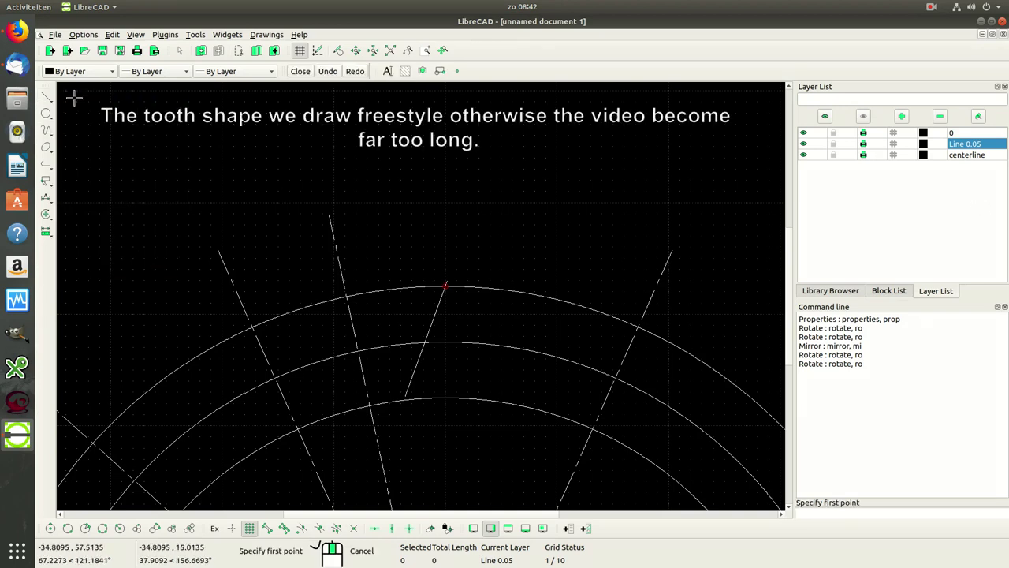
click(962, 154)
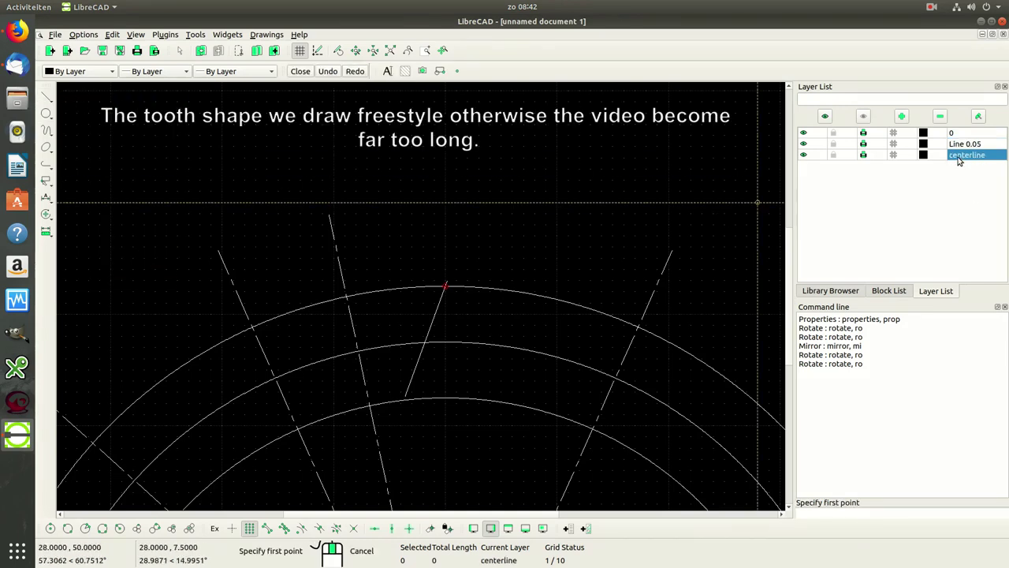
click(445, 258)
click(445, 436)
right_click(476, 444)
right_click(476, 444)
scroll(438, 377, up, 1)
scroll(438, 377, up, 1)
scroll(427, 377, up, 2)
scroll(426, 378, down, 1)
scroll(428, 371, down, 1)
scroll(428, 371, down, 2)
scroll(426, 376, down, 1)
scroll(425, 370, up, 1)
scroll(421, 343, up, 2)
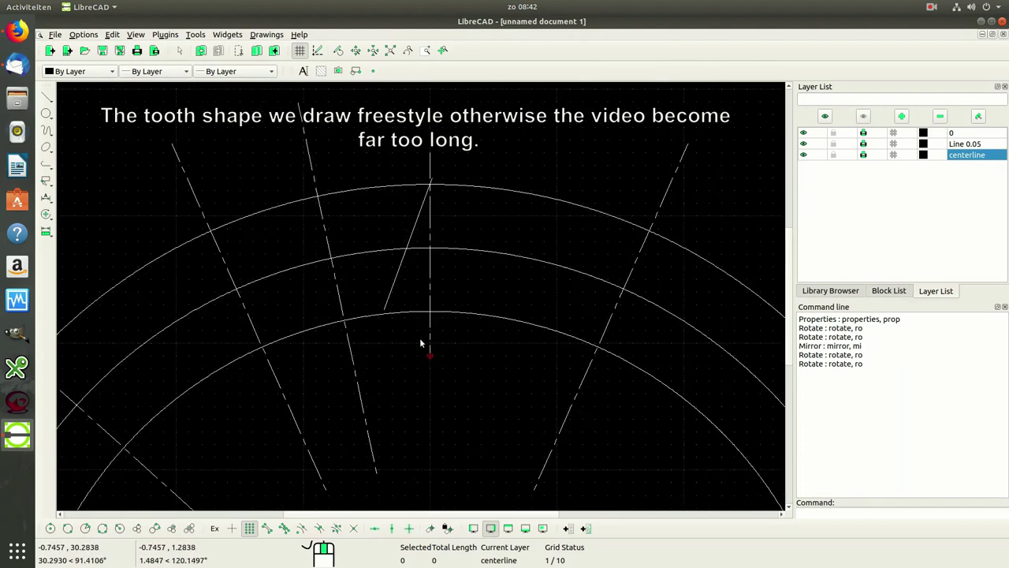
scroll(394, 300, up, 1)
Step: Select the tilted solid line, dismissing its quick-action menu
click(389, 265)
right_click(390, 352)
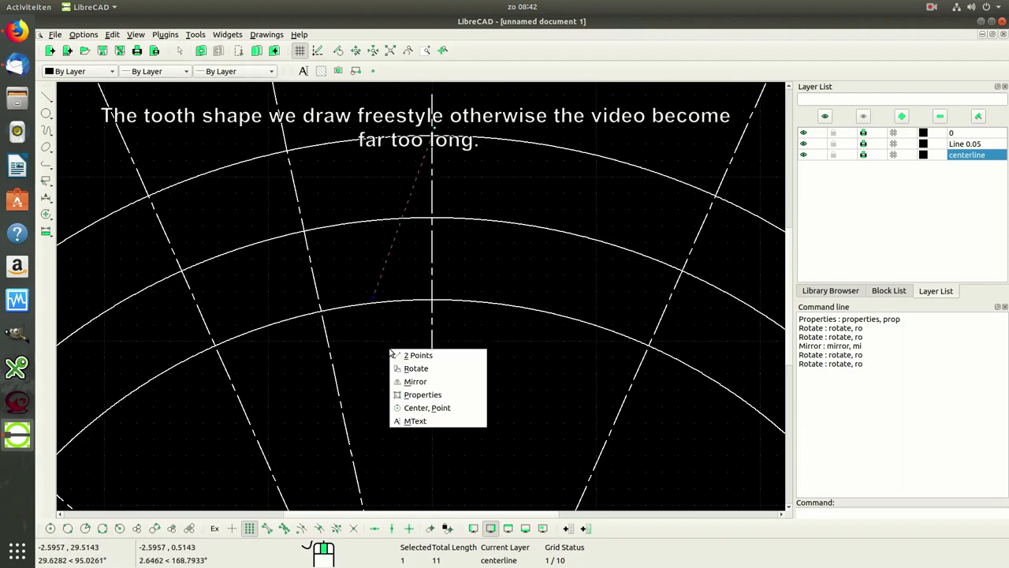
key(Escape)
Step: Start Move / Copy on the tilted line from Tools > Modify and pick its reference point
click(194, 35)
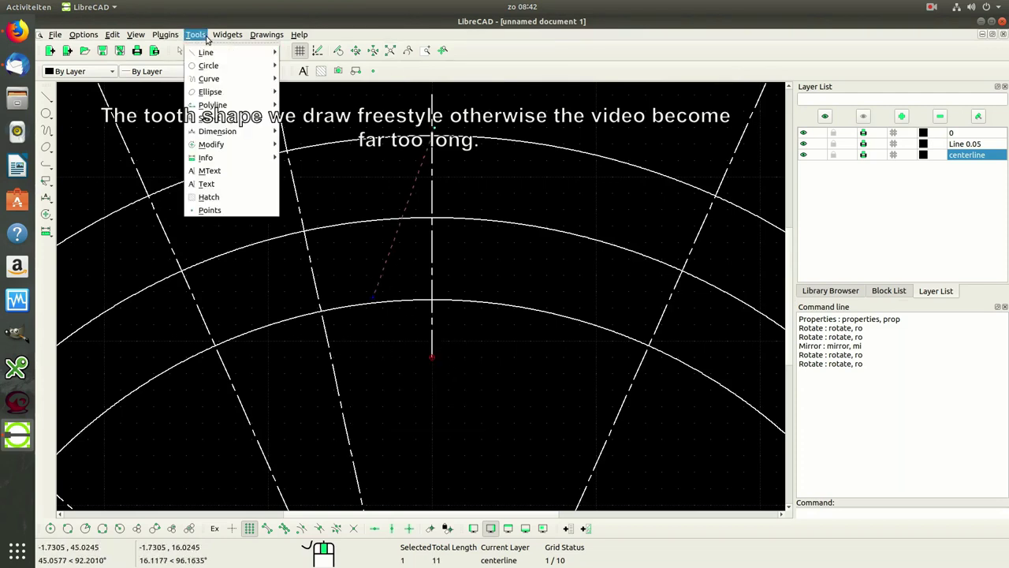
mouse_move(210, 145)
click(607, 179)
click(932, 8)
click(931, 8)
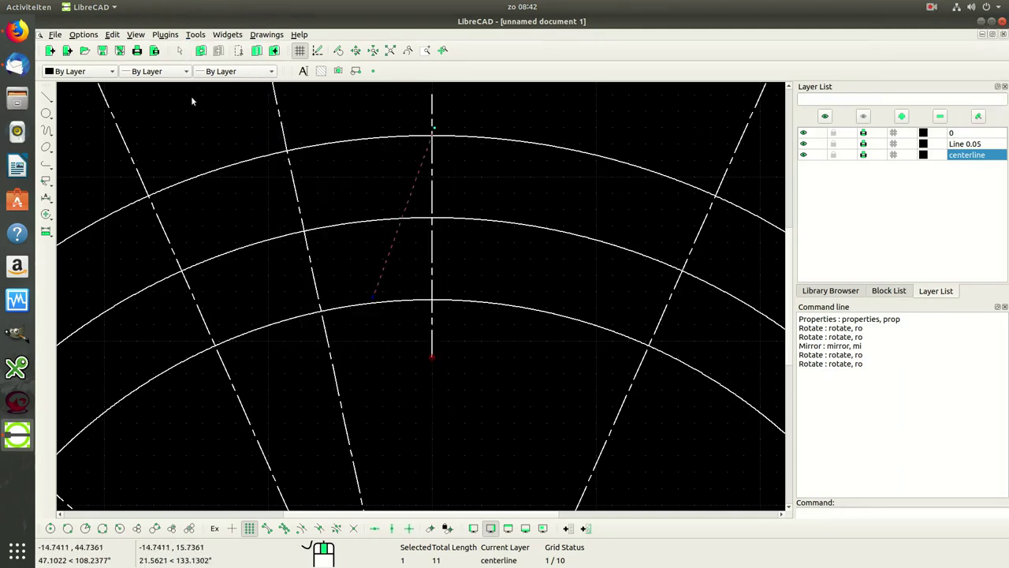
click(195, 35)
mouse_move(212, 144)
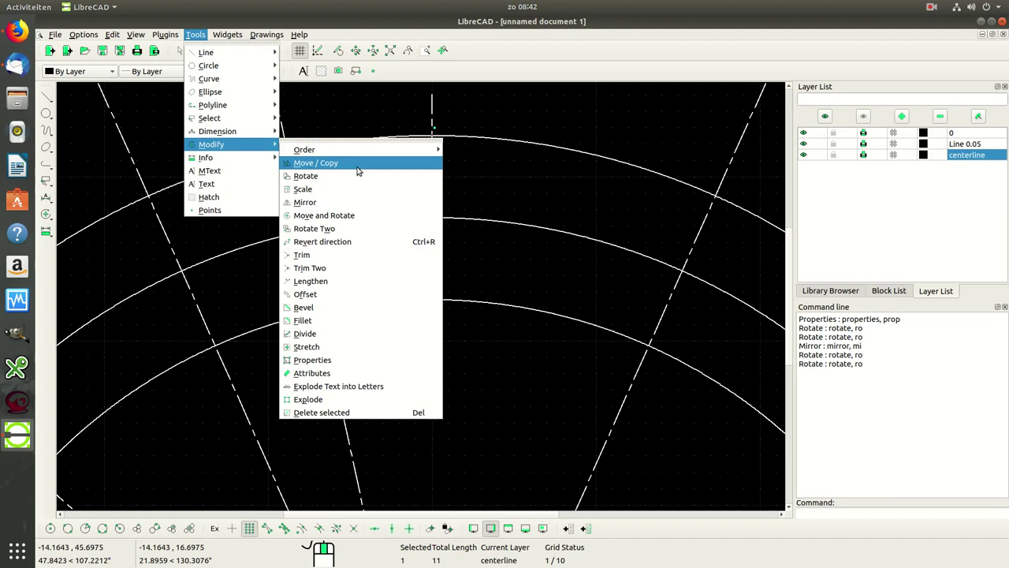
click(356, 171)
scroll(403, 222, up, 2)
scroll(411, 223, up, 2)
scroll(395, 225, up, 3)
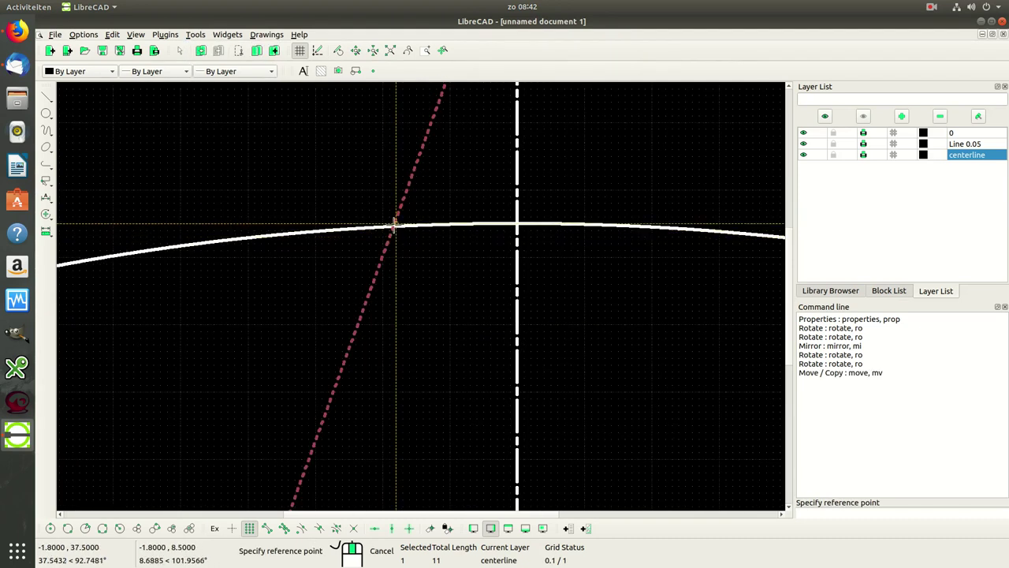
click(394, 223)
Step: Move the line left so it crosses the middle arc at the marked point, deleting the original
scroll(334, 323, down, 2)
scroll(352, 295, down, 1)
scroll(356, 274, up, 1)
scroll(356, 273, up, 1)
scroll(359, 271, up, 1)
scroll(361, 271, up, 2)
scroll(362, 270, up, 1)
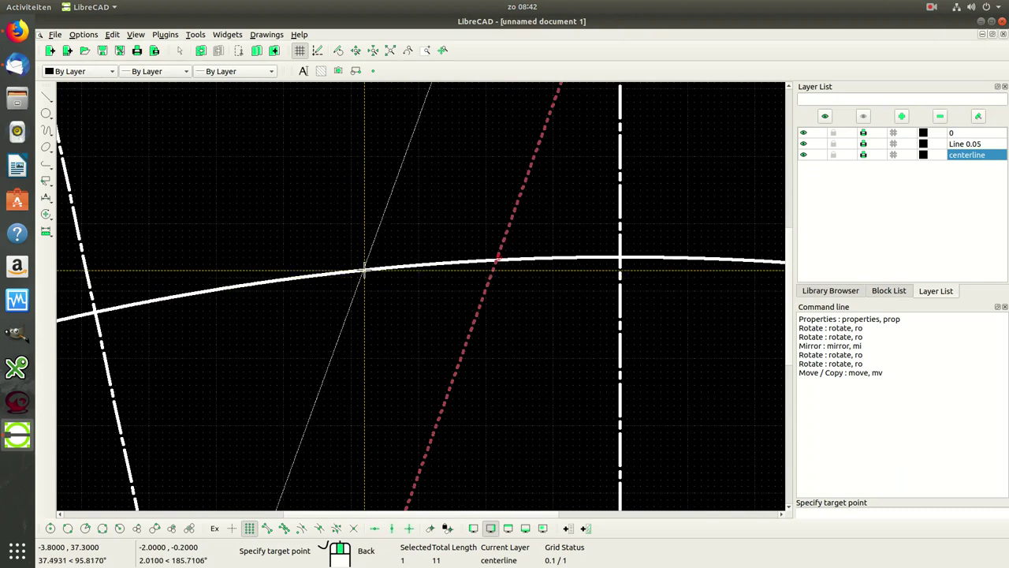
scroll(365, 269, down, 1)
scroll(365, 276, down, 1)
scroll(367, 281, down, 1)
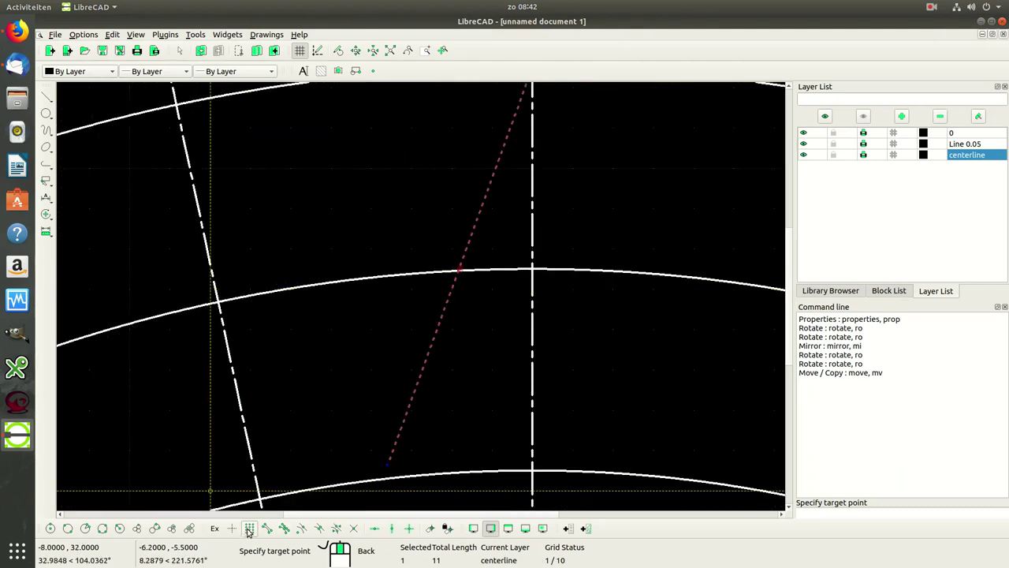
scroll(398, 282, down, 2)
scroll(399, 282, down, 1)
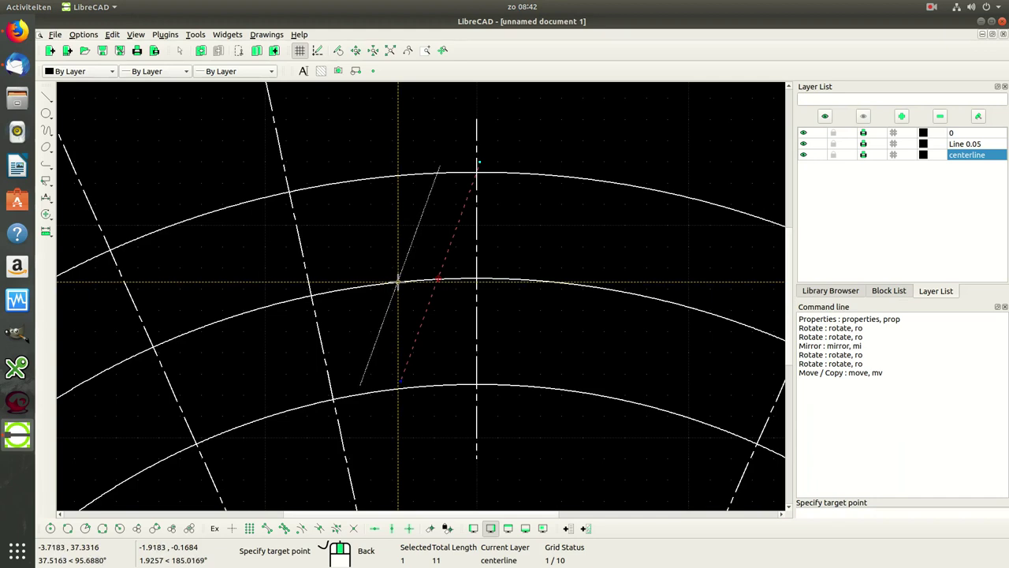
click(398, 282)
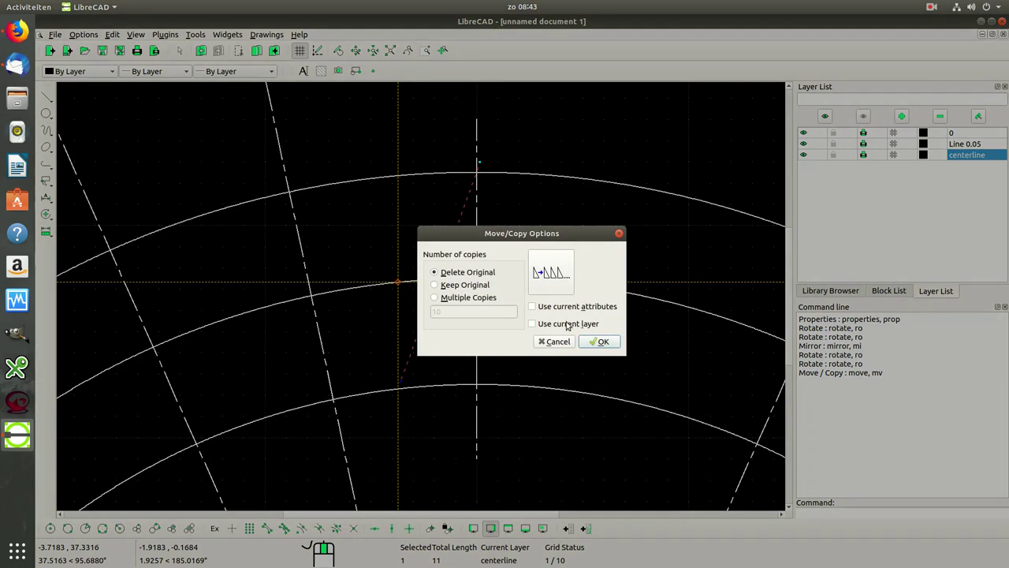
click(600, 341)
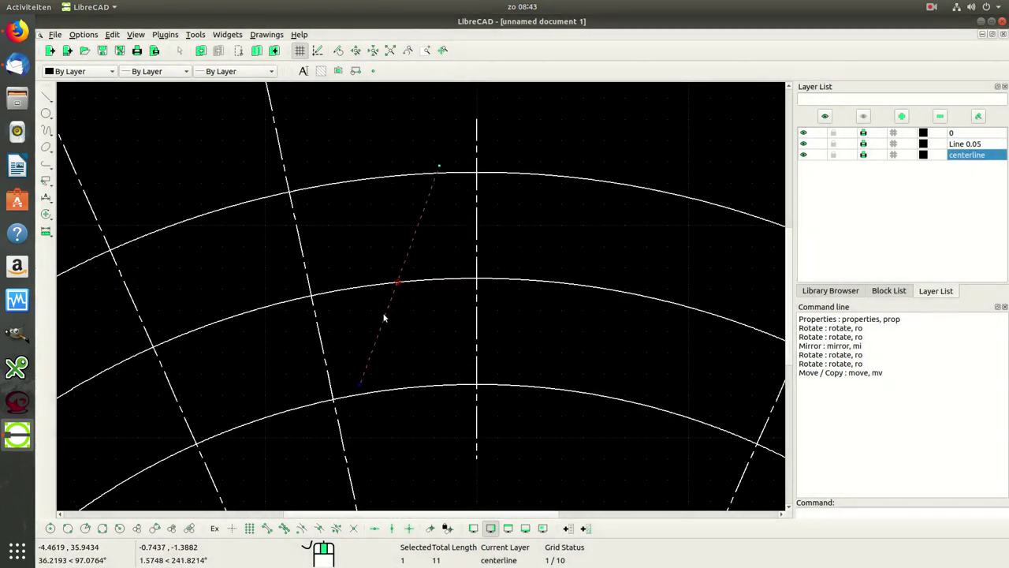
key(Escape)
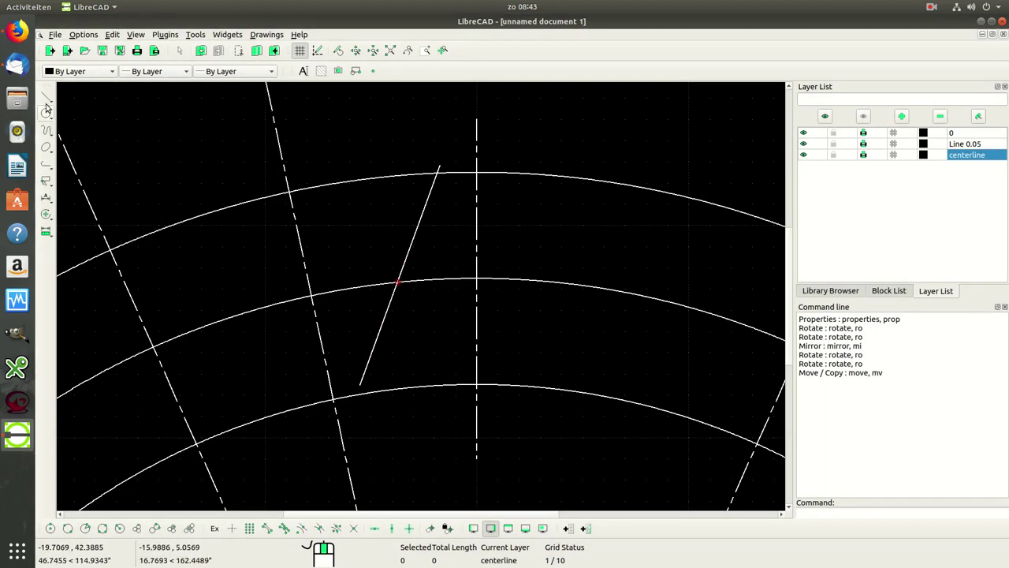
Step: Draw a 3-point flank arc from the outer arc, through the line crossing, to the line's lower end
click(46, 130)
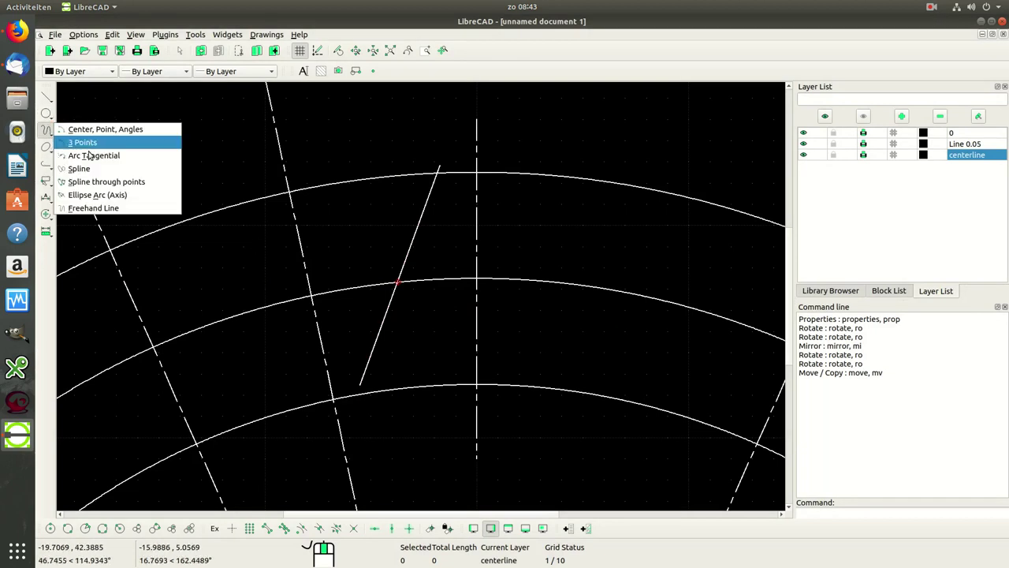
click(82, 142)
scroll(477, 197, up, 2)
scroll(442, 184, up, 2)
scroll(442, 185, up, 1)
scroll(438, 186, up, 1)
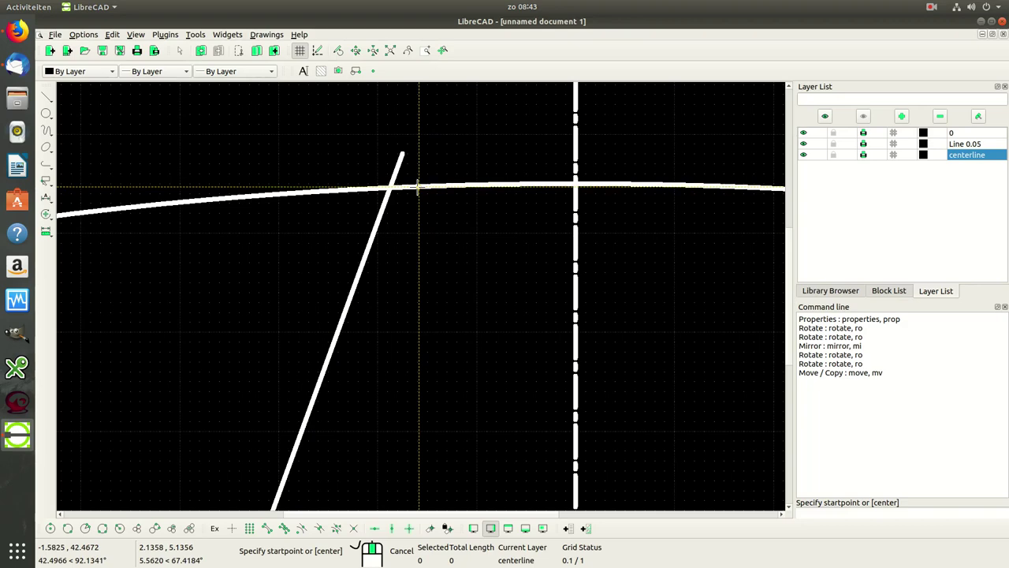
click(418, 187)
scroll(407, 440, down, 1)
scroll(394, 437, down, 1)
scroll(390, 434, down, 1)
scroll(367, 288, up, 1)
scroll(394, 289, up, 1)
scroll(374, 279, up, 1)
scroll(376, 262, up, 1)
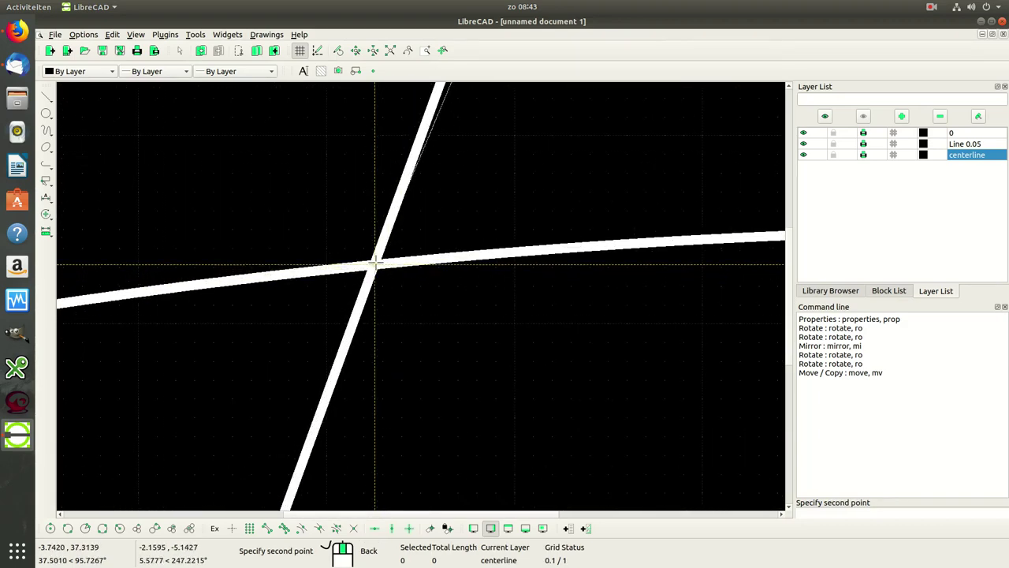
click(374, 265)
scroll(361, 349, down, 1)
scroll(359, 378, down, 2)
scroll(364, 404, down, 1)
scroll(370, 395, up, 1)
scroll(371, 395, up, 1)
scroll(377, 392, up, 1)
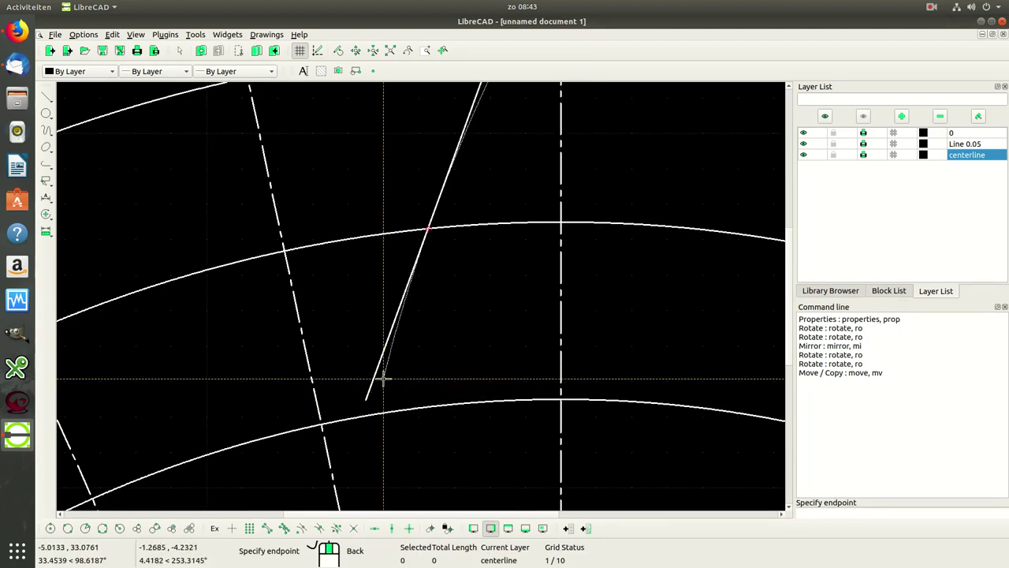
click(383, 368)
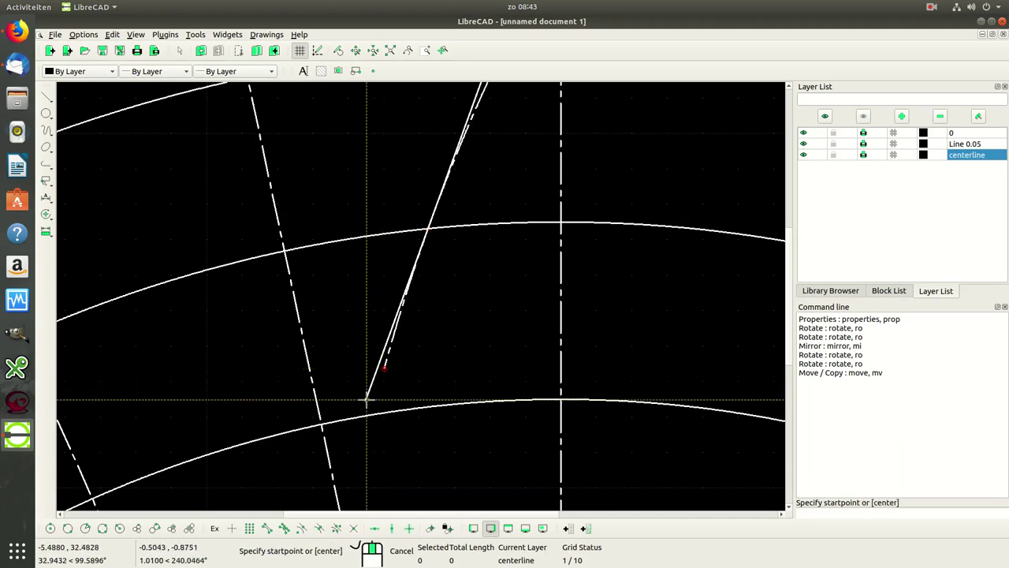
right_click(389, 402)
Step: Move the radius-51.8896 flank arc onto layer 0
click(366, 396)
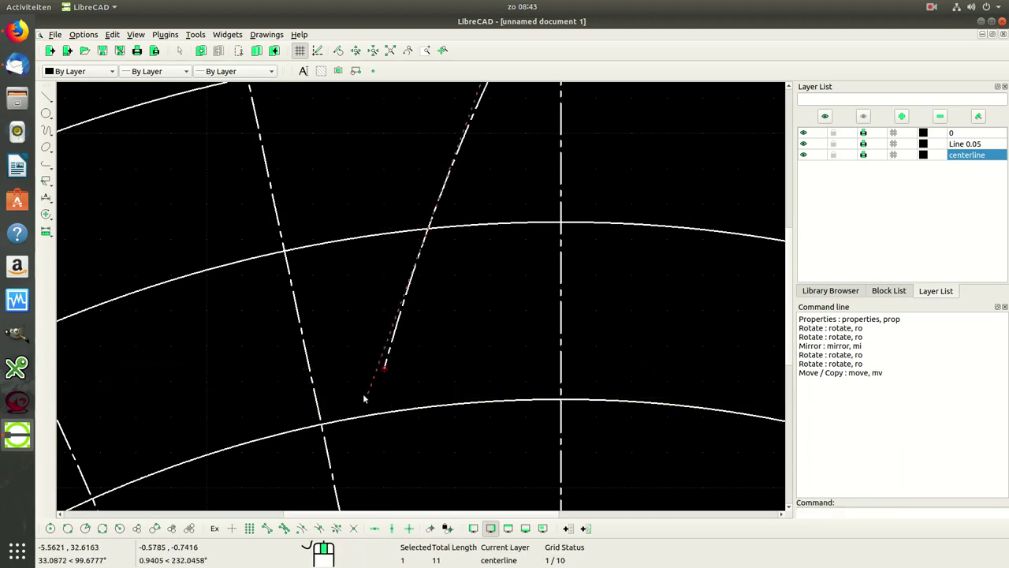
scroll(470, 273, down, 1)
scroll(471, 273, down, 1)
scroll(467, 332, down, 1)
right_click(466, 319)
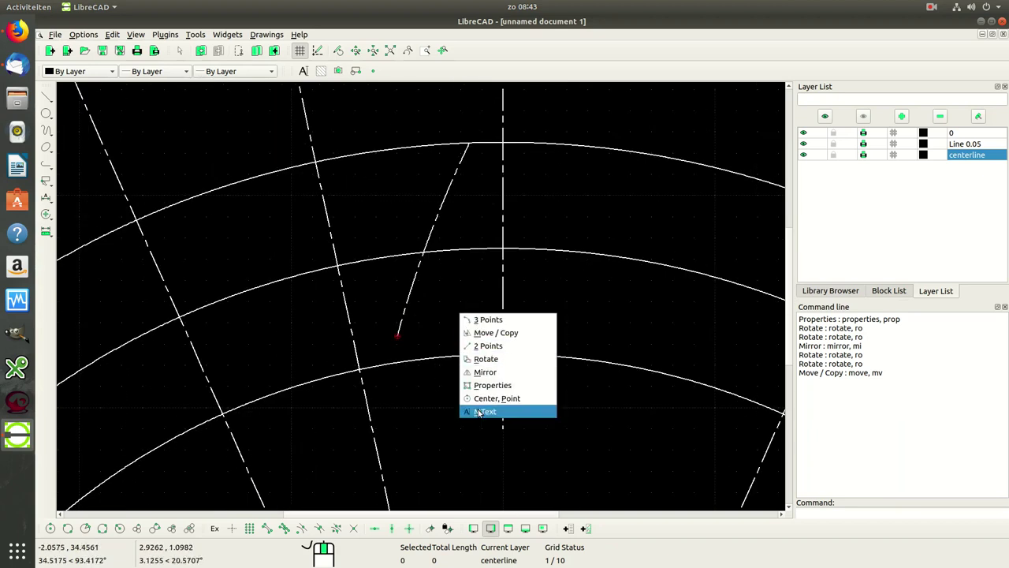
click(485, 384)
click(402, 330)
click(495, 246)
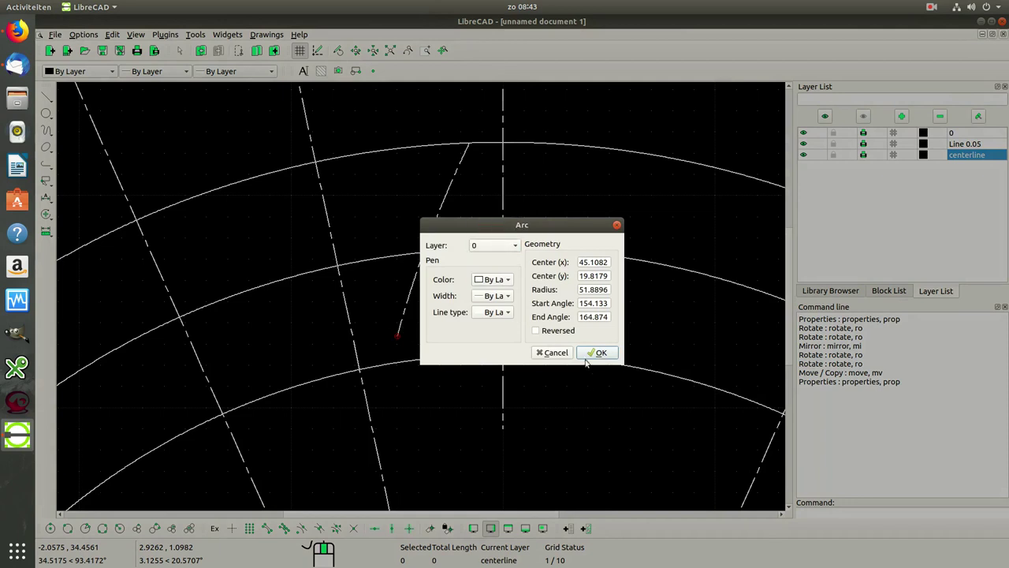
click(586, 358)
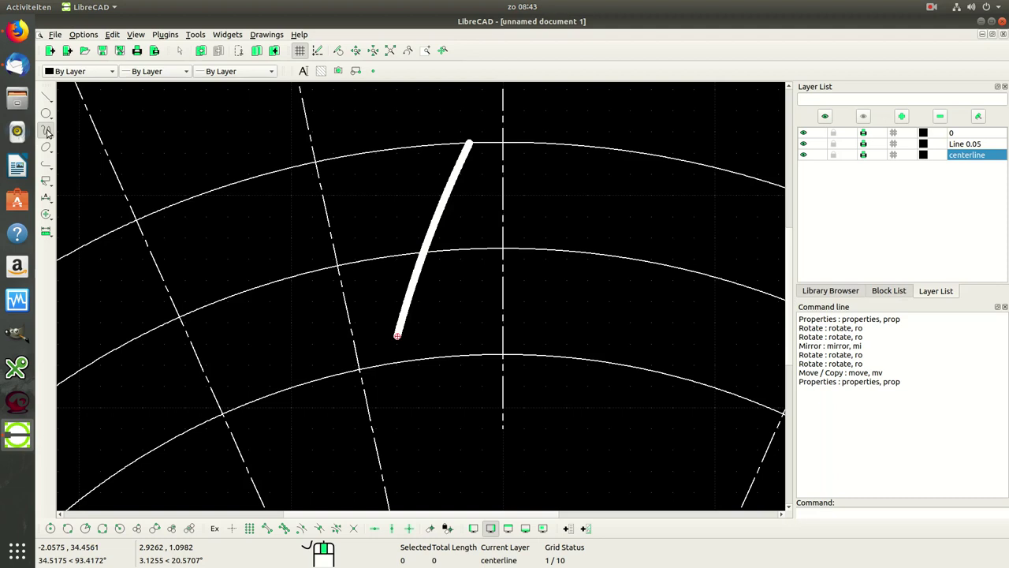
click(46, 131)
Step: Draw a short 3-point root arc from the flank's lower end to the dashed line's inner-arc intersection
click(86, 149)
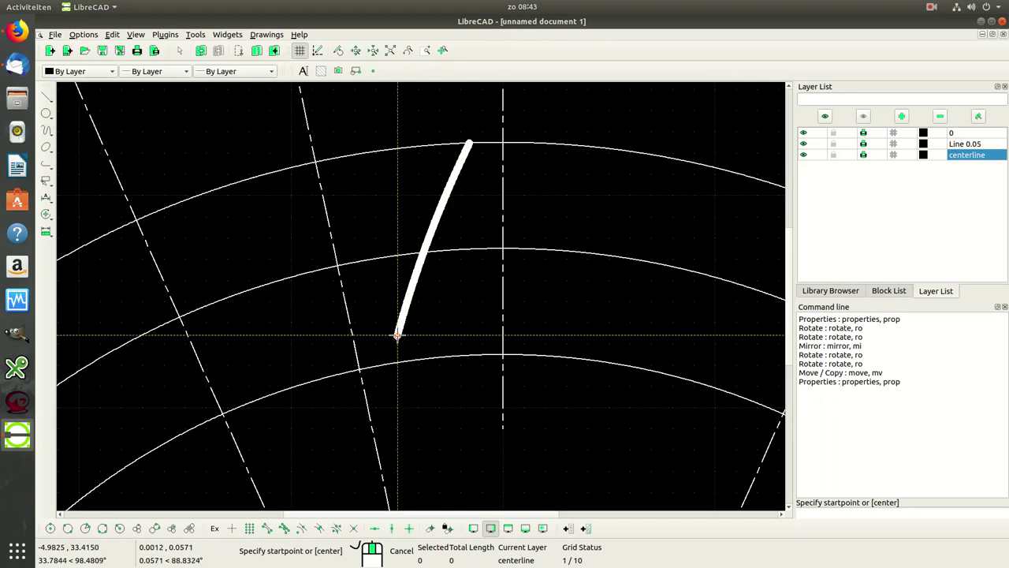
click(398, 335)
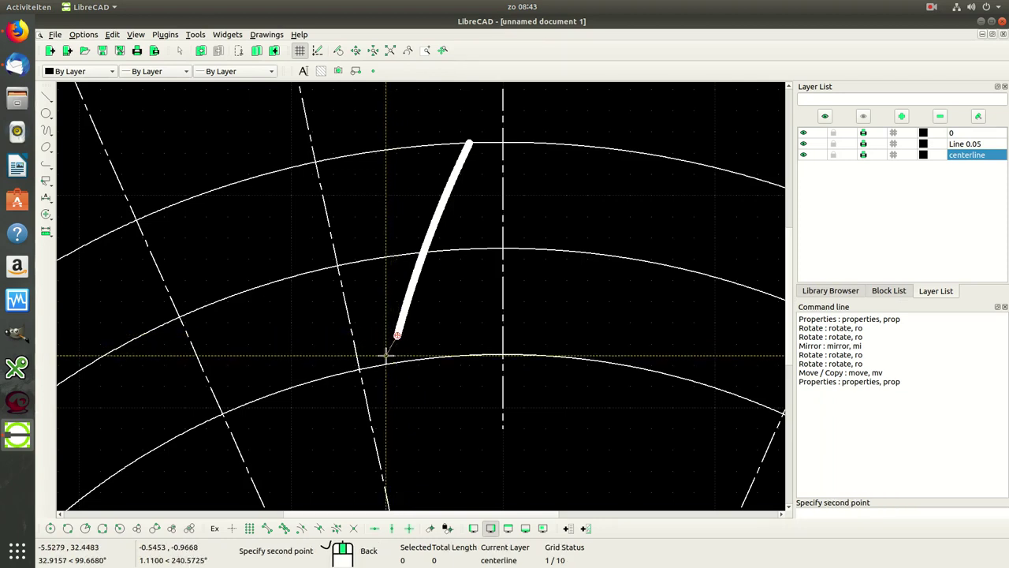
click(385, 355)
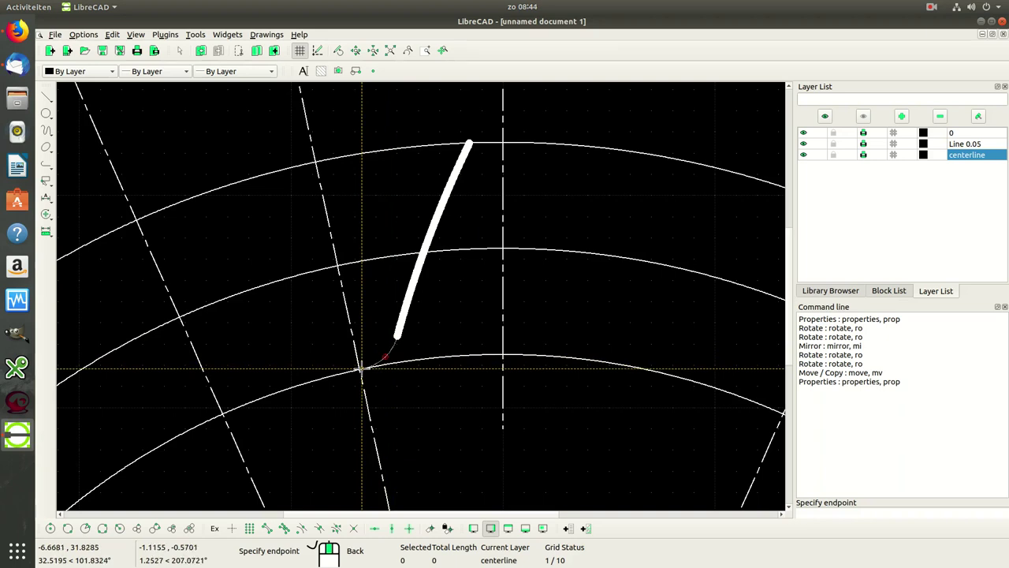
click(361, 369)
right_click(361, 369)
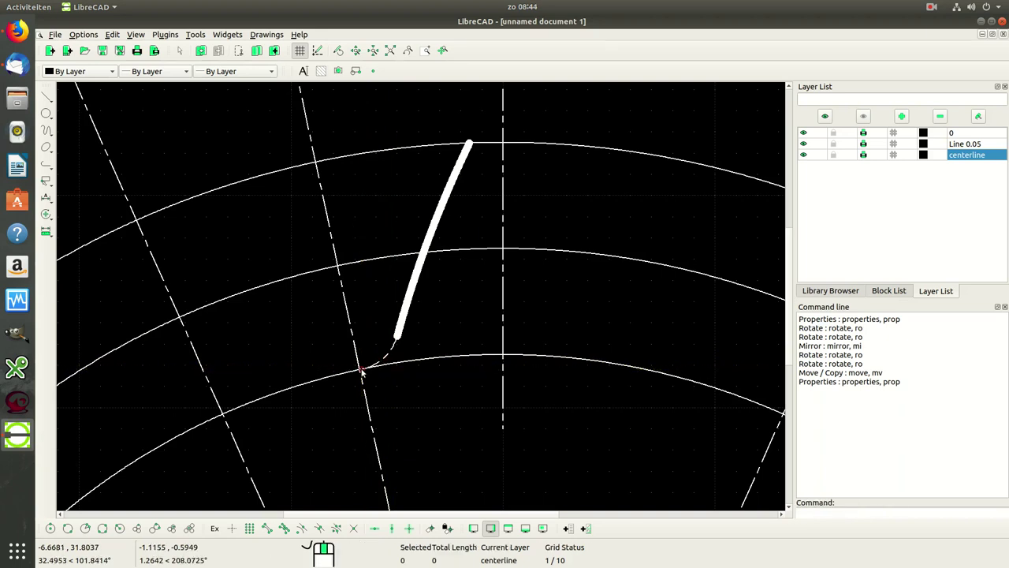
Step: Put the radius-2.1619 root arc on layer 0
right_click(463, 404)
click(490, 424)
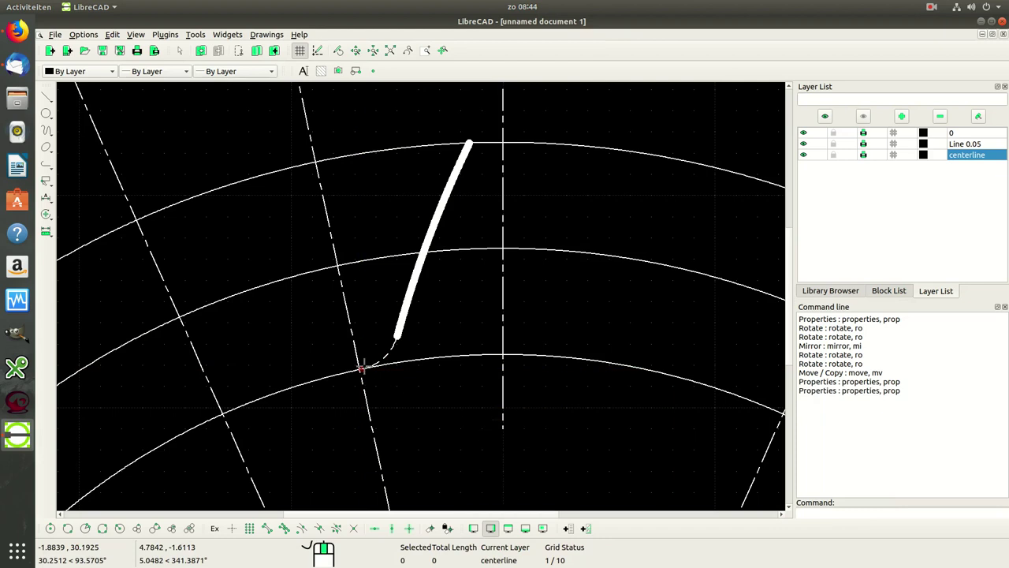
click(387, 355)
click(493, 245)
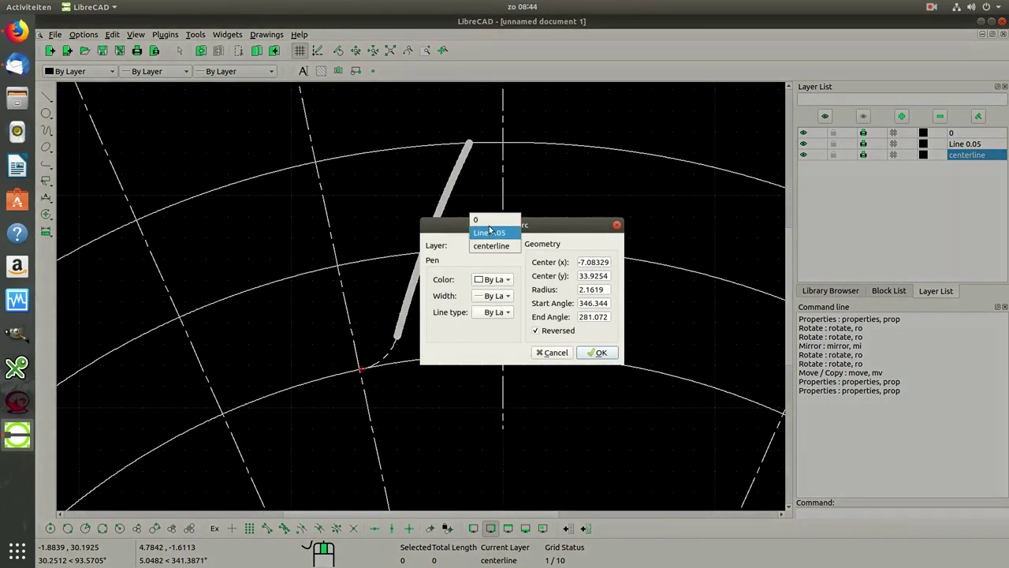
click(490, 227)
click(599, 353)
scroll(481, 335, down, 1)
scroll(483, 300, down, 1)
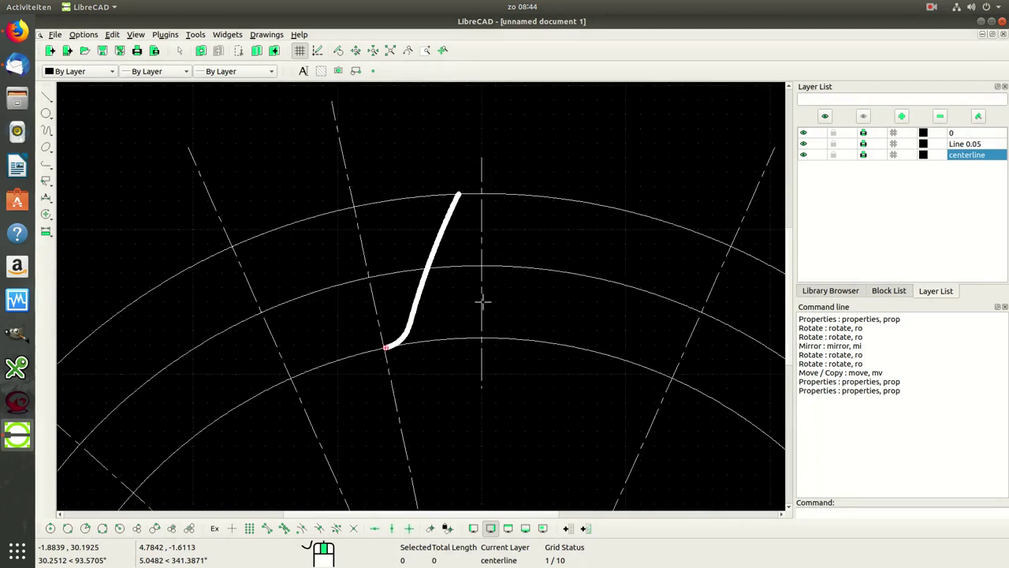
scroll(482, 191, up, 1)
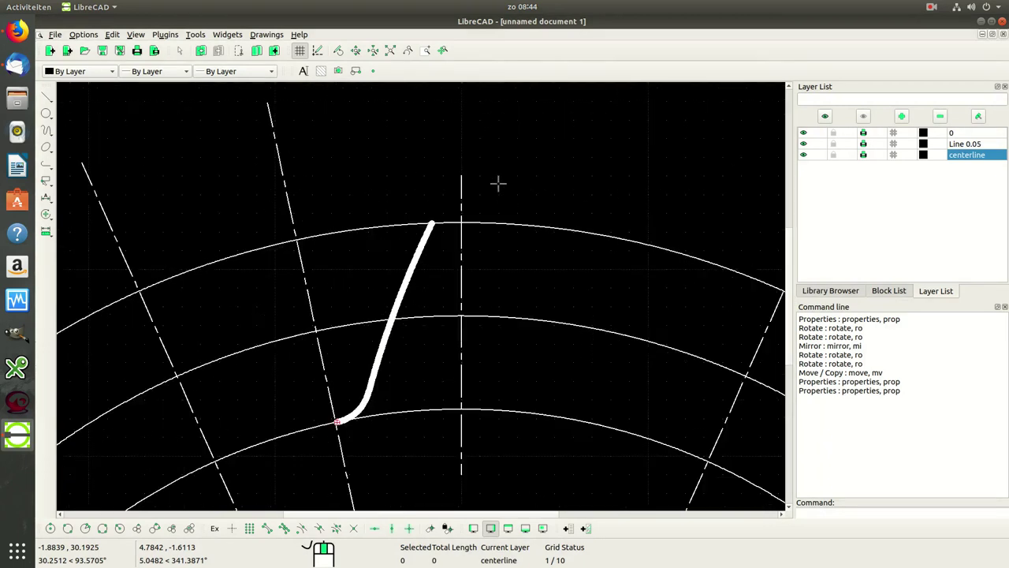
scroll(499, 181, up, 2)
Step: Draw a tooth-tip line from the flank's top to the vertical centerline, then delete the helper arc
click(45, 96)
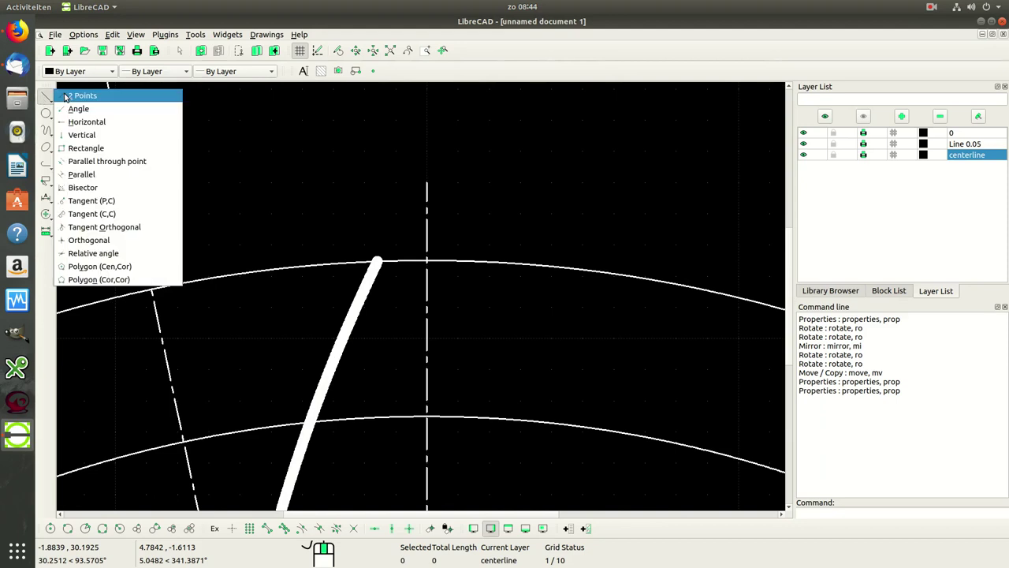
click(65, 95)
scroll(416, 265, up, 3)
scroll(378, 264, up, 1)
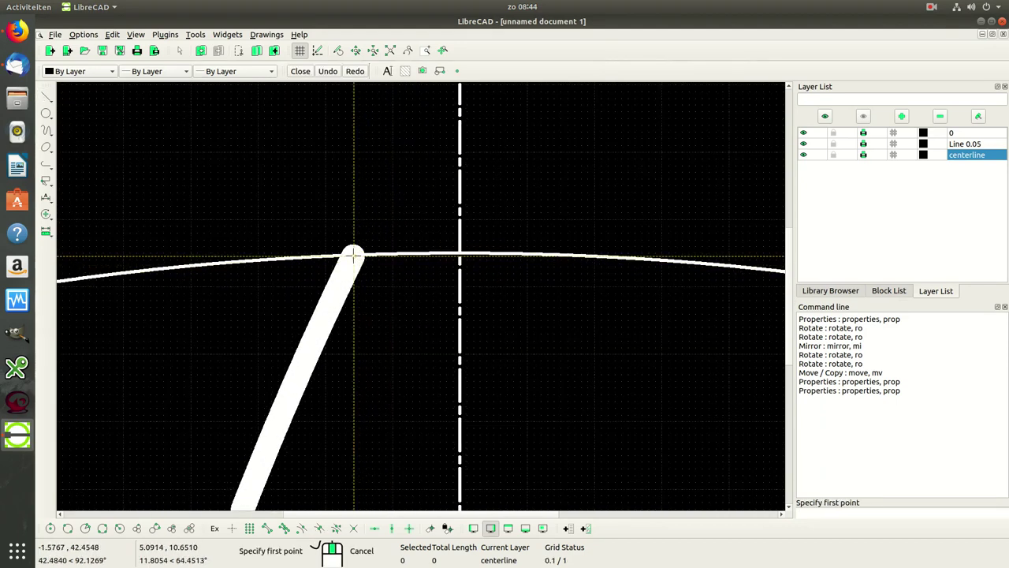
click(353, 254)
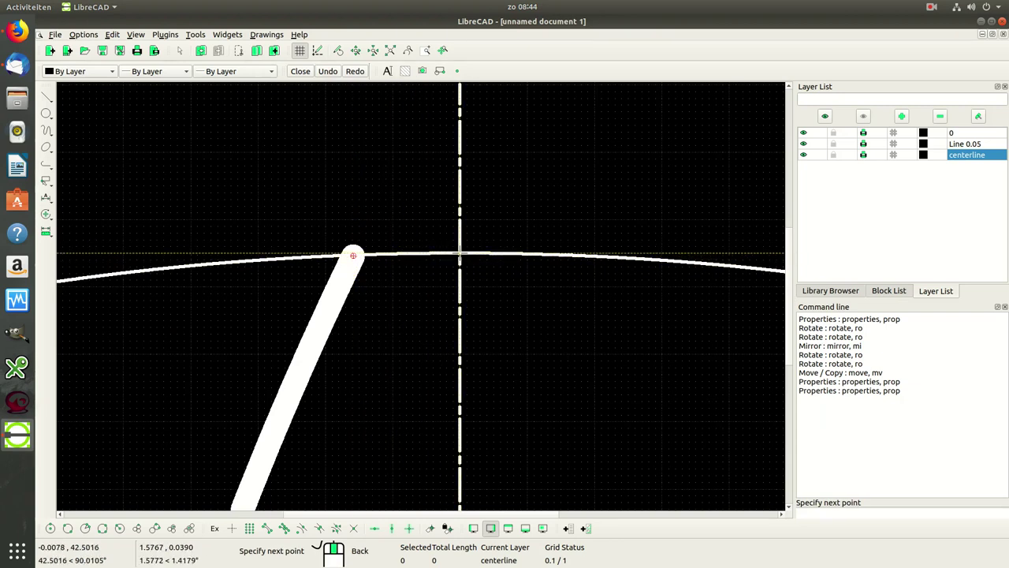
click(460, 253)
right_click(421, 289)
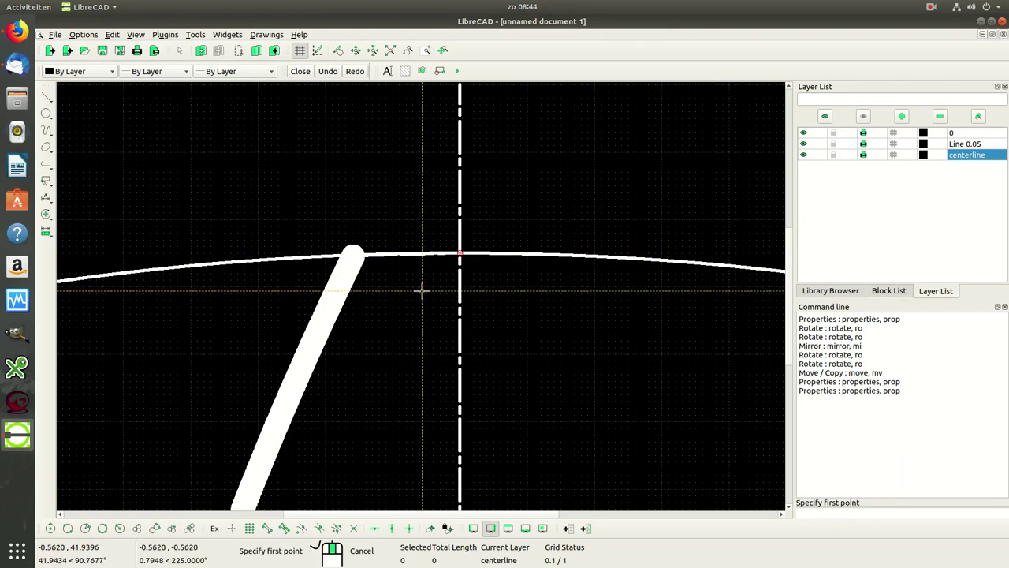
right_click(410, 276)
click(210, 266)
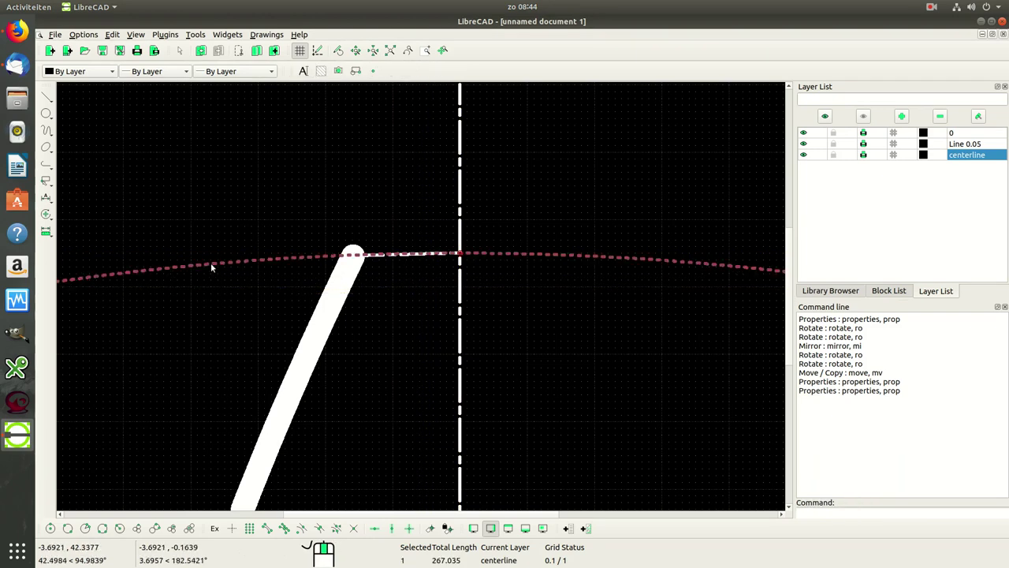
key(Delete)
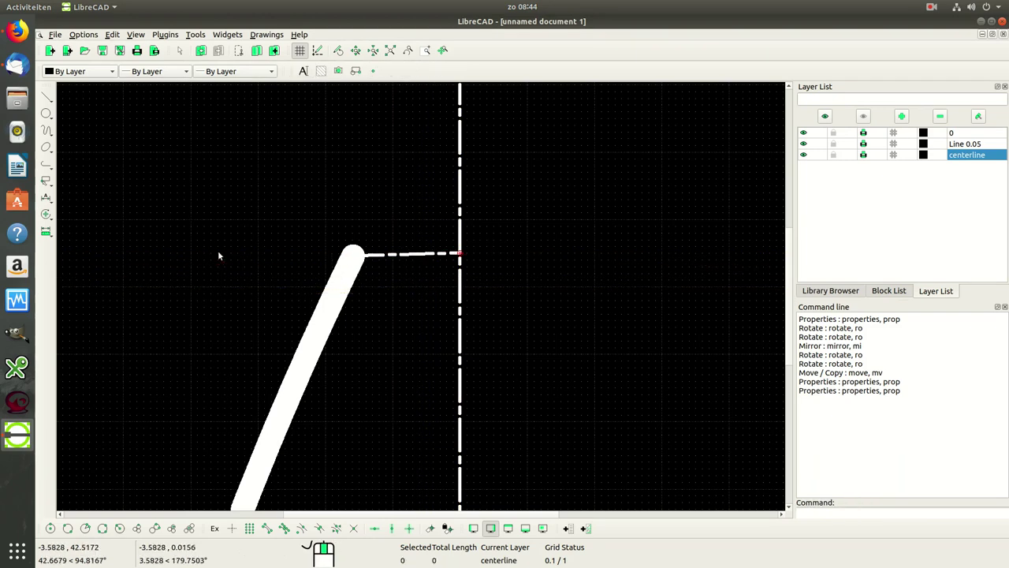
Step: Put the short tooth-tip line on layer 0
right_click(395, 305)
click(414, 327)
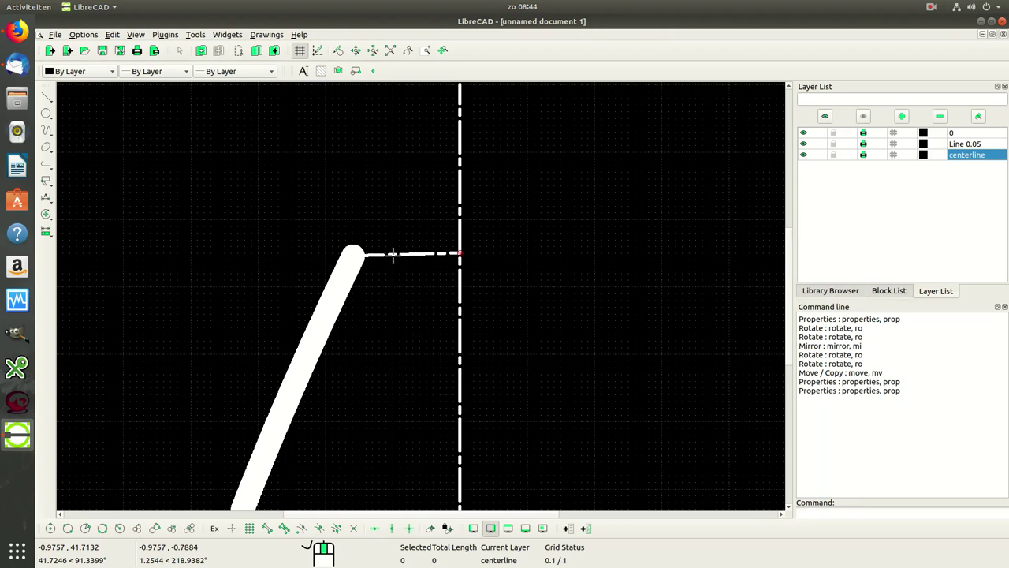
click(393, 254)
click(465, 240)
click(478, 216)
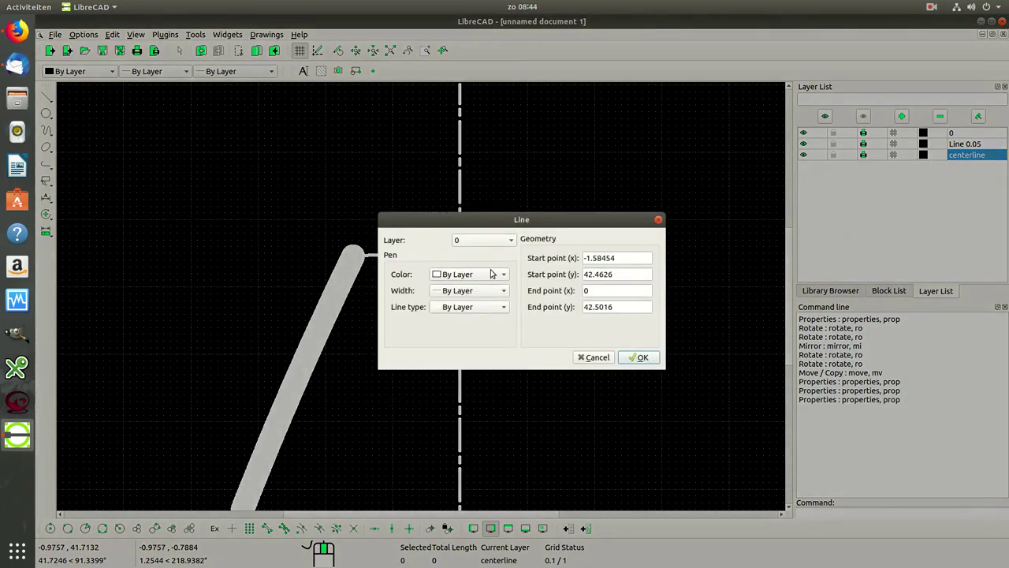
click(637, 357)
scroll(405, 378, down, 3)
scroll(410, 390, down, 1)
scroll(407, 396, up, 1)
scroll(402, 400, down, 3)
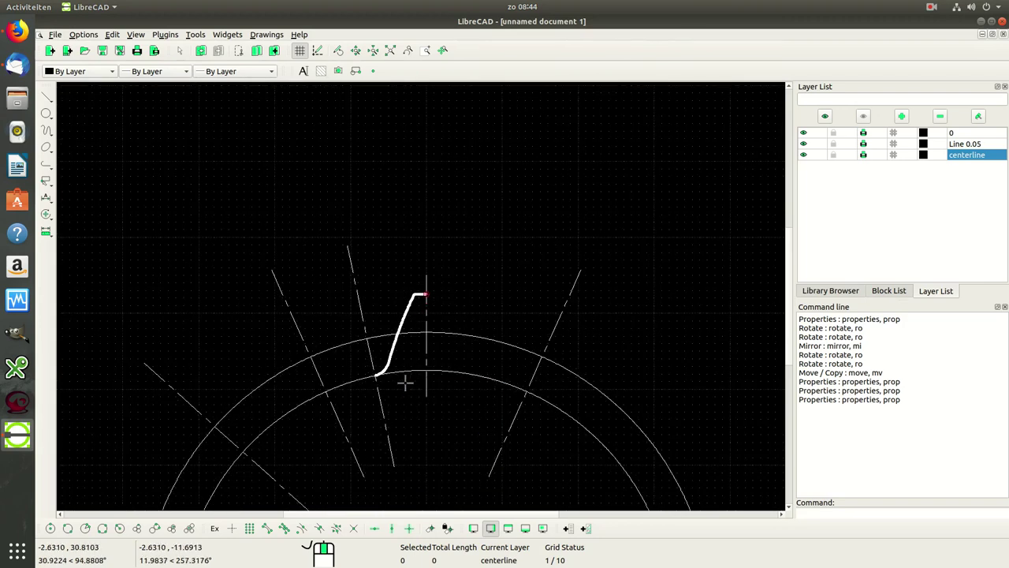
Step: Select the three half-tooth segments and mirror them about the vertical centre line, keeping the original
double_click(388, 362)
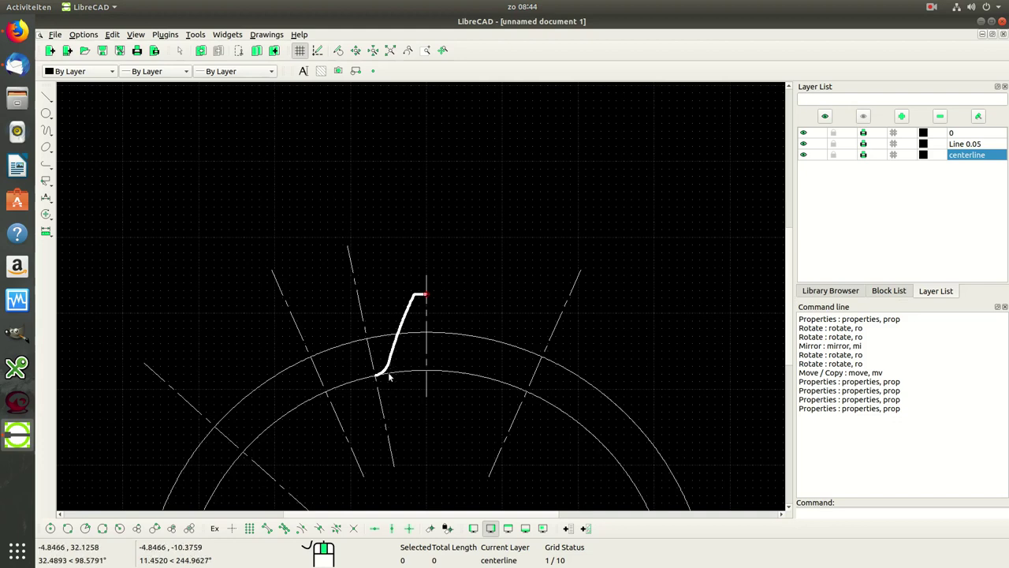
click(385, 371)
click(411, 305)
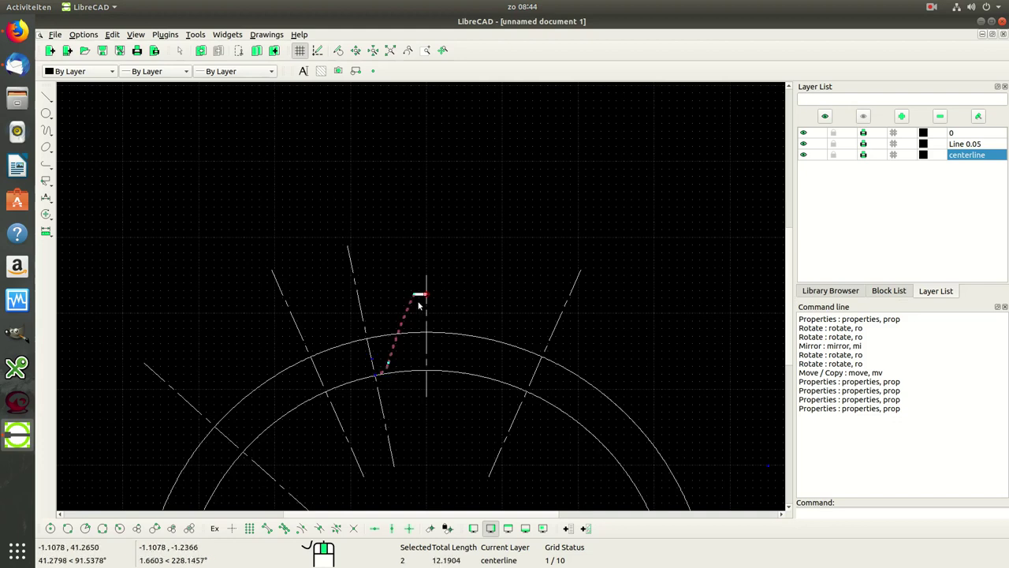
click(419, 294)
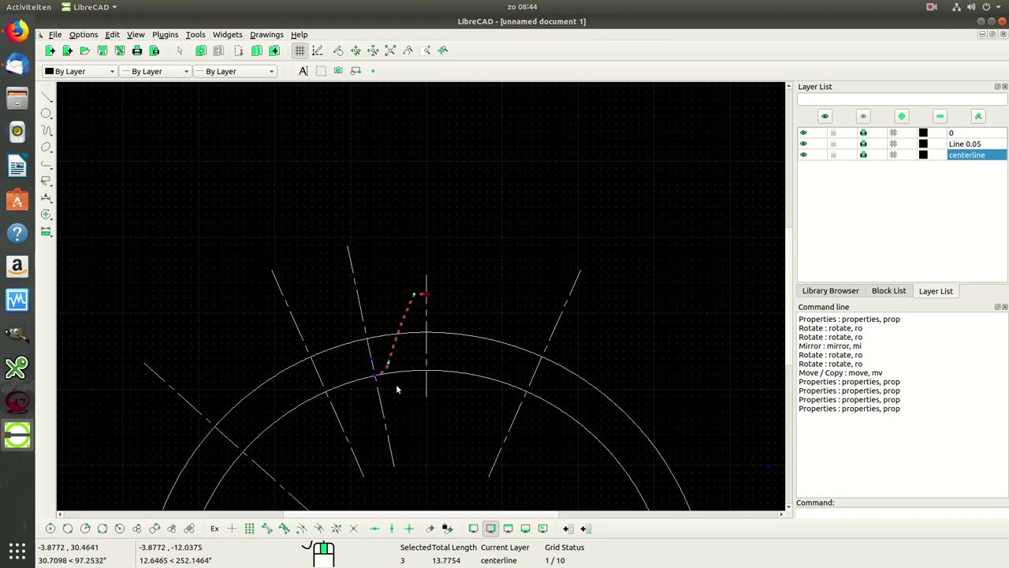
right_click(448, 421)
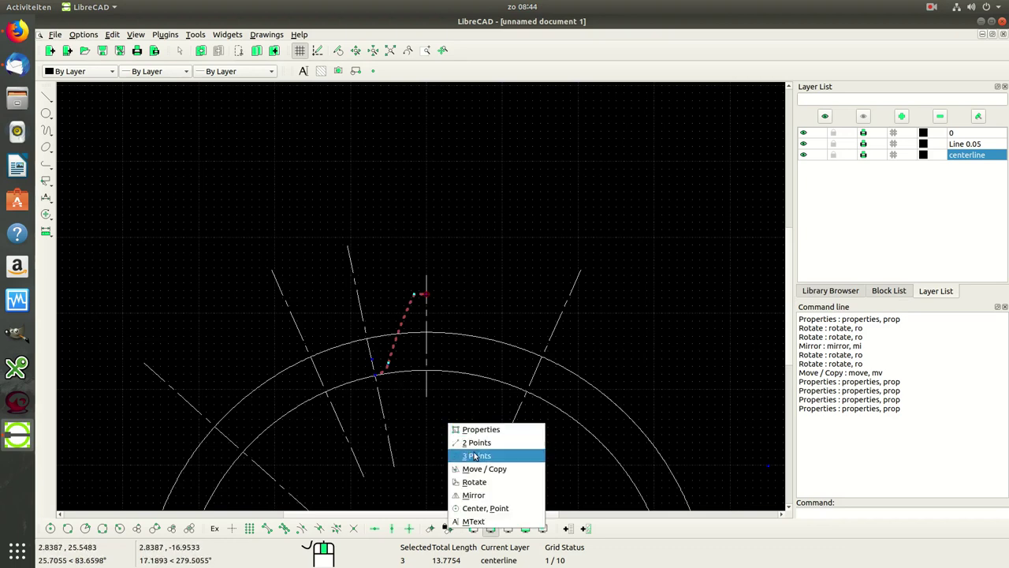
click(474, 494)
click(248, 528)
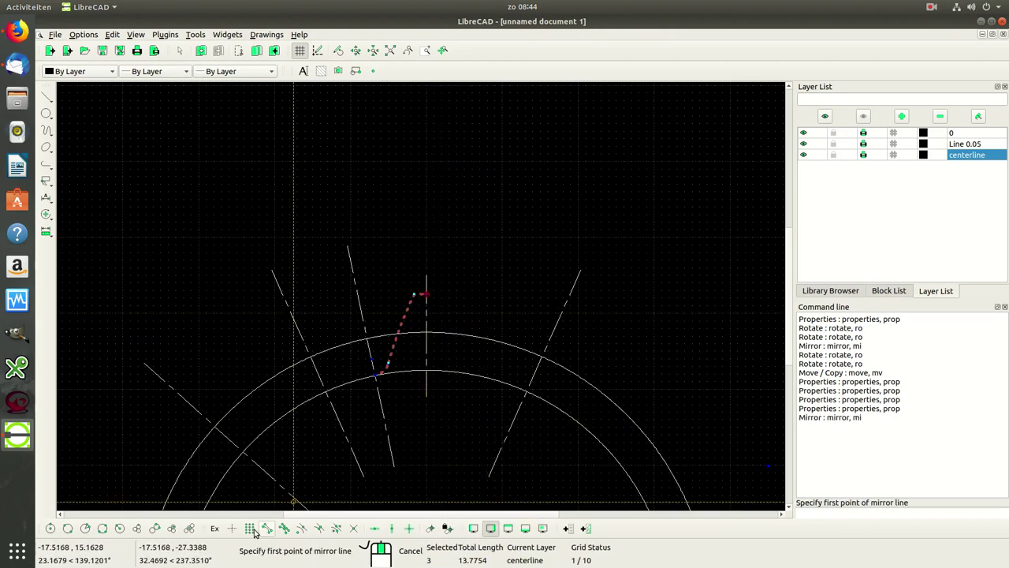
click(427, 306)
click(426, 367)
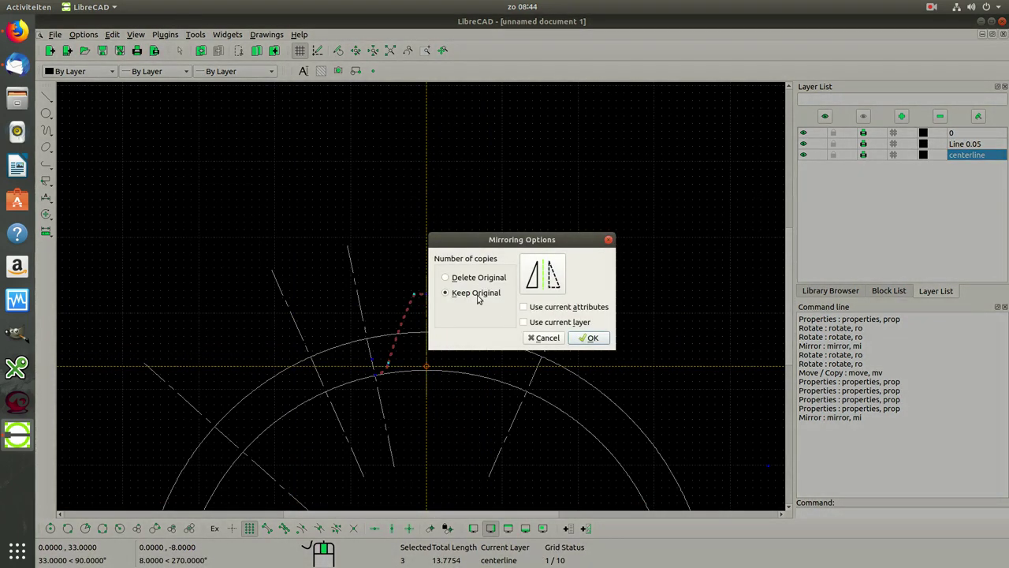
click(593, 339)
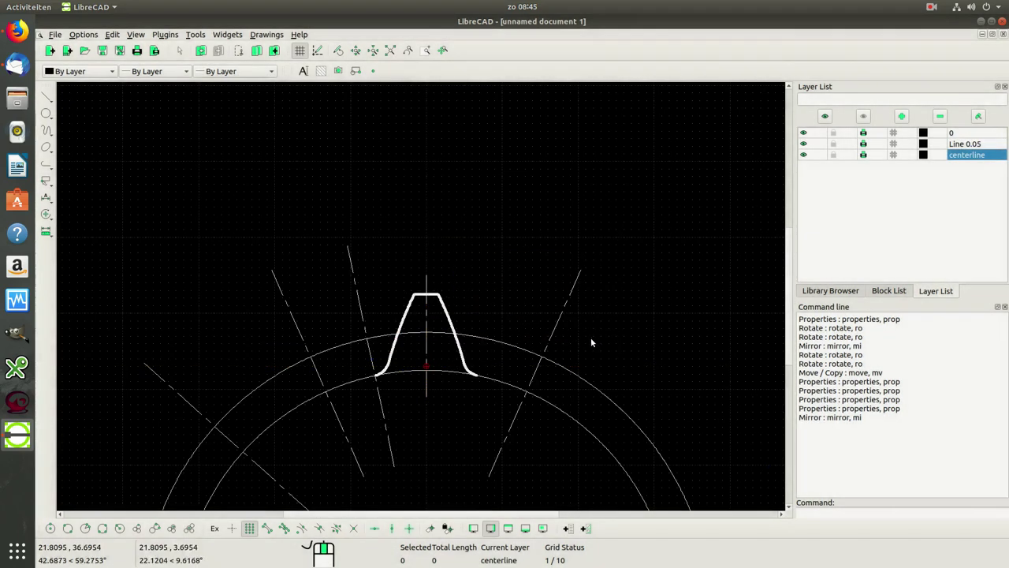
Step: Select the tooth's flanks, flat top and corner segments for editing
scroll(465, 387, down, 2)
scroll(453, 400, up, 2)
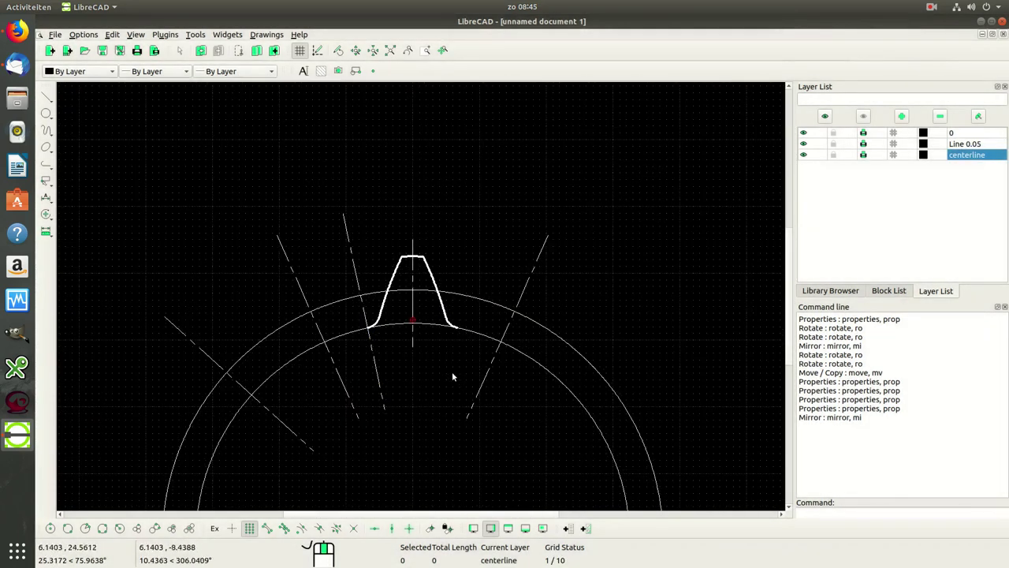
click(383, 323)
click(403, 258)
click(423, 258)
click(430, 281)
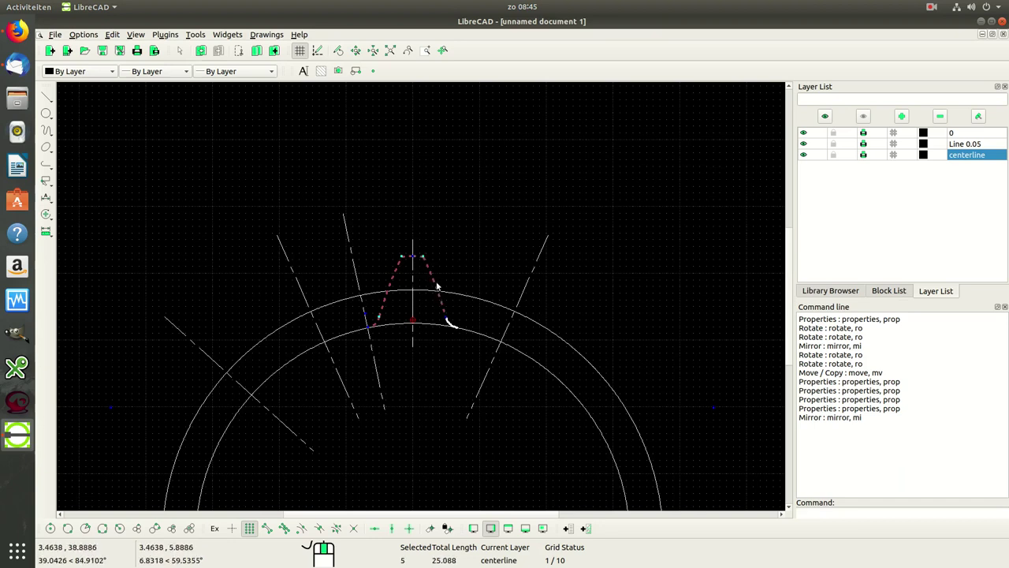
click(446, 319)
scroll(448, 321, down, 3)
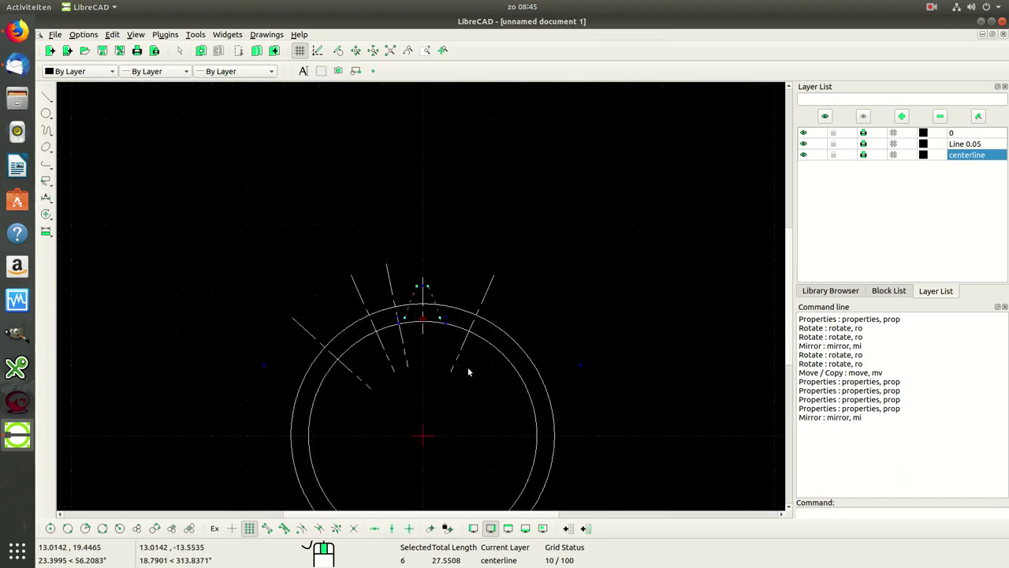
right_click(472, 402)
click(506, 497)
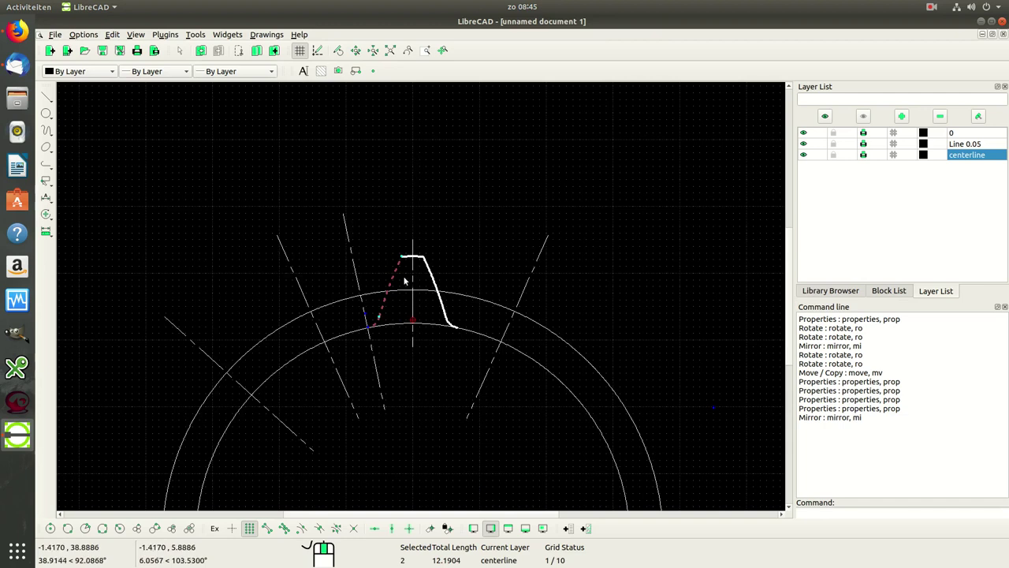
Step: Reselect the whole tooth and rotate 14 copies about the centre at −24° steps
click(418, 257)
click(436, 286)
click(449, 324)
click(449, 324)
scroll(449, 323, down, 3)
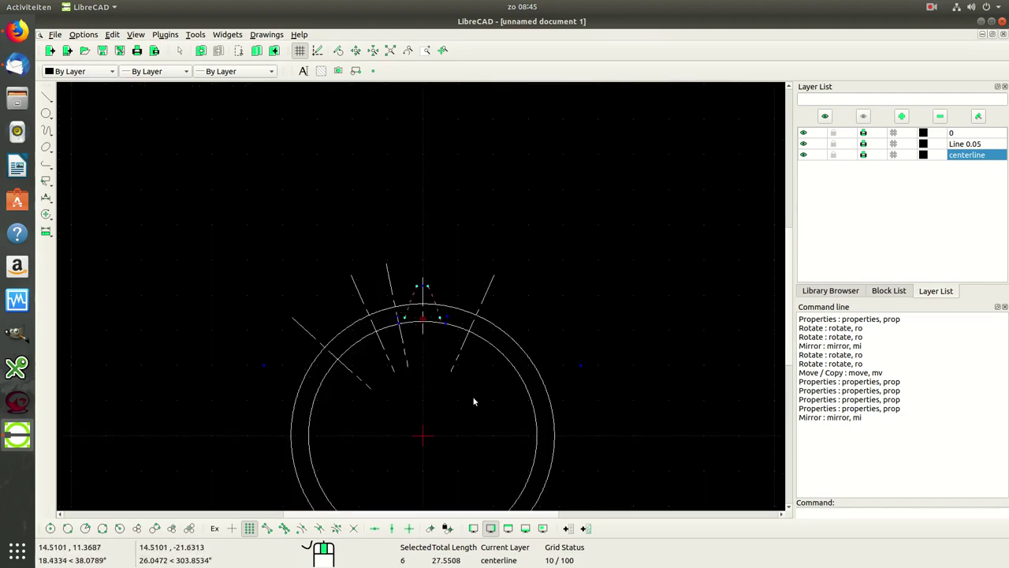
right_click(473, 401)
click(508, 497)
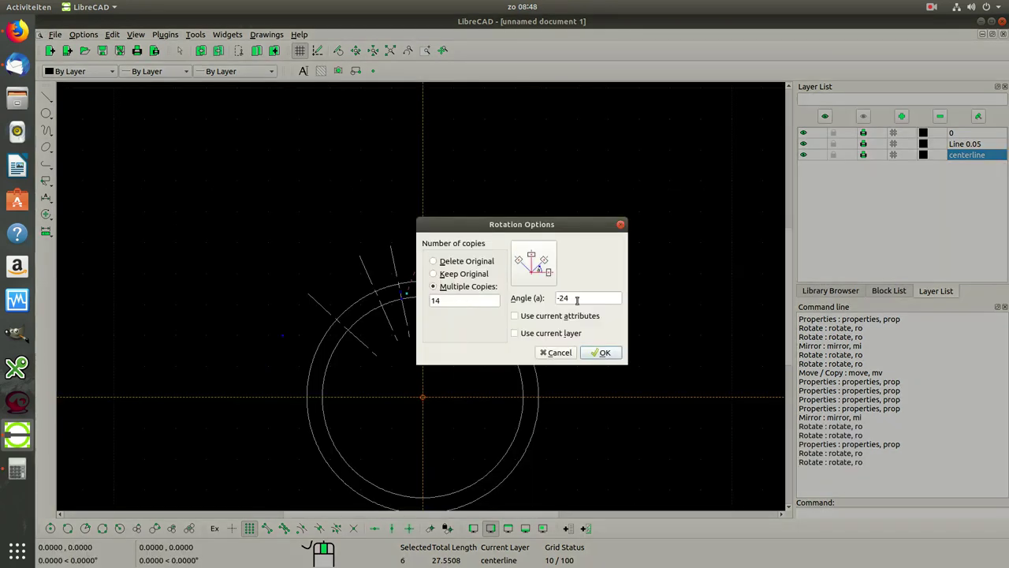
click(601, 352)
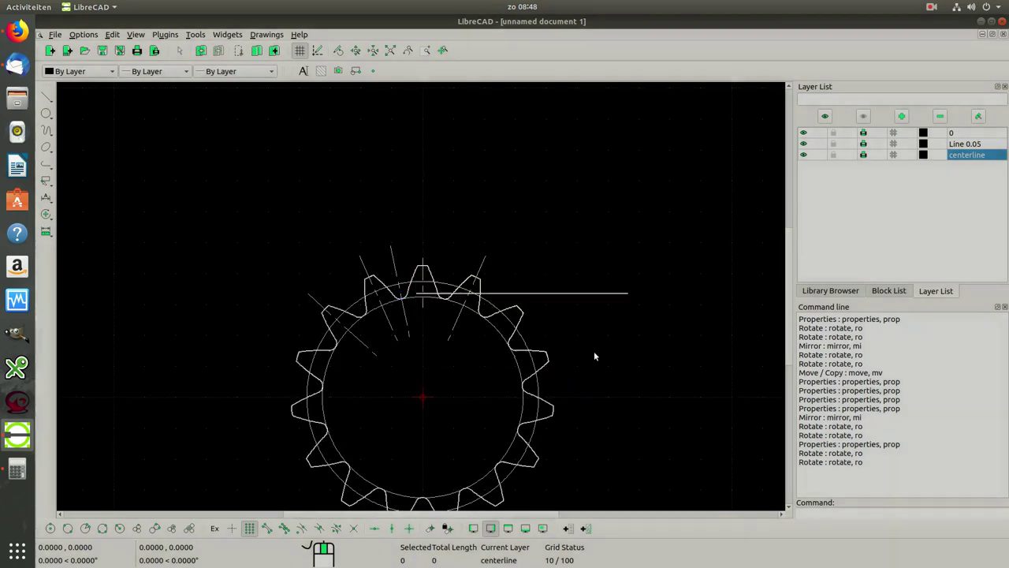
scroll(374, 357, up, 2)
Step: Delete the three dashed diagonal construction lines and the thin circle crossing the teeth
click(357, 356)
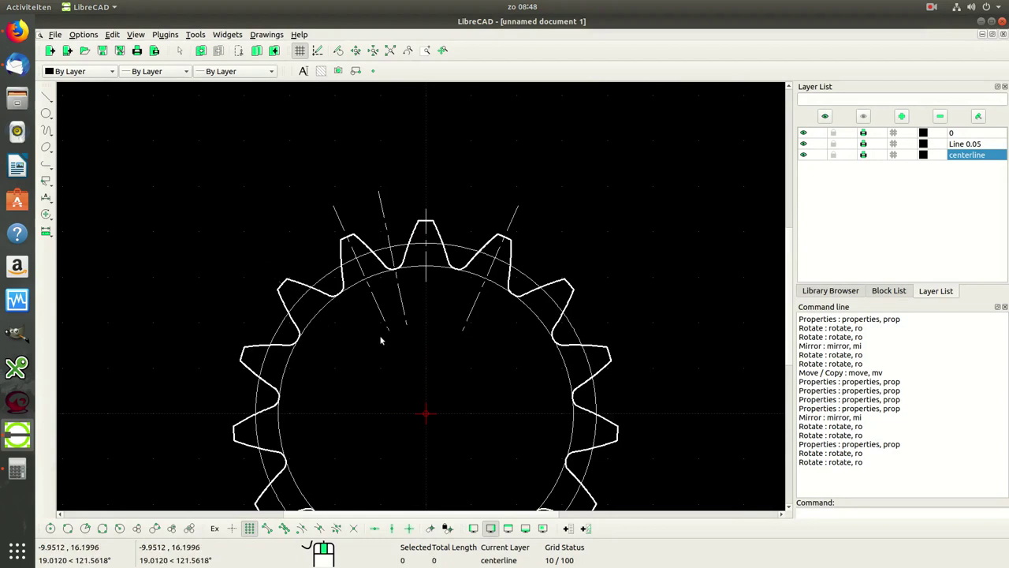
click(403, 326)
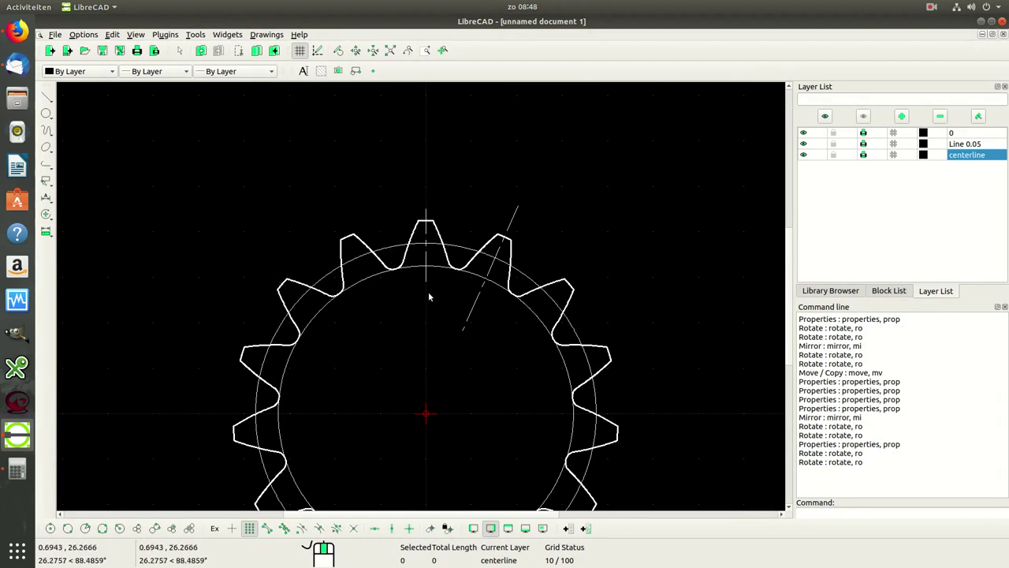
click(467, 322)
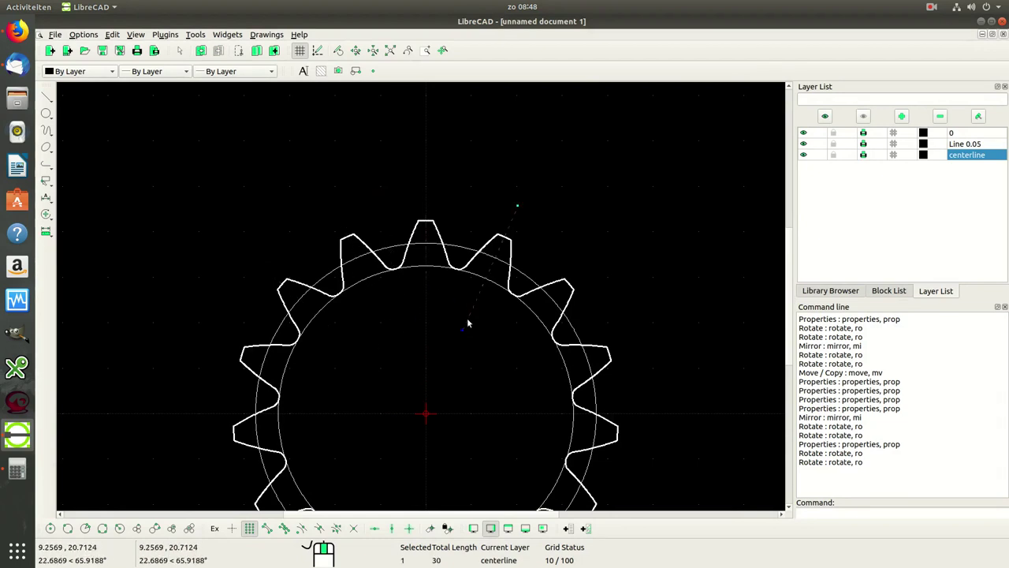
click(466, 251)
click(466, 251)
scroll(453, 234, up, 2)
scroll(450, 234, up, 2)
scroll(403, 243, up, 1)
scroll(391, 237, up, 3)
scroll(387, 249, down, 2)
scroll(381, 268, down, 3)
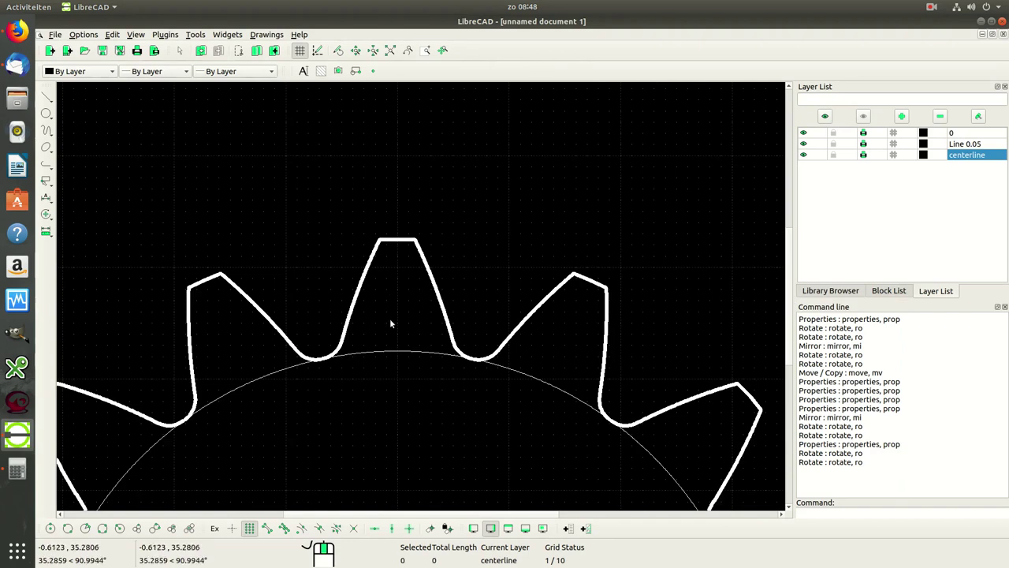
scroll(389, 321, down, 2)
scroll(394, 336, down, 2)
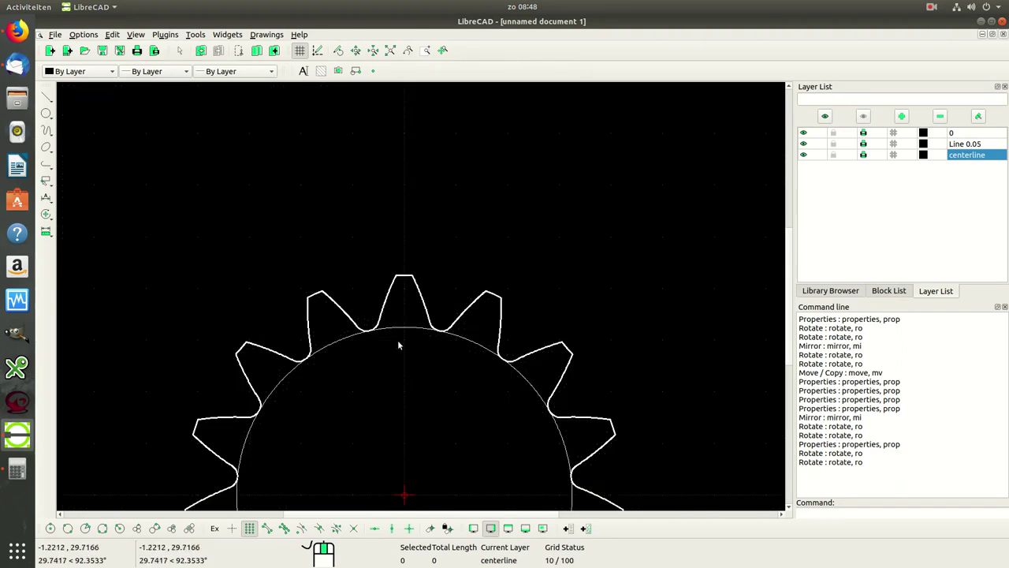
Step: On layer 0, draw a radius-40 circle from the gear centre out to the tooth flanks
click(45, 115)
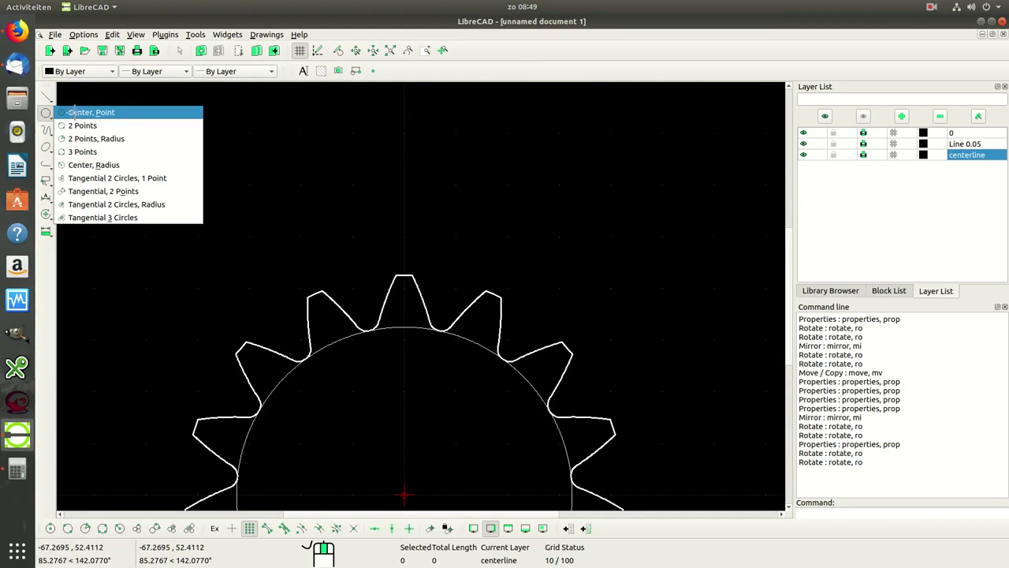
click(73, 112)
scroll(367, 446, down, 2)
scroll(408, 424, up, 1)
click(408, 401)
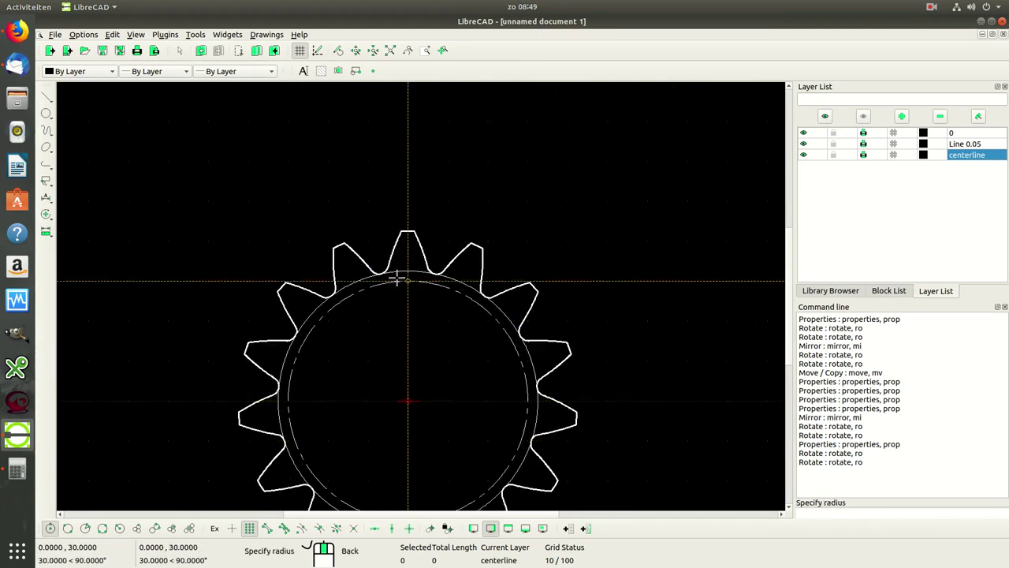
scroll(399, 278, up, 3)
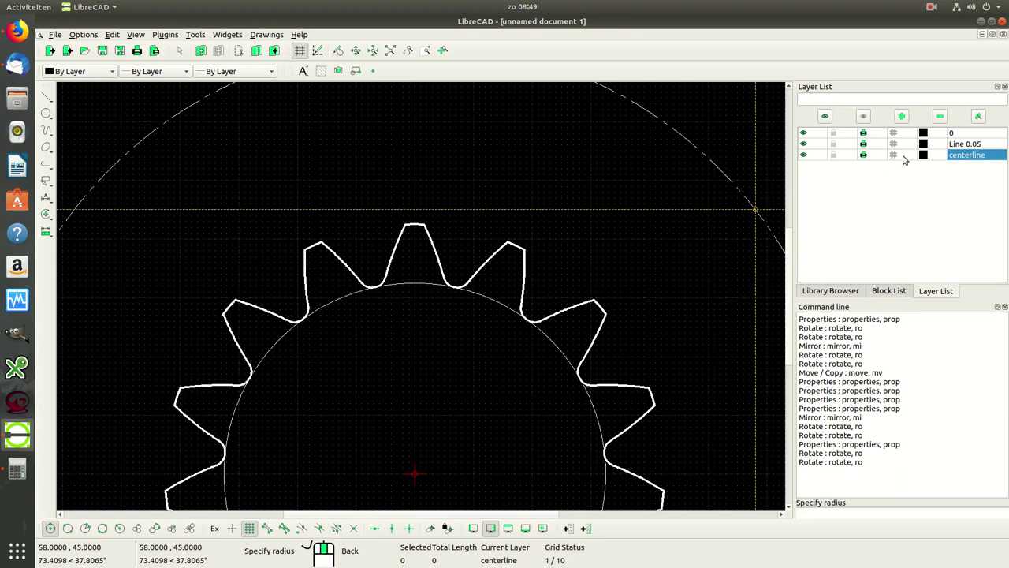
click(945, 136)
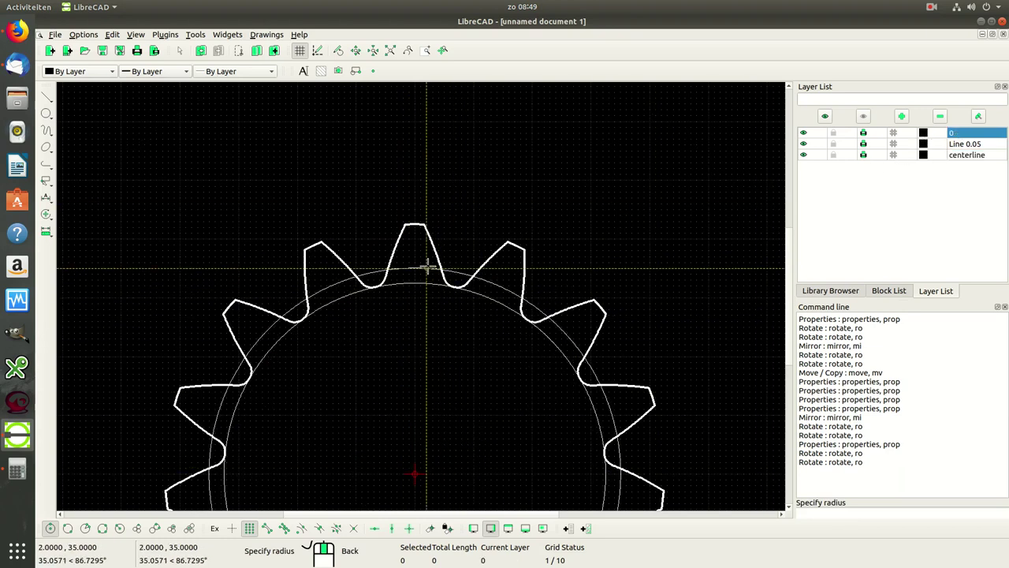
scroll(409, 254, up, 2)
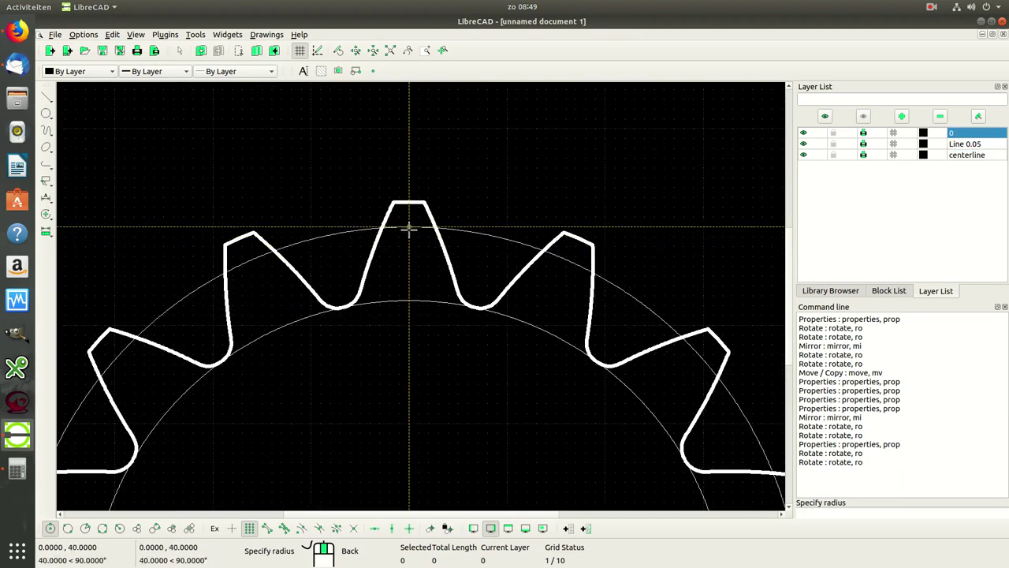
click(408, 228)
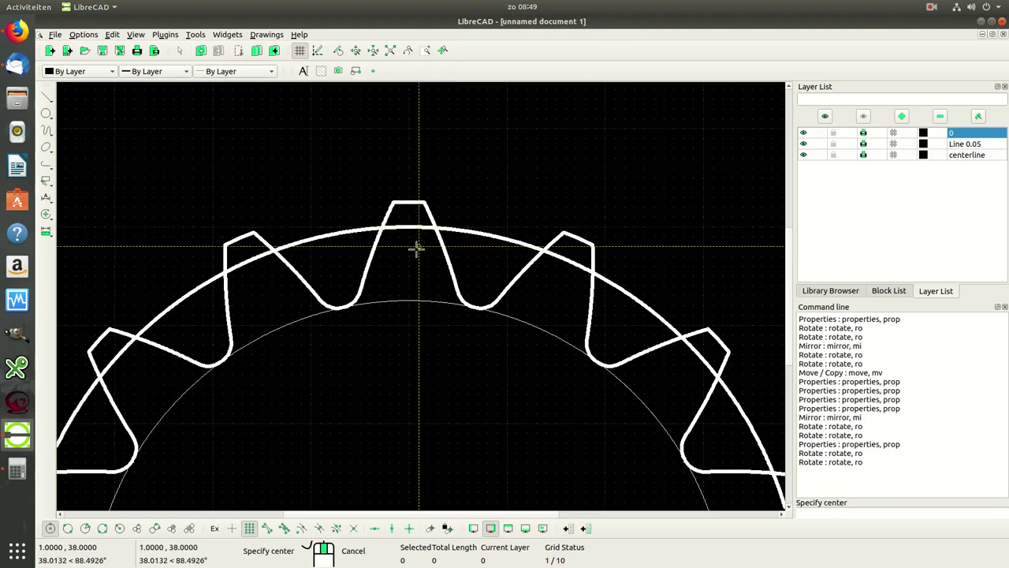
right_click(416, 284)
Step: Start Trim and try cutting the thick circle at the top tooth's right flank
right_click(410, 362)
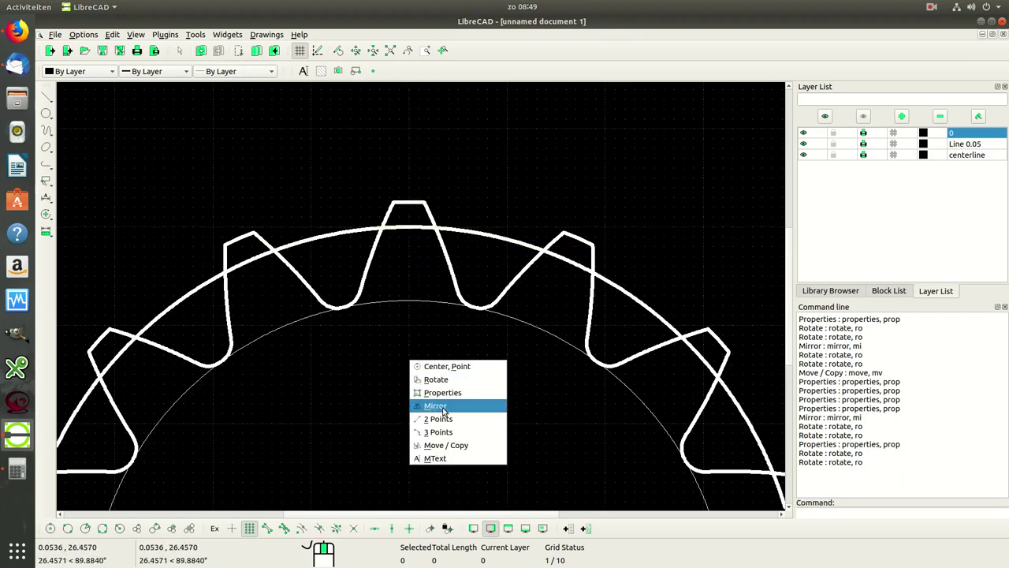
click(343, 400)
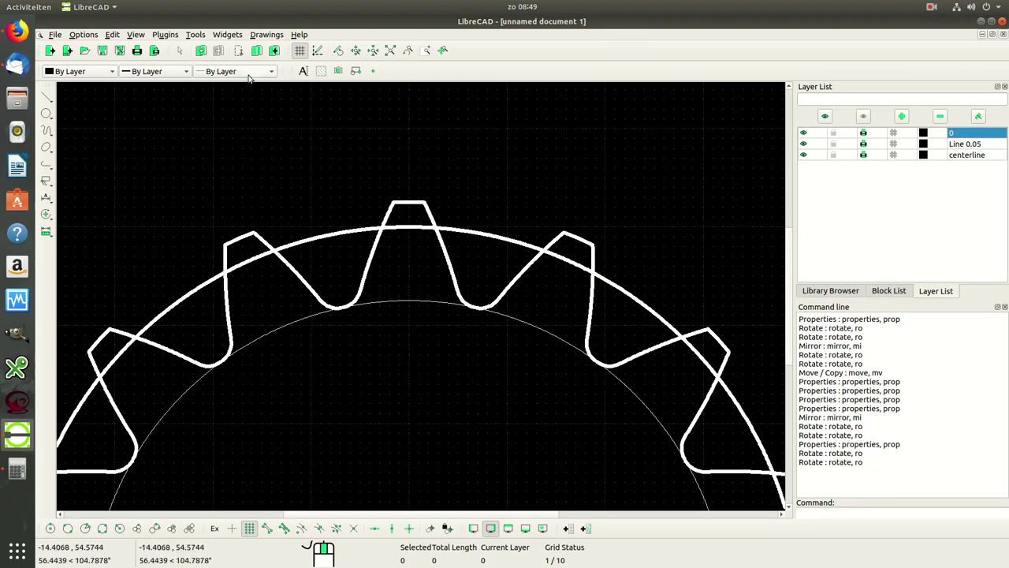
click(199, 36)
mouse_move(212, 144)
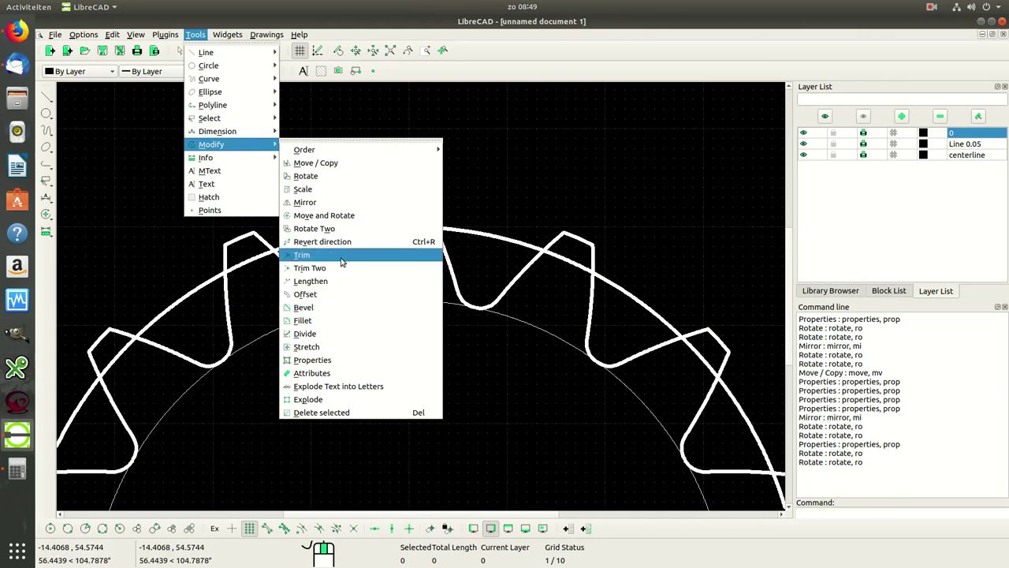
click(343, 259)
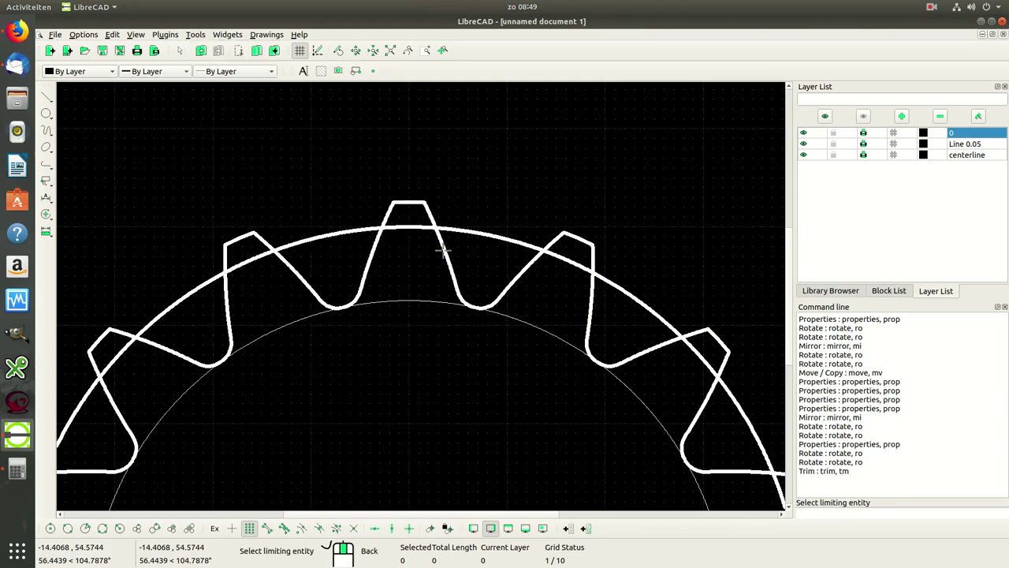
click(443, 251)
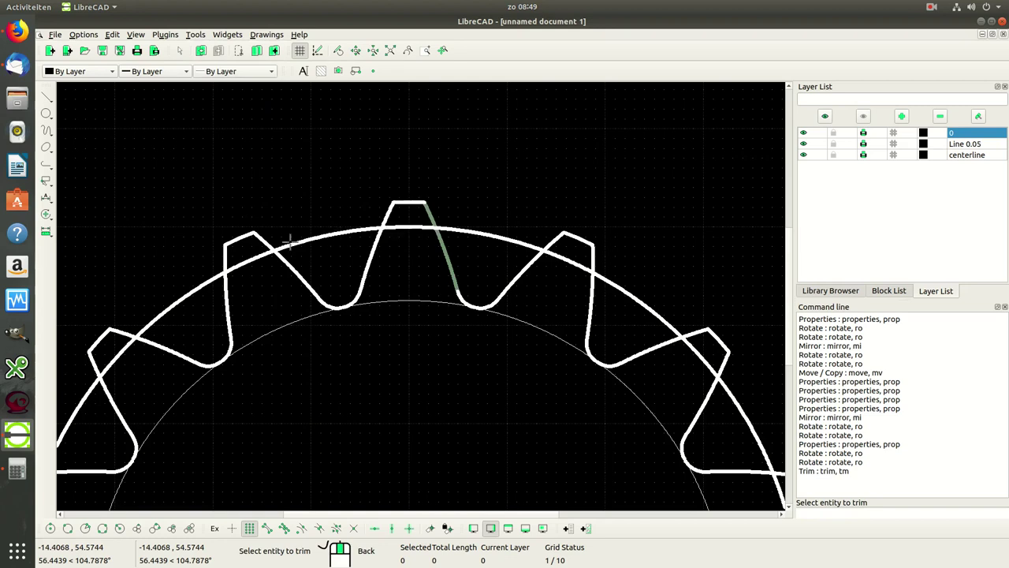
click(302, 236)
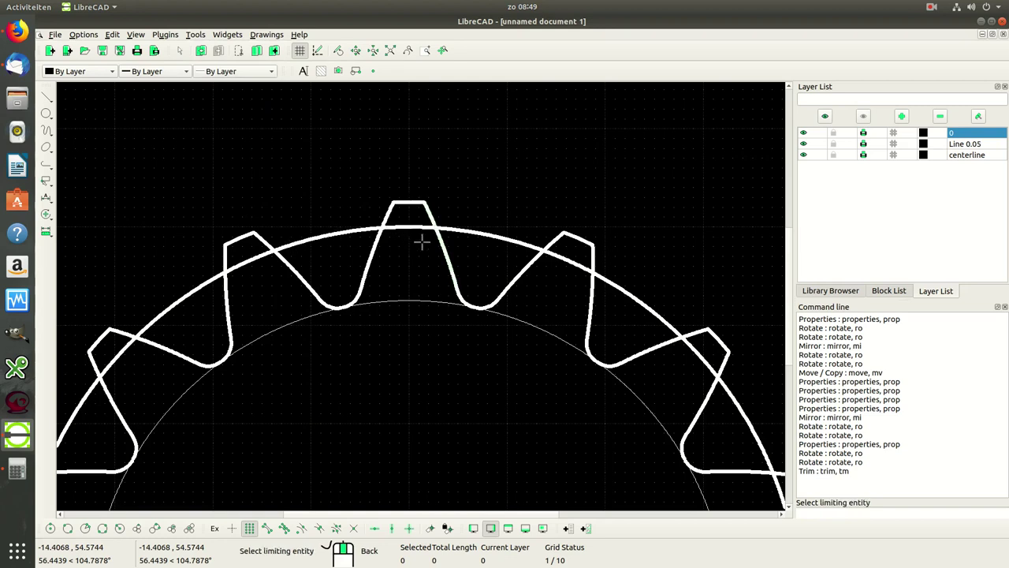
Step: Re-pick the top tooth's right flank as boundary, then cancel the trim
scroll(426, 323, down, 1)
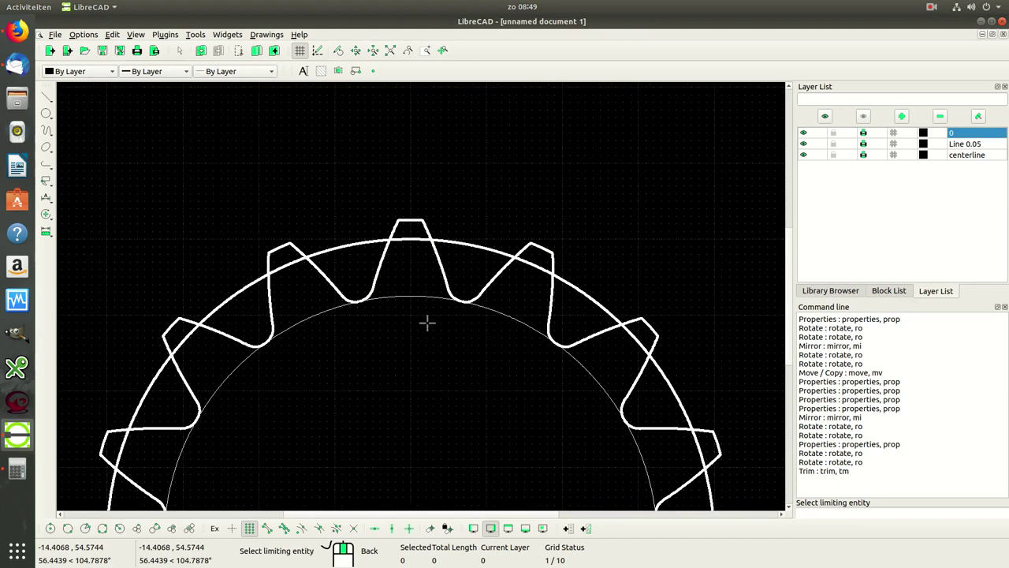
click(440, 245)
scroll(443, 245, up, 1)
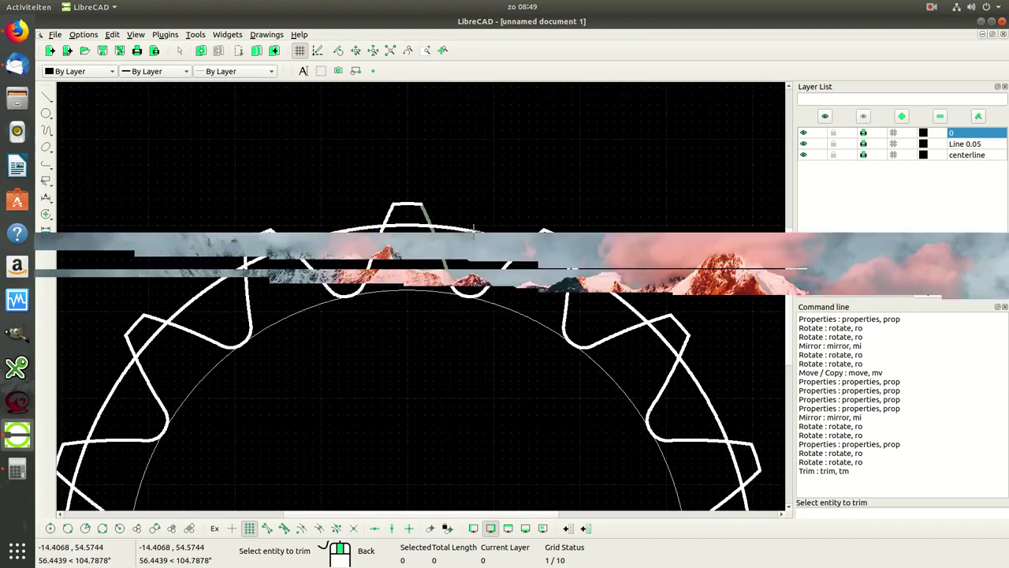
right_click(478, 233)
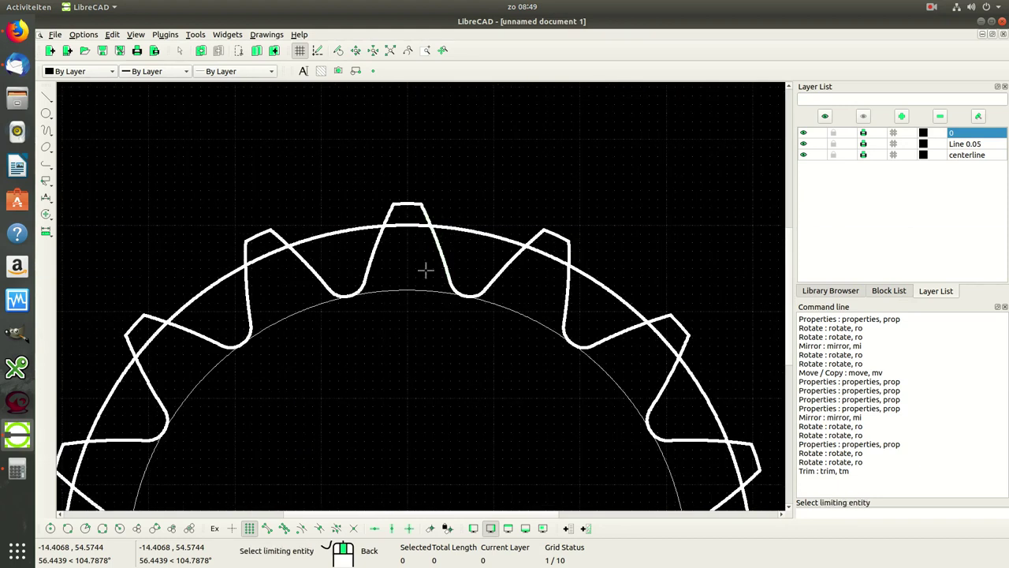
scroll(409, 298, down, 1)
scroll(409, 298, down, 1)
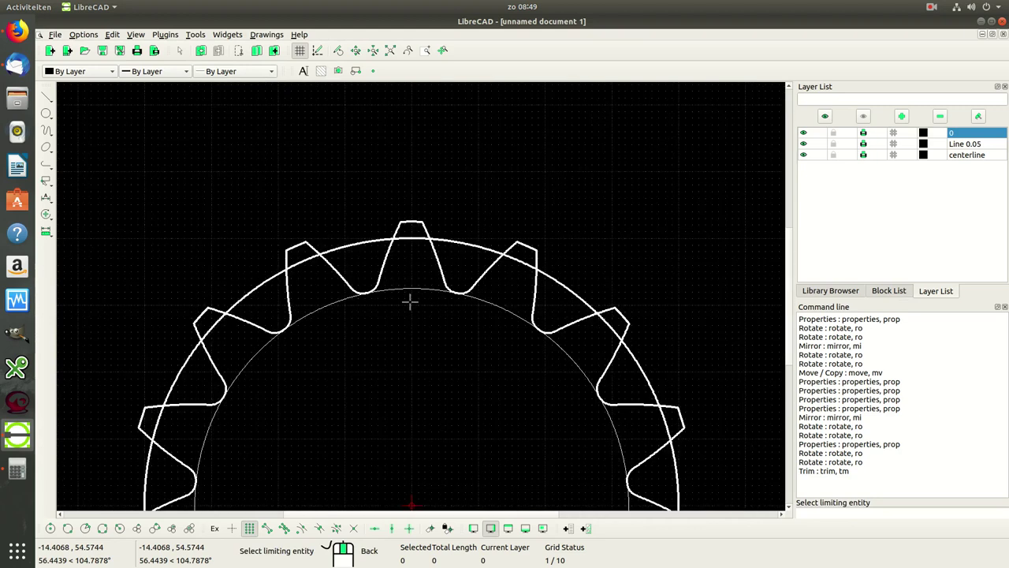
click(46, 95)
Step: Draw a vertical line through the centre of the top tooth
click(63, 95)
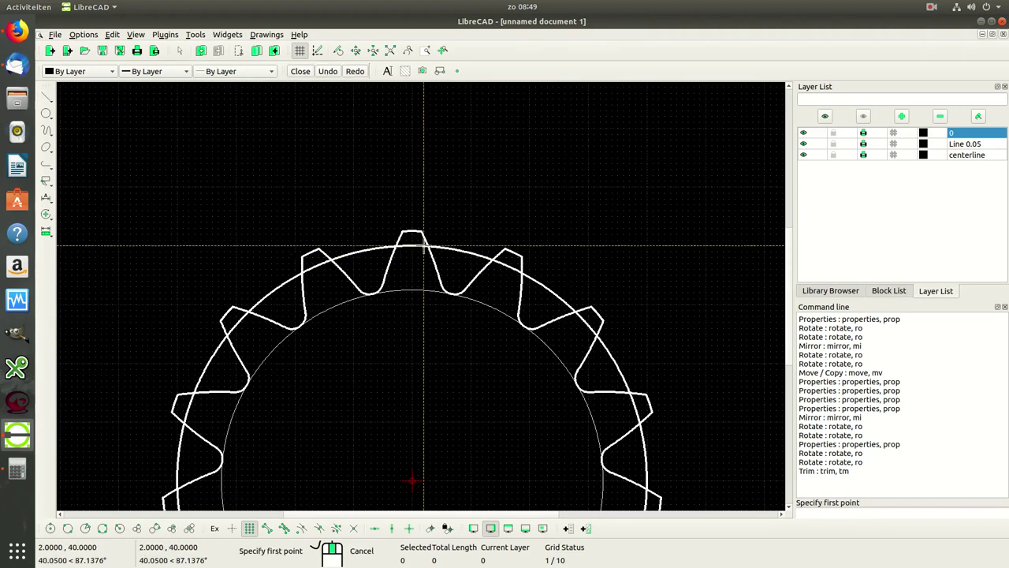
click(411, 206)
click(411, 321)
right_click(422, 335)
Step: Trim away the thick circle to the left of the vertical line
right_click(422, 335)
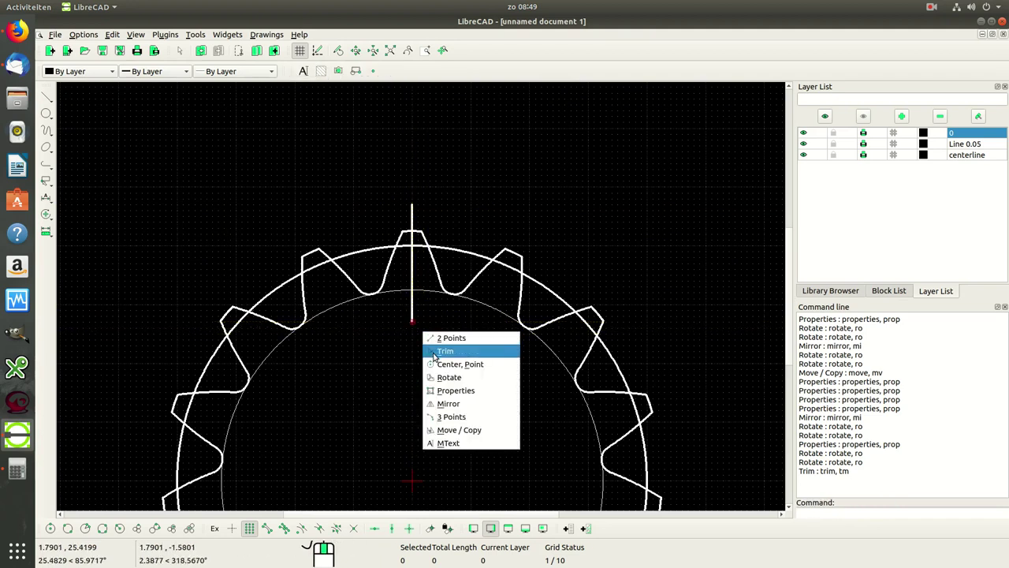
click(436, 349)
click(411, 211)
scroll(413, 229, up, 3)
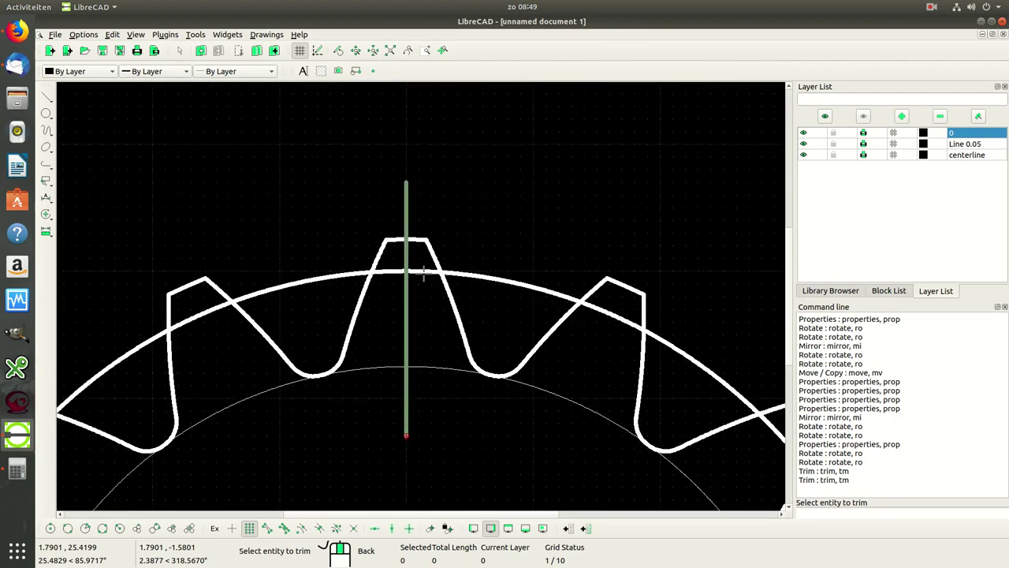
click(425, 272)
right_click(422, 272)
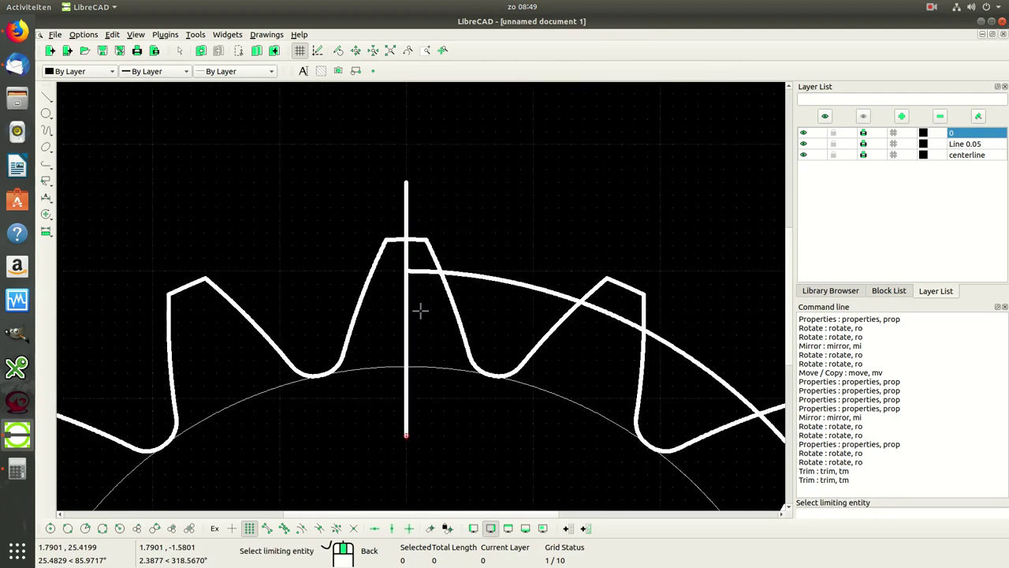
right_click(420, 320)
Step: Trim the circle at the tooth's right flank, leaving a short piece inside the tooth
right_click(467, 304)
click(489, 311)
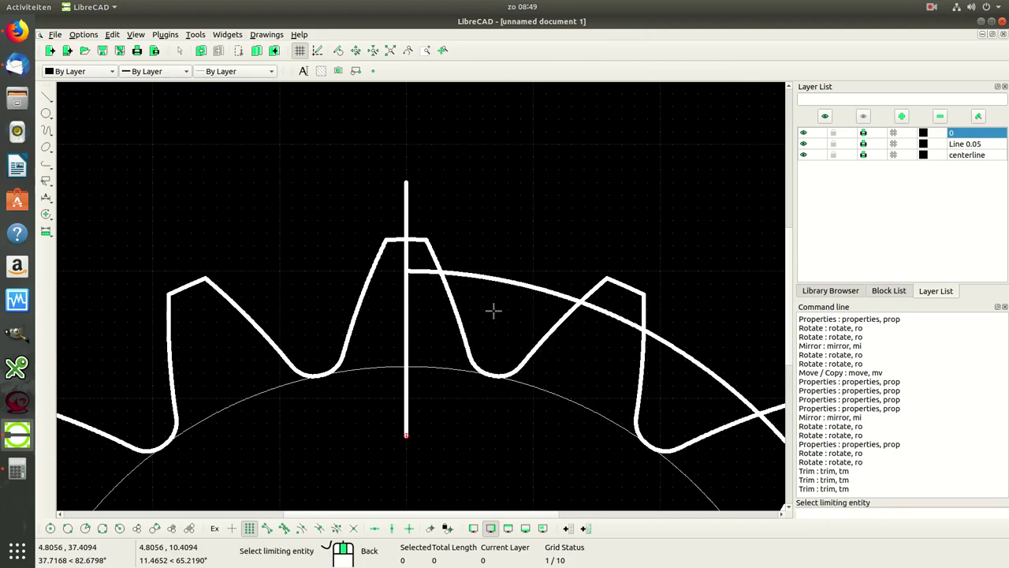
click(448, 300)
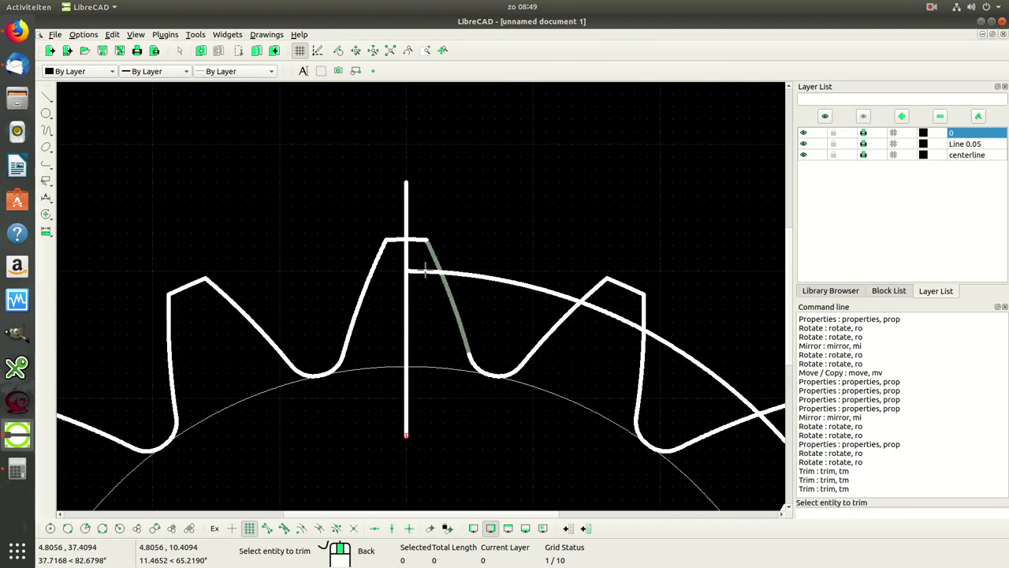
click(424, 272)
right_click(505, 293)
right_click(506, 292)
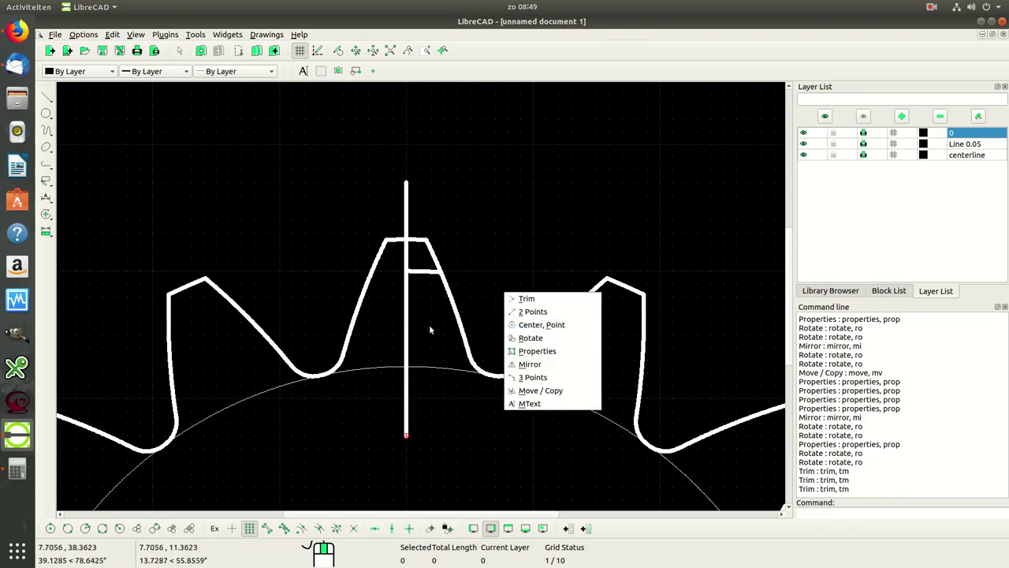
click(419, 275)
click(420, 272)
Step: Mirror the short piece about the vertical line, keeping the original
right_click(509, 276)
click(539, 348)
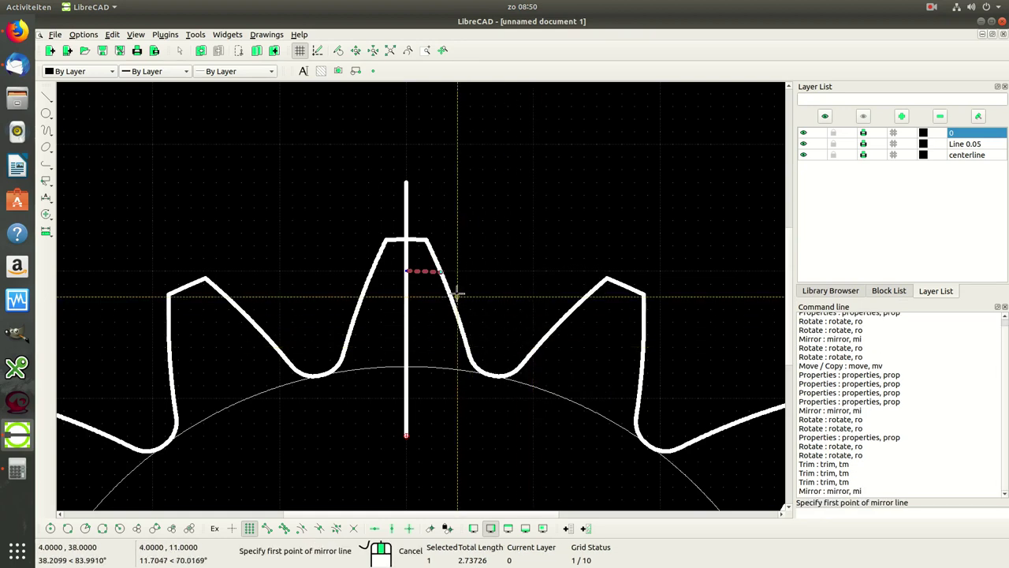
click(406, 271)
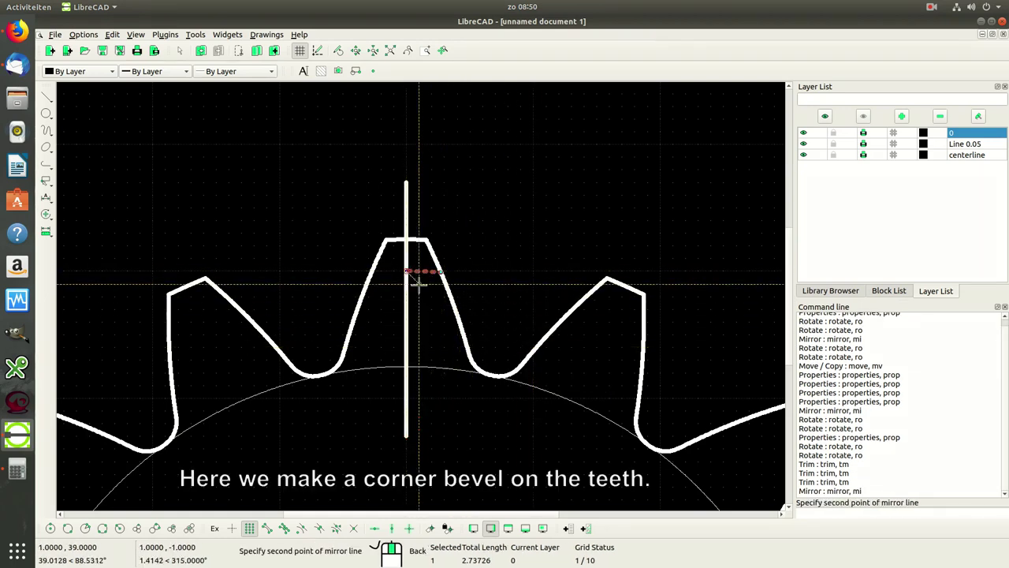
click(405, 345)
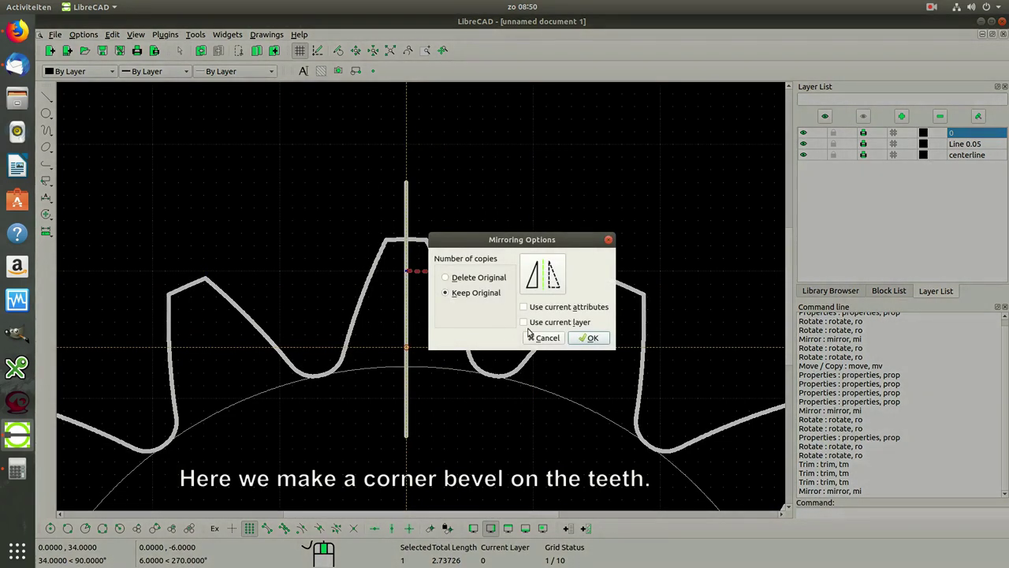
click(587, 338)
right_click(480, 411)
key(Escape)
Step: Delete the vertical helper line and select both halves of the tooth's cross line
click(406, 426)
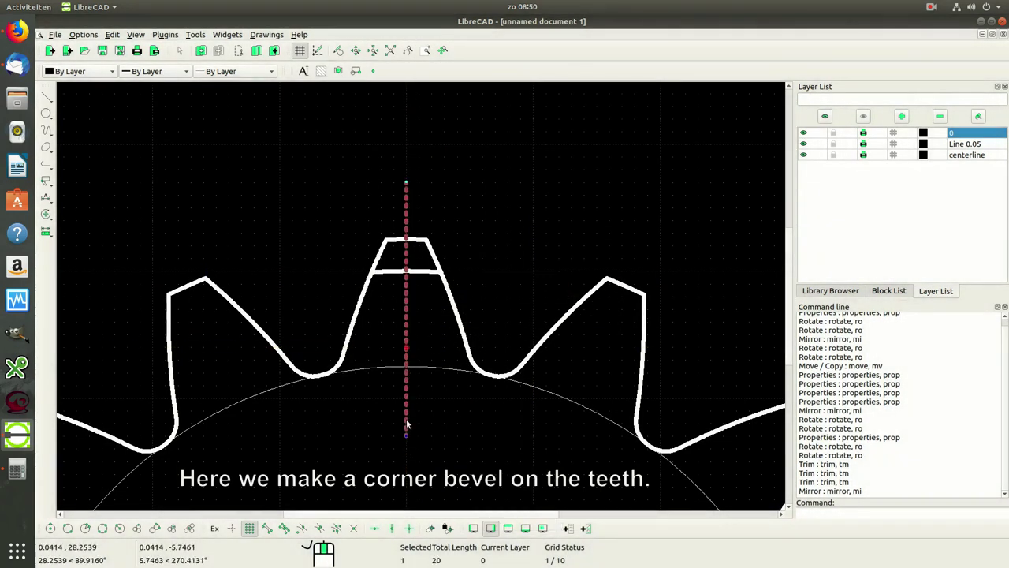
key(Delete)
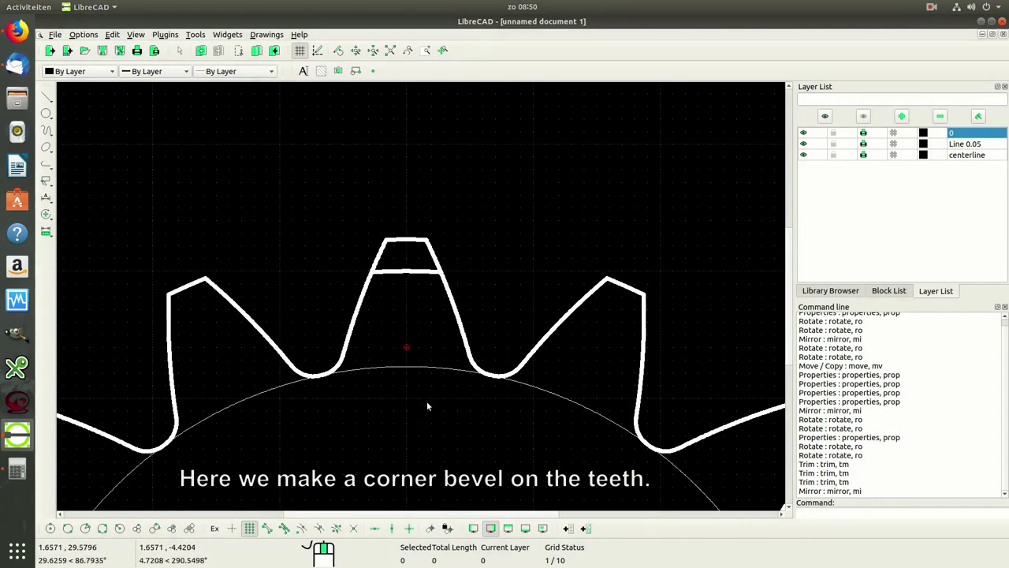
right_click(427, 401)
key(Escape)
click(418, 272)
click(397, 272)
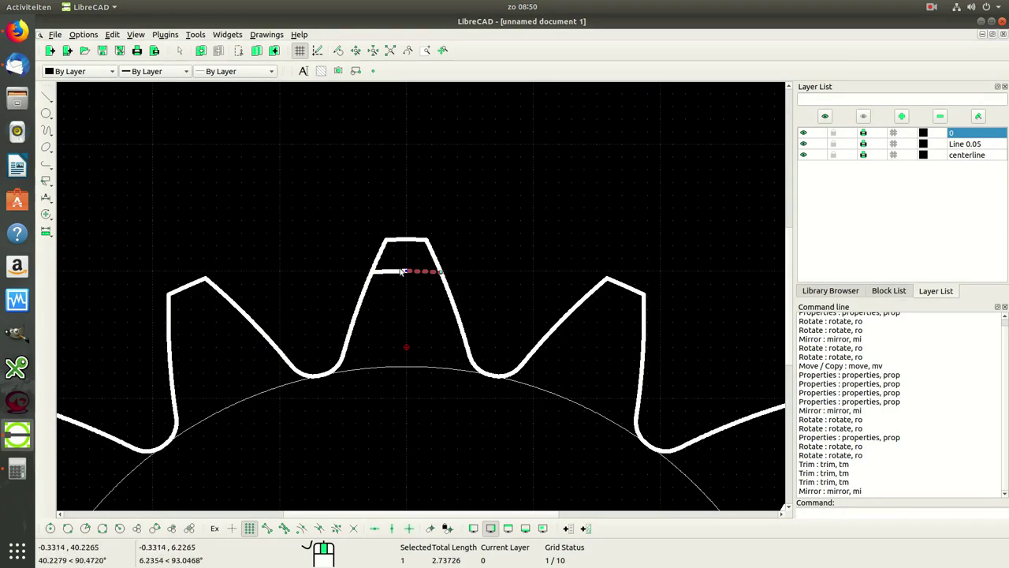
scroll(414, 308, down, 5)
right_click(435, 394)
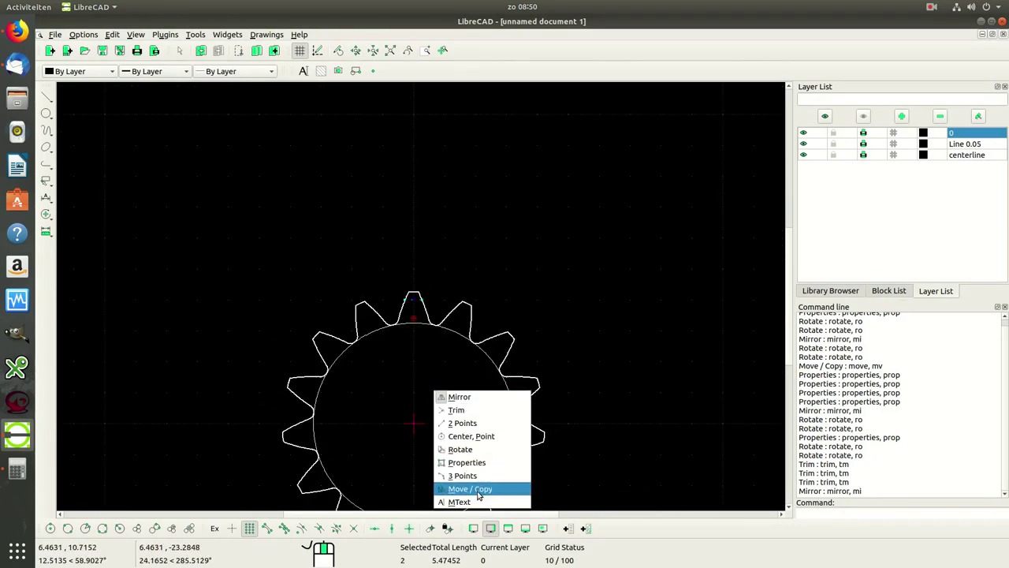
Step: Rotate the cross-line pieces about the gear centre into 14 copies at −24°
click(465, 449)
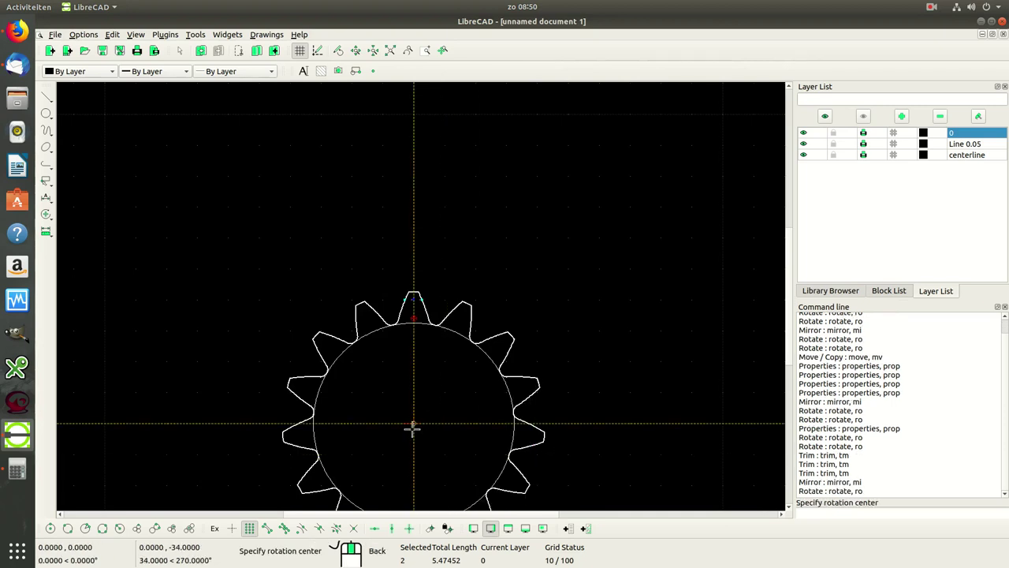
click(412, 430)
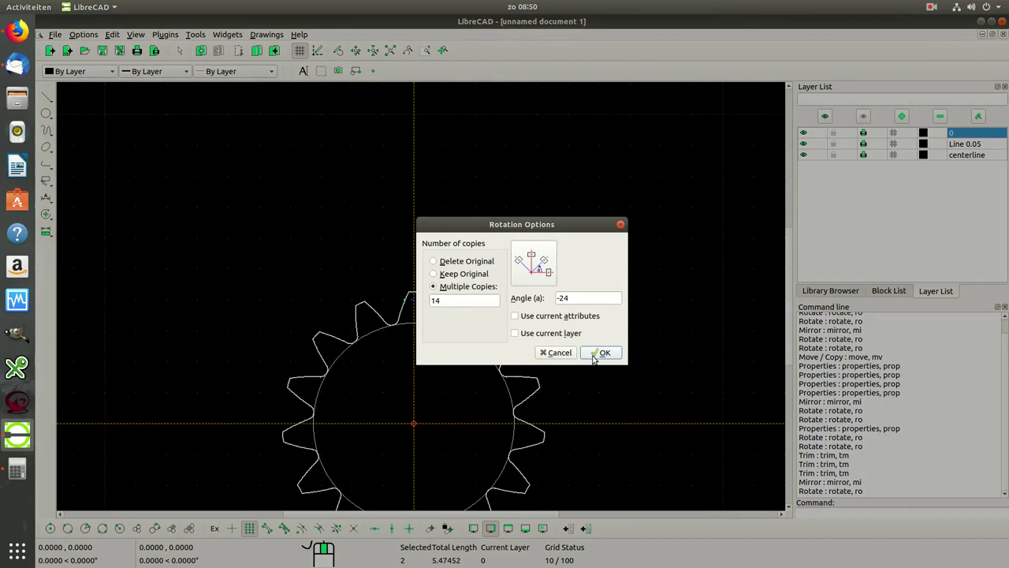
click(600, 352)
ctrl+scroll(432, 394, down, 3)
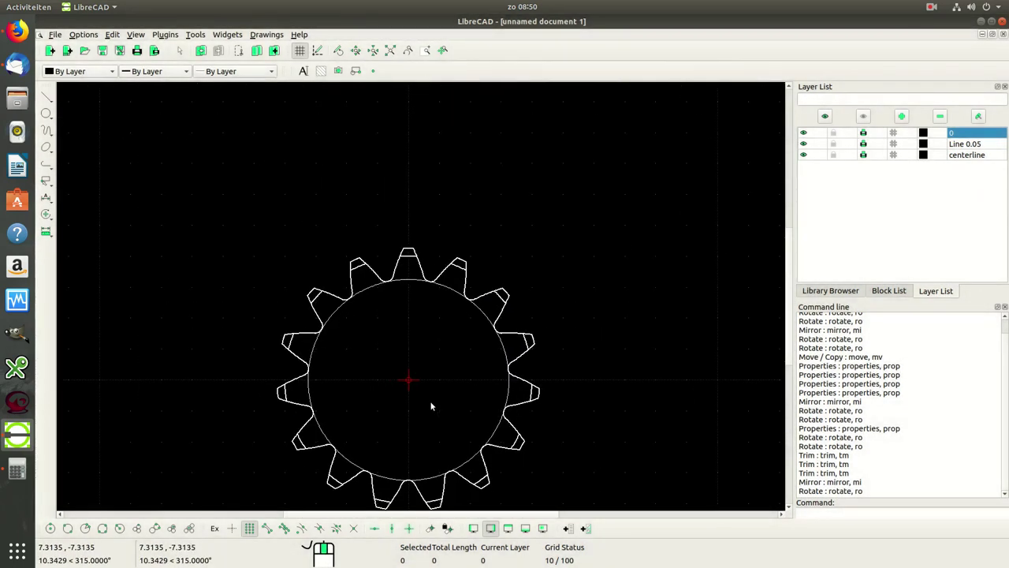
Step: Delete the gear's inner circle
click(374, 288)
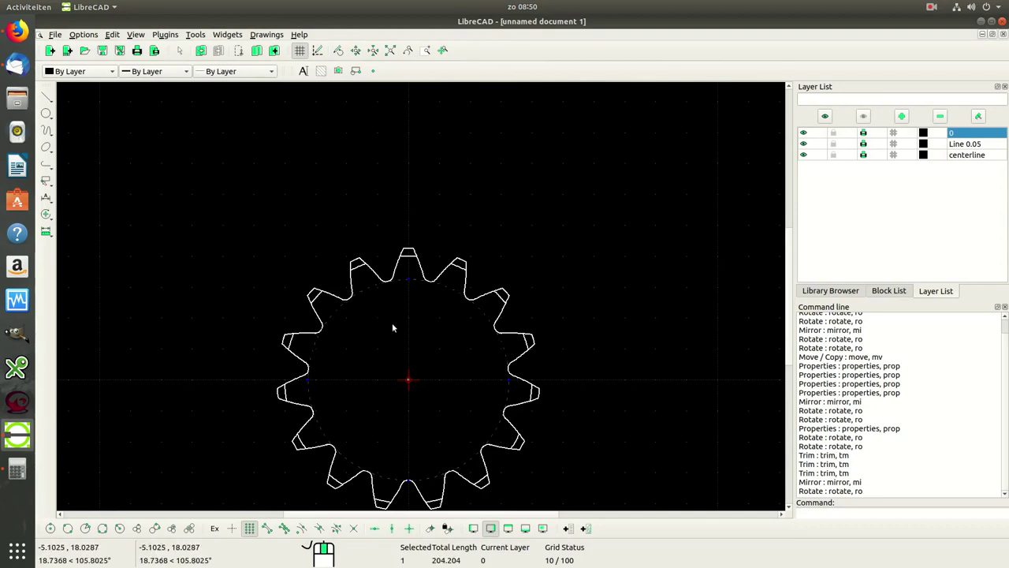
key(Delete)
middle_drag(406, 421, 411, 367)
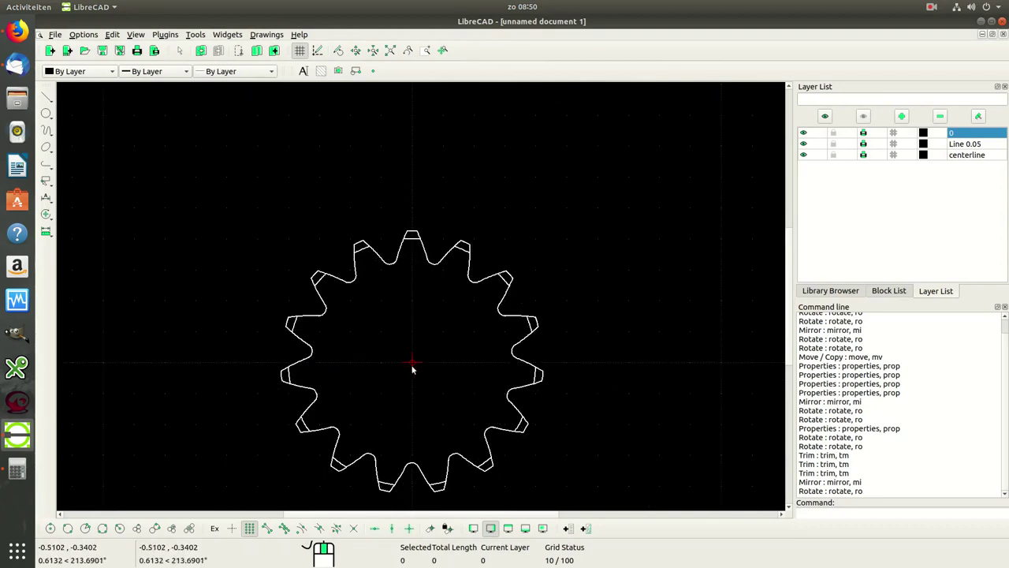
scroll(412, 369, down, 1)
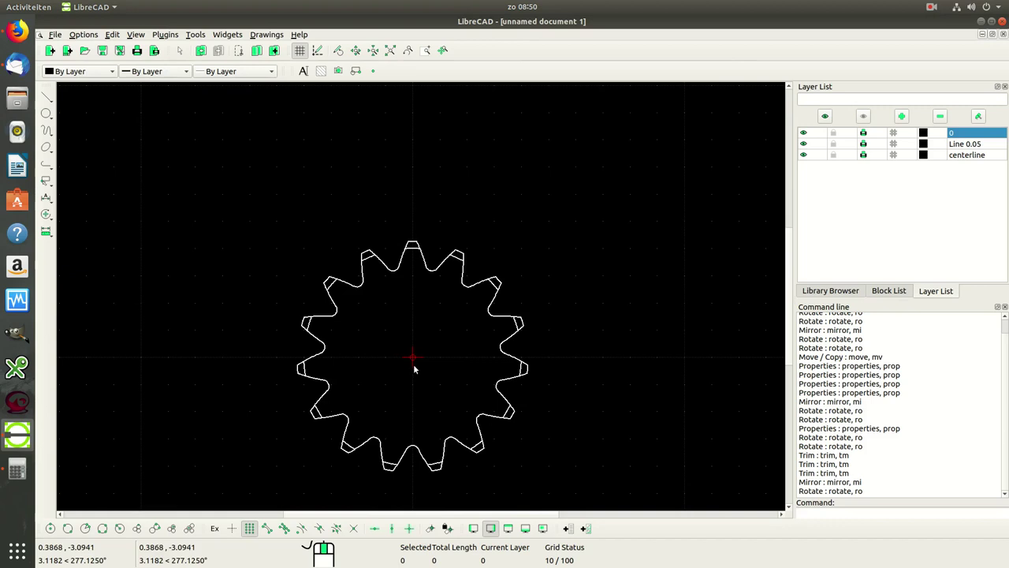
scroll(413, 363, down, 1)
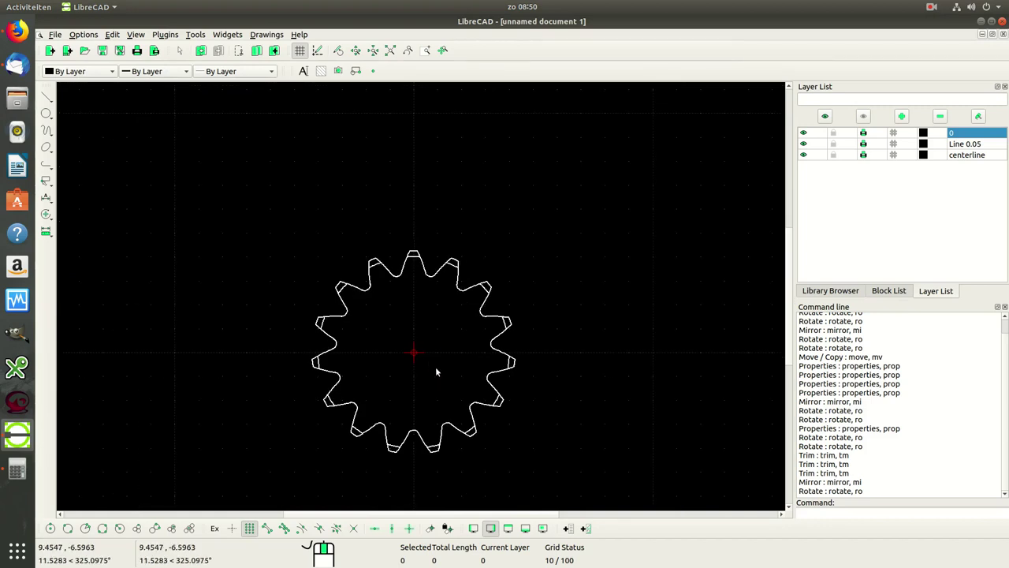
scroll(436, 366, down, 1)
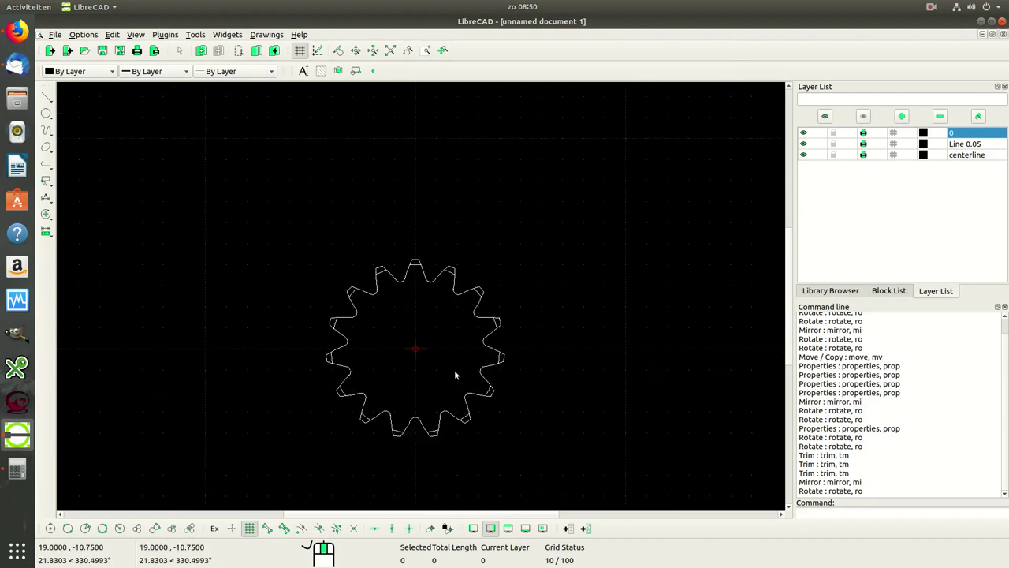
scroll(455, 370, up, 1)
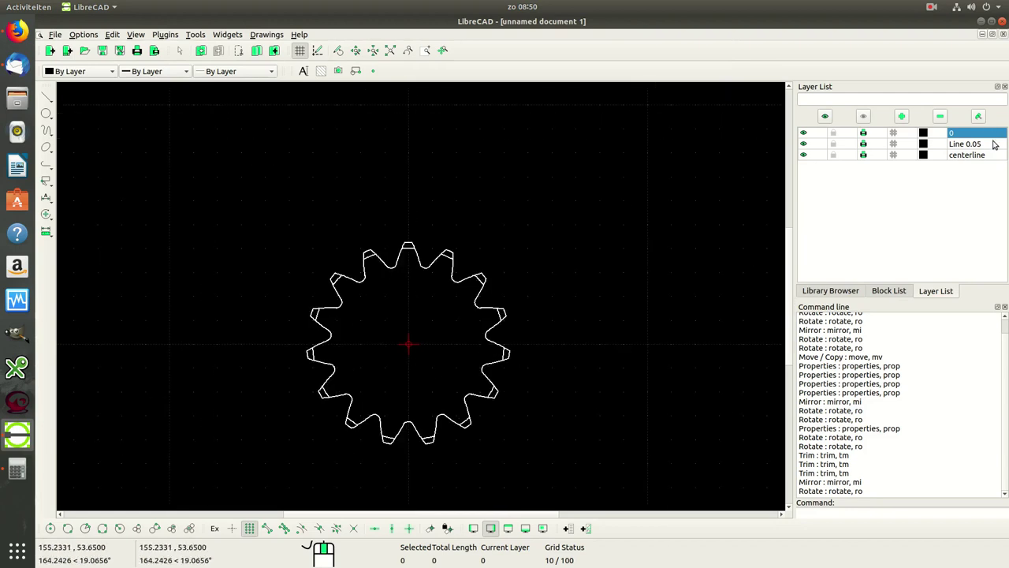
Step: On the centerline layer, draw a vertical line through the gear centre
click(984, 158)
click(46, 95)
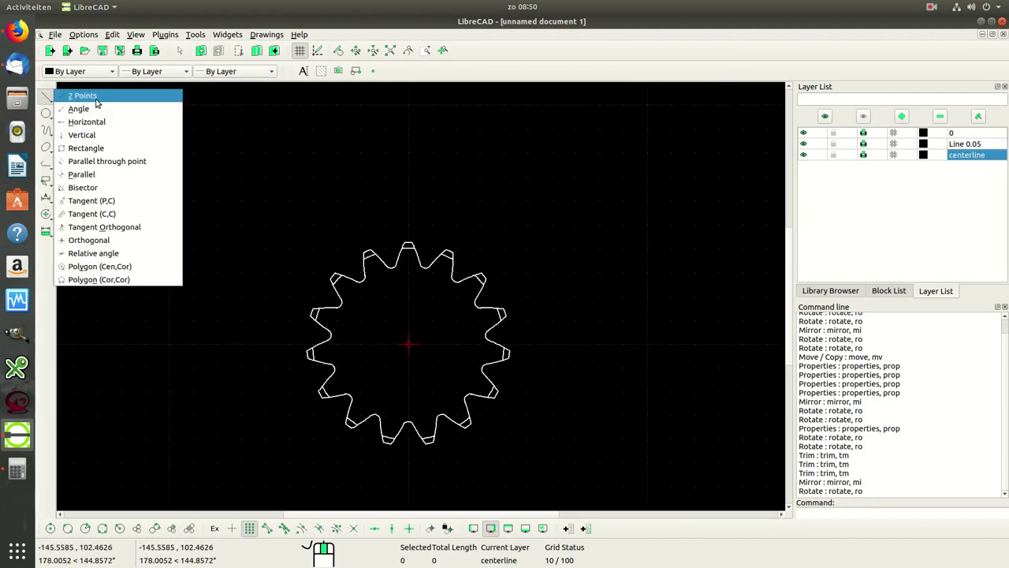
click(96, 98)
click(409, 296)
click(408, 390)
right_click(408, 388)
Step: Draw a horizontal centerline through the gear centre, completing the centre cross
click(361, 344)
click(456, 344)
right_click(462, 357)
right_click(467, 371)
scroll(505, 362, down, 3)
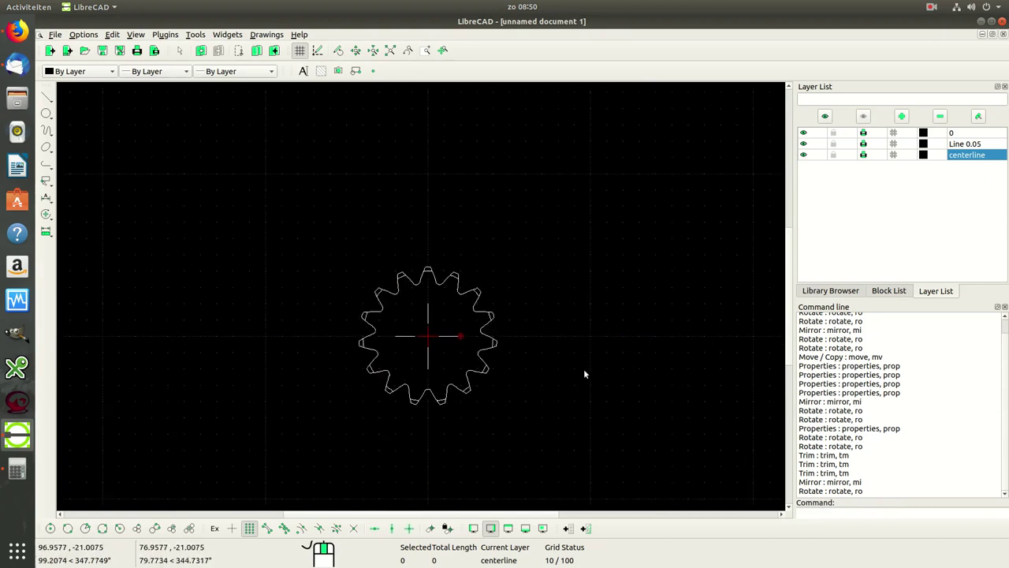
scroll(575, 374, up, 2)
Step: Zoom over the finished pinion, then bring the gear calculator back to the front
scroll(575, 375, up, 1)
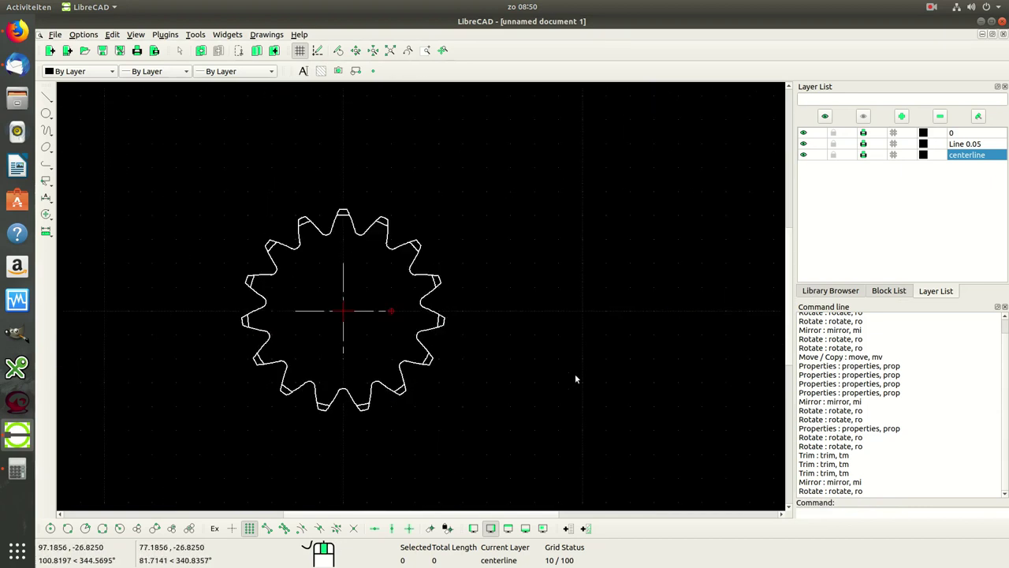
scroll(263, 238, up, 3)
scroll(267, 216, up, 1)
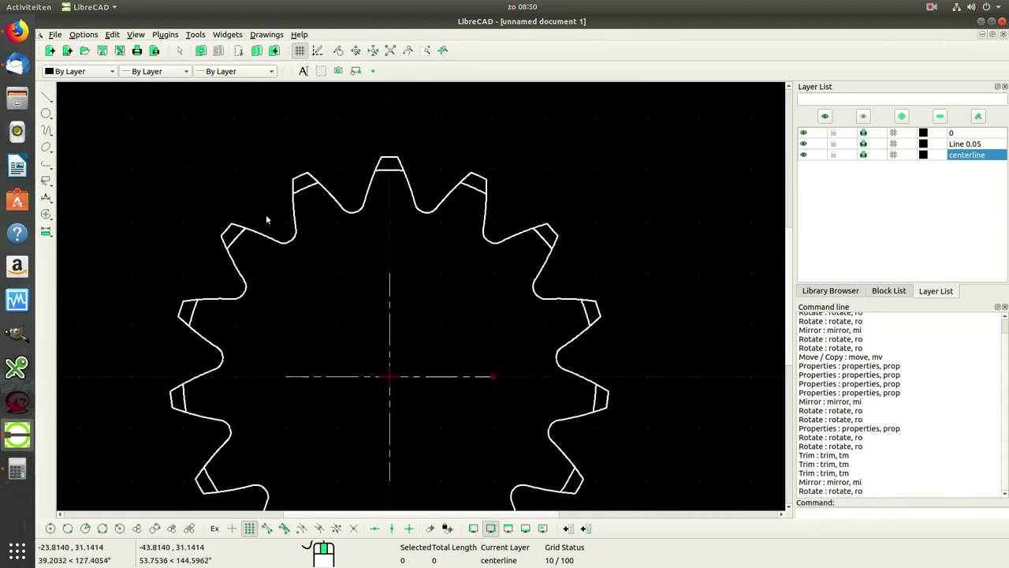
scroll(284, 237, down, 1)
scroll(316, 284, down, 1)
scroll(355, 301, down, 1)
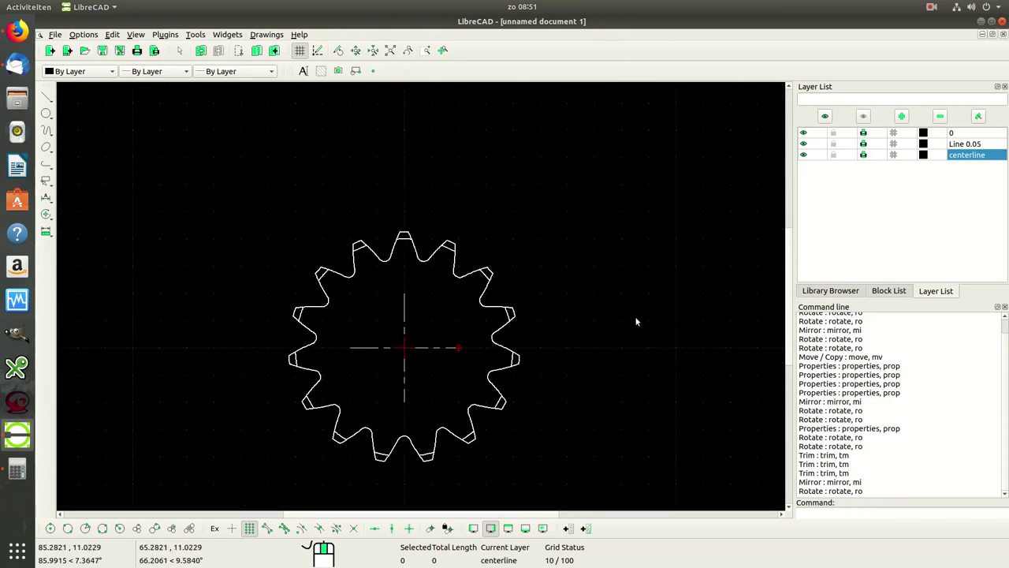
scroll(618, 316, down, 4)
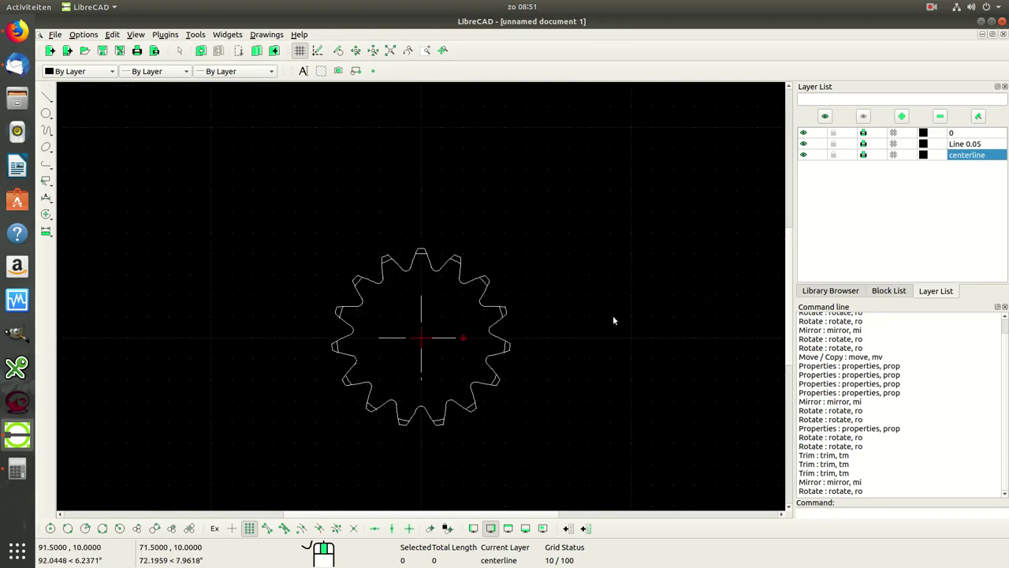
scroll(607, 318, up, 3)
click(17, 32)
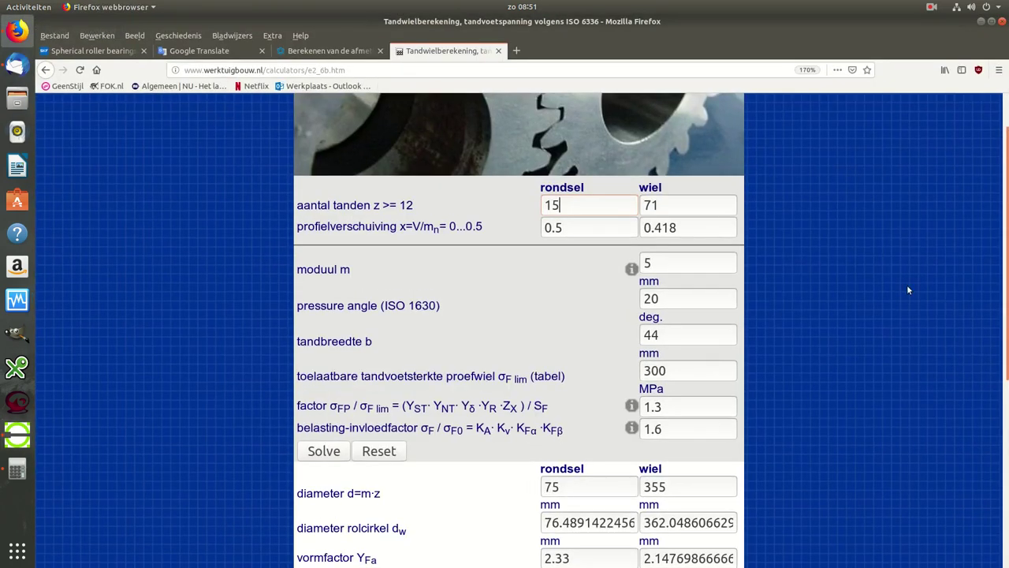
Step: Set the tooth width (tandbreedte) to 100 in the gear calculator and recalculate
click(671, 341)
text(00)
click(325, 453)
scroll(792, 431, down, 3)
scroll(791, 430, down, 1)
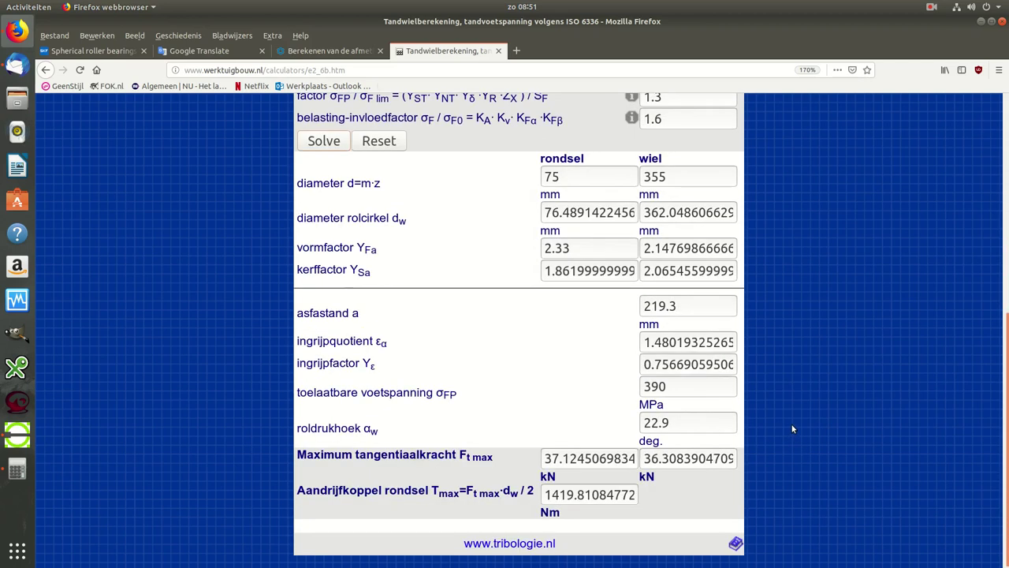
scroll(793, 429, up, 5)
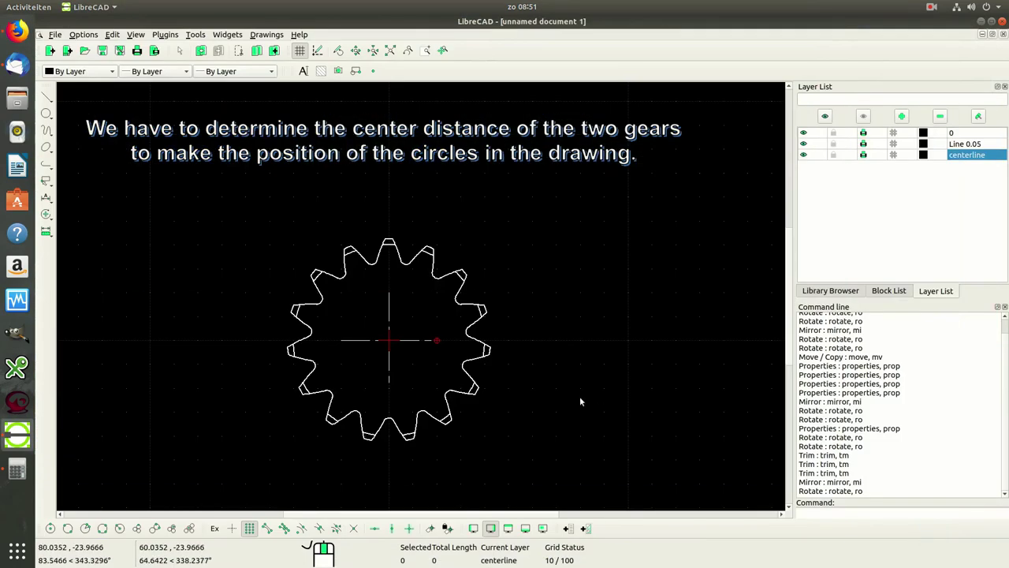
scroll(552, 378, down, 1)
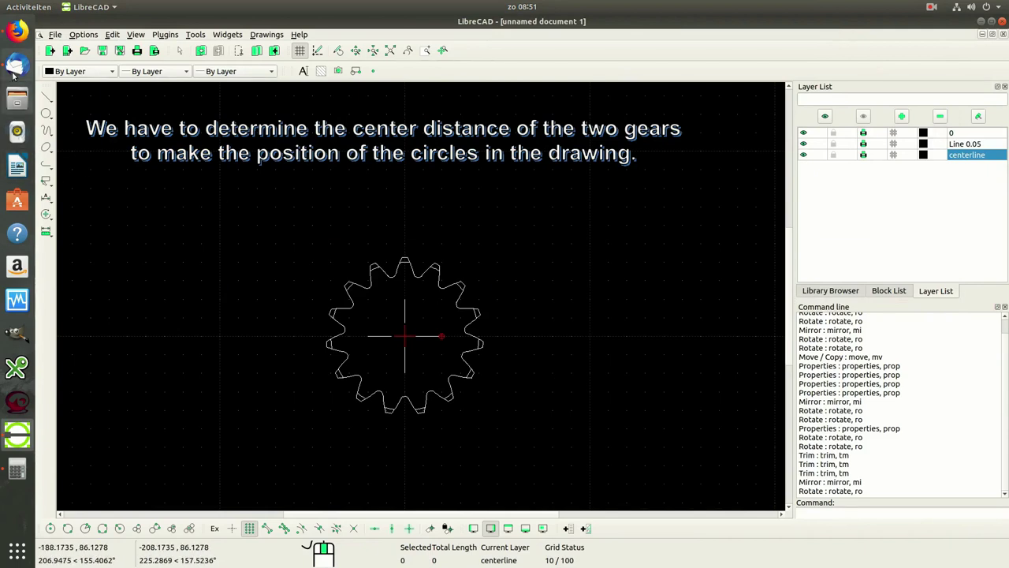
Step: Copy the 219.3 centre distance (asafstand a) and return to LibreCAD
click(18, 32)
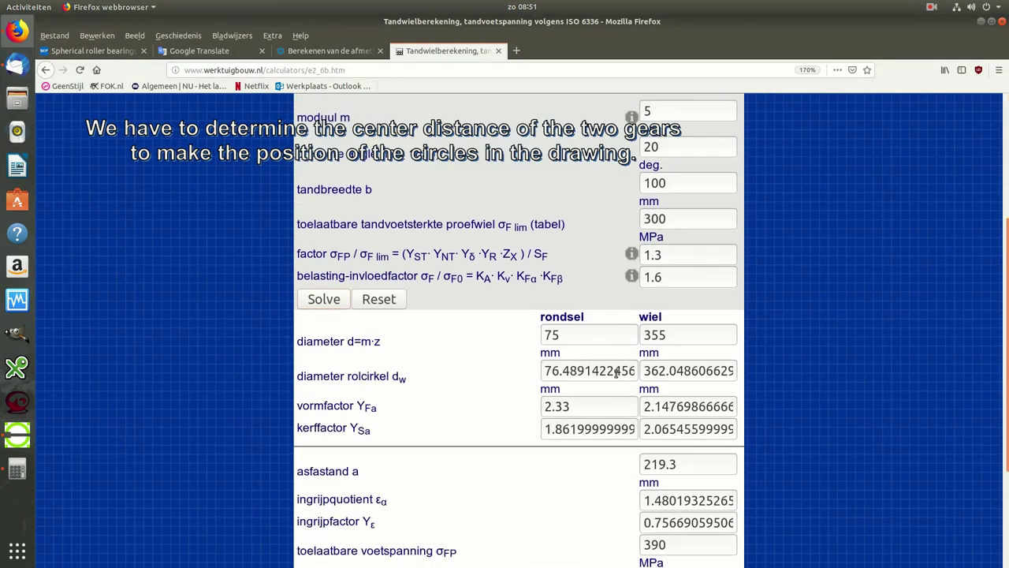
scroll(619, 379, down, 3)
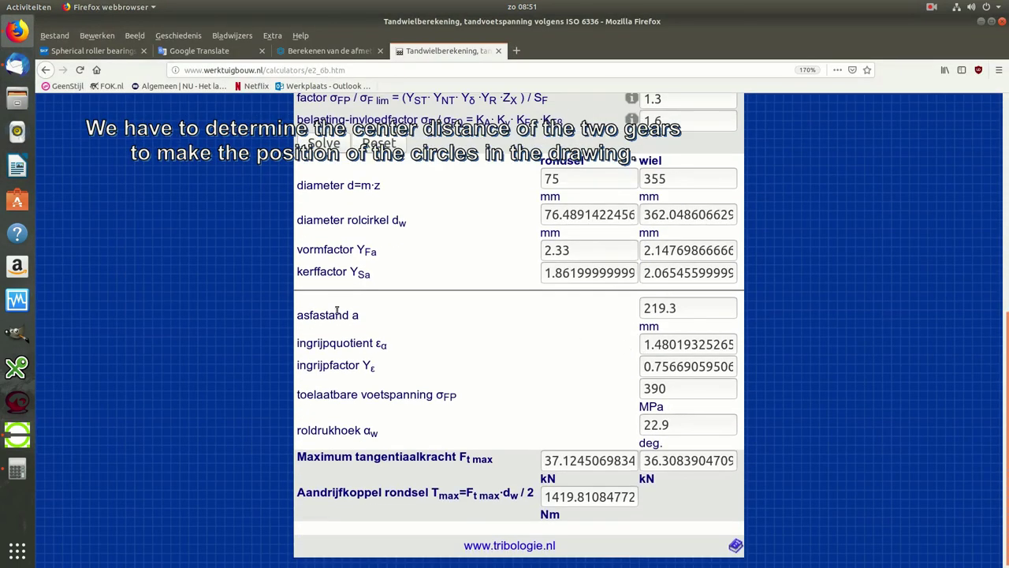
drag(675, 308, 637, 316)
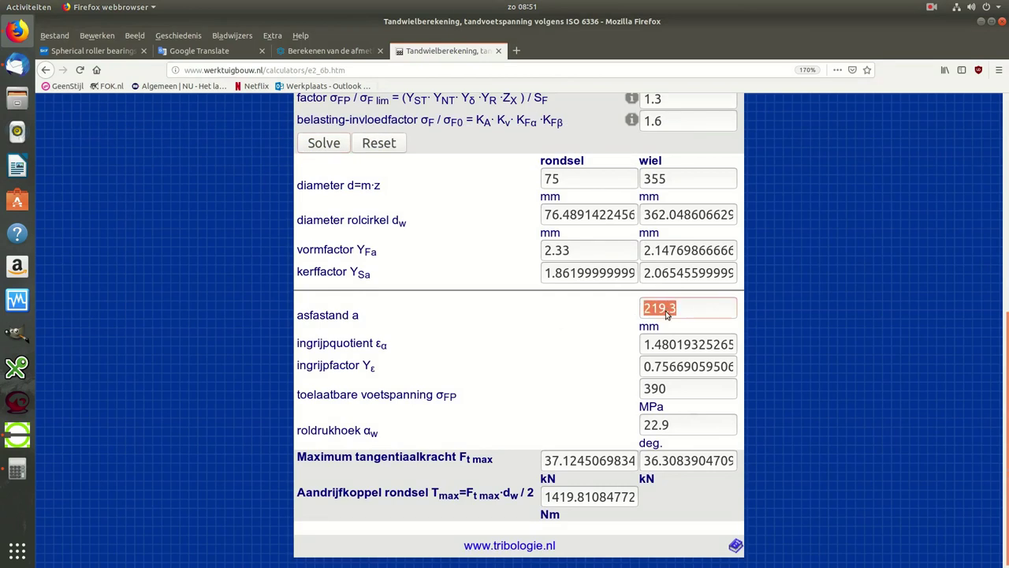
right_click(666, 314)
click(692, 345)
click(981, 23)
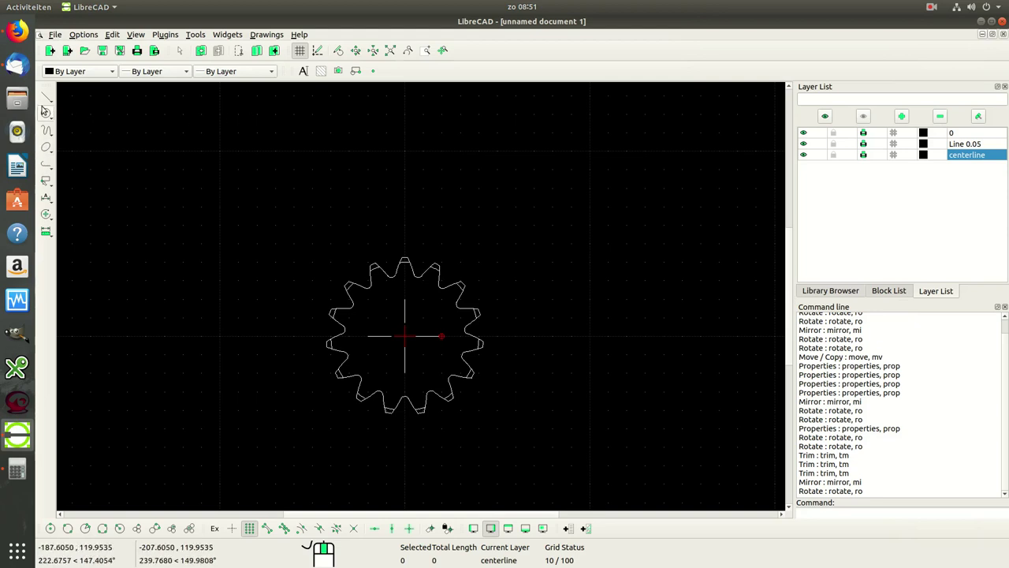
Step: Draw a vertical two-point line to the right of the pinion
click(45, 97)
click(79, 95)
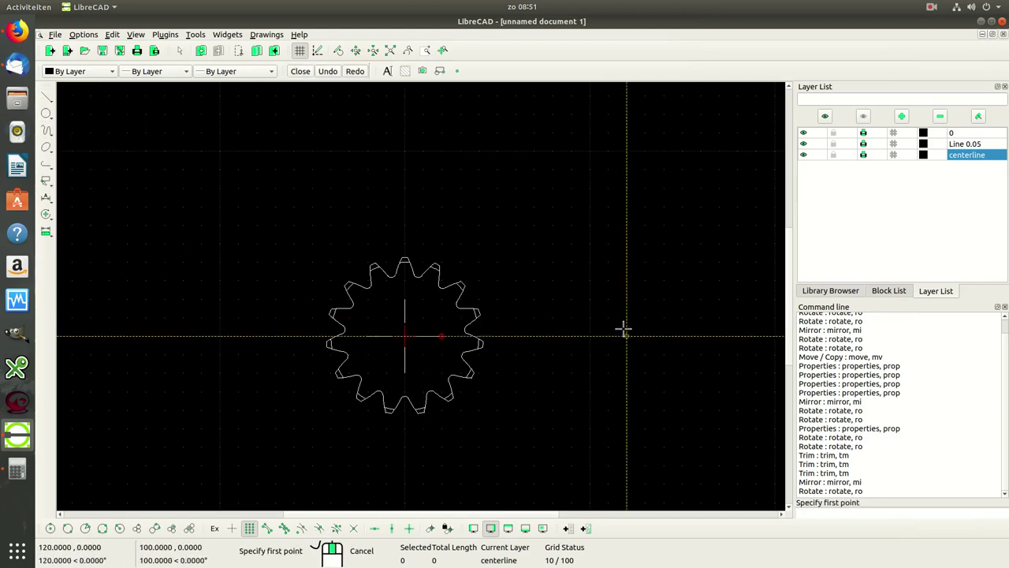
click(586, 272)
click(590, 392)
right_click(590, 392)
right_click(650, 408)
right_click(650, 408)
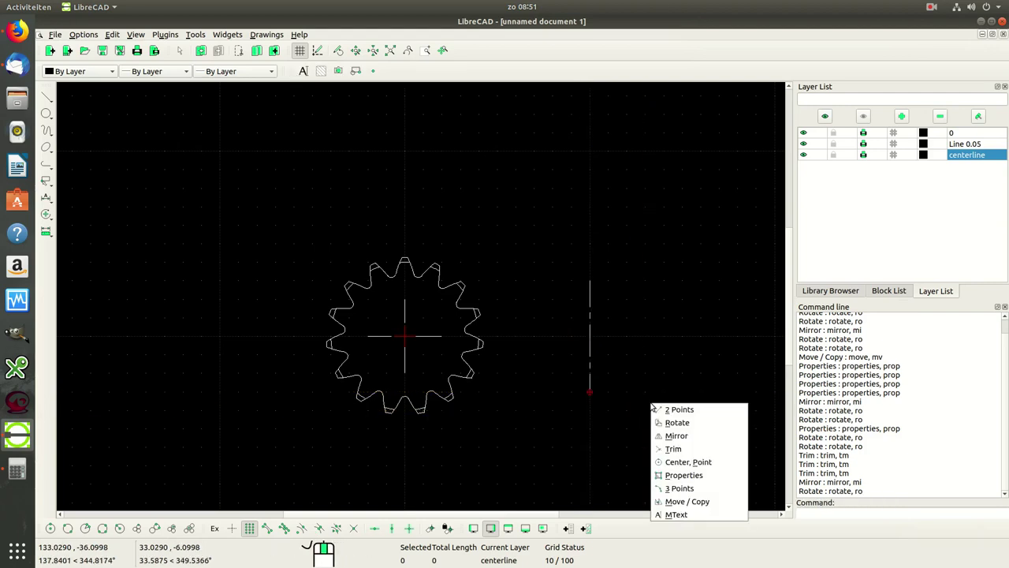
Step: Set the new line's start and end point x to the pasted 219.3
click(689, 475)
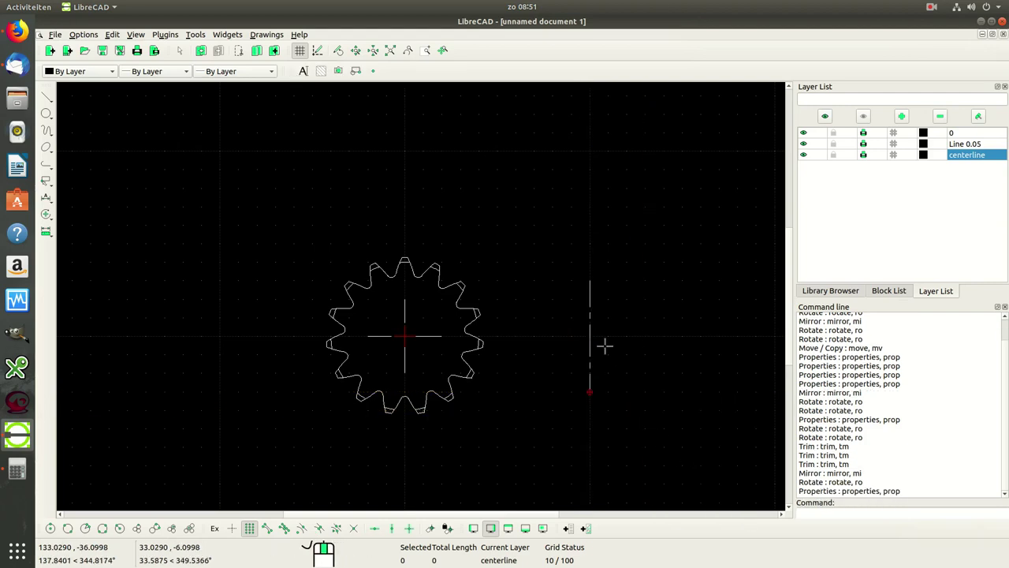
click(590, 344)
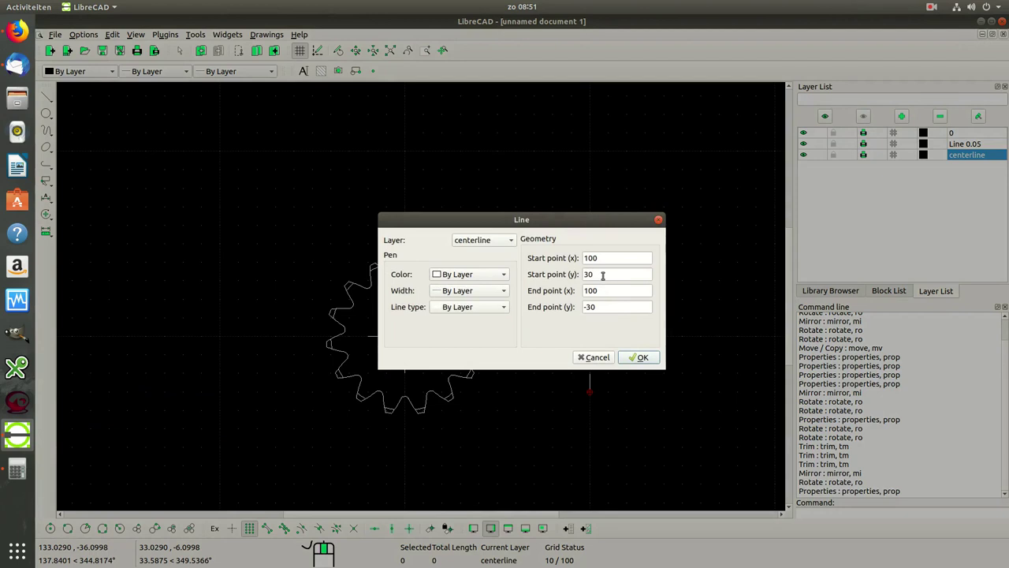
double_click(606, 291)
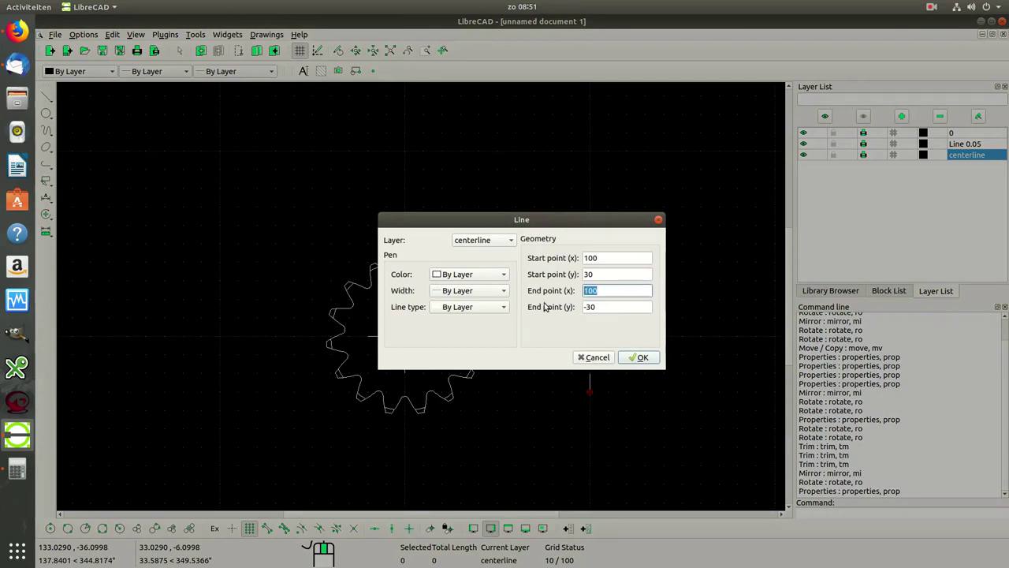
key(BackSpace)
right_click(612, 295)
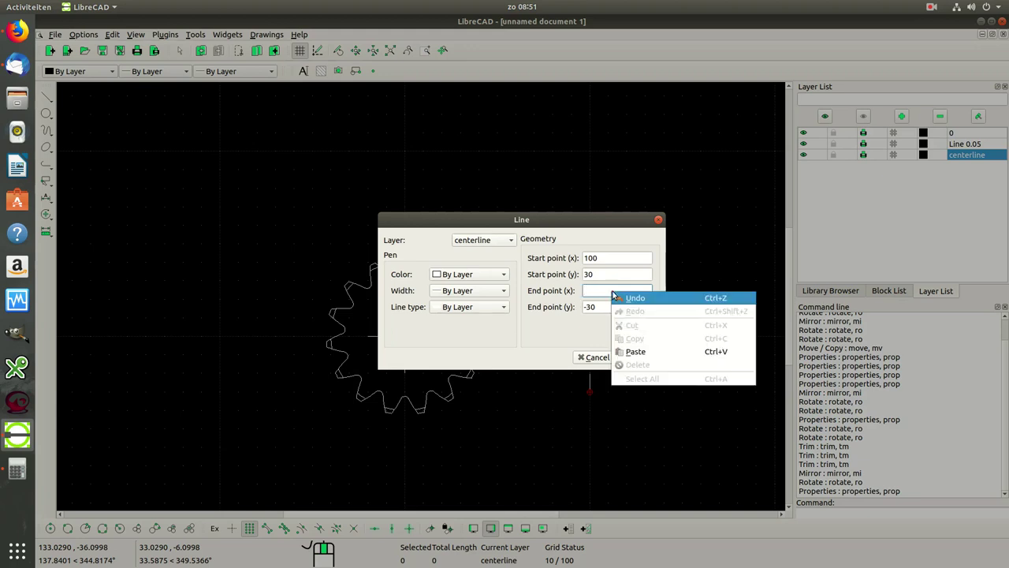
click(636, 350)
double_click(605, 258)
key(BackSpace)
right_click(621, 265)
click(659, 323)
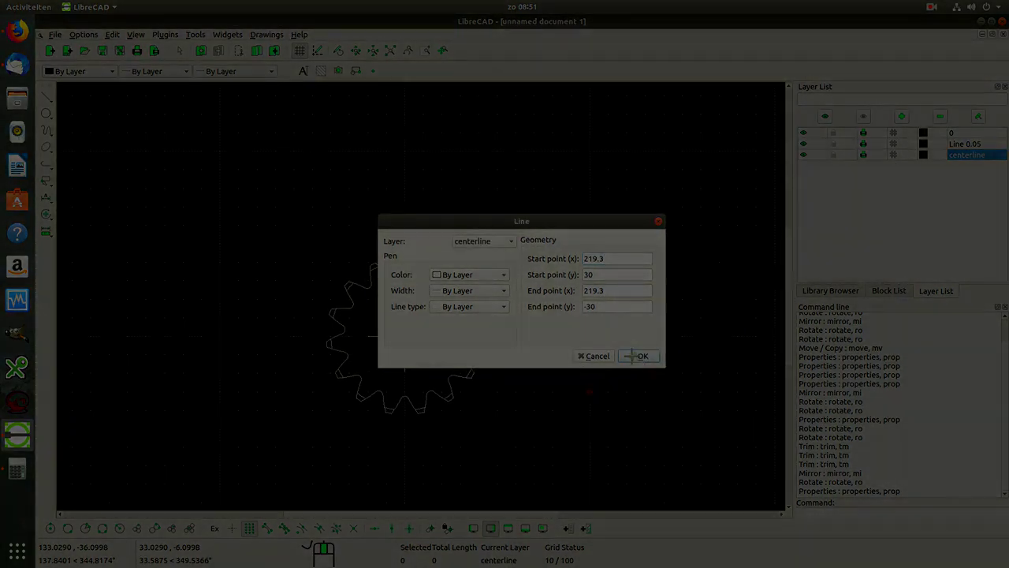
click(642, 357)
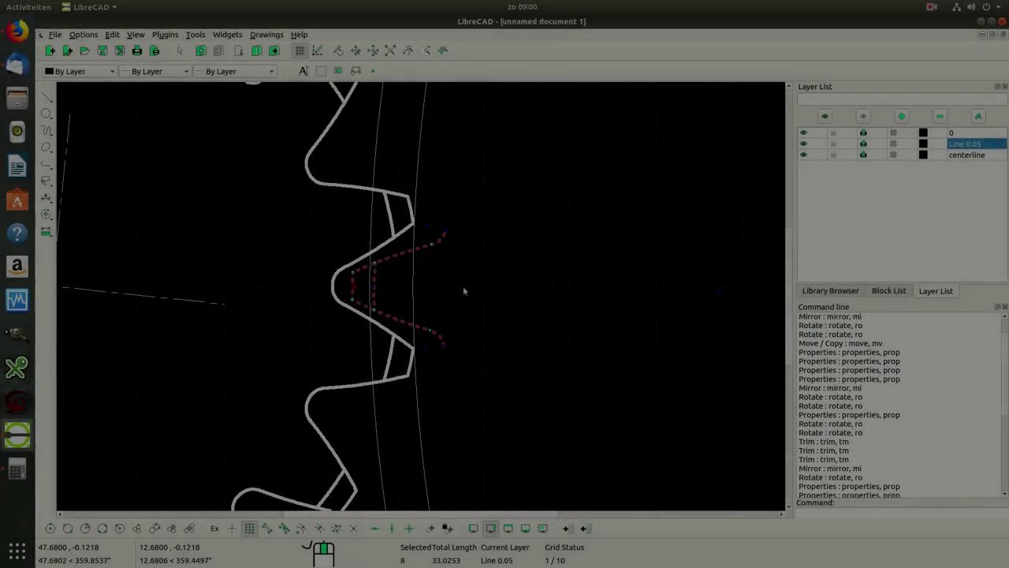
Step: Move the selected large wheel onto the centerline at x 219.3
right_click(464, 289)
click(497, 307)
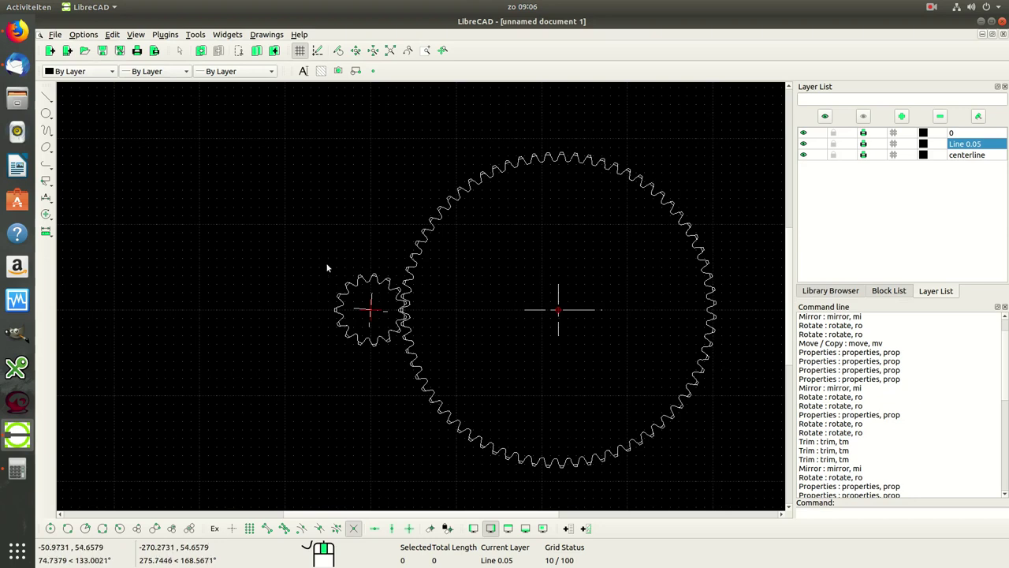
Step: Check the gear-dimension formula page in Firefox, then minimize it back to LibreCAD
click(17, 32)
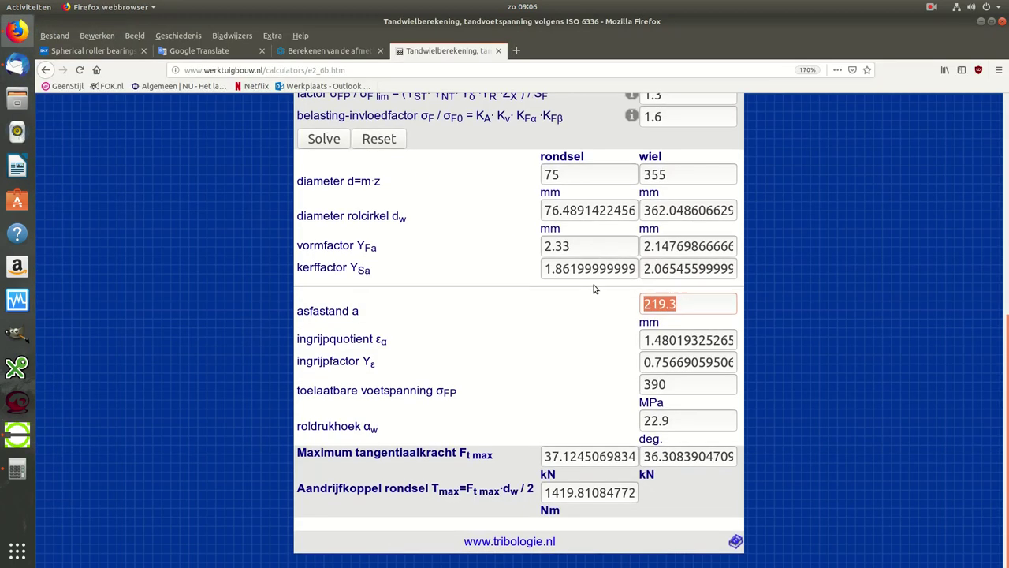
scroll(395, 153, up, 5)
click(328, 51)
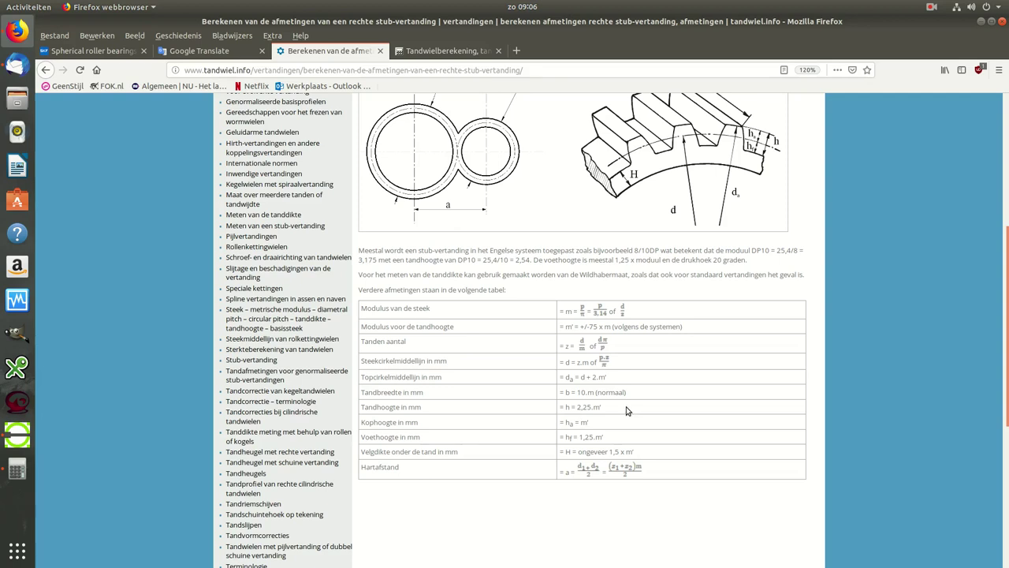
click(982, 22)
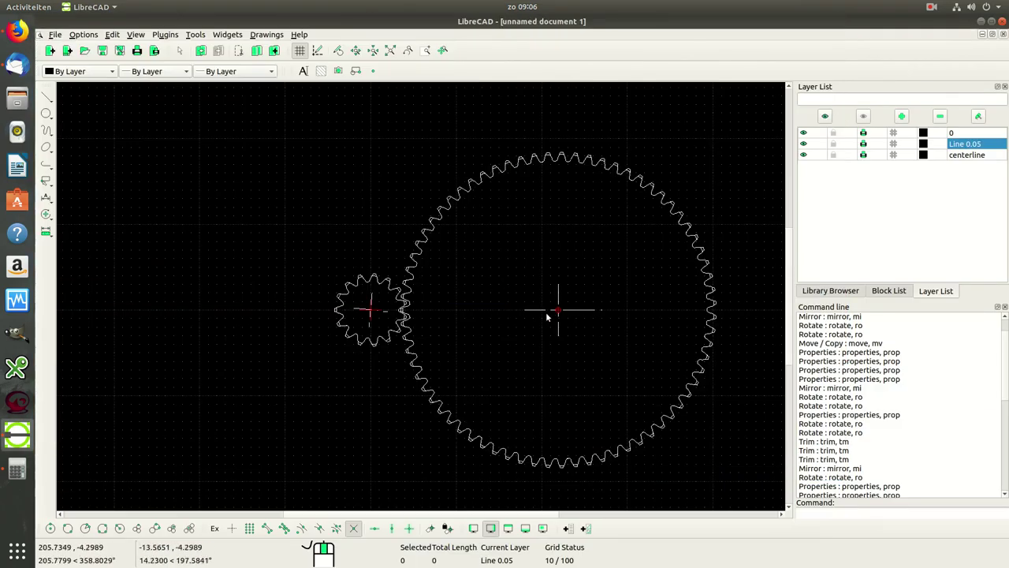
Step: Start a centre-point circle on layer 0, centred on the large gear's hub
click(47, 114)
click(101, 109)
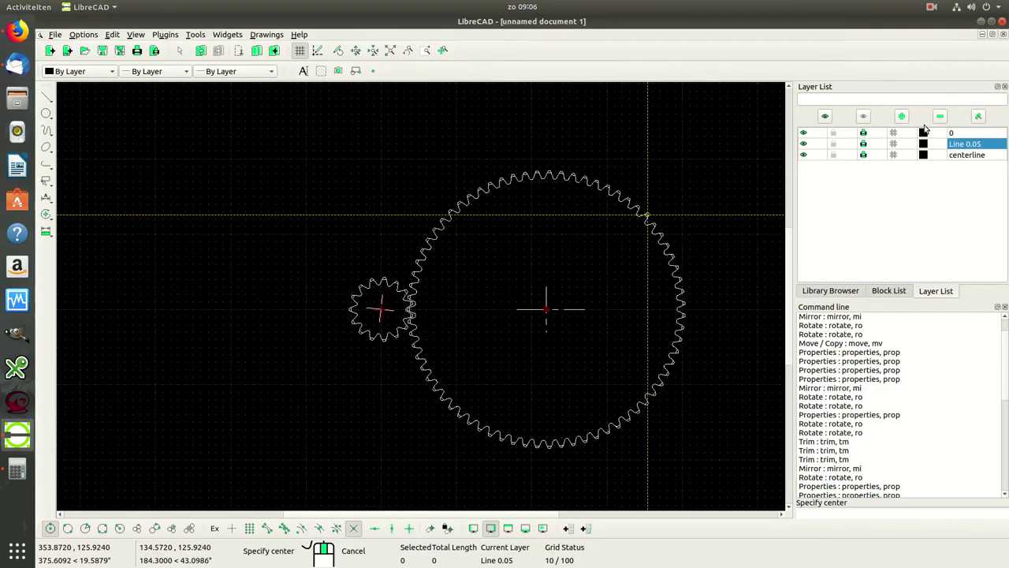
click(971, 134)
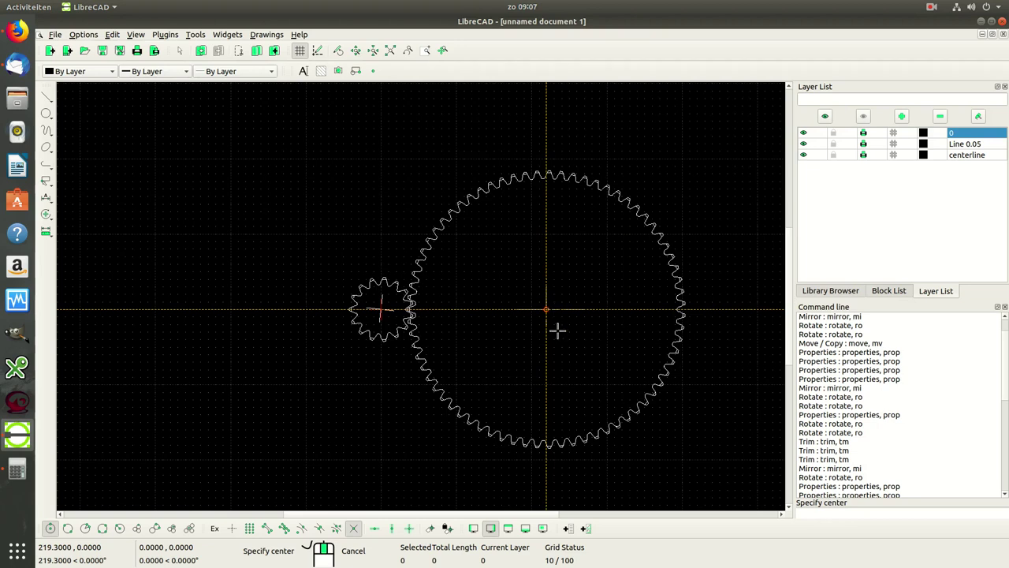
click(556, 307)
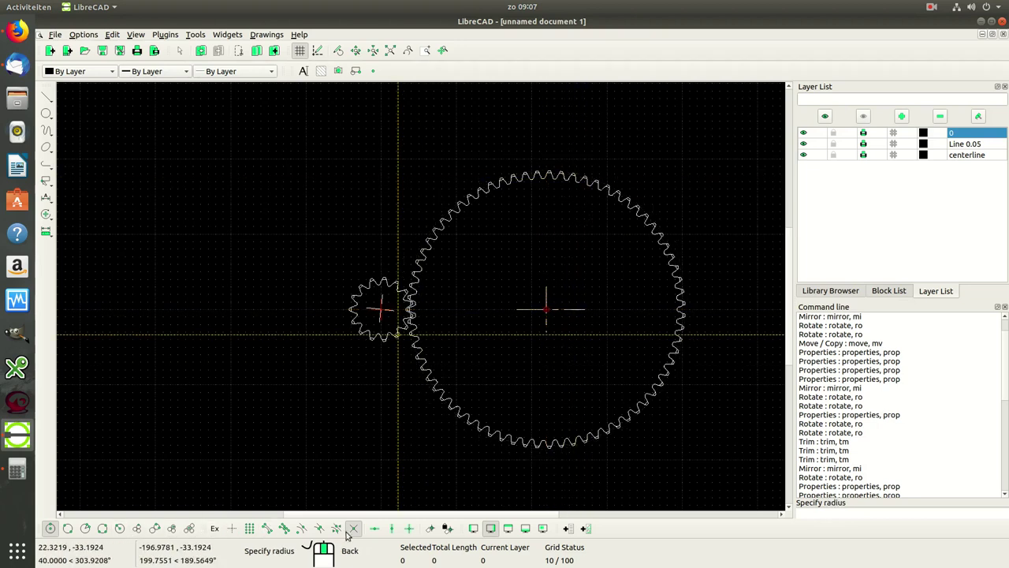
Step: Zoom in and fix the pitch circle radius, about 150, at the pitch point
scroll(548, 232, up, 1)
scroll(545, 219, up, 2)
scroll(587, 194, up, 1)
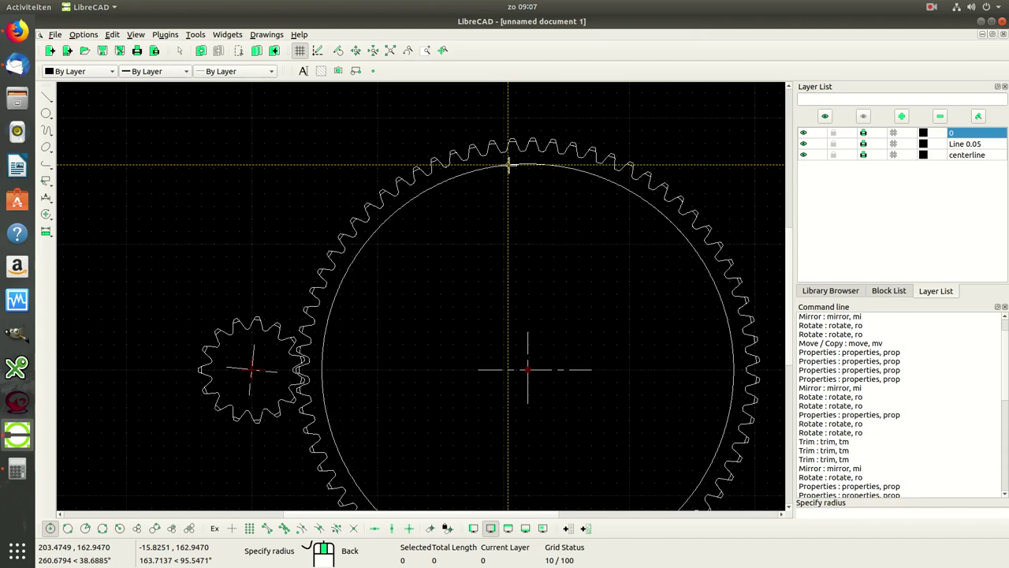
scroll(508, 190, down, 1)
scroll(506, 218, down, 1)
scroll(505, 215, up, 2)
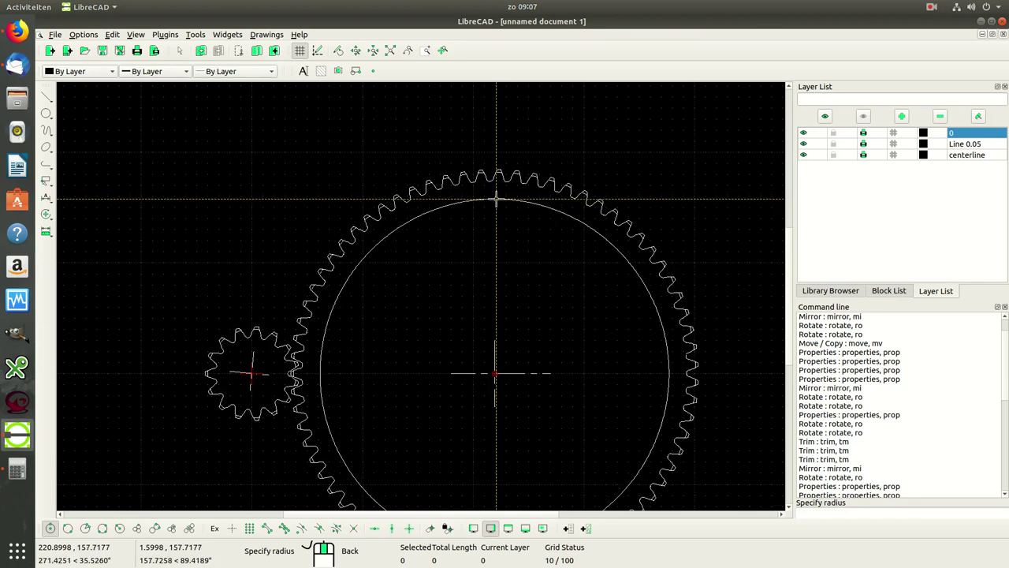
scroll(495, 204, up, 1)
scroll(491, 203, up, 2)
scroll(491, 202, up, 1)
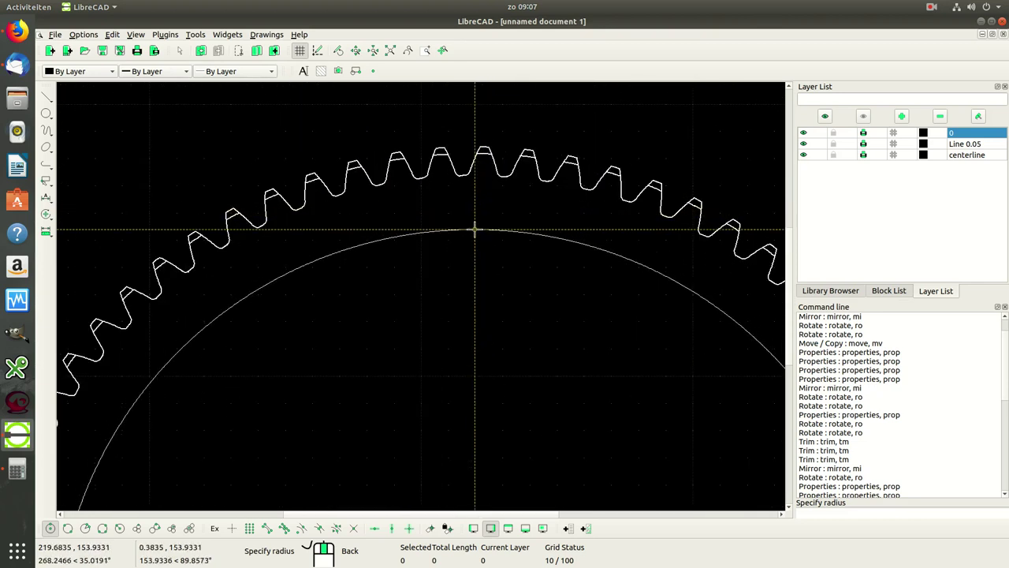
scroll(474, 221, up, 1)
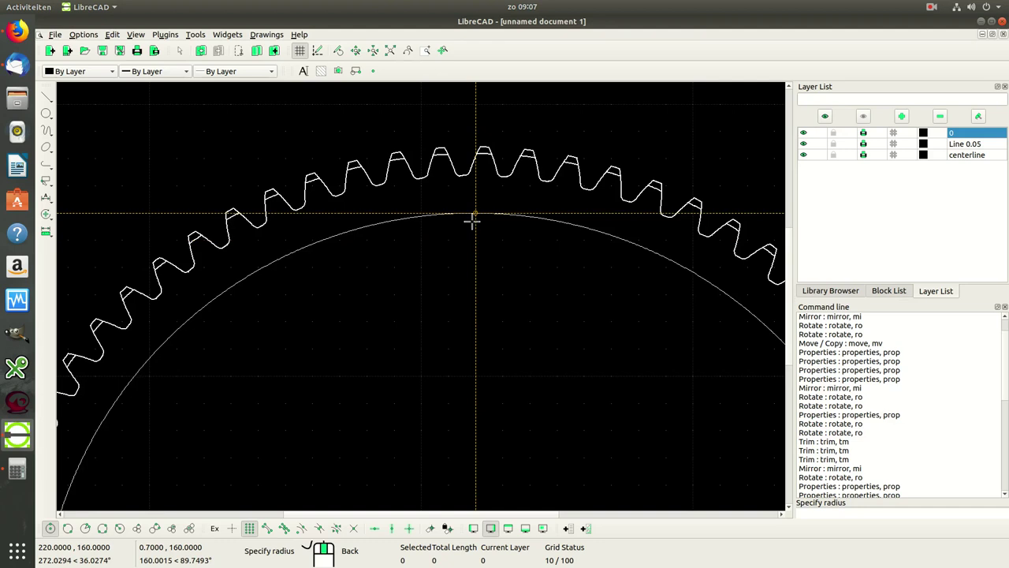
scroll(471, 221, up, 2)
scroll(471, 221, up, 2)
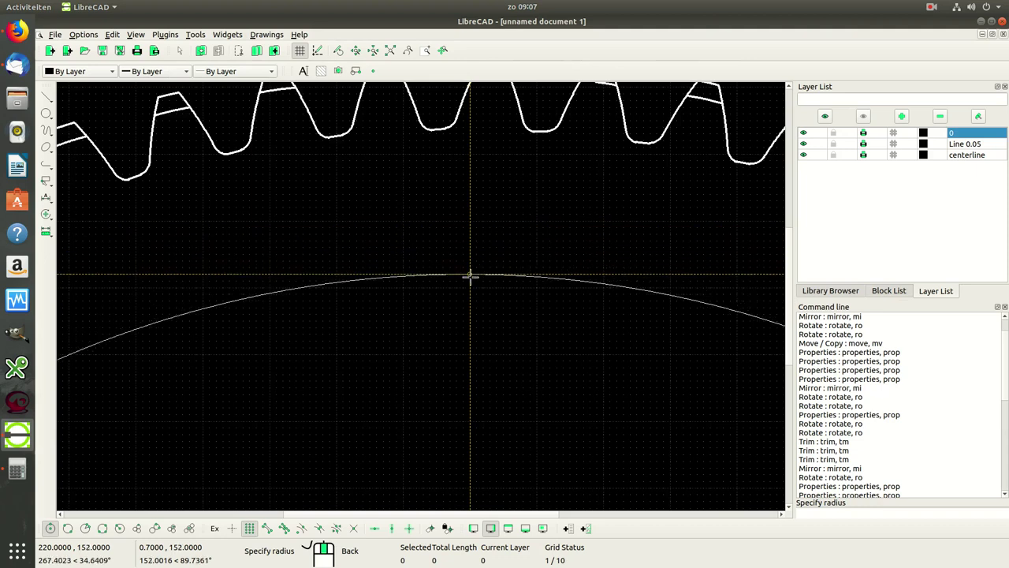
click(470, 287)
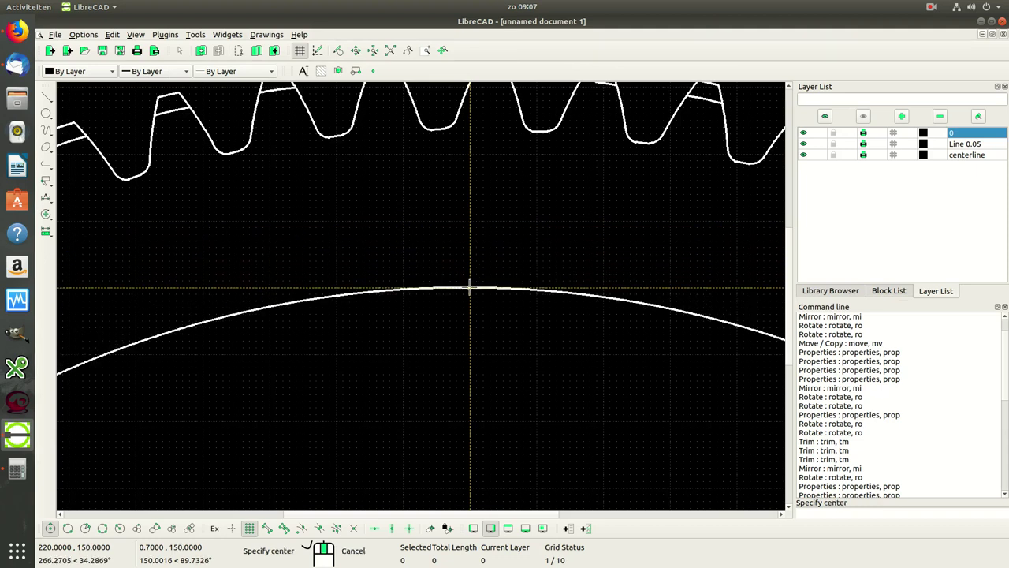
scroll(477, 292, down, 2)
scroll(476, 325, down, 1)
scroll(457, 347, down, 1)
Step: Group both gears and centerlines into block 'Gearwheels', referenced at the small gear's centre
scroll(453, 356, up, 1)
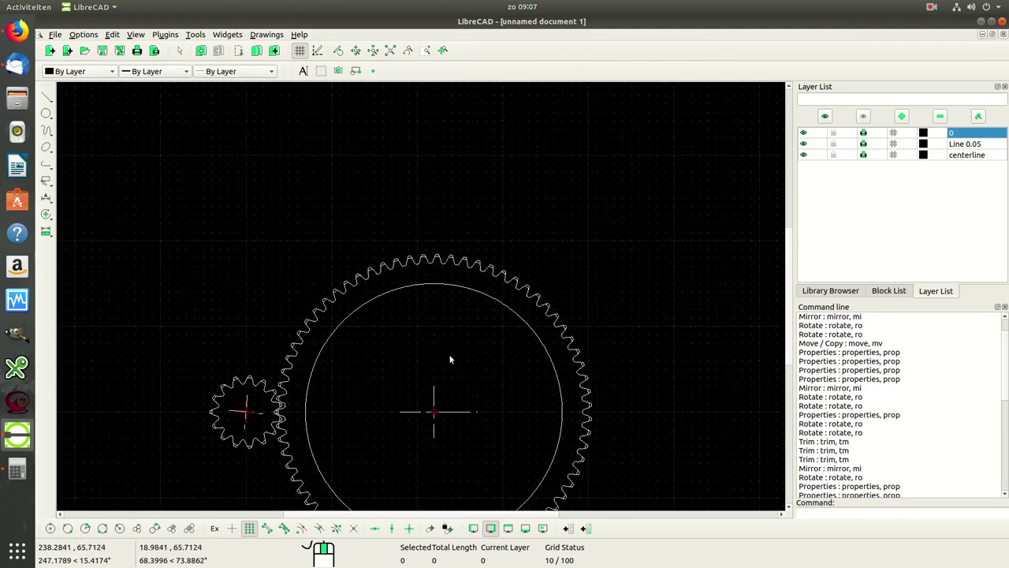
scroll(449, 349, down, 1)
scroll(449, 353, down, 1)
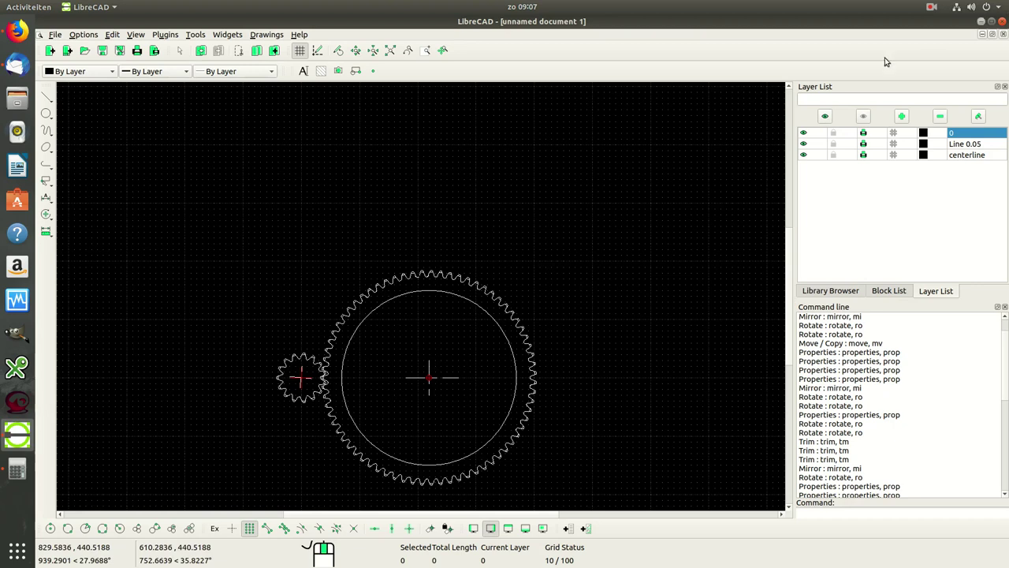
click(931, 9)
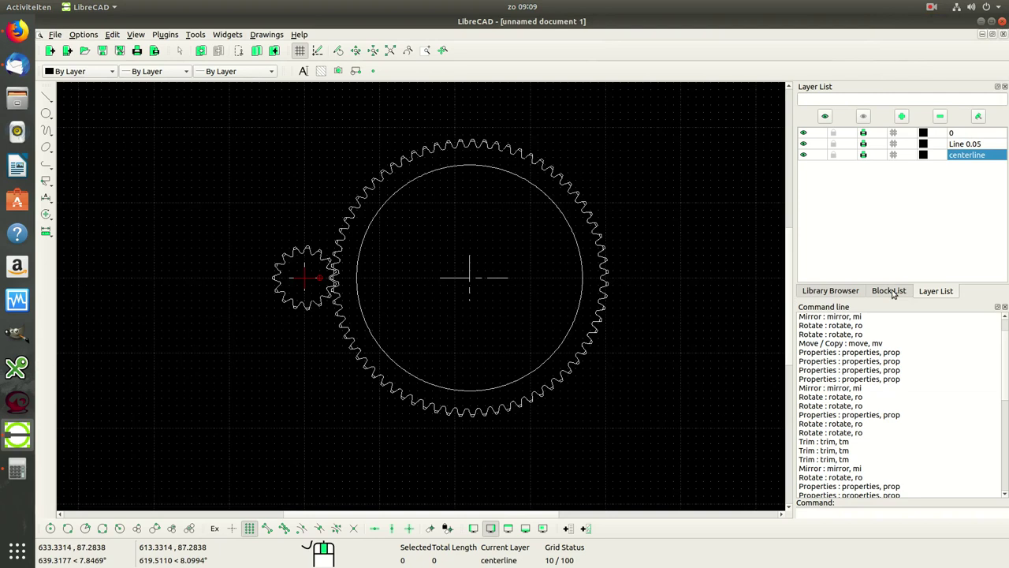
click(890, 291)
drag(173, 125, 686, 446)
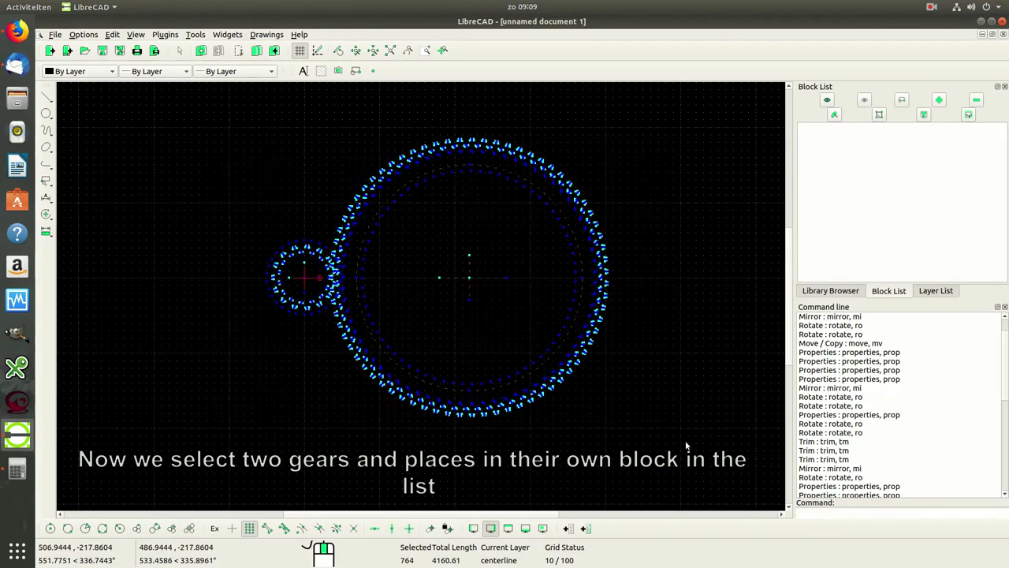
click(901, 100)
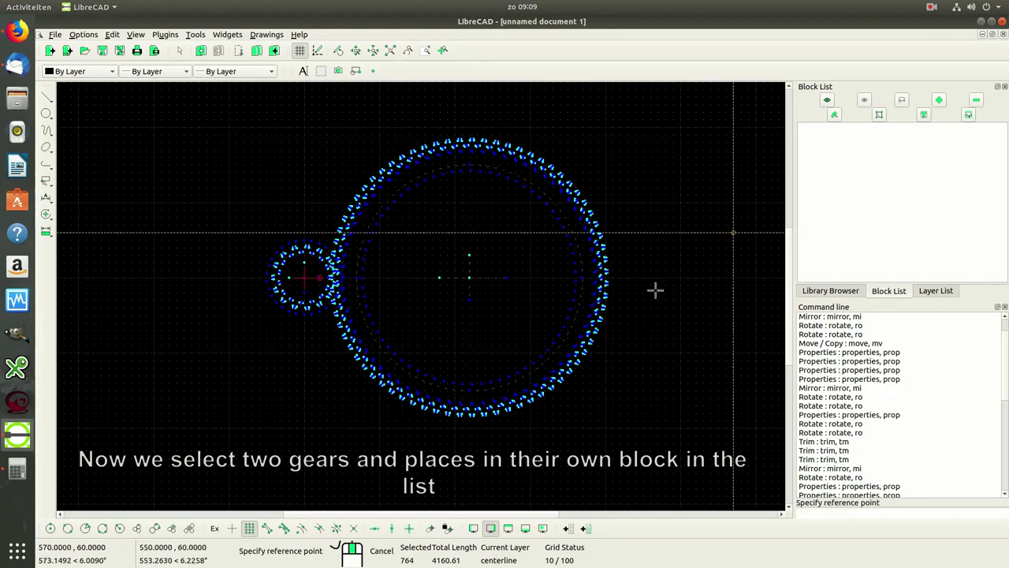
click(304, 278)
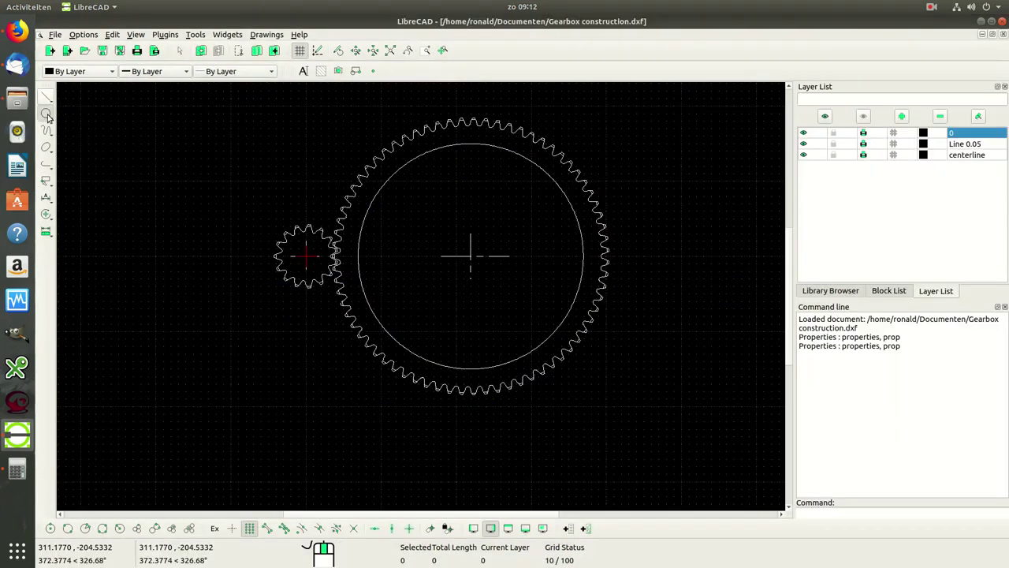
Step: Start a centre-point circle for the pinion's bore
click(47, 113)
click(90, 108)
scroll(337, 267, up, 5)
Step: Draw a radius 20 bore circle at the pinion centre and open its Radius property
scroll(300, 266, up, 1)
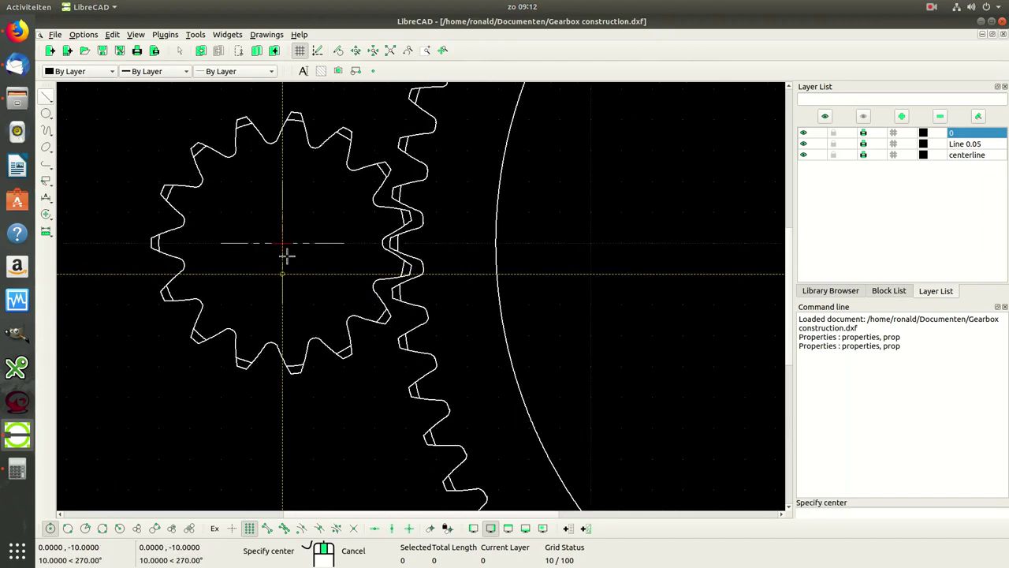
click(284, 243)
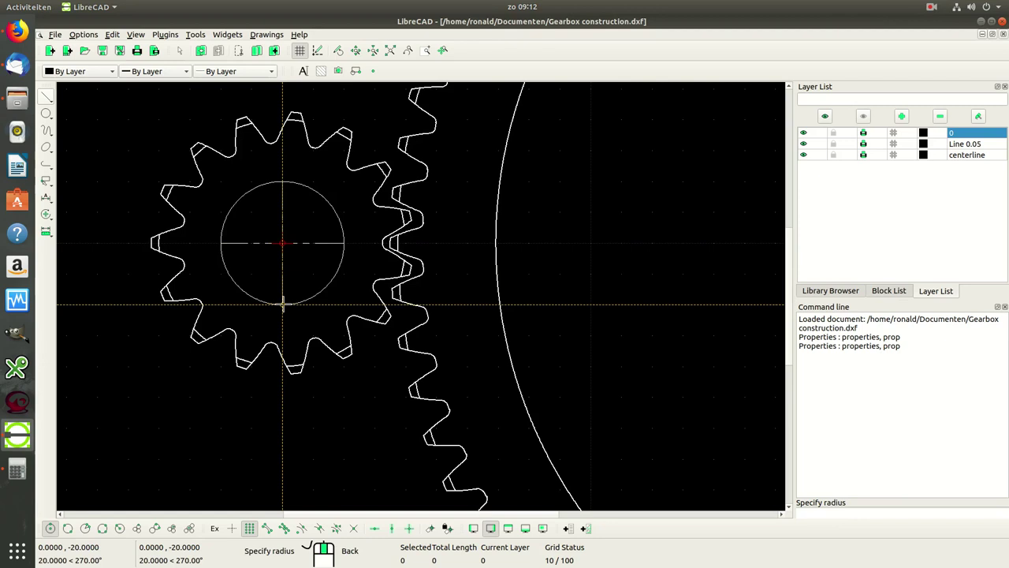
click(283, 304)
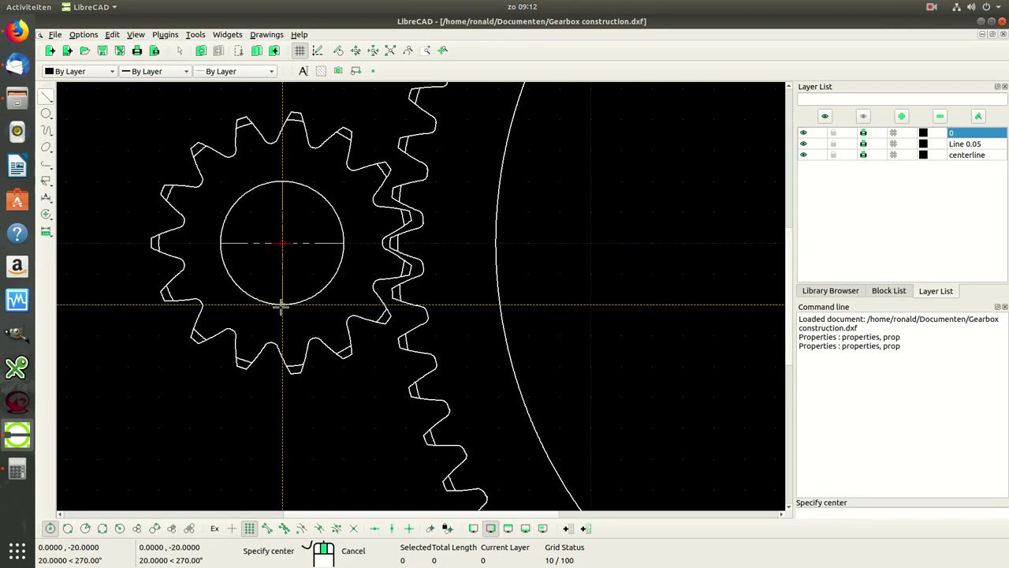
right_click(164, 414)
click(183, 432)
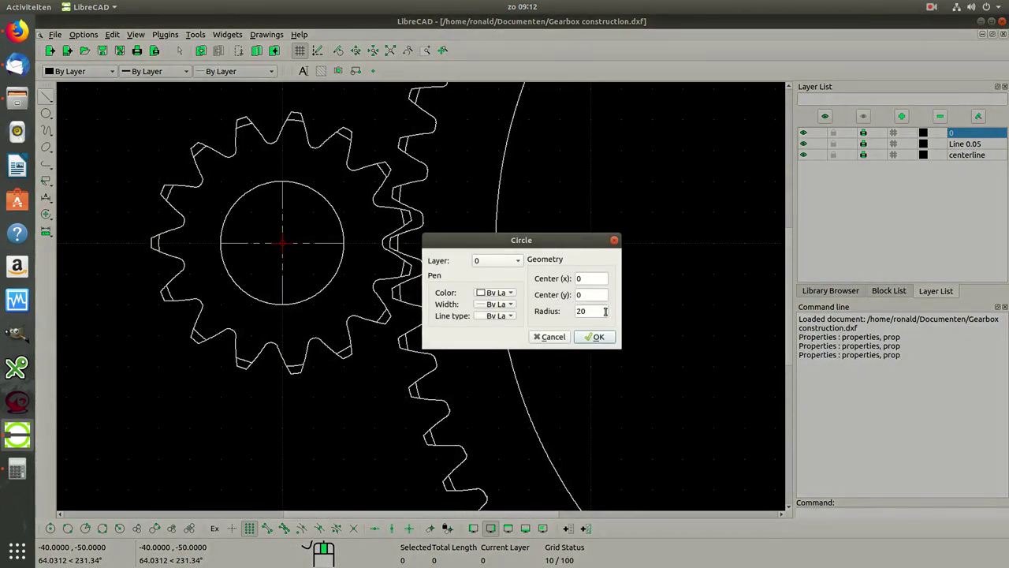
click(601, 311)
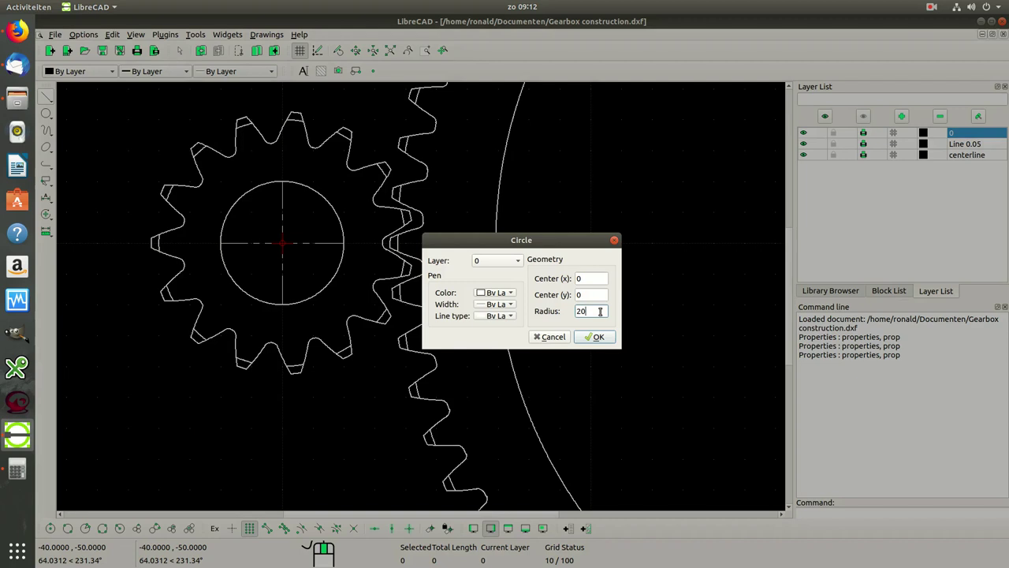
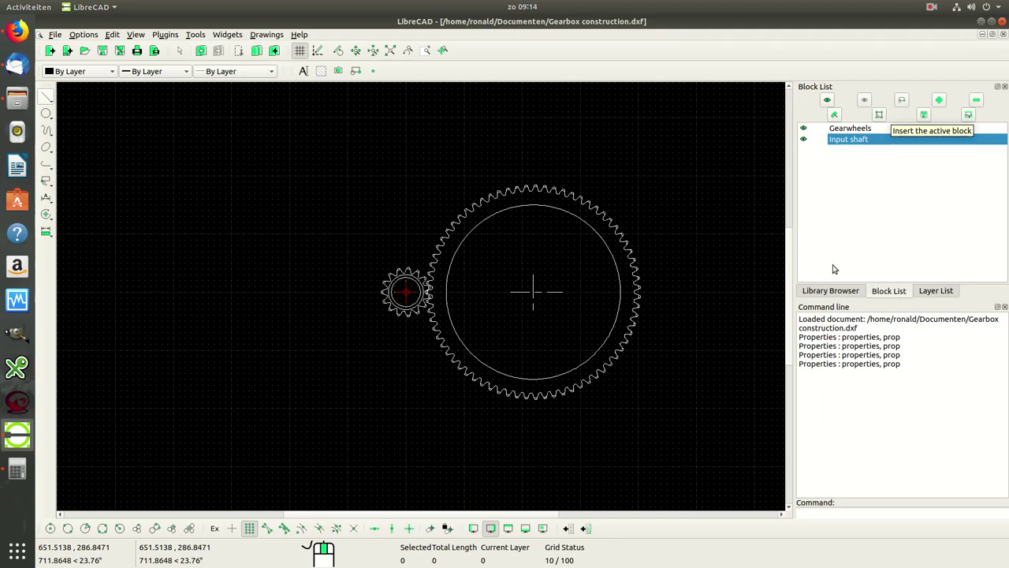
Step: Start a two-point line and make the centerline layer current from the layer list
scroll(394, 292, up, 3)
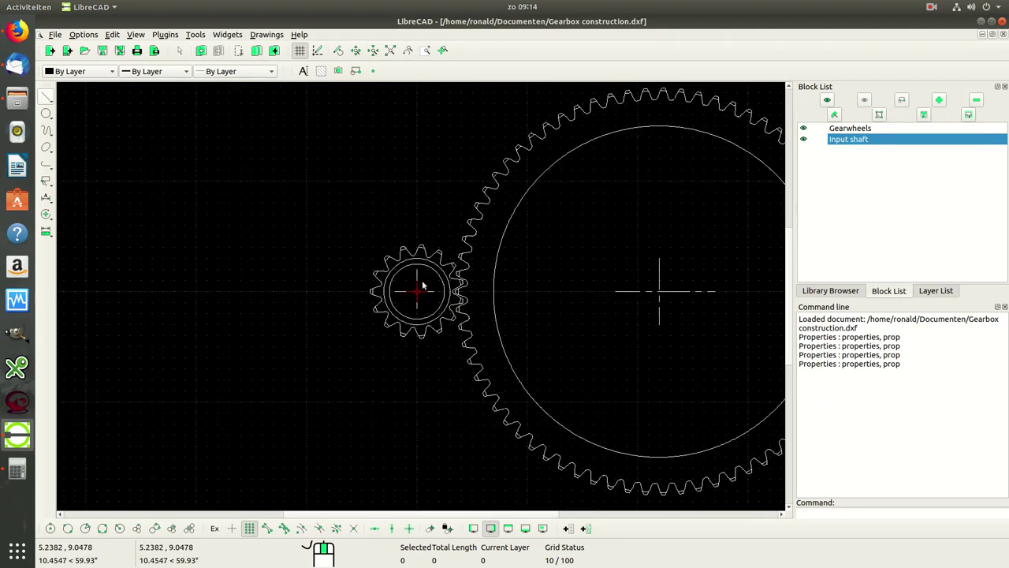
scroll(422, 285, down, 2)
scroll(424, 285, down, 2)
scroll(424, 285, down, 1)
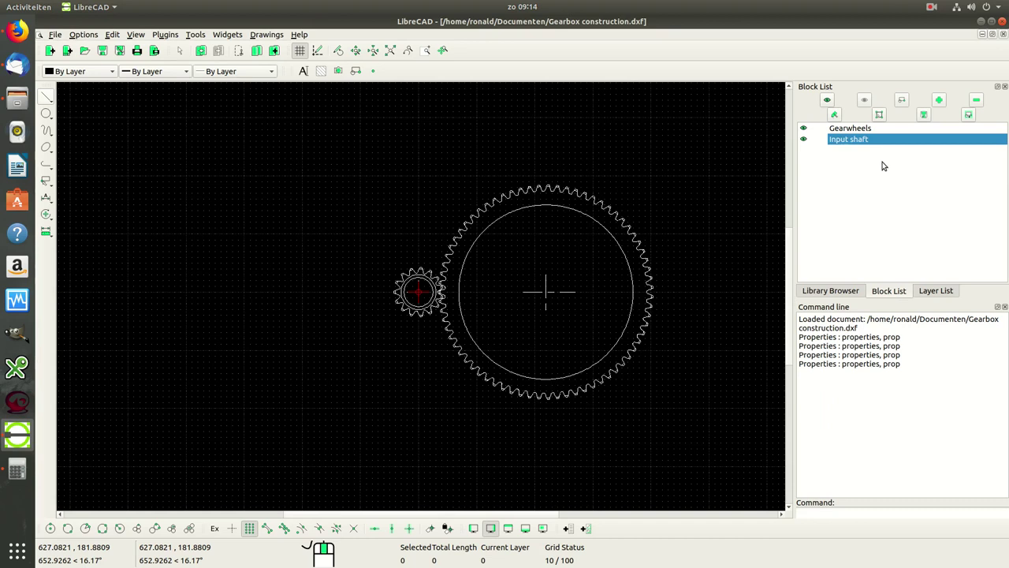
scroll(489, 206, down, 2)
scroll(463, 199, up, 3)
scroll(463, 205, down, 2)
scroll(463, 205, up, 1)
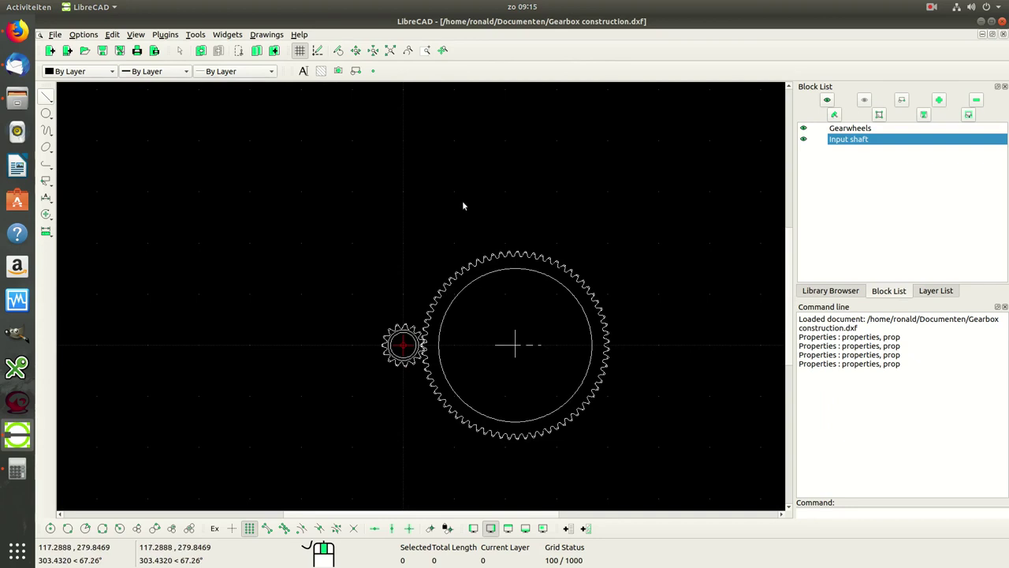
click(47, 97)
click(68, 100)
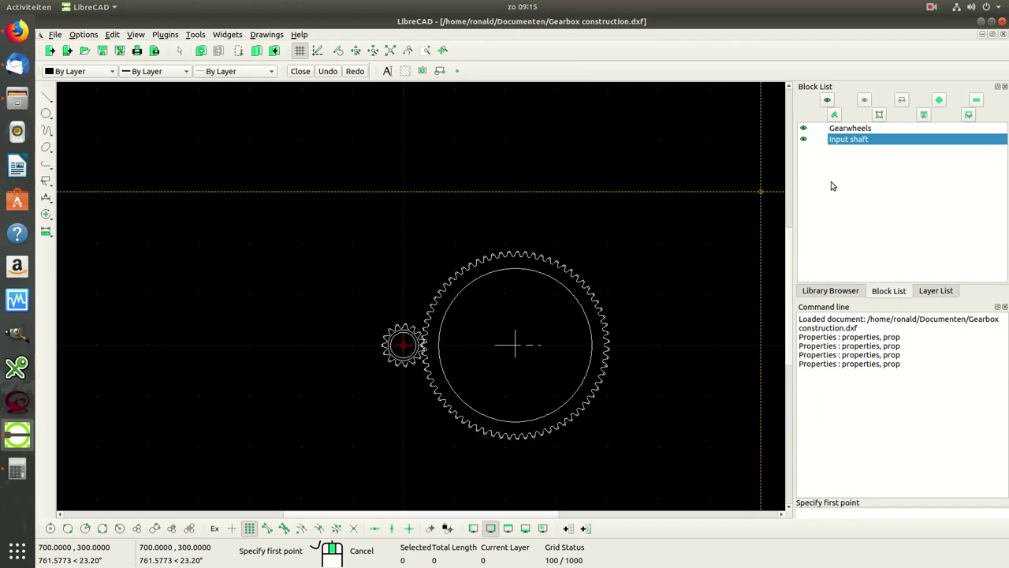
click(938, 290)
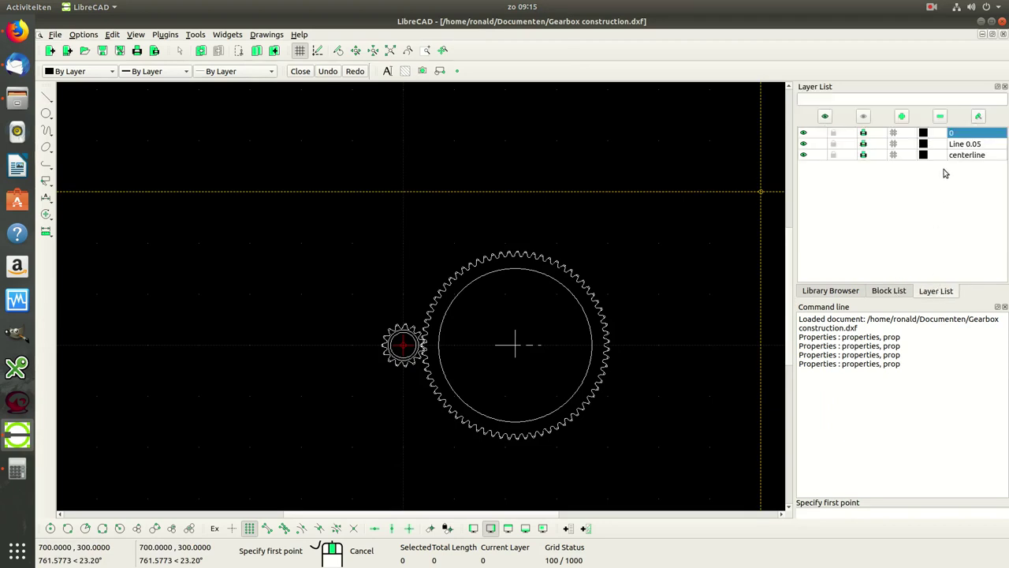
click(964, 156)
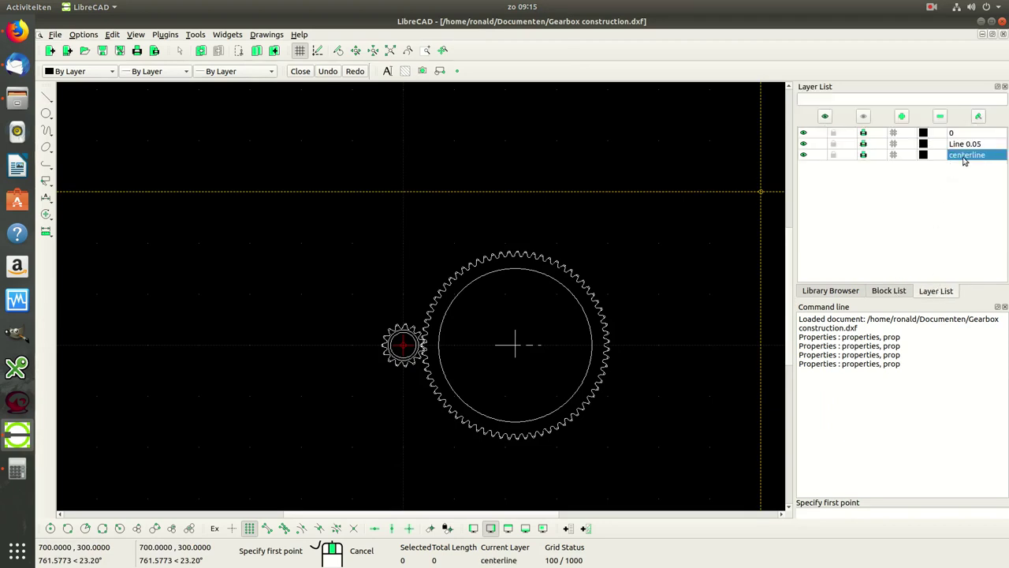
Step: Draw a vertical dash-dot centerline rising from just above the small gear
click(409, 251)
scroll(414, 201, down, 2)
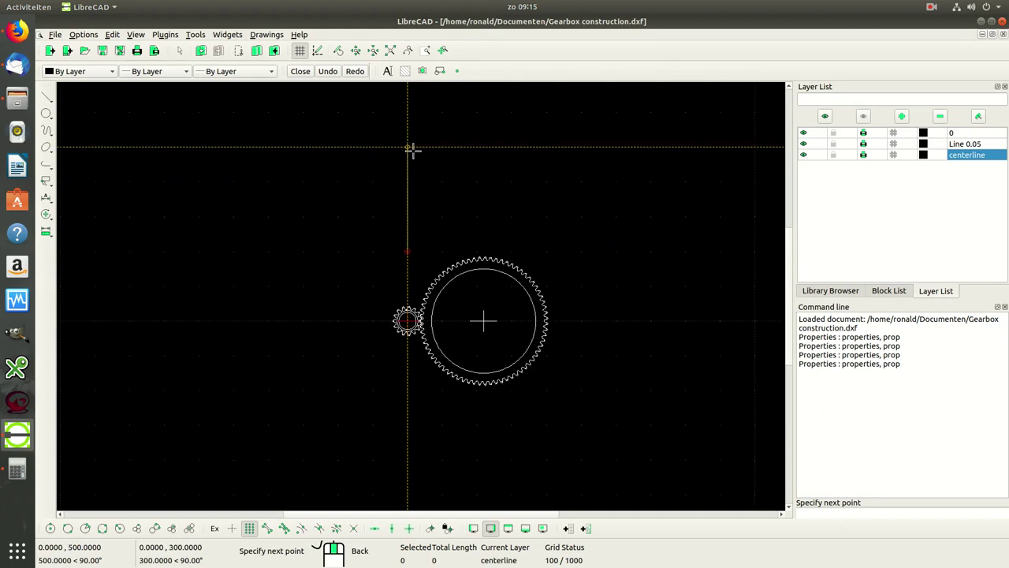
click(409, 148)
right_click(411, 162)
scroll(425, 166, up, 2)
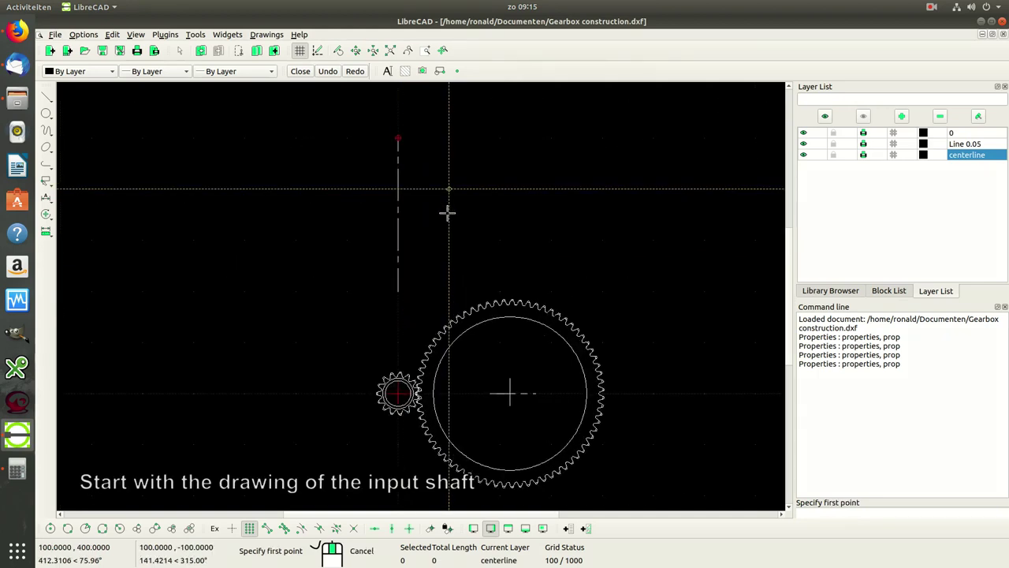
right_click(456, 225)
scroll(446, 245, up, 1)
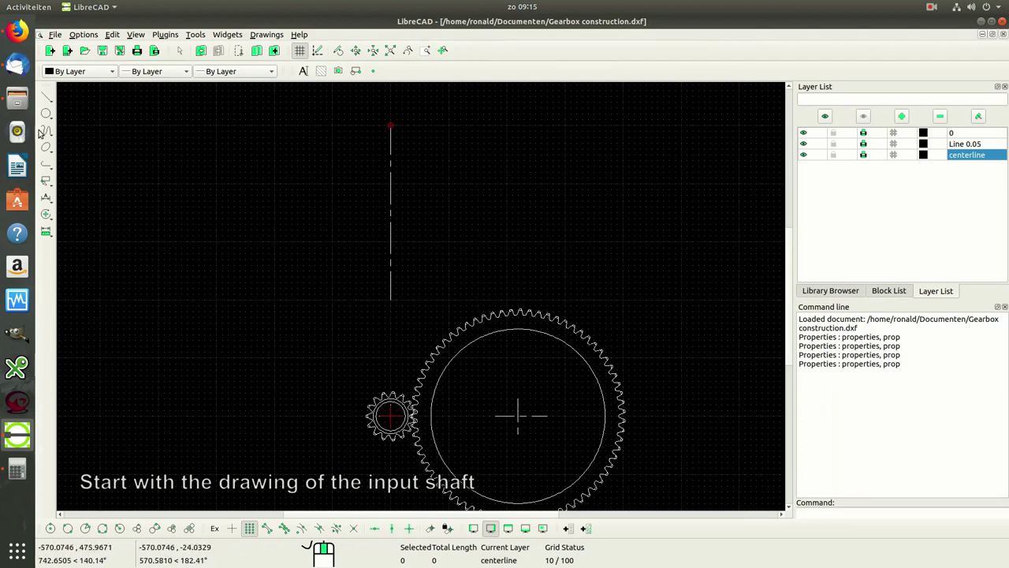
Step: Restart the two-point line tool and make layer 0 the current layer
click(47, 96)
click(78, 95)
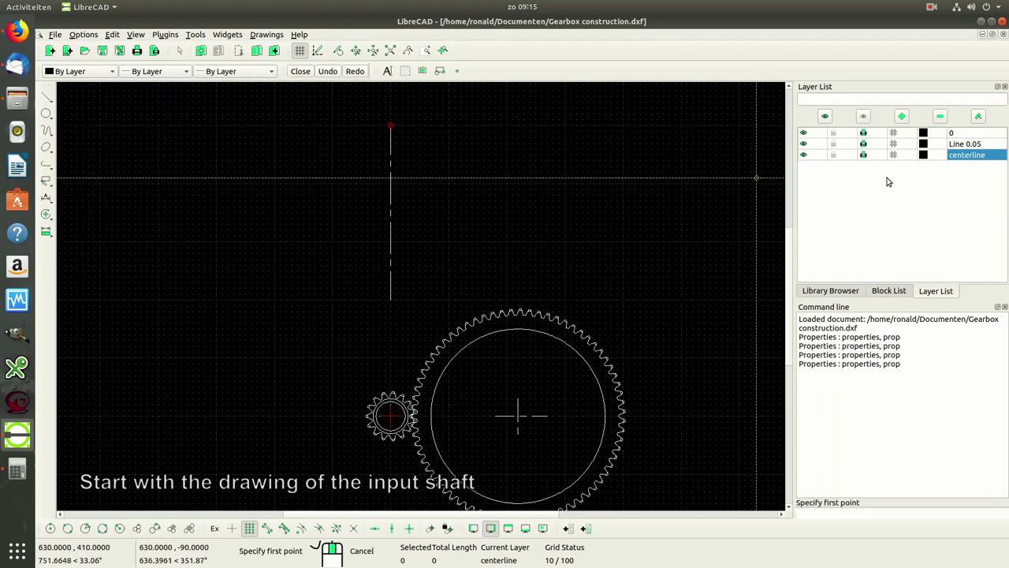
click(953, 133)
scroll(360, 181, up, 1)
scroll(371, 186, up, 1)
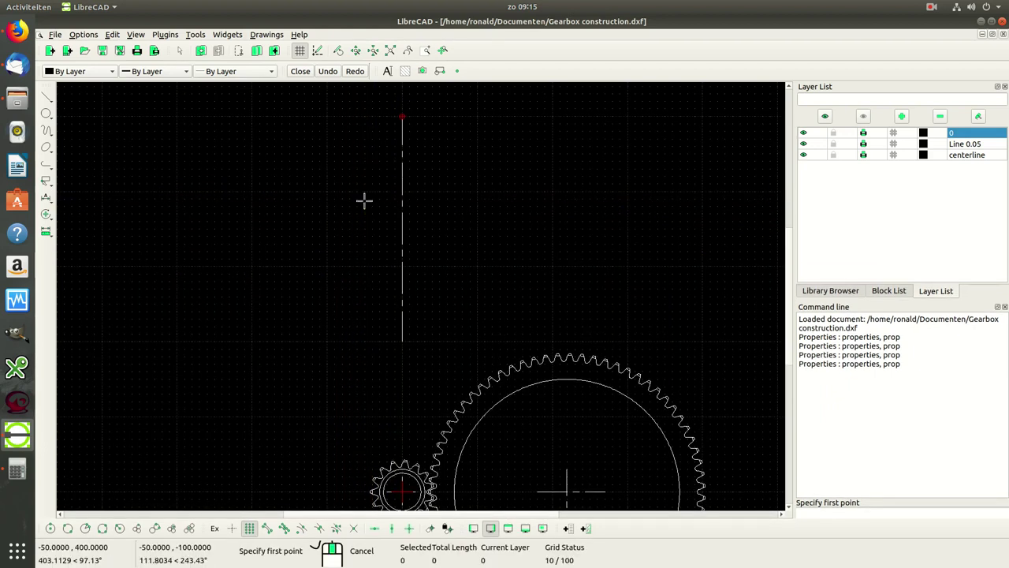
Step: Draw a short vertical line on layer 0 just left of the centerline
click(364, 192)
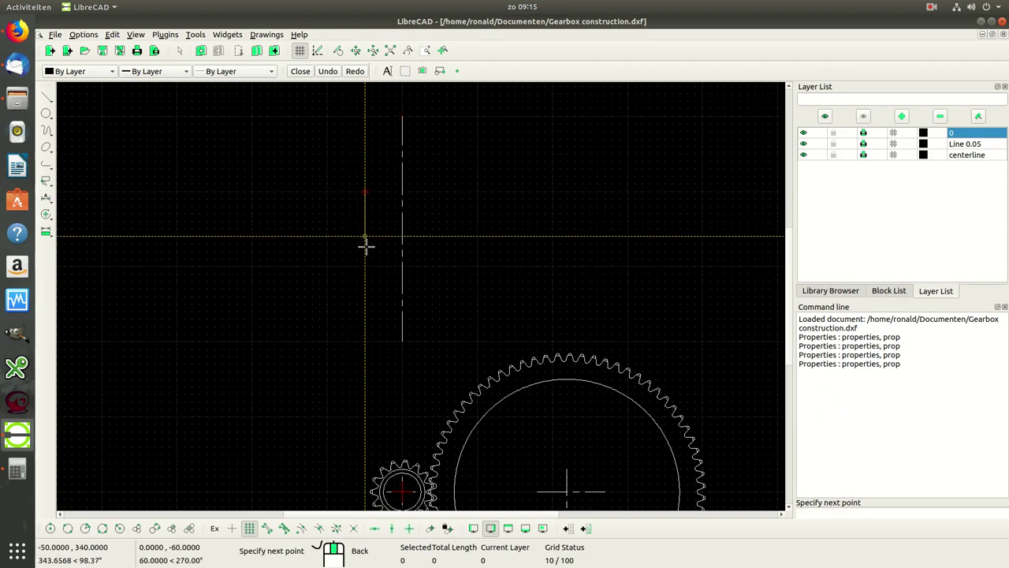
click(365, 264)
right_click(370, 288)
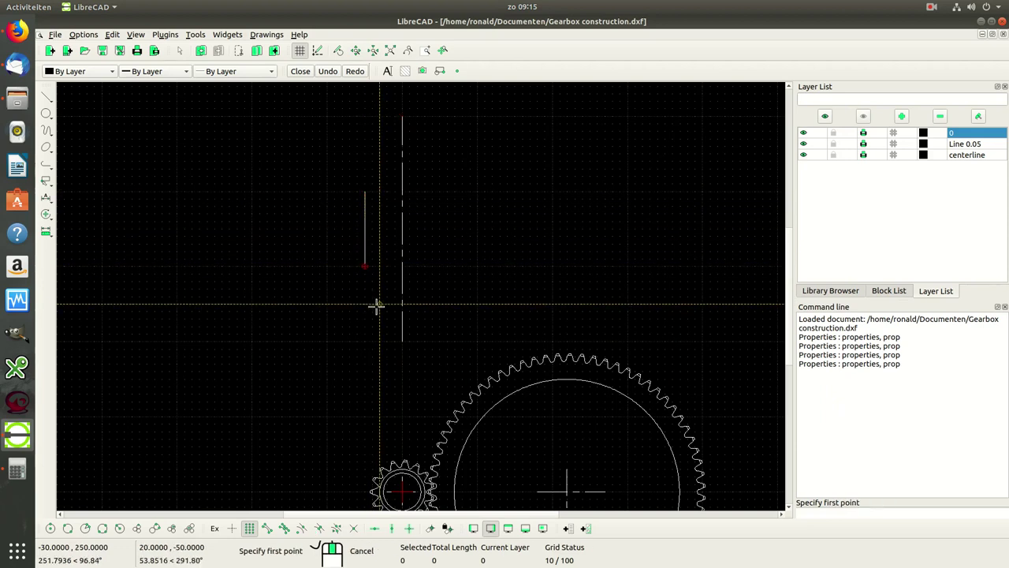
right_click(374, 310)
Step: Set the line's start and end x to -42.5, running from (-42.5, 400) to (-42.5, 300)
click(402, 329)
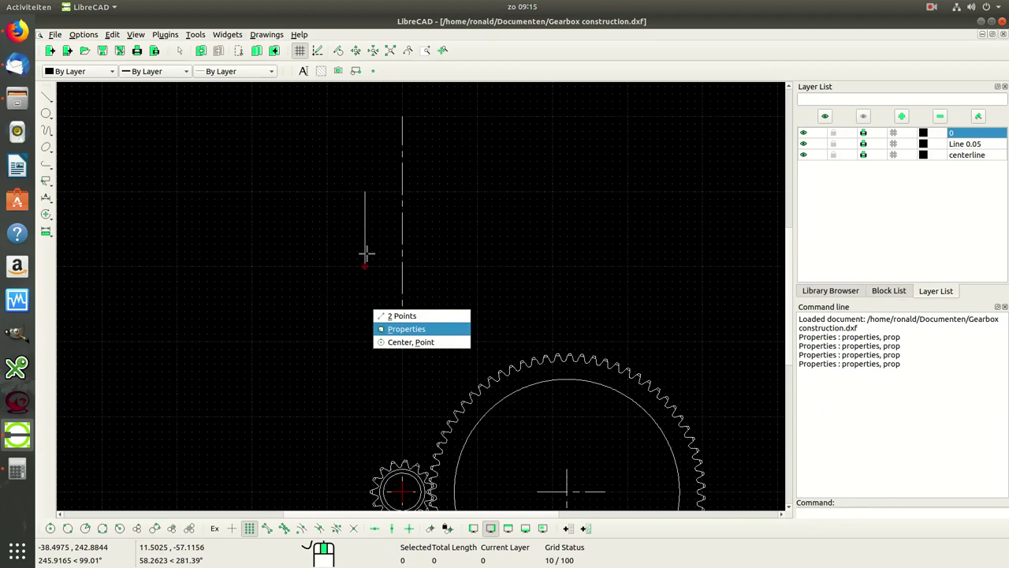
click(365, 264)
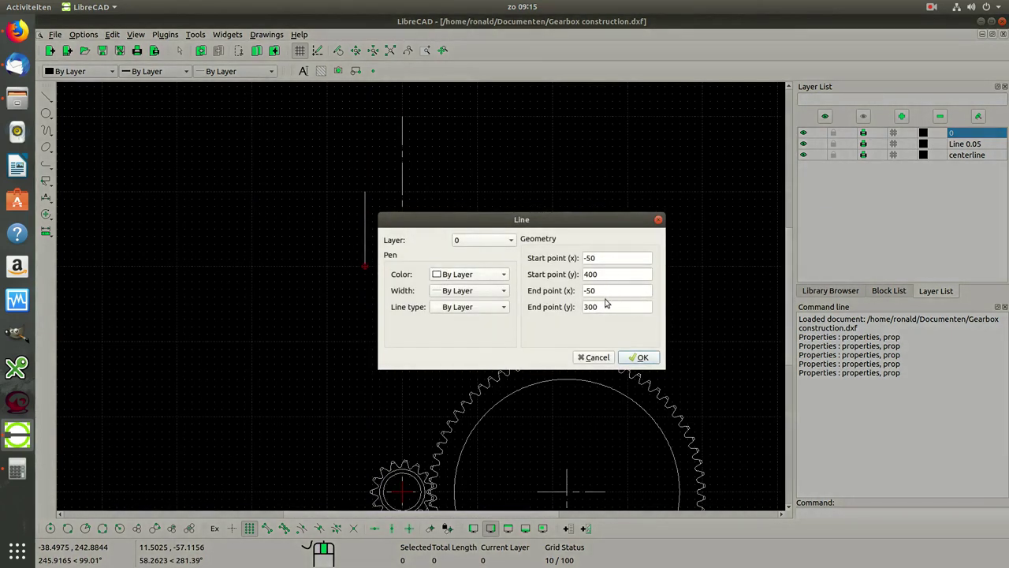
drag(592, 259, 656, 263)
click(636, 293)
text(-42.5)
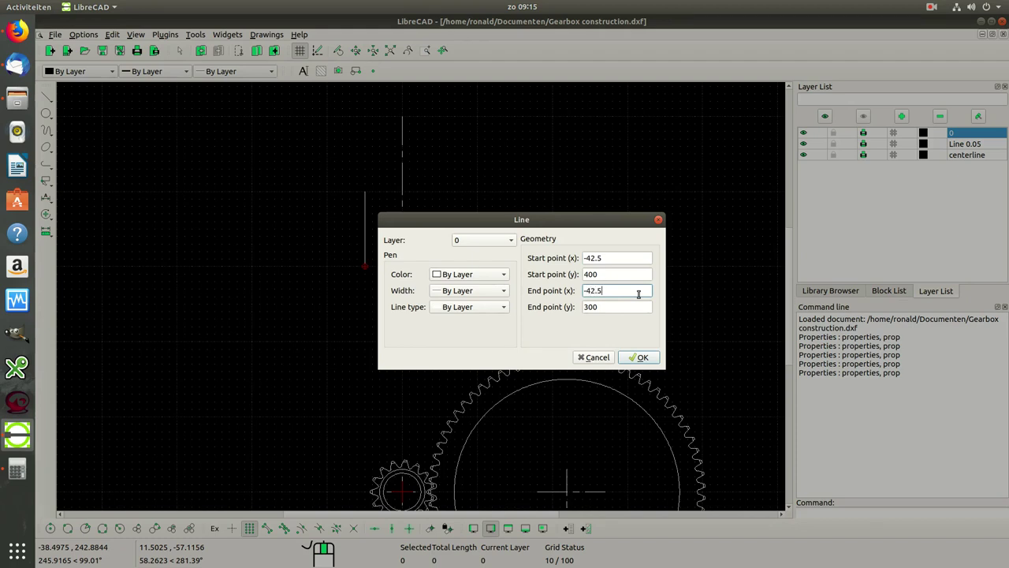
click(639, 360)
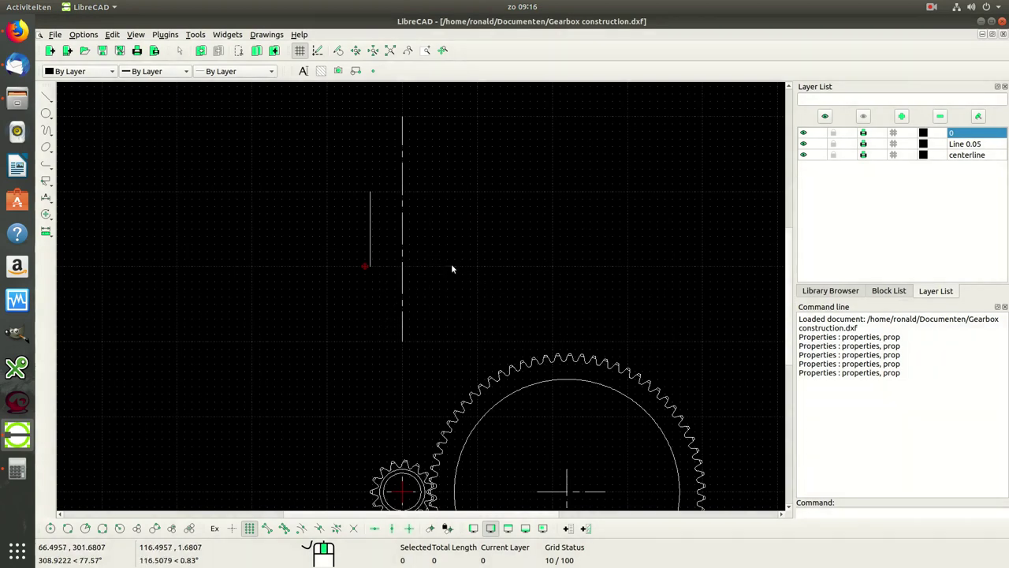
click(368, 253)
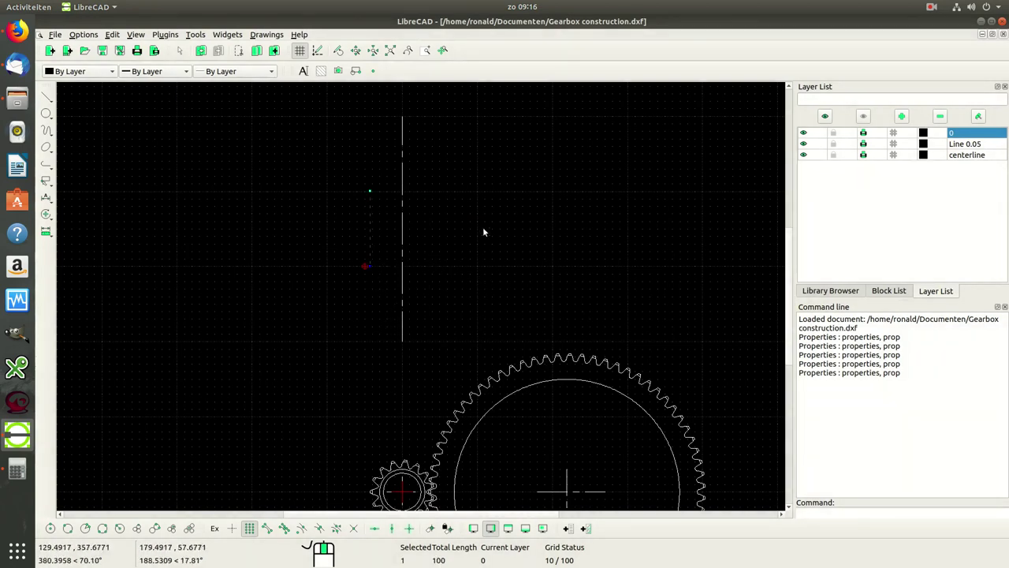
click(365, 246)
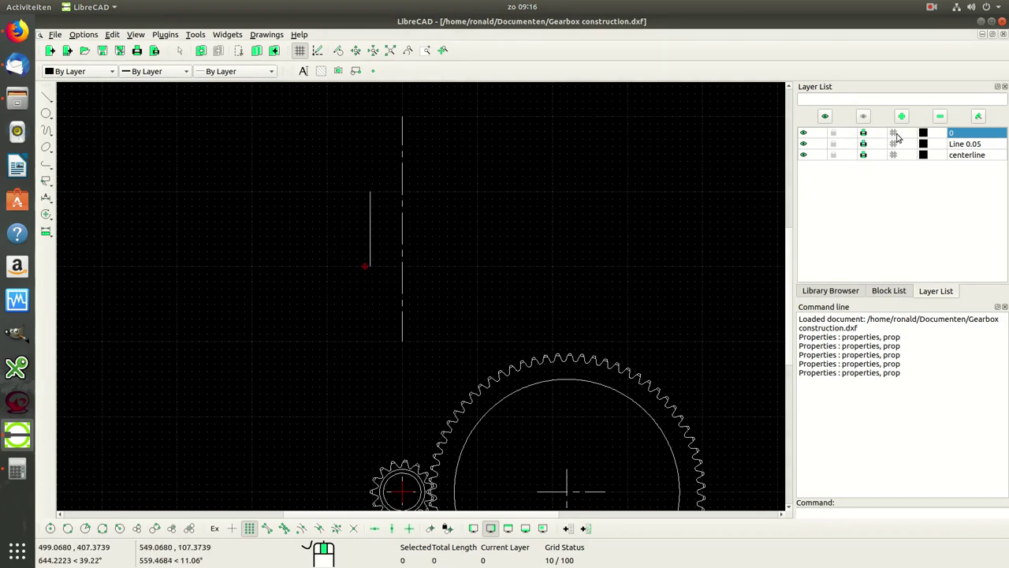
Step: Toggle layer 0's construction-line setting on and back off, leaving it unchanged
click(895, 136)
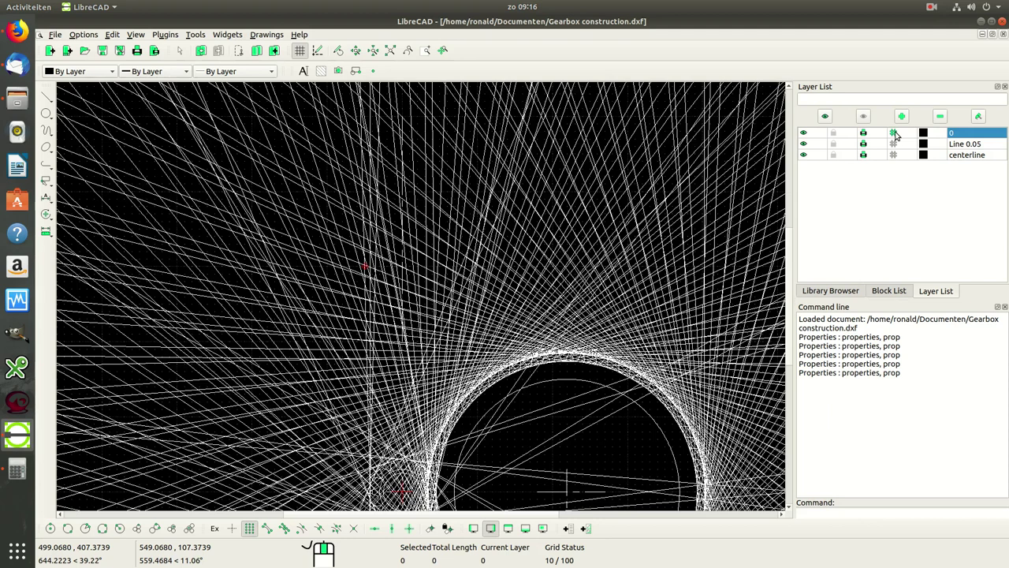
click(895, 135)
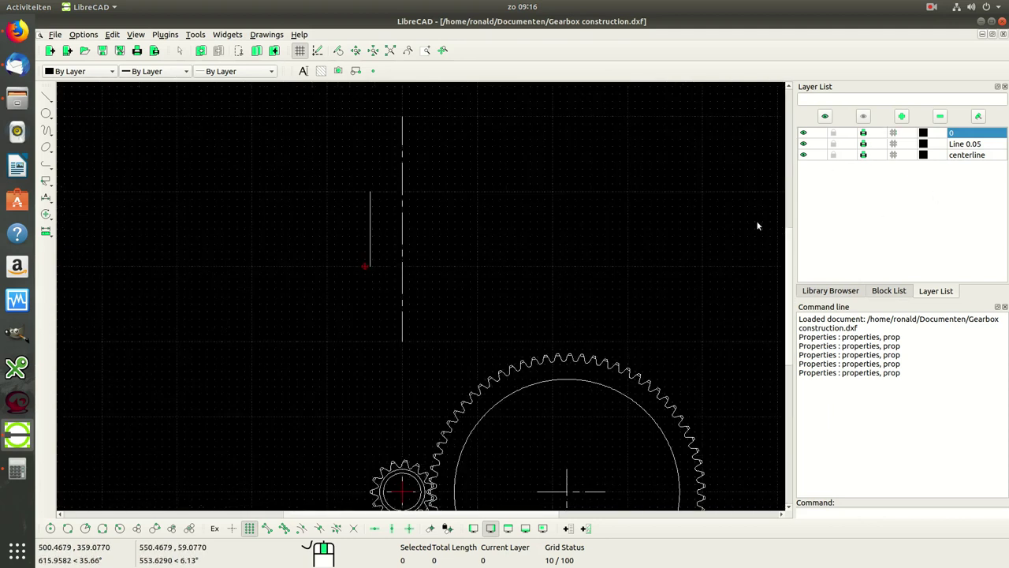
scroll(377, 261, up, 1)
scroll(380, 265, up, 2)
scroll(379, 265, down, 1)
scroll(386, 274, down, 2)
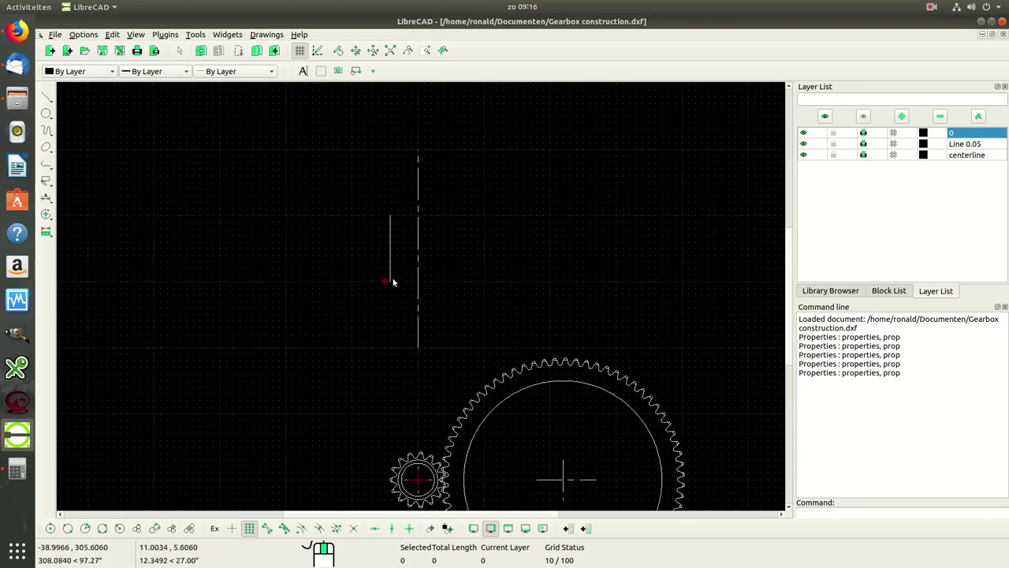
right_click(362, 332)
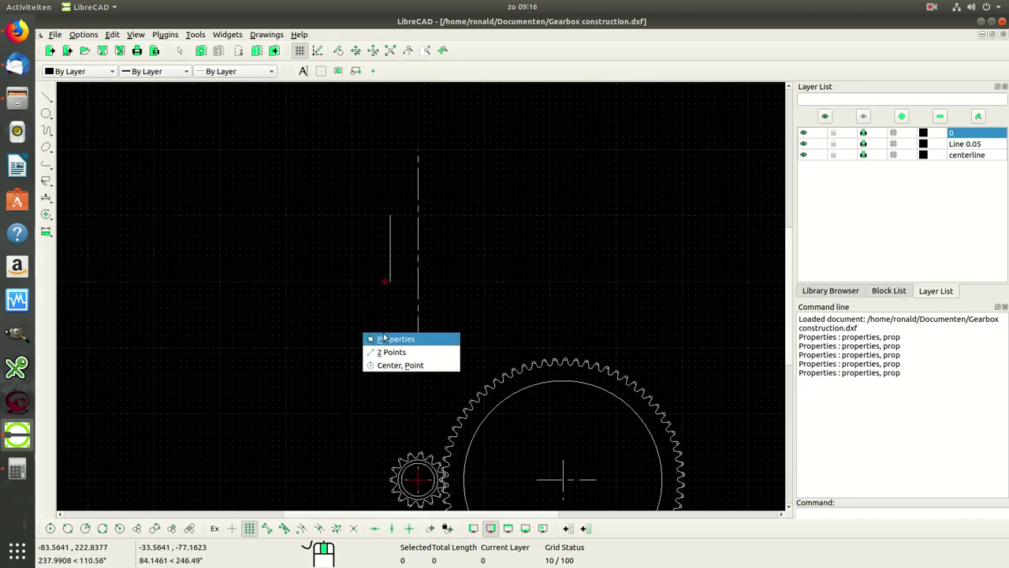
click(295, 266)
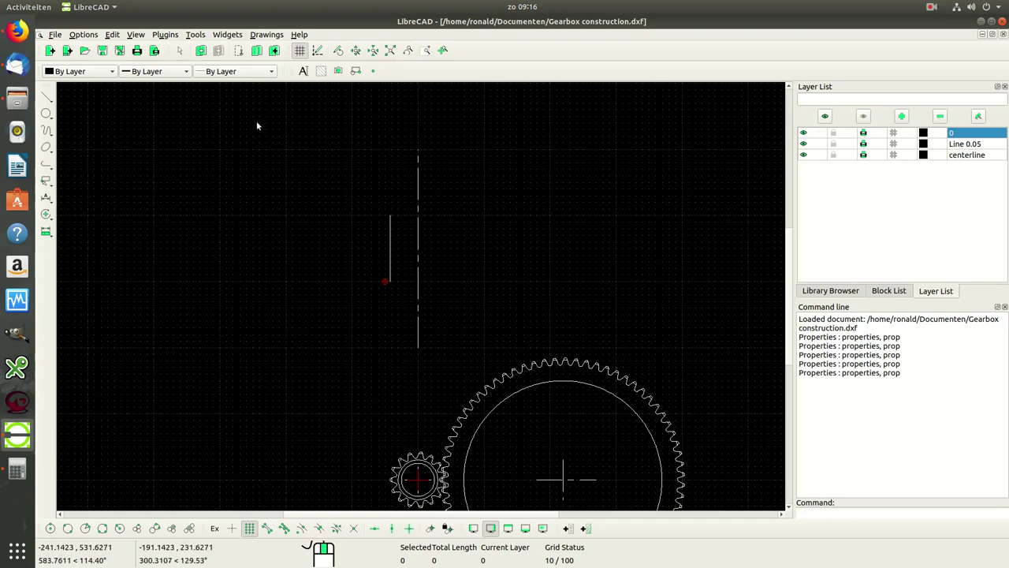
Step: Mirror the short vertical line across the centerline, keeping the original
click(194, 34)
mouse_move(211, 144)
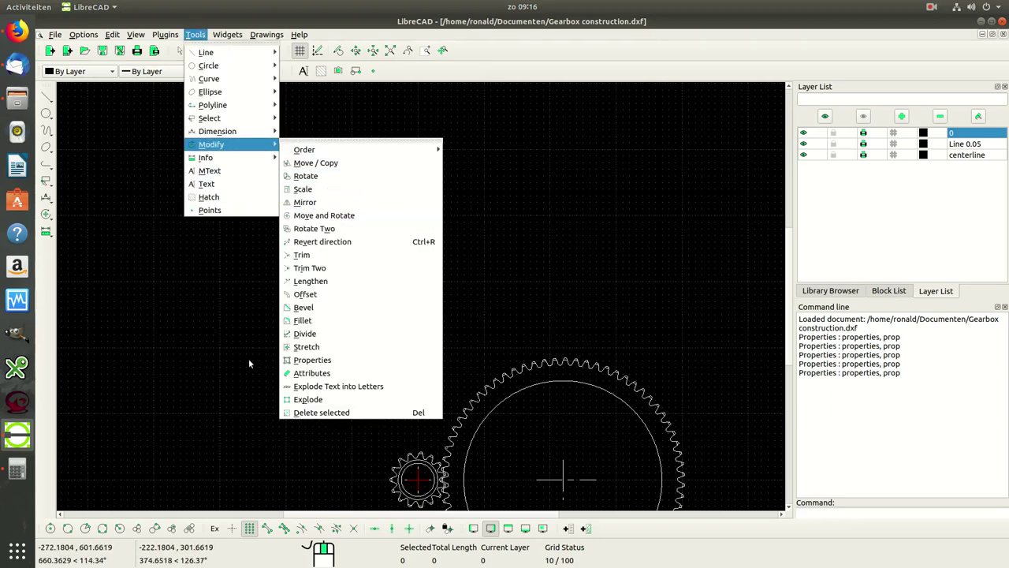
click(306, 202)
click(389, 268)
right_click(506, 256)
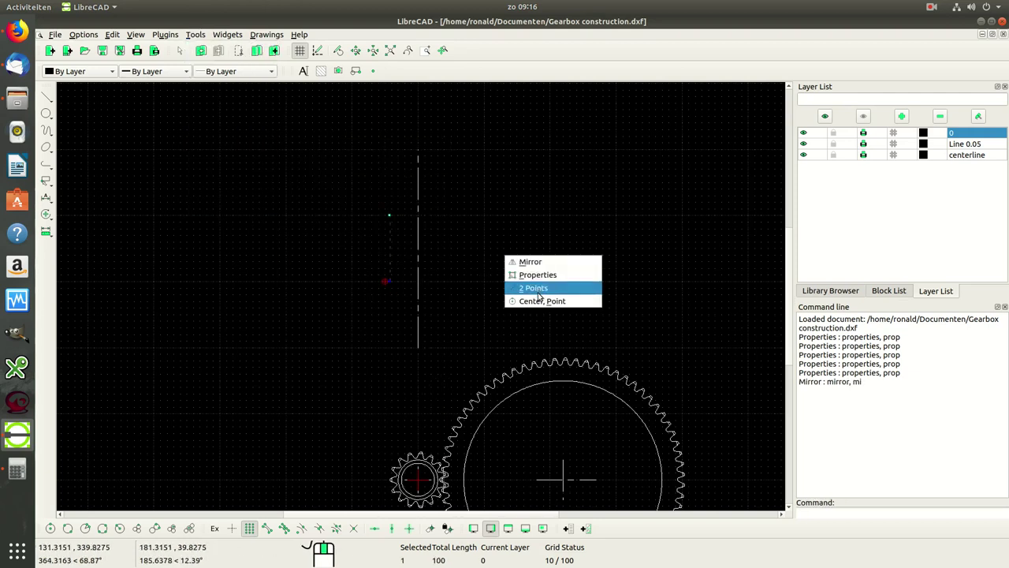
click(542, 262)
click(419, 222)
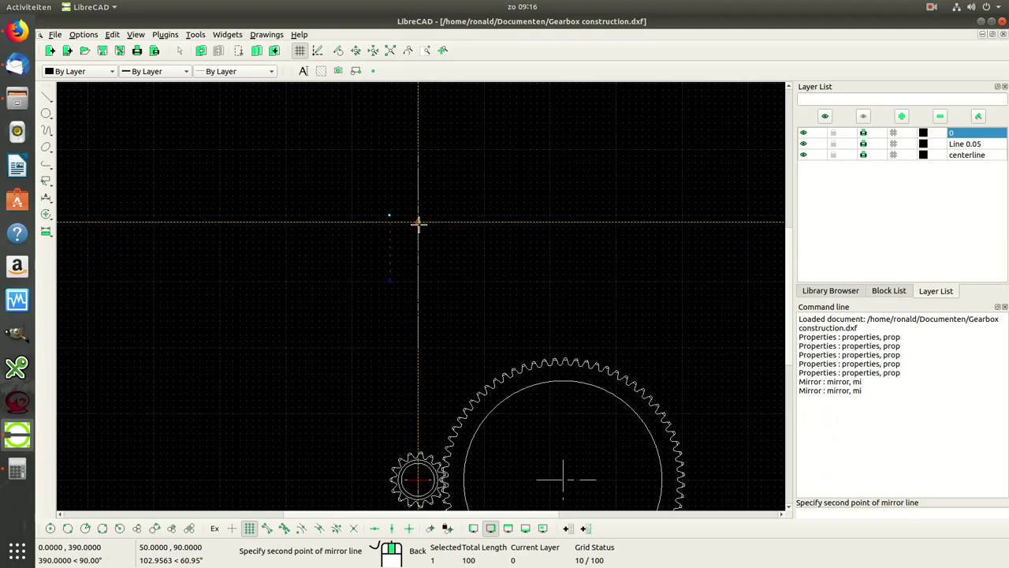
click(417, 308)
click(582, 340)
Step: Adjust the zoom and ready the two-point line tool for the next edges
scroll(428, 265, up, 1)
scroll(418, 292, up, 1)
scroll(394, 351, down, 2)
scroll(384, 378, up, 1)
scroll(392, 216, up, 2)
scroll(395, 217, up, 1)
scroll(394, 216, up, 1)
click(45, 95)
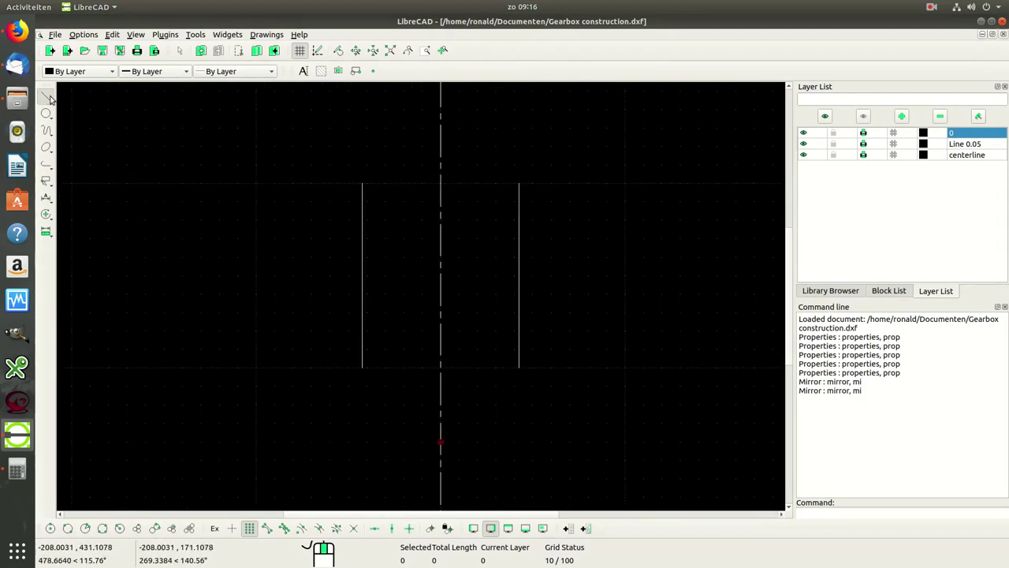
click(63, 98)
Step: Draw a horizontal bottom edge across the two shaft lines
click(552, 183)
right_click(552, 178)
click(348, 368)
click(539, 369)
right_click(552, 386)
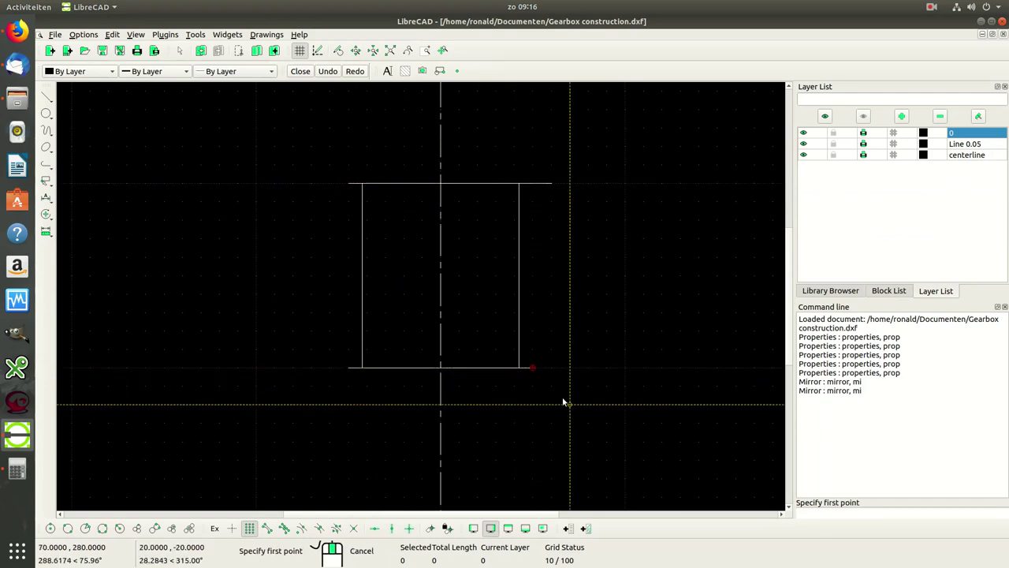
right_click(565, 399)
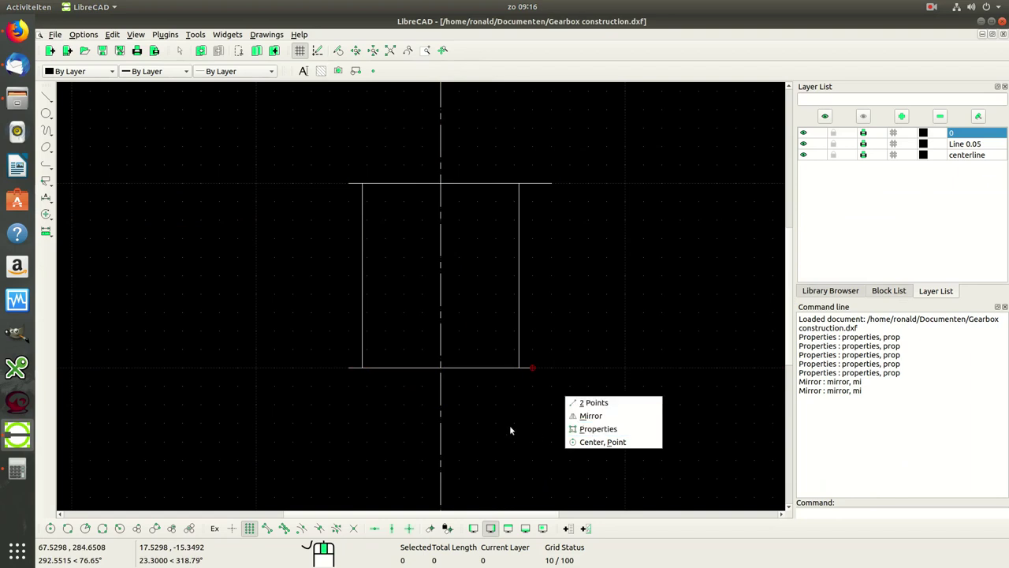
Step: Trim the overhanging ends of the top and bottom edges flush with the sides
click(195, 35)
click(196, 35)
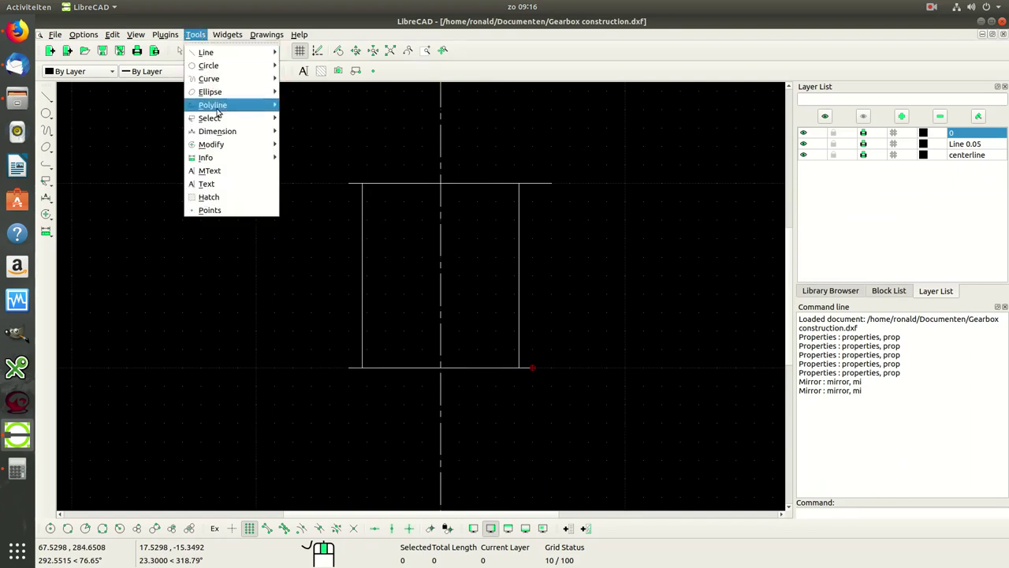
mouse_move(211, 144)
key(Return)
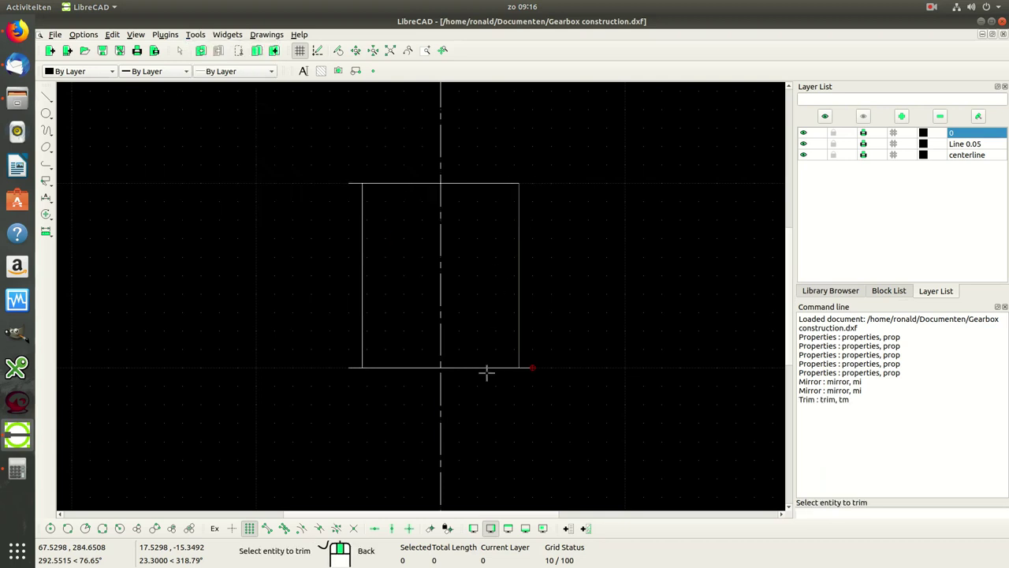
click(478, 362)
click(363, 295)
click(381, 186)
click(387, 369)
Step: Review the closed rectangle and pick the two-point line tool
scroll(396, 276, up, 1)
scroll(414, 259, down, 2)
scroll(374, 198, up, 1)
scroll(388, 213, up, 3)
scroll(396, 239, down, 3)
scroll(491, 328, down, 4)
scroll(465, 355, down, 3)
scroll(449, 371, up, 1)
scroll(450, 363, up, 1)
scroll(449, 363, up, 2)
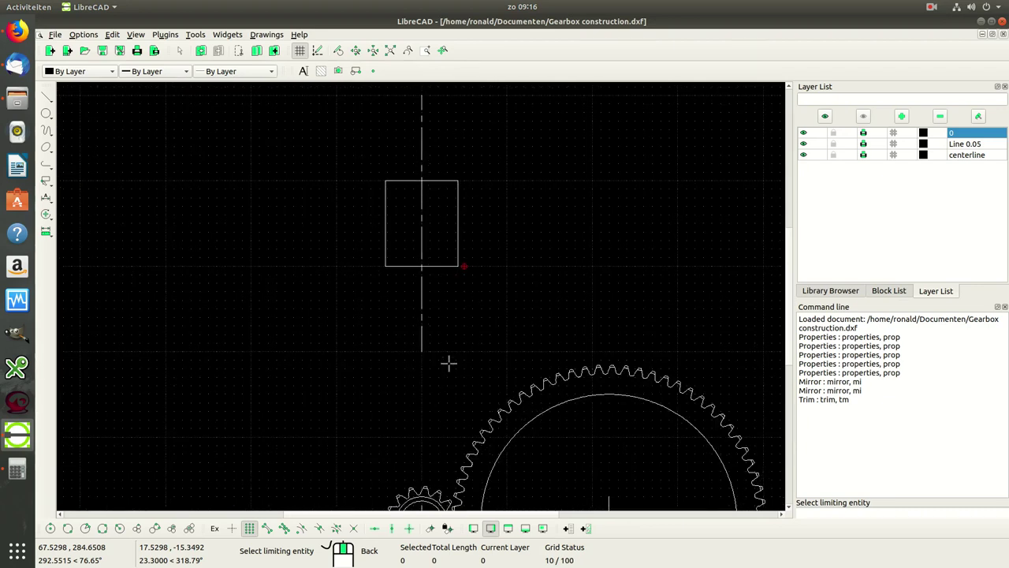
scroll(449, 363, up, 1)
scroll(406, 343, down, 2)
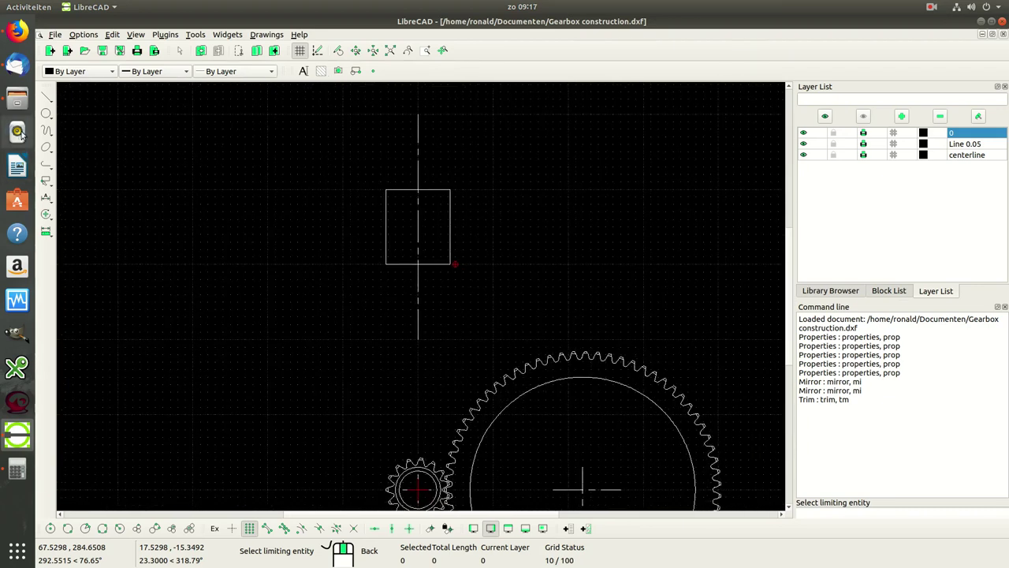
click(47, 96)
click(68, 92)
scroll(374, 265, up, 2)
scroll(448, 279, up, 1)
Step: Draw a shoulder outline hanging from the rectangle's bottom edge
scroll(364, 271, up, 2)
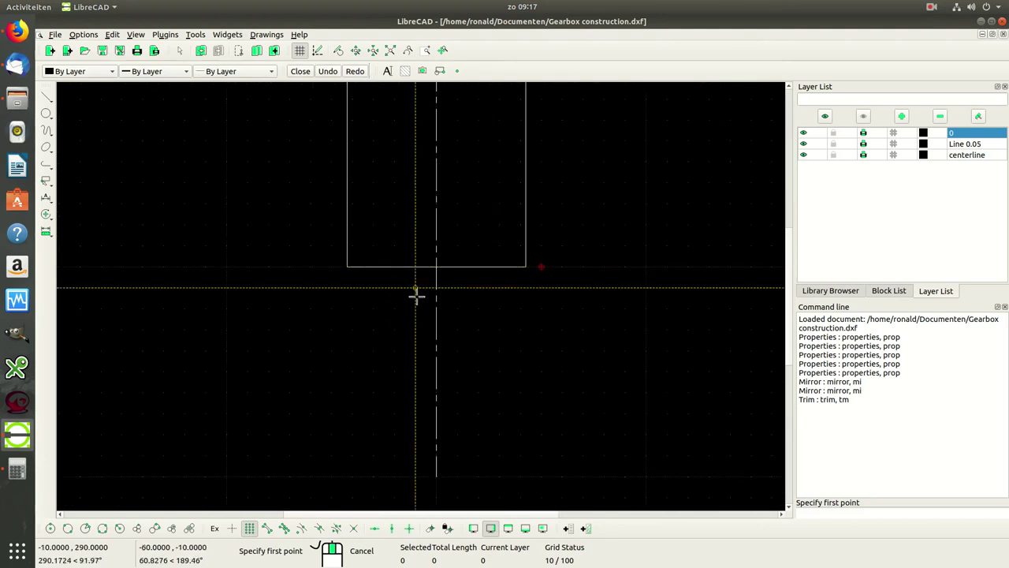
scroll(385, 275, up, 1)
scroll(386, 275, up, 1)
scroll(385, 275, up, 2)
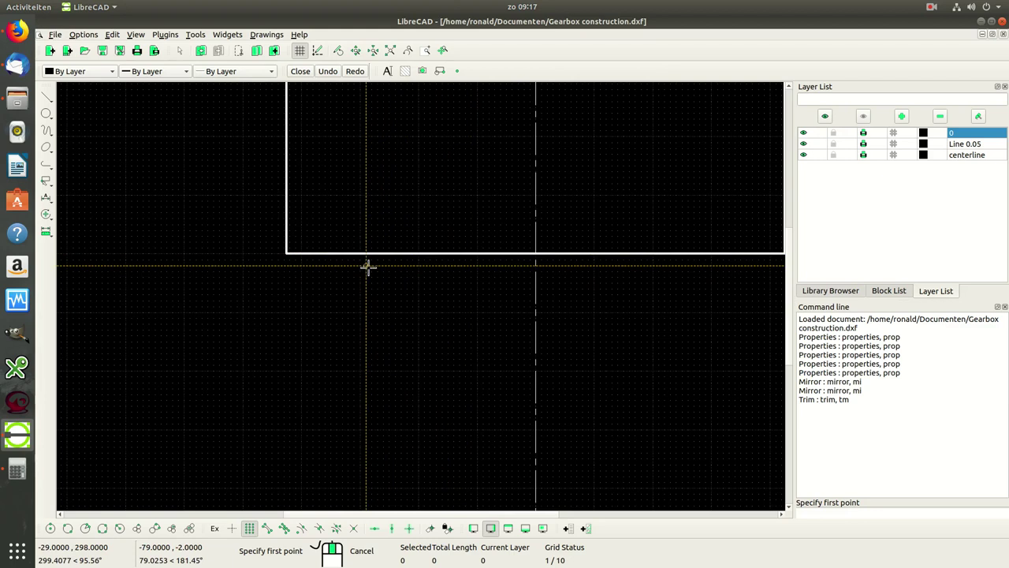
click(360, 254)
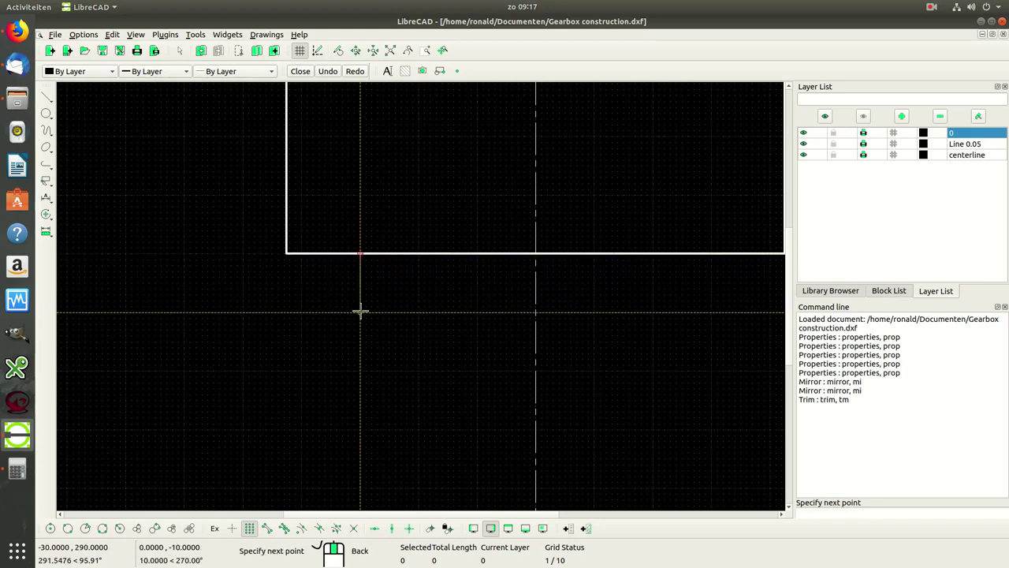
click(360, 311)
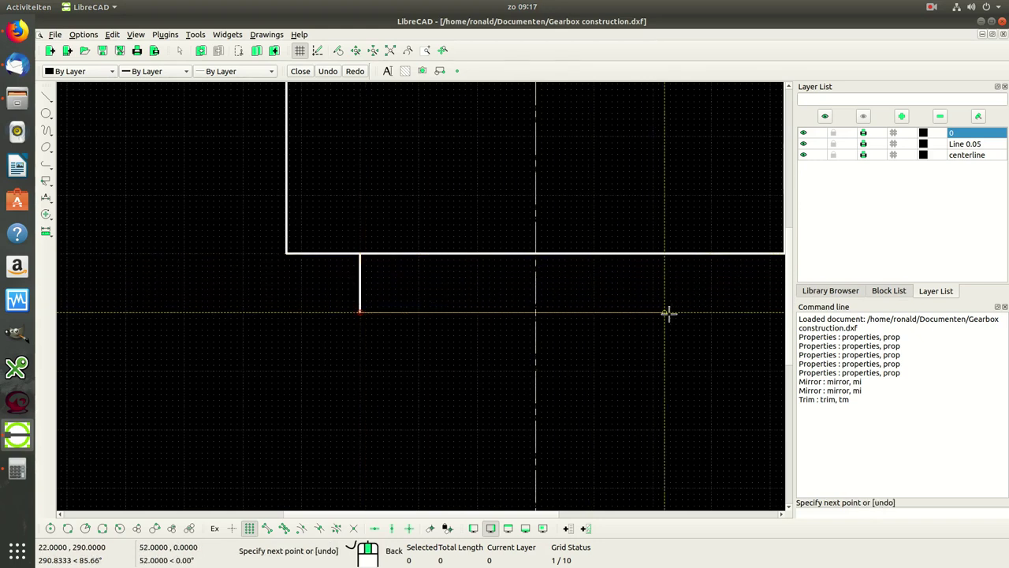
click(710, 311)
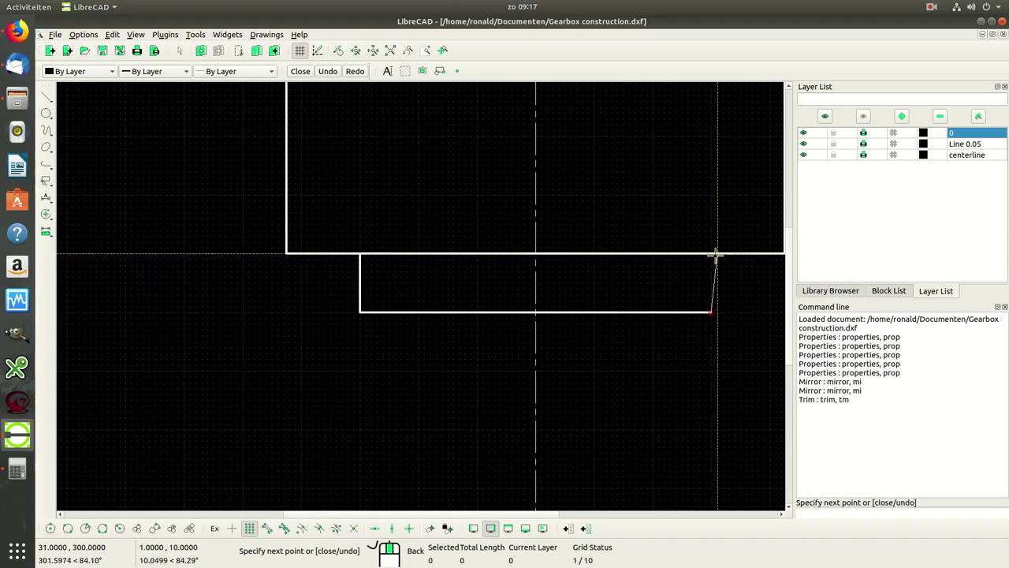
click(712, 253)
right_click(712, 253)
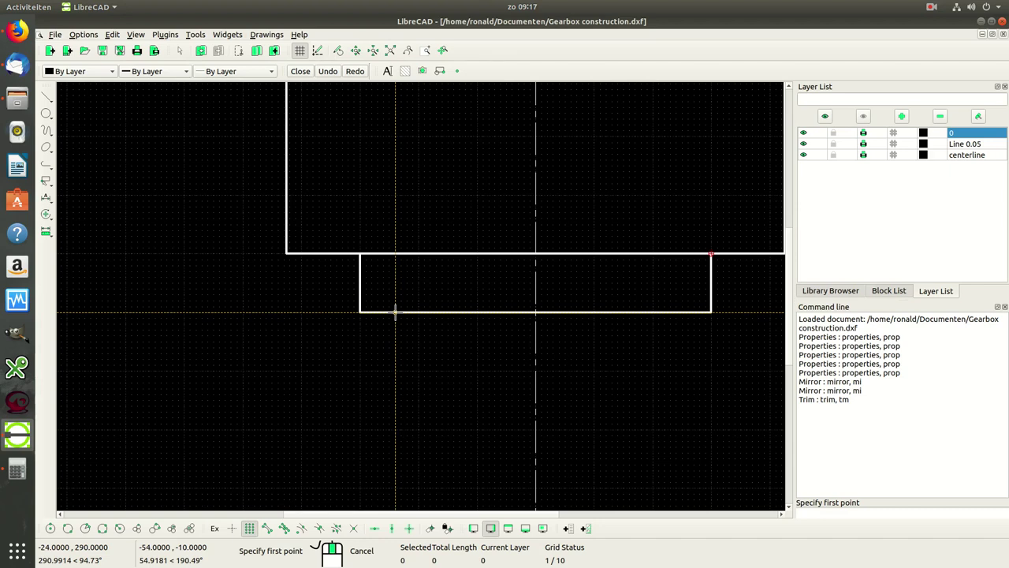
Step: Draw a narrower, longer shaft outline below the shoulder
click(395, 312)
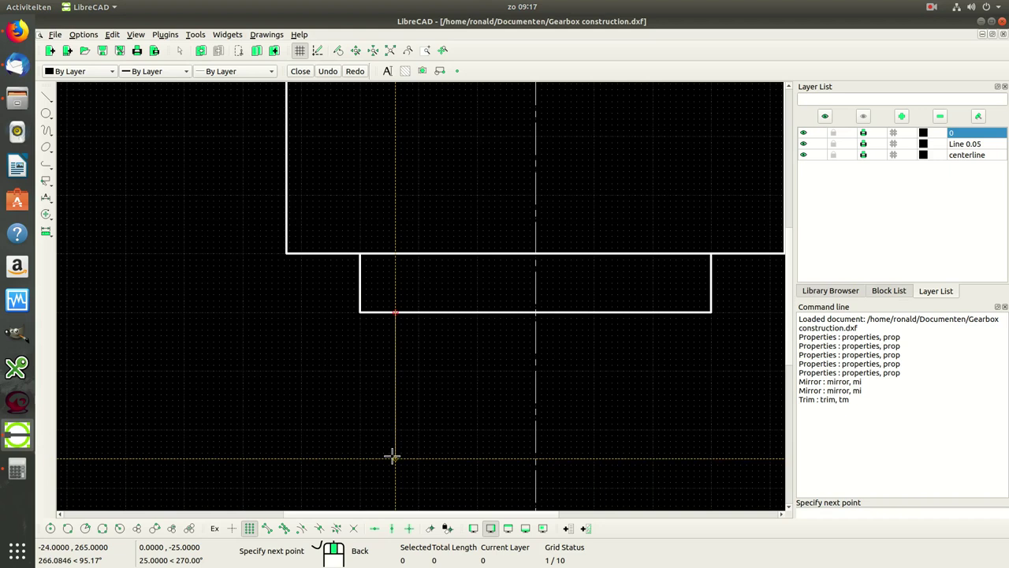
click(393, 457)
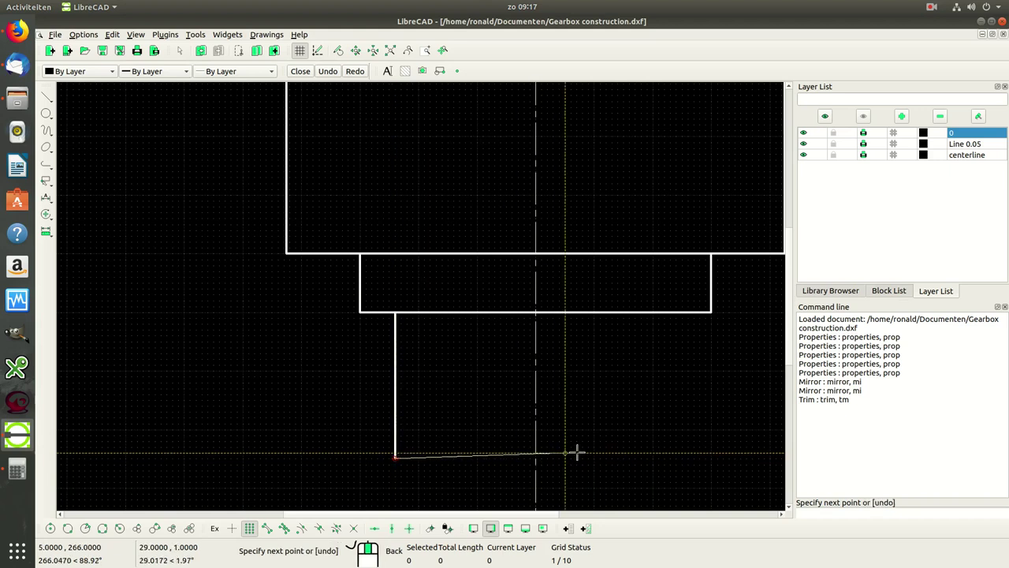
click(682, 457)
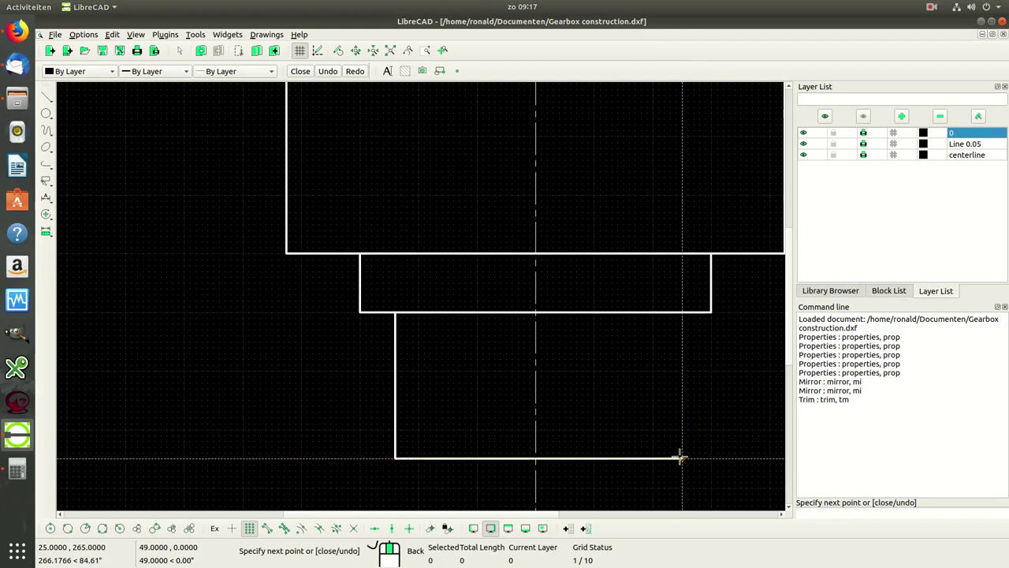
click(682, 312)
right_click(681, 313)
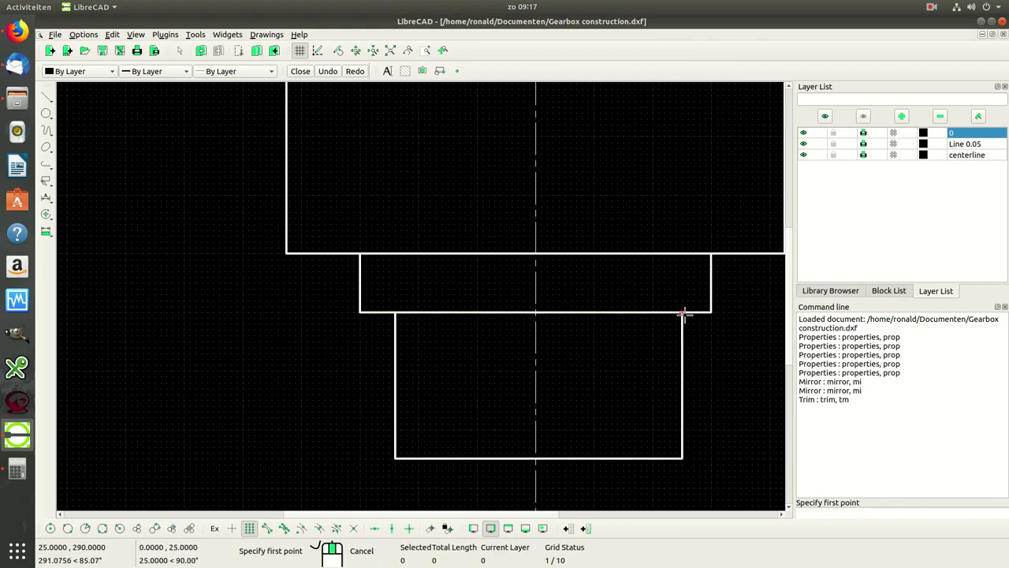
right_click(721, 374)
scroll(710, 383, down, 3)
scroll(631, 383, down, 4)
scroll(544, 371, down, 3)
Step: Select the stepped shoulder and shaft lines below the rectangle
scroll(531, 354, up, 2)
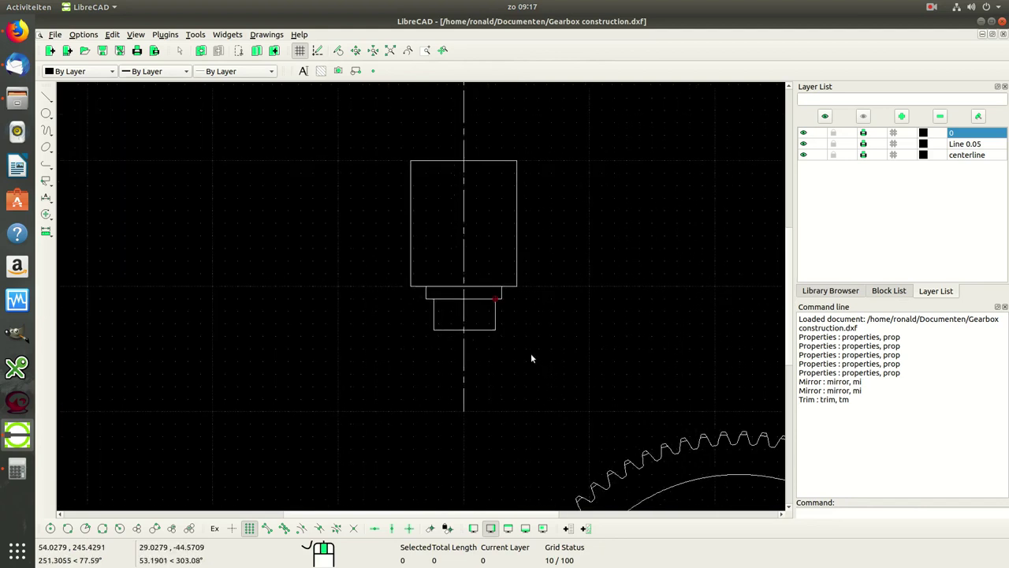
scroll(489, 331, up, 1)
scroll(442, 319, up, 2)
scroll(451, 347, down, 5)
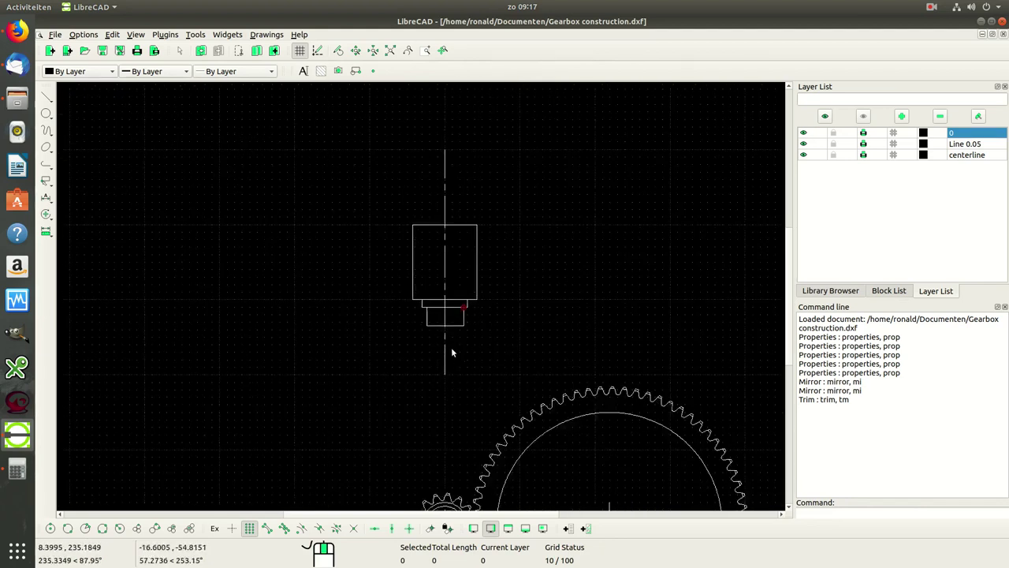
scroll(451, 347, down, 1)
scroll(453, 253, up, 2)
scroll(467, 204, up, 1)
scroll(465, 205, down, 3)
scroll(441, 212, up, 3)
scroll(410, 220, up, 2)
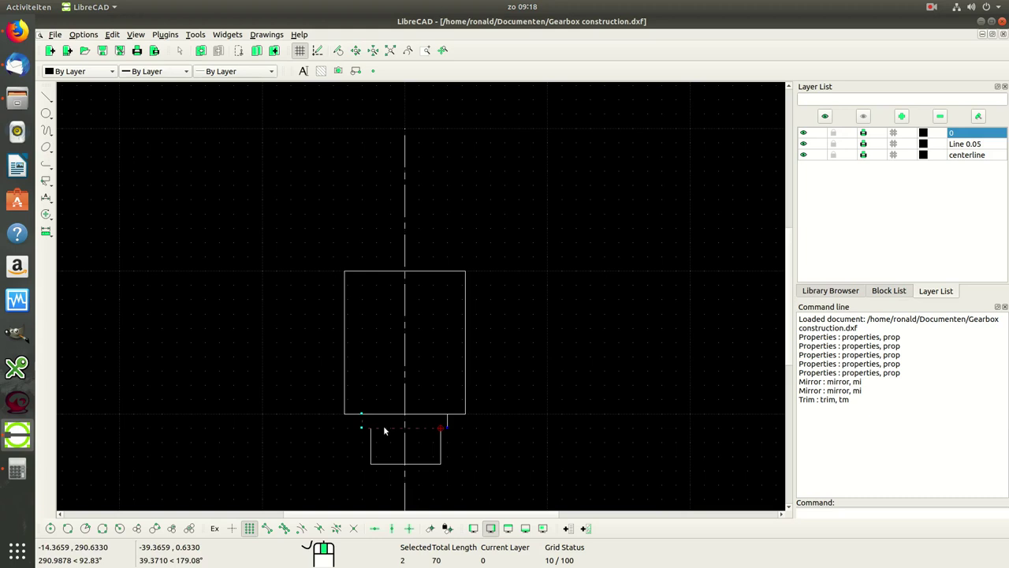
click(371, 449)
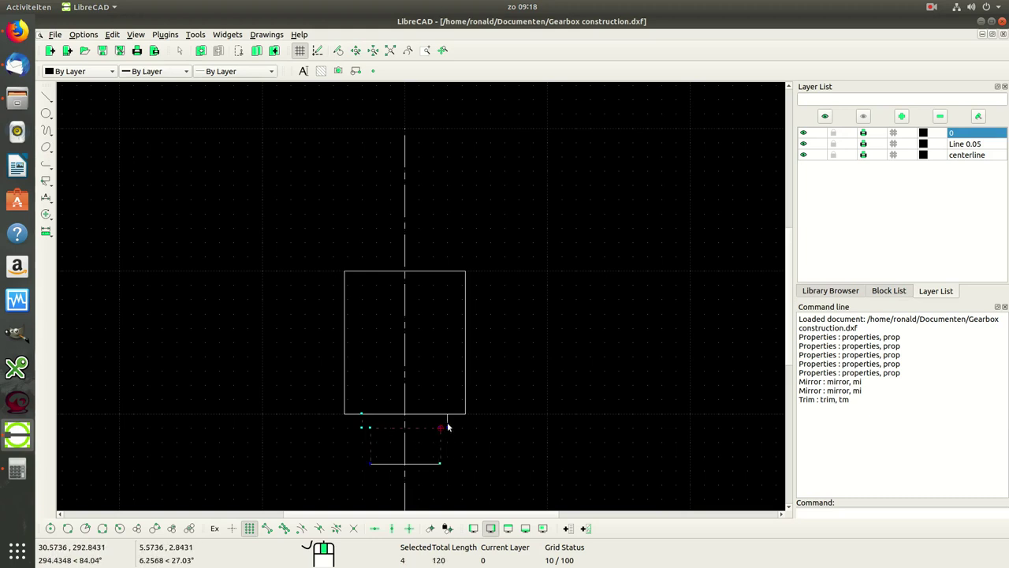
Step: Mirror them about a horizontal line through the rectangle centre, keeping the originals
right_click(563, 421)
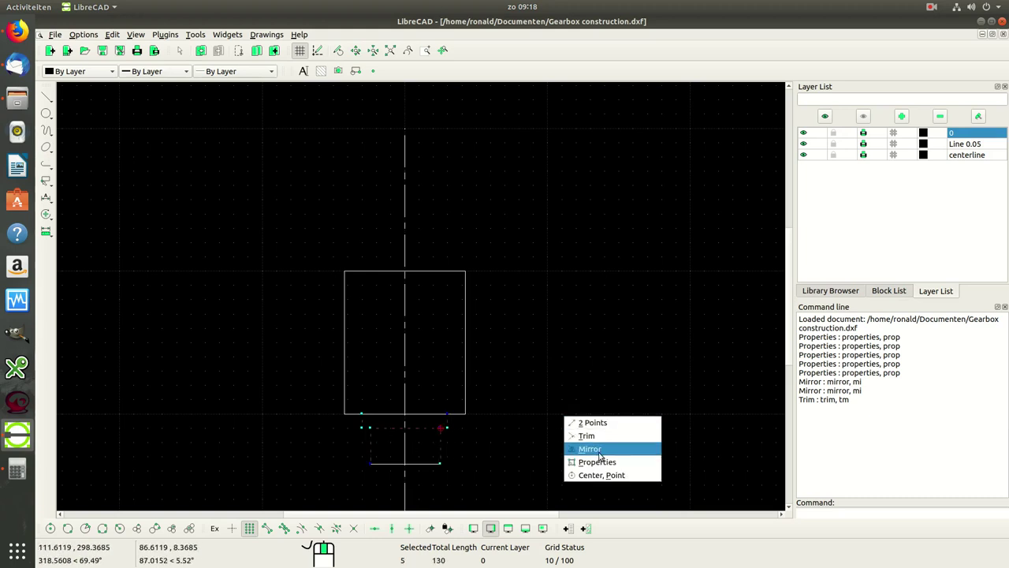
click(590, 449)
click(404, 343)
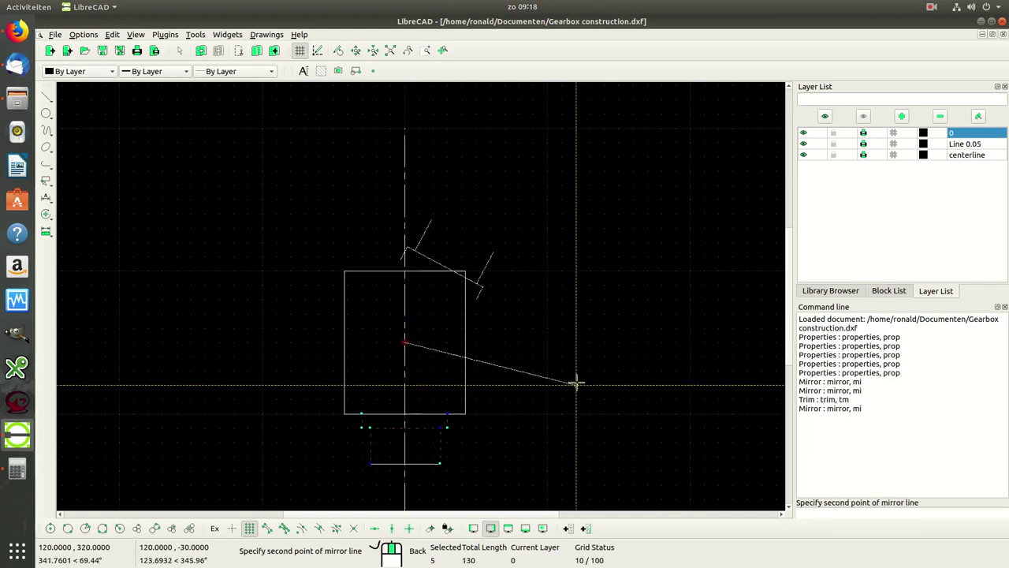
click(591, 339)
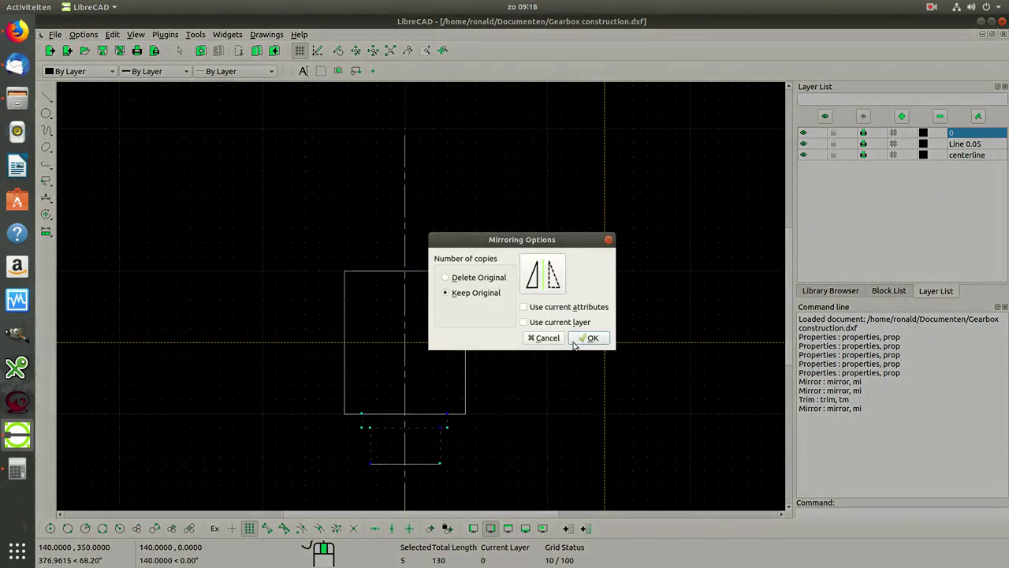
key(Return)
scroll(441, 218, up, 1)
scroll(442, 218, up, 2)
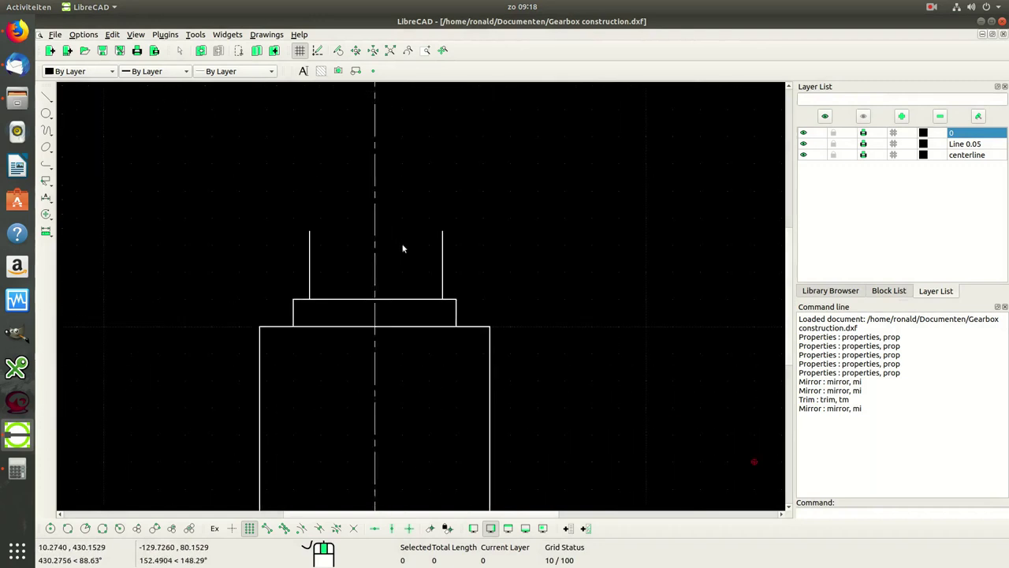
Step: Draw a line from the top of the shaft's left side across to the right
click(46, 95)
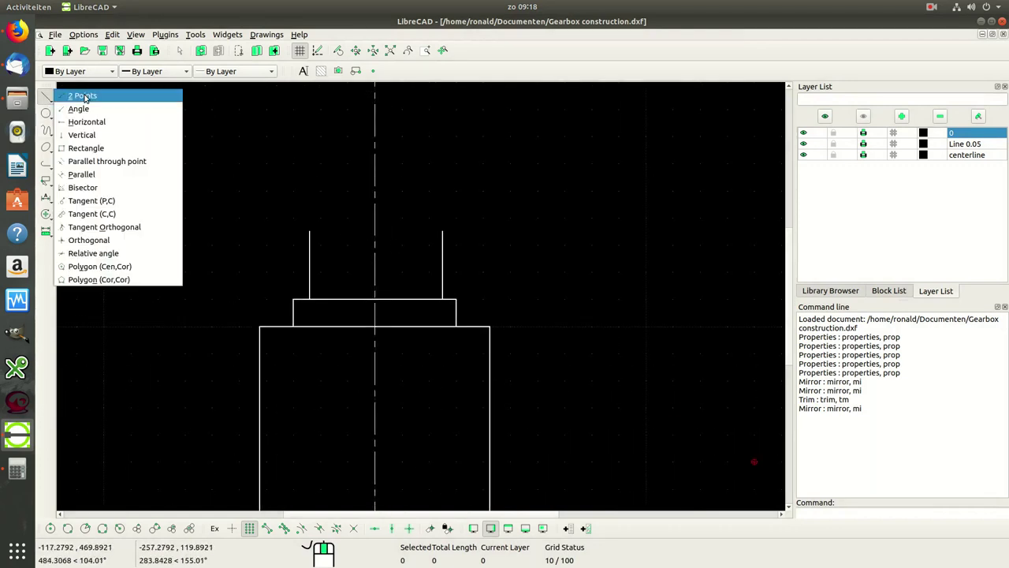
click(87, 93)
scroll(320, 241, up, 2)
scroll(330, 247, up, 4)
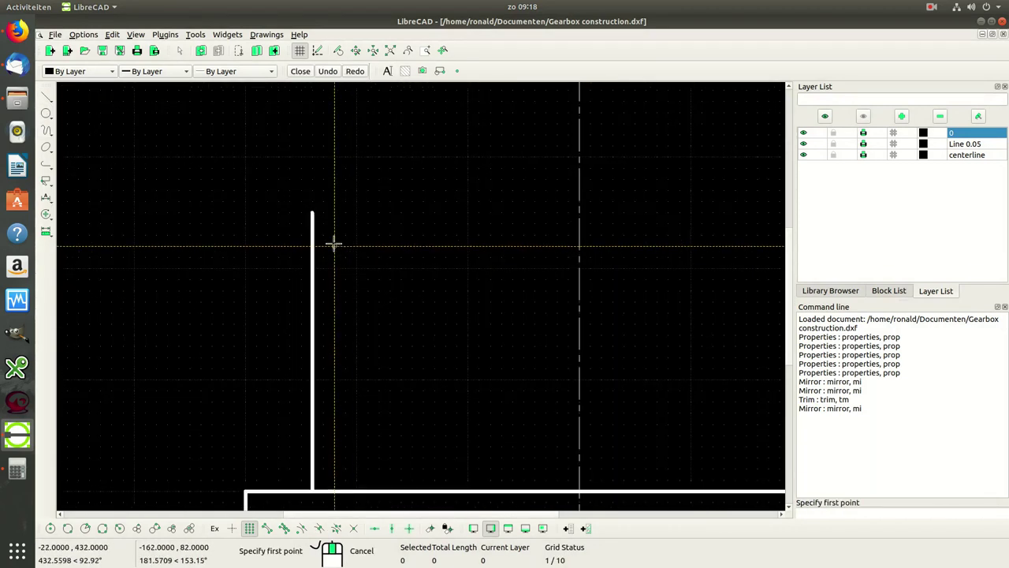
click(312, 212)
scroll(485, 284, down, 2)
scroll(694, 244, up, 2)
scroll(691, 232, up, 1)
click(700, 239)
right_click(700, 238)
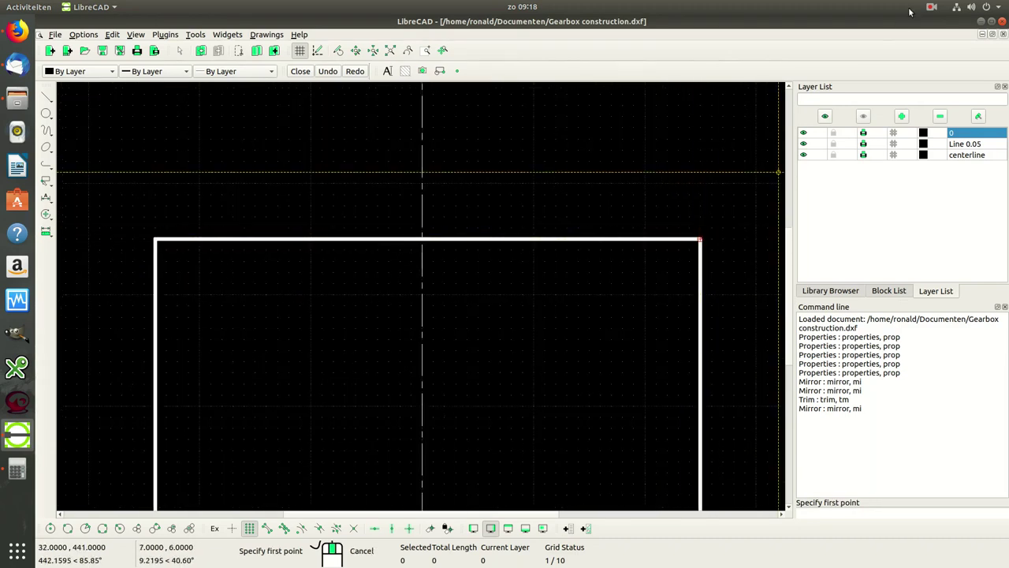
Step: Start a new line at the upper step's top-left corner, restricted to vertical
click(951, 11)
scroll(519, 249, down, 2)
scroll(432, 246, down, 3)
scroll(391, 246, up, 4)
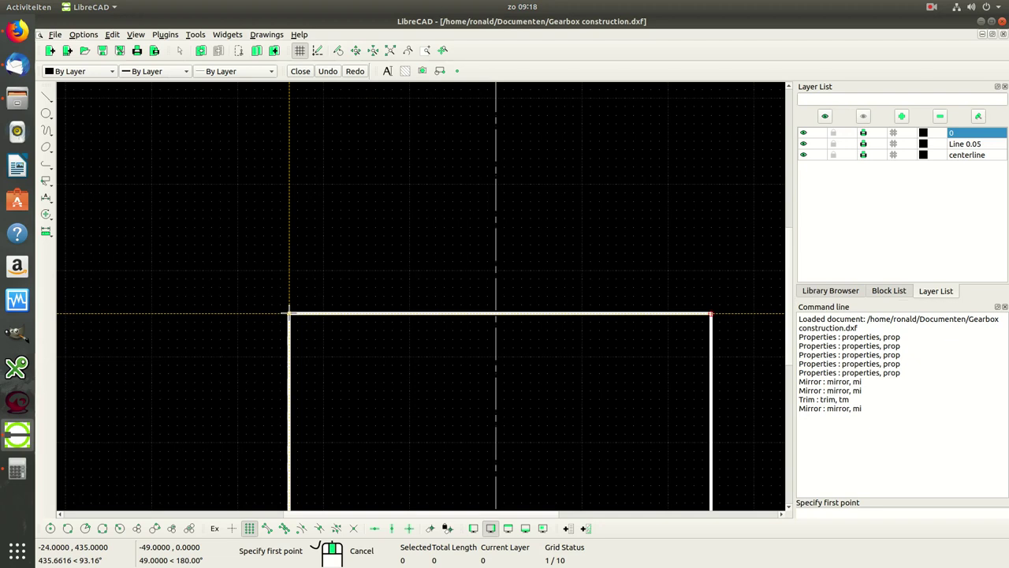
click(288, 313)
scroll(345, 252, down, 4)
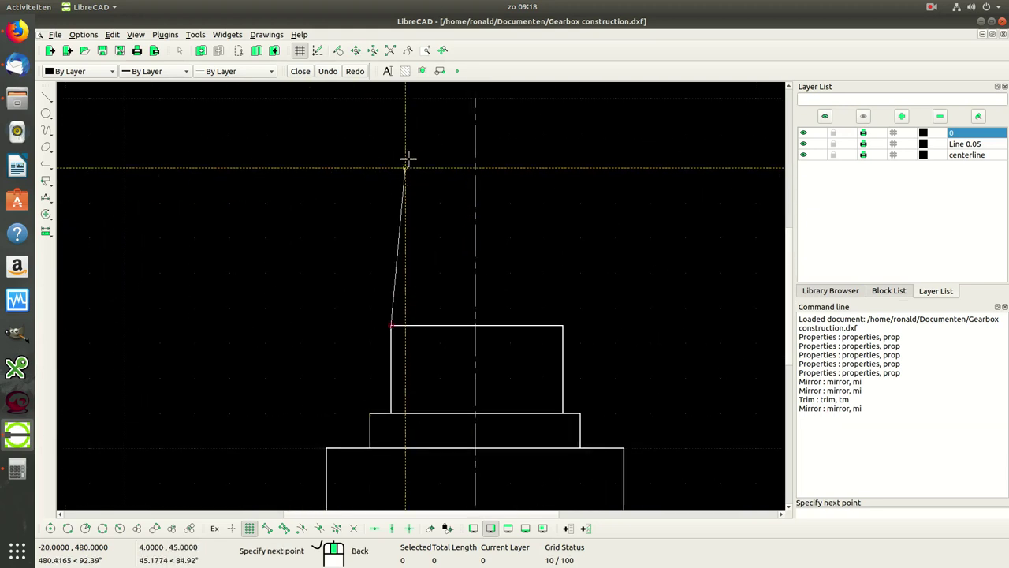
scroll(402, 142, up, 2)
scroll(396, 127, up, 2)
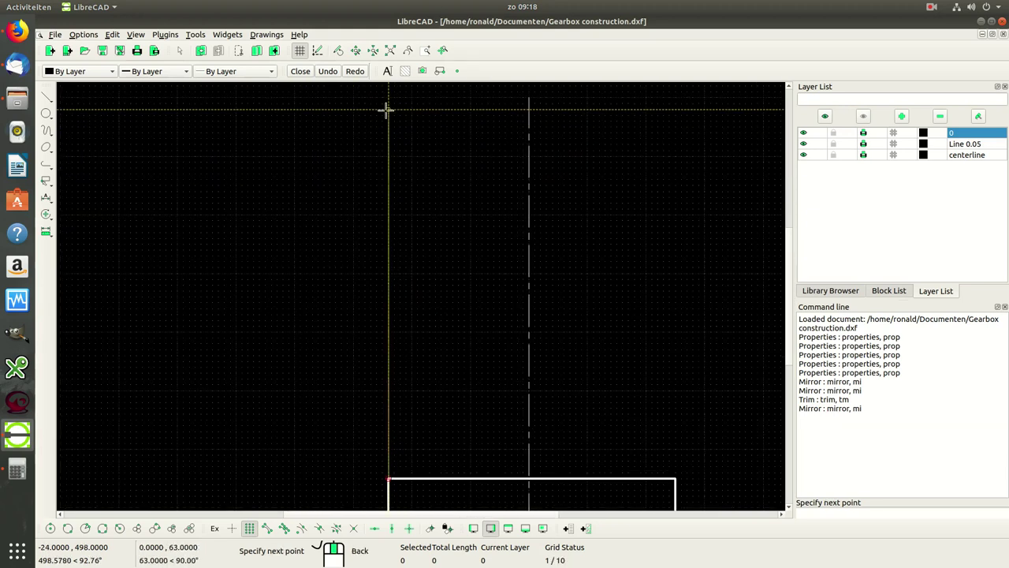
scroll(390, 116, down, 2)
scroll(378, 173, down, 2)
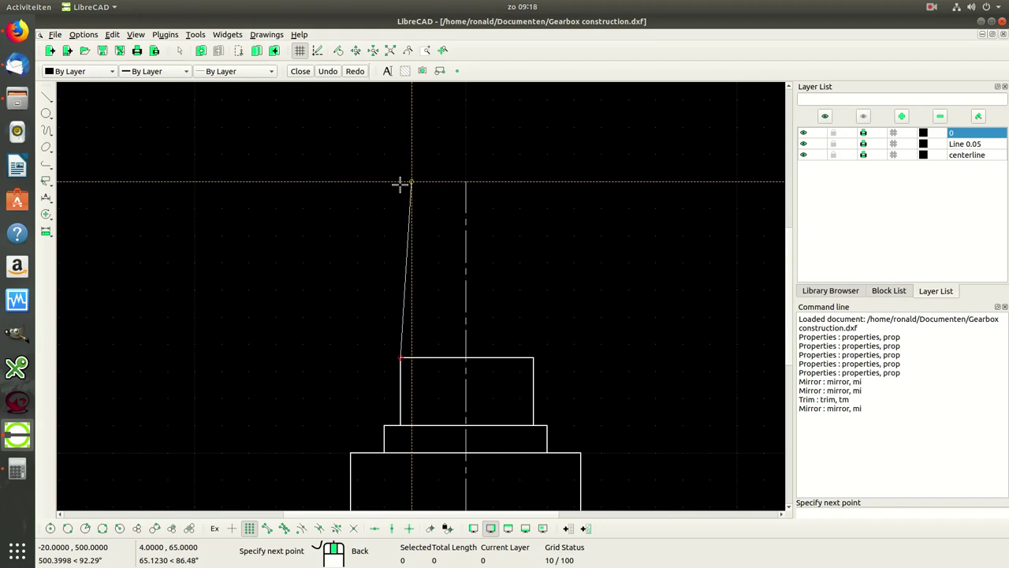
scroll(399, 197, up, 1)
scroll(403, 198, up, 1)
scroll(399, 196, up, 2)
scroll(394, 194, down, 4)
scroll(410, 236, down, 3)
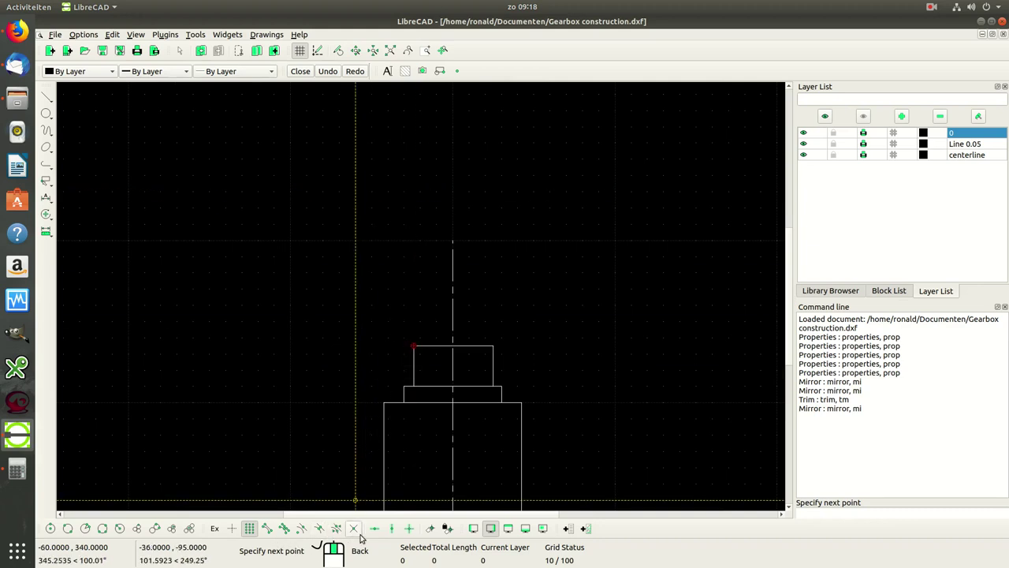
click(392, 529)
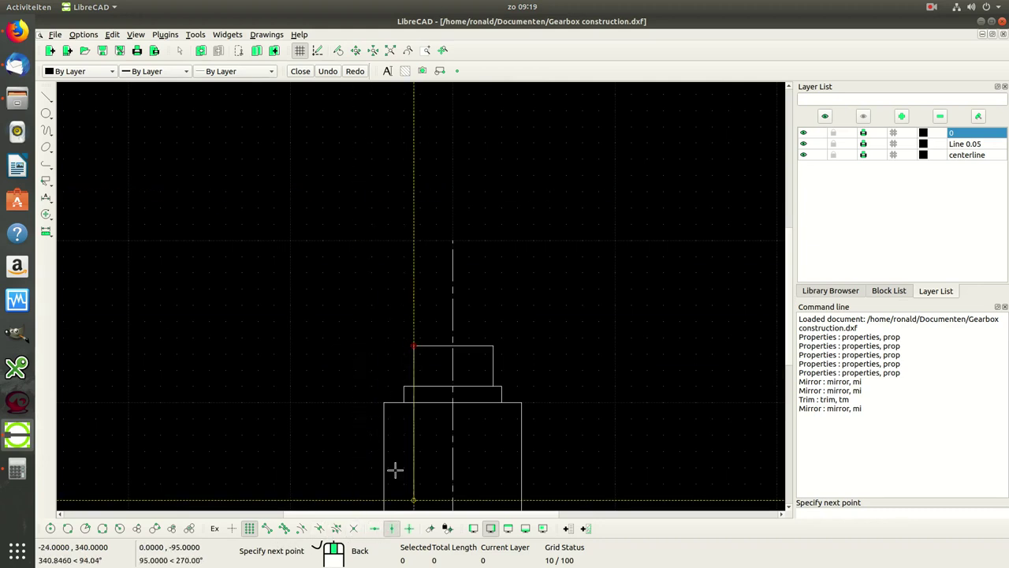
scroll(426, 260, down, 3)
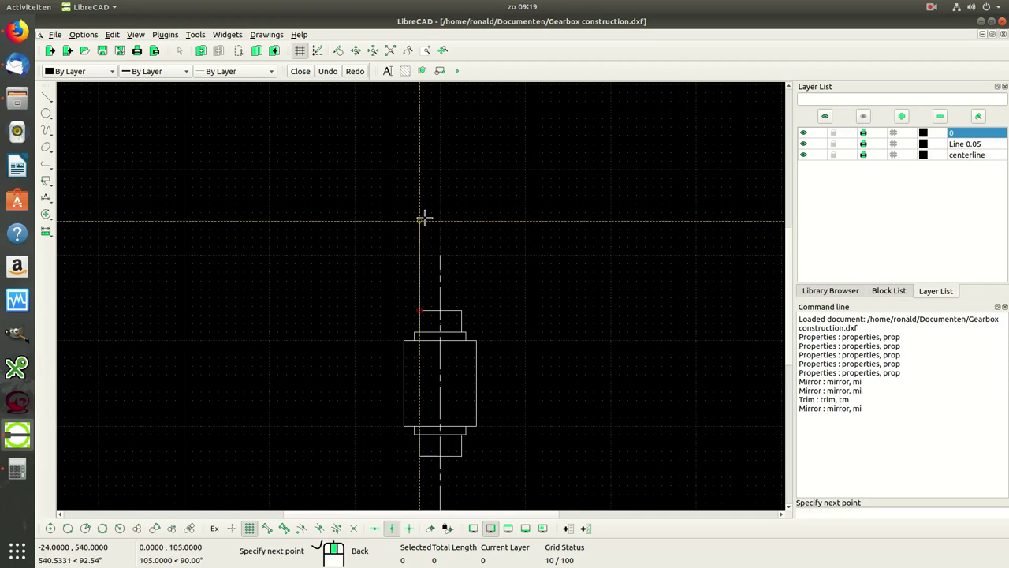
Step: End the vertical line above the shaft top and mirror it about the centerline, keeping the original
click(419, 212)
right_click(439, 241)
right_click(439, 242)
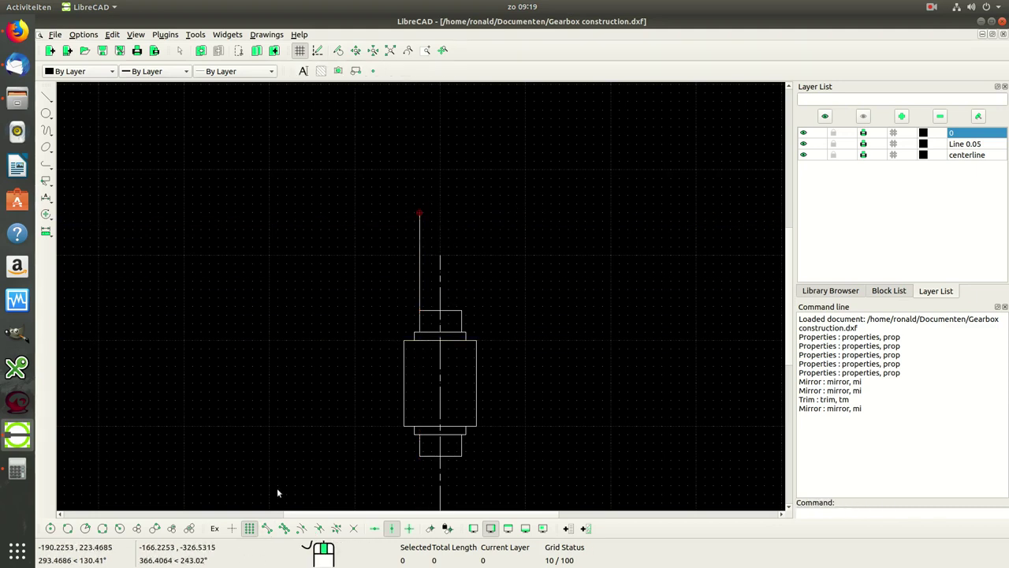
click(418, 285)
right_click(517, 287)
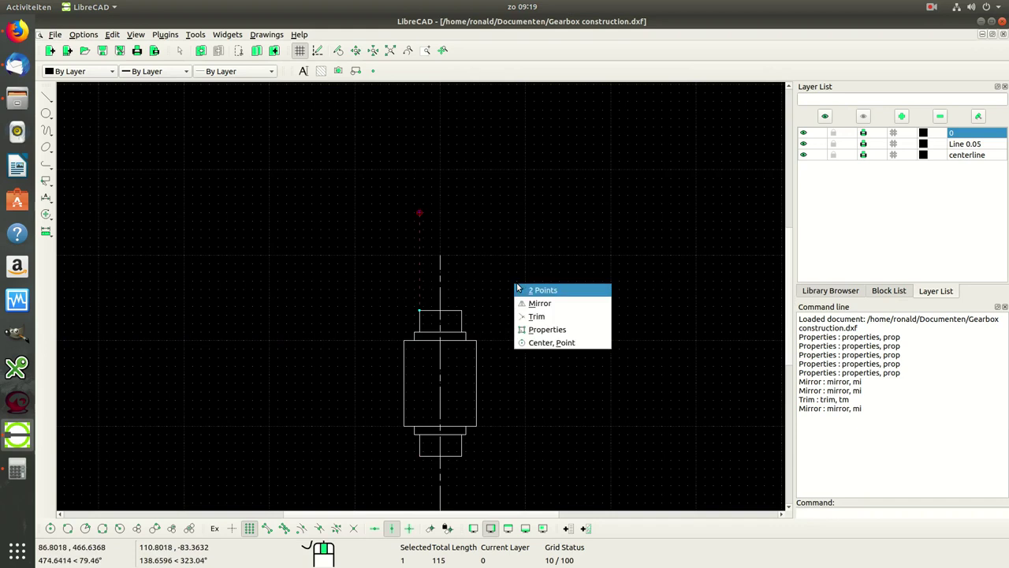
click(540, 303)
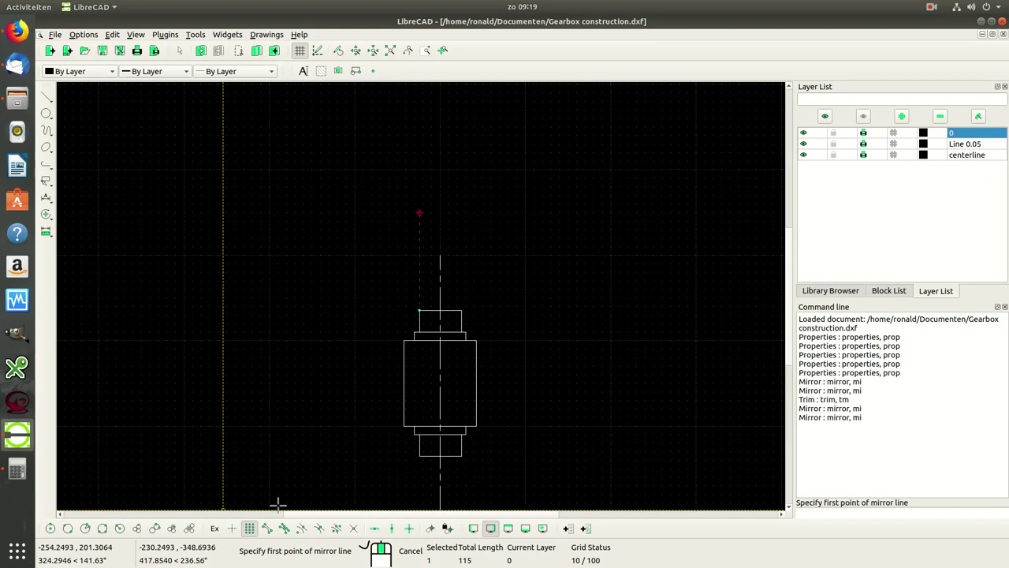
click(440, 281)
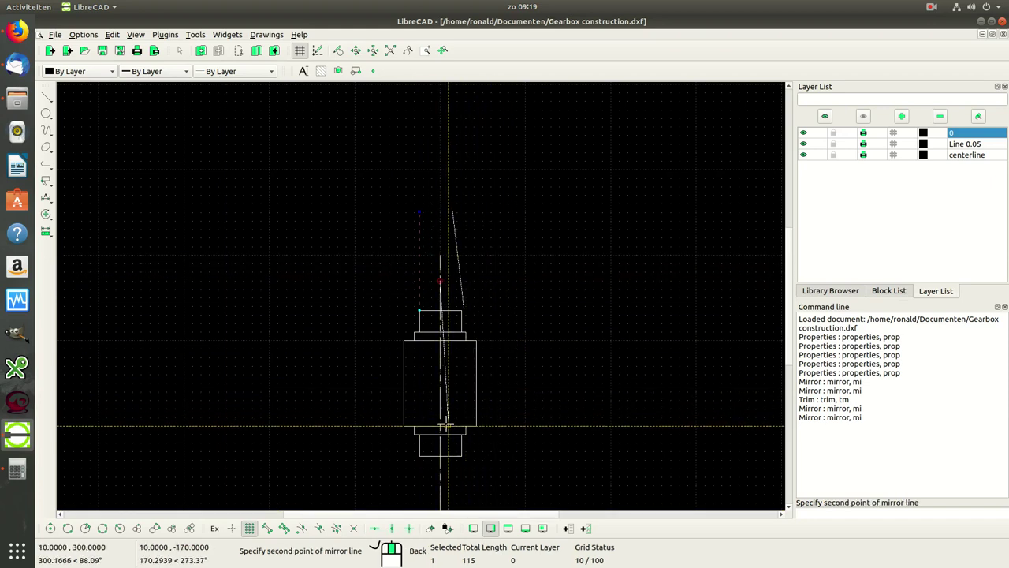
click(440, 427)
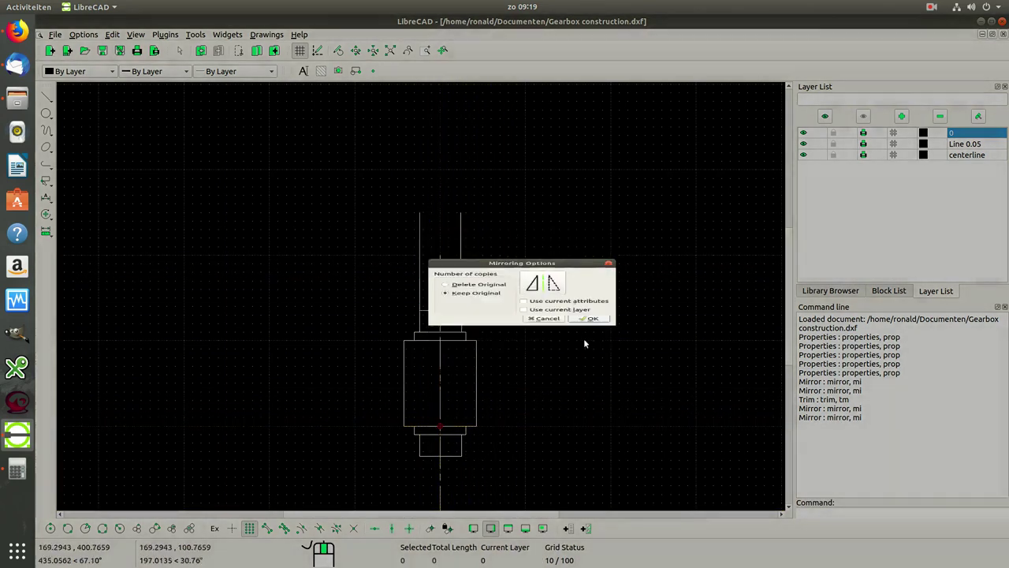
click(588, 338)
scroll(460, 248, up, 2)
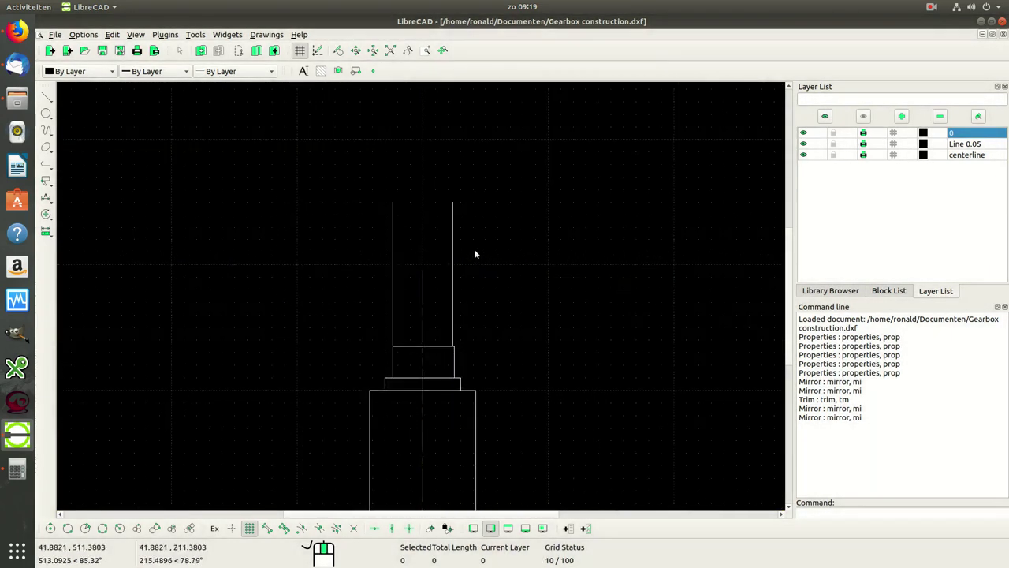
Step: Cap the two tall vertical lines with a horizontal line between their top ends
click(46, 94)
click(61, 98)
scroll(423, 236, up, 2)
scroll(413, 234, up, 2)
scroll(348, 209, up, 1)
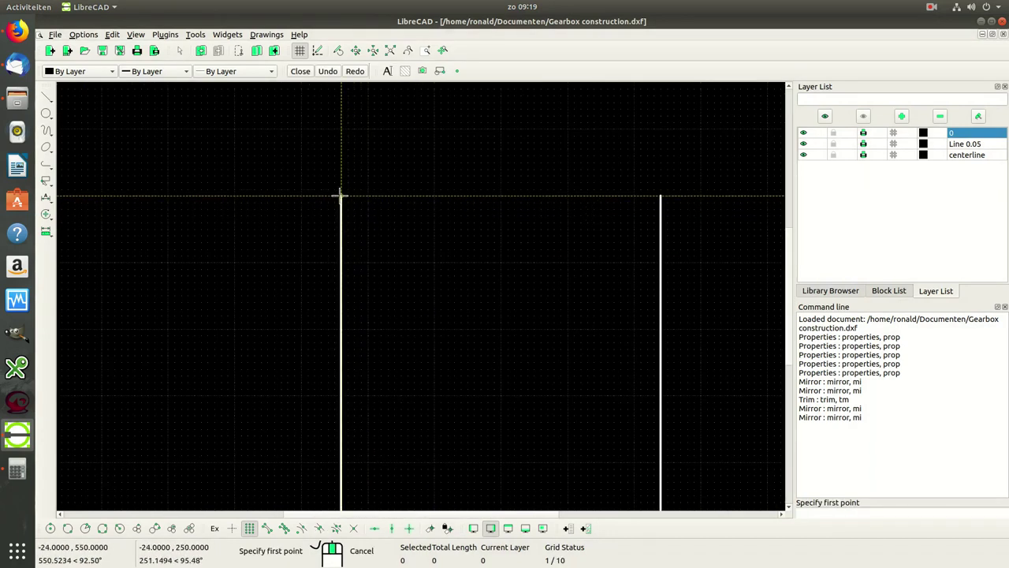
click(341, 195)
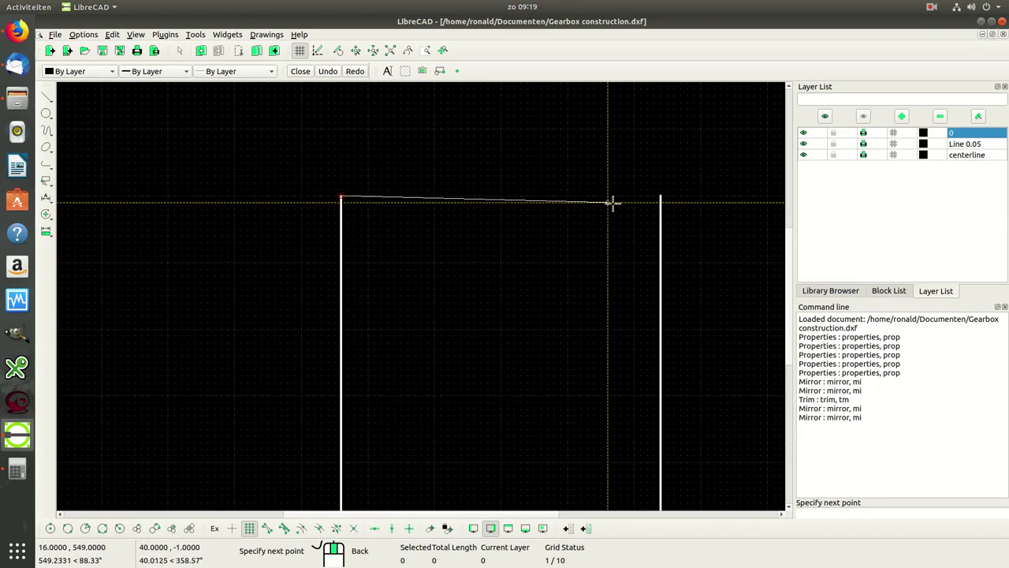
click(658, 195)
right_click(659, 195)
right_click(631, 237)
scroll(623, 254, down, 5)
scroll(623, 253, down, 5)
scroll(571, 356, down, 2)
scroll(530, 383, up, 1)
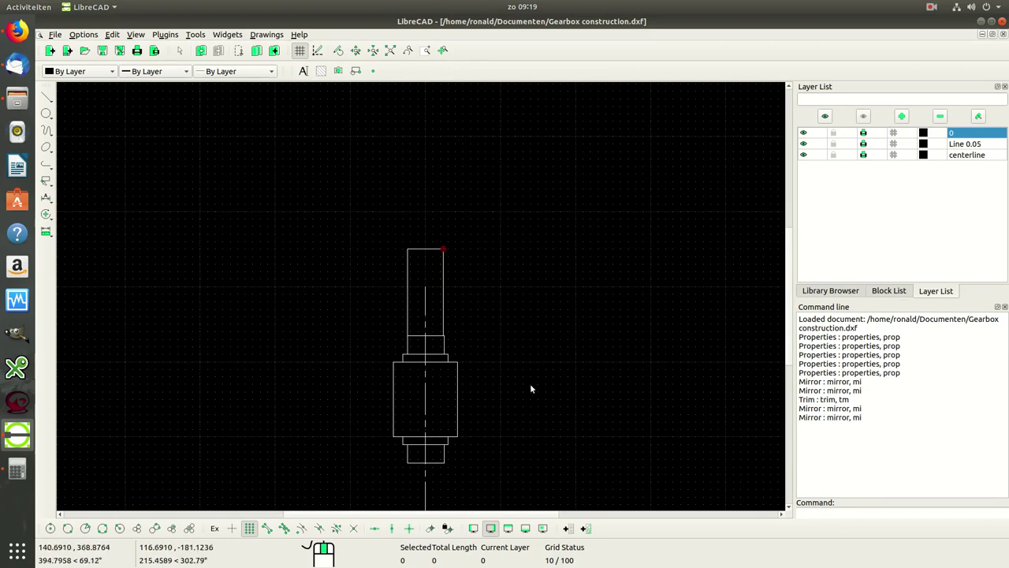
scroll(530, 388, down, 1)
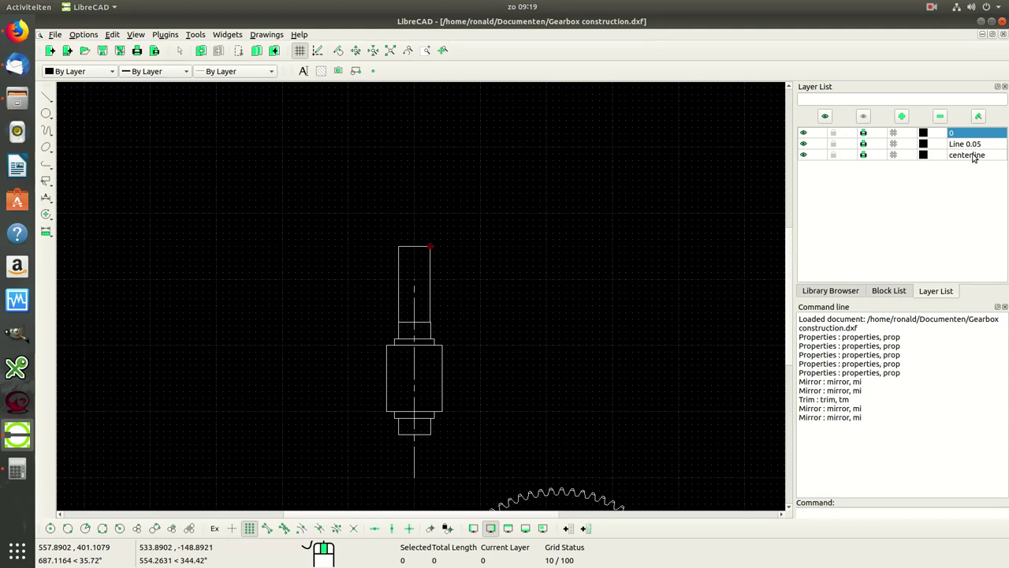
Step: Make Line 0.05 the current layer
click(965, 145)
scroll(593, 311, down, 1)
scroll(441, 387, up, 1)
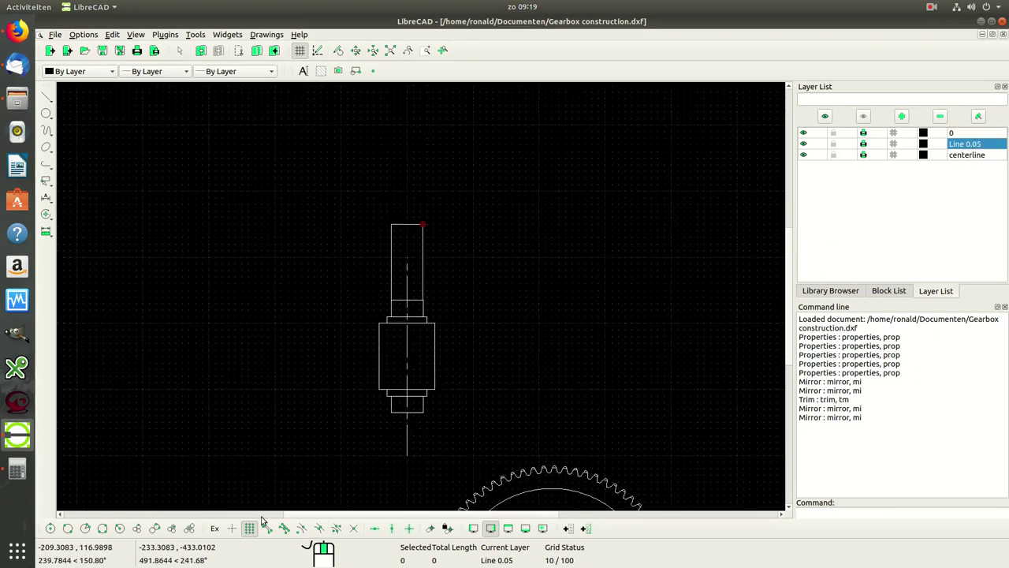
scroll(347, 430, up, 1)
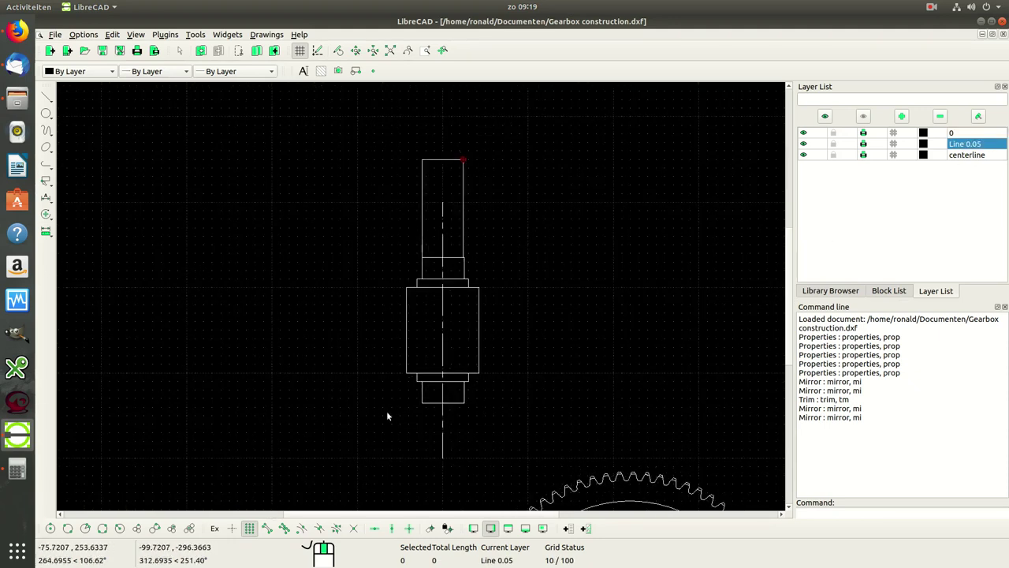
scroll(389, 409, up, 1)
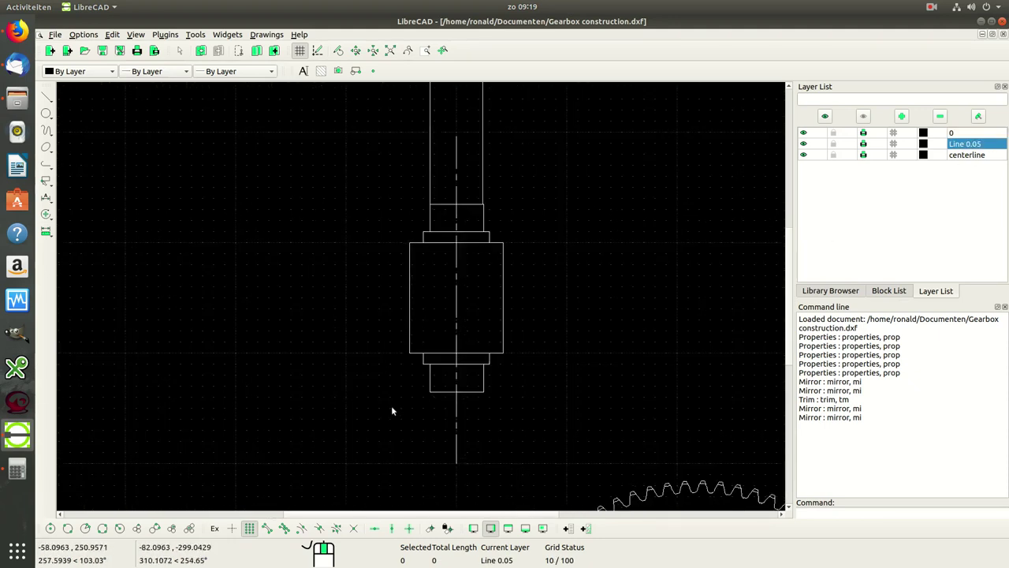
Step: Activate Line > 2 Points and zoom in on the shaft's lower steps
click(47, 100)
click(78, 95)
scroll(395, 347, up, 2)
scroll(382, 337, up, 1)
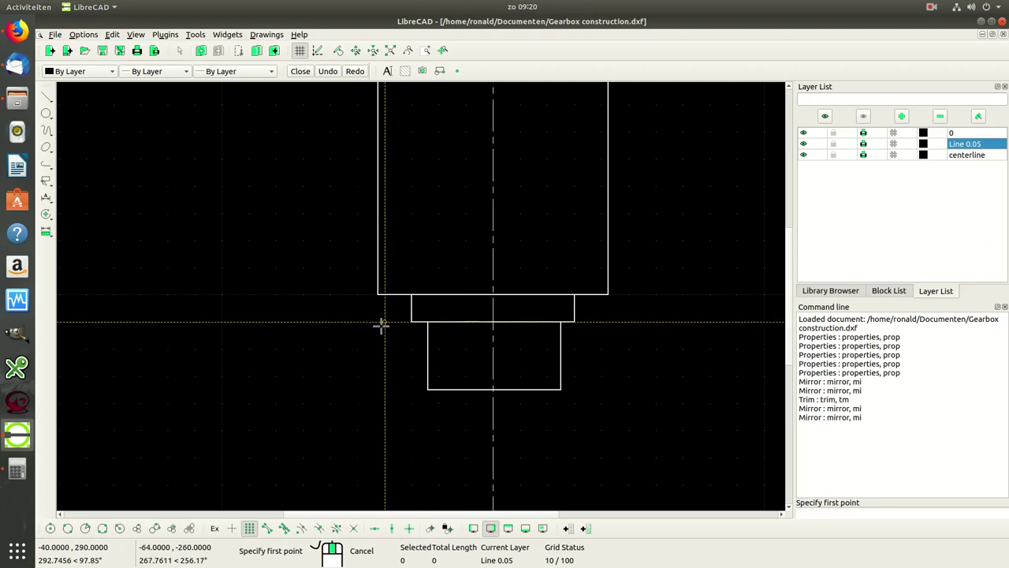
Step: Draw the bearing's top edge, left edge at x = -45 and bottom edge at y = 267 to the centerline
scroll(385, 323, up, 1)
scroll(384, 323, up, 4)
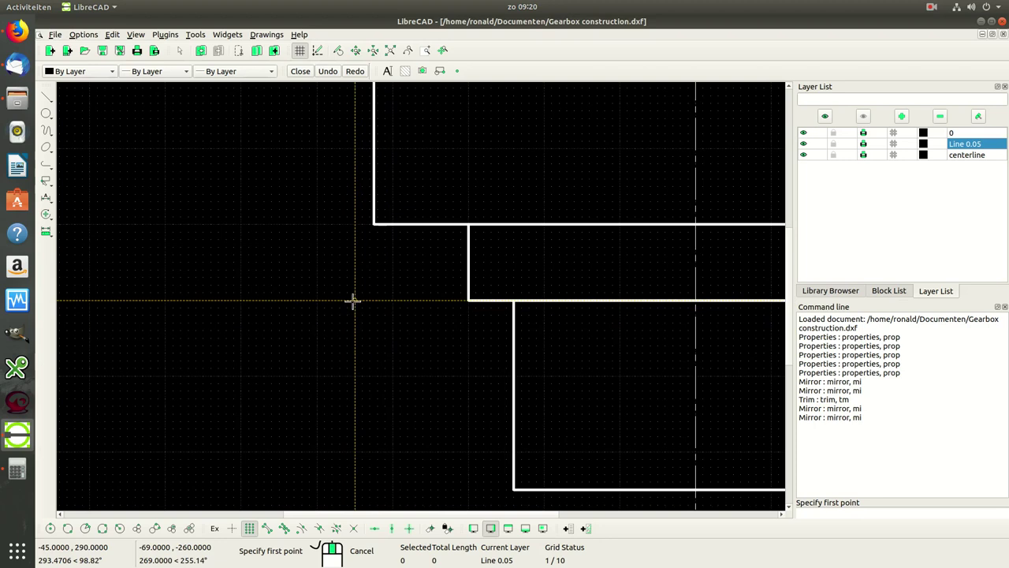
click(355, 300)
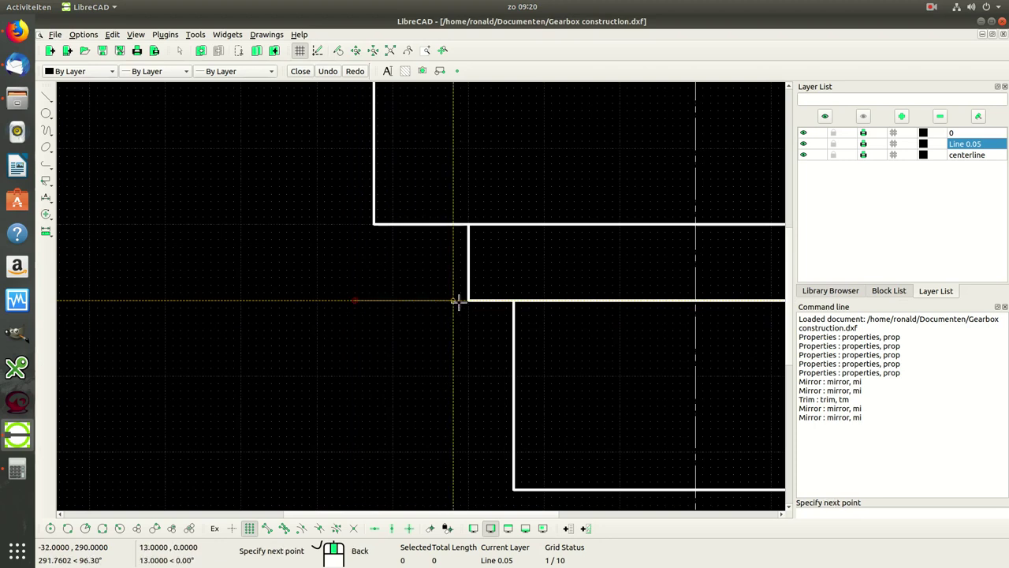
click(467, 300)
right_click(465, 302)
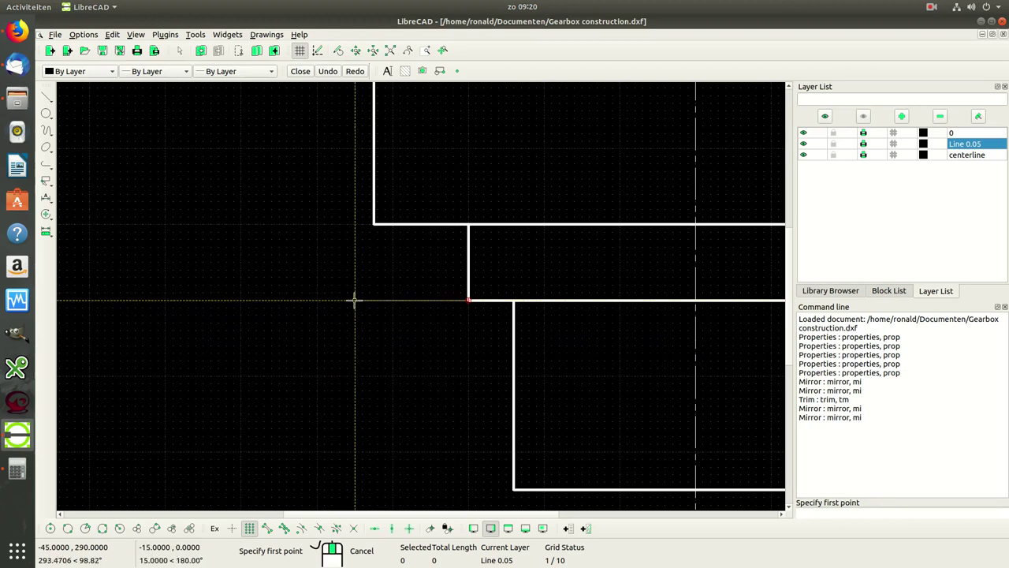
click(355, 300)
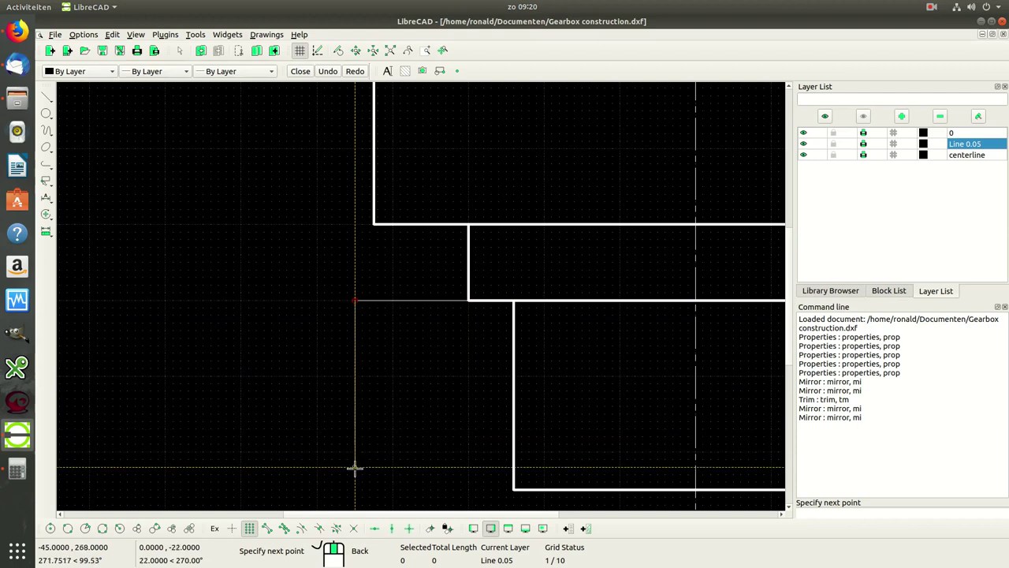
click(355, 474)
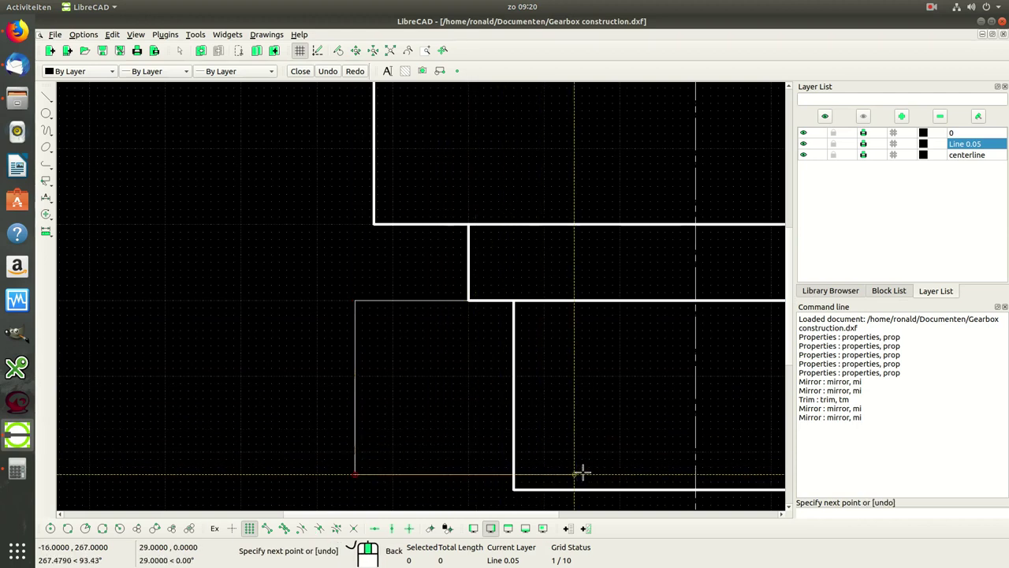
click(696, 474)
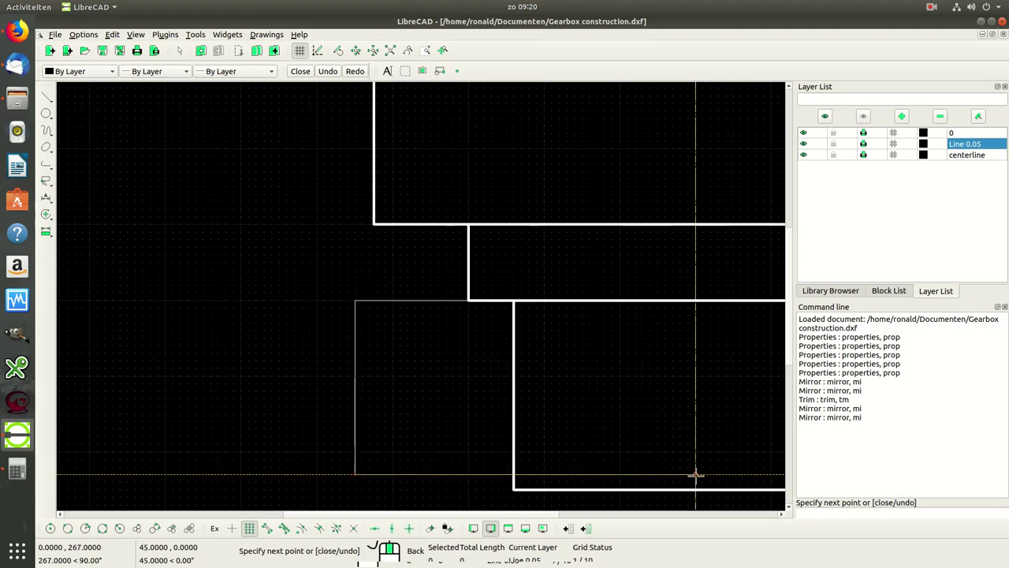
key(Escape)
key(Escape)
Step: Select the bearing outline's bottom and left edges
scroll(428, 439, down, 3)
click(446, 372)
click(380, 332)
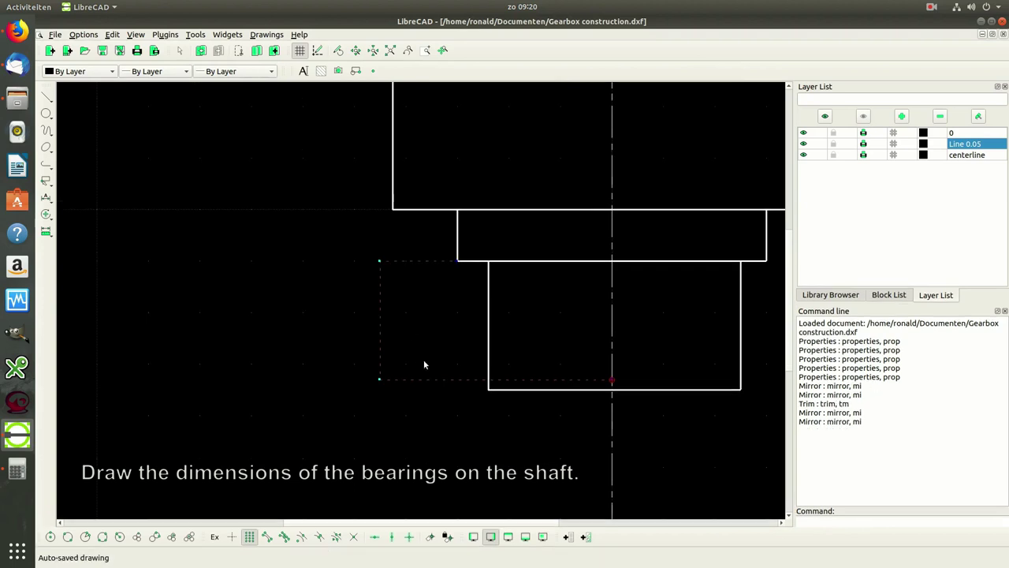
scroll(426, 355, down, 2)
Step: Mirror the selected bearing lines across the shaft centerline, keeping the originals
right_click(707, 389)
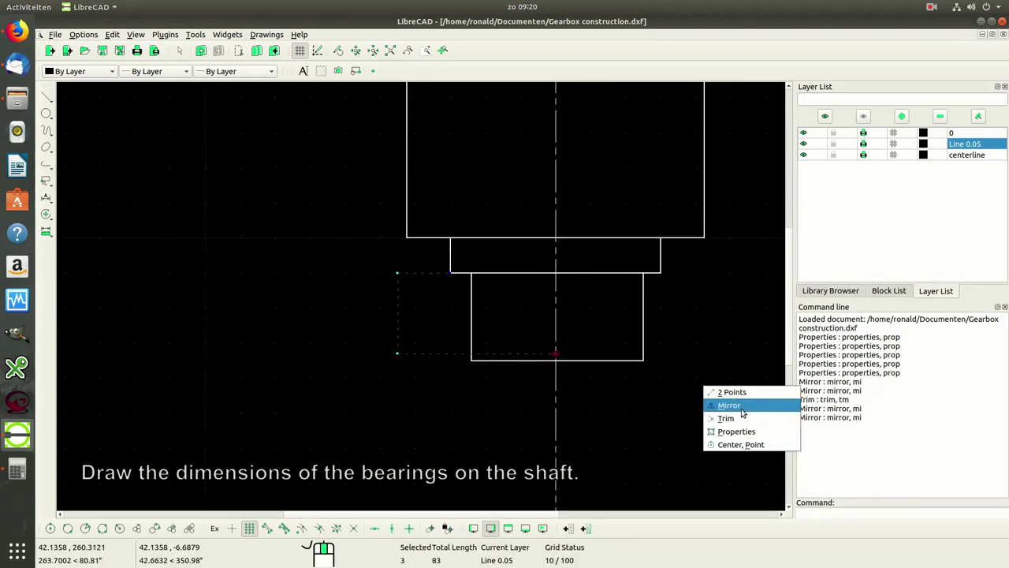
click(729, 404)
click(556, 308)
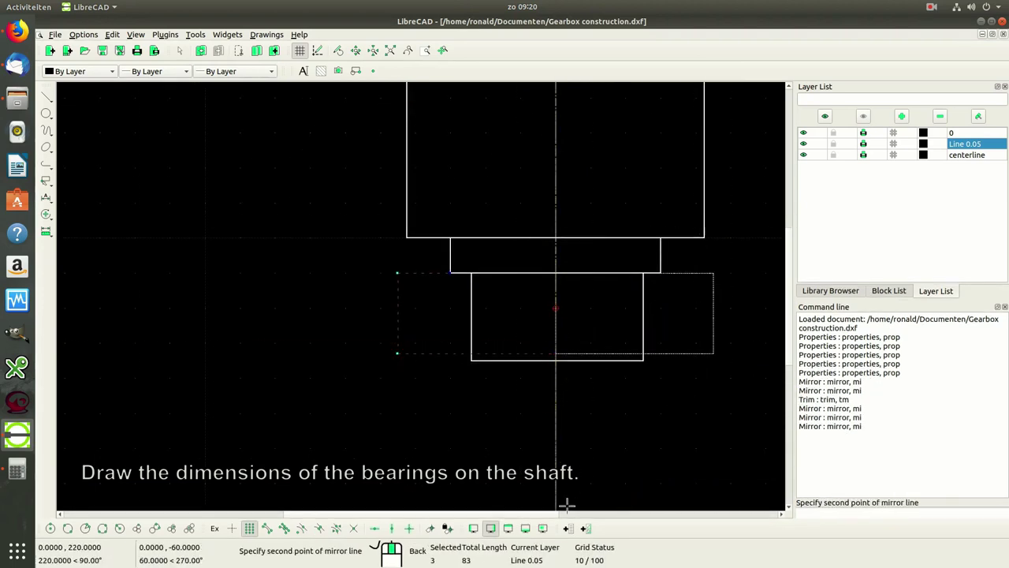
click(564, 505)
click(589, 339)
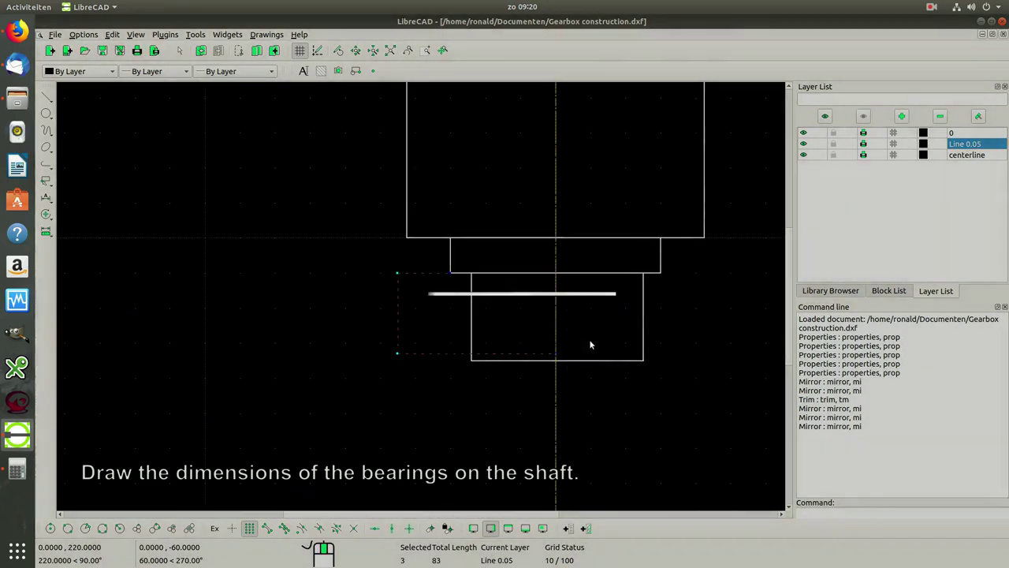
scroll(596, 411, down, 2)
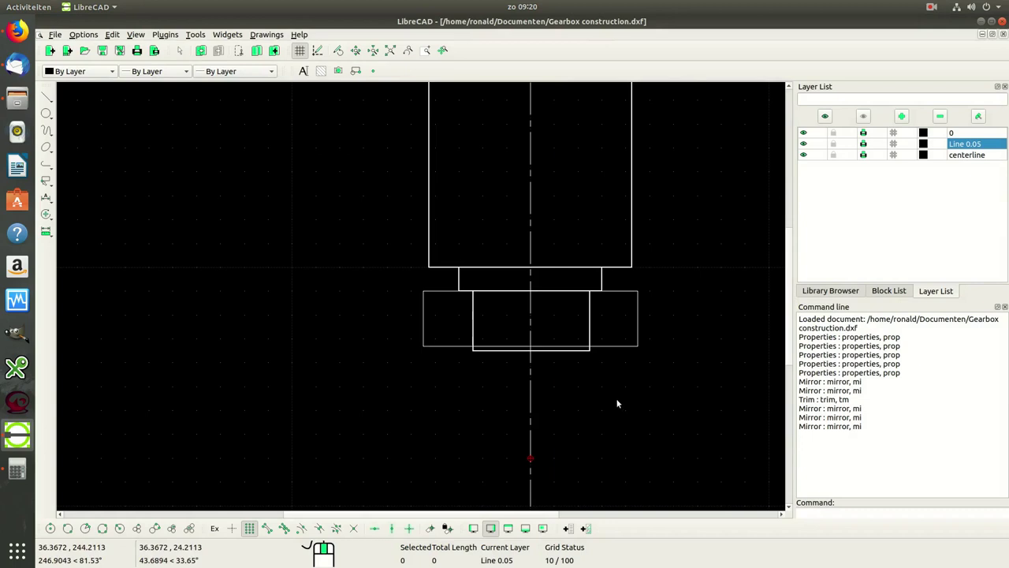
click(611, 347)
Step: Select all edges of both bearing halves
click(637, 337)
click(430, 291)
click(424, 322)
Step: Mirror the bearing outline about a horizontal line through the central section to the upper step
right_click(645, 419)
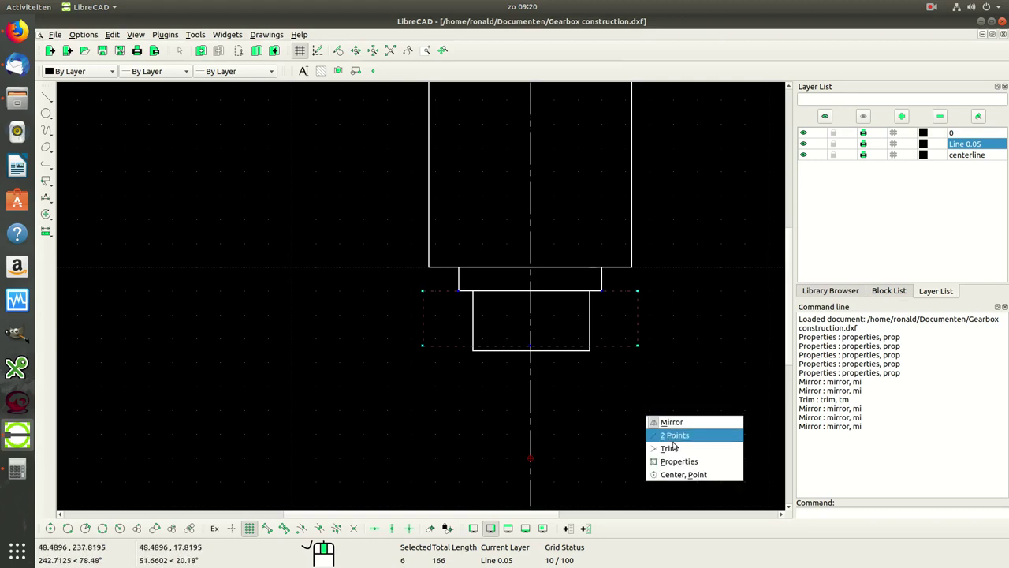
click(669, 423)
scroll(651, 318, down, 3)
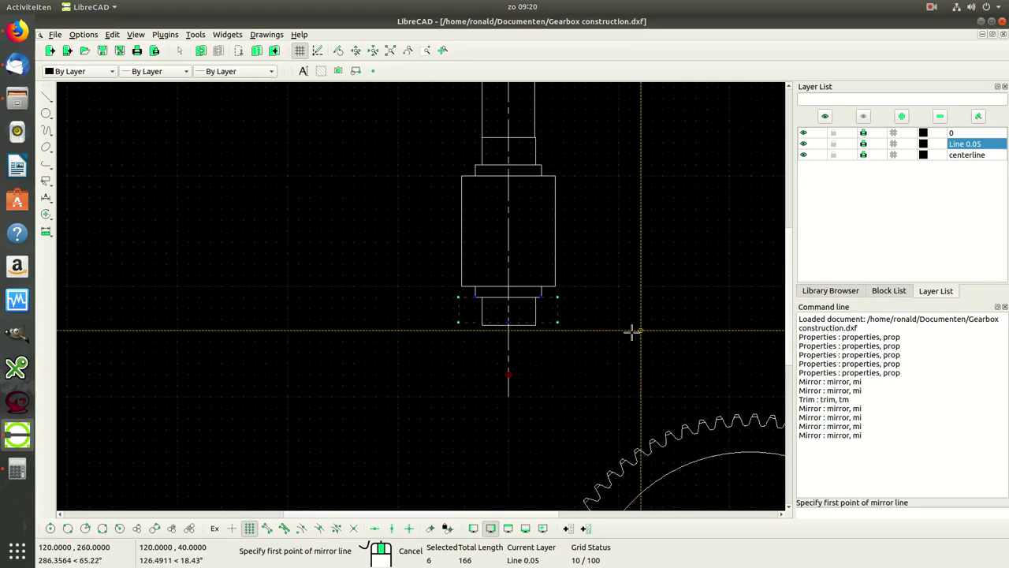
click(508, 229)
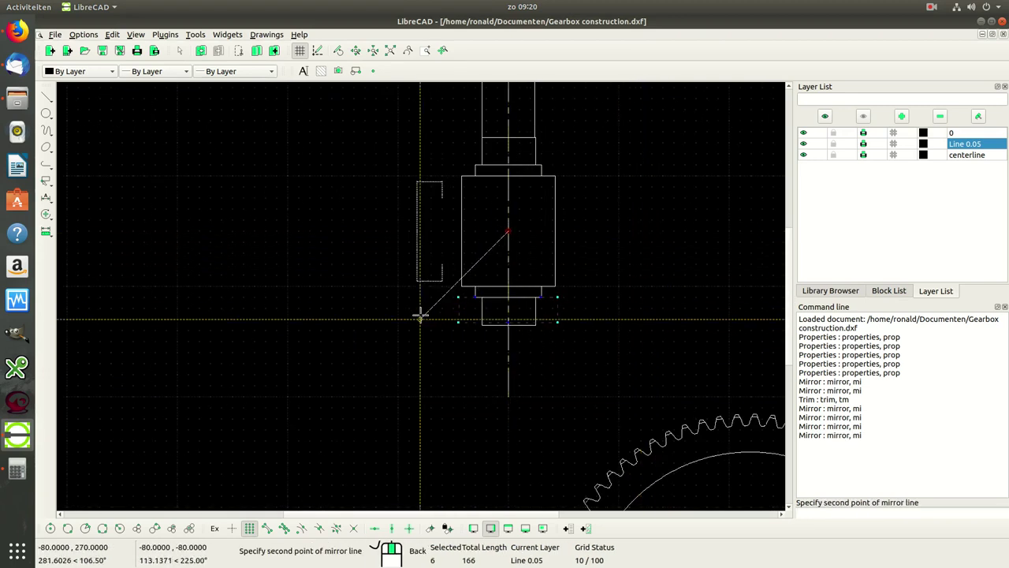
click(309, 230)
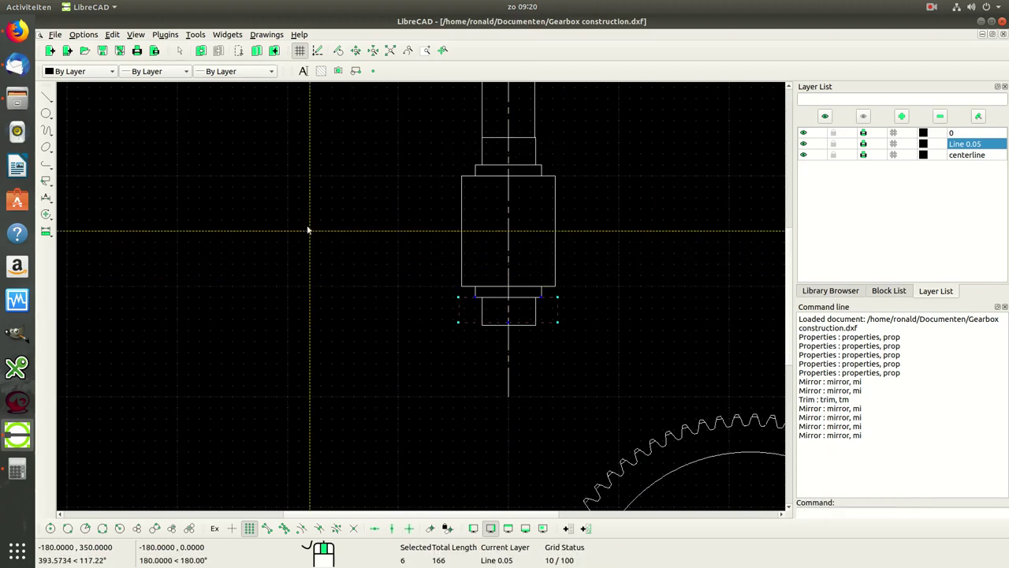
click(594, 341)
scroll(576, 316, down, 1)
scroll(577, 313, down, 1)
scroll(575, 319, down, 1)
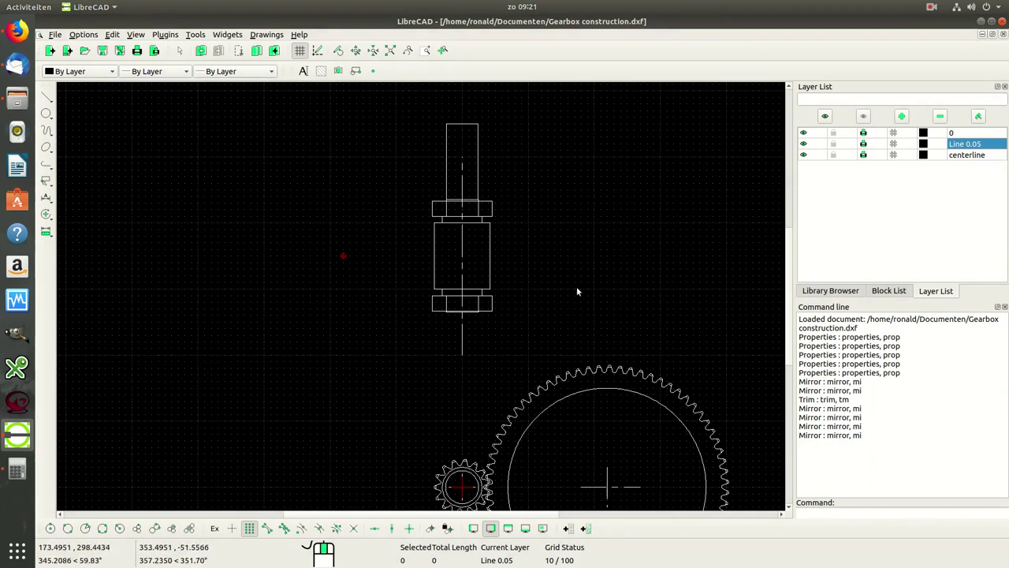
scroll(560, 237, up, 1)
scroll(465, 162, down, 1)
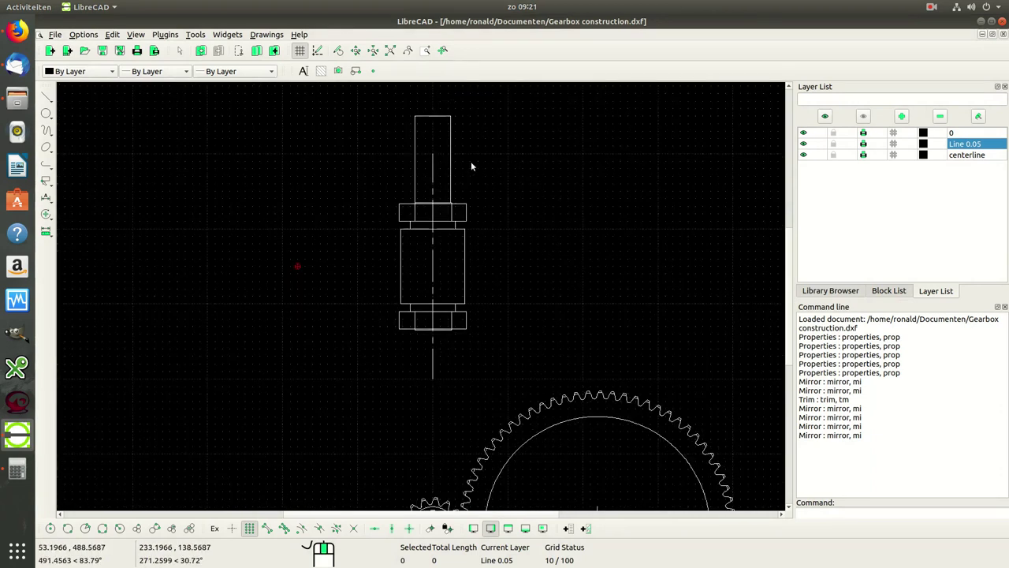
scroll(471, 164, down, 1)
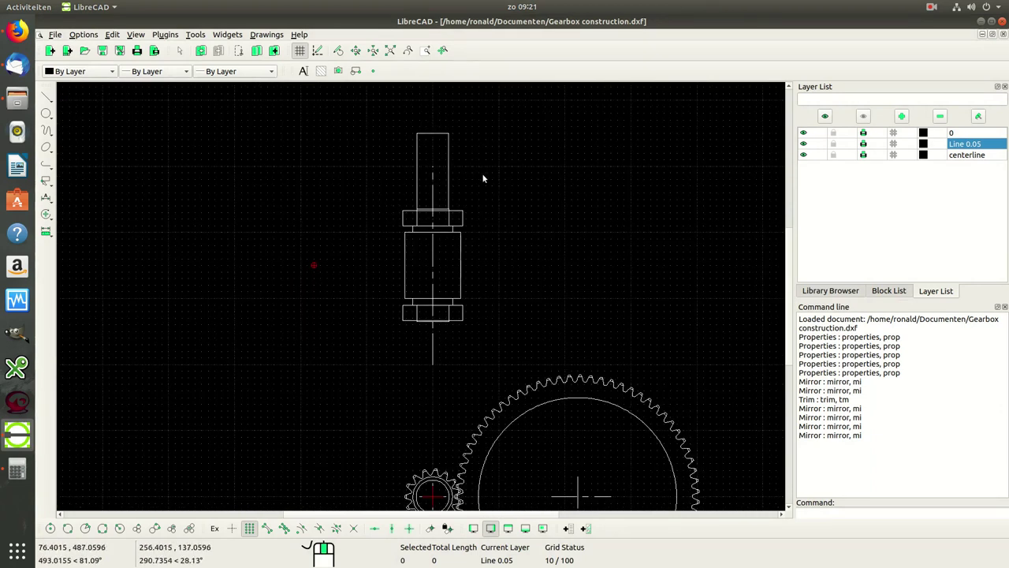
scroll(466, 181, up, 2)
scroll(433, 183, up, 1)
scroll(433, 193, down, 1)
scroll(411, 216, up, 1)
scroll(383, 297, up, 2)
scroll(386, 297, up, 2)
scroll(426, 303, down, 3)
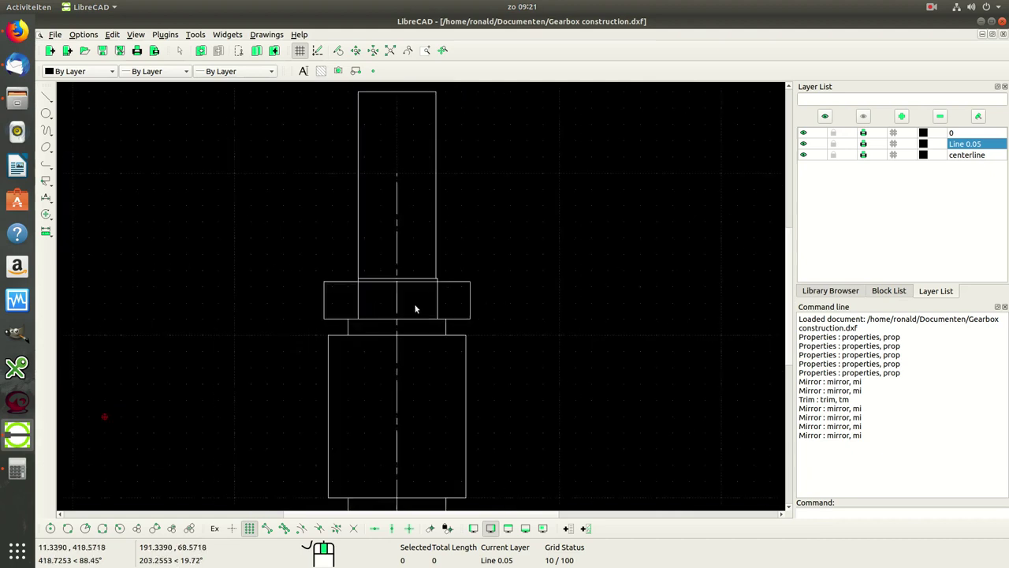
scroll(430, 306, down, 2)
Step: Make layer 0 the current layer
click(962, 133)
scroll(455, 243, up, 1)
scroll(394, 236, up, 2)
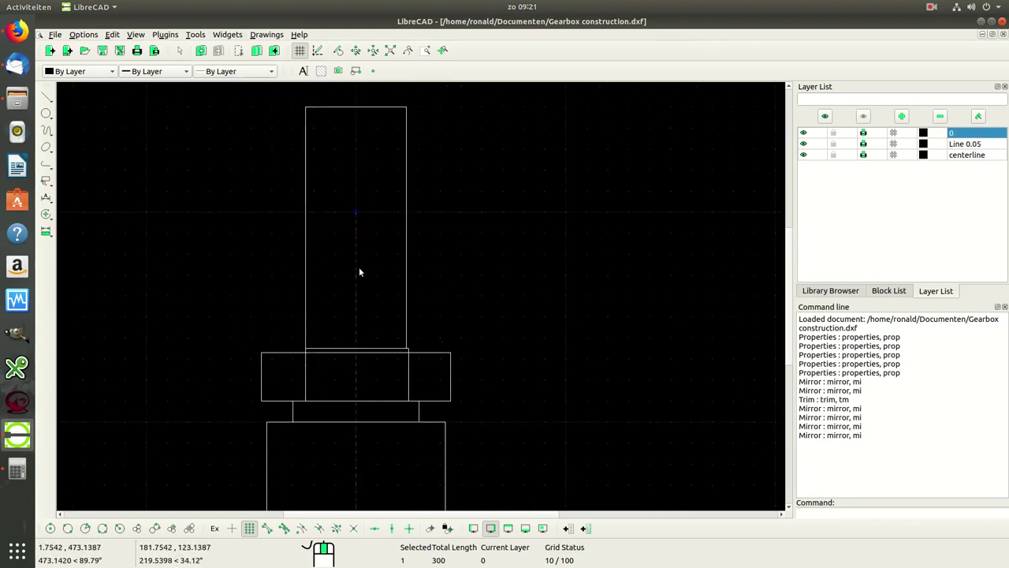
Step: Stretch the centerline's top endpoint upward, lengthening it from 300 to 360
click(356, 216)
click(356, 85)
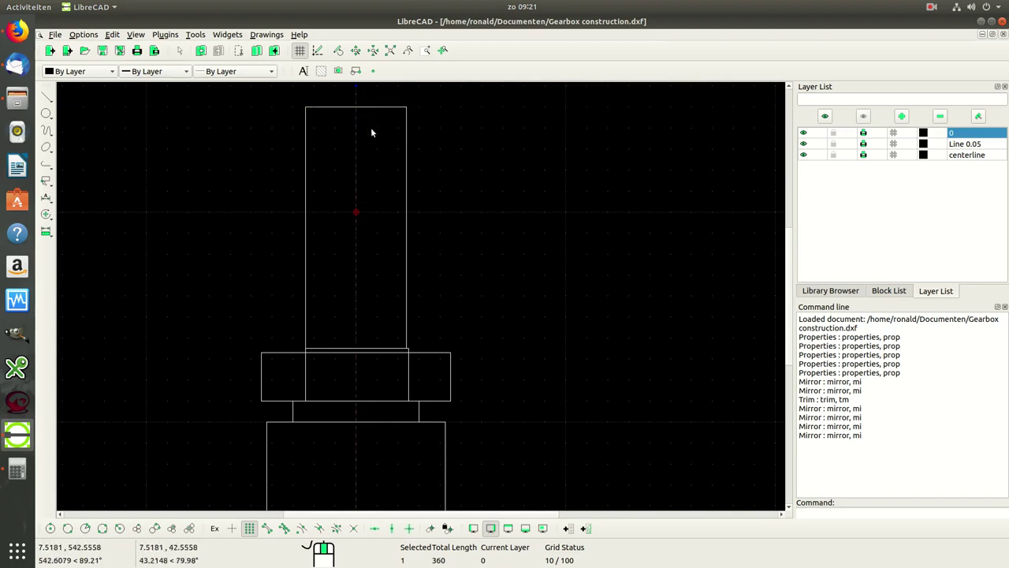
key(Escape)
scroll(358, 184, down, 1)
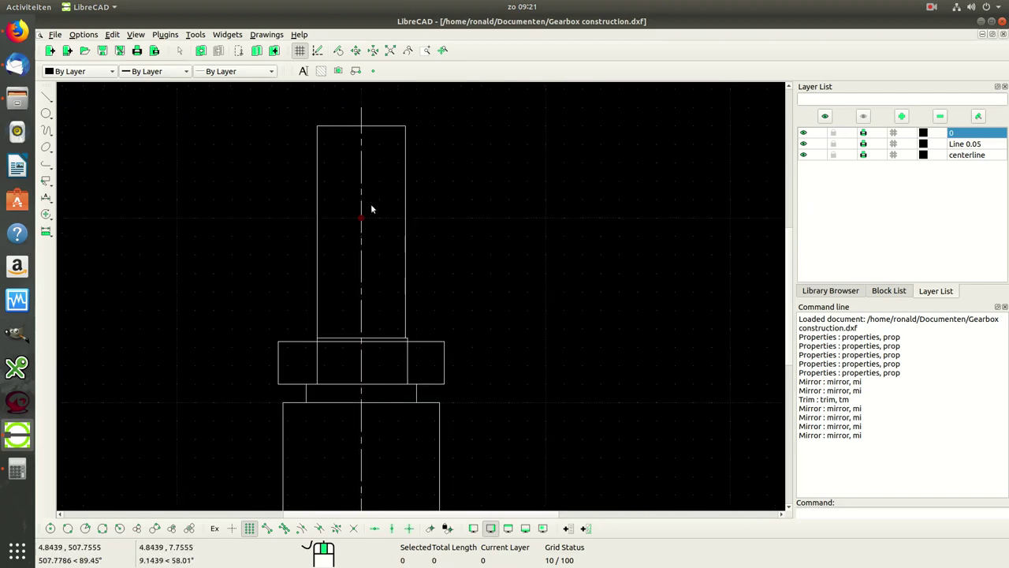
scroll(416, 226, down, 1)
scroll(315, 158, up, 1)
scroll(403, 181, up, 3)
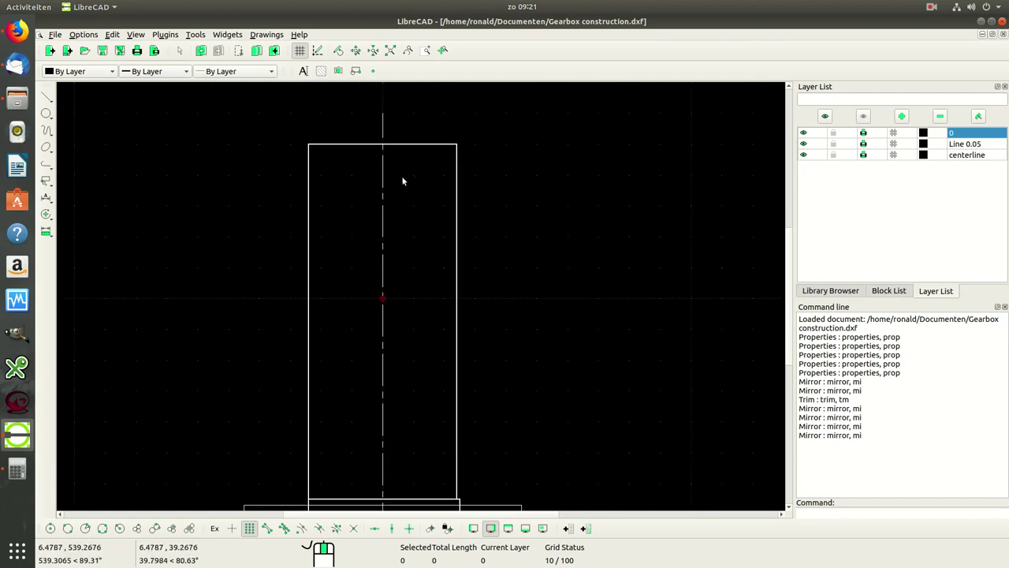
scroll(408, 185, up, 3)
click(46, 95)
click(93, 93)
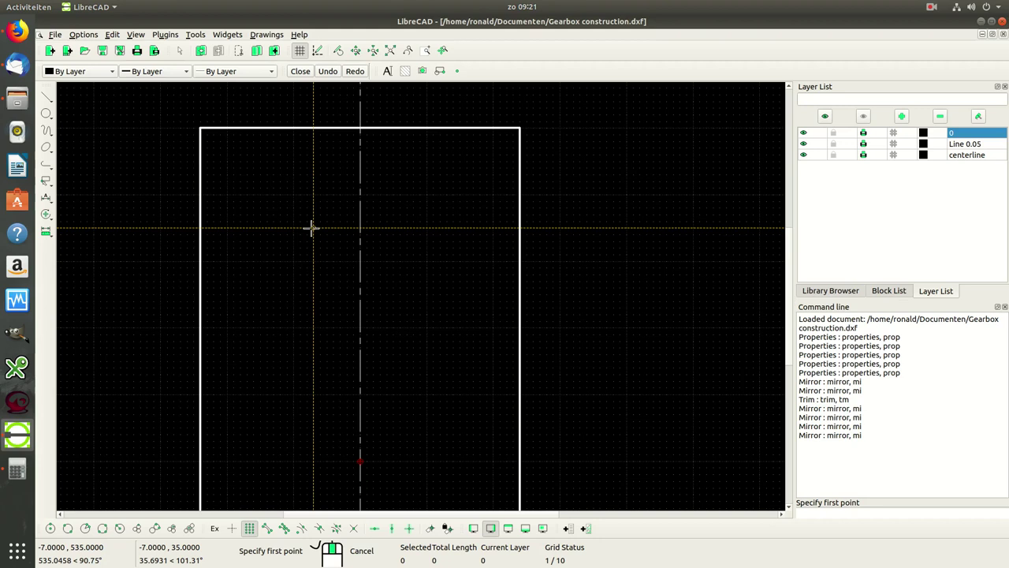
Step: Draw a 65-long vertical keyway edge from (-7,535), 7 left of the centerline
click(312, 228)
scroll(377, 394, down, 4)
scroll(371, 403, down, 3)
scroll(388, 417, up, 1)
scroll(388, 416, up, 2)
scroll(401, 367, up, 2)
scroll(408, 334, up, 1)
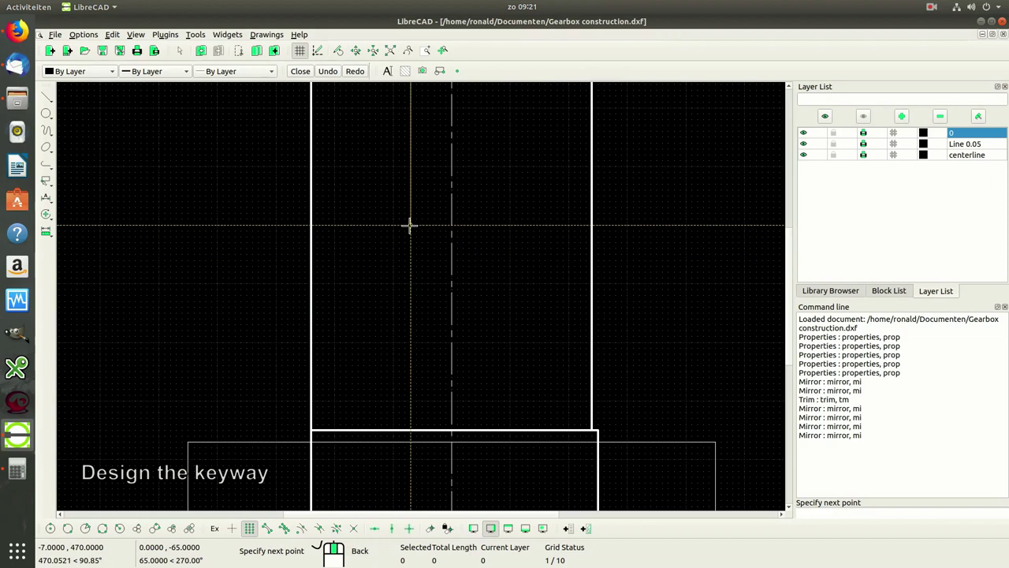
click(410, 225)
right_click(408, 236)
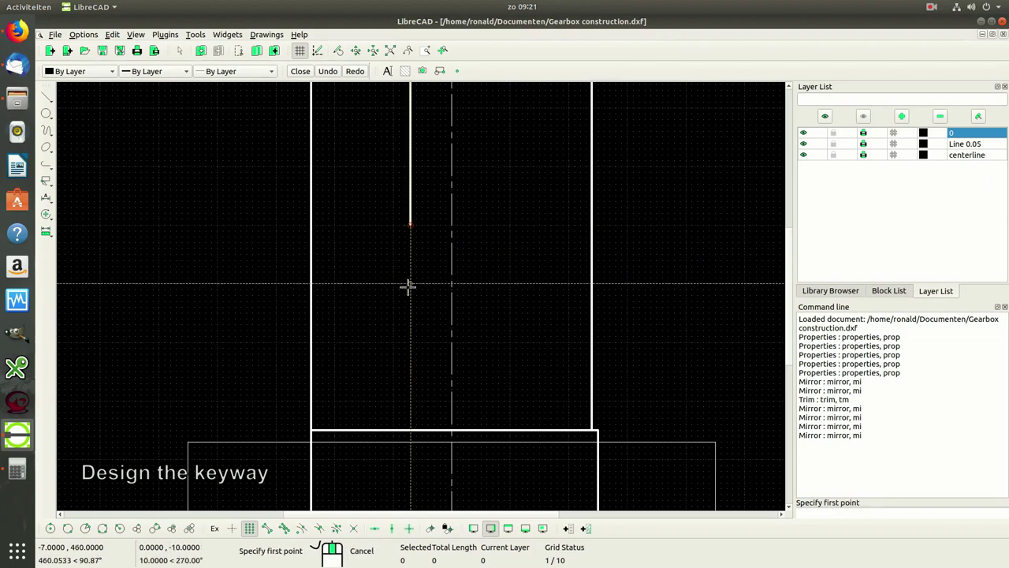
right_click(136, 226)
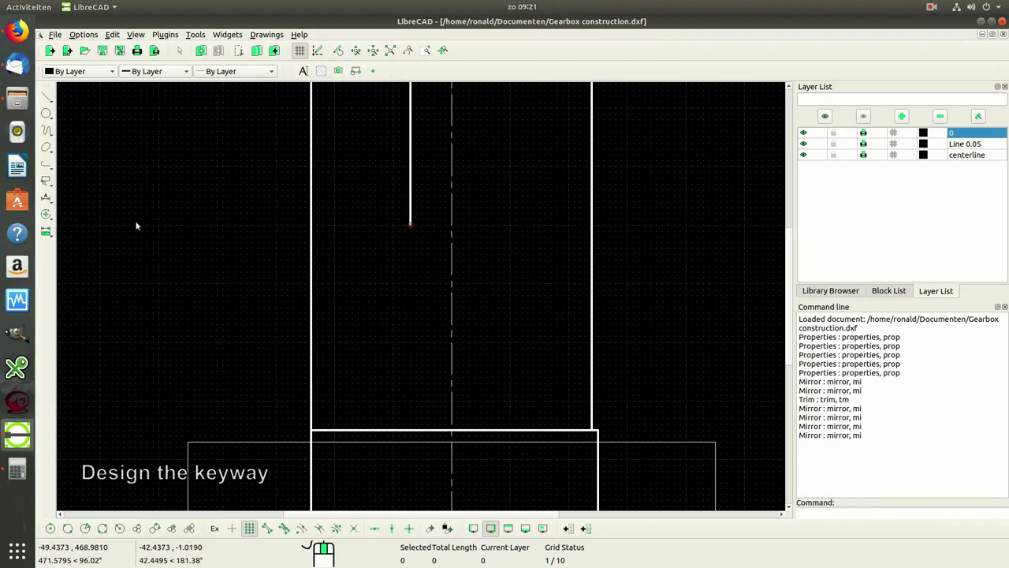
Step: Round the line's lower end into the centerline with a radius-7 quarter arc (Center, Point, Angles)
click(46, 114)
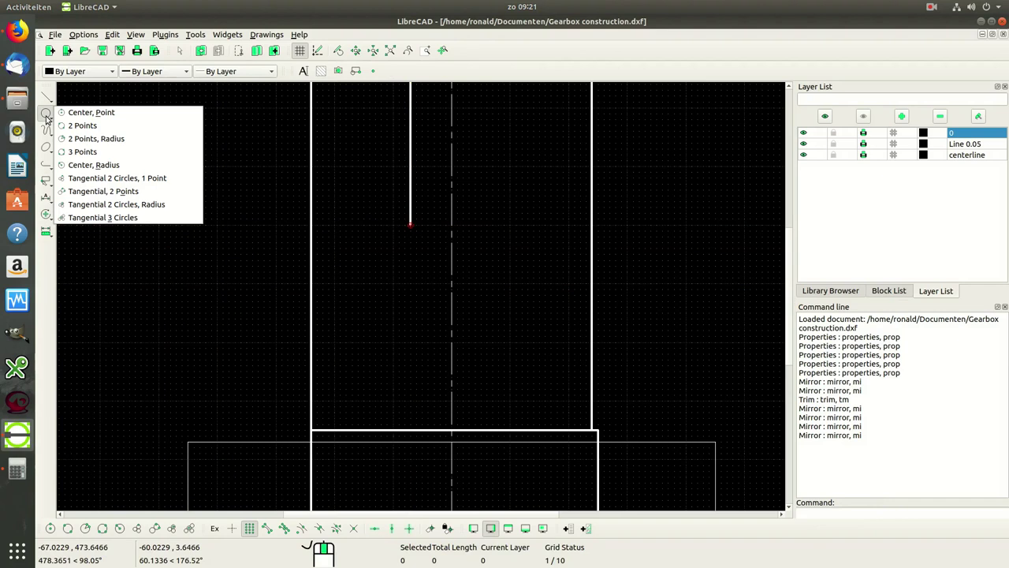
click(46, 130)
click(46, 130)
click(87, 130)
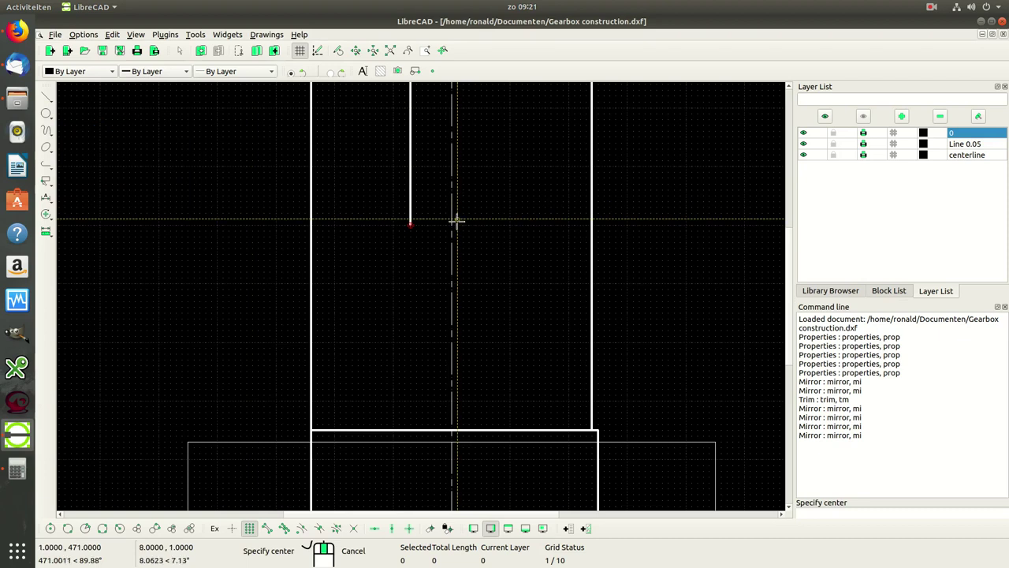
click(451, 225)
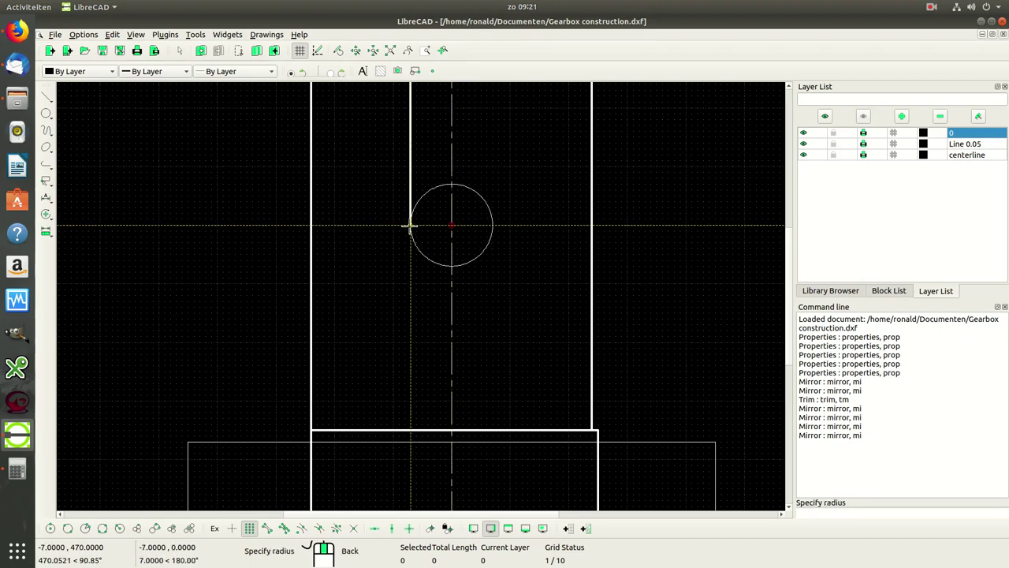
click(410, 225)
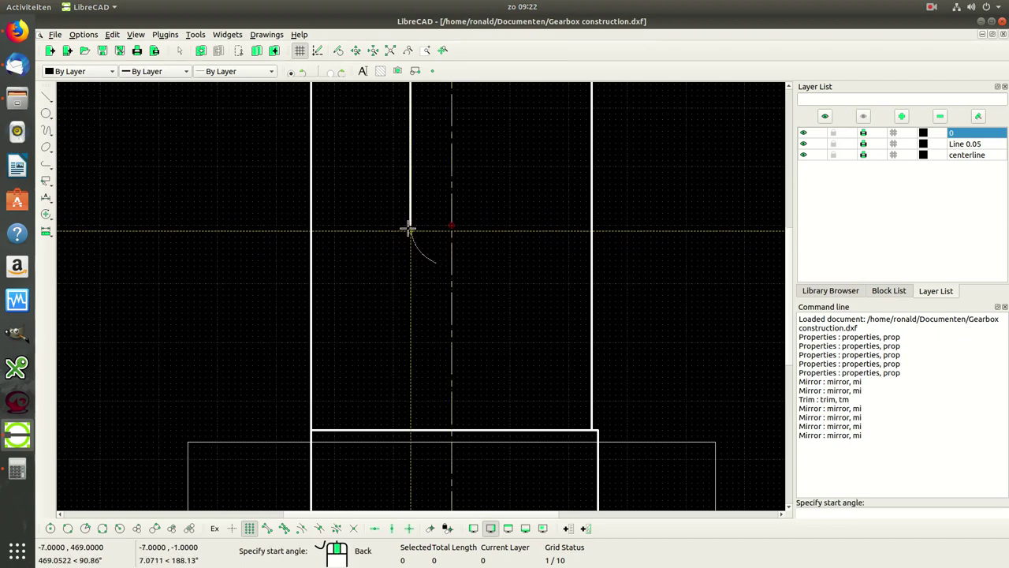
click(409, 226)
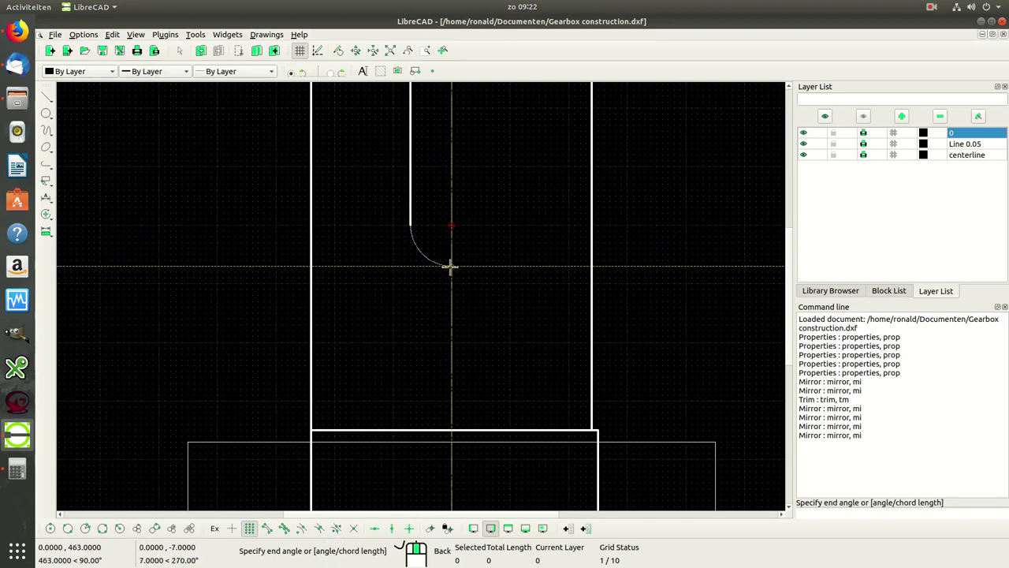
click(450, 265)
scroll(451, 266, down, 5)
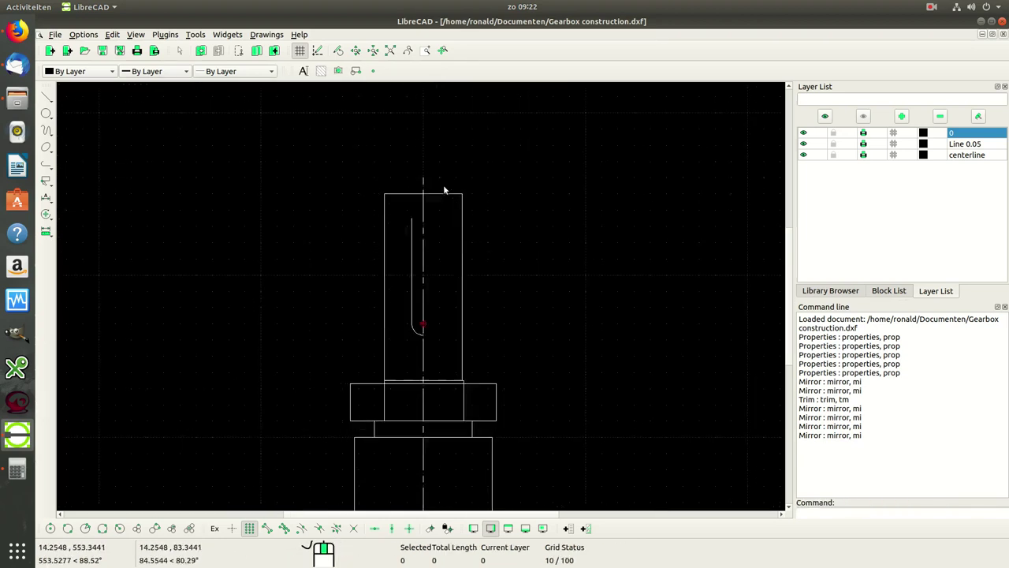
scroll(428, 248, up, 3)
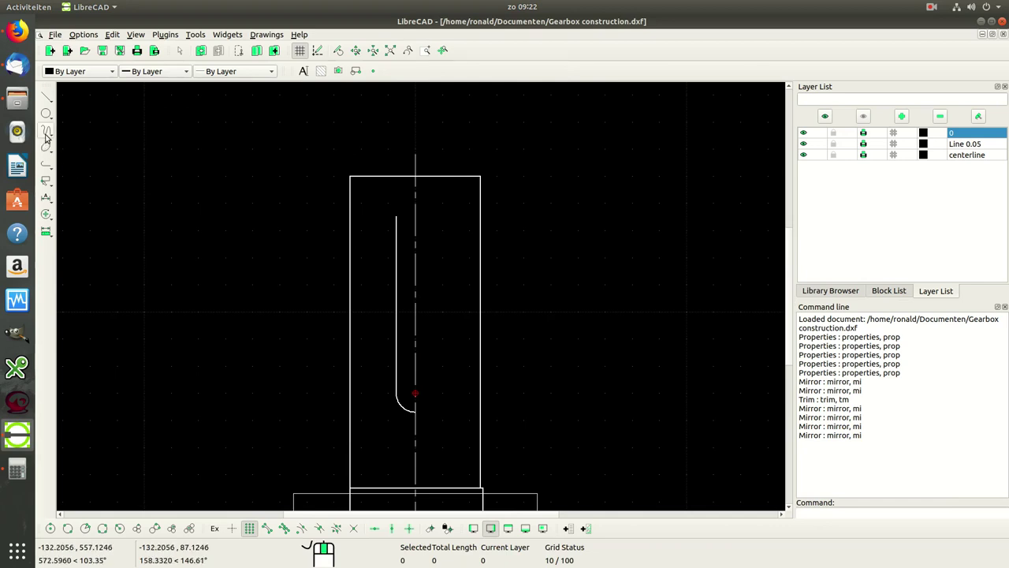
Step: Try a three-point arc from the centerline to the edge line's top, then cancel it
click(45, 130)
click(83, 143)
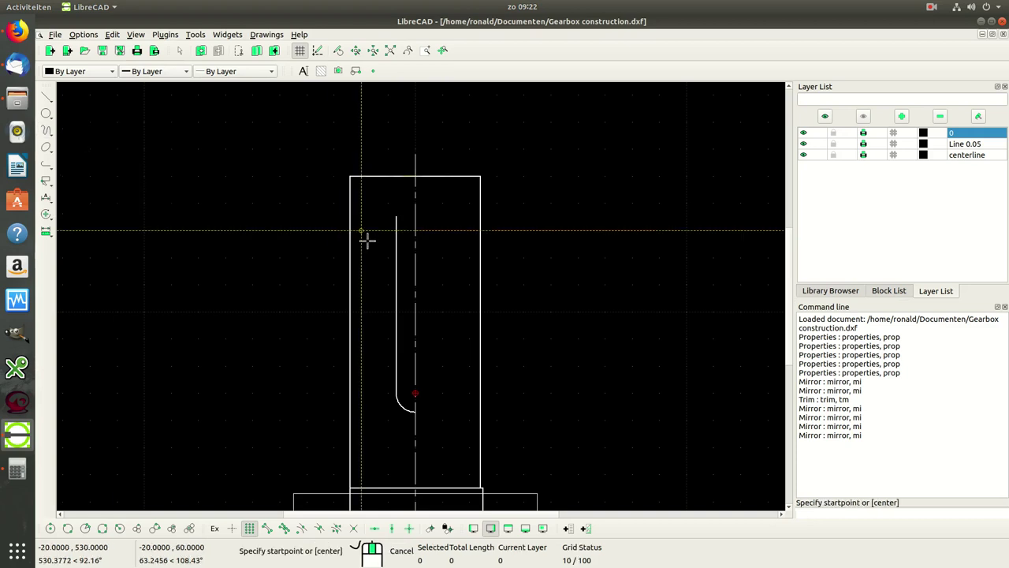
scroll(416, 224, up, 1)
scroll(418, 231, up, 3)
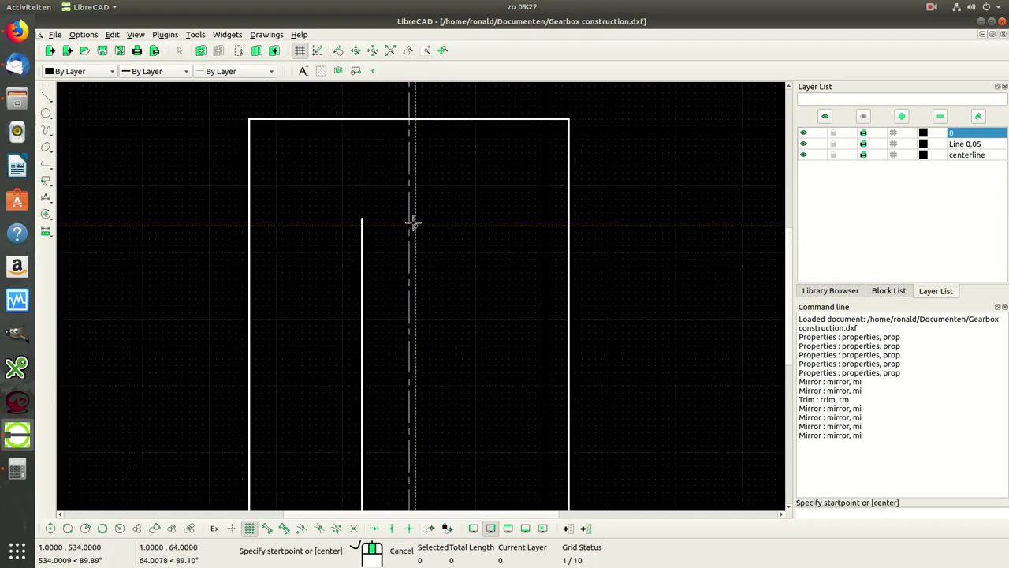
click(409, 220)
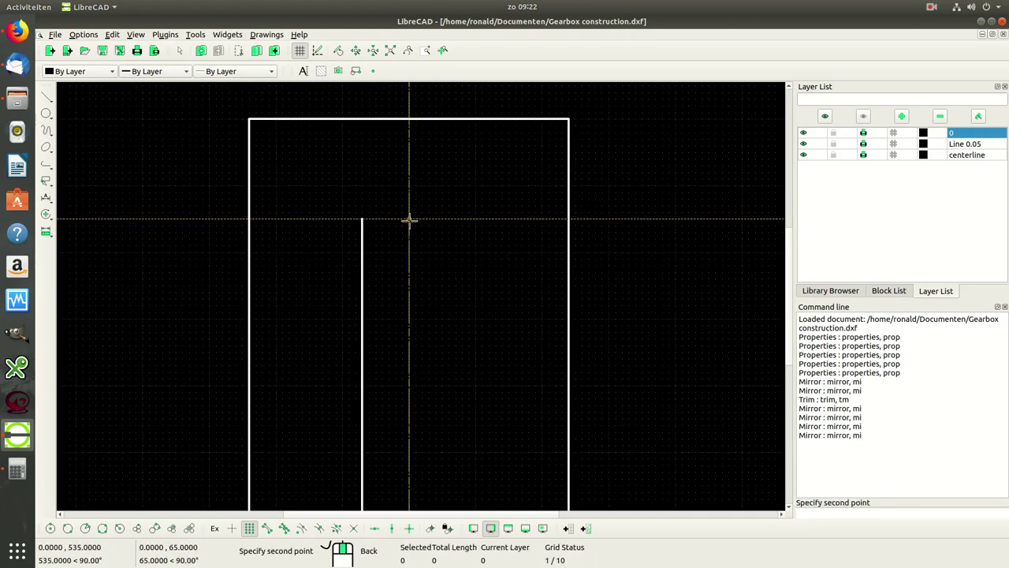
click(362, 219)
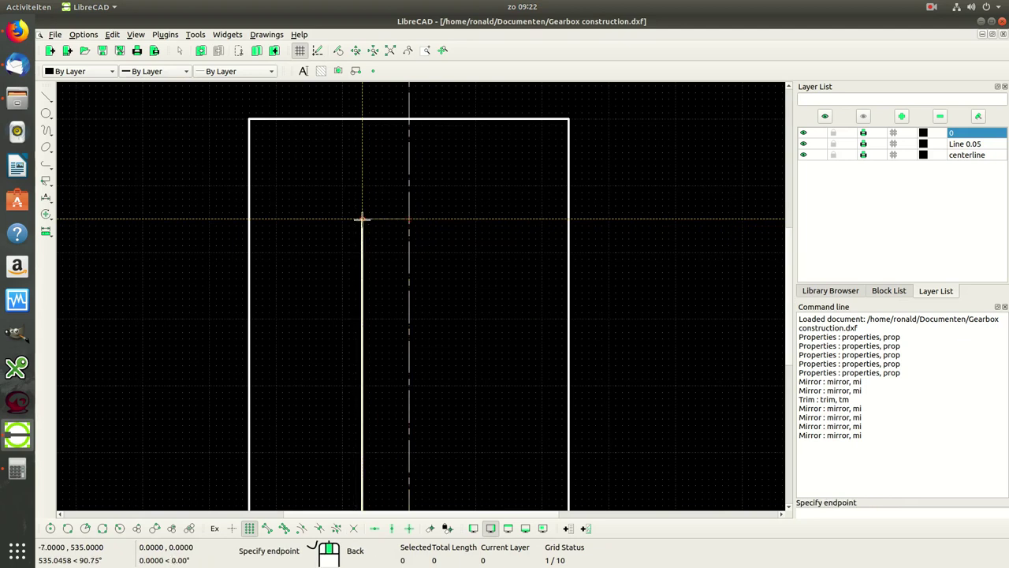
right_click(390, 189)
right_click(181, 165)
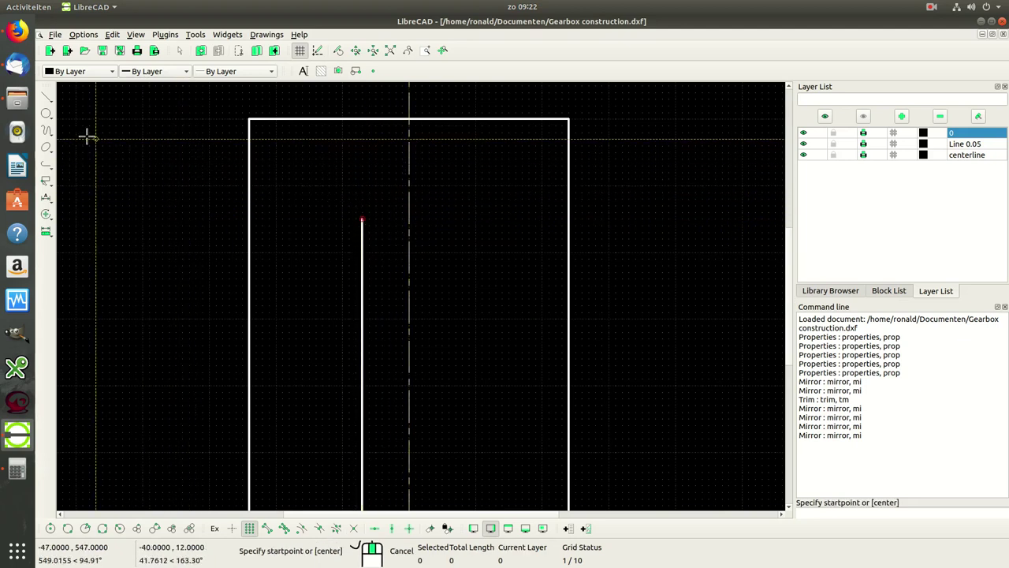
Step: Draw a radius-7 quarter arc centred on the centerline, from the centerline to the edge line's top
click(47, 130)
click(94, 130)
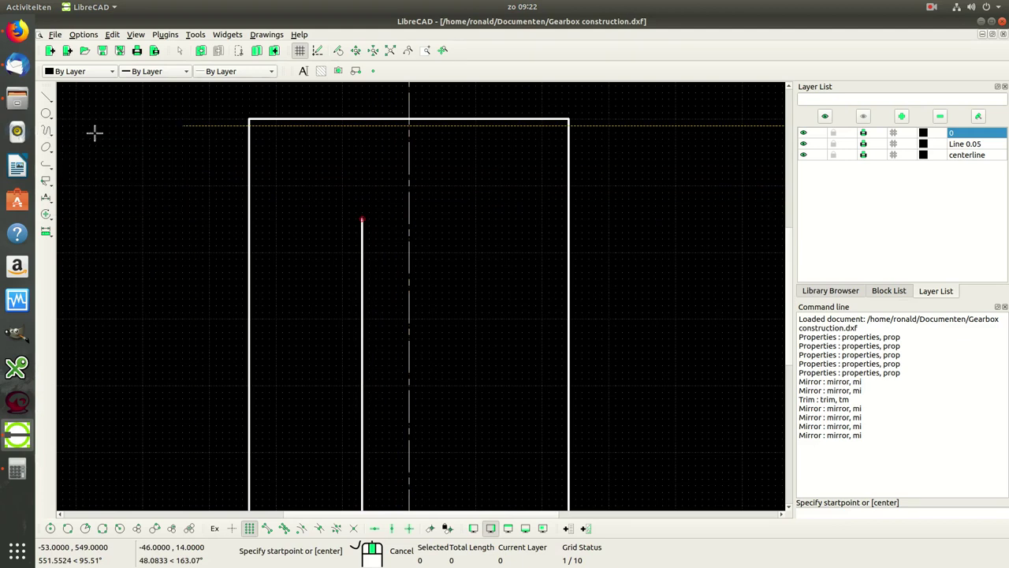
click(409, 218)
click(363, 218)
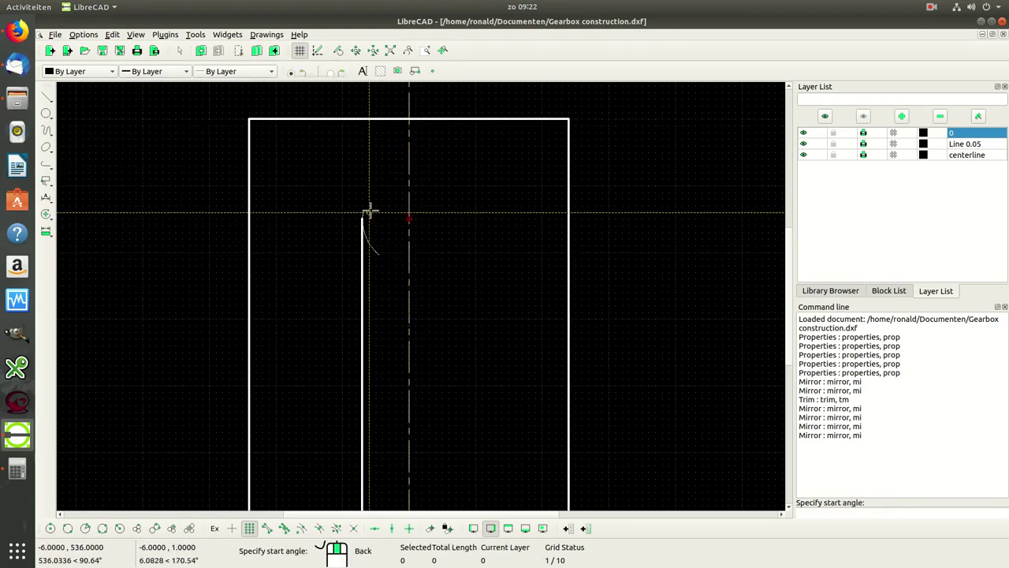
click(410, 191)
click(362, 225)
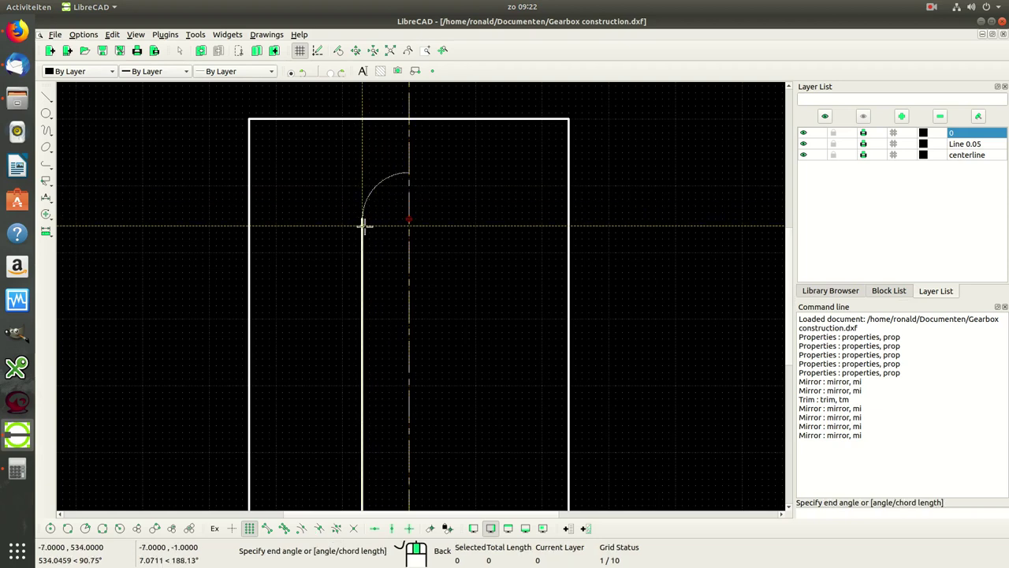
right_click(375, 234)
right_click(375, 234)
Step: Select the bottom keyway arc
click(333, 284)
scroll(349, 334, down, 6)
scroll(412, 425, up, 2)
click(412, 423)
Step: Mirror the keyway edge line and both arcs across the shaft centerline to close the slot
click(403, 381)
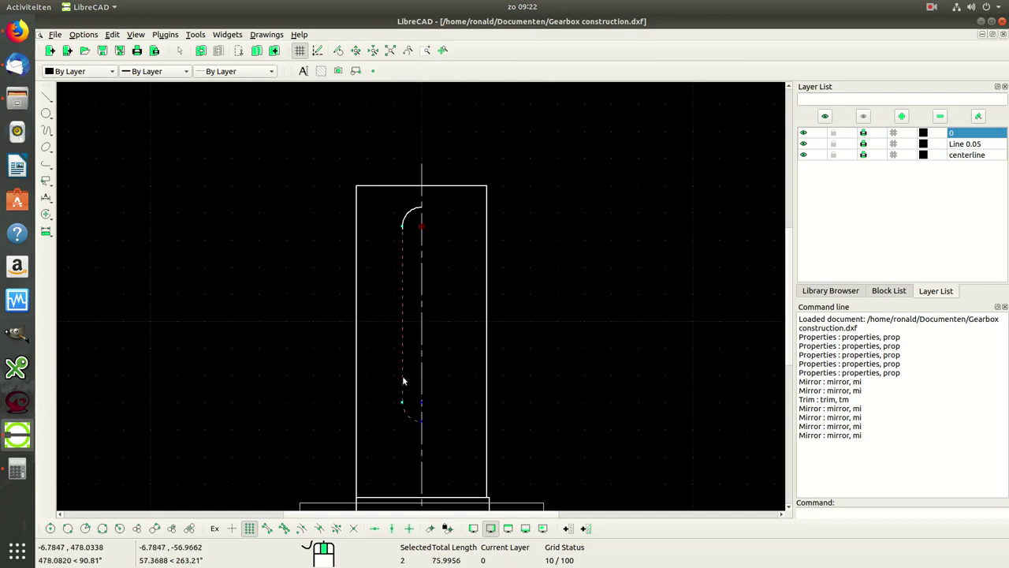
click(404, 224)
right_click(266, 258)
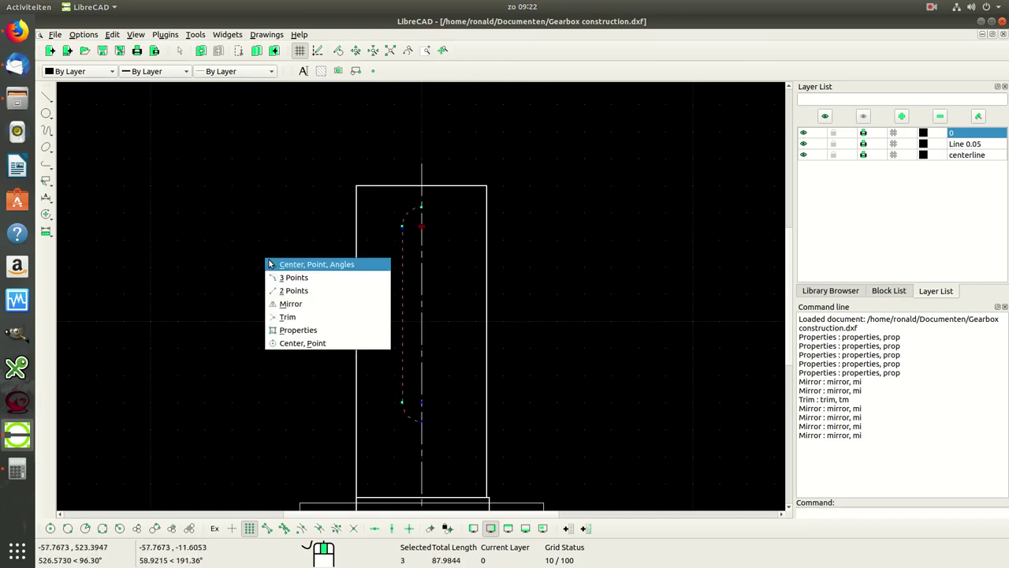
click(306, 303)
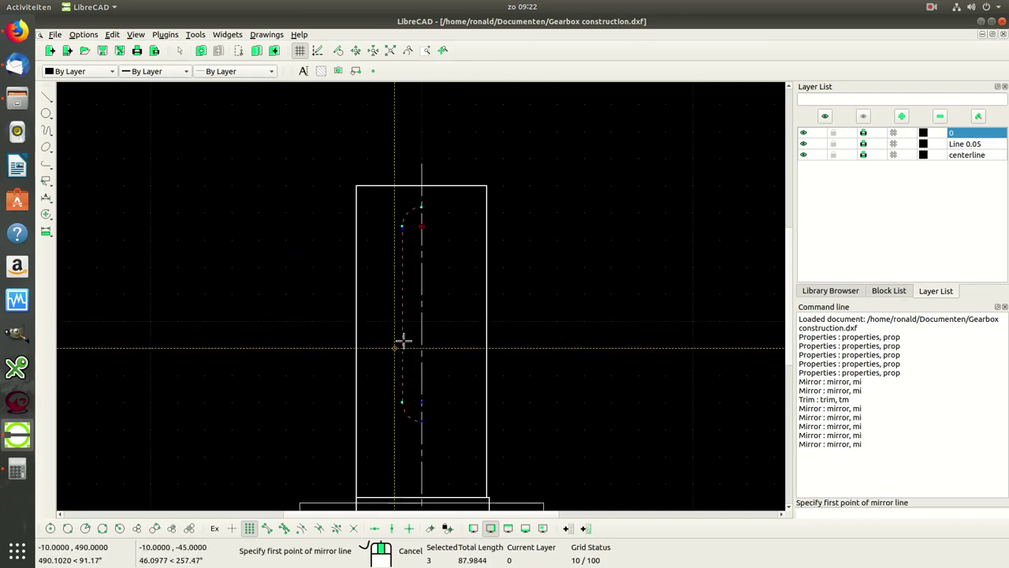
click(420, 272)
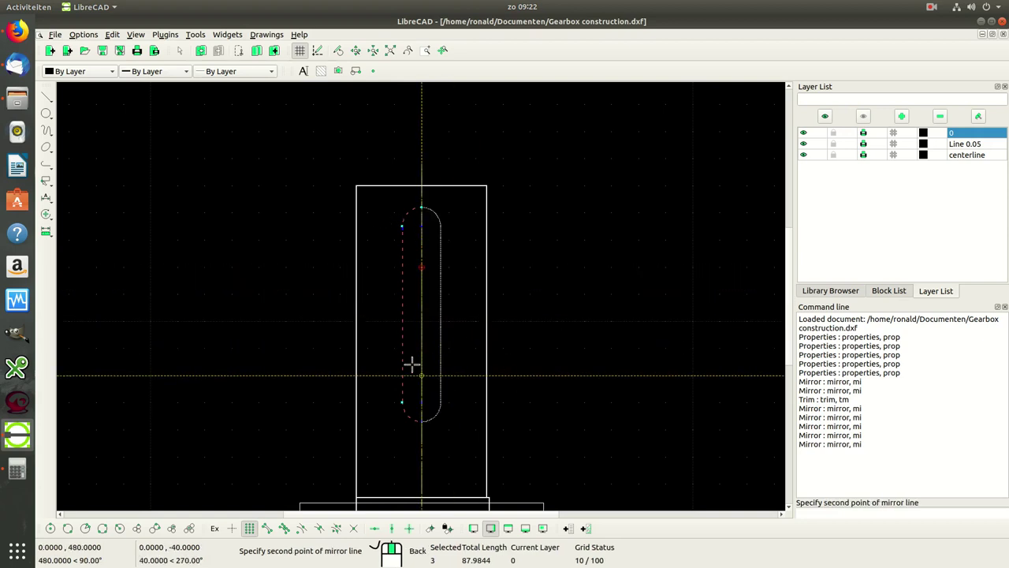
click(421, 375)
click(587, 337)
scroll(543, 353, down, 2)
scroll(531, 371, down, 2)
scroll(507, 388, down, 1)
scroll(485, 376, down, 1)
scroll(479, 370, down, 1)
scroll(489, 364, down, 2)
scroll(465, 357, down, 1)
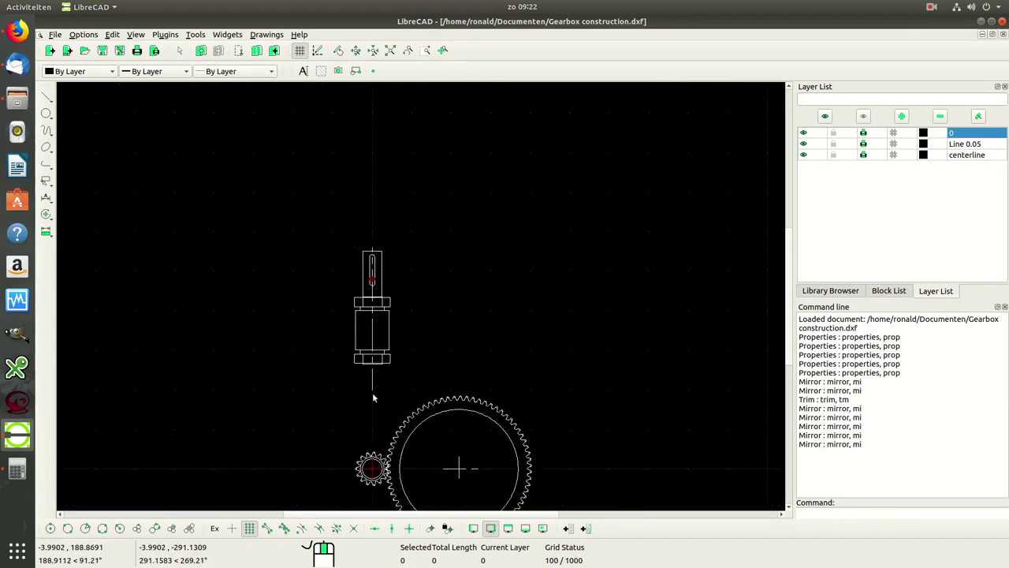
Step: Show the Block List with the Gearwheels and Input shaft blocks
scroll(401, 375, up, 2)
scroll(405, 351, up, 1)
scroll(410, 331, up, 1)
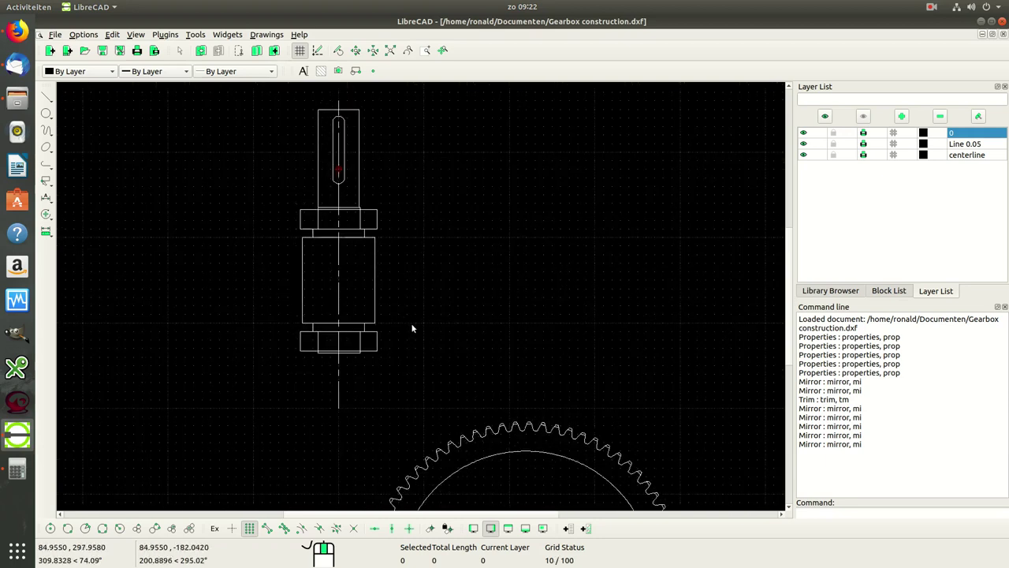
scroll(421, 332, down, 4)
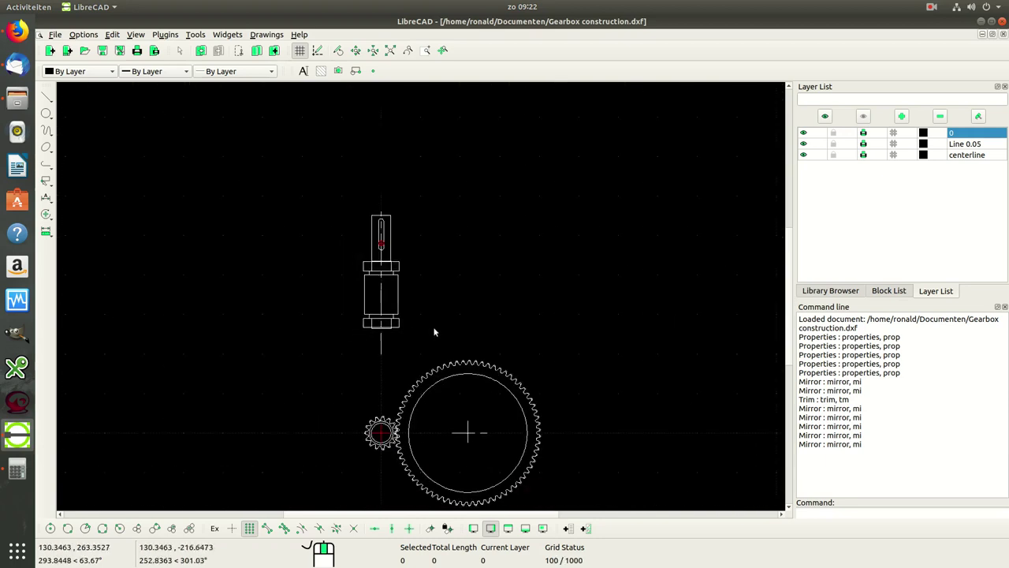
click(891, 292)
Step: Window-select every entity of the input shaft drawing
scroll(356, 471, up, 4)
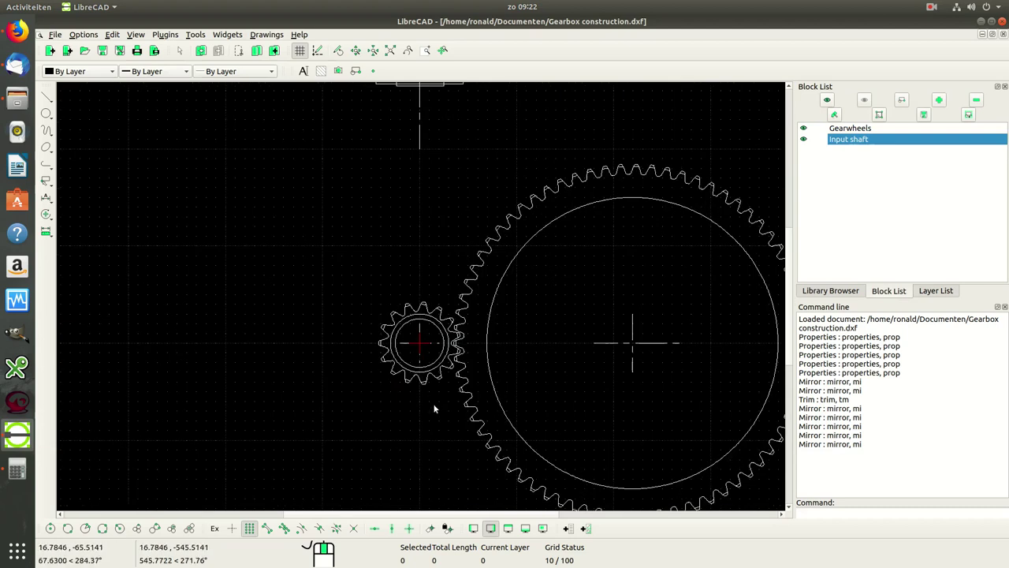
drag(345, 309, 480, 412)
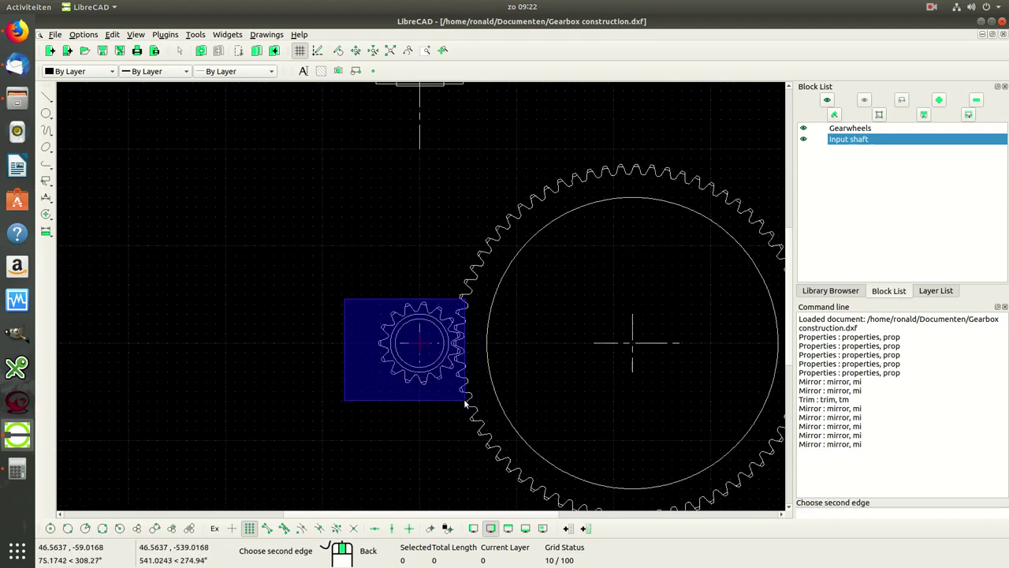
scroll(430, 394, up, 2)
scroll(438, 377, up, 1)
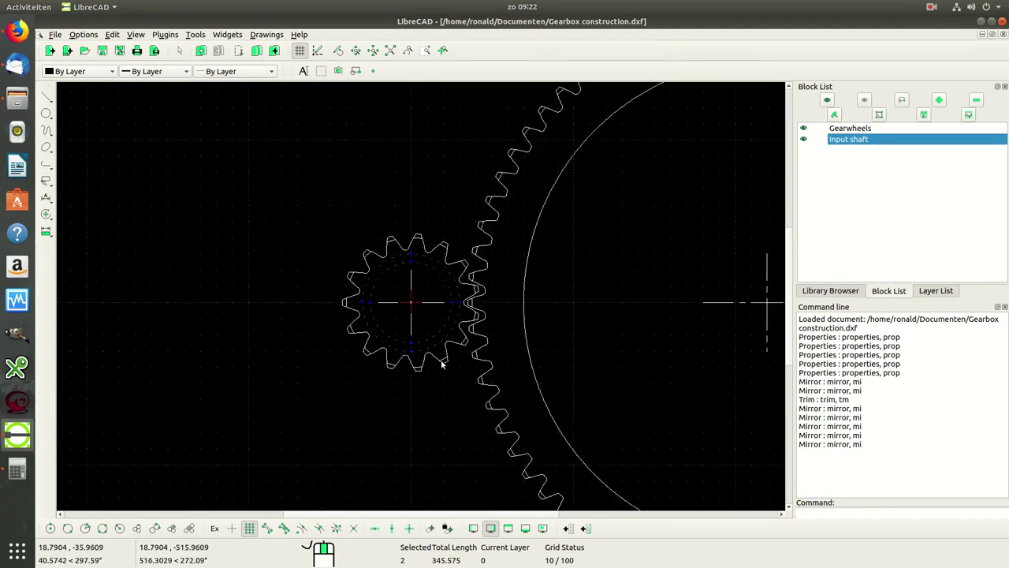
key(ctrl+a)
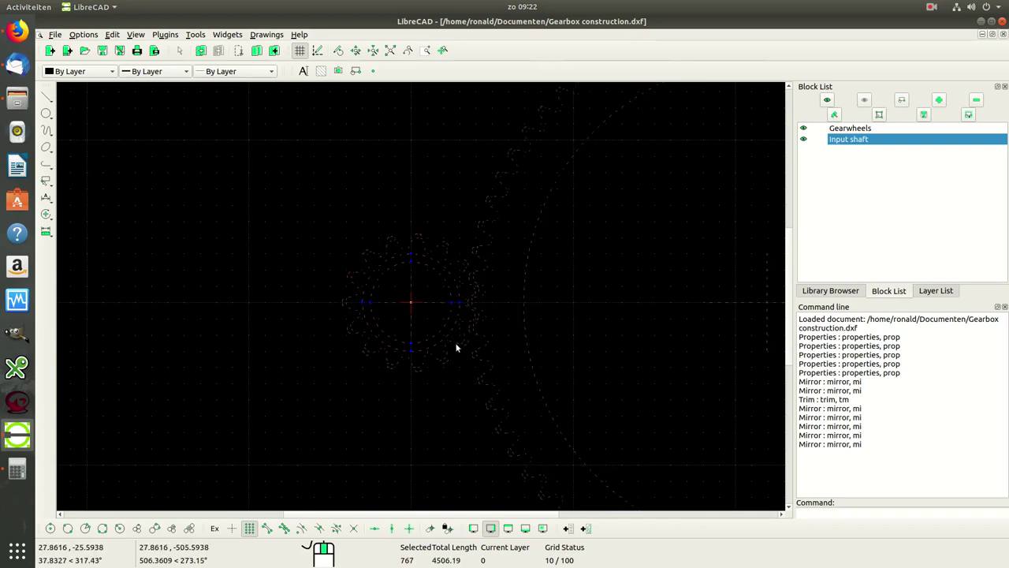
key(ctrl+k)
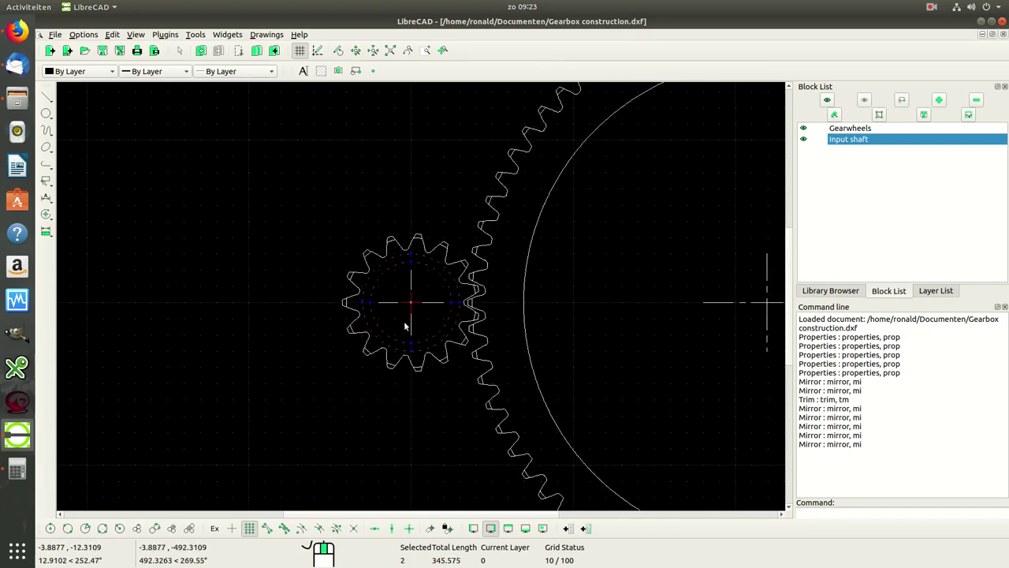
key(ctrl+a)
key(ctrl+k)
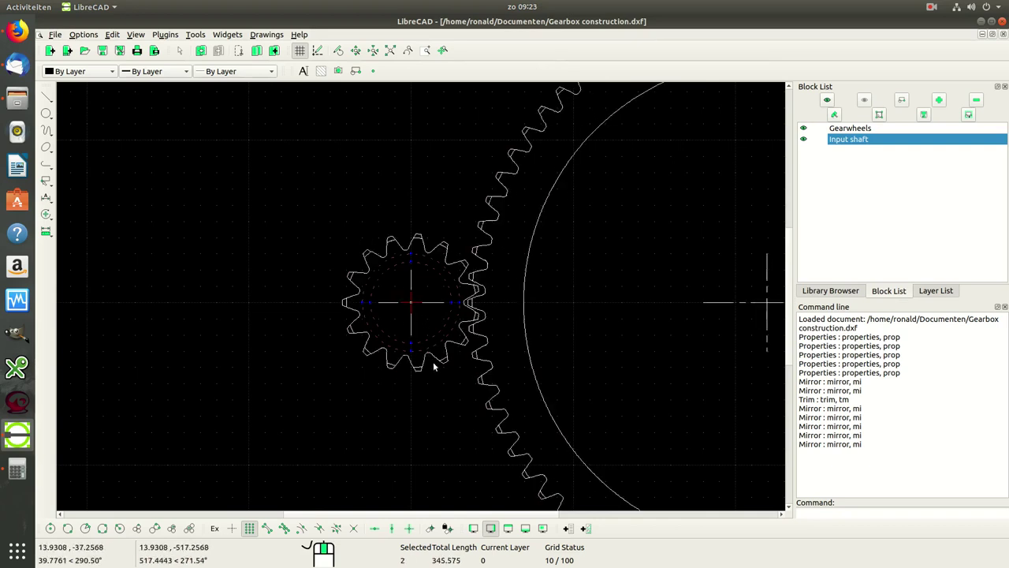
scroll(418, 348, down, 2)
scroll(438, 260, down, 2)
scroll(446, 205, down, 2)
scroll(452, 224, down, 2)
scroll(458, 187, up, 2)
drag(322, 128, 400, 307)
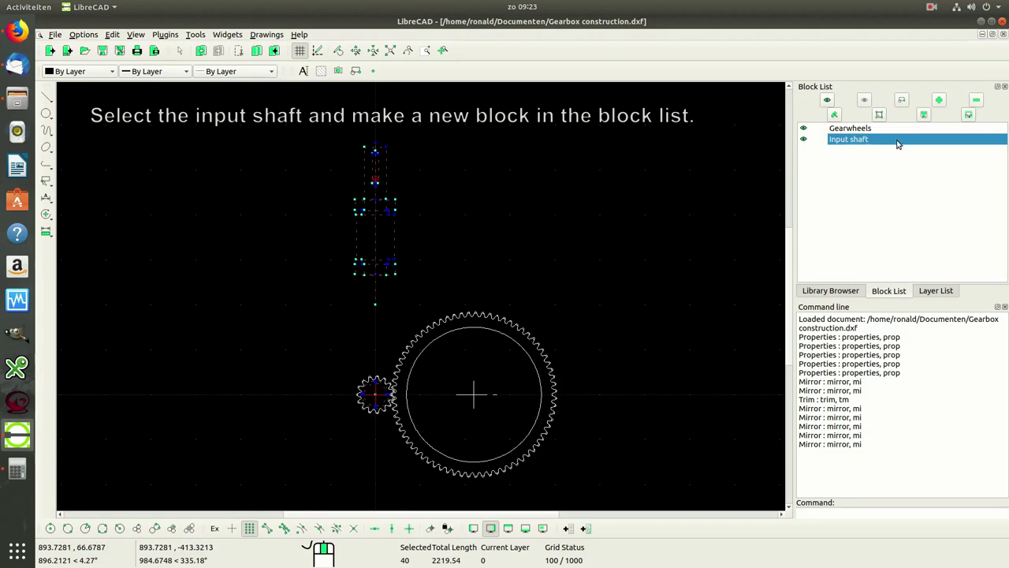
Step: Delete the old Input shaft block and create block 'Input shaft 2' referenced at the small gear centre
click(975, 103)
click(619, 314)
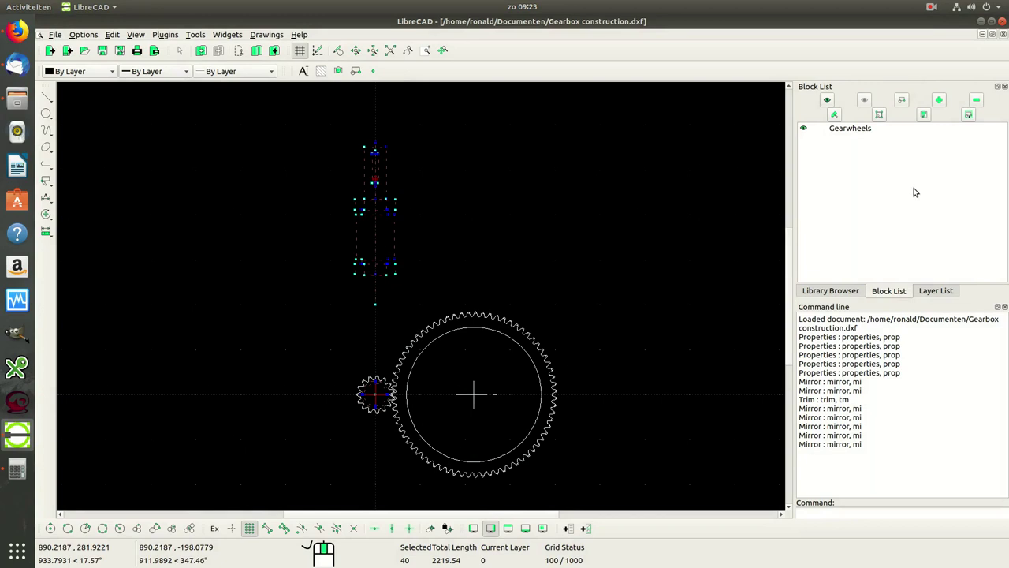
click(903, 101)
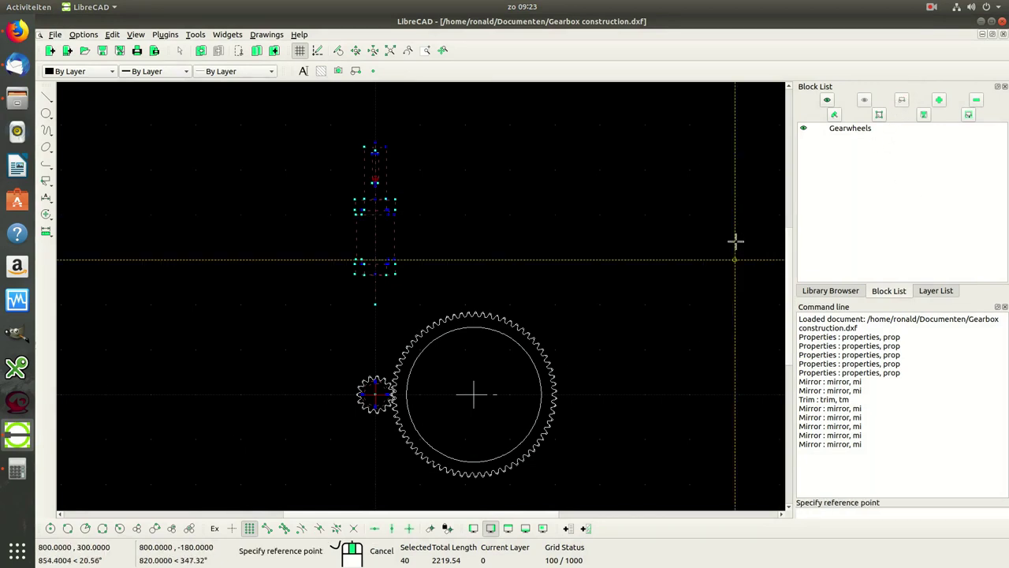
click(377, 399)
text(Input shaft)
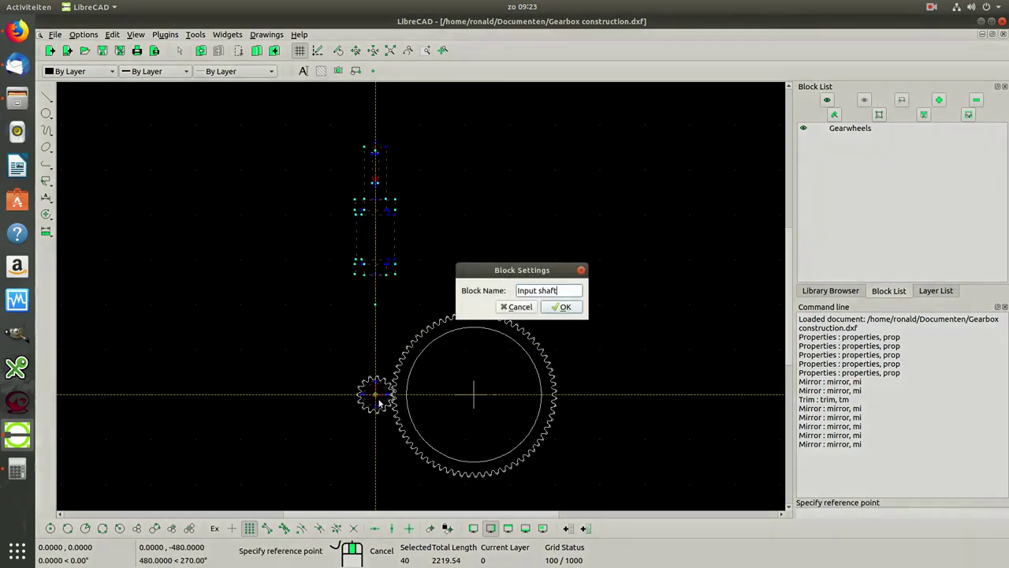
click(563, 308)
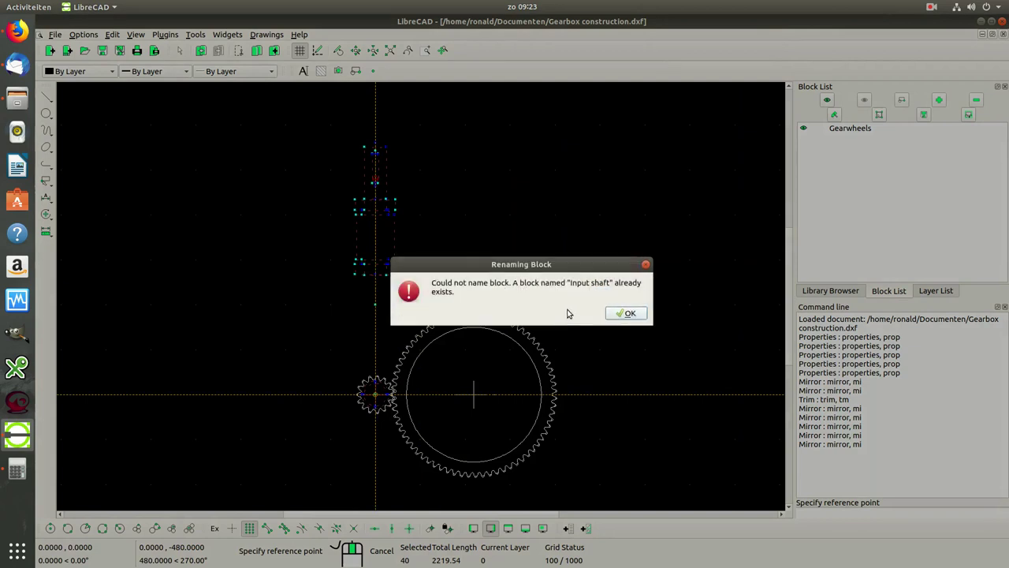
click(623, 313)
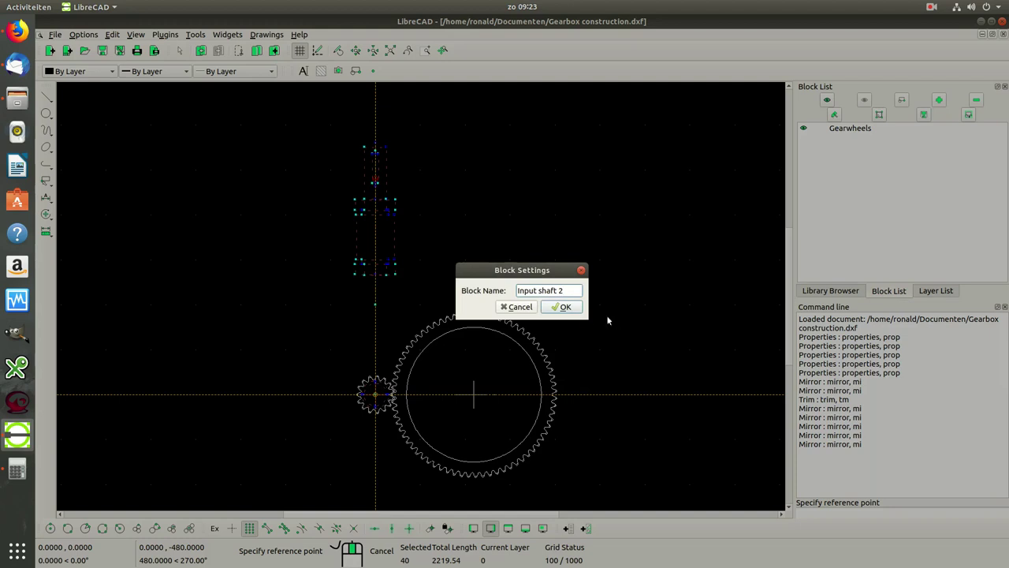
click(562, 309)
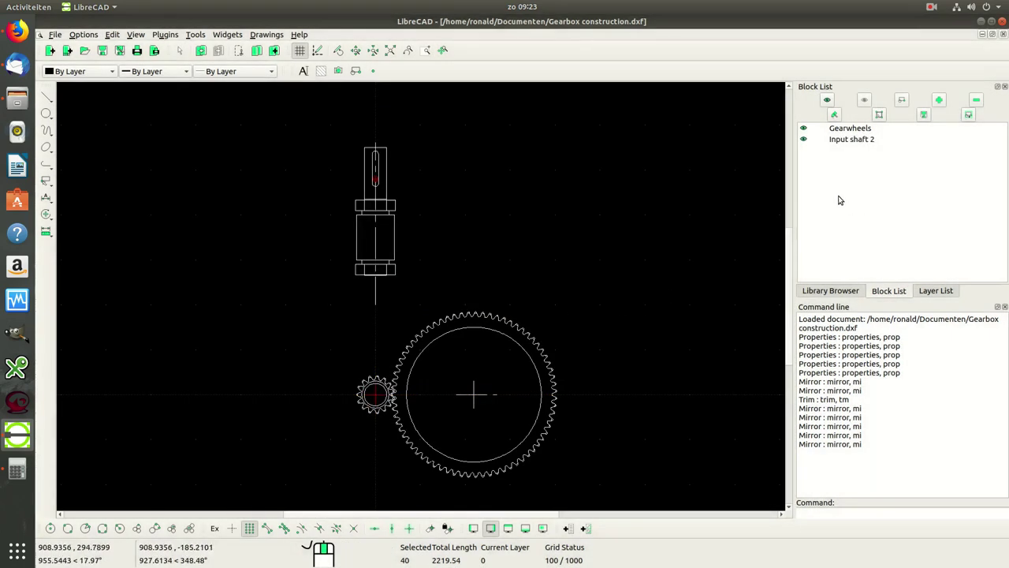
click(803, 140)
click(803, 140)
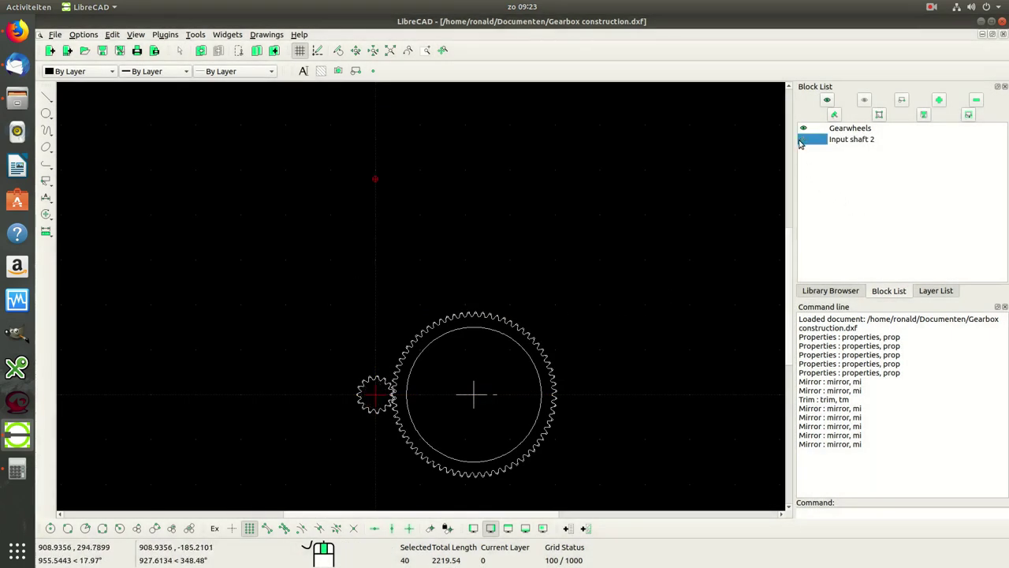
click(803, 139)
scroll(733, 197, down, 2)
scroll(662, 233, up, 1)
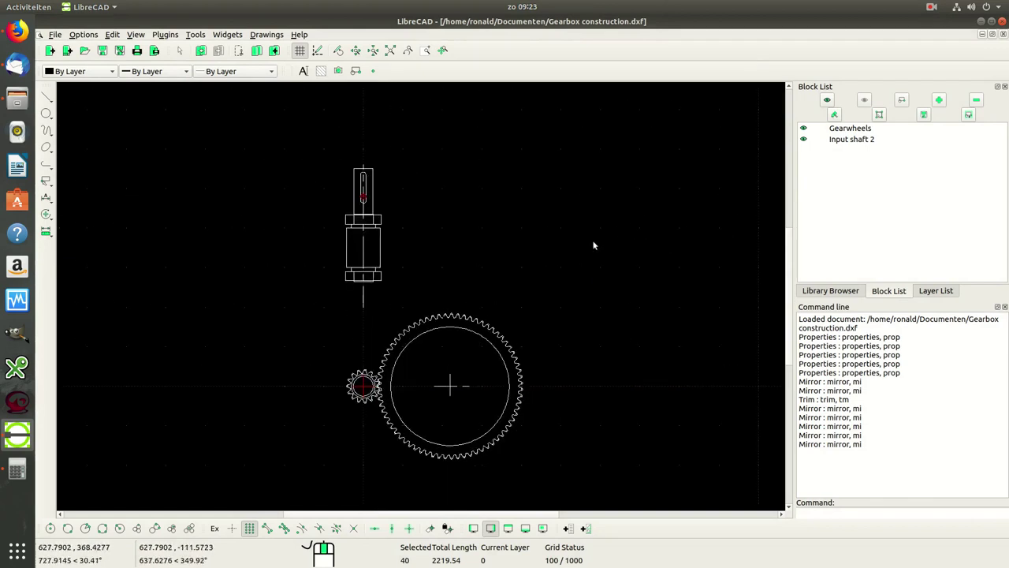
scroll(552, 249, up, 1)
scroll(482, 254, up, 2)
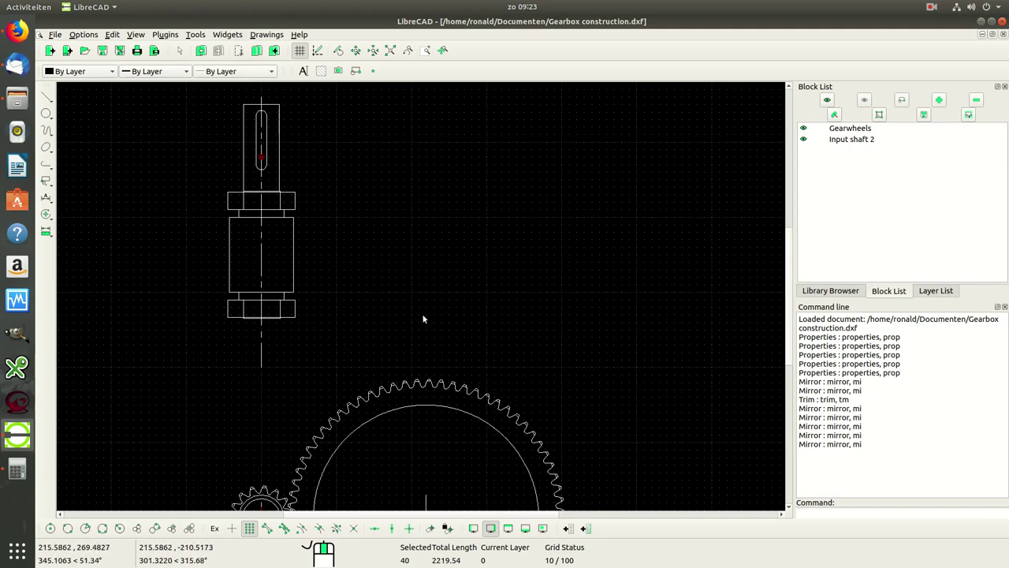
middle_drag(283, 291, 335, 290)
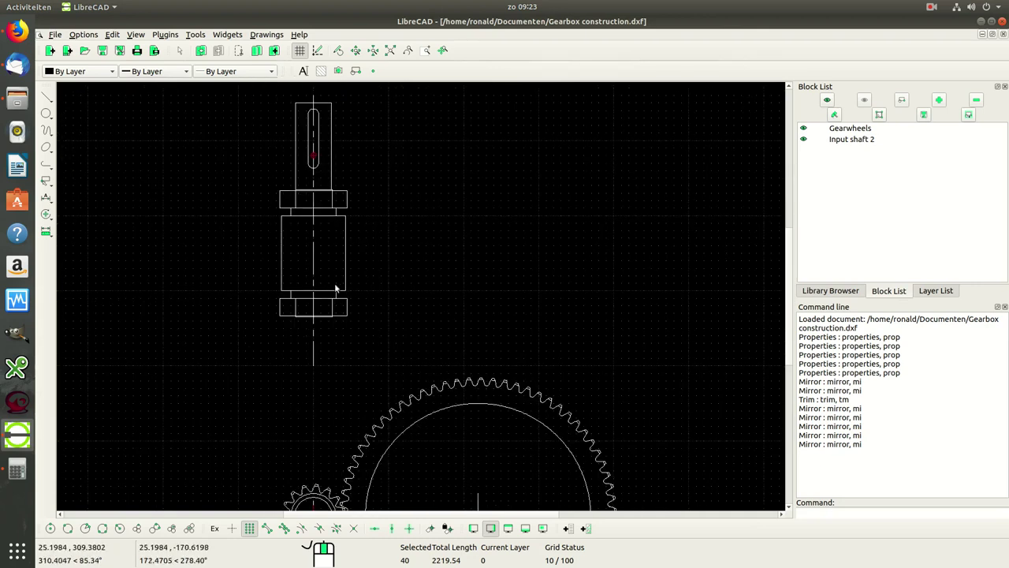
scroll(396, 306, down, 1)
scroll(397, 304, up, 1)
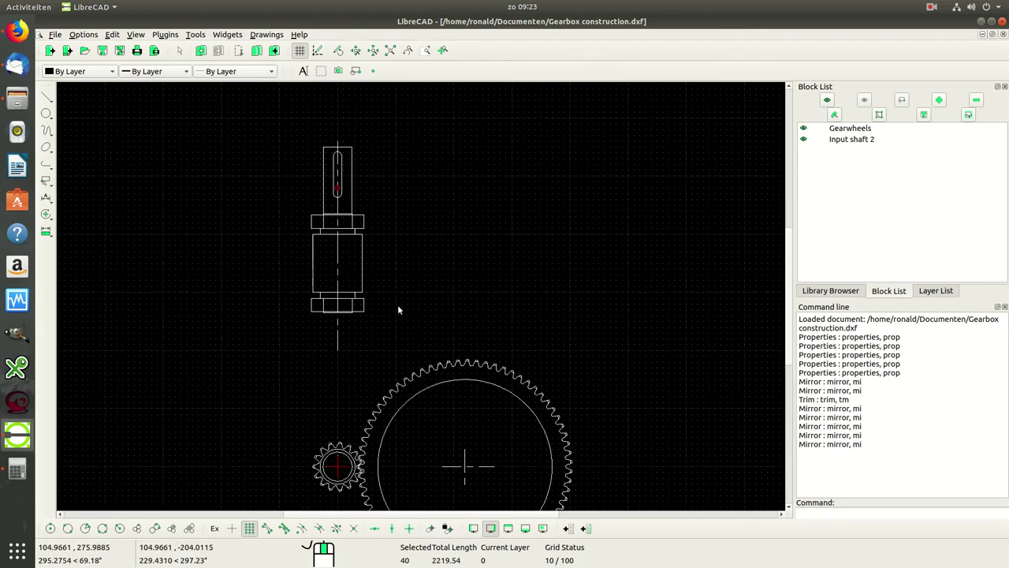
scroll(418, 309, down, 1)
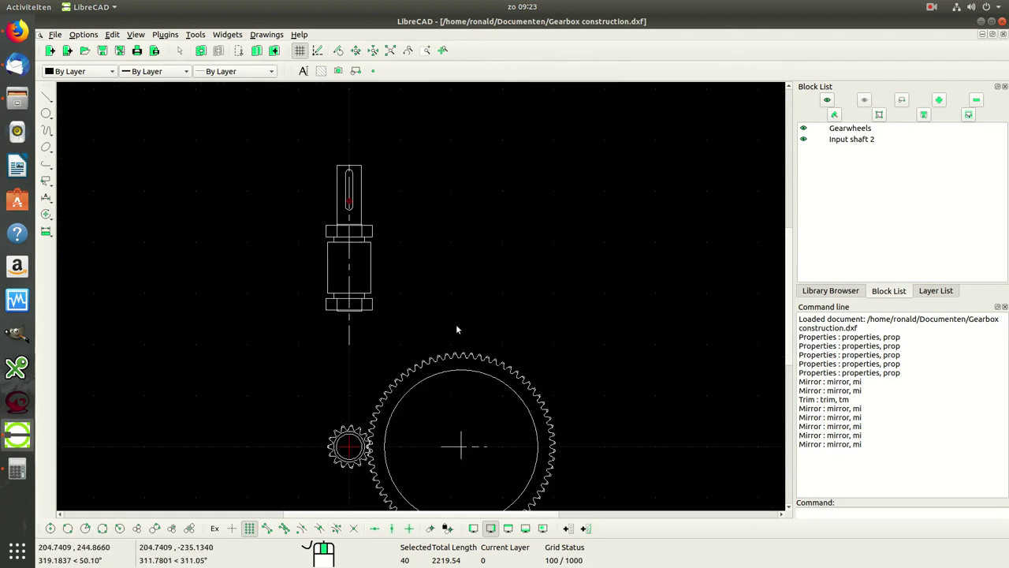
scroll(476, 465, up, 1)
scroll(474, 466, up, 1)
click(456, 446)
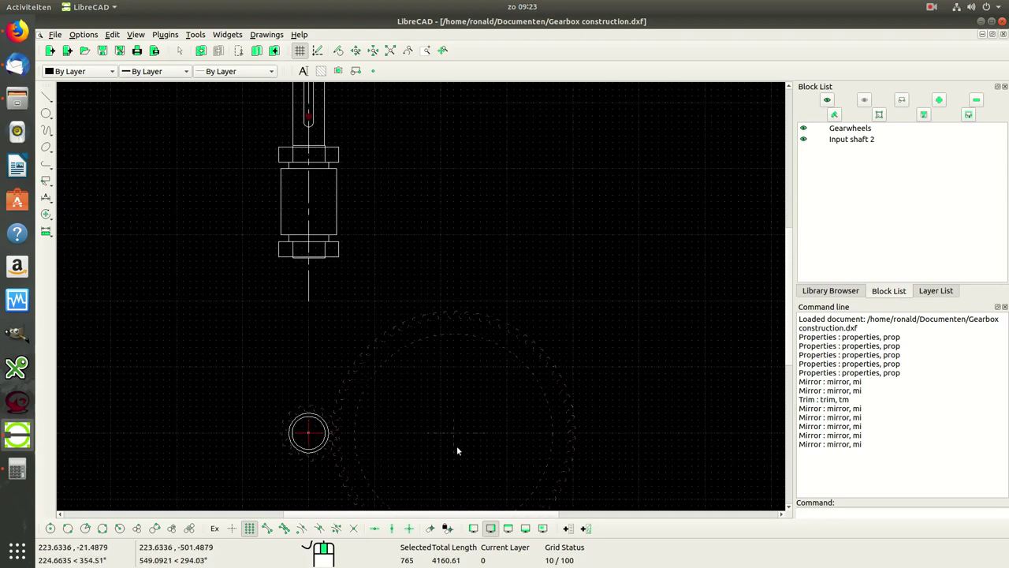
click(456, 447)
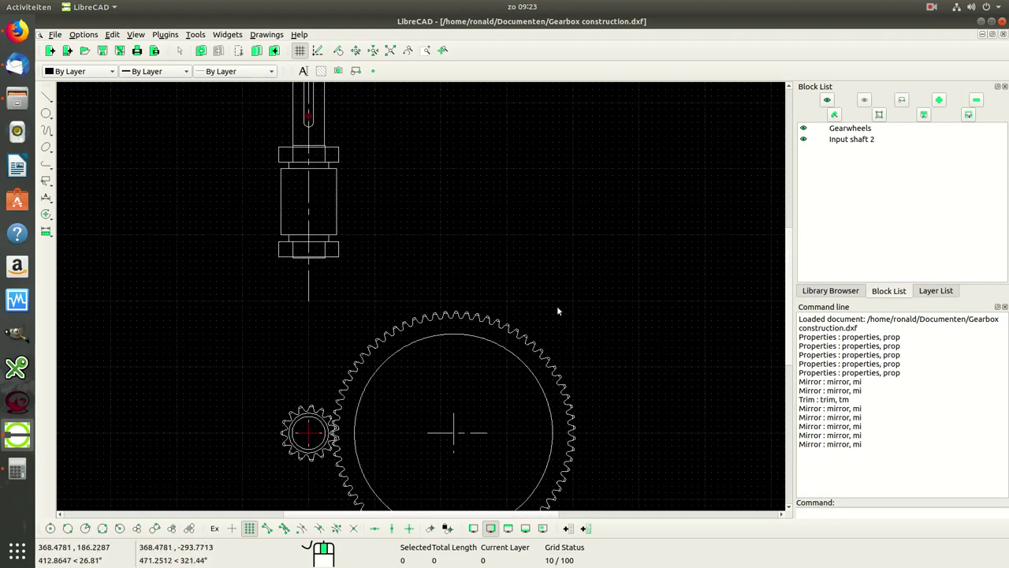
Step: Make centerline the current layer, with grid snapping off and intersection snapping on
click(937, 289)
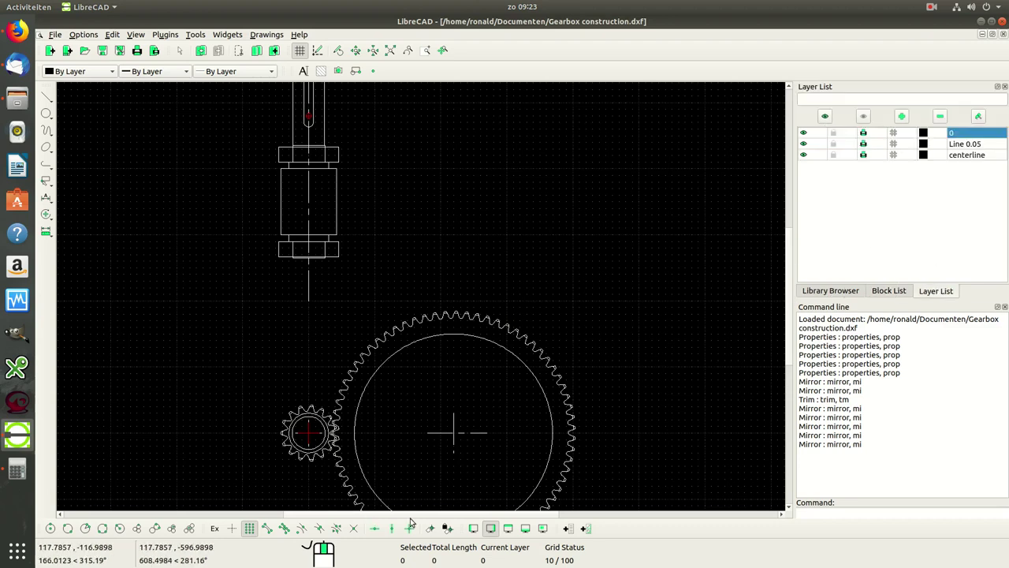
click(247, 532)
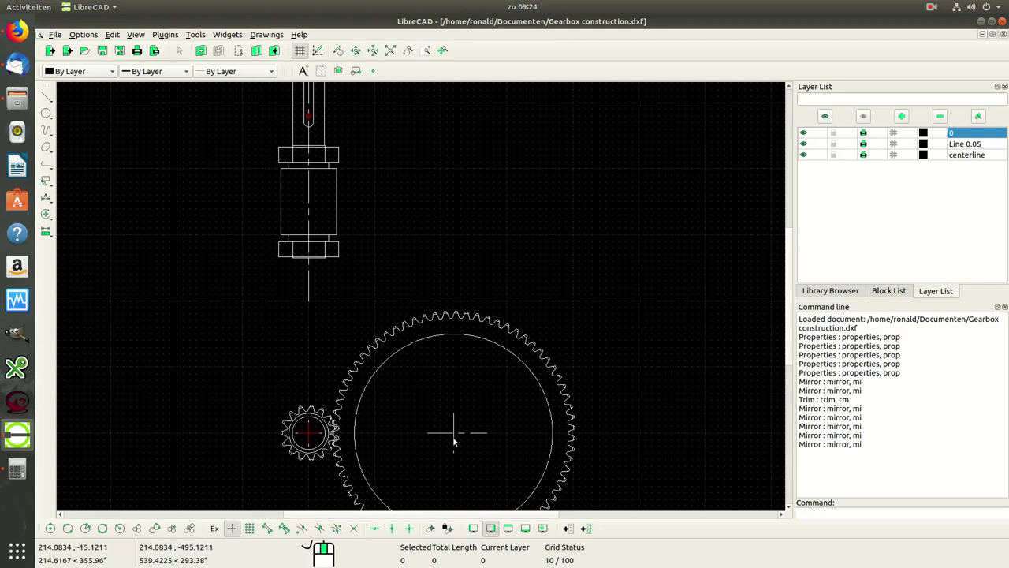
click(45, 94)
click(78, 97)
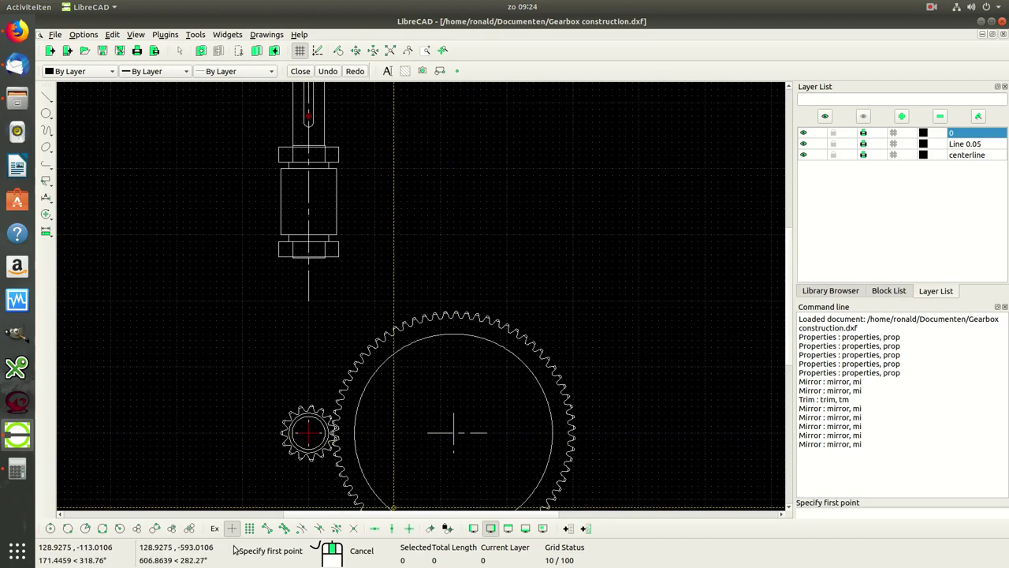
click(353, 529)
click(454, 433)
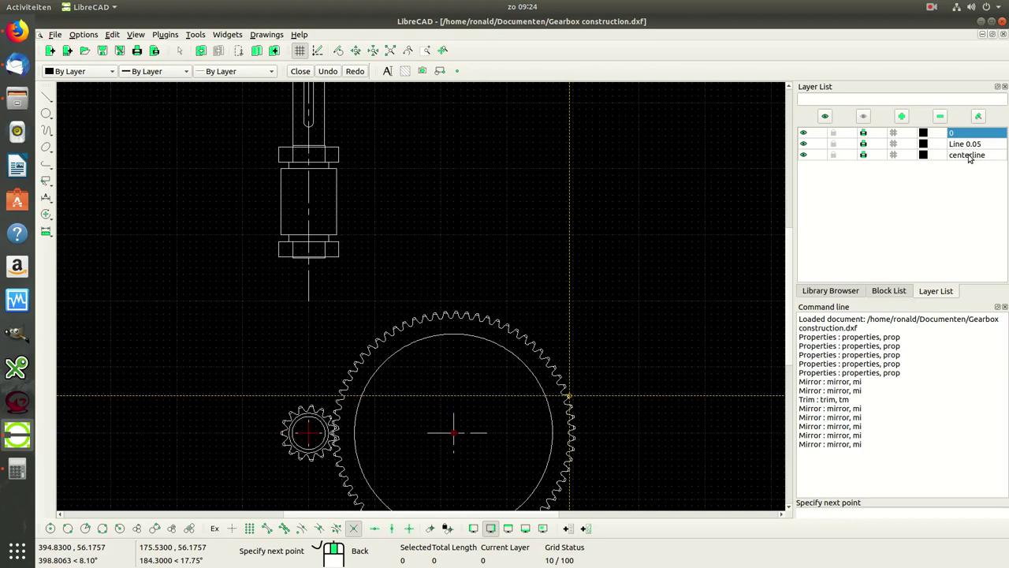
click(968, 156)
right_click(450, 242)
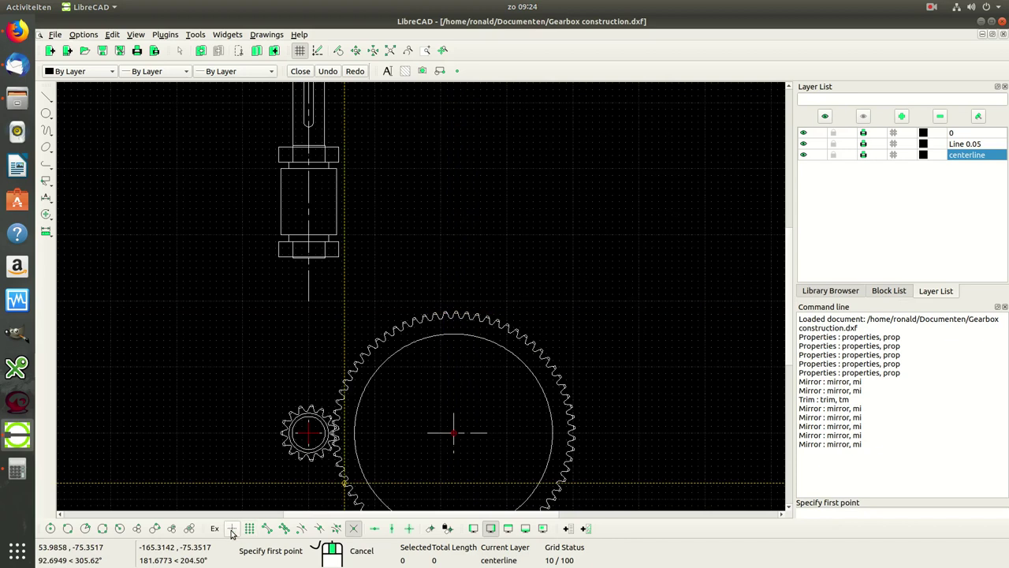
right_click(461, 244)
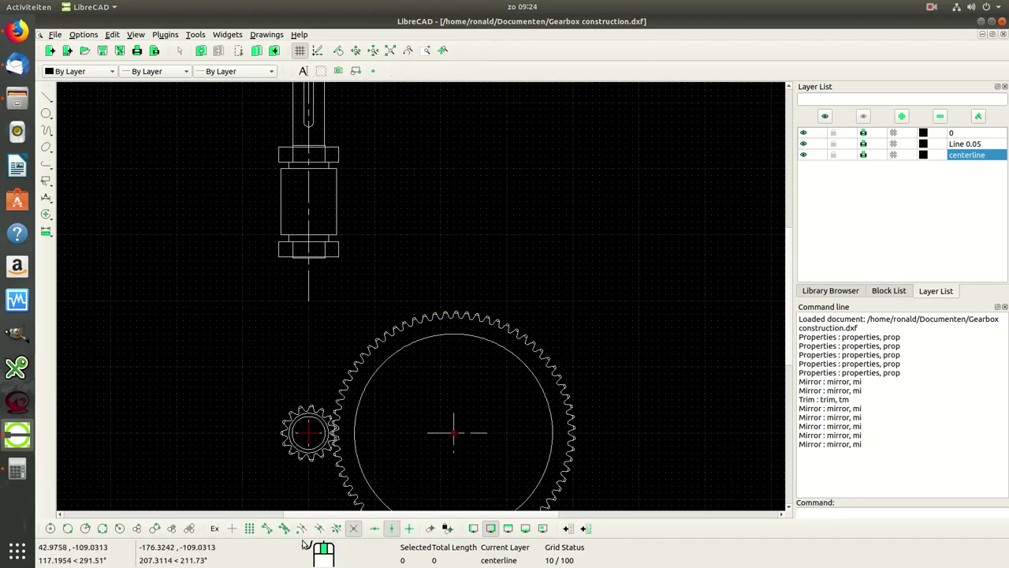
Step: Draw a vertical two-point centerline rising above the large gear's centre
click(47, 96)
click(79, 95)
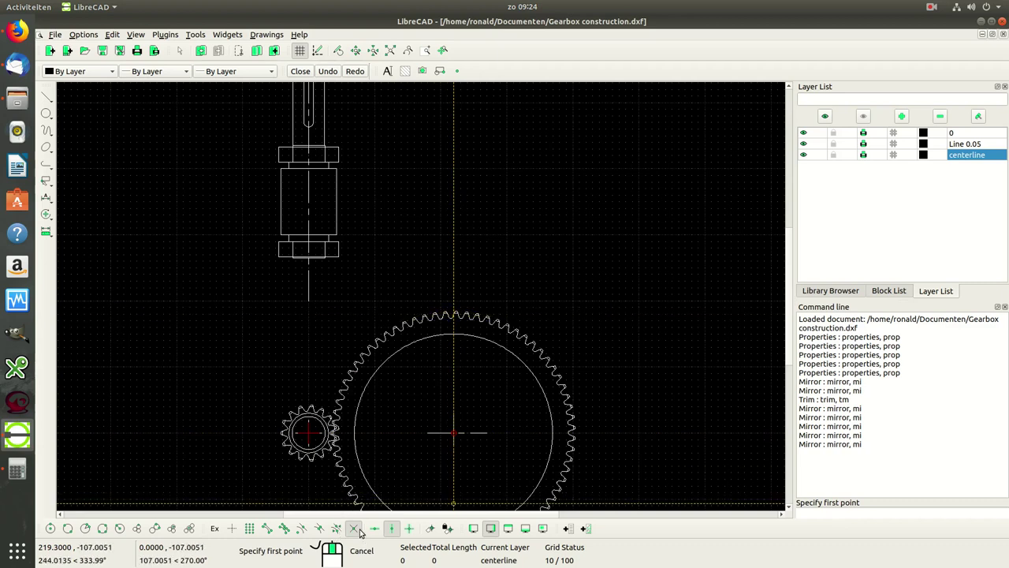
click(461, 283)
scroll(465, 170, down, 3)
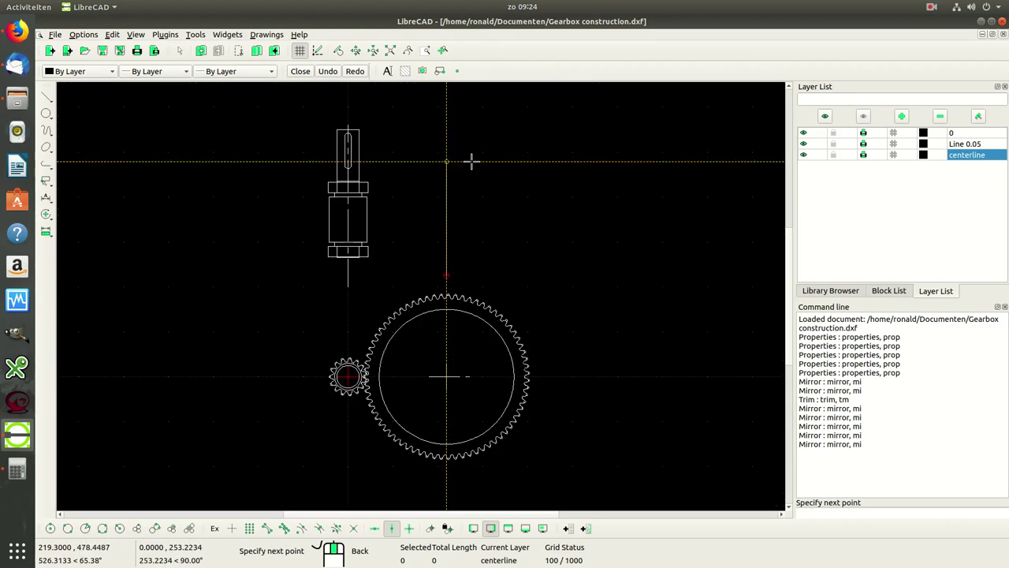
click(448, 121)
right_click(489, 170)
right_click(515, 228)
scroll(517, 241, down, 2)
scroll(549, 265, up, 1)
scroll(359, 314, up, 1)
scroll(402, 268, up, 1)
Step: Draw a short vertical line above the gear, aligned with the large gear's tooth tip
scroll(421, 256, up, 1)
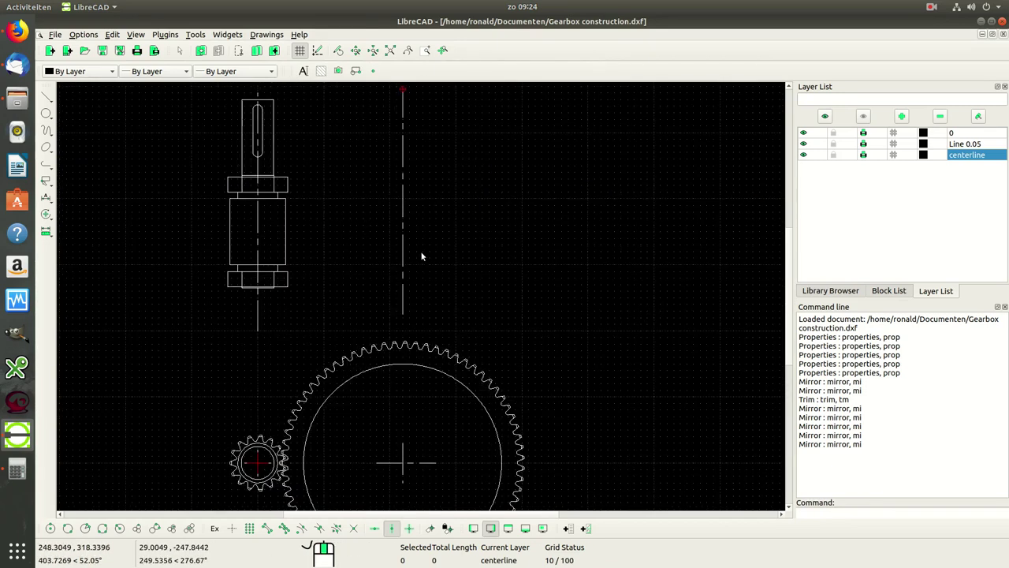
scroll(416, 250, down, 1)
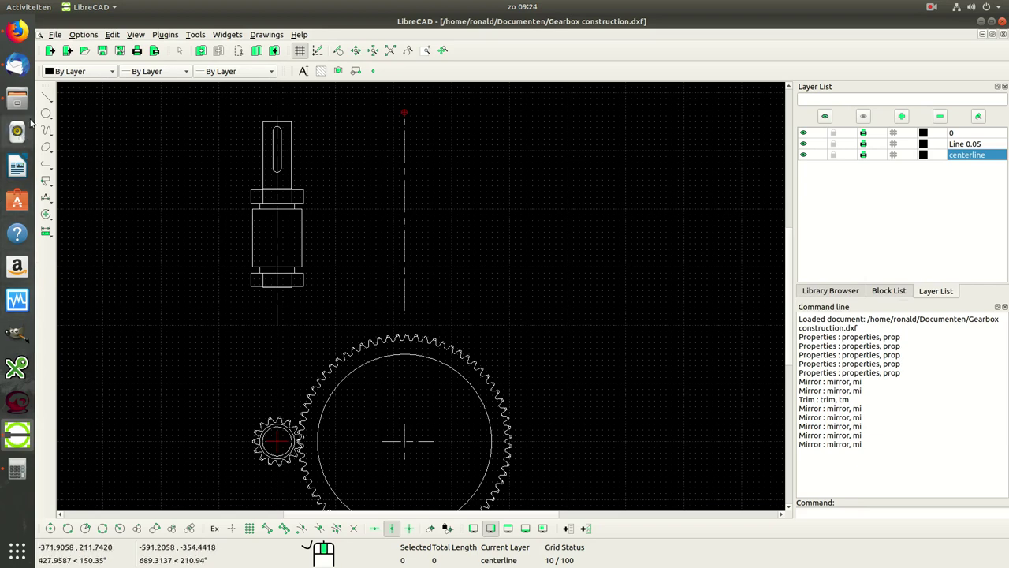
click(46, 95)
click(79, 96)
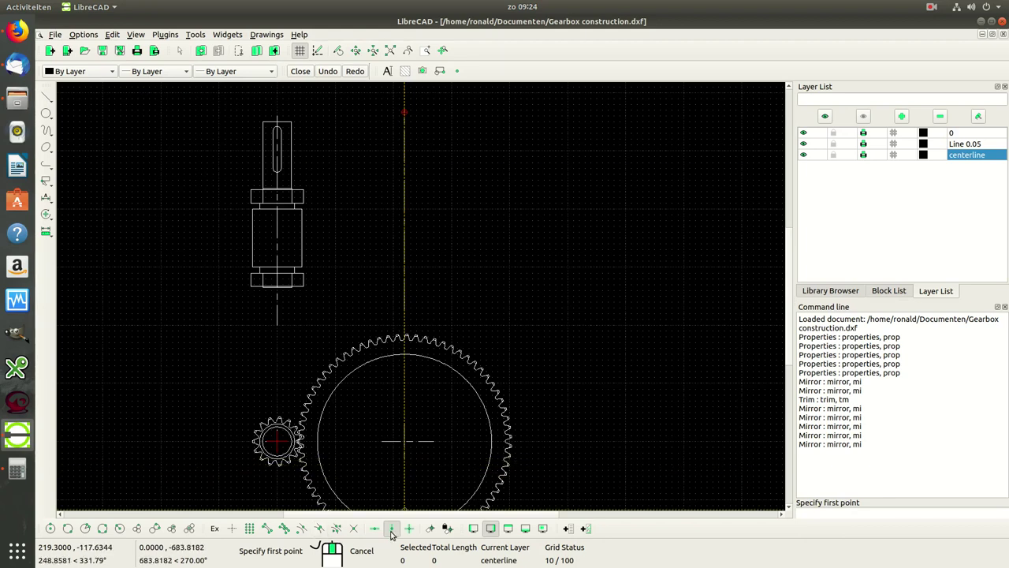
scroll(513, 442, up, 3)
scroll(493, 406, up, 2)
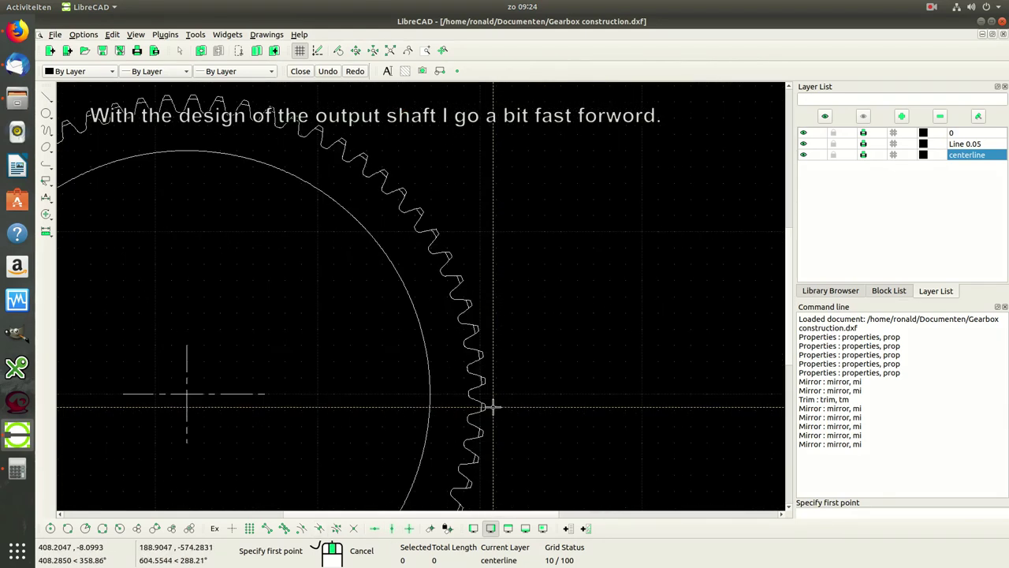
scroll(493, 406, up, 3)
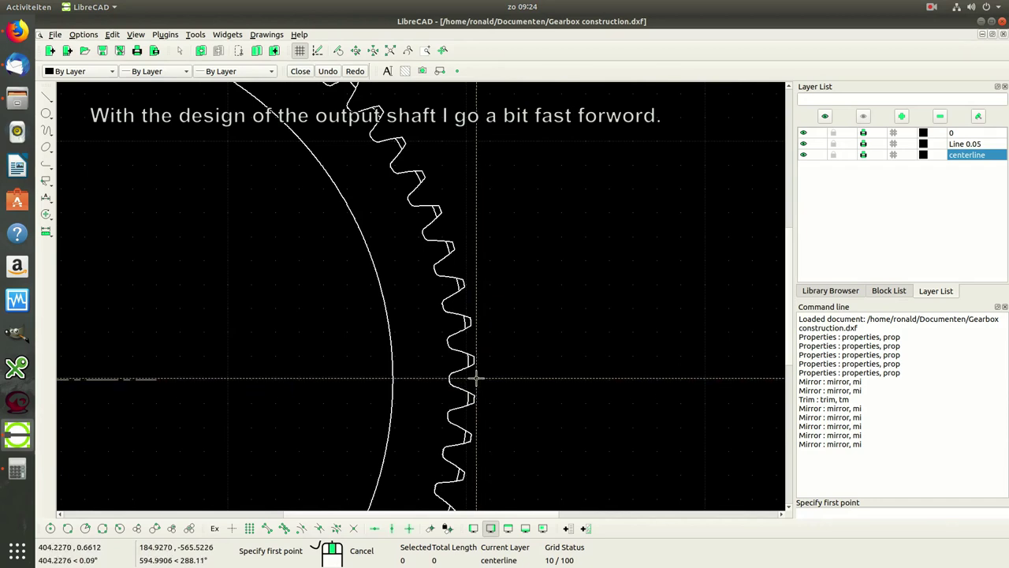
click(474, 378)
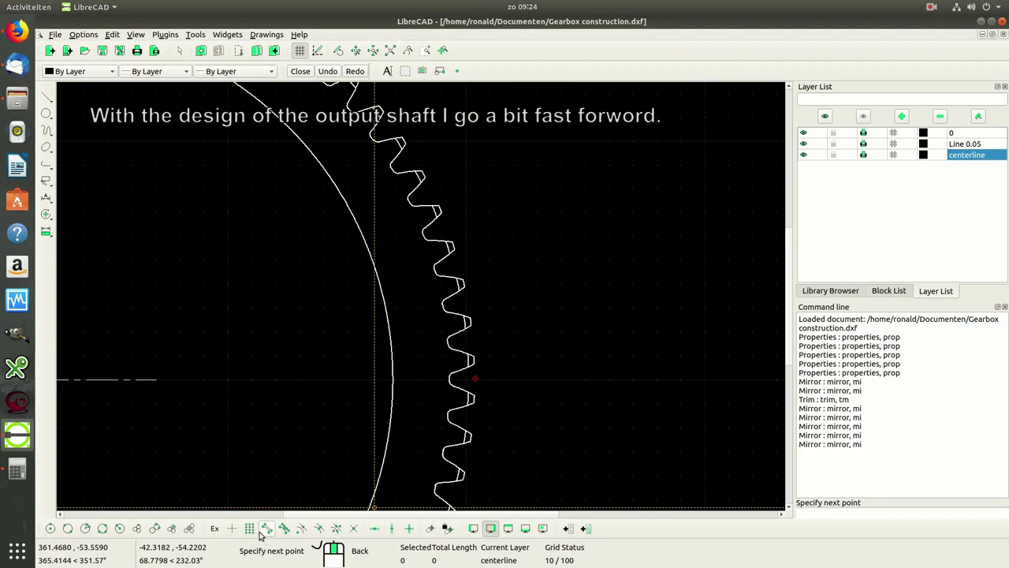
click(391, 528)
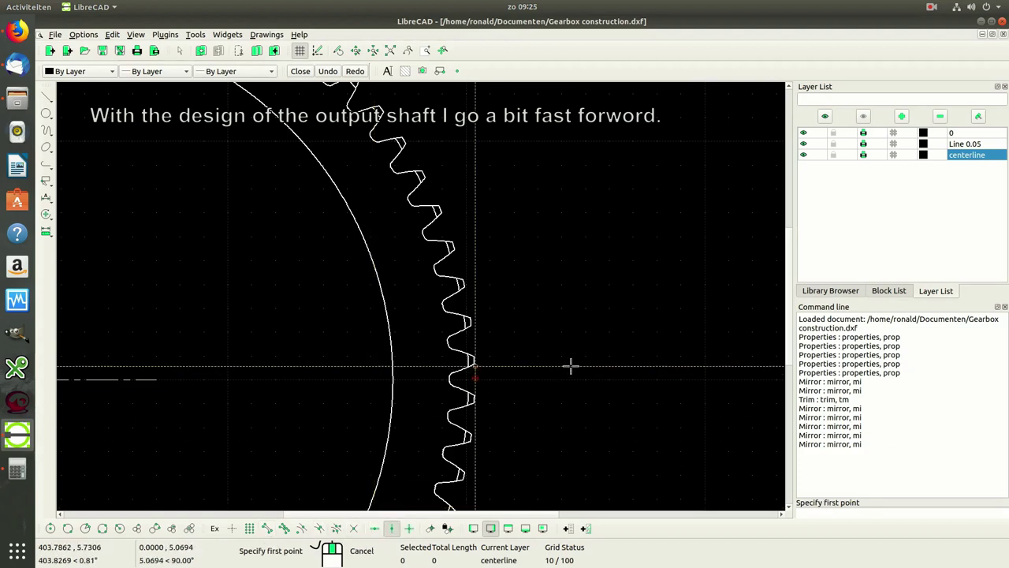
scroll(571, 365, down, 4)
scroll(544, 331, down, 5)
click(458, 223)
click(464, 169)
right_click(556, 217)
right_click(514, 220)
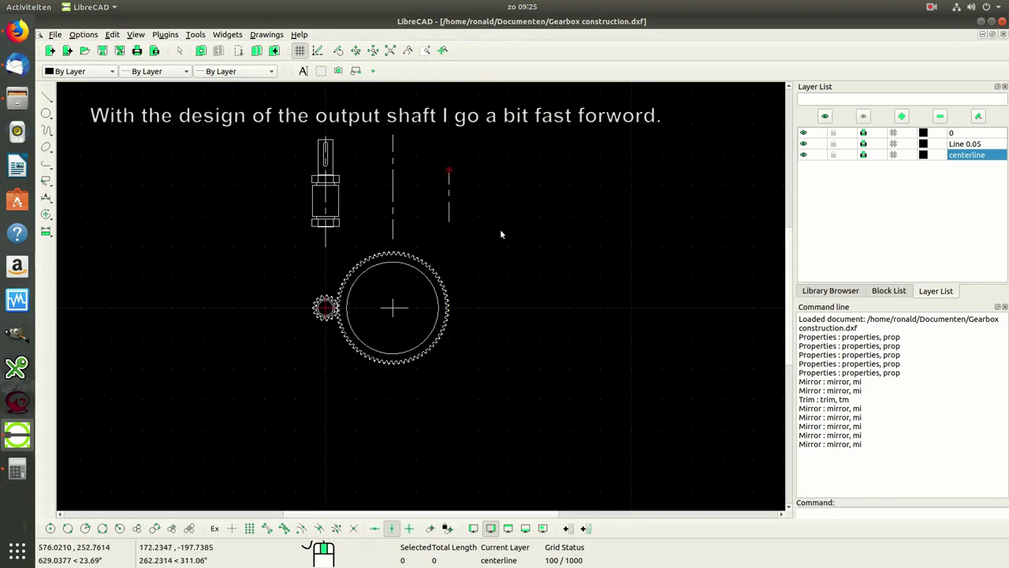
Step: Move the new short line onto layer 0 through its properties
right_click(500, 234)
click(536, 302)
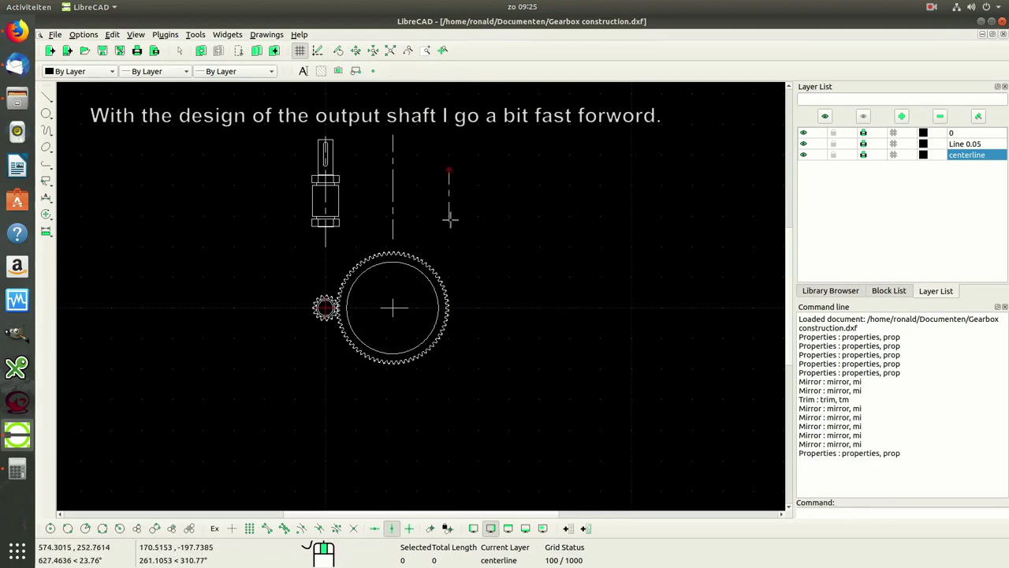
click(449, 220)
click(502, 240)
click(482, 213)
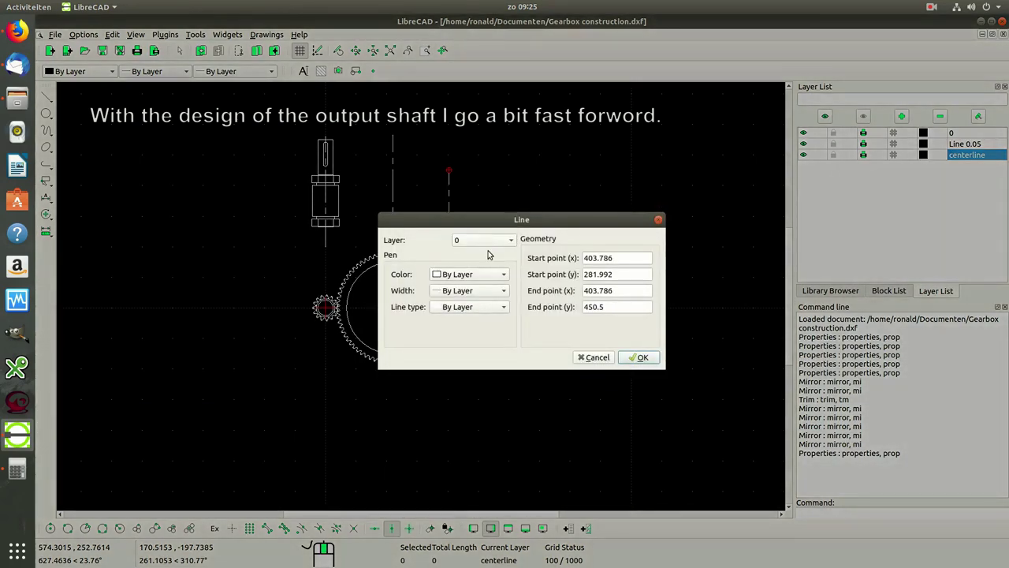
click(630, 359)
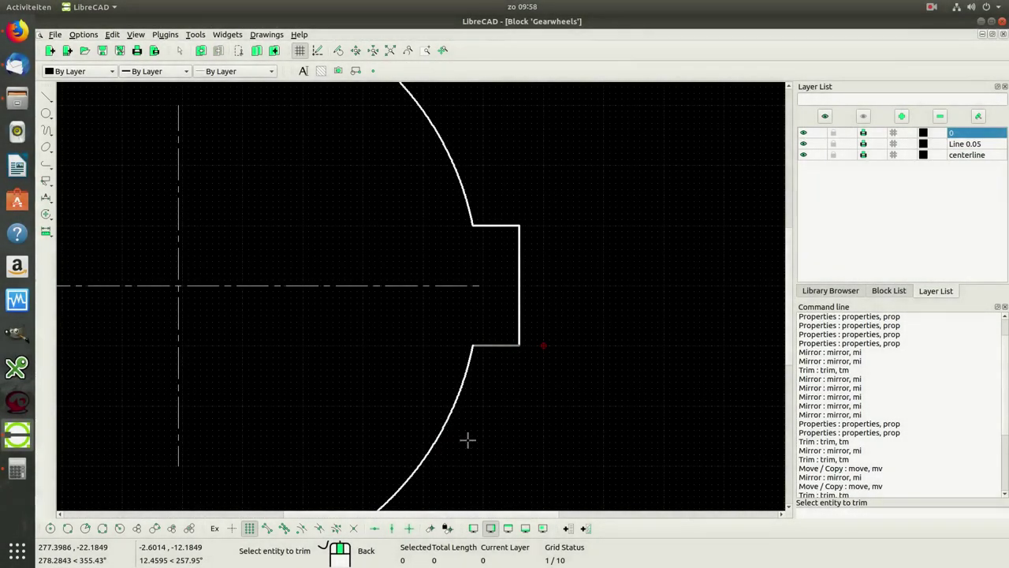
Step: Finish trimming the rectangular keyway notch into the large gear's bore
right_click(541, 343)
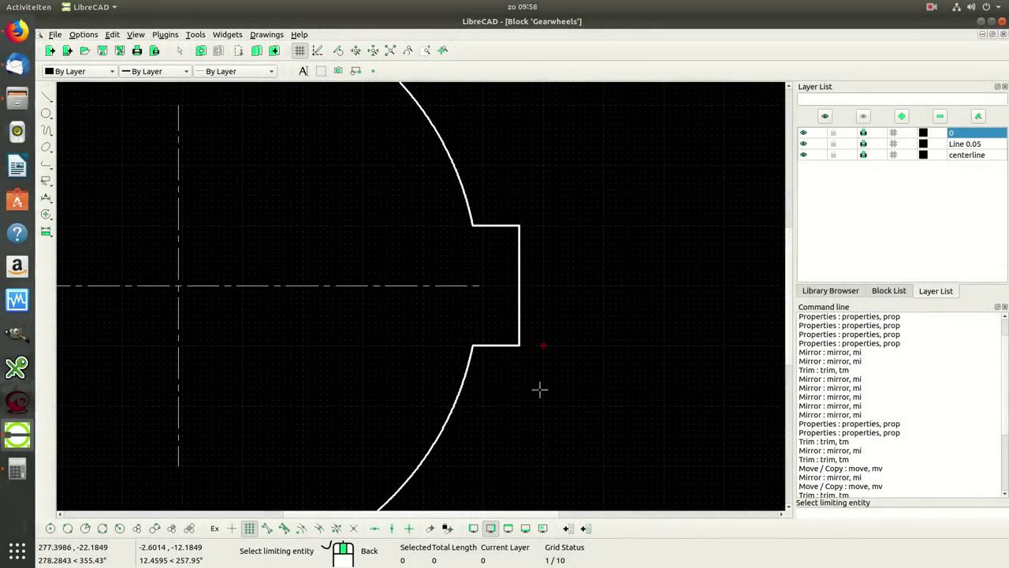
scroll(541, 347, down, 3)
scroll(474, 370, down, 2)
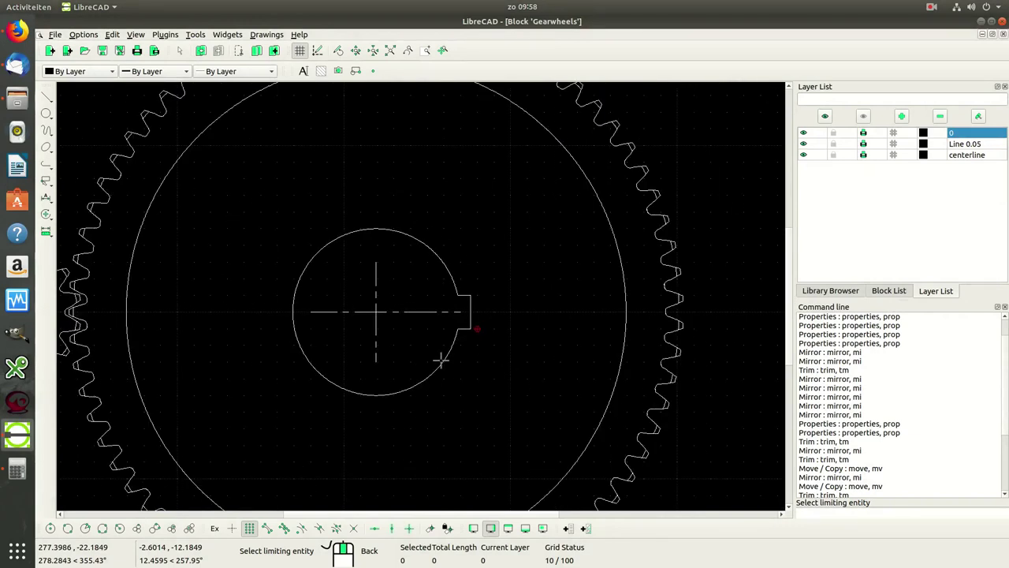
scroll(441, 359, down, 2)
shift+scroll(214, 315, left, 1)
scroll(219, 314, up, 2)
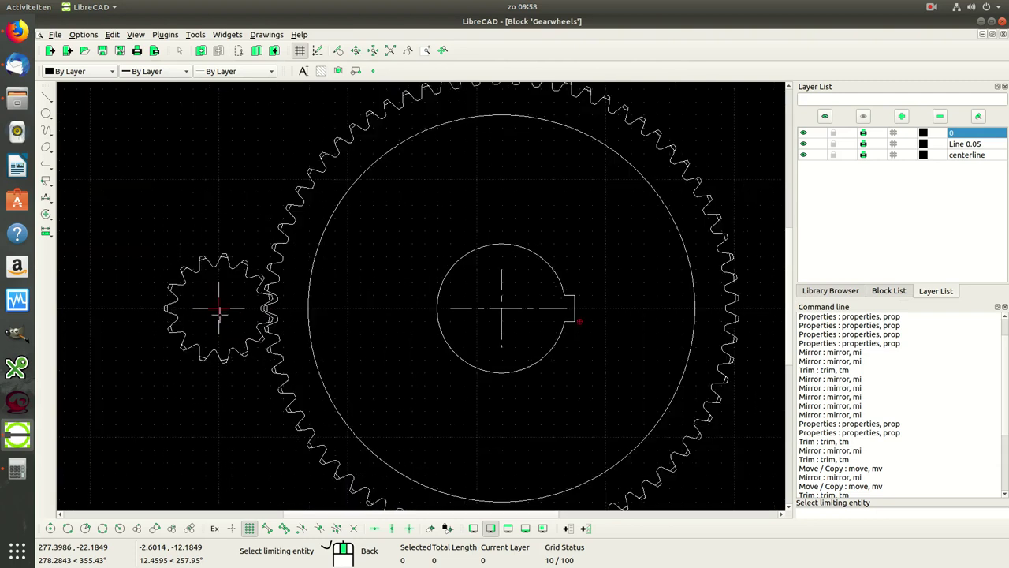
scroll(392, 316, down, 1)
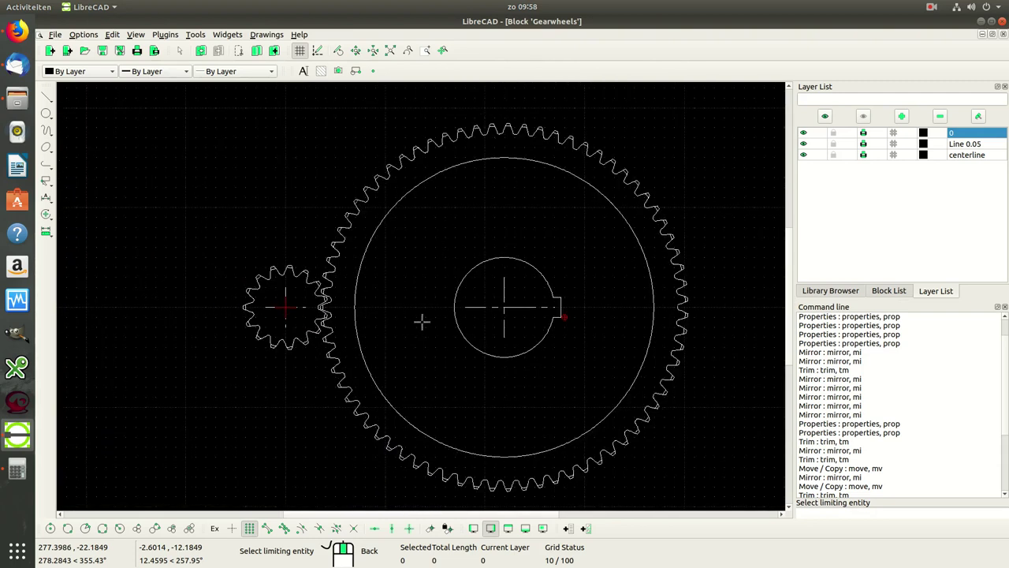
Step: Start a centre-point circle at the bore centre, with grid snapping turned on
click(46, 115)
click(91, 113)
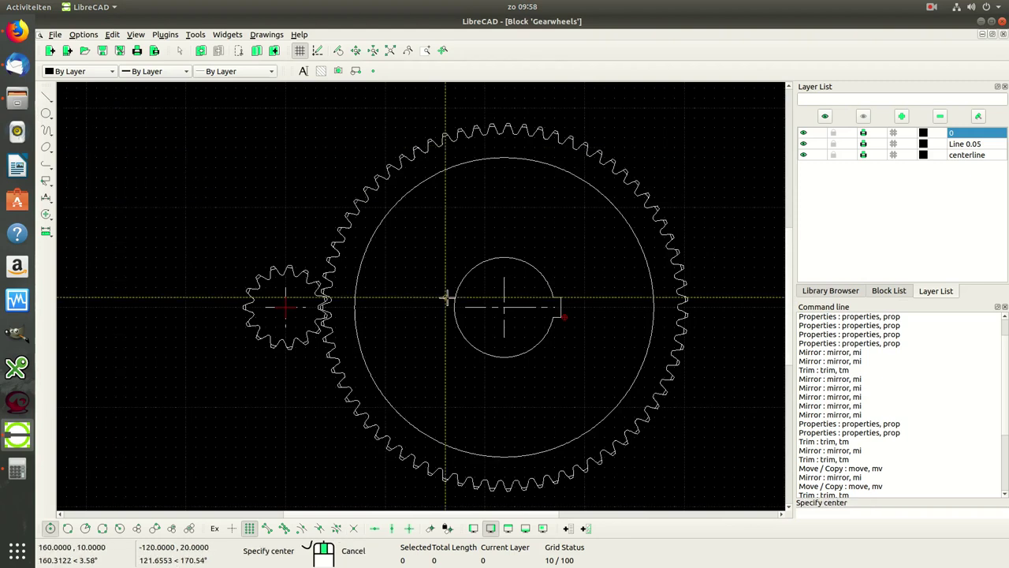
scroll(514, 305, up, 2)
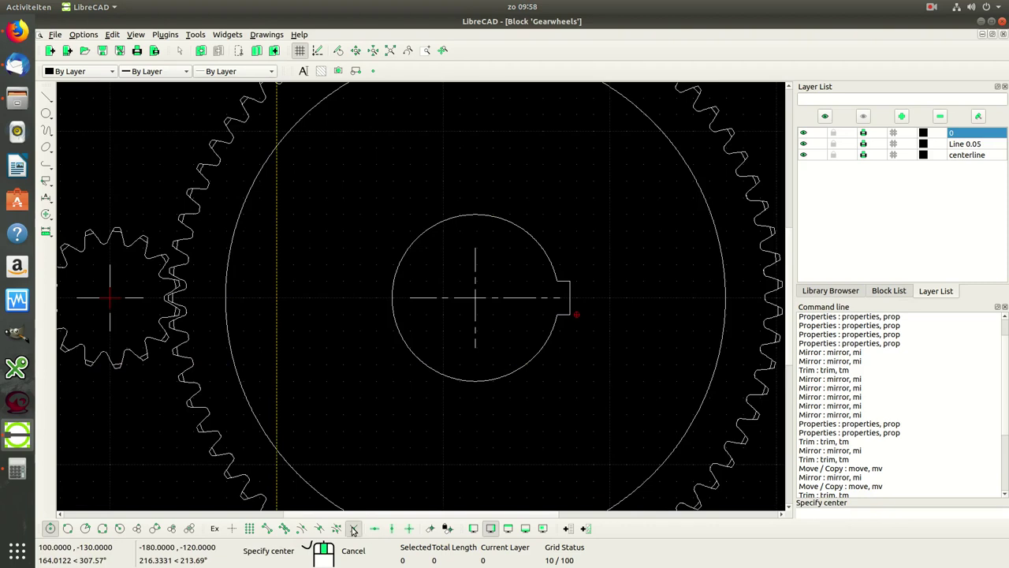
click(481, 297)
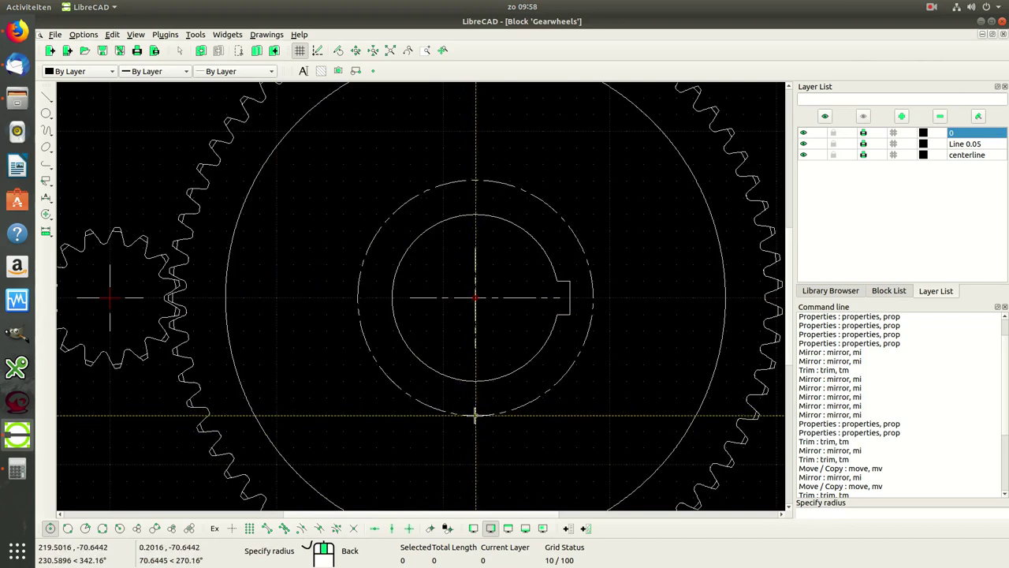
click(249, 527)
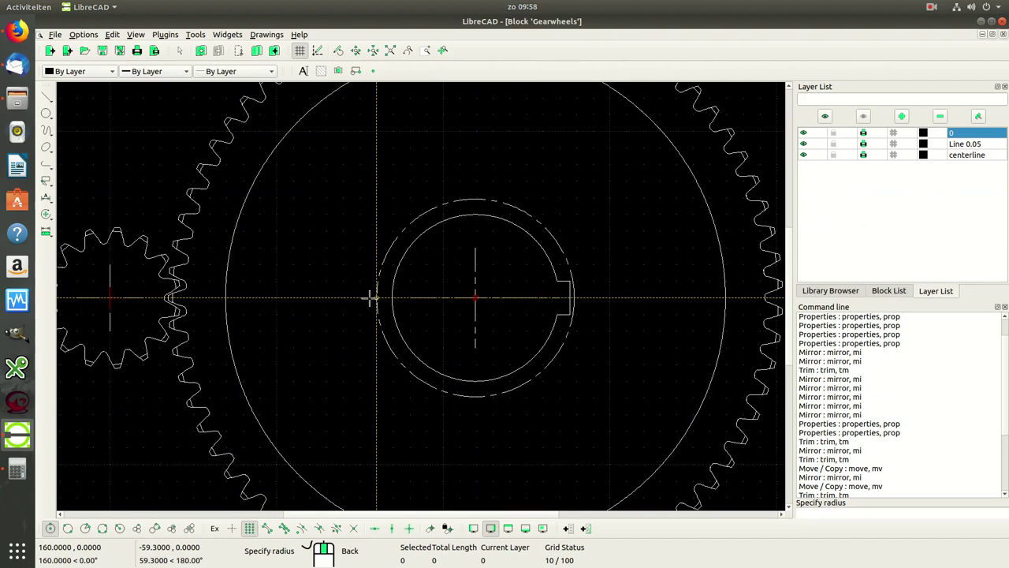
Step: Zoom around the shafts and bearings, then show the list of Gearwheels, Input shaft 2 and Output shaft
scroll(268, 243, up, 2)
scroll(356, 157, up, 3)
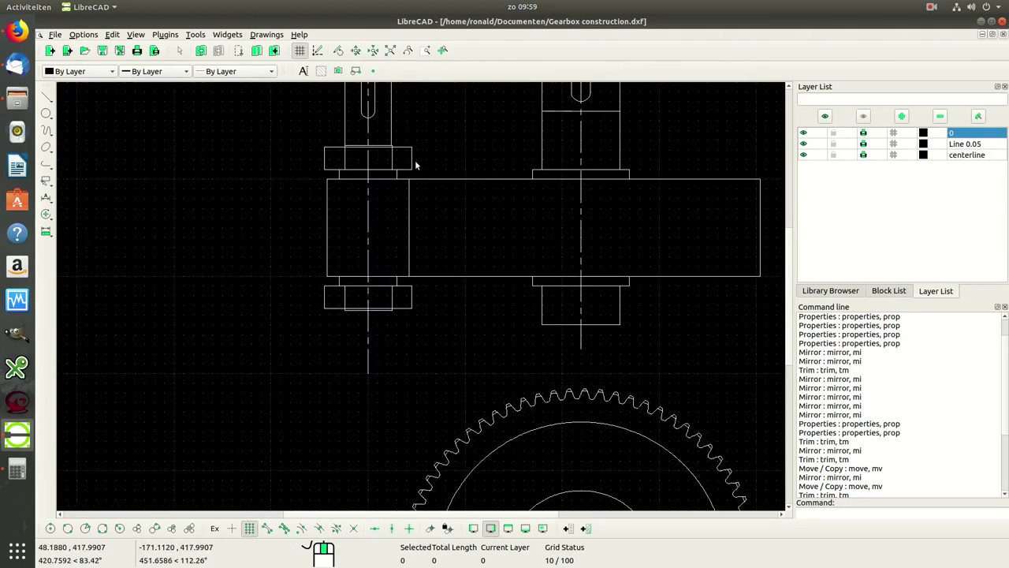
scroll(398, 197, up, 3)
scroll(327, 347, up, 4)
scroll(308, 420, up, 1)
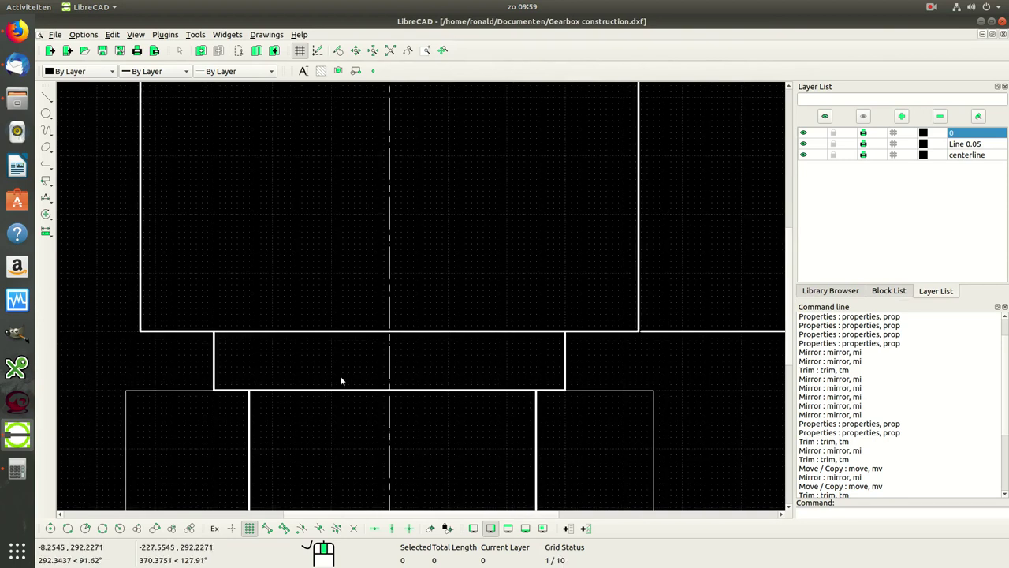
scroll(420, 376, down, 1)
scroll(420, 376, down, 2)
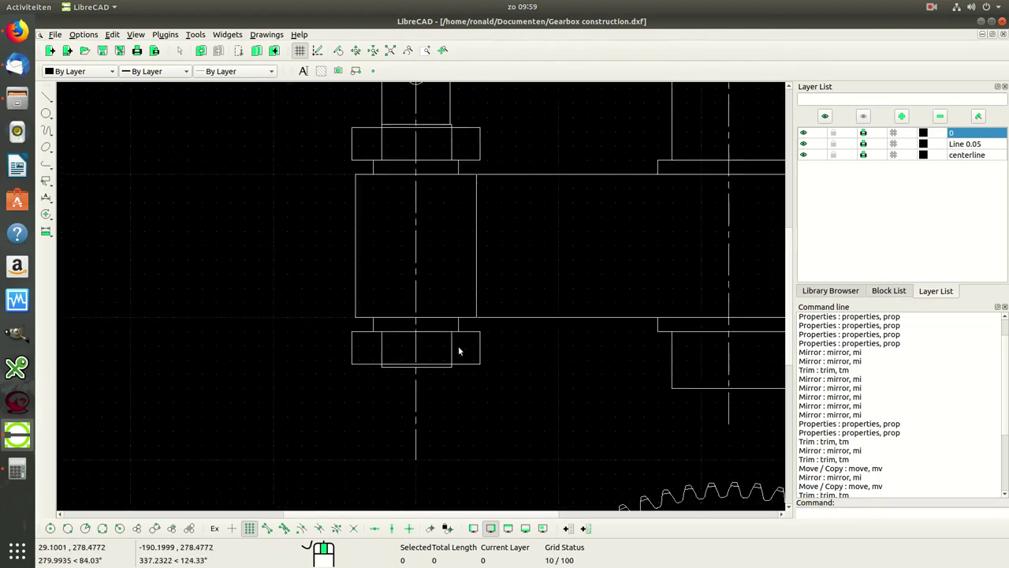
scroll(507, 341, down, 1)
scroll(507, 341, down, 1)
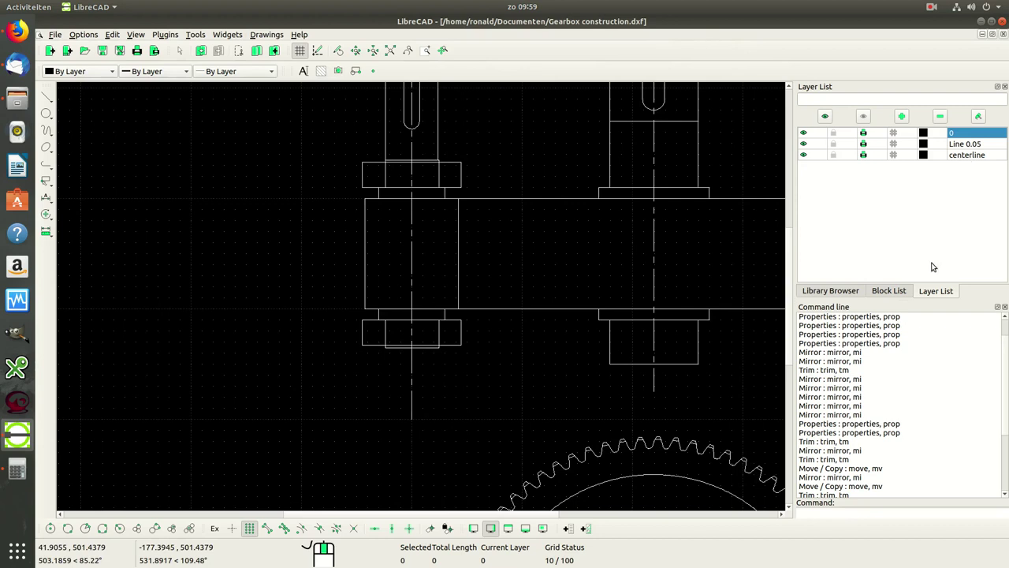
click(888, 292)
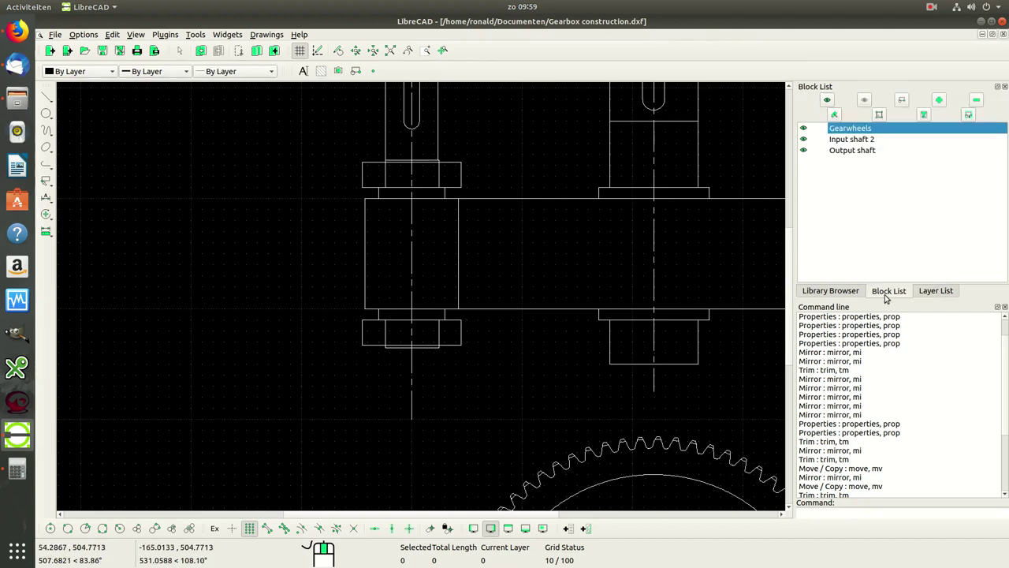
Step: Open the Input shaft 2 block for editing, then close its editor
right_click(852, 141)
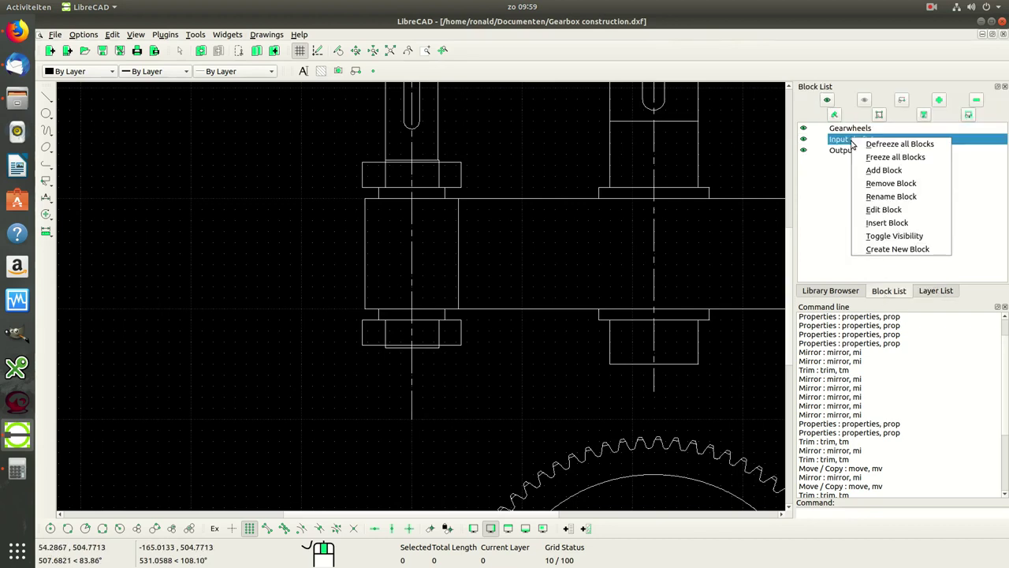
click(884, 210)
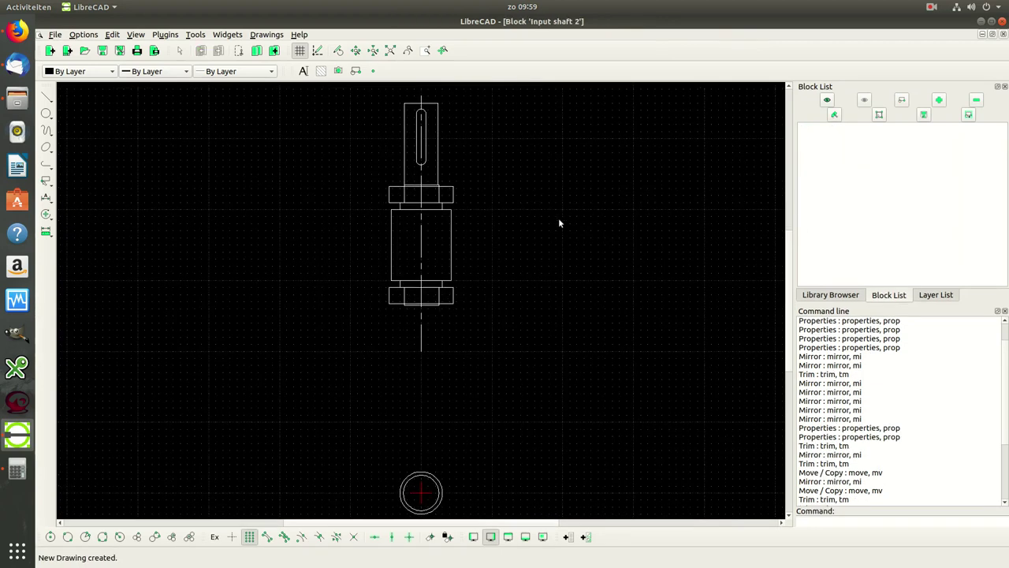
scroll(451, 357, down, 3)
scroll(460, 345, up, 3)
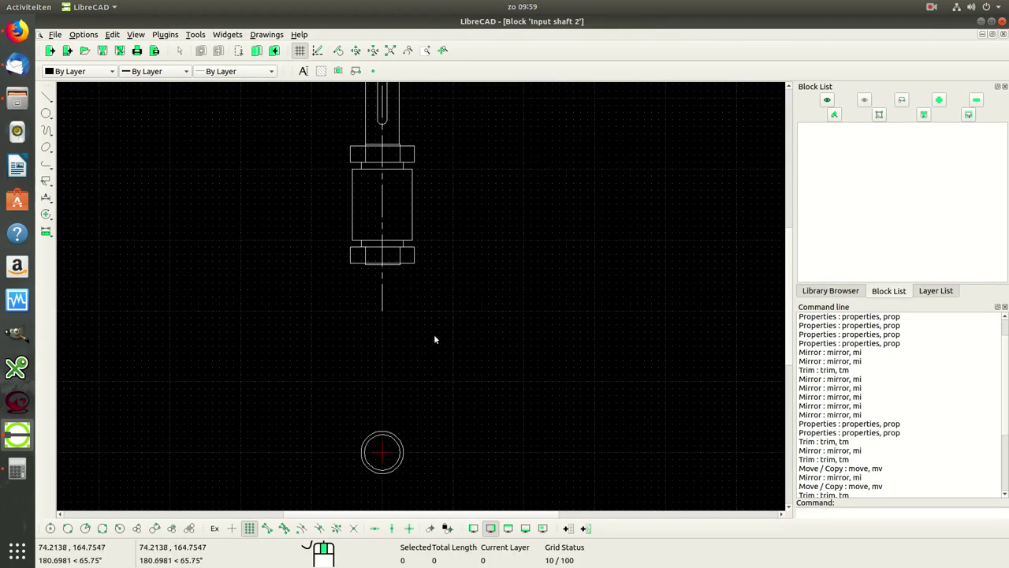
click(1001, 35)
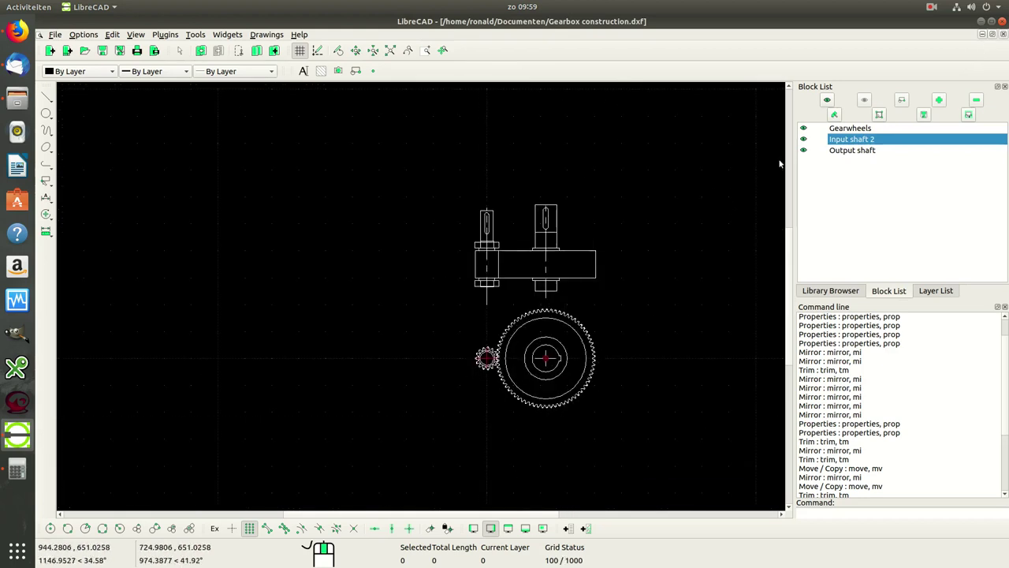
Step: Close the Gearwheels block editor, returning to the Gearbox construction drawing
click(992, 35)
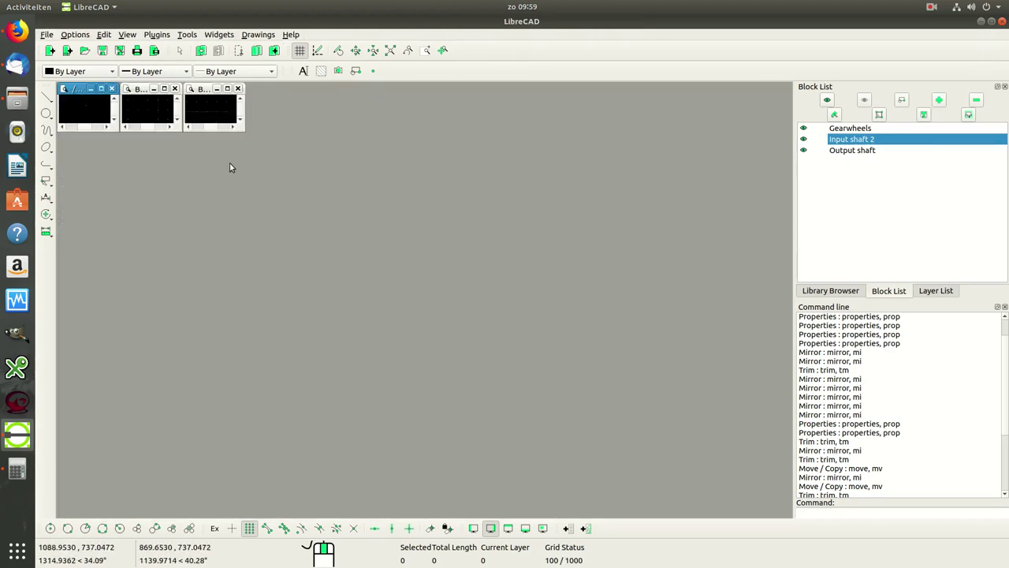
click(226, 89)
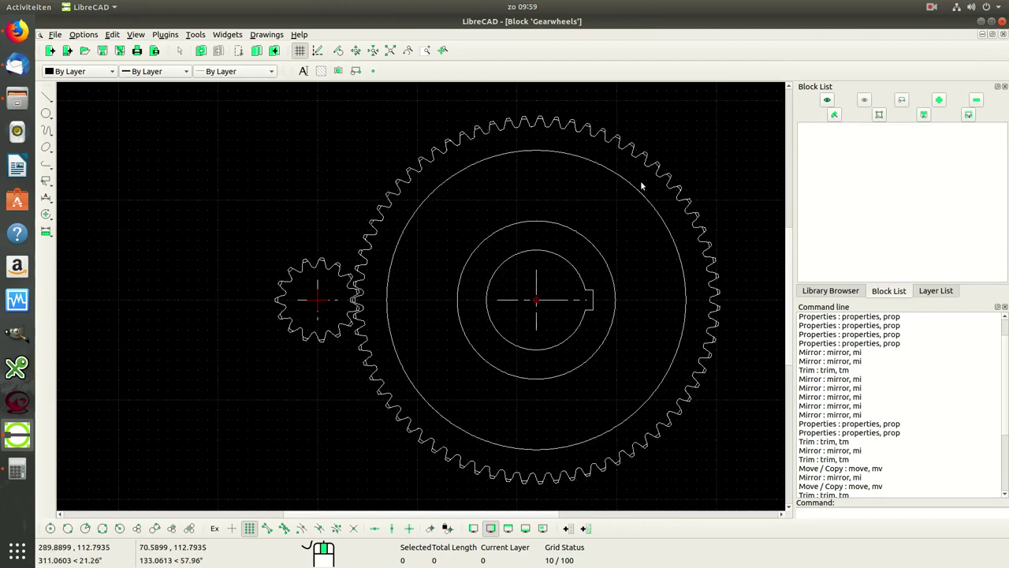
click(1003, 34)
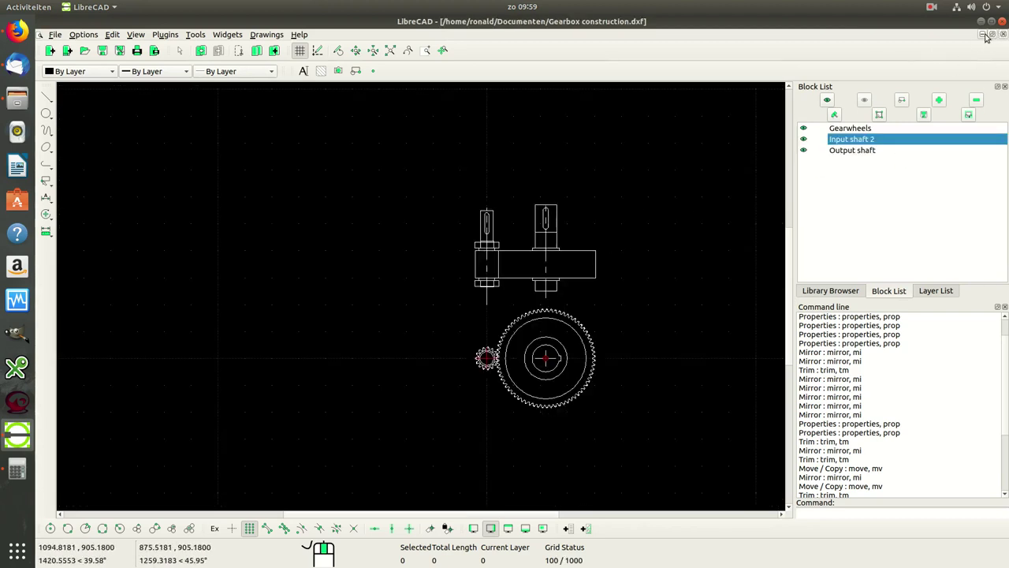
click(993, 35)
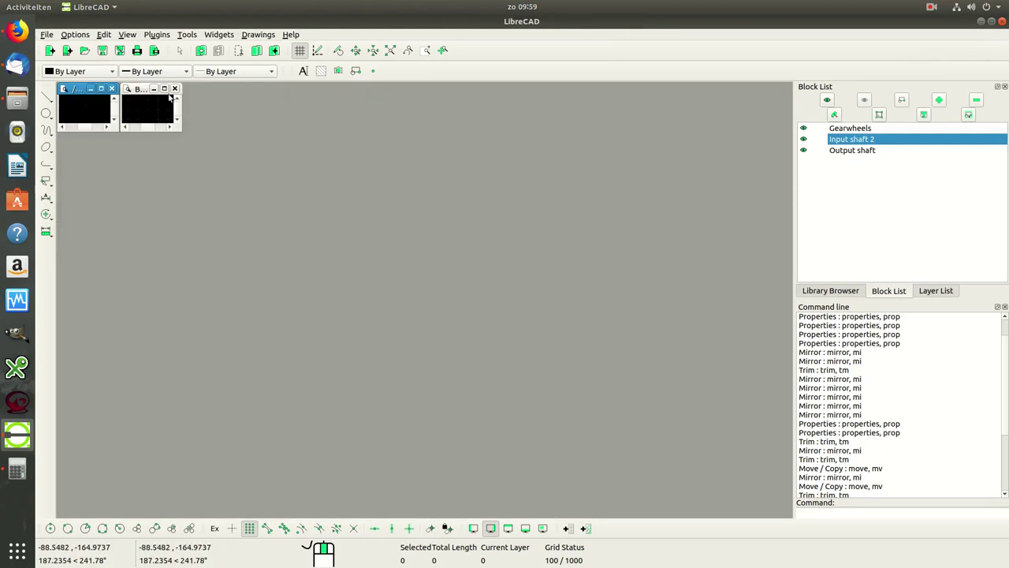
click(164, 88)
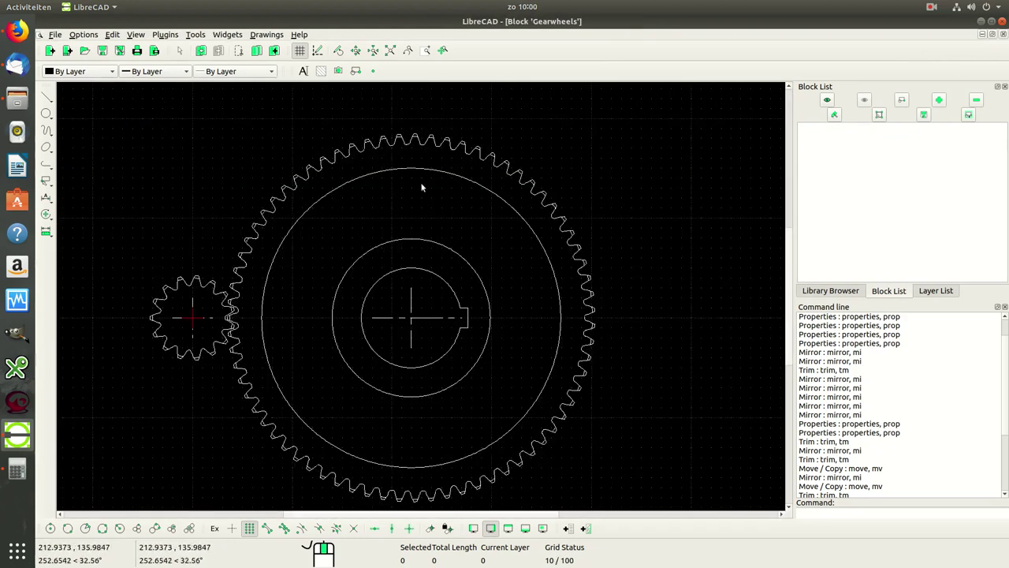
key(ctrl+Tab)
scroll(453, 342, down, 4)
scroll(441, 237, up, 2)
scroll(427, 182, up, 3)
scroll(429, 186, down, 1)
scroll(435, 217, down, 1)
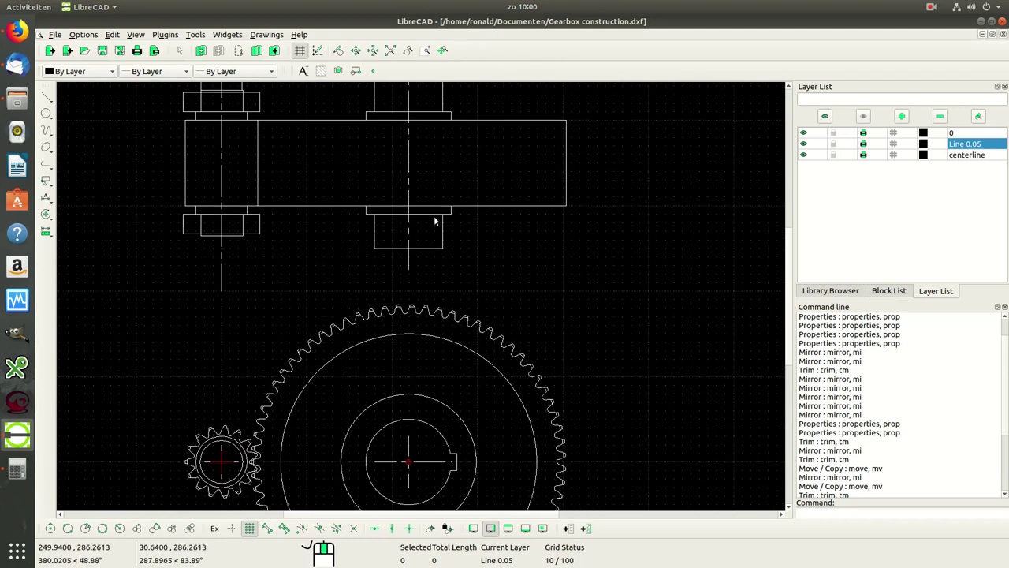
Step: Make layer 0 the current layer
scroll(436, 237, down, 1)
scroll(438, 259, up, 1)
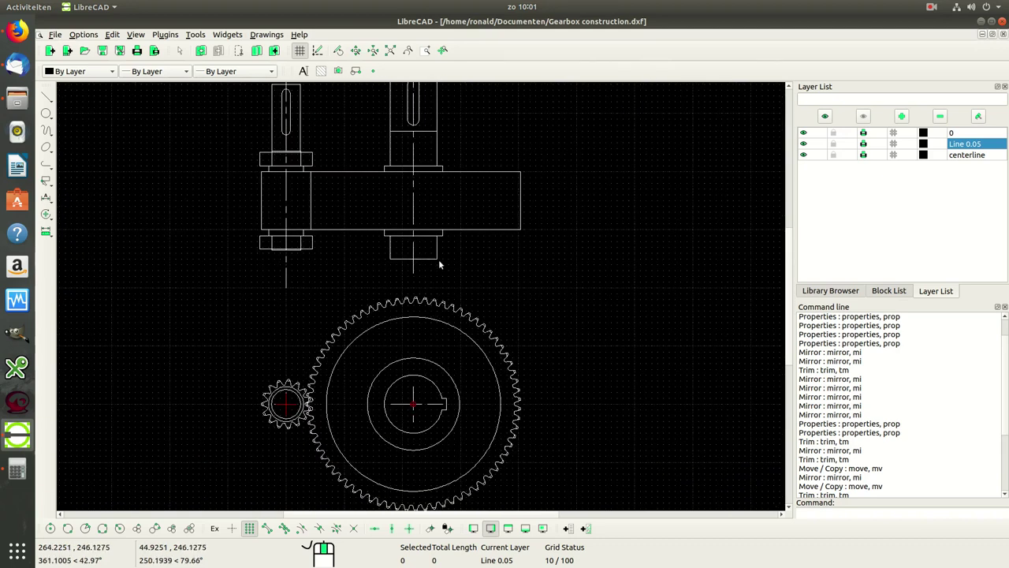
scroll(439, 259, down, 1)
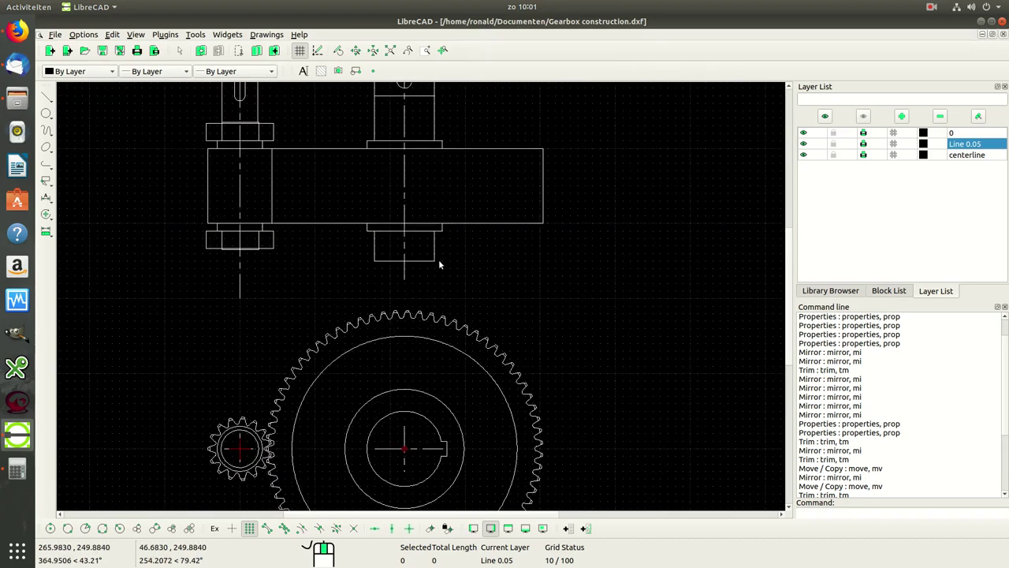
scroll(439, 260, up, 3)
scroll(422, 238, down, 1)
scroll(434, 233, down, 1)
scroll(446, 304, down, 3)
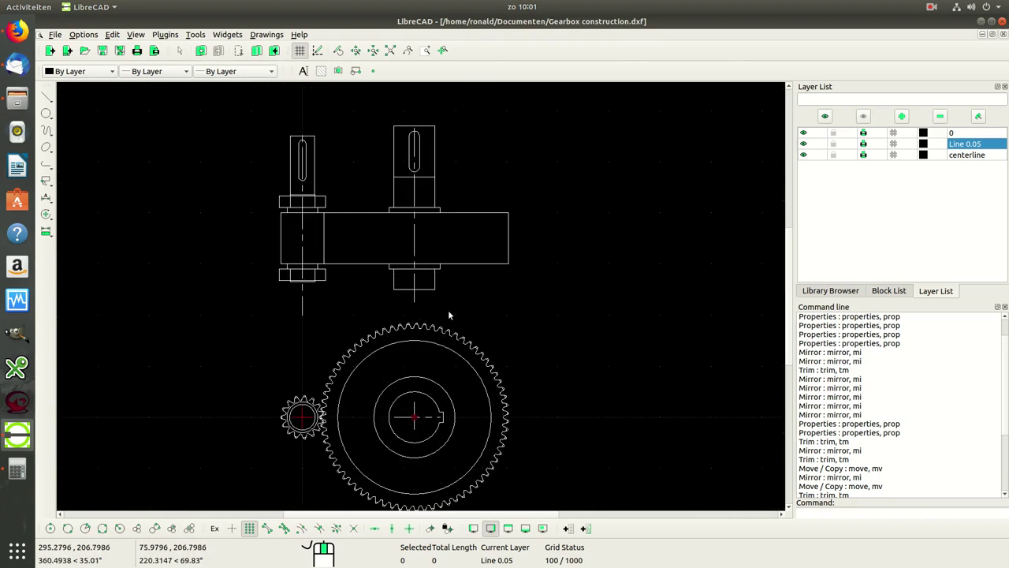
click(46, 114)
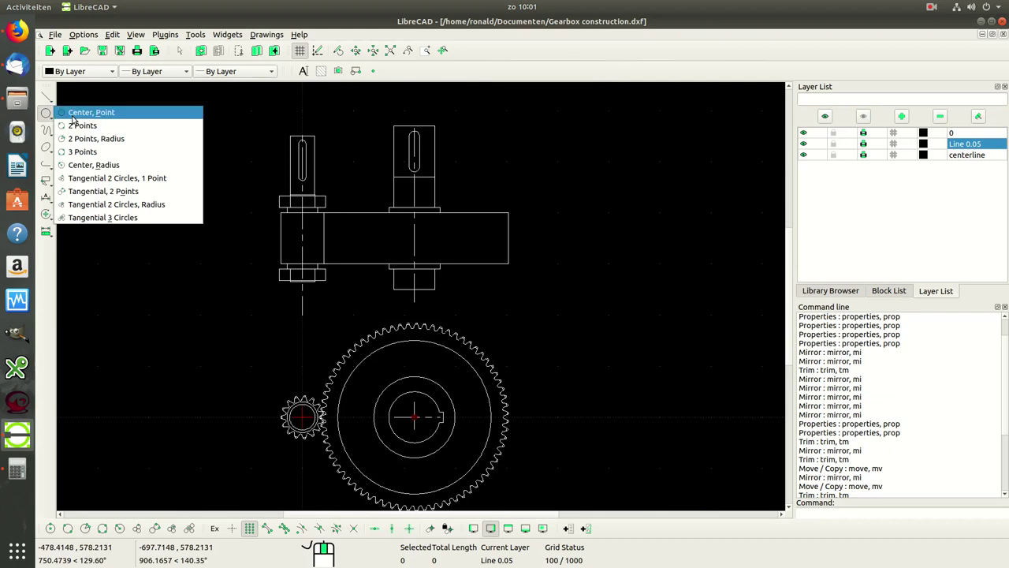
click(966, 134)
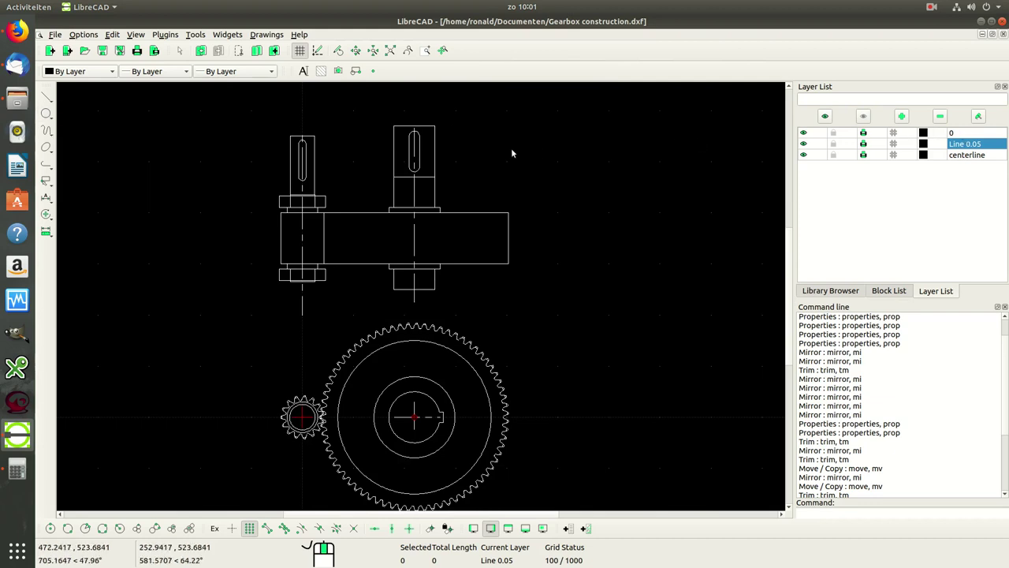
click(953, 132)
Step: Start drawing a circle by centre and point
click(46, 114)
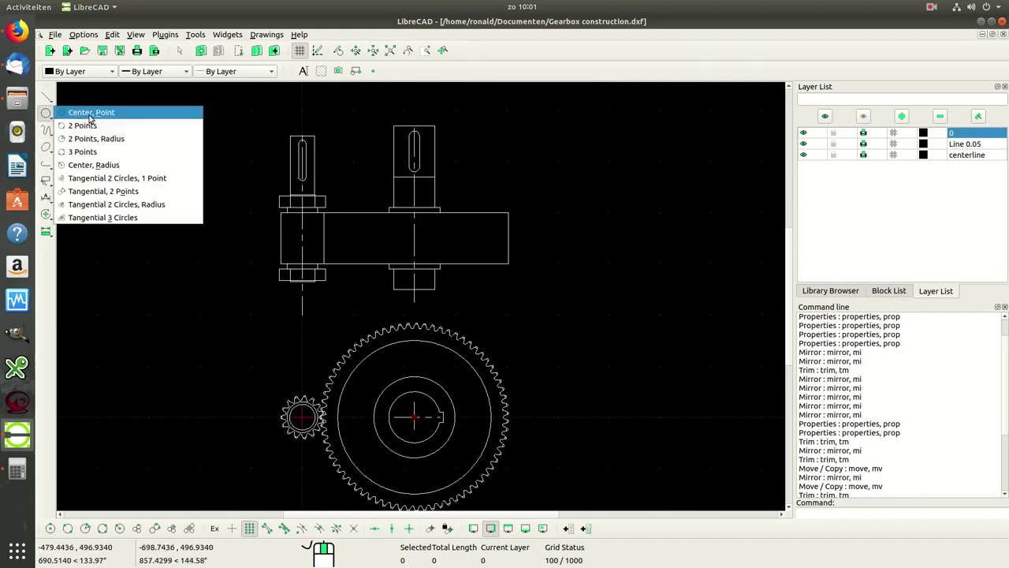
click(91, 113)
scroll(426, 429, up, 2)
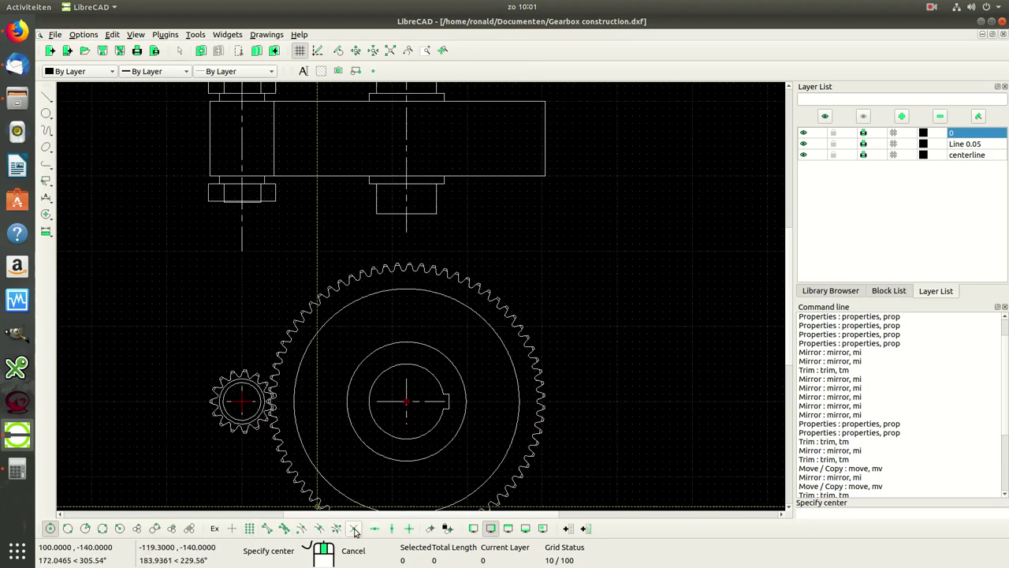
click(408, 401)
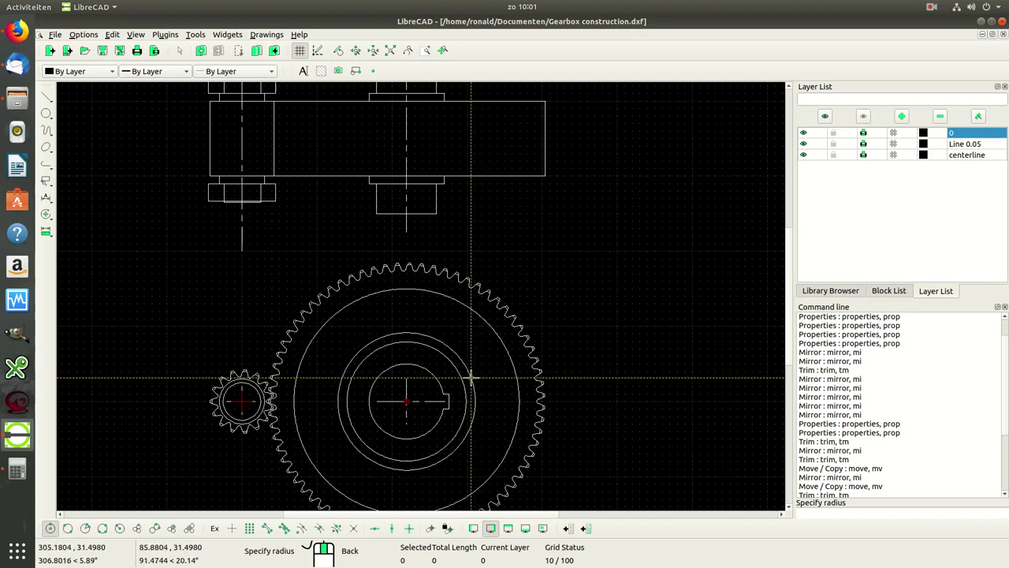
right_click(476, 377)
scroll(387, 248, up, 1)
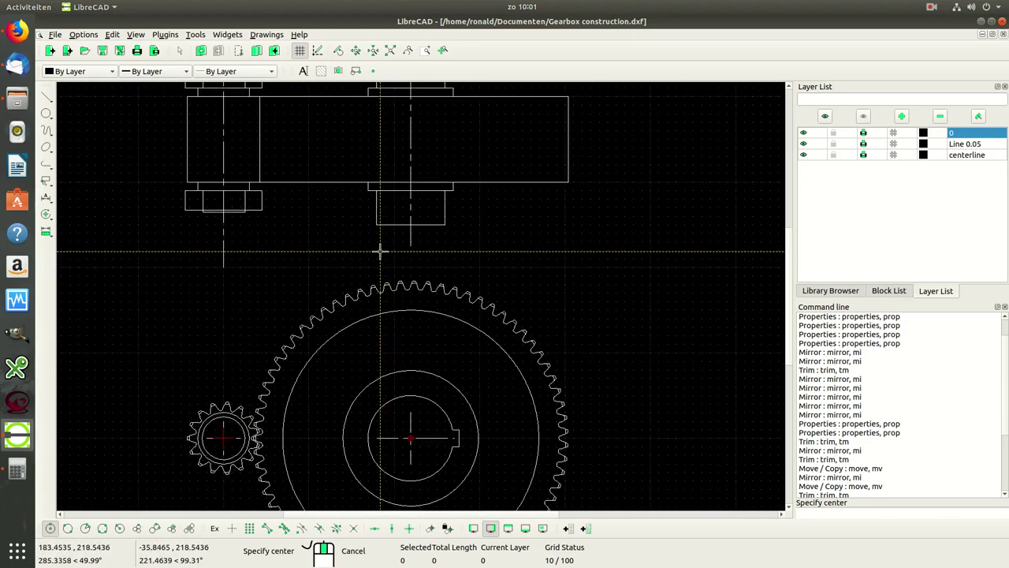
scroll(380, 250, up, 1)
scroll(377, 249, down, 3)
scroll(376, 246, up, 1)
scroll(376, 247, up, 1)
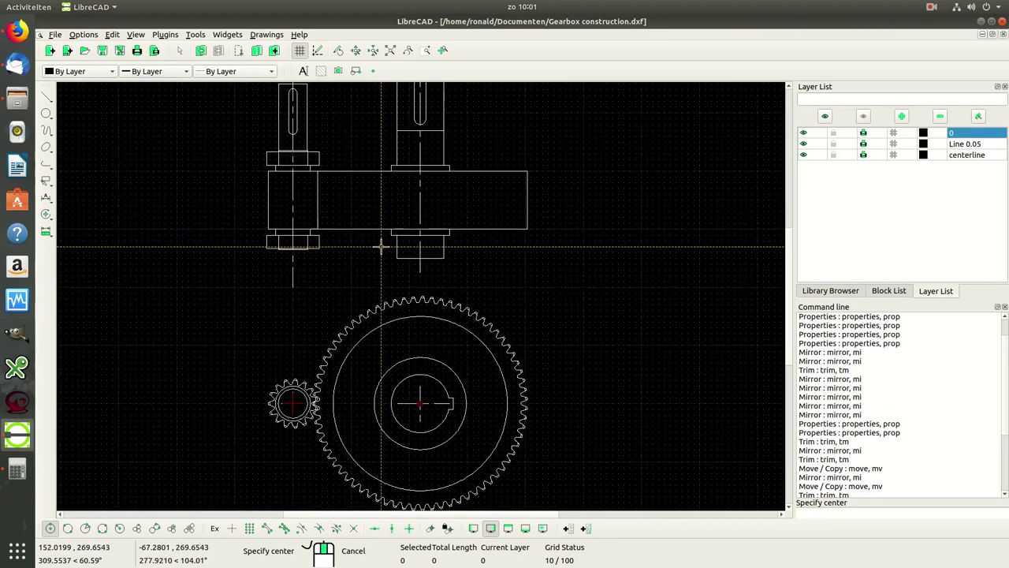
scroll(381, 247, down, 2)
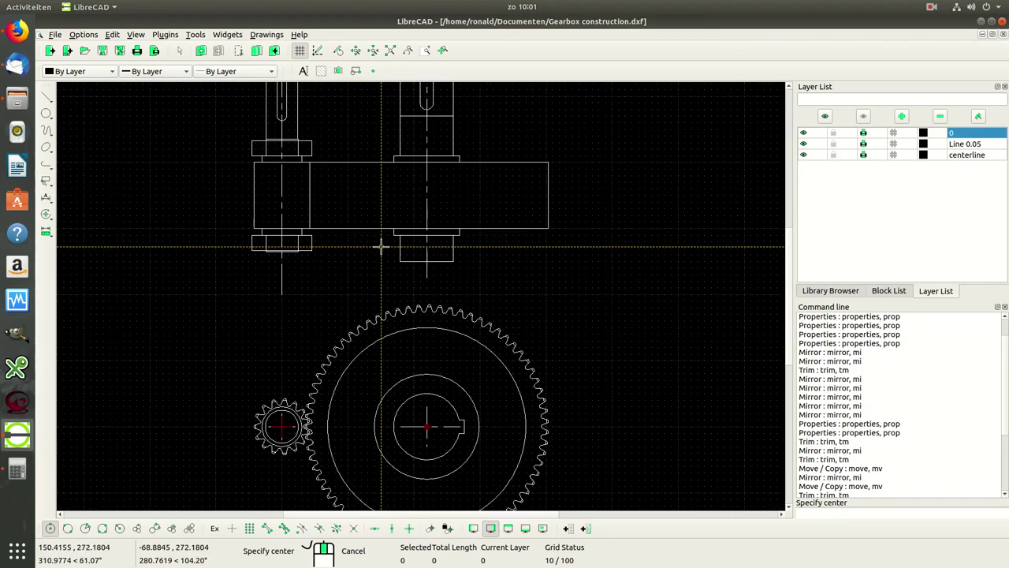
right_click(552, 285)
scroll(420, 255, up, 3)
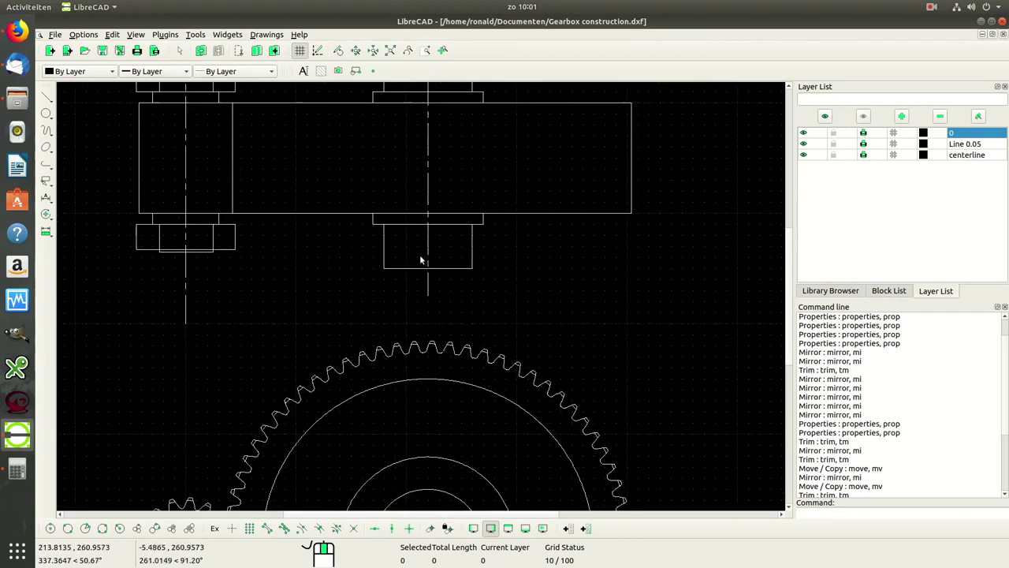
scroll(397, 235, up, 3)
scroll(402, 235, down, 5)
scroll(405, 232, down, 2)
scroll(392, 254, up, 5)
scroll(377, 285, up, 2)
click(375, 293)
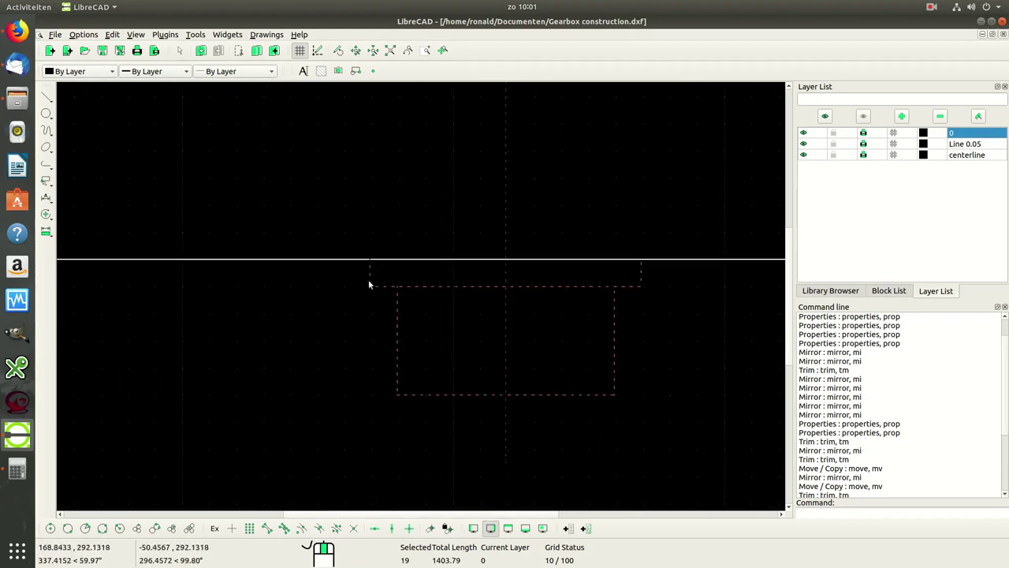
click(374, 293)
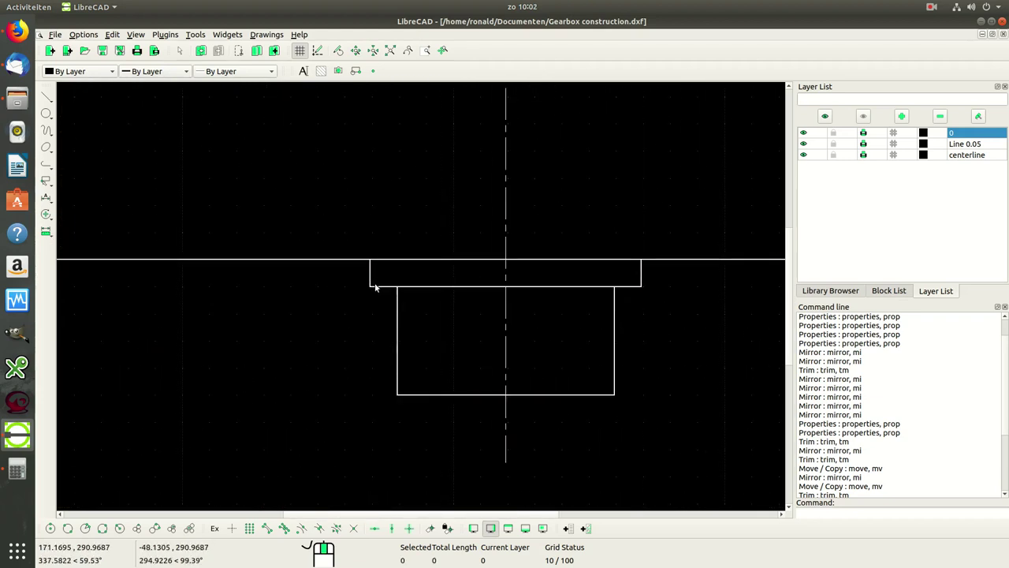
double_click(370, 282)
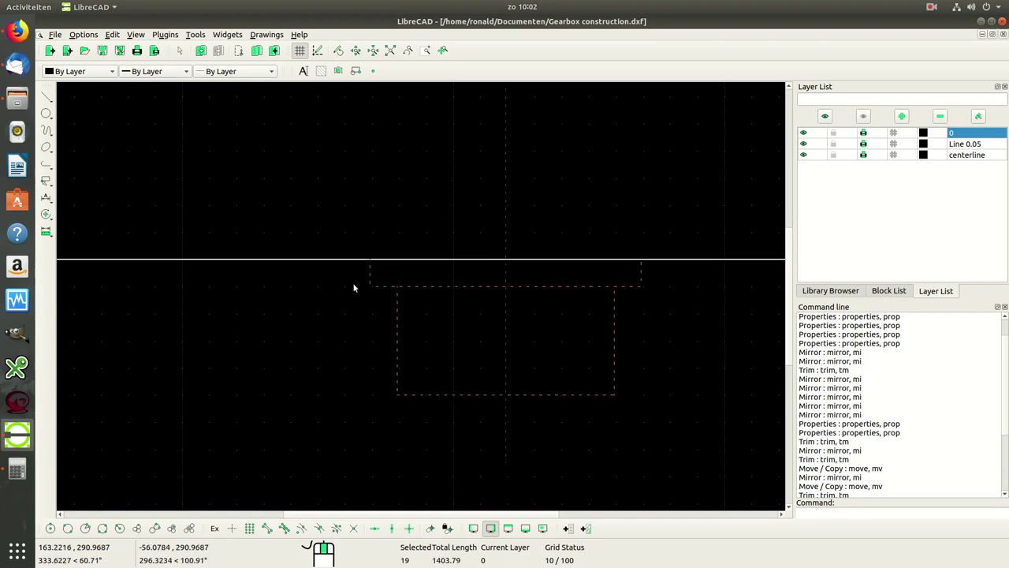
key(Escape)
scroll(360, 287, up, 1)
scroll(368, 294, up, 1)
scroll(368, 294, up, 1)
scroll(342, 253, up, 2)
scroll(297, 231, up, 1)
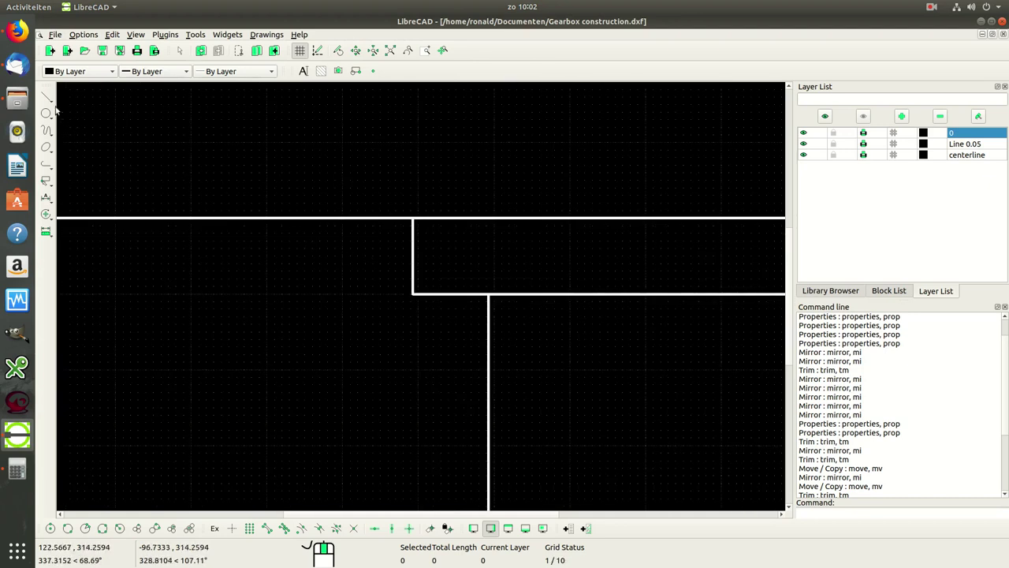
click(930, 7)
click(928, 53)
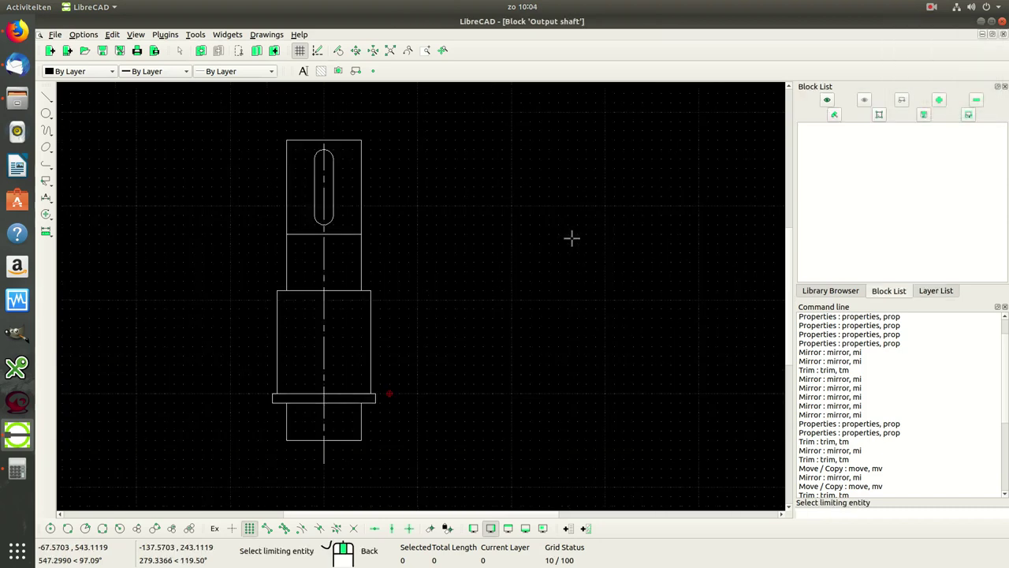
Step: End trimming and select the keyway slot's two arcs and two side lines
right_click(547, 237)
scroll(345, 218, up, 3)
click(339, 259)
click(345, 237)
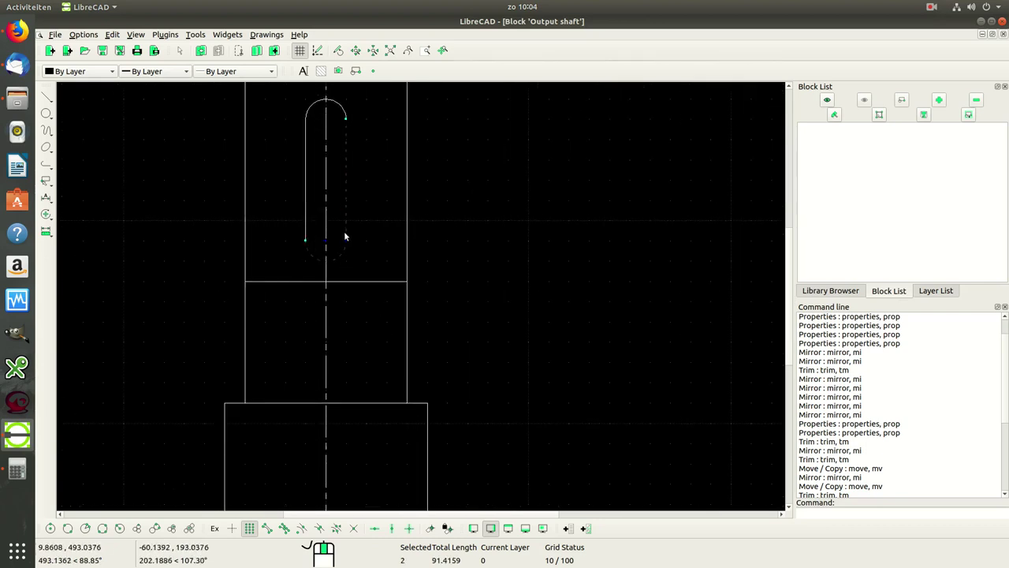
click(341, 114)
click(305, 144)
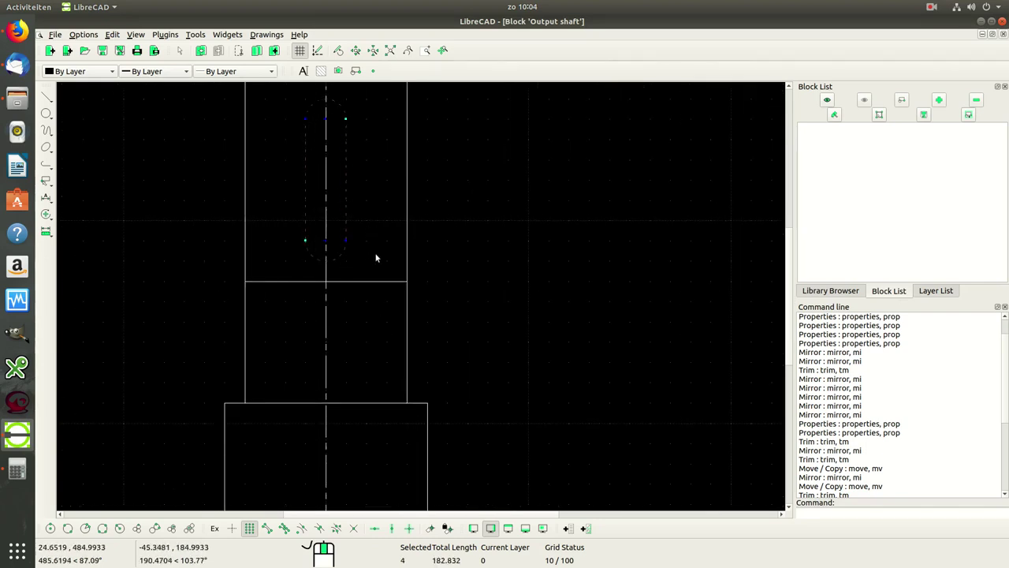
scroll(473, 307, down, 1)
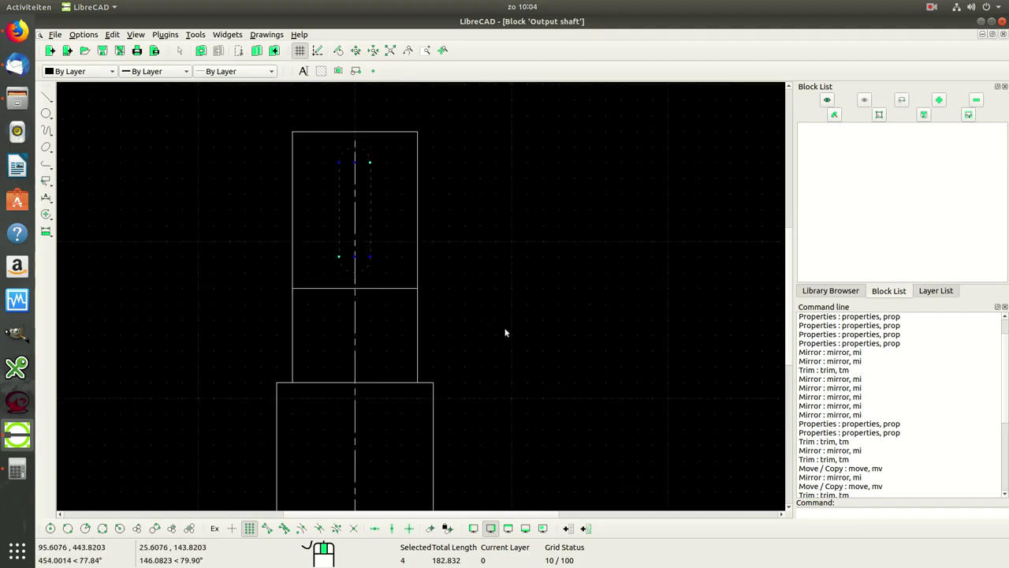
Step: Copy the keyway straight down into the shaft's wider central section, keeping the original
click(196, 35)
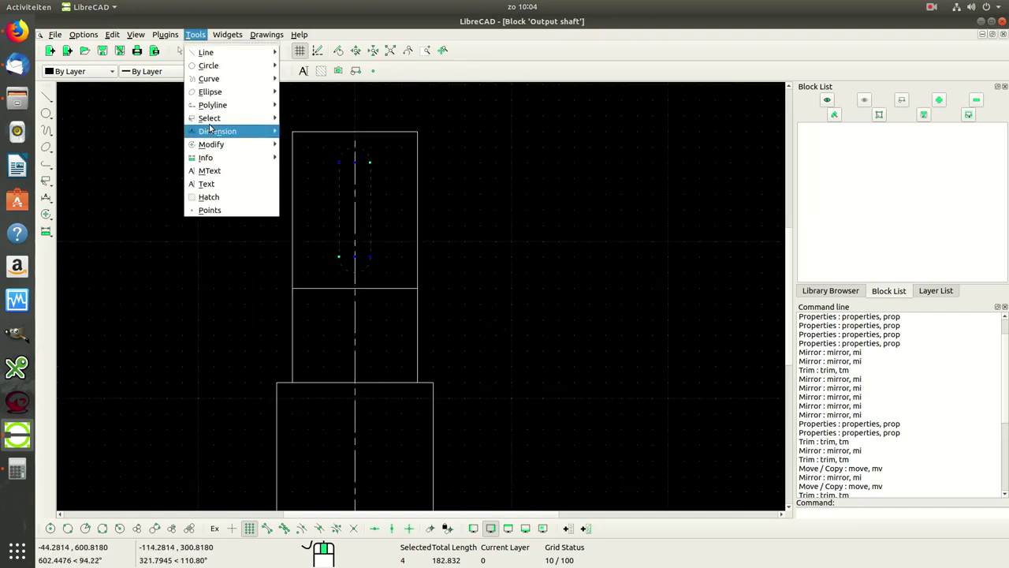
mouse_move(211, 144)
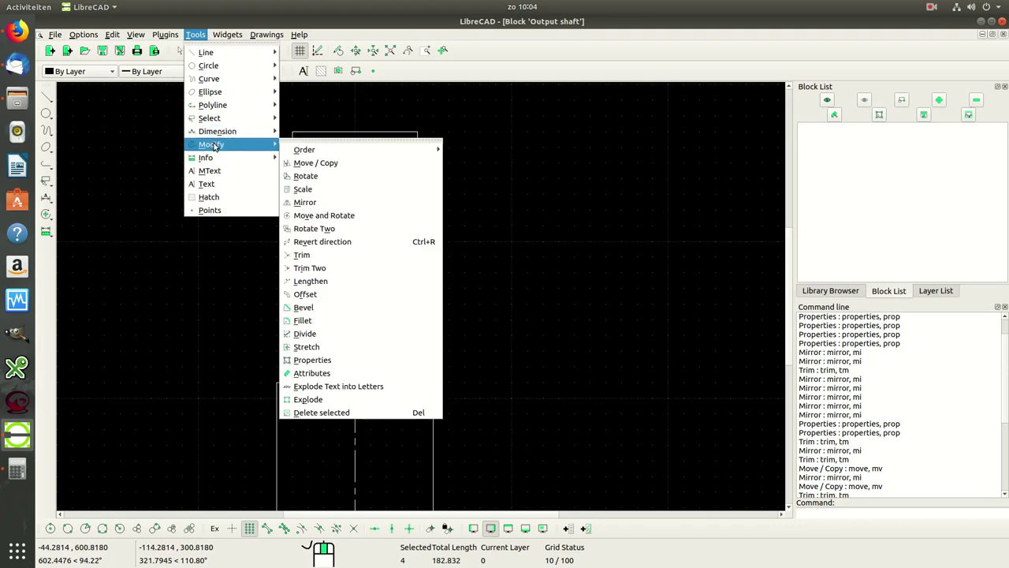
click(336, 164)
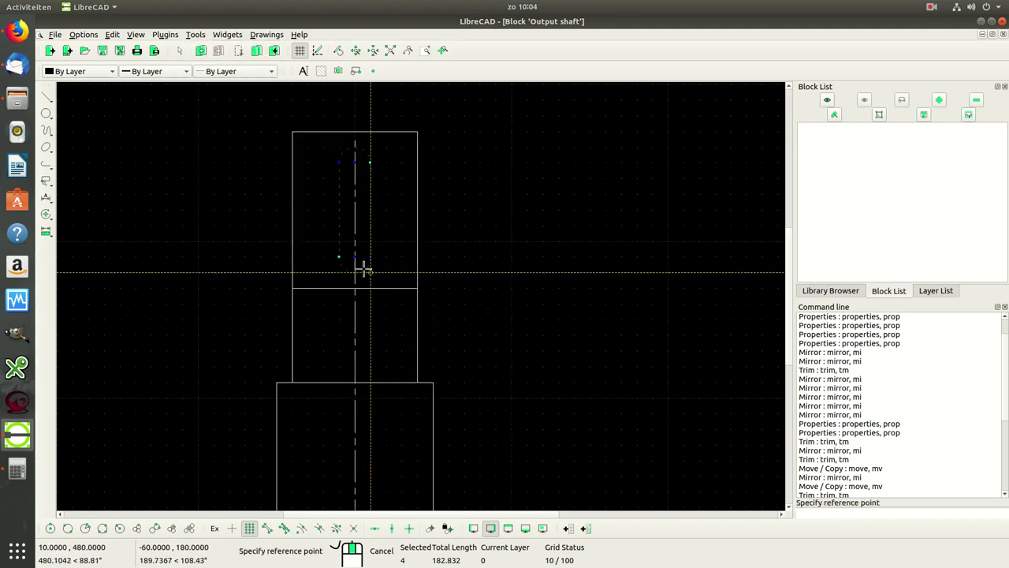
click(356, 246)
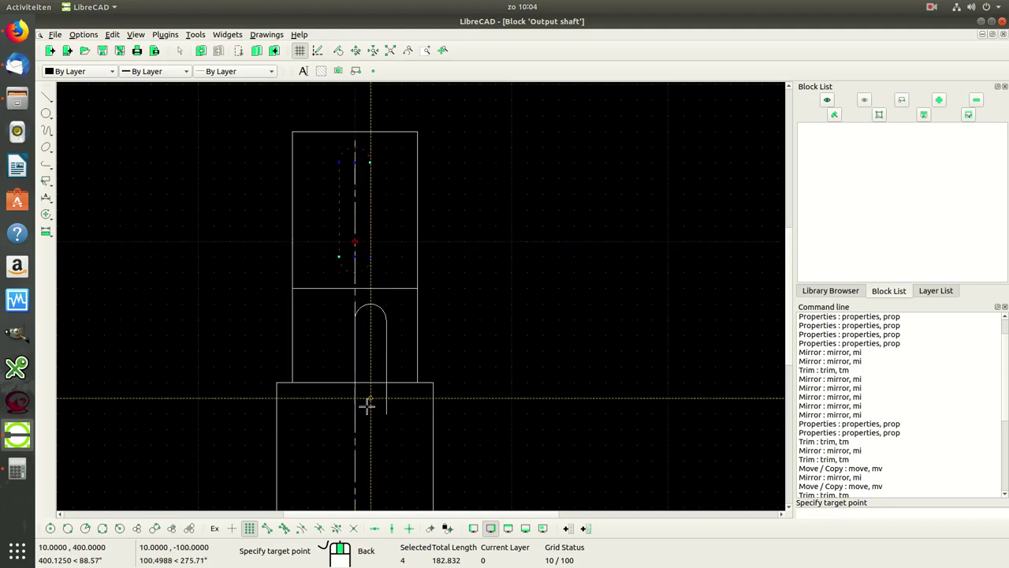
click(394, 528)
scroll(419, 279, down, 1)
scroll(394, 371, down, 2)
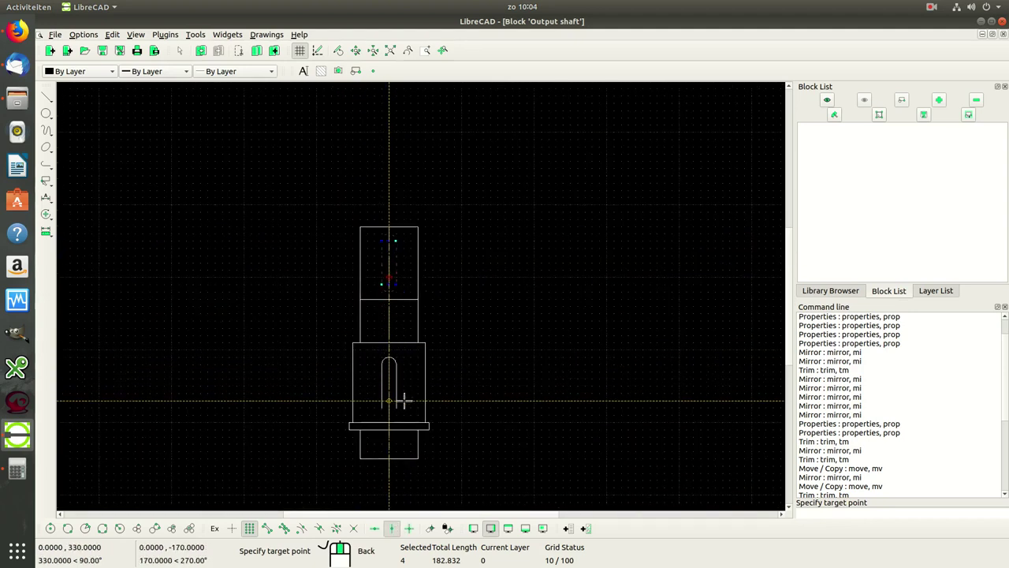
click(404, 392)
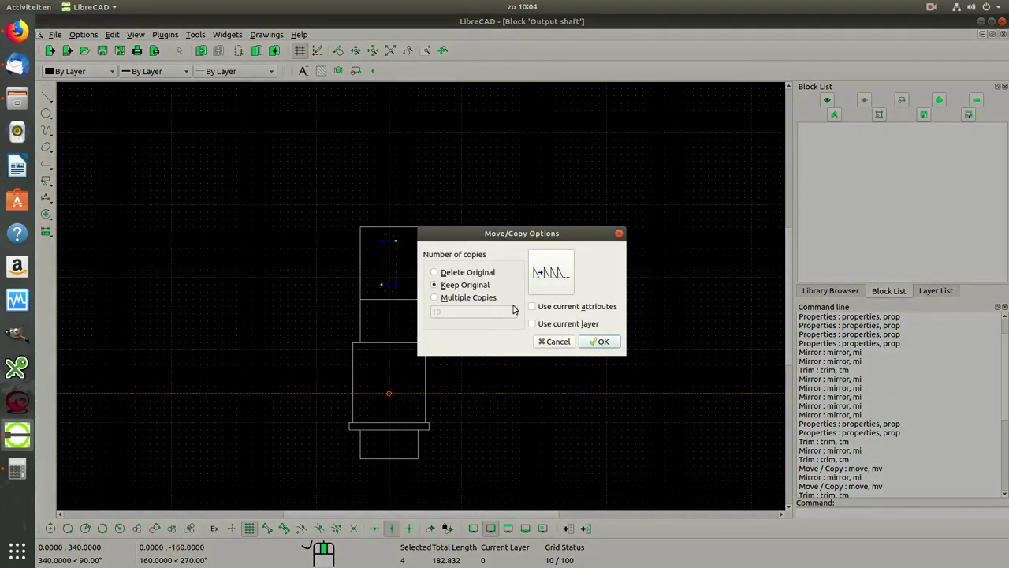
click(600, 341)
scroll(437, 400, up, 1)
scroll(434, 400, up, 2)
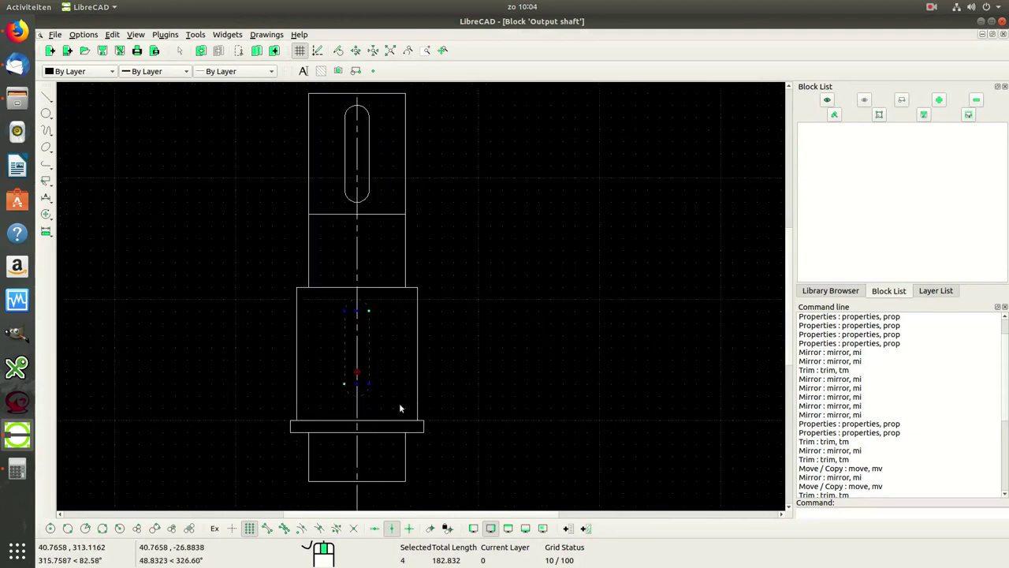
Step: Deselect all parts of the copied keyway
click(364, 400)
click(373, 364)
click(357, 302)
click(345, 330)
scroll(453, 309, down, 2)
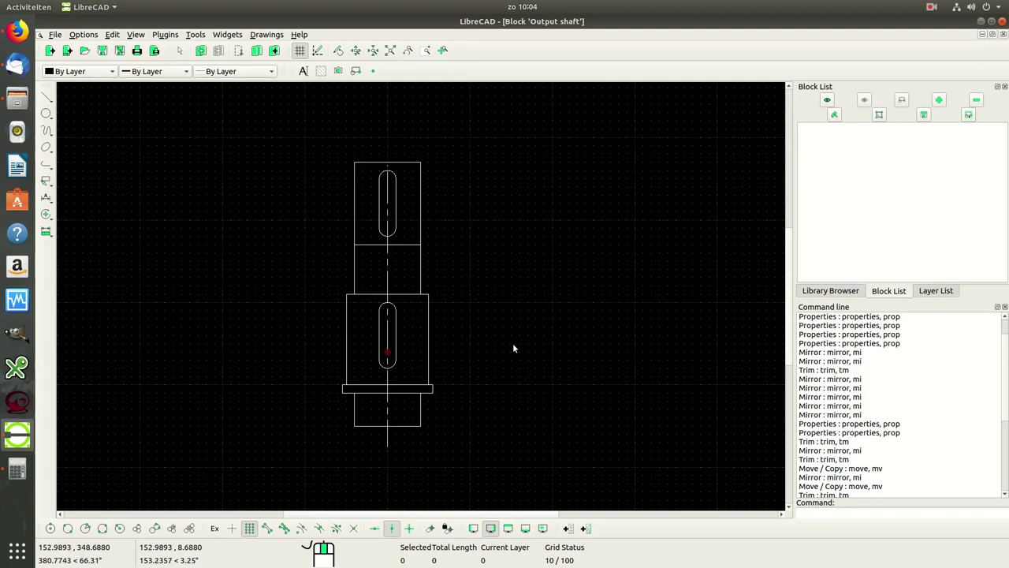
scroll(508, 343, down, 2)
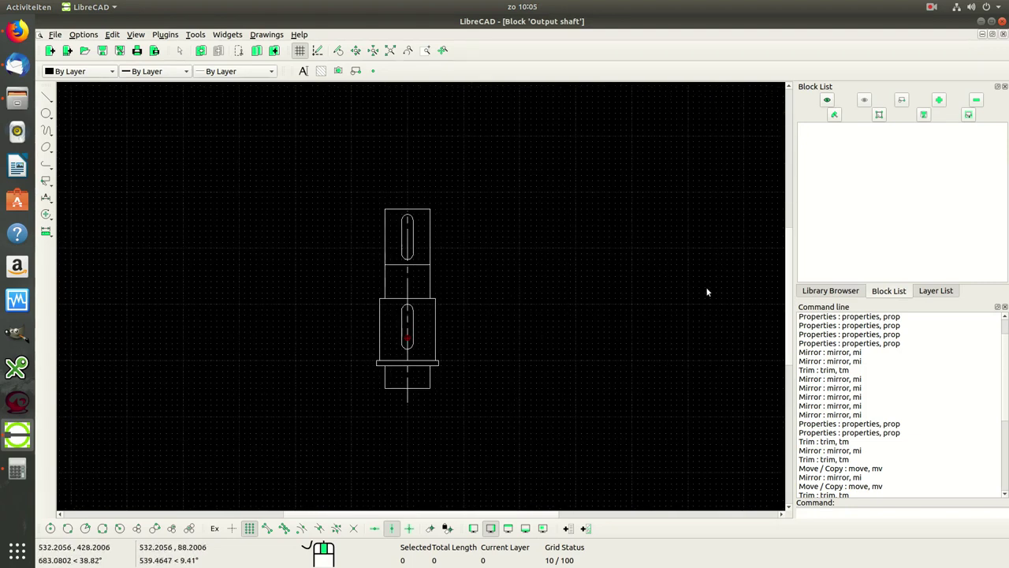
Step: Close the Output shaft block editor and zoom around the full gearbox drawing
click(1004, 37)
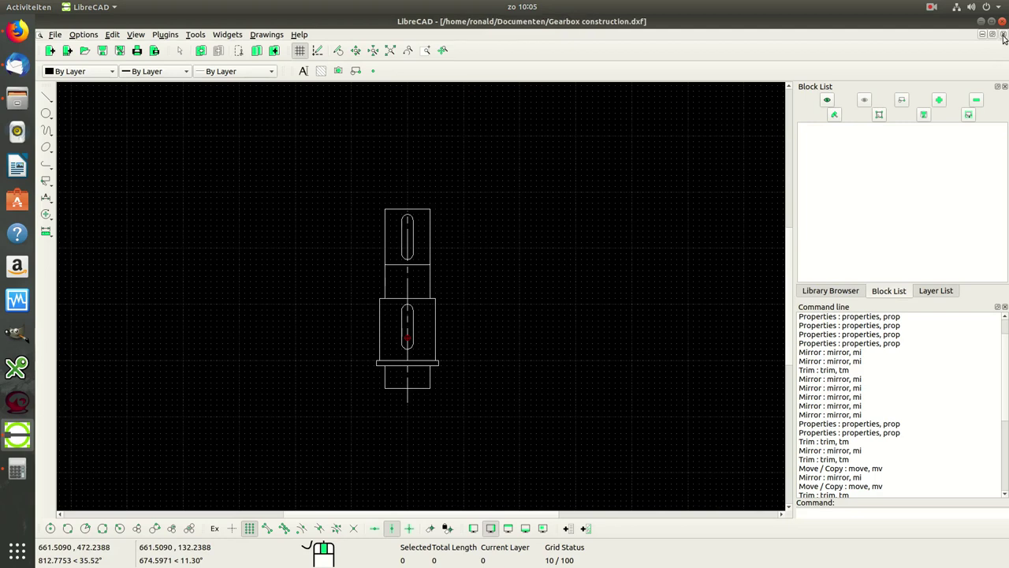
scroll(605, 300, down, 2)
scroll(460, 214, up, 3)
scroll(459, 214, up, 2)
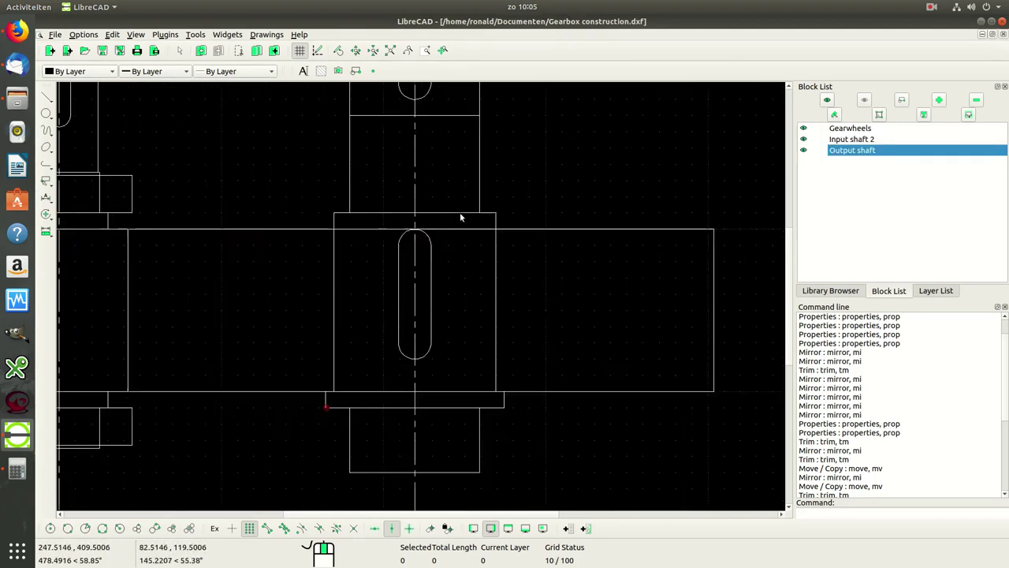
scroll(441, 251, up, 2)
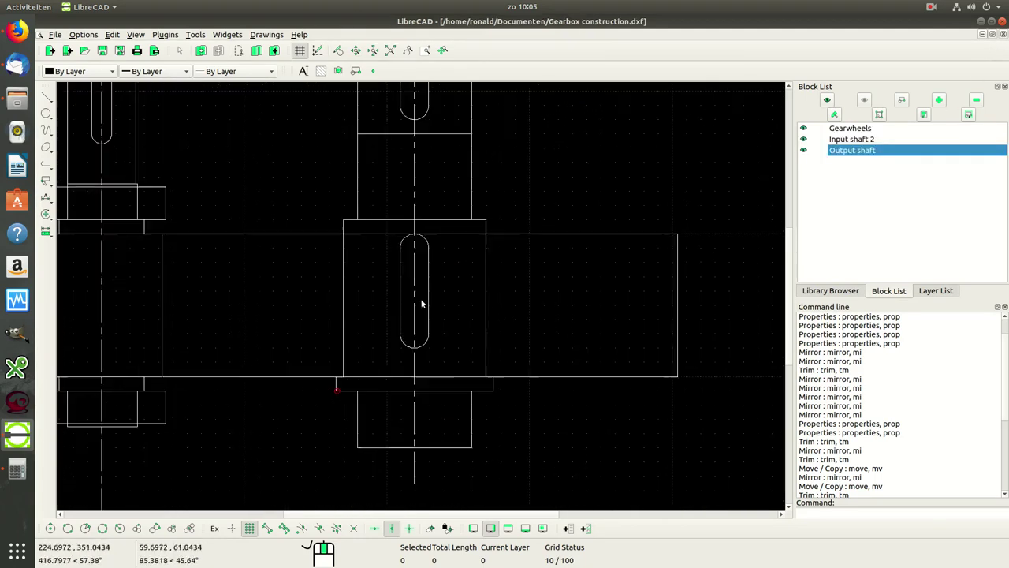
scroll(429, 355, down, 2)
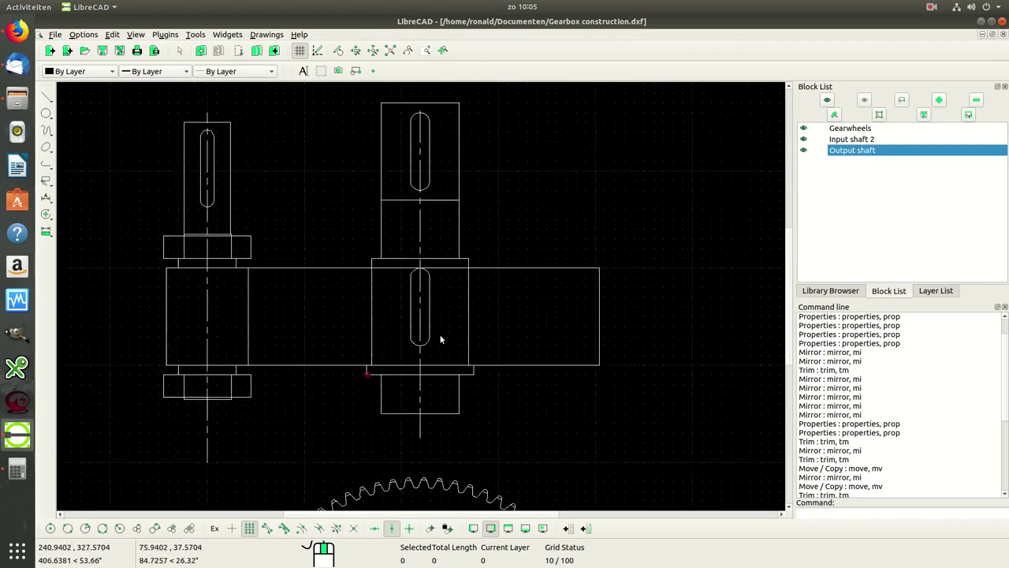
scroll(440, 328, up, 1)
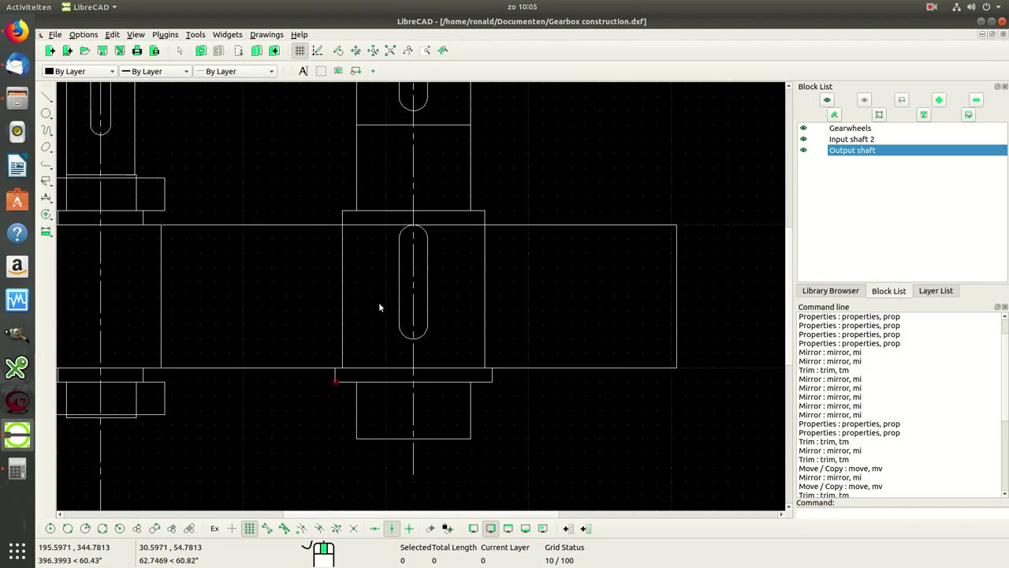
scroll(379, 307, down, 2)
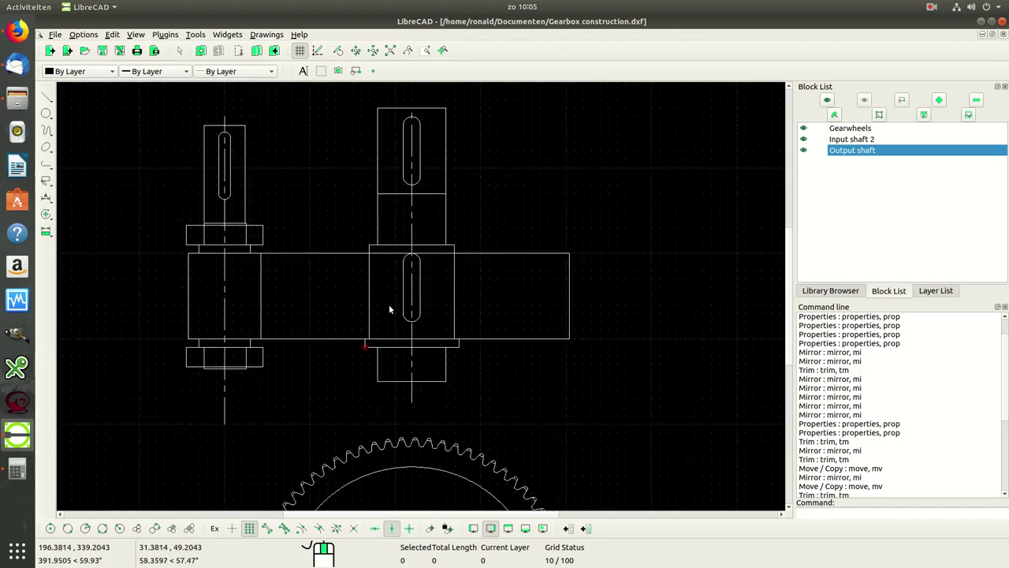
scroll(389, 309, up, 1)
scroll(371, 328, up, 1)
scroll(390, 323, up, 1)
scroll(393, 316, up, 1)
scroll(393, 317, up, 1)
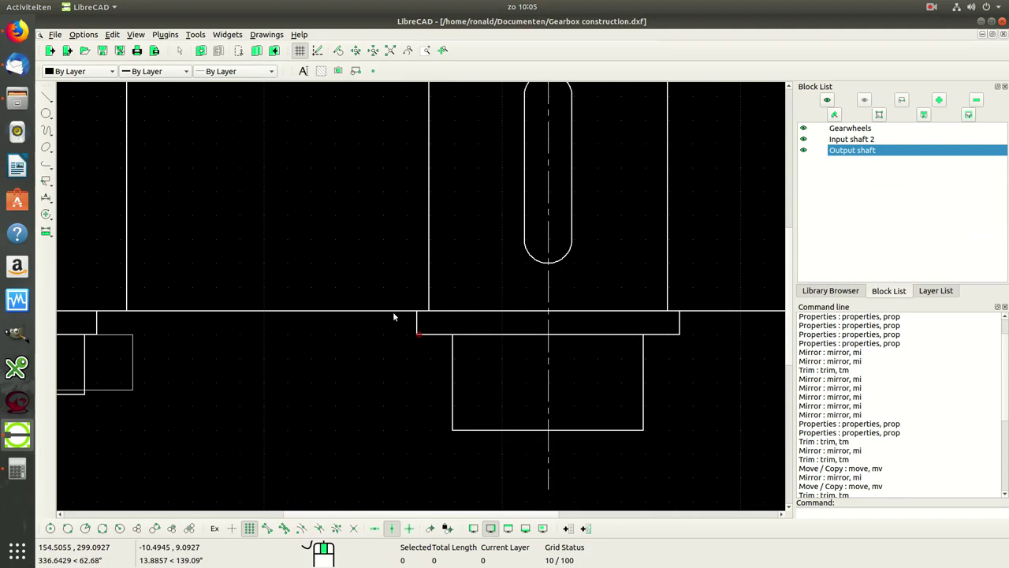
scroll(359, 309, down, 2)
scroll(367, 315, down, 2)
scroll(379, 322, down, 2)
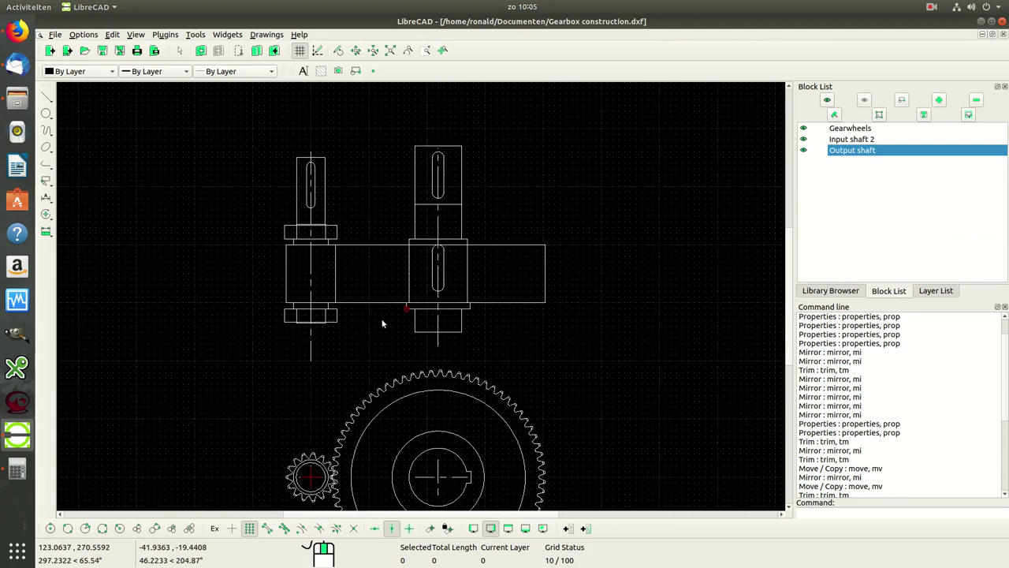
Step: Hide the Gearwheels block, leaving only a small circle below the shafts
click(803, 129)
click(804, 129)
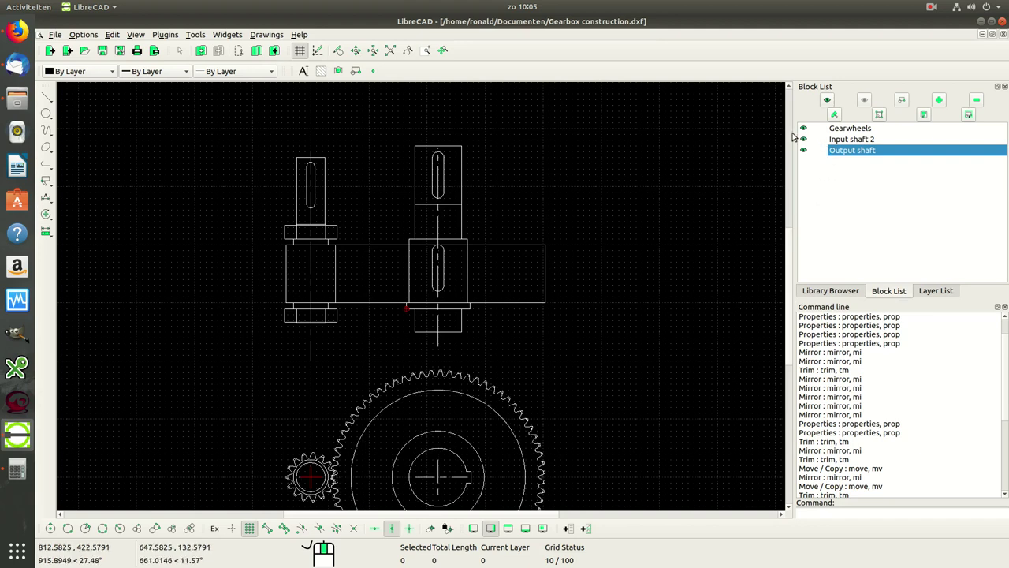
scroll(367, 307, up, 2)
scroll(442, 280, down, 2)
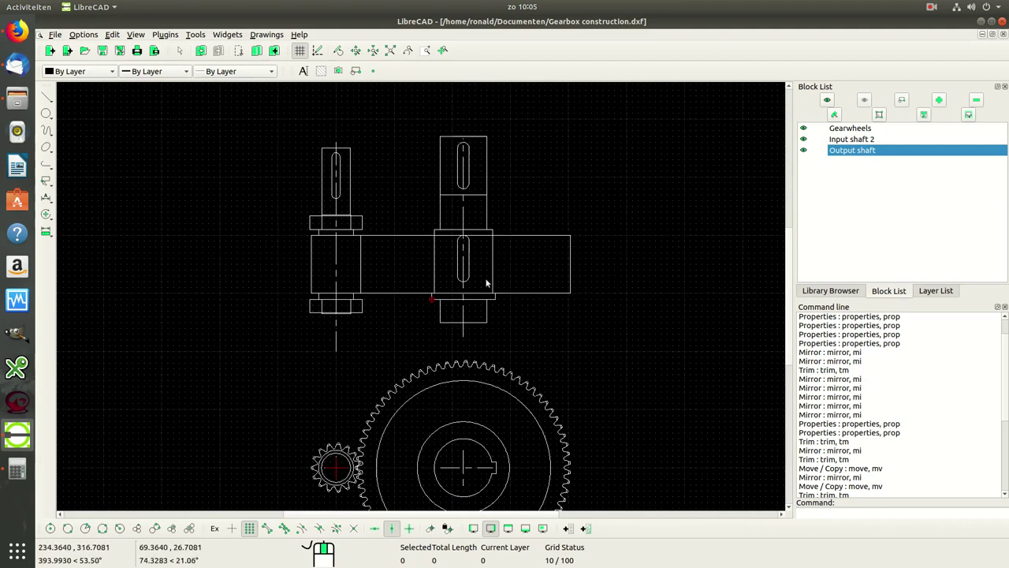
click(803, 129)
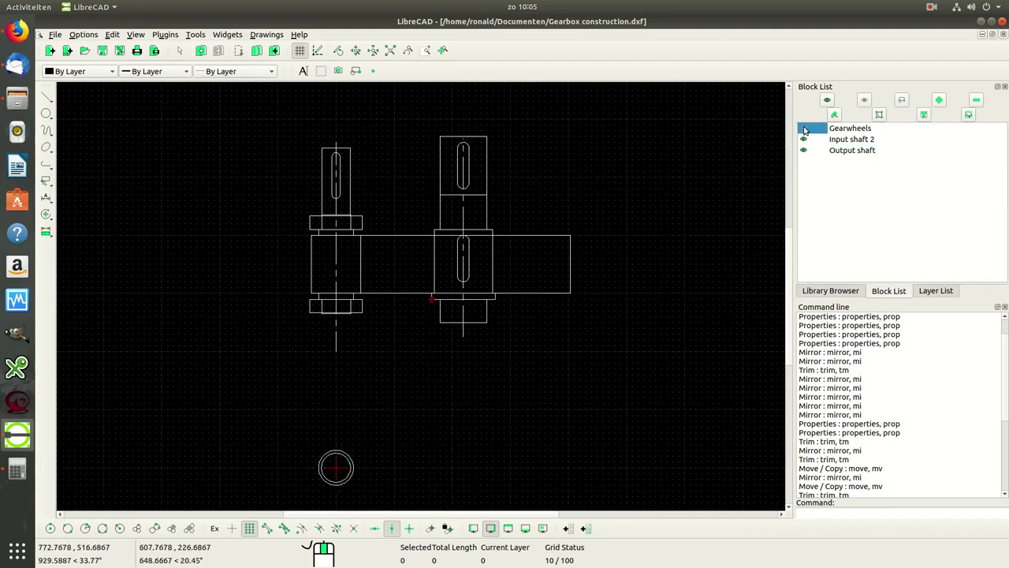
Step: Show the Gearwheels block again and toggle Input shaft 2 off and back on
click(804, 140)
click(804, 141)
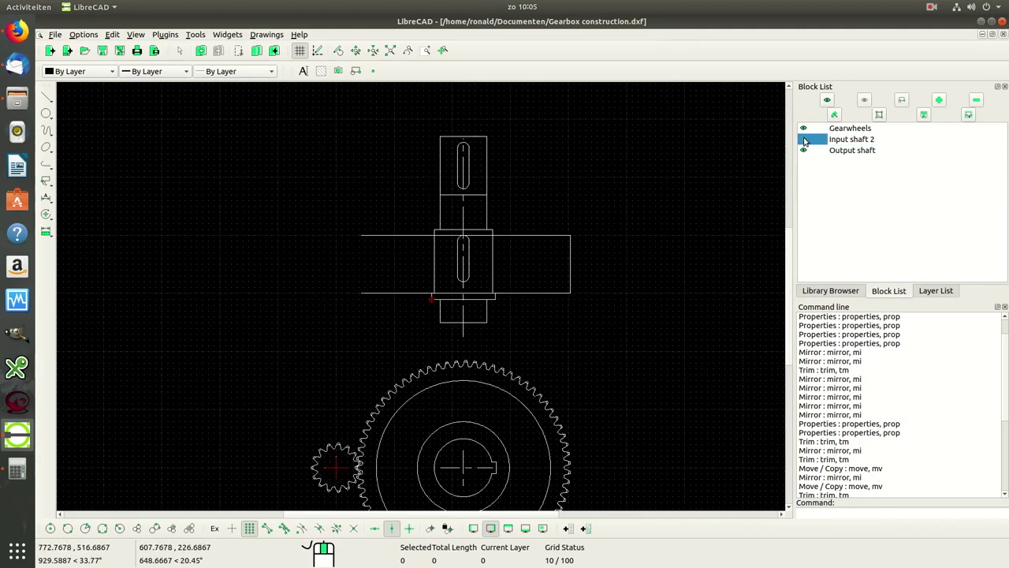
click(805, 141)
scroll(464, 286, up, 1)
scroll(512, 276, up, 1)
scroll(532, 309, down, 1)
scroll(360, 307, up, 1)
Step: Select the housing's outline lines beside the output shaft
click(347, 294)
click(317, 260)
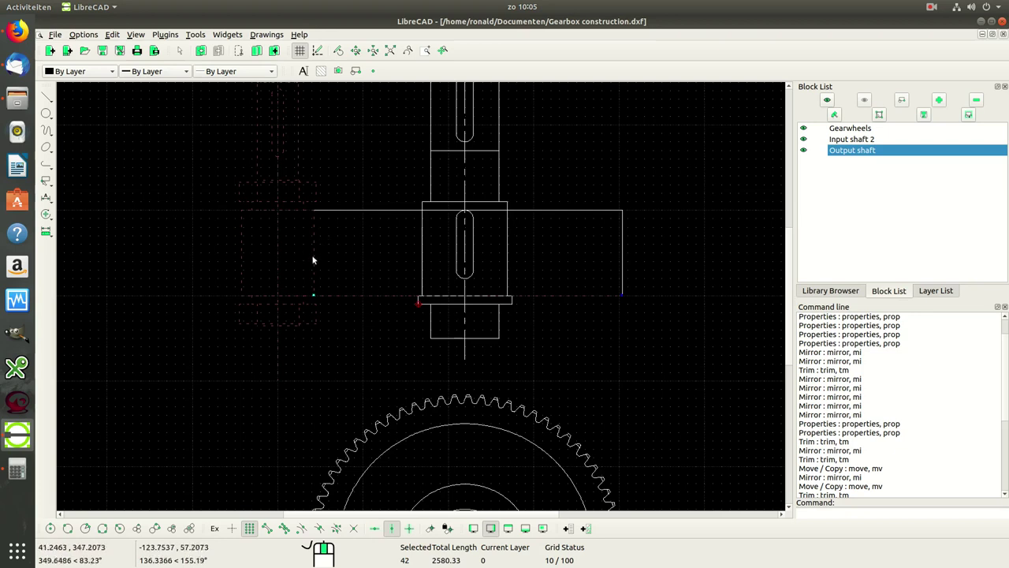
click(350, 215)
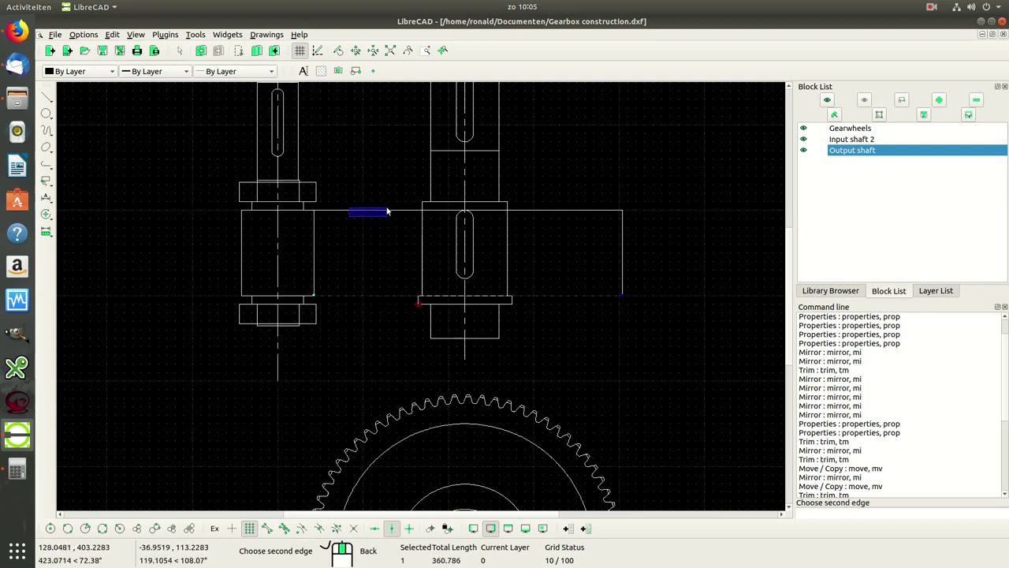
right_click(386, 208)
click(385, 208)
click(622, 269)
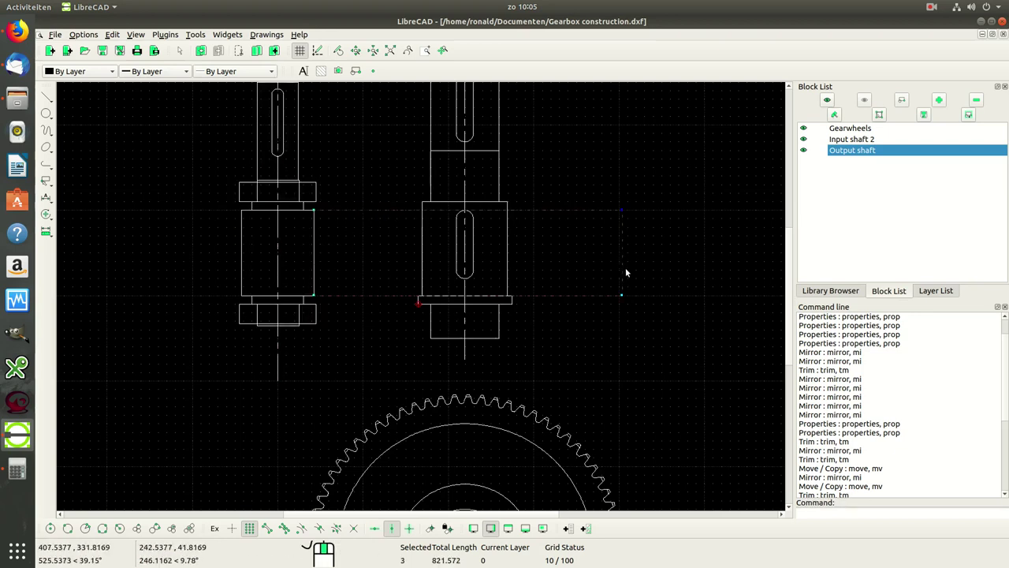
scroll(582, 295, down, 2)
scroll(505, 313, up, 3)
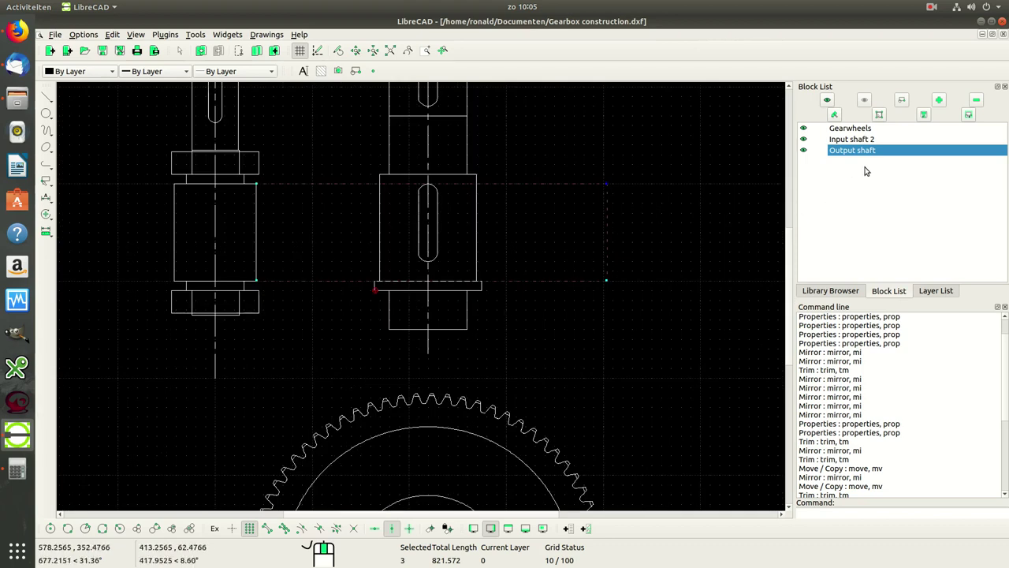
Step: Start a block from the selected lines, basing it on the output shaft centreline
click(897, 104)
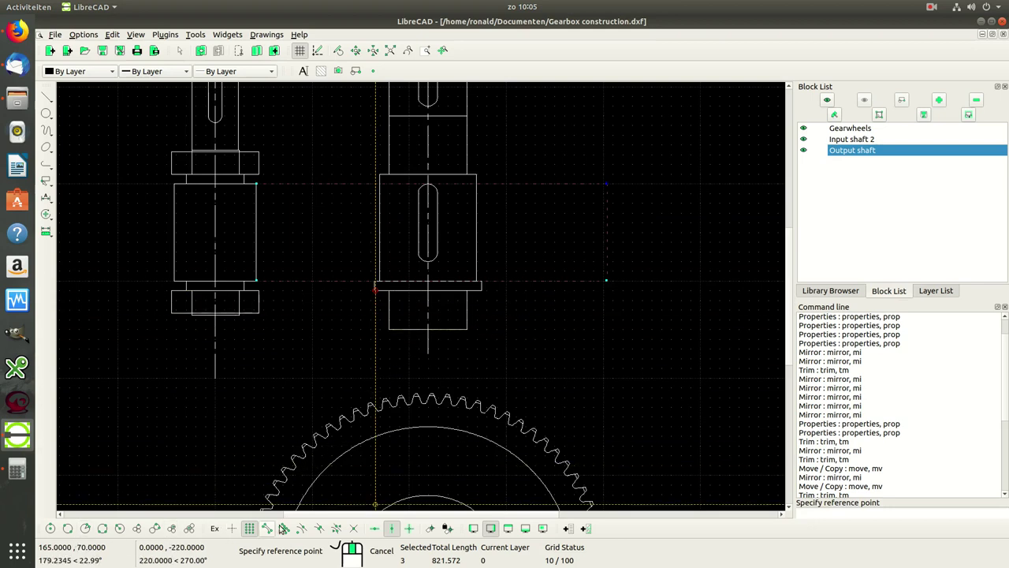
click(251, 529)
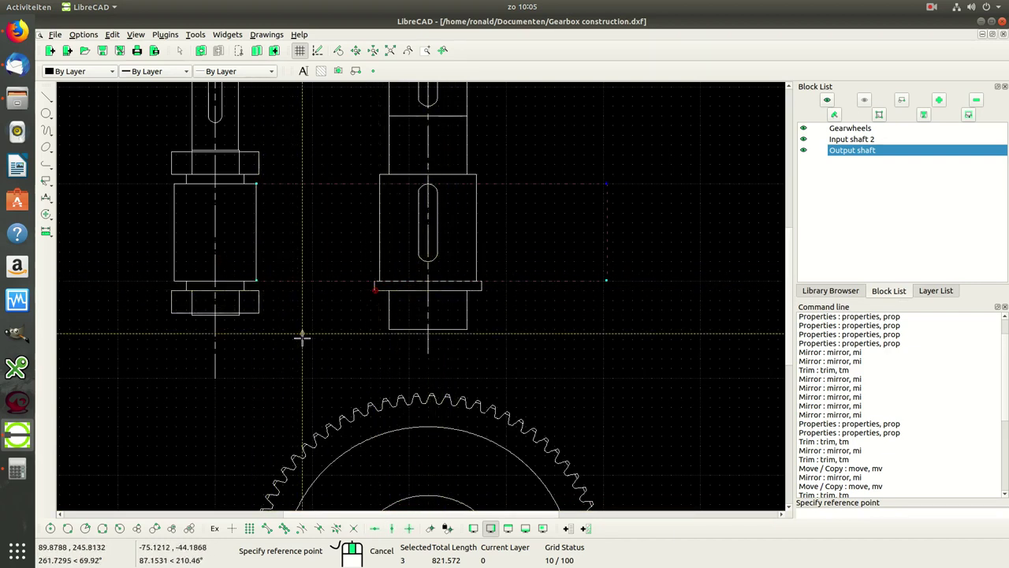
click(250, 530)
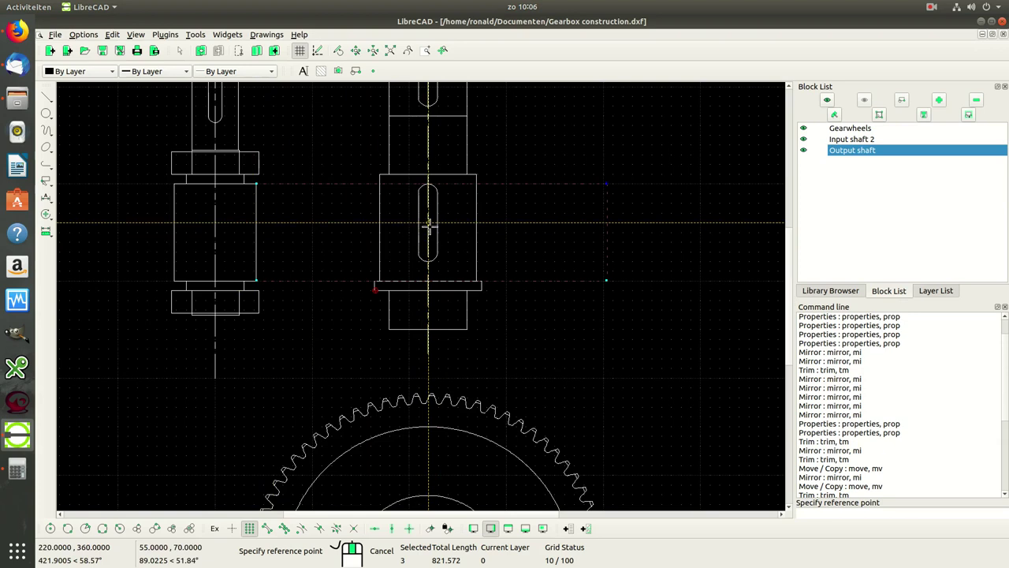
scroll(455, 273, up, 2)
scroll(326, 261, up, 2)
scroll(278, 254, up, 2)
scroll(278, 254, up, 1)
scroll(275, 255, up, 1)
scroll(284, 256, up, 1)
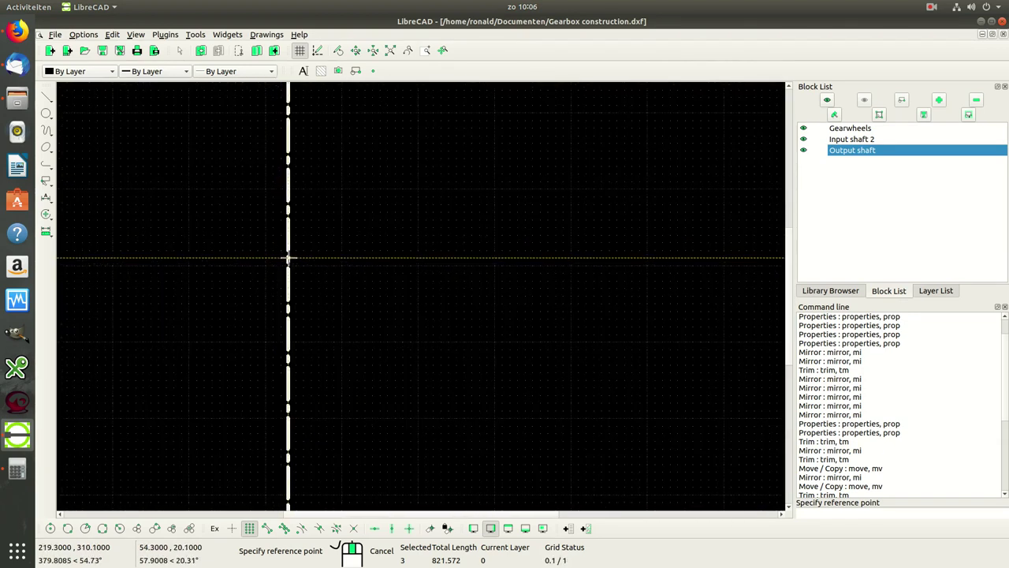
click(288, 257)
Step: Replace the block name with 'Uotput gearwheel top'
triple_click(562, 289)
key(BackSpace)
text(Uotput gearwhe)
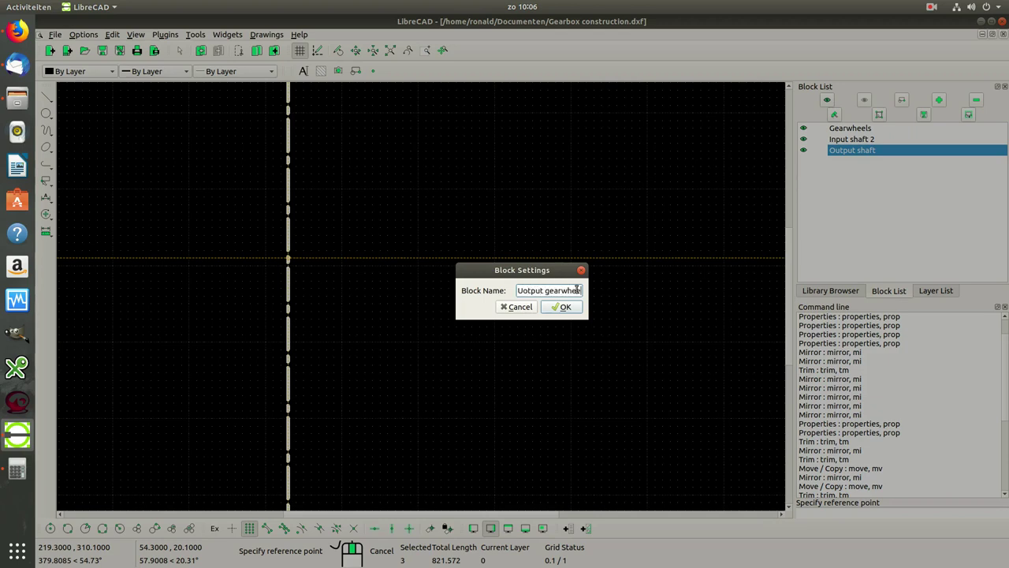
text(l)
text( top)
Step: Create the block and correct its name to 'Output gearwheel top'
click(562, 307)
scroll(583, 296, down, 5)
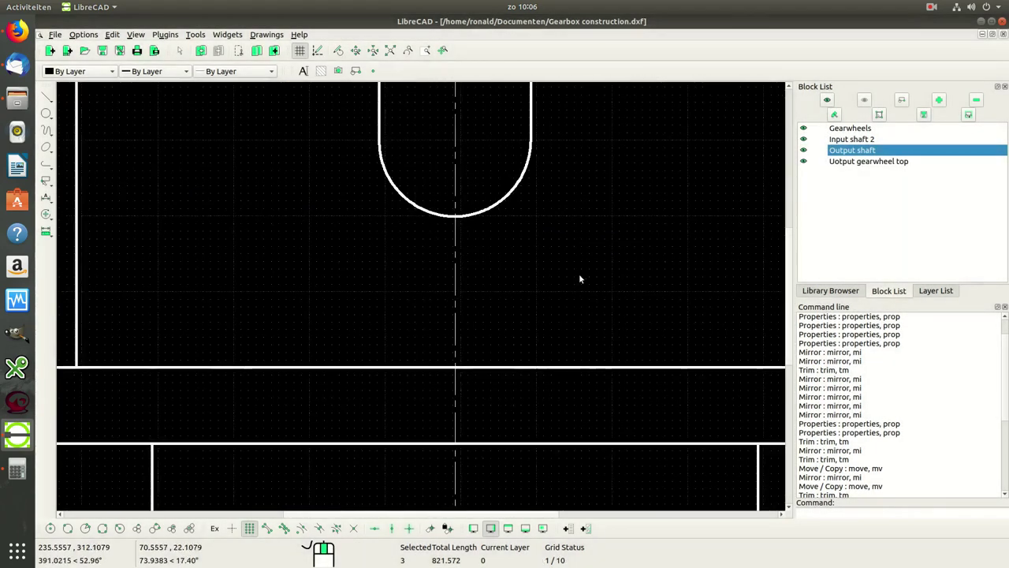
click(861, 164)
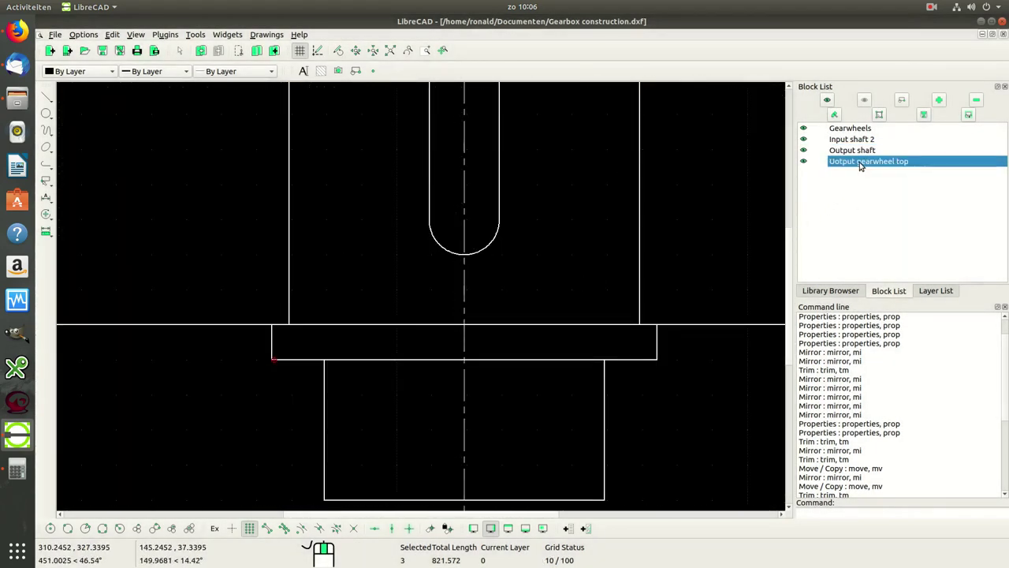
right_click(935, 162)
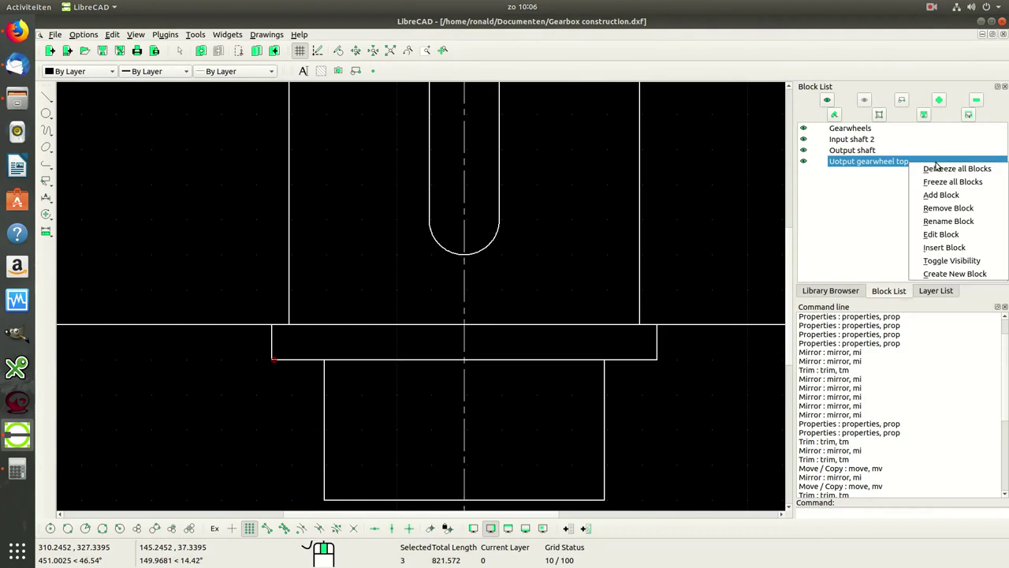
click(946, 221)
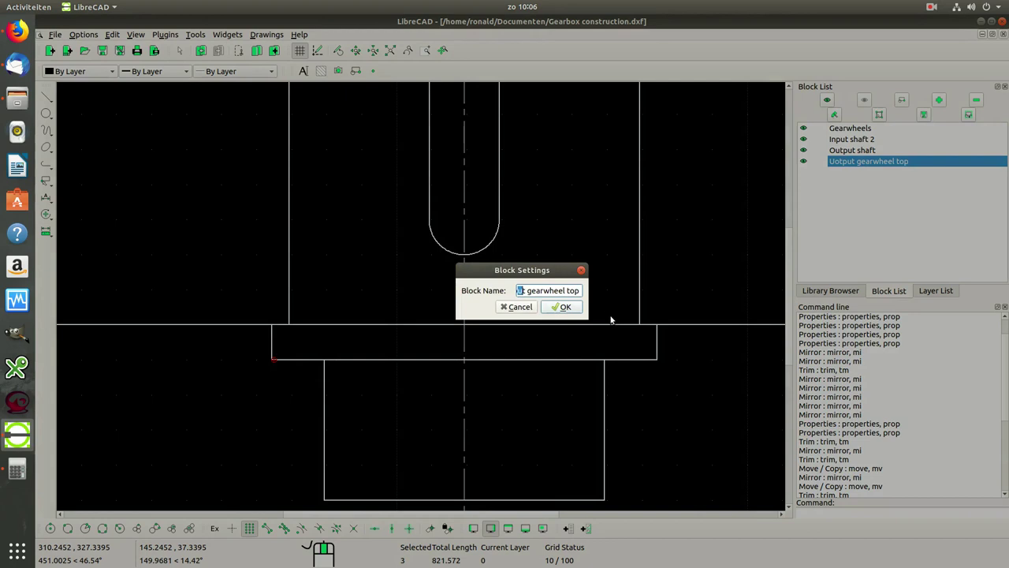
drag(543, 287, 519, 288)
click(530, 289)
key(BackSpace)
key(BackSpace)
text(Ou)
click(561, 307)
Step: Bring up the context menu for the Output shaft block
scroll(678, 264, down, 2)
scroll(530, 236, down, 4)
scroll(541, 232, up, 3)
scroll(541, 231, down, 2)
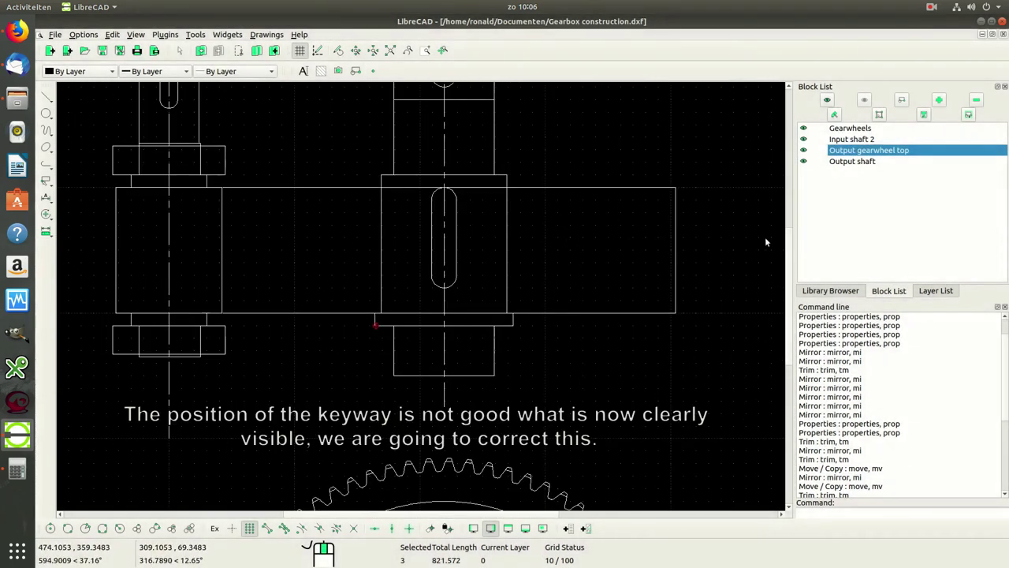
right_click(854, 163)
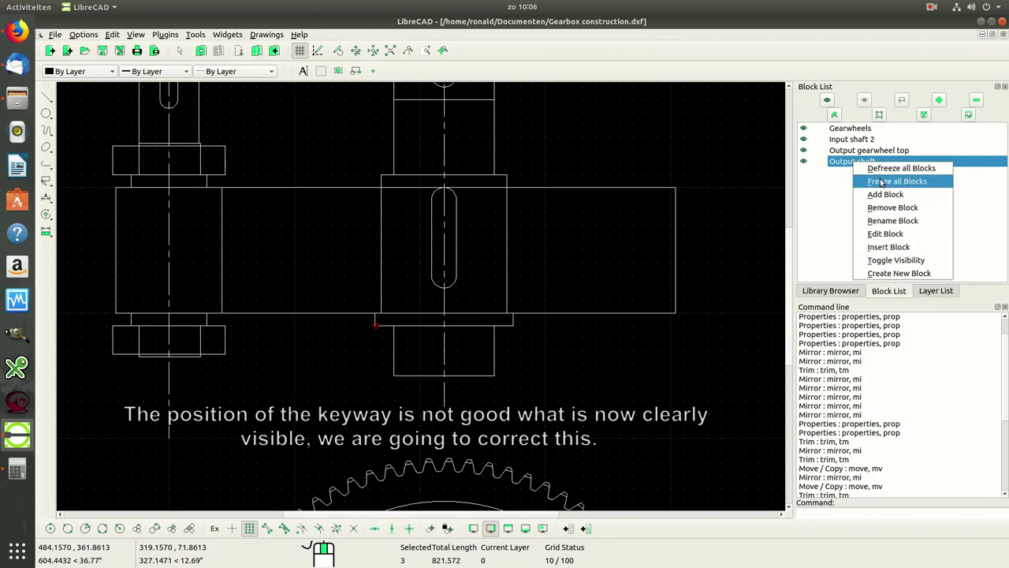
Step: Edit the Output shaft block and select the keyway's arcs and side lines
click(885, 233)
scroll(416, 400, up, 2)
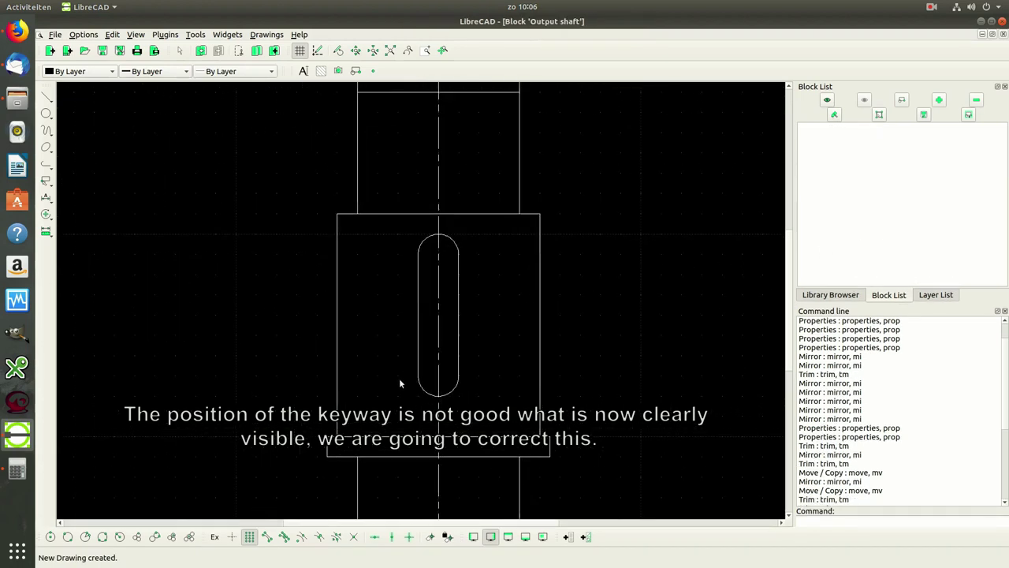
click(447, 388)
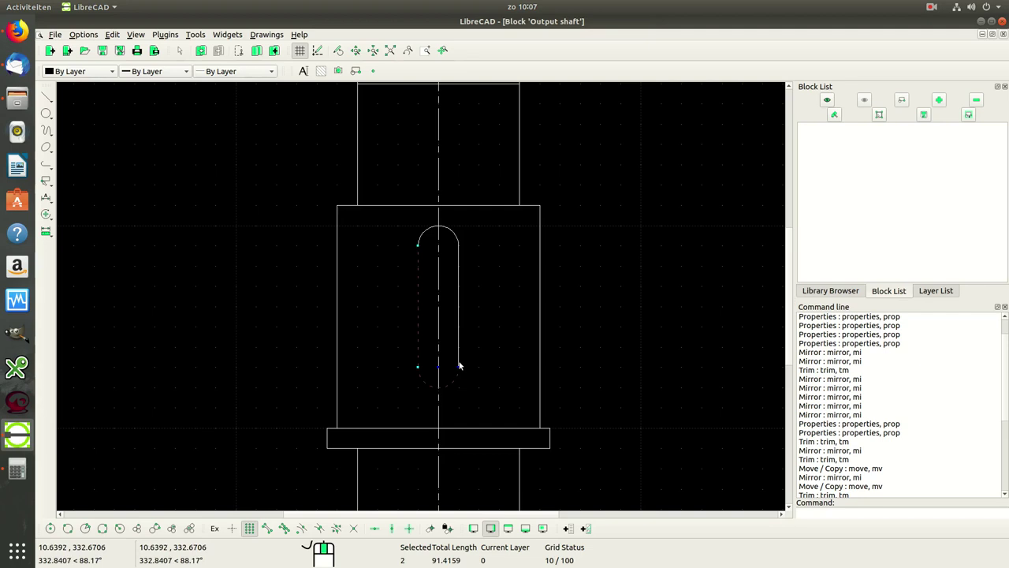
click(459, 365)
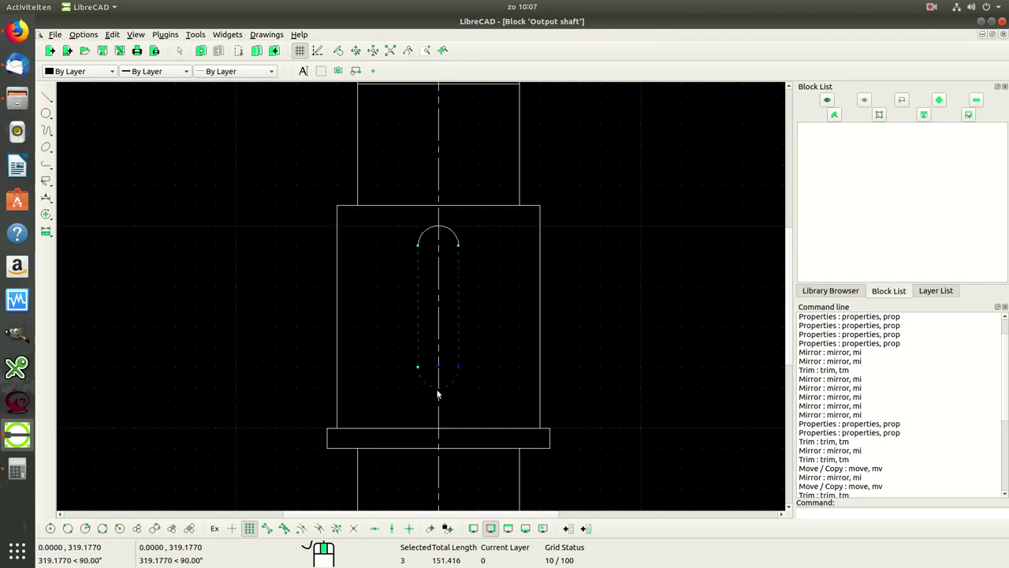
click(451, 232)
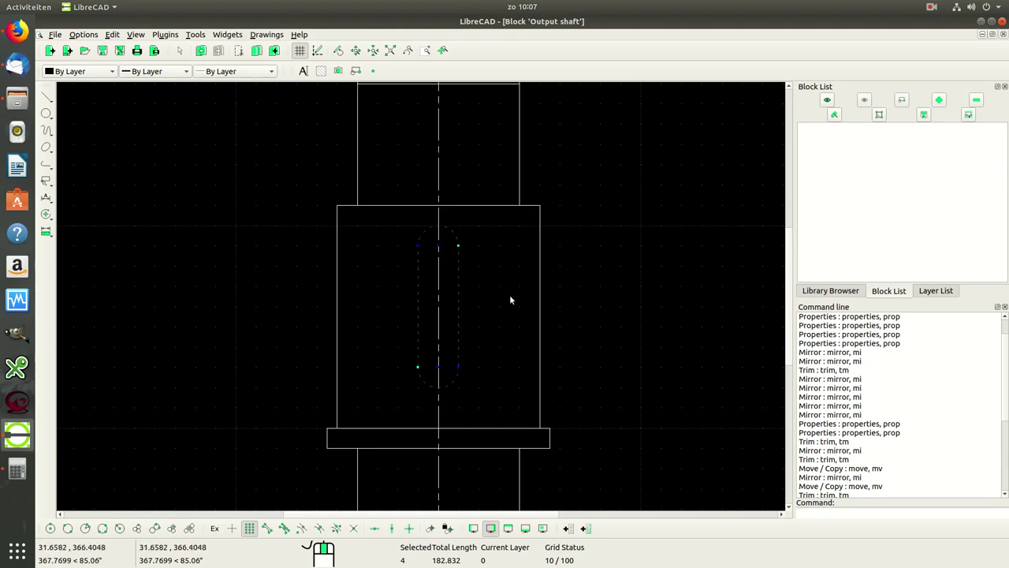
Step: Move the keyway slightly lower on the shaft without keeping the original
click(195, 35)
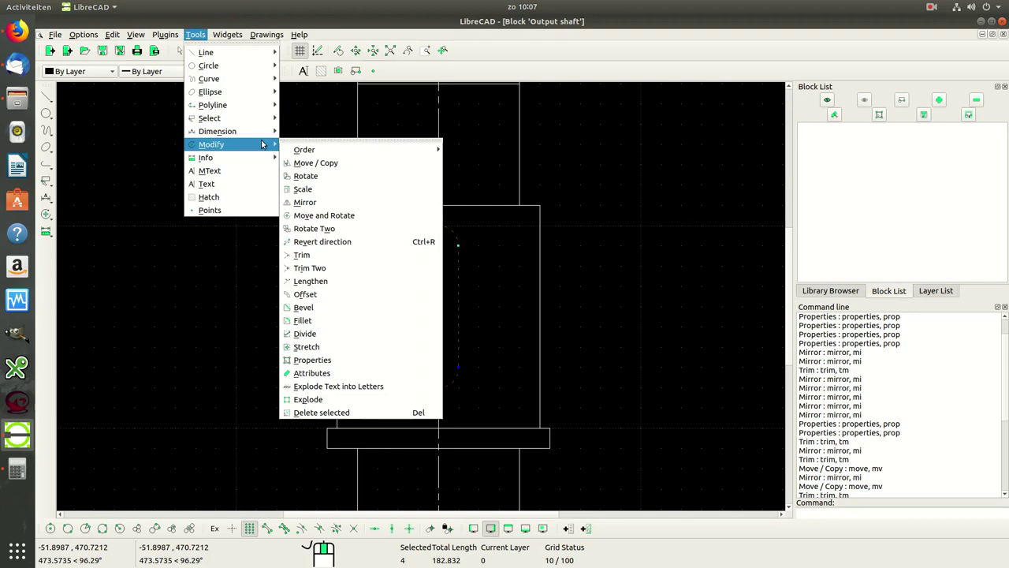
mouse_move(212, 145)
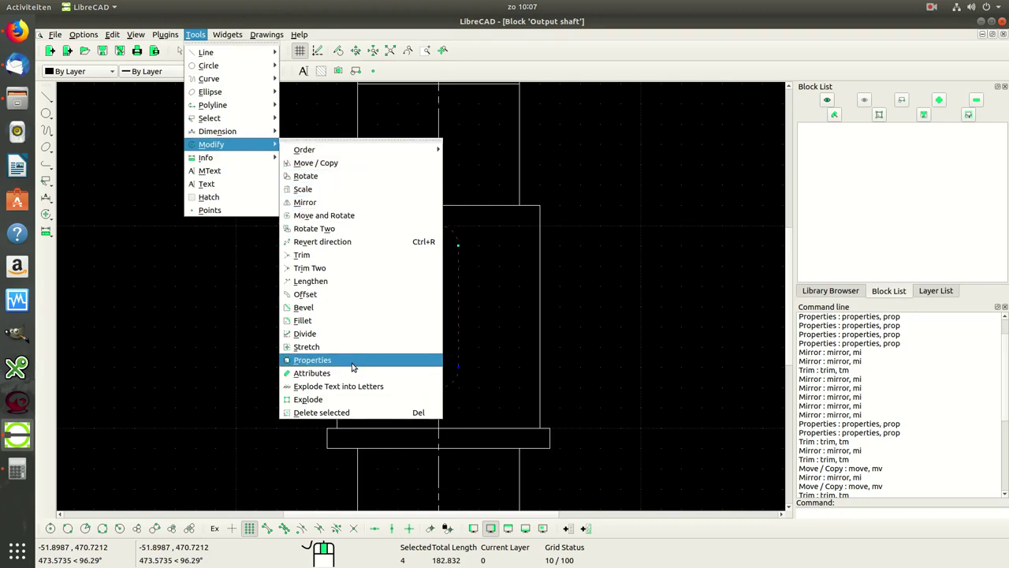
click(366, 165)
scroll(466, 360, up, 2)
scroll(385, 365, up, 2)
scroll(345, 316, up, 2)
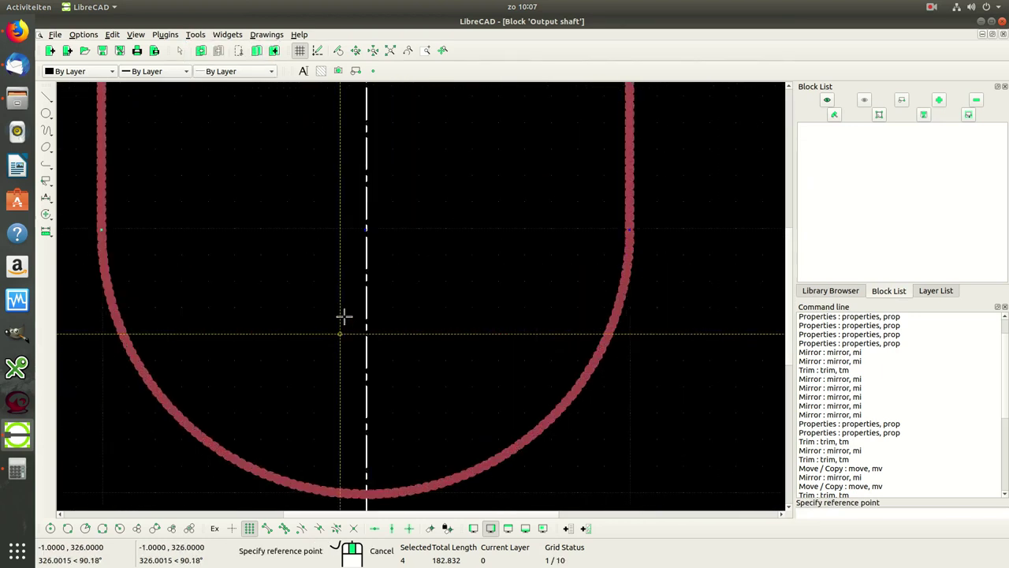
click(367, 229)
scroll(379, 253, down, 2)
scroll(402, 323, down, 2)
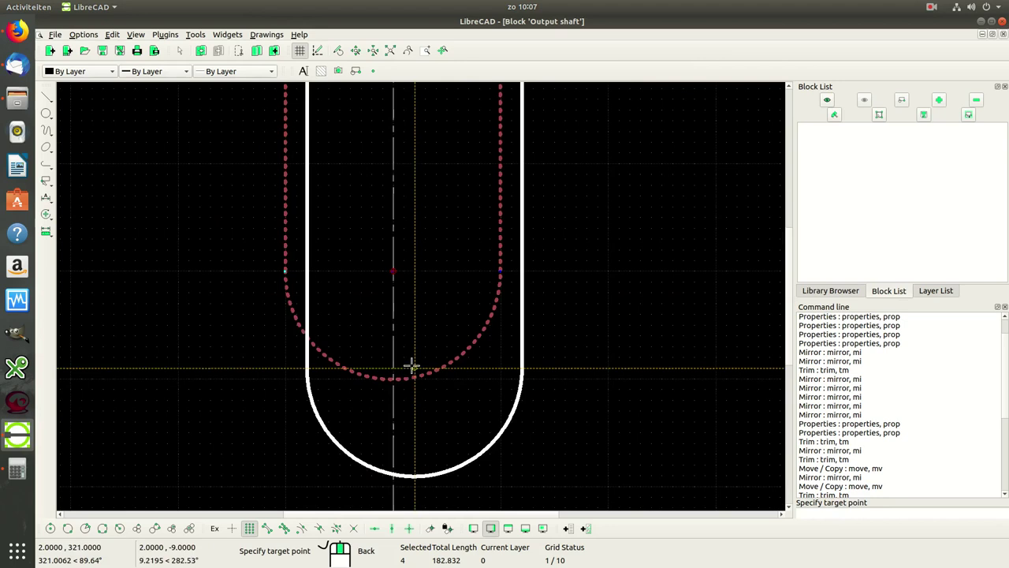
scroll(398, 377, up, 1)
scroll(394, 379, up, 2)
scroll(401, 349, up, 2)
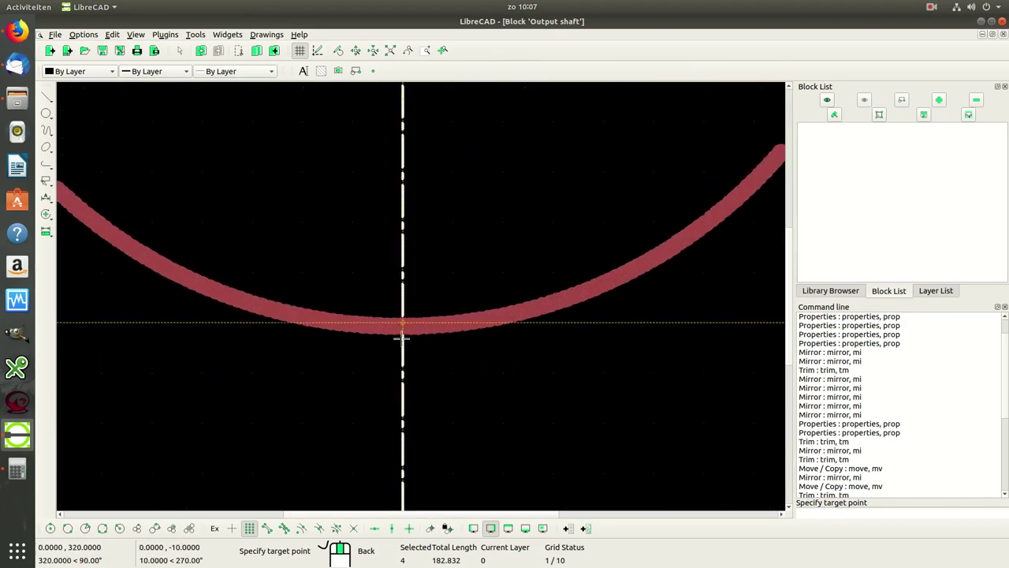
scroll(400, 334, up, 2)
click(404, 322)
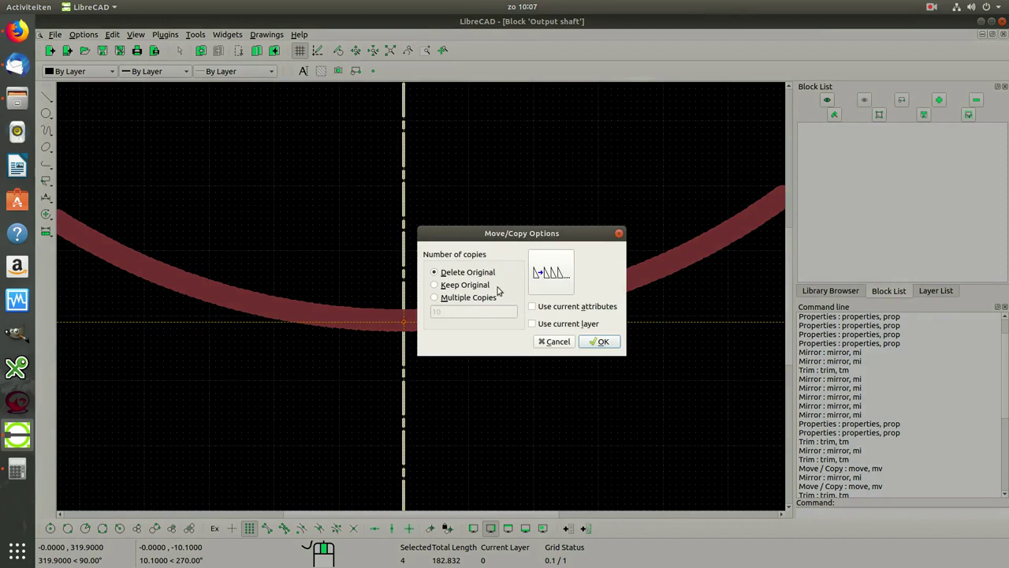
click(597, 342)
Step: Deselect the keyway and return to the main gearbox drawing
scroll(576, 335, down, 2)
scroll(524, 339, down, 2)
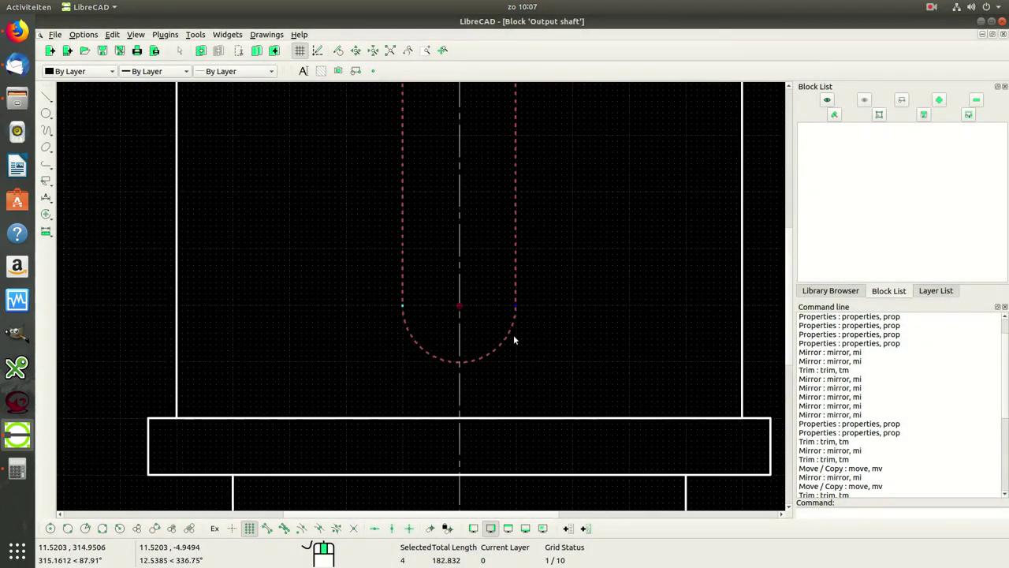
click(491, 354)
click(517, 284)
click(403, 280)
scroll(465, 253, down, 4)
scroll(473, 213, up, 3)
click(428, 207)
scroll(562, 240, down, 3)
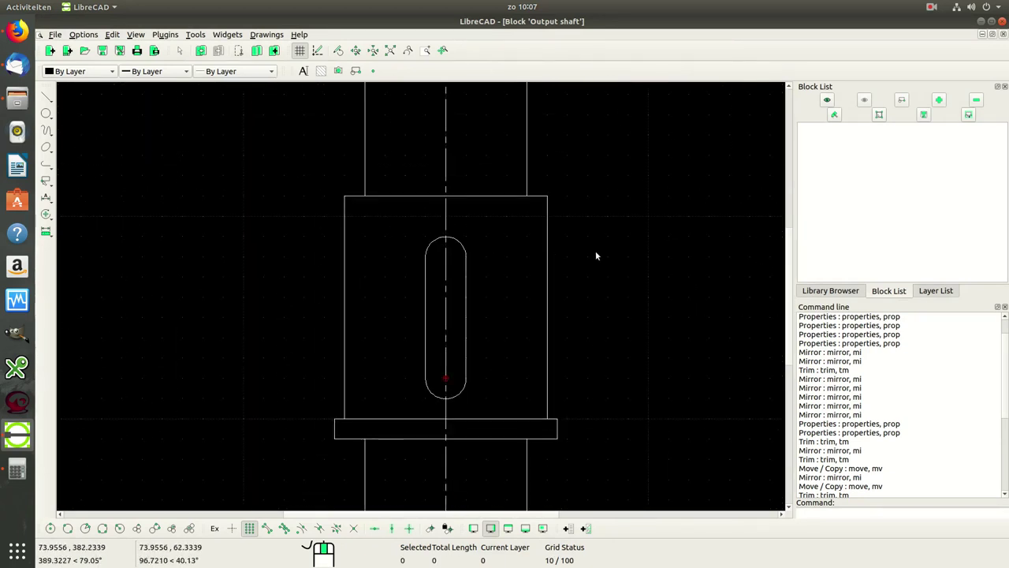
scroll(615, 268, down, 1)
scroll(628, 281, down, 1)
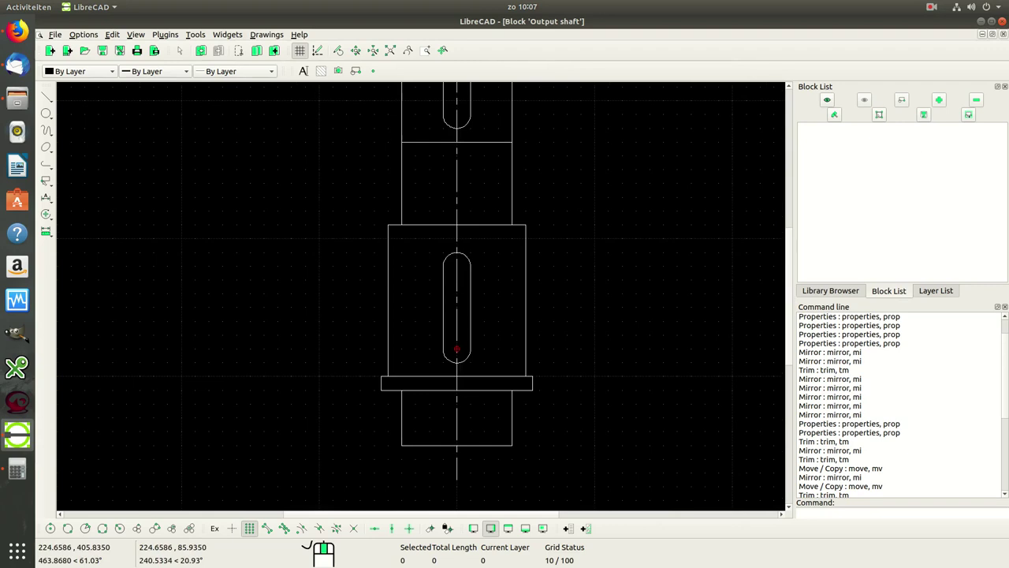
click(1004, 35)
mouse_move(579, 337)
middle_down()
mouse_move(511, 324)
mouse_move(422, 270)
middle_up()
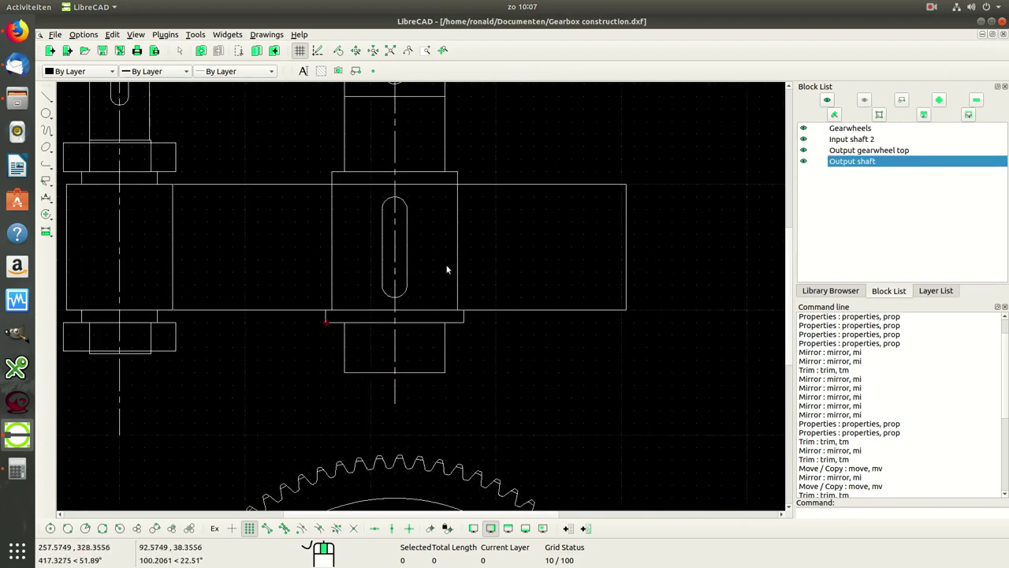
scroll(586, 294, down, 2)
scroll(364, 327, down, 1)
scroll(342, 325, down, 1)
scroll(343, 326, down, 1)
scroll(347, 330, down, 1)
middle_drag(347, 329, 355, 326)
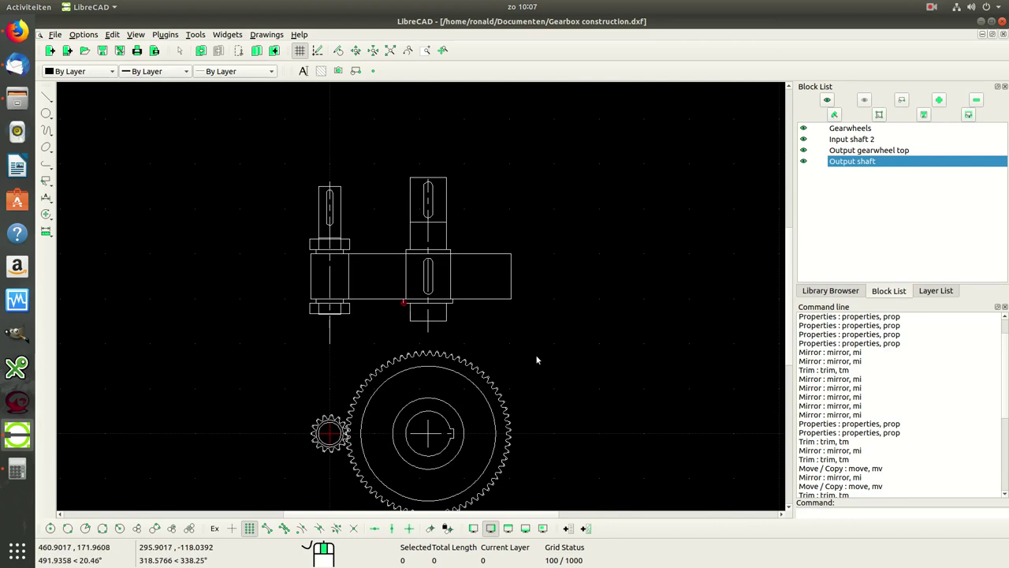
click(57, 36)
click(88, 158)
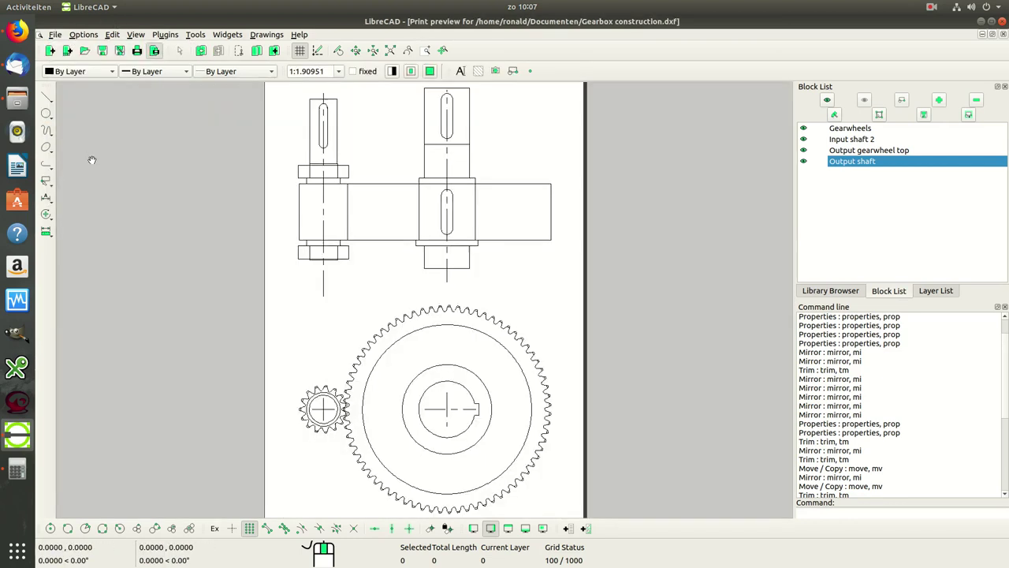
scroll(403, 280, up, 1)
scroll(418, 268, up, 2)
scroll(449, 252, up, 1)
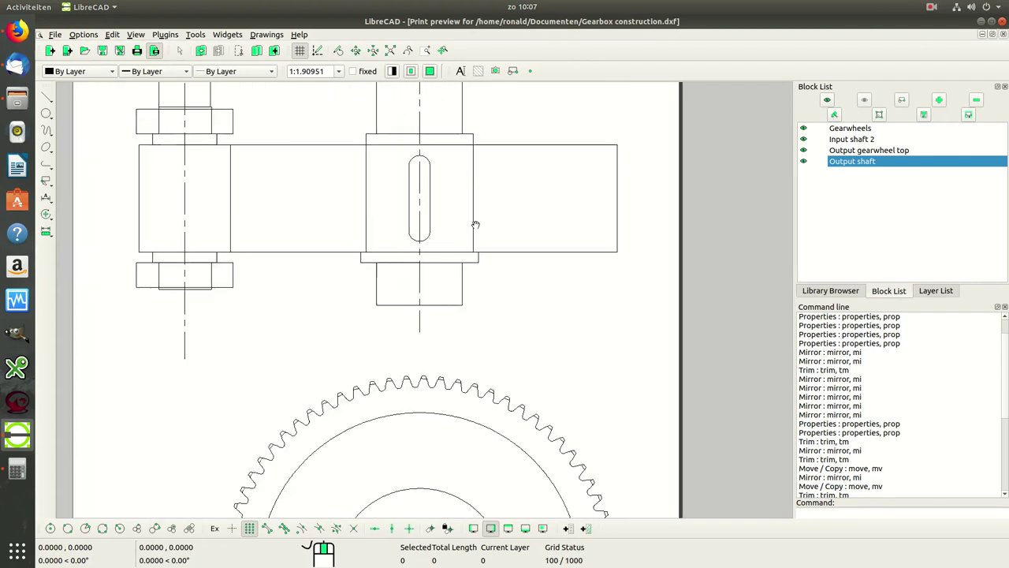
scroll(479, 233, up, 2)
scroll(479, 233, down, 1)
scroll(478, 241, down, 1)
scroll(477, 247, down, 2)
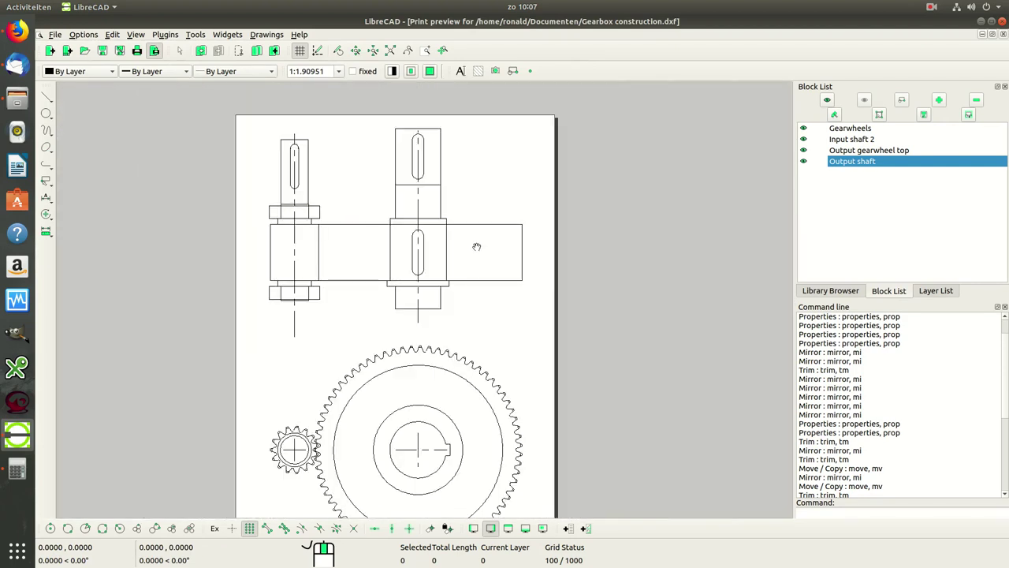
scroll(454, 244, down, 1)
click(55, 34)
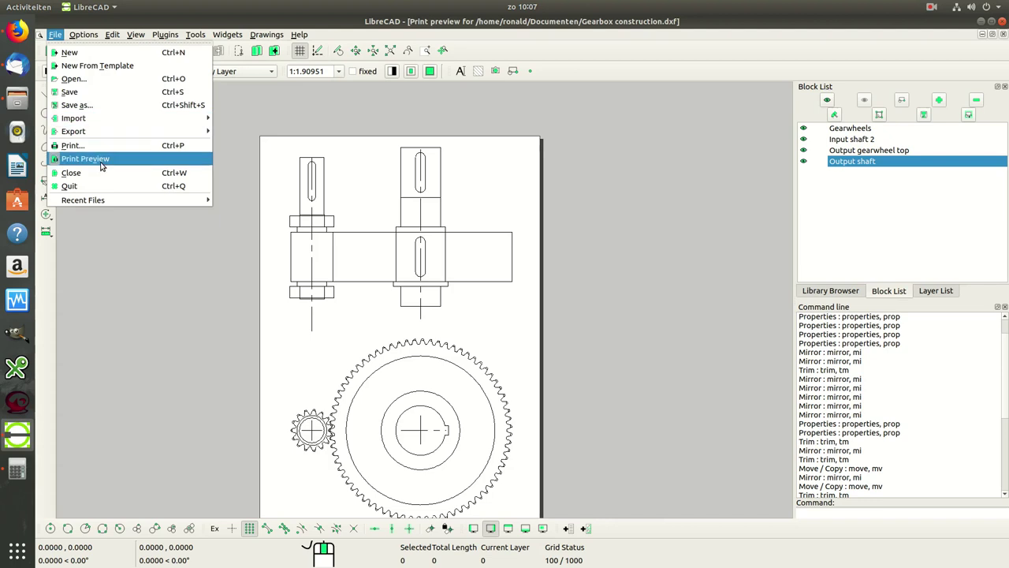
click(99, 162)
scroll(456, 310, down, 1)
scroll(469, 314, down, 1)
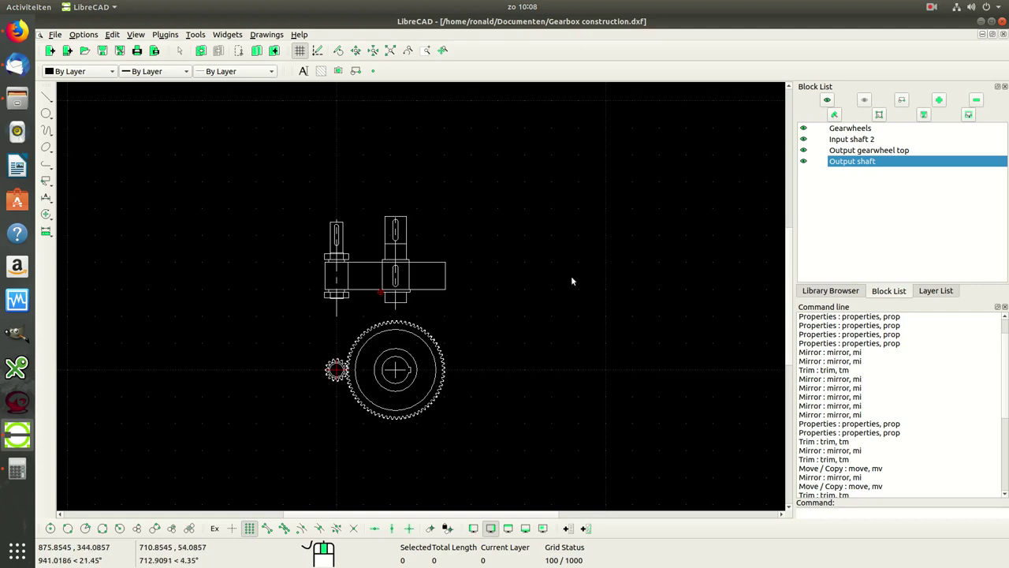
click(852, 150)
click(850, 139)
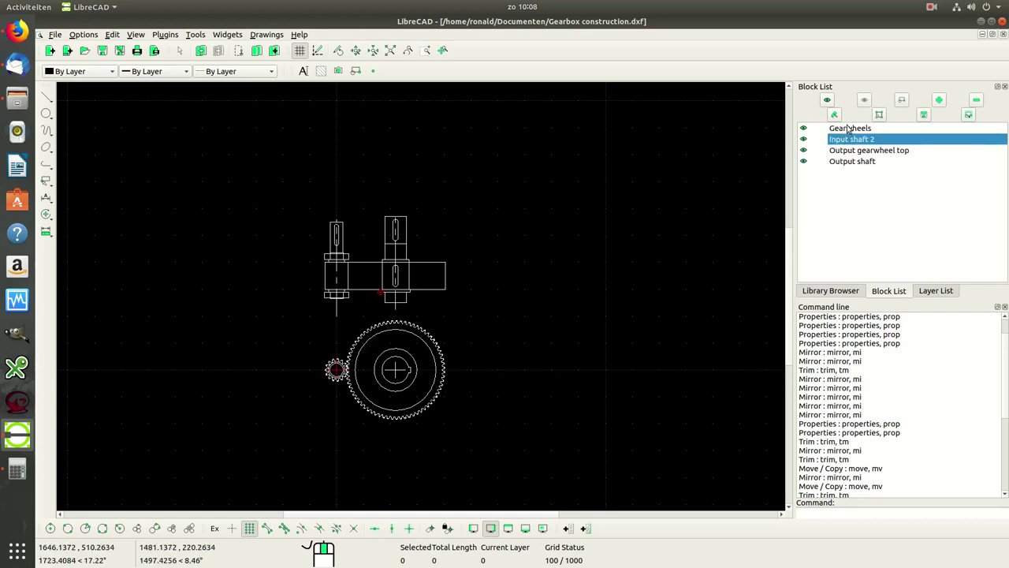
click(849, 128)
scroll(354, 304, up, 1)
scroll(339, 298, up, 3)
scroll(347, 300, up, 1)
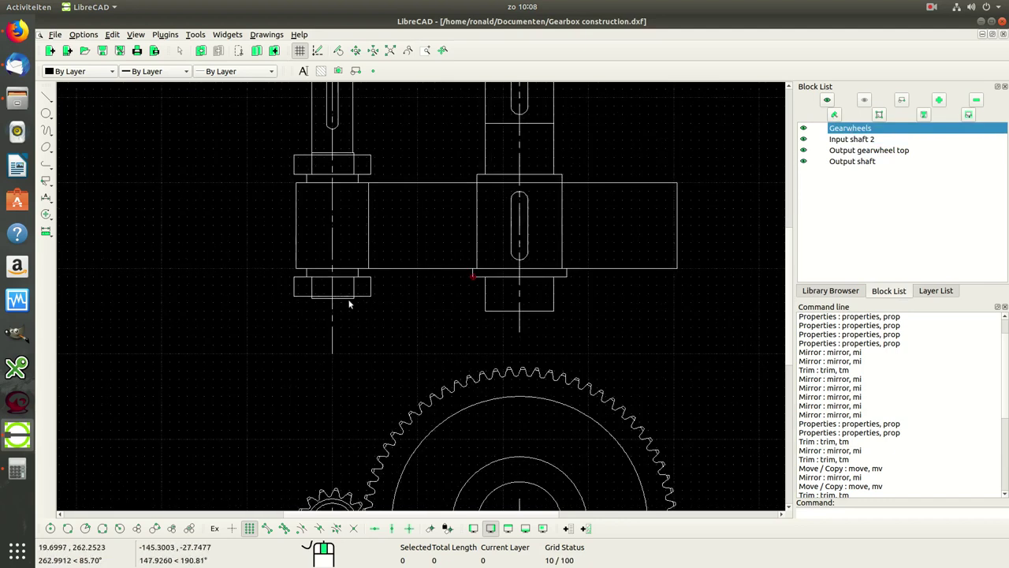
scroll(390, 300, down, 2)
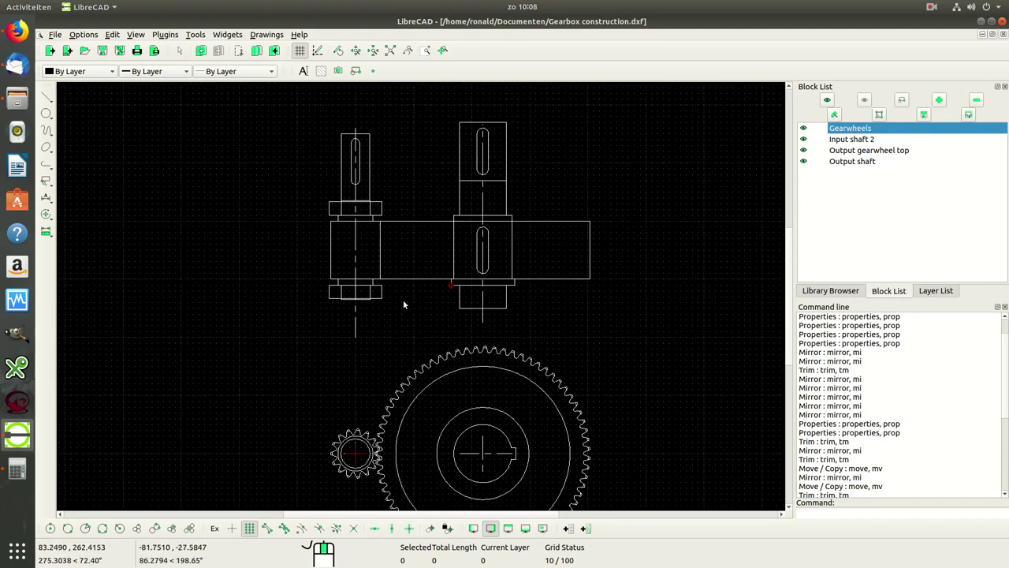
scroll(403, 304, up, 1)
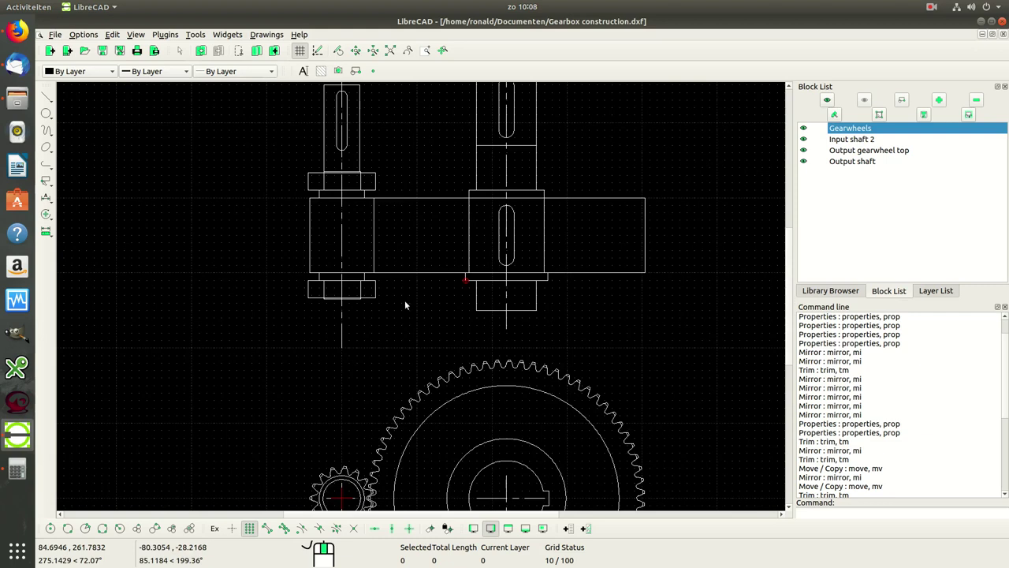
scroll(405, 304, down, 2)
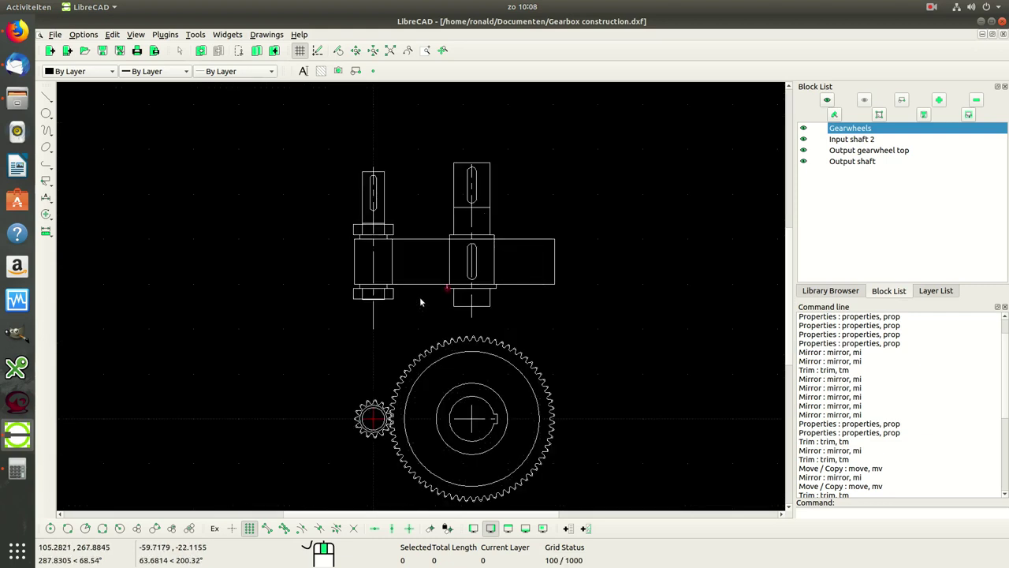
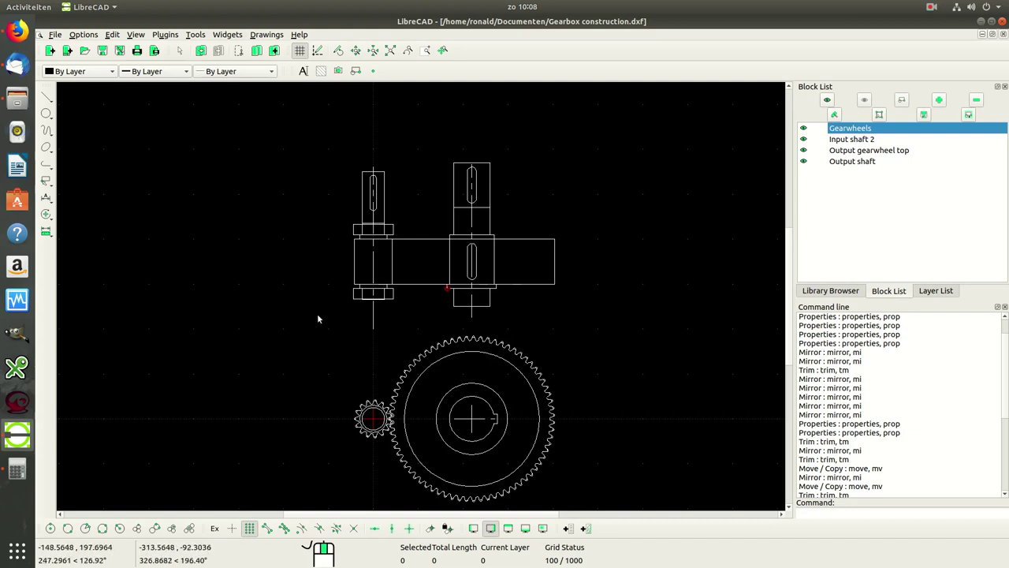
Step: Draw the bottom line from 0,600 to -70,600, then the left side up to -70,633
middle_drag(389, 113, 407, 140)
scroll(406, 154, up, 3)
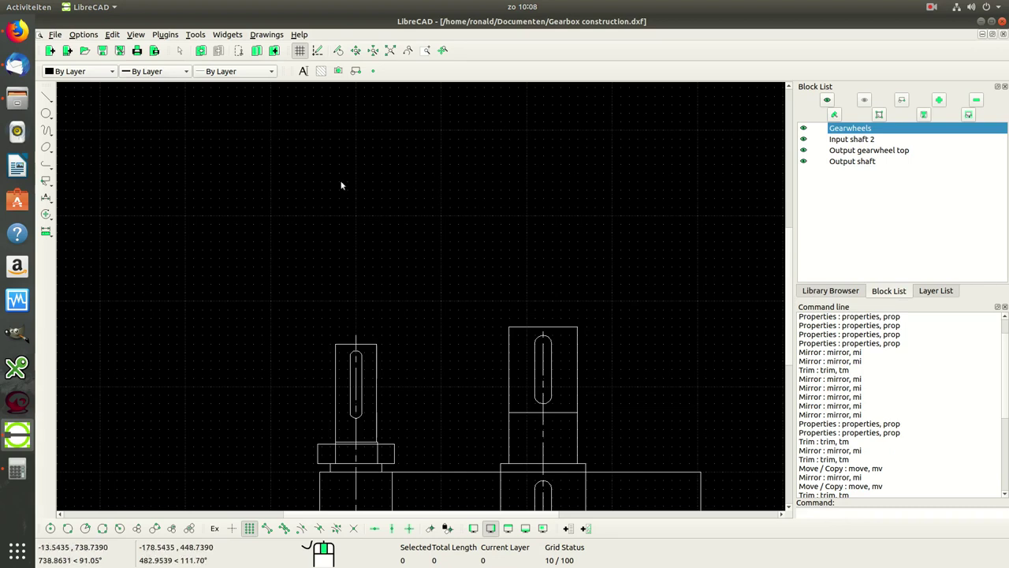
click(52, 99)
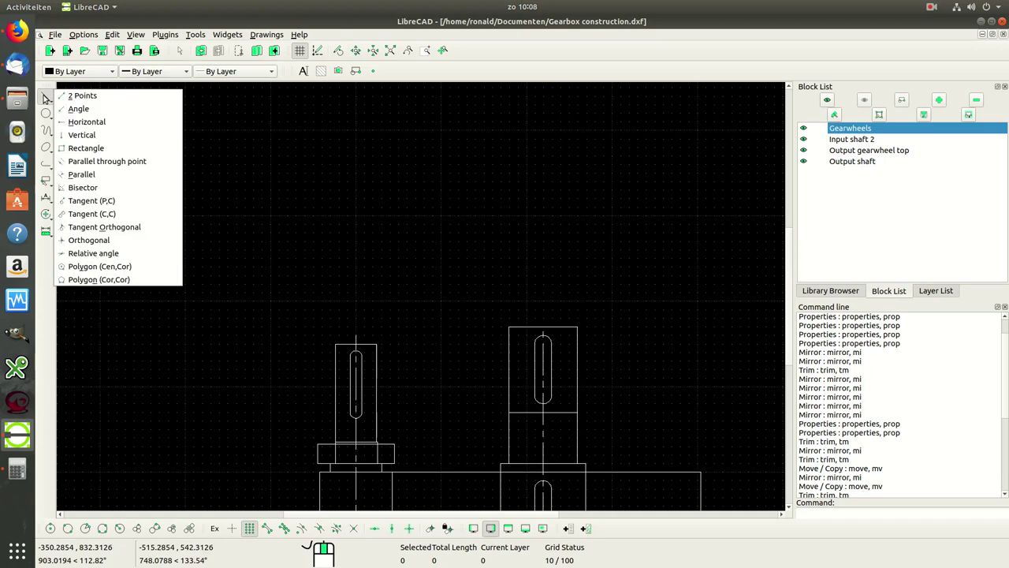
click(79, 95)
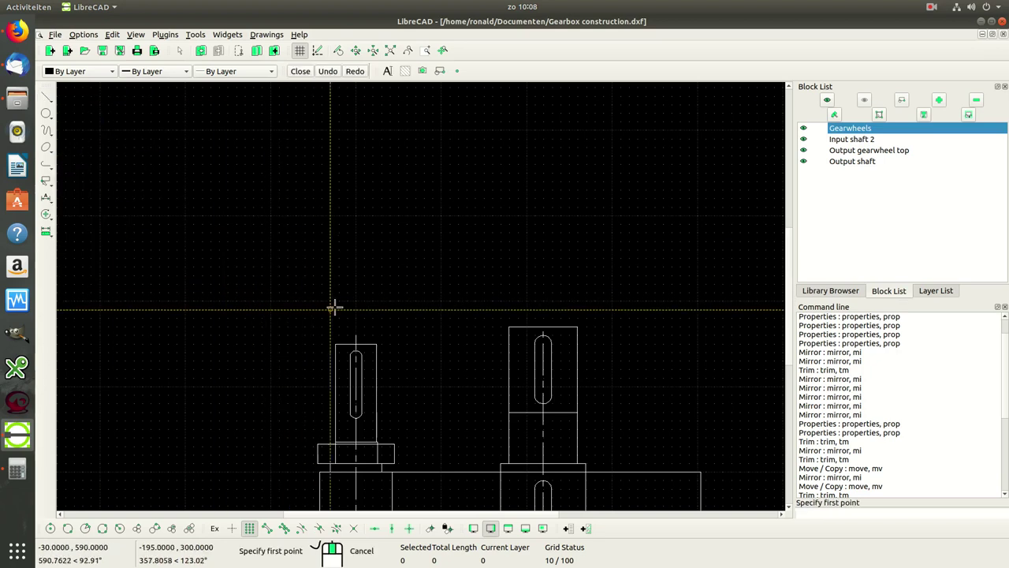
click(355, 299)
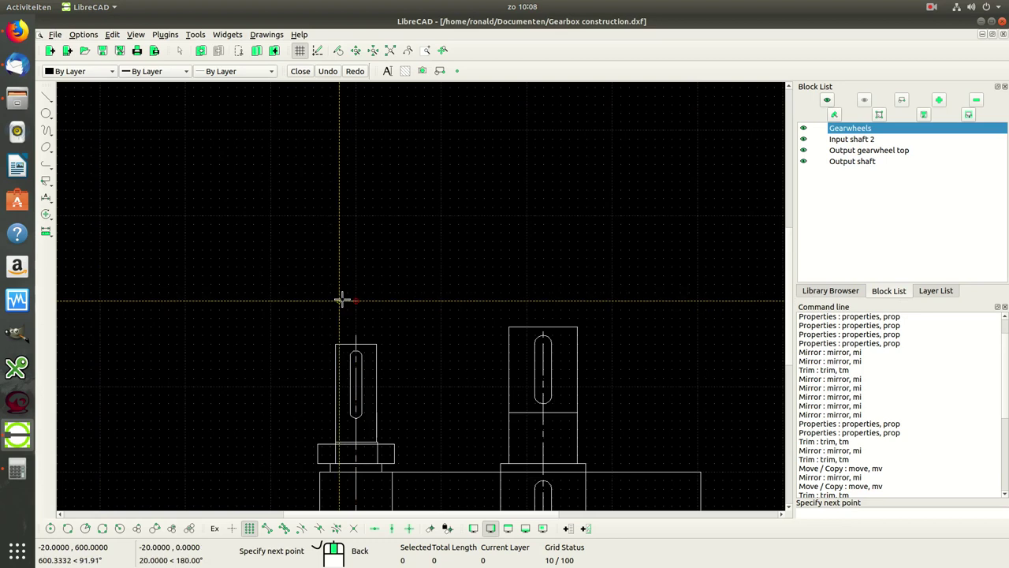
click(297, 299)
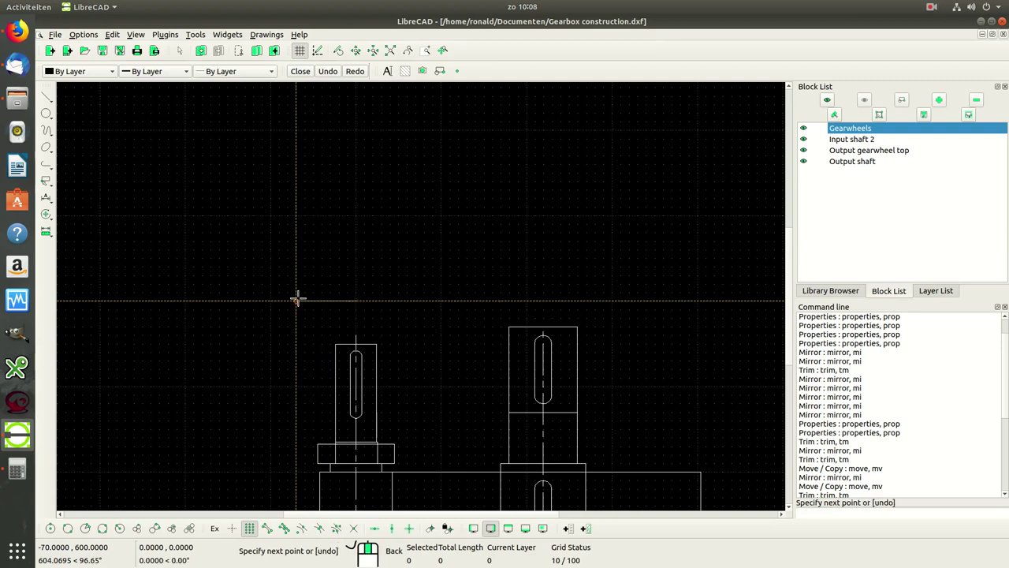
scroll(297, 276, up, 2)
scroll(293, 275, up, 3)
scroll(329, 284, up, 3)
scroll(332, 284, up, 2)
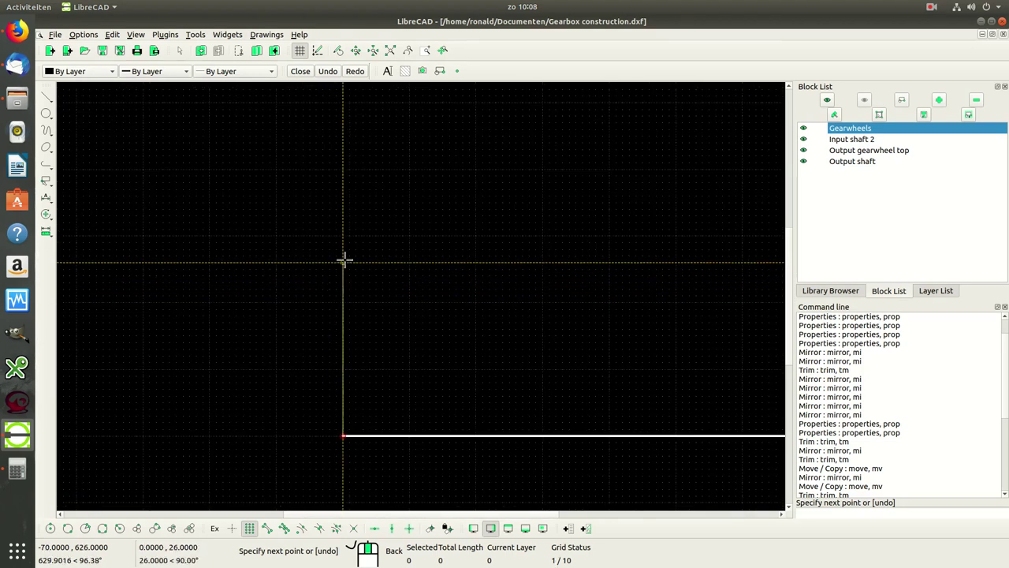
click(341, 215)
Step: Close the top edge back to 0,633 and finish the connected lines
scroll(458, 214, down, 3)
scroll(468, 218, down, 2)
scroll(489, 260, down, 1)
scroll(511, 293, up, 2)
scroll(516, 287, up, 2)
scroll(520, 282, up, 2)
scroll(535, 282, up, 1)
scroll(532, 281, up, 2)
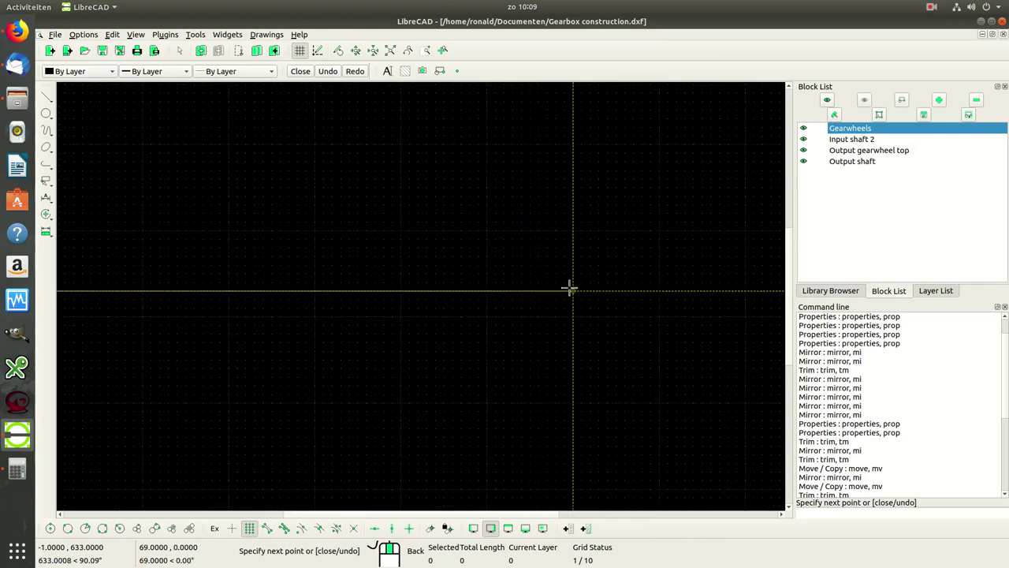
click(570, 289)
right_click(570, 289)
scroll(560, 304, down, 4)
scroll(544, 315, down, 2)
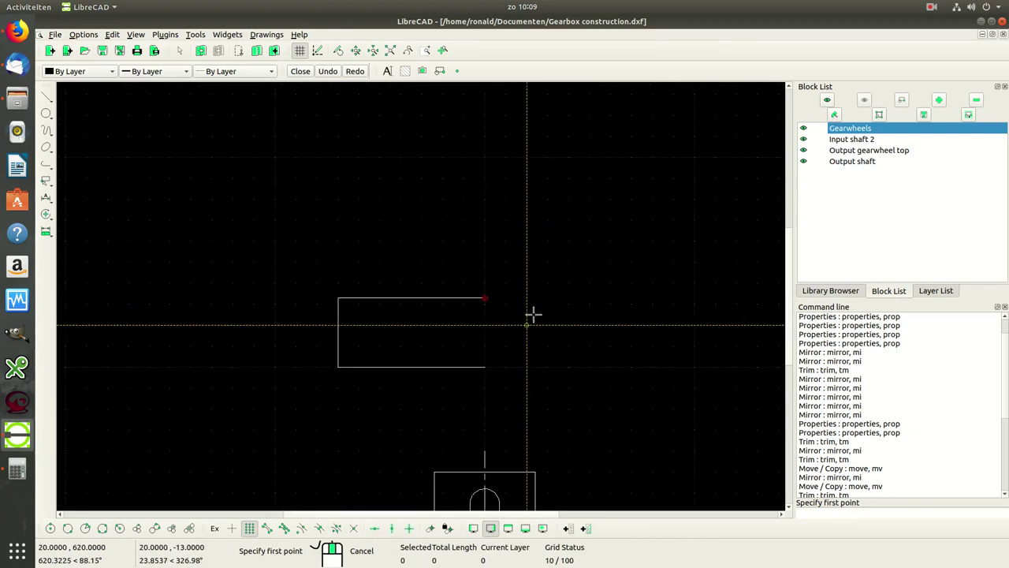
right_click(534, 315)
scroll(335, 373, down, 2)
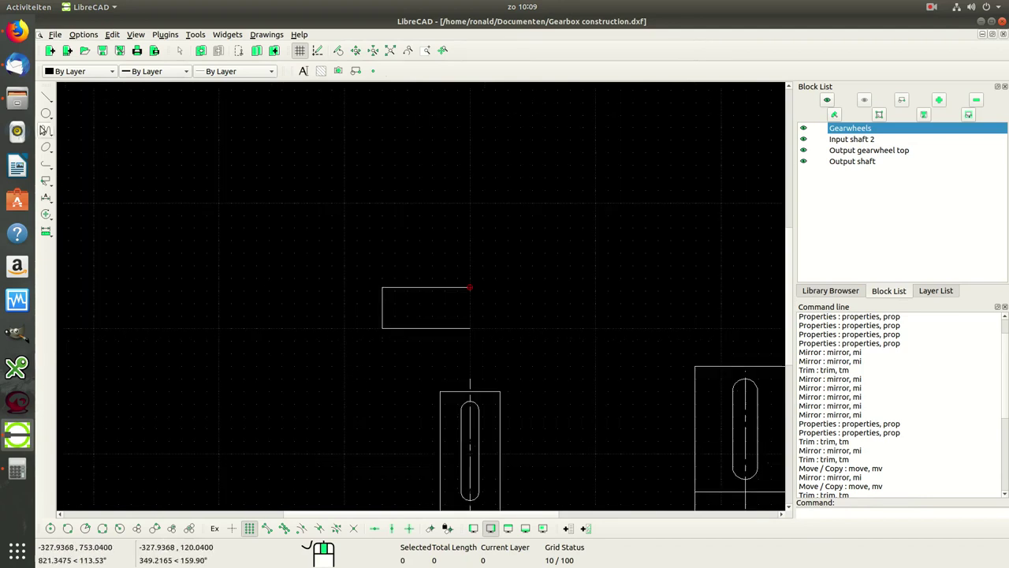
click(48, 96)
click(80, 97)
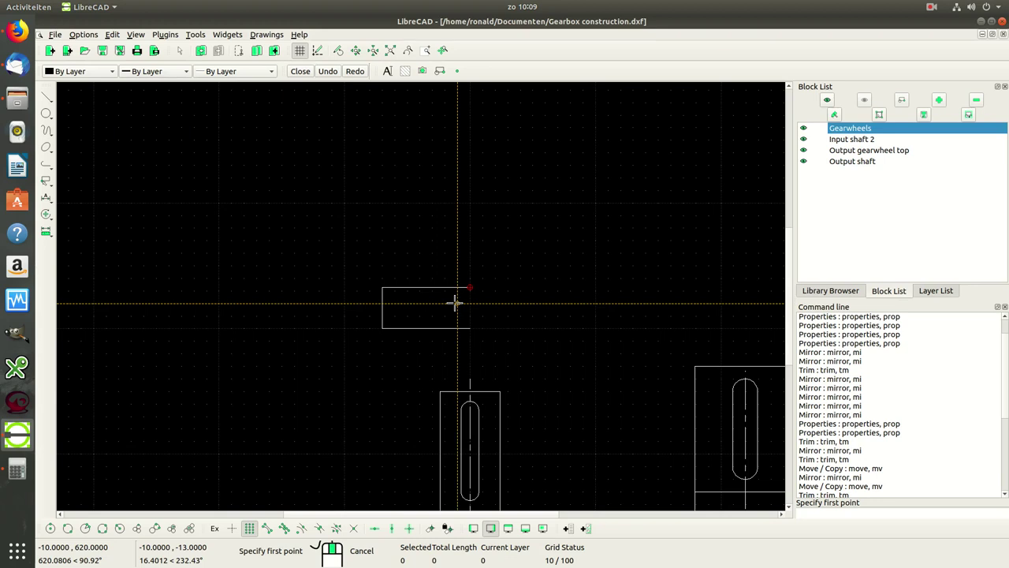
Step: Add a layer named Bearings with red colour and 0.13mm (ISO) line width
right_click(825, 187)
click(968, 244)
click(936, 290)
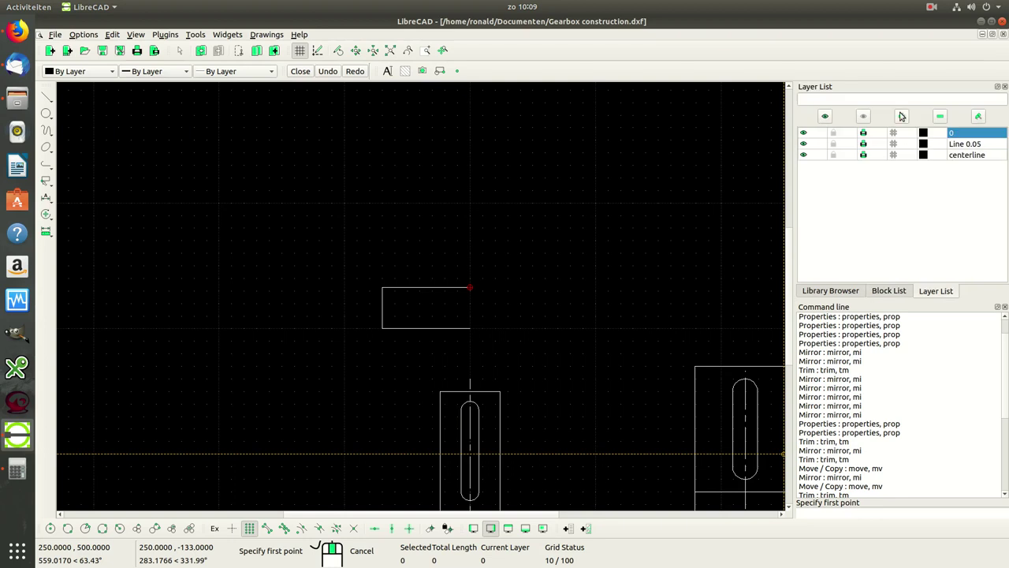
click(902, 116)
key(BackSpace)
text(Bearings)
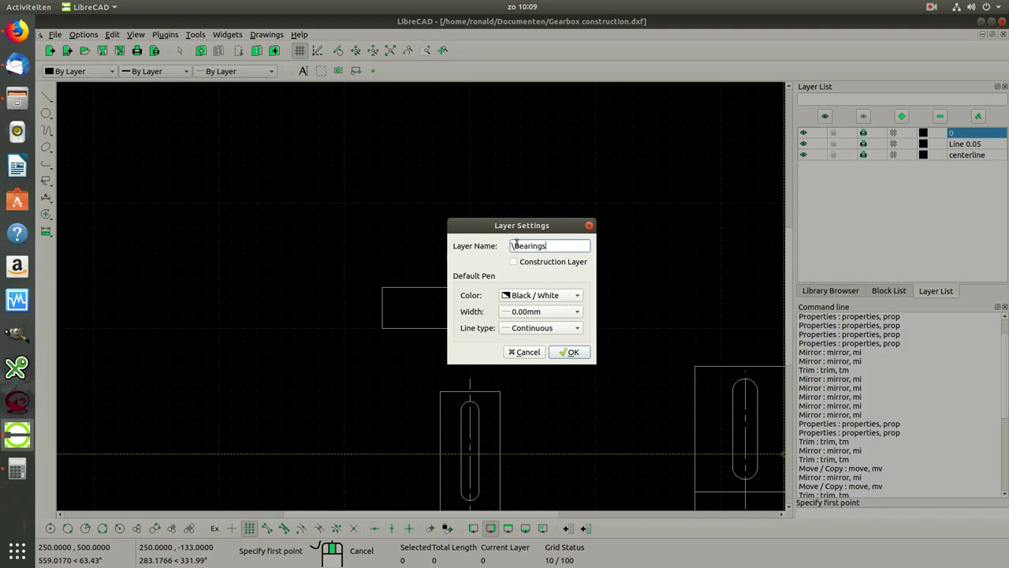
key(BackSpace)
click(571, 297)
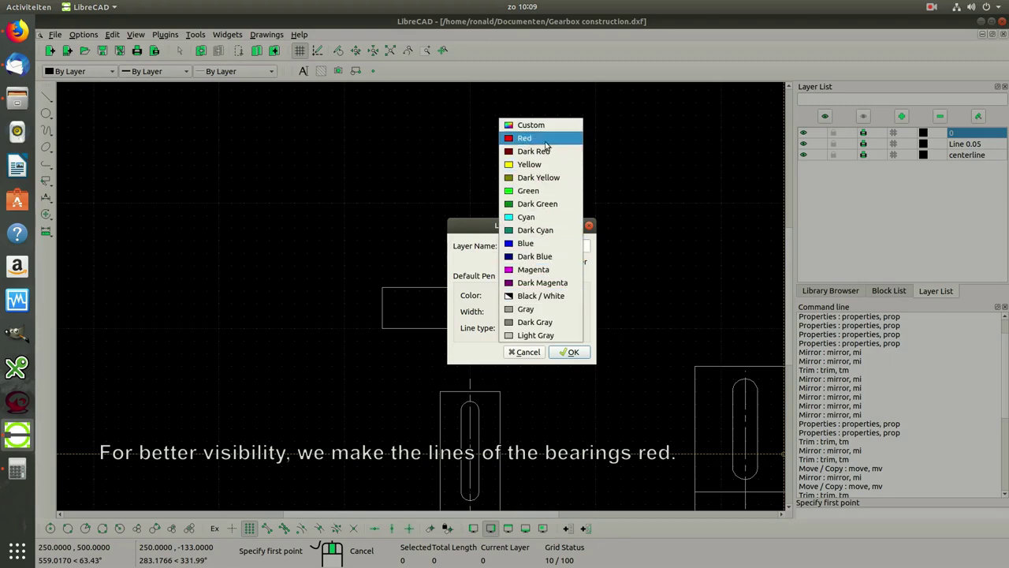
click(544, 142)
click(556, 316)
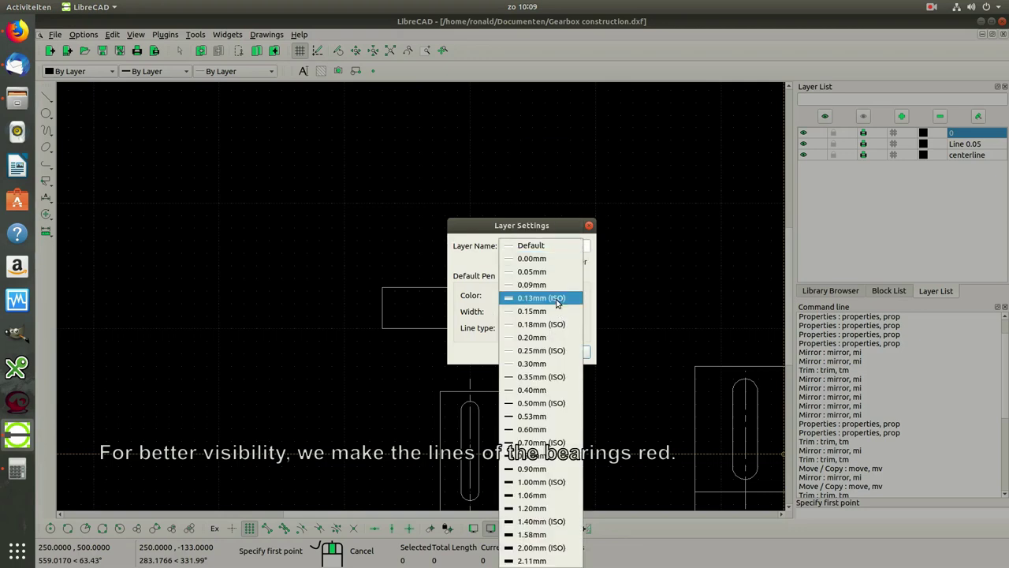
click(552, 298)
click(572, 352)
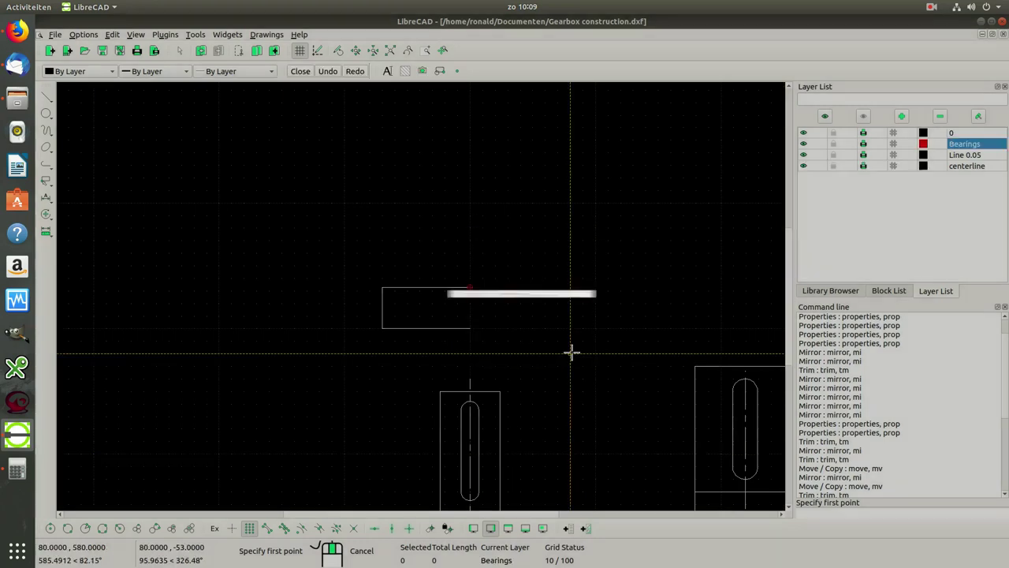
Step: Move the outline's bottom line onto the Bearings layer
scroll(536, 237, down, 2)
scroll(473, 312, up, 2)
click(398, 316)
right_click(377, 332)
click(370, 316)
right_click(373, 318)
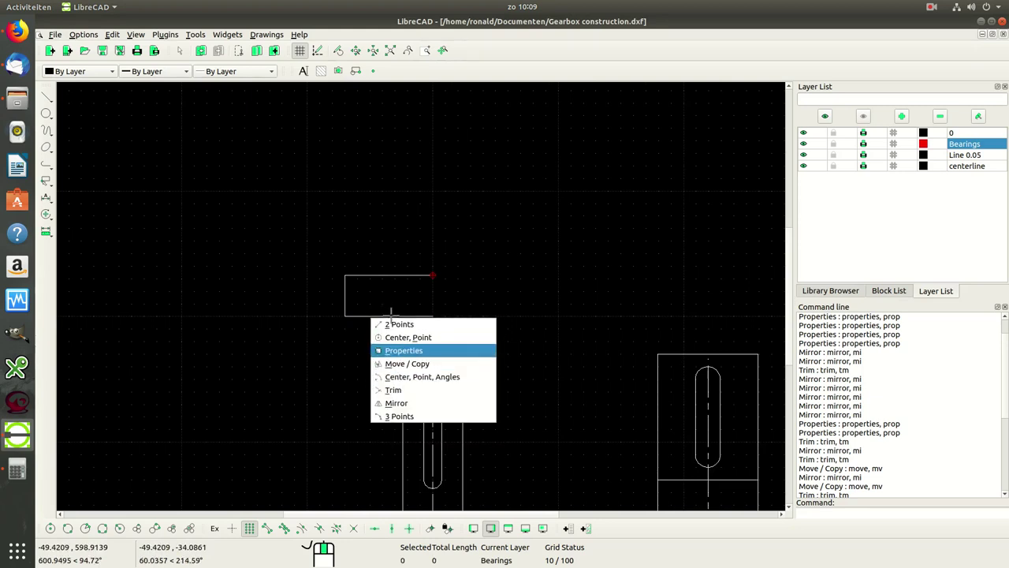
key(Return)
click(477, 241)
click(473, 254)
click(635, 357)
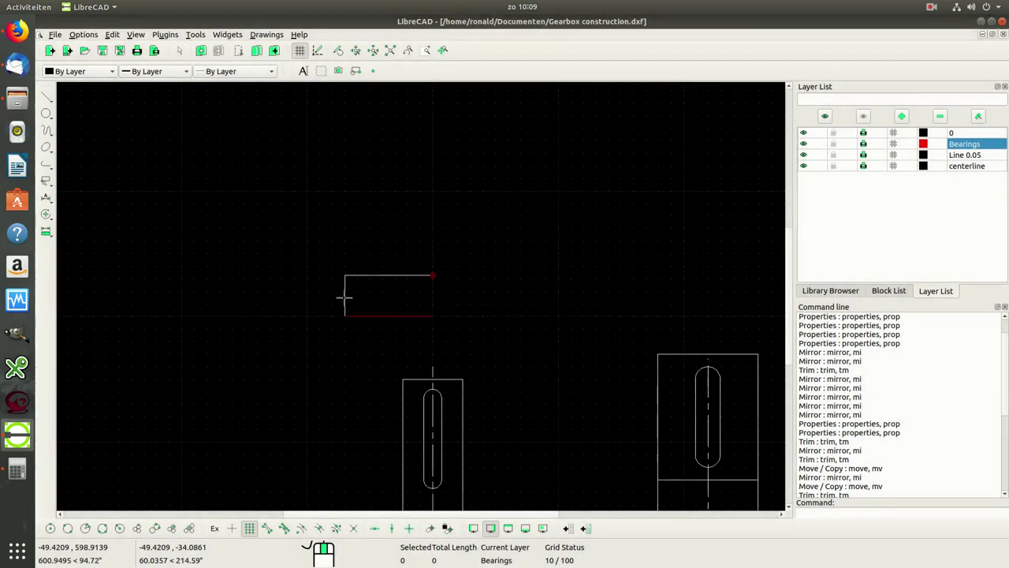
Step: Move the left vertical line and the top line onto Bearings as well
double_click(345, 297)
click(484, 240)
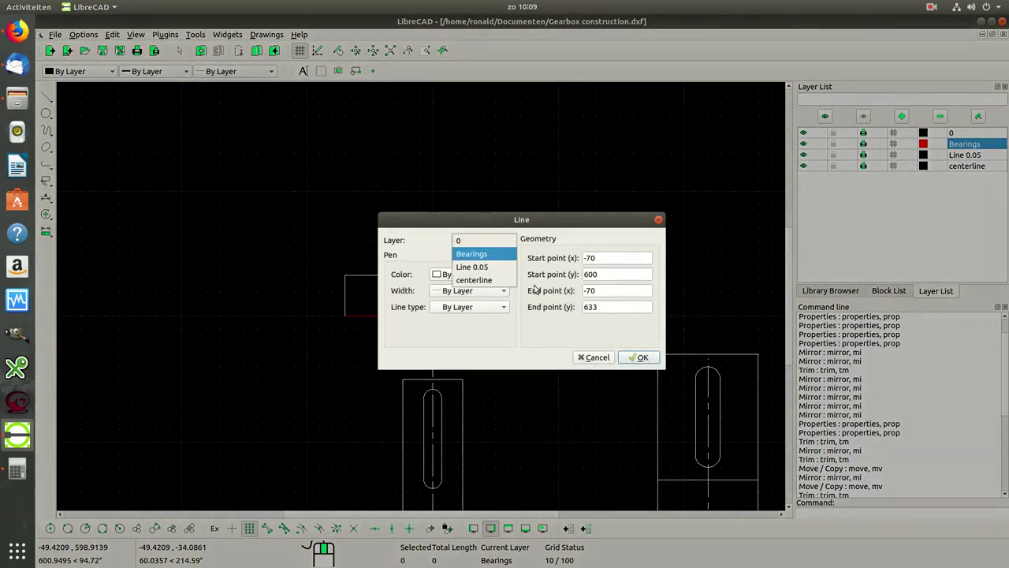
key(Return)
click(639, 357)
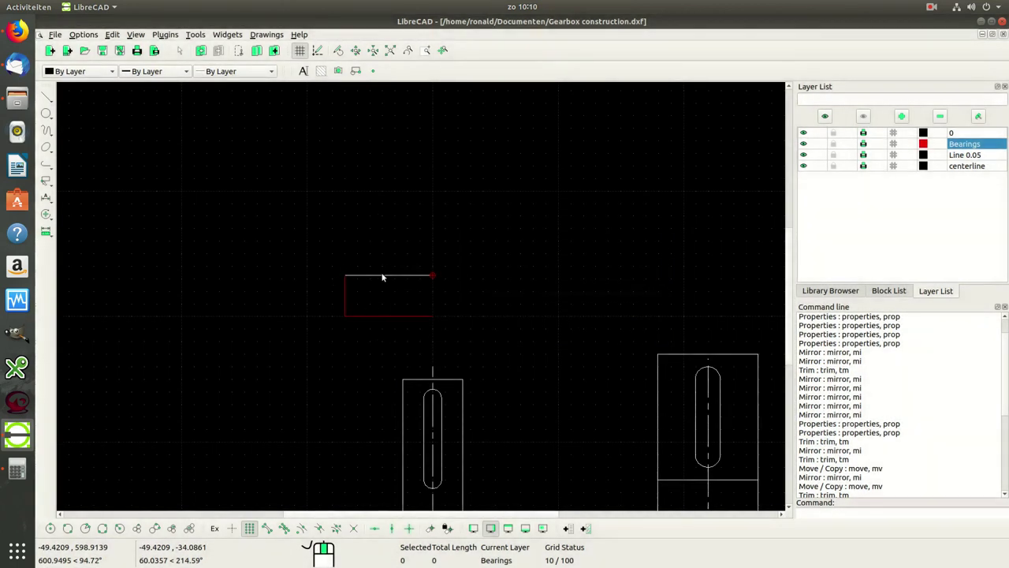
double_click(382, 276)
click(516, 240)
click(496, 257)
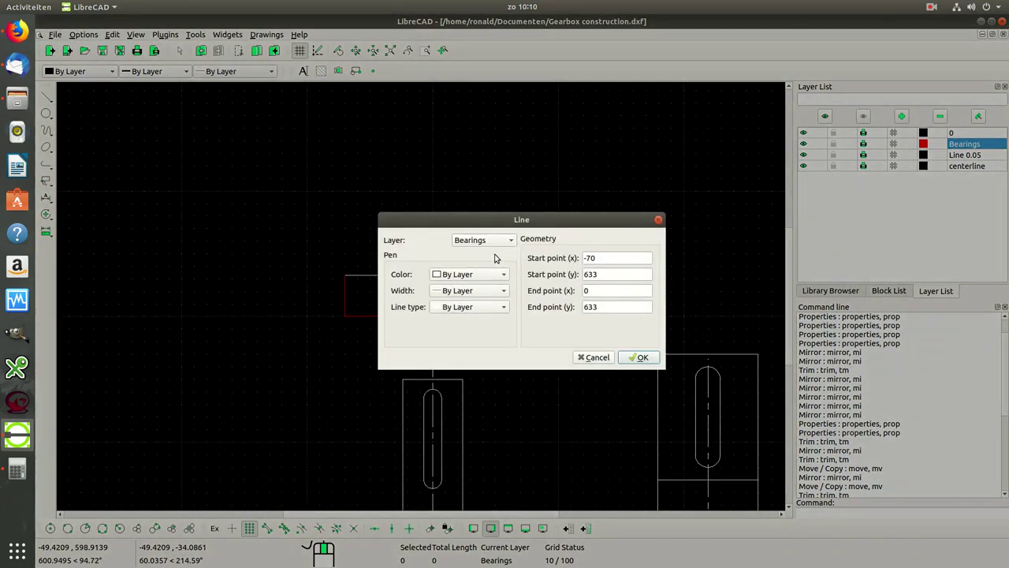
click(640, 358)
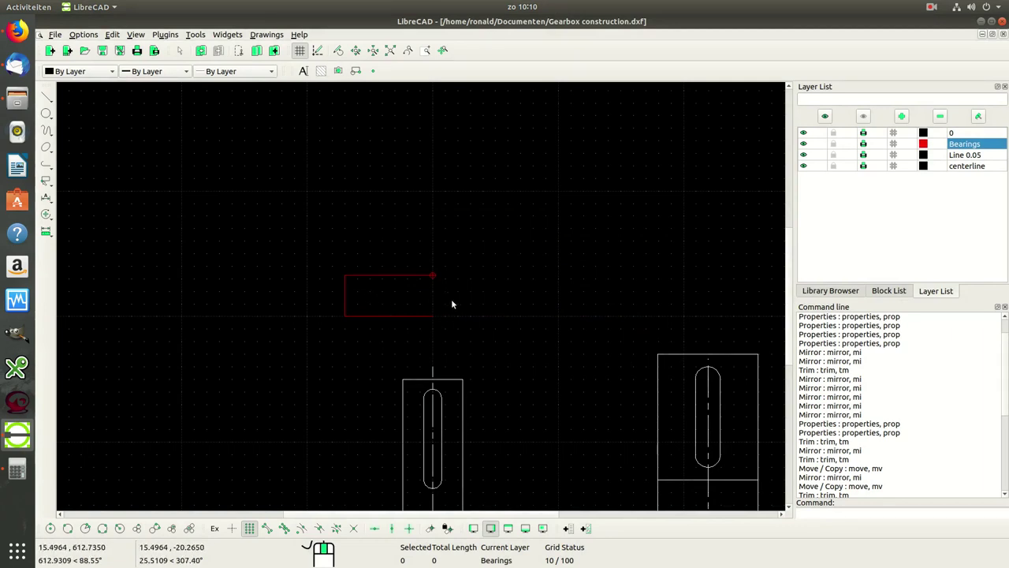
Step: Zoom around the red outline and select its bottom line
scroll(452, 304, down, 3)
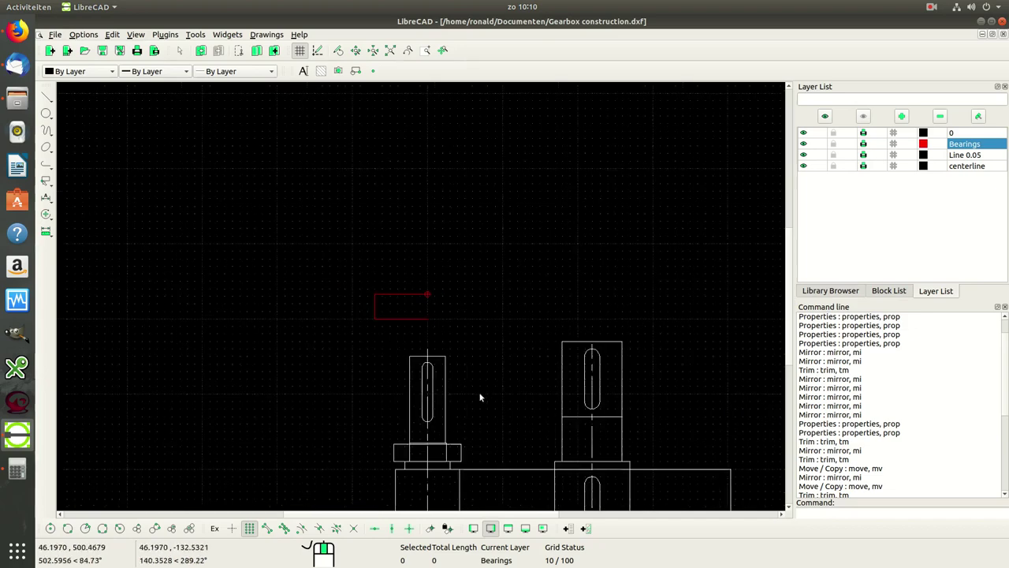
scroll(387, 315, up, 3)
scroll(391, 310, up, 2)
scroll(393, 310, up, 2)
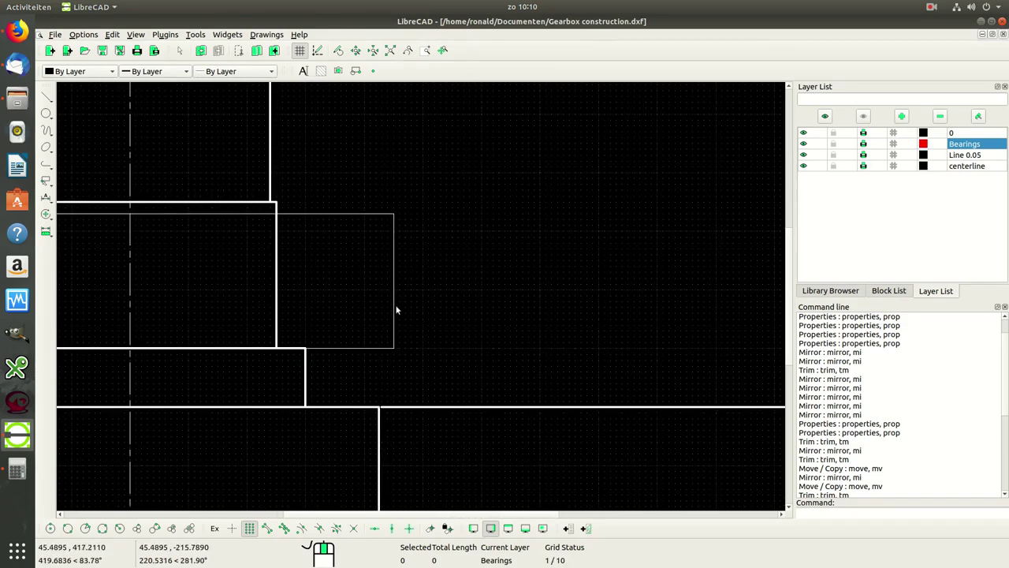
scroll(395, 304, down, 2)
scroll(397, 158, down, 1)
scroll(405, 153, down, 3)
scroll(377, 351, up, 2)
scroll(376, 352, up, 3)
scroll(312, 341, up, 2)
scroll(319, 336, up, 1)
scroll(331, 319, up, 1)
scroll(347, 292, down, 1)
scroll(394, 306, down, 2)
right_click(434, 389)
click(404, 359)
click(412, 337)
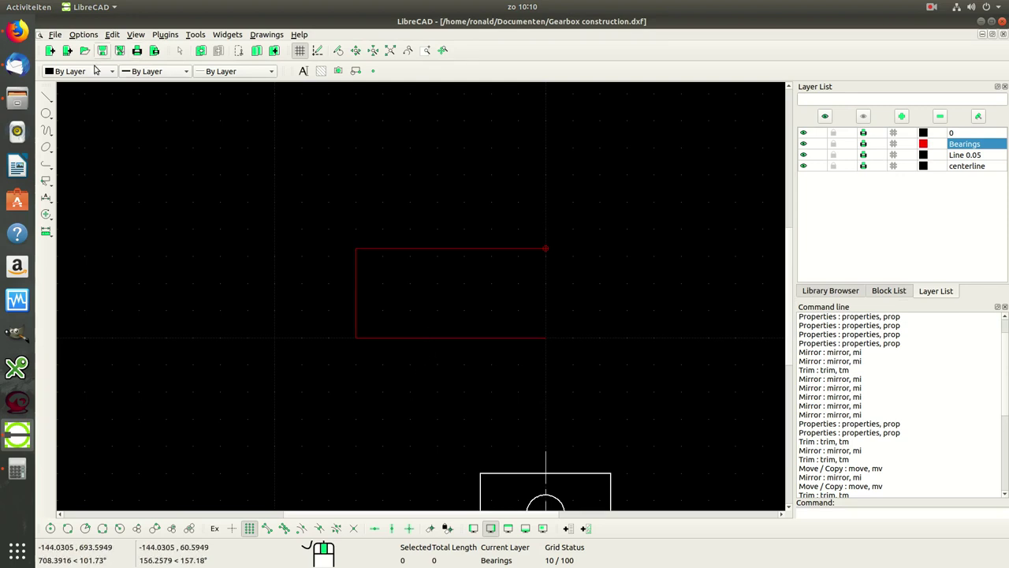
Step: Draw a vertical line across the rectangle from its top edge to its bottom edge
click(46, 96)
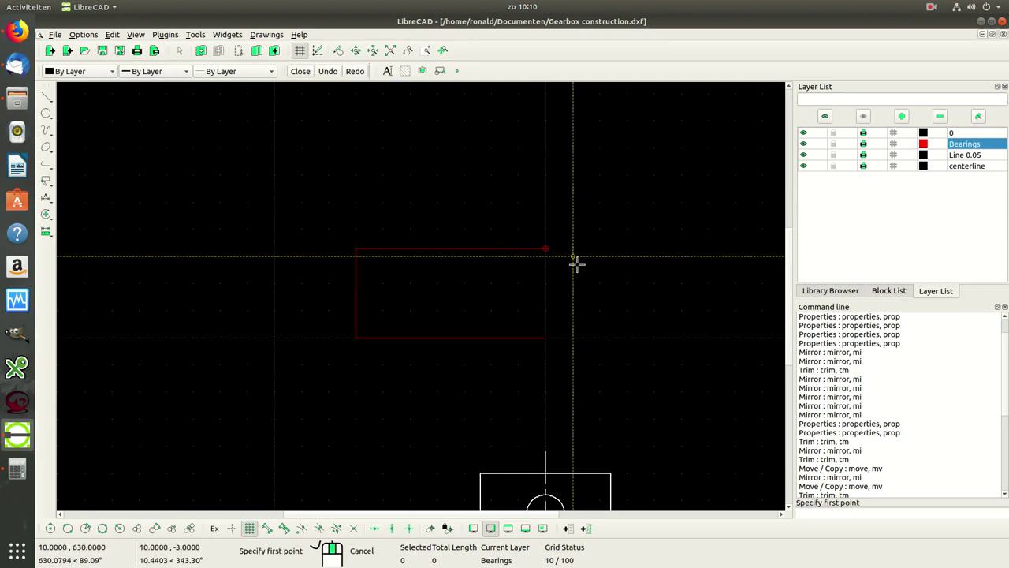
scroll(439, 247, up, 3)
scroll(442, 260, up, 2)
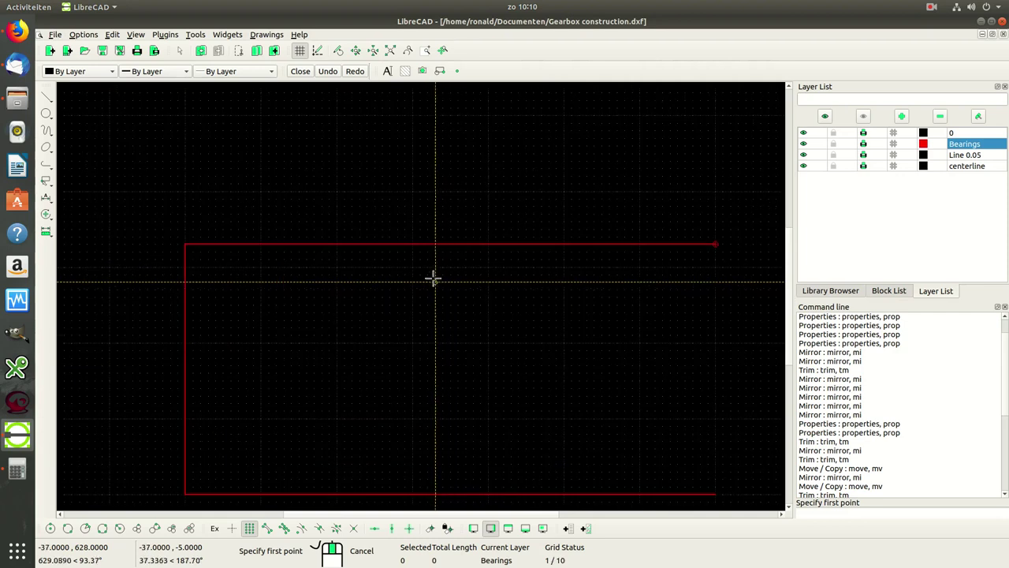
click(412, 245)
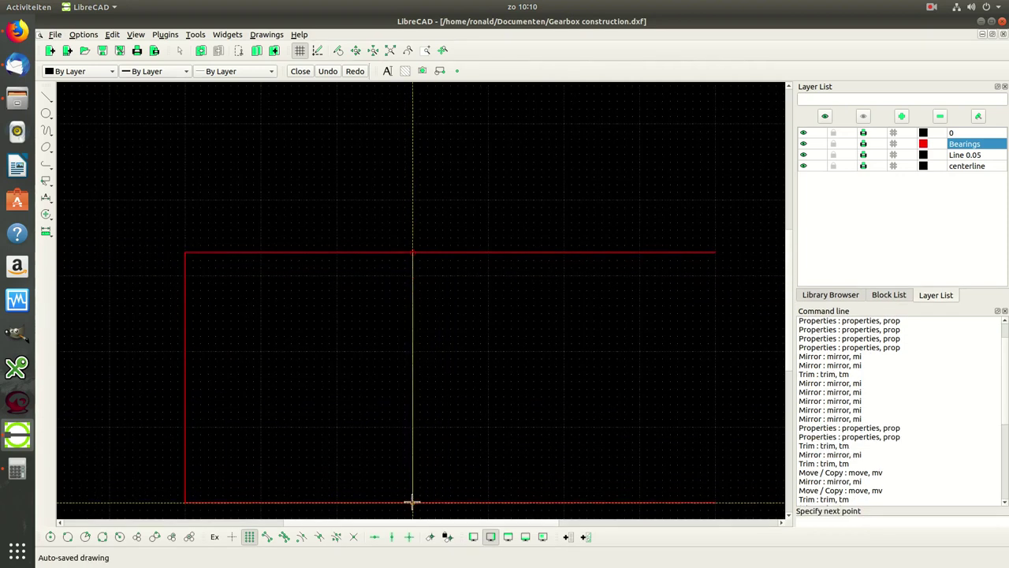
click(413, 502)
right_click(416, 467)
scroll(284, 256, down, 1)
scroll(293, 292, up, 2)
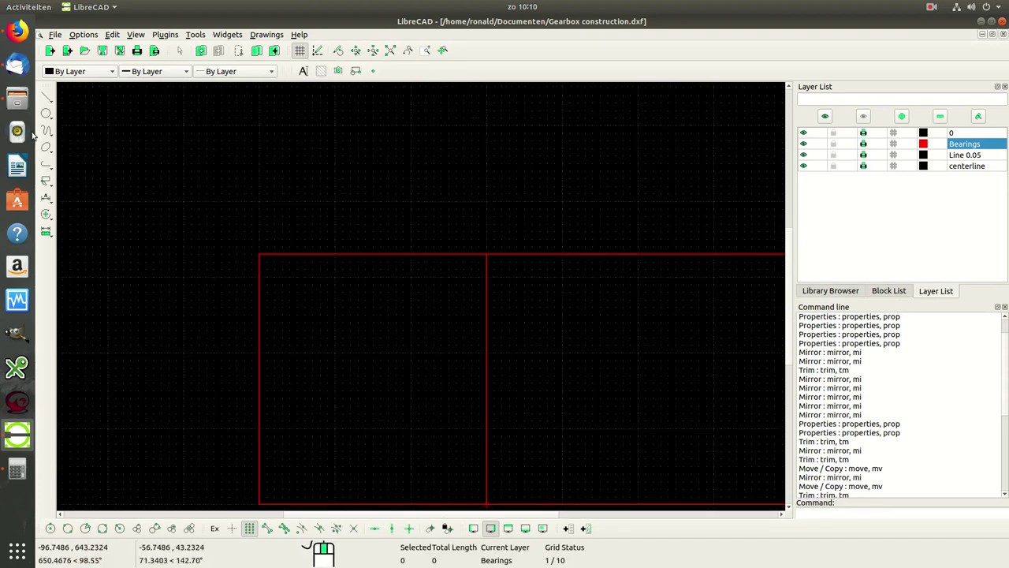
Step: Draw a radius-3 arc centred at -67,630 from the top edge to the left edge
click(47, 130)
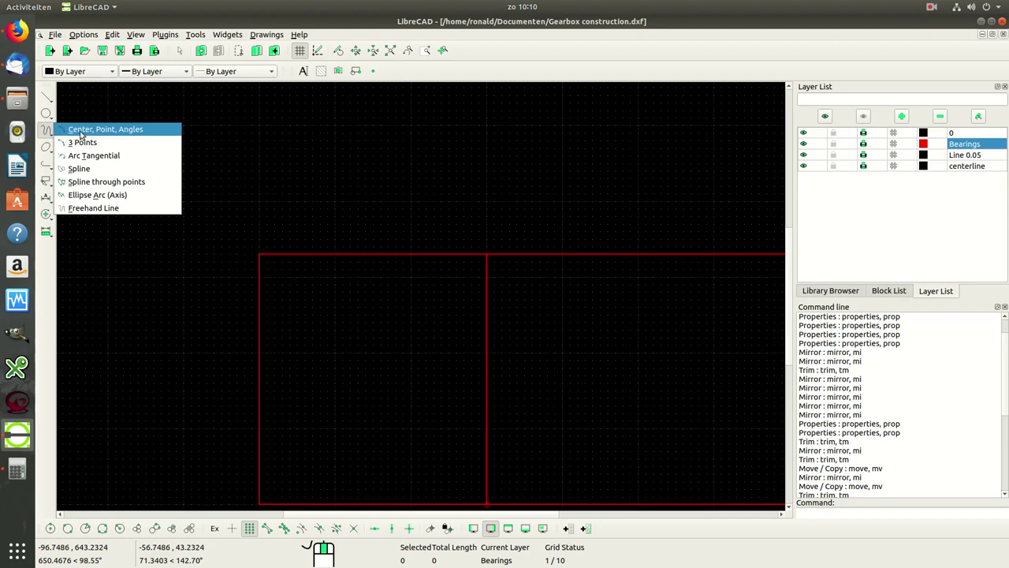
click(83, 130)
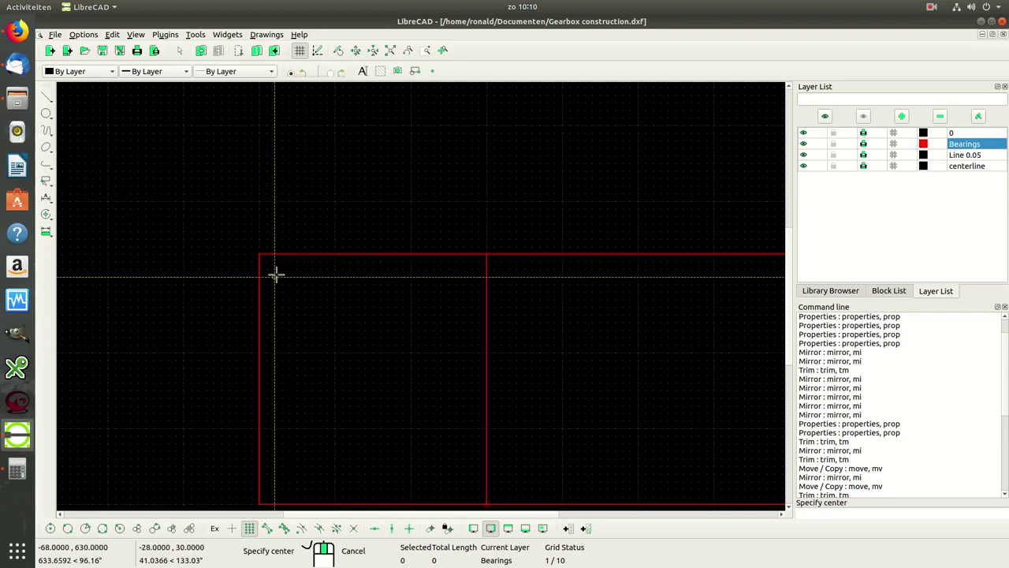
click(281, 274)
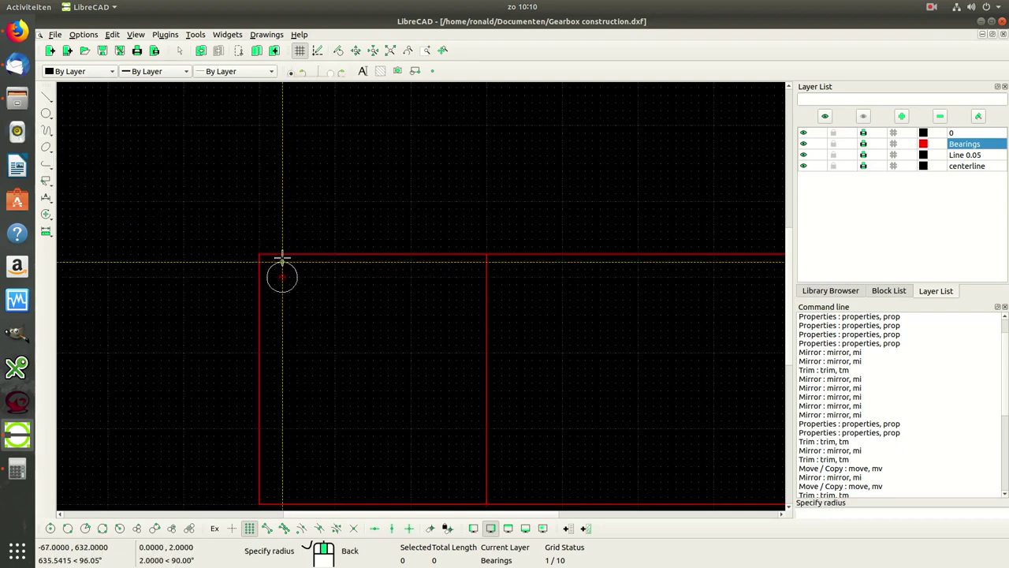
click(276, 256)
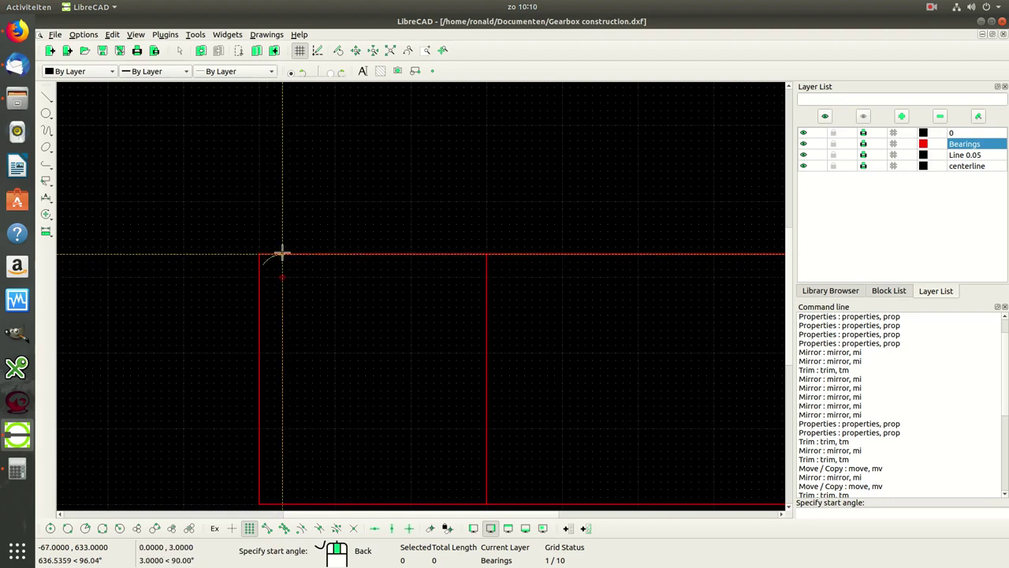
click(282, 254)
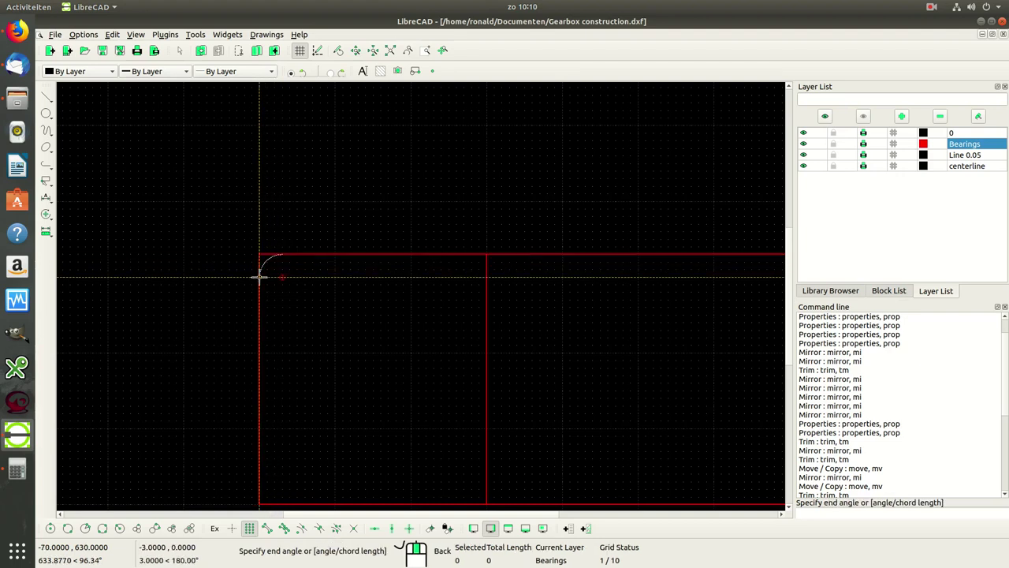
click(259, 276)
right_click(259, 276)
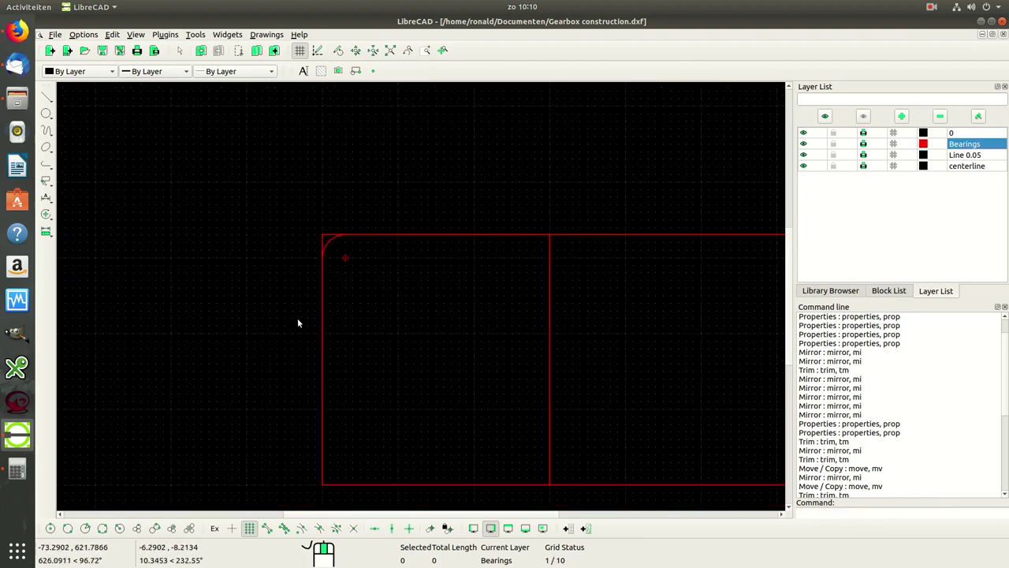
right_click(394, 309)
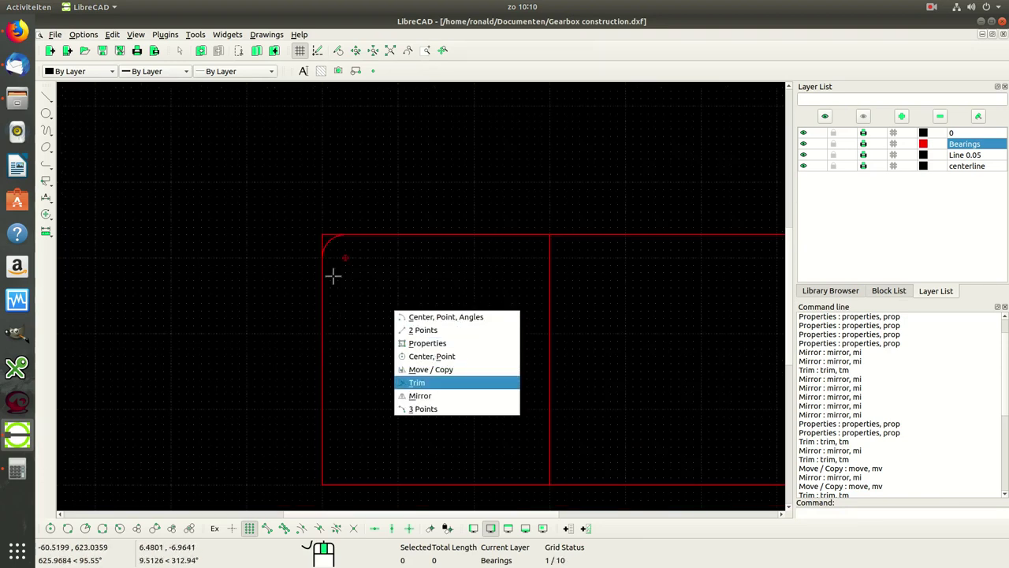
Step: Trim the top-left corner arc against the top edge line of the bearing outline
click(417, 382)
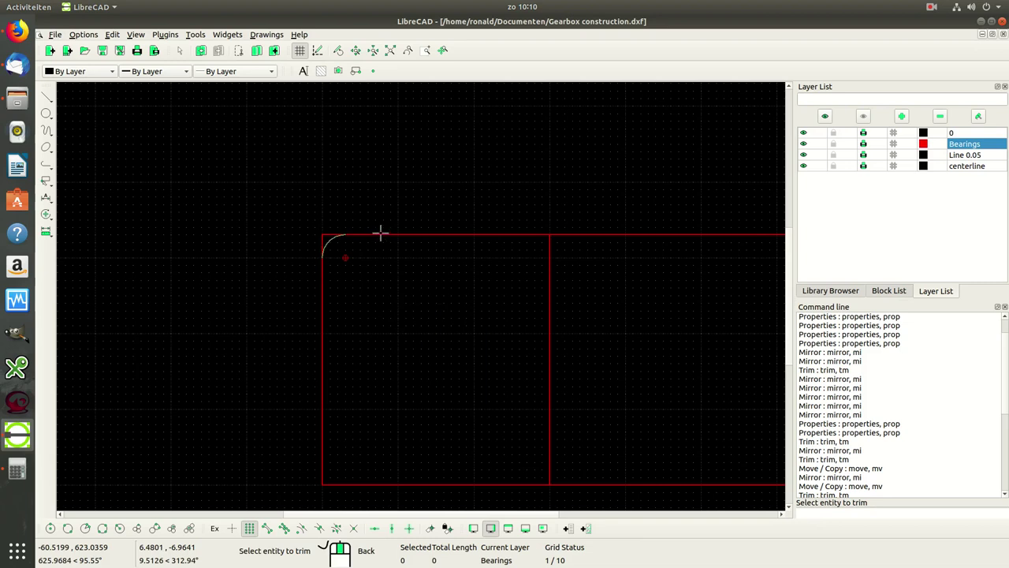
right_click(382, 236)
right_click(372, 239)
scroll(356, 243, up, 2)
scroll(323, 251, up, 1)
click(323, 251)
right_click(380, 243)
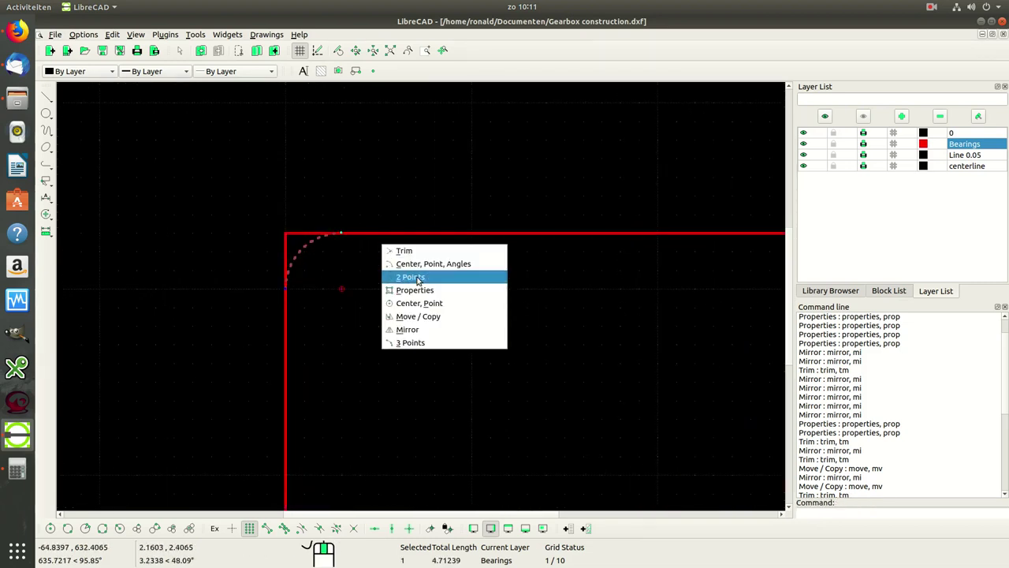
click(412, 252)
click(647, 234)
right_click(646, 234)
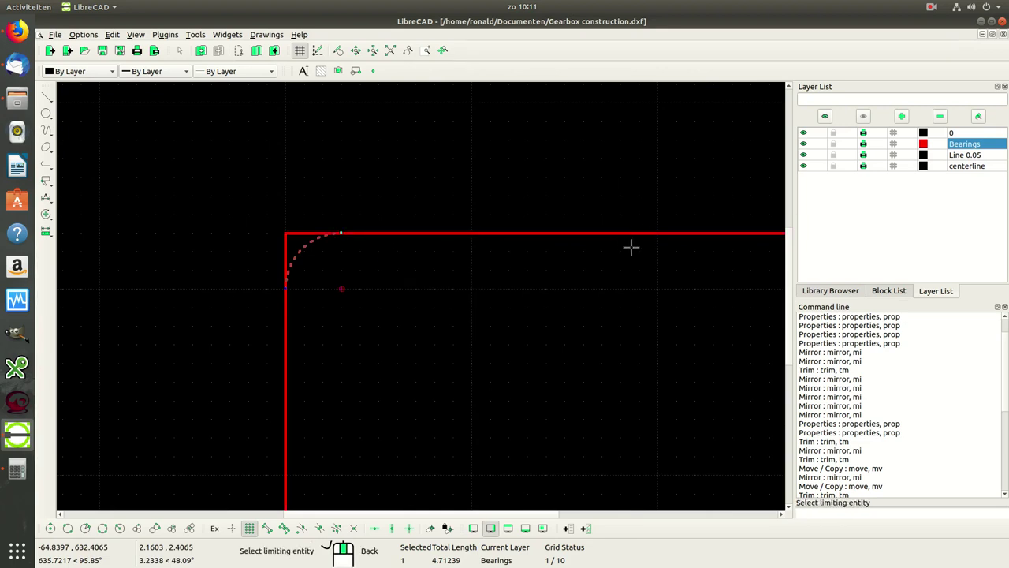
click(629, 233)
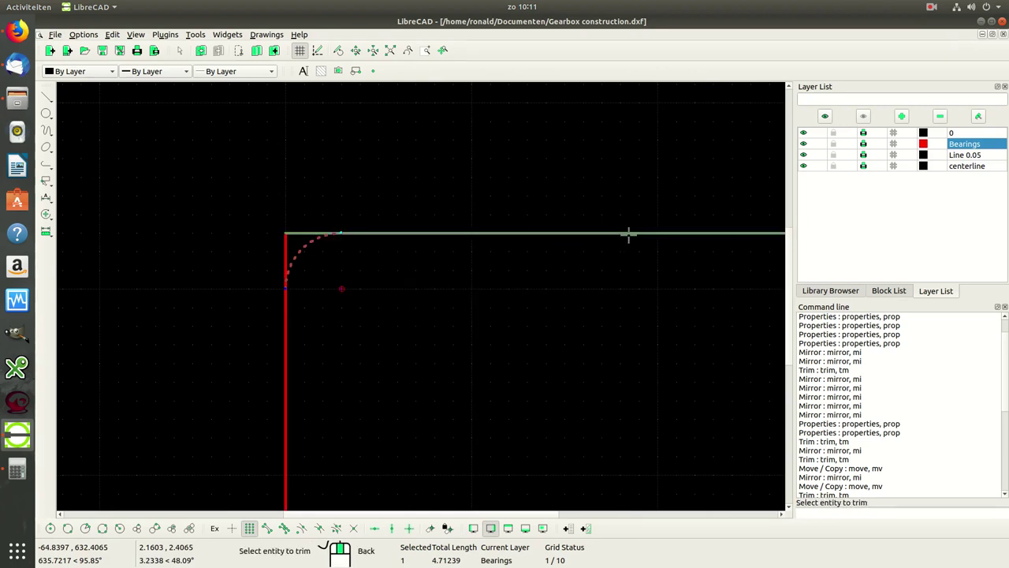
click(310, 243)
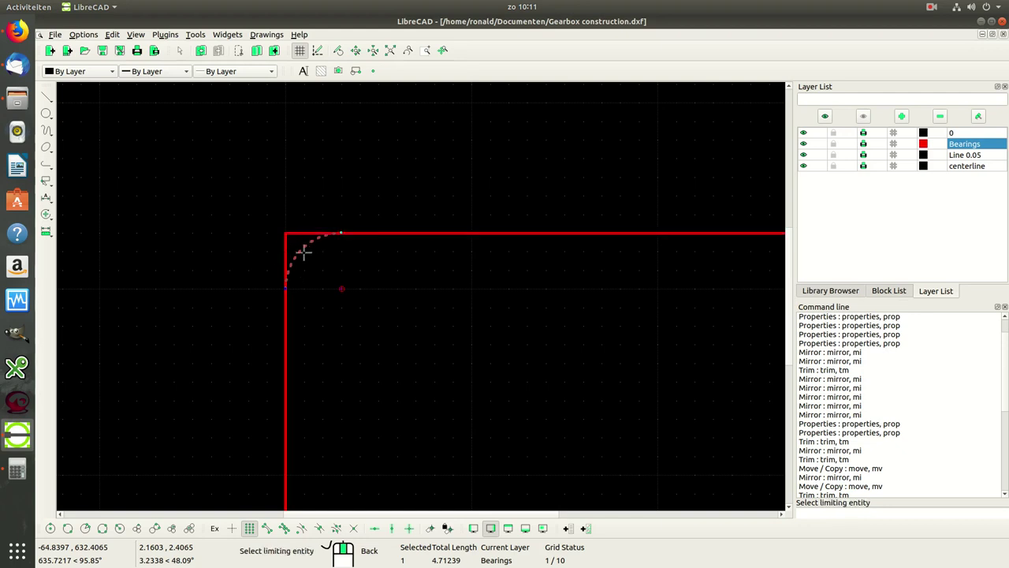
right_click(310, 248)
Step: Trim the top line's overhang back to the corner arc, then check the edge lines
right_click(314, 254)
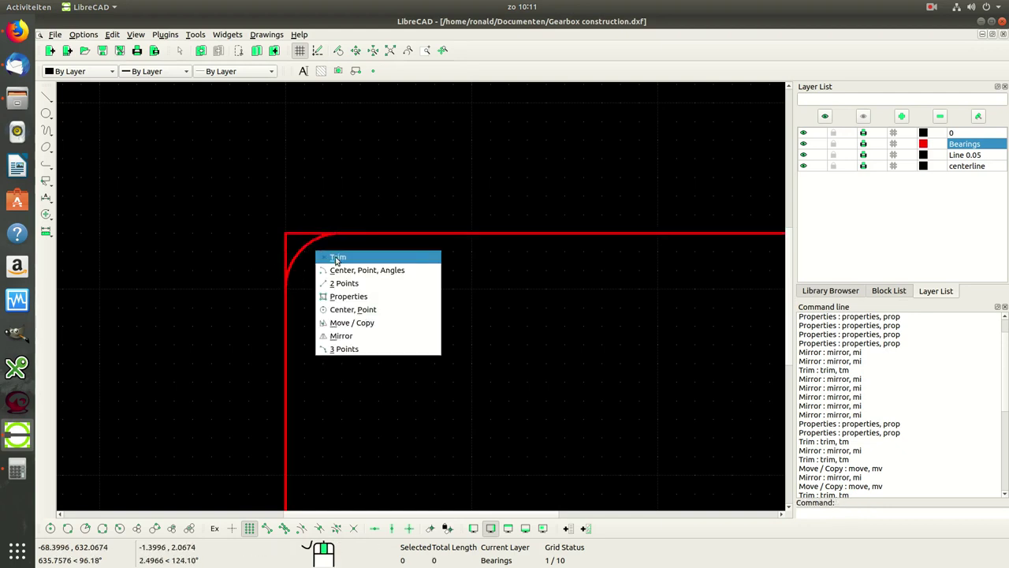
click(335, 256)
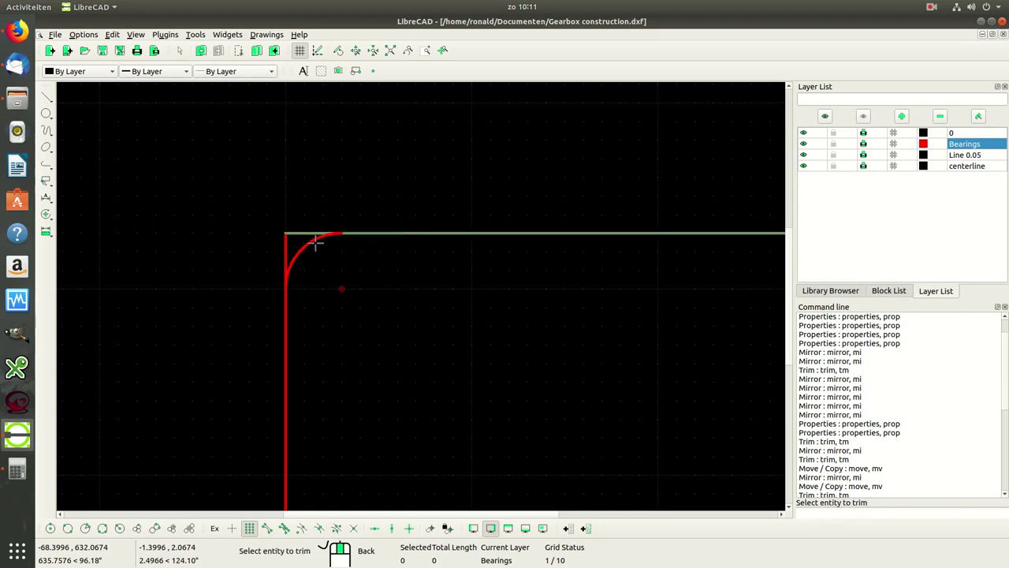
click(314, 245)
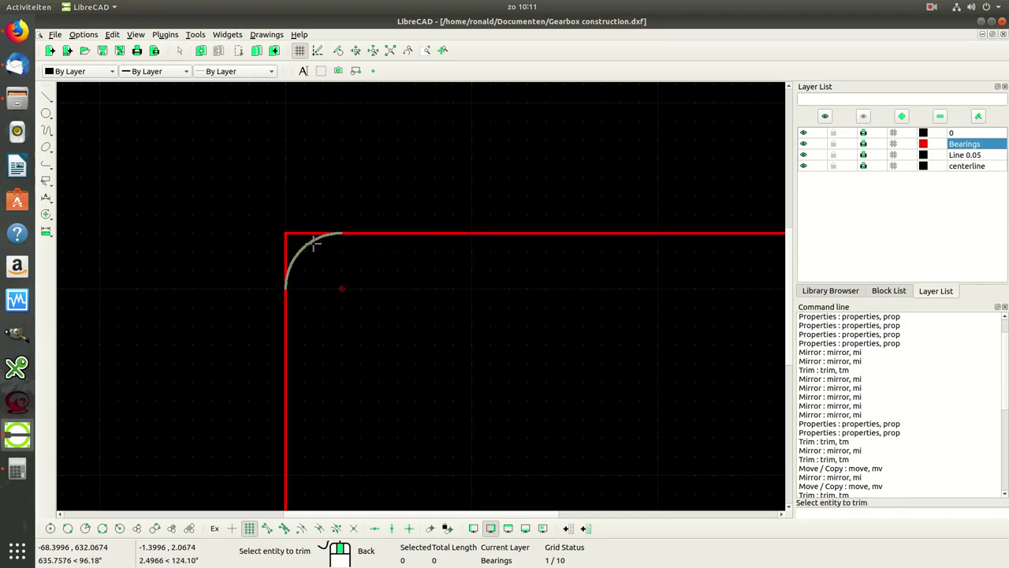
click(400, 234)
right_click(354, 249)
click(288, 235)
click(391, 234)
click(285, 238)
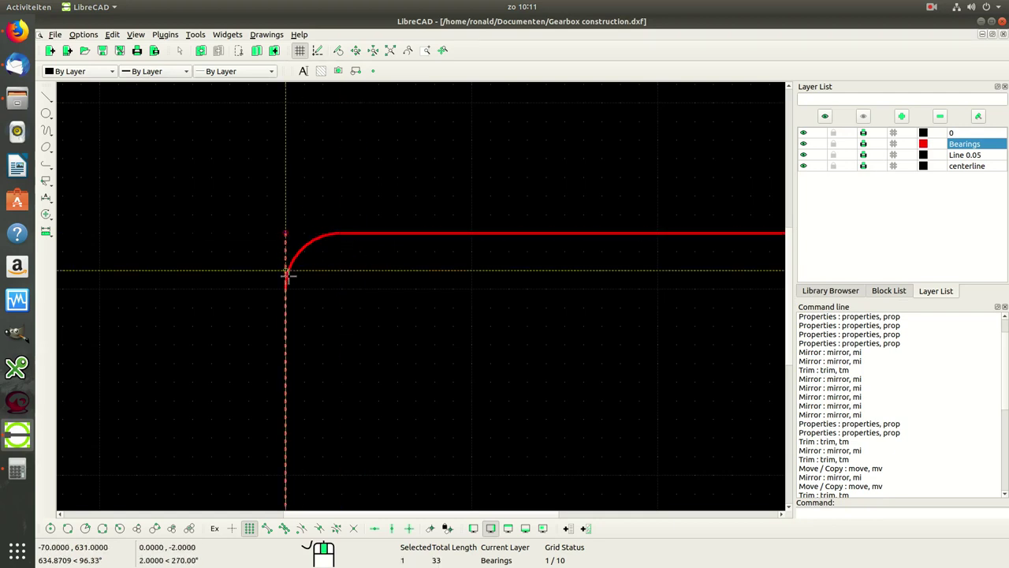
click(286, 318)
scroll(354, 320, down, 5)
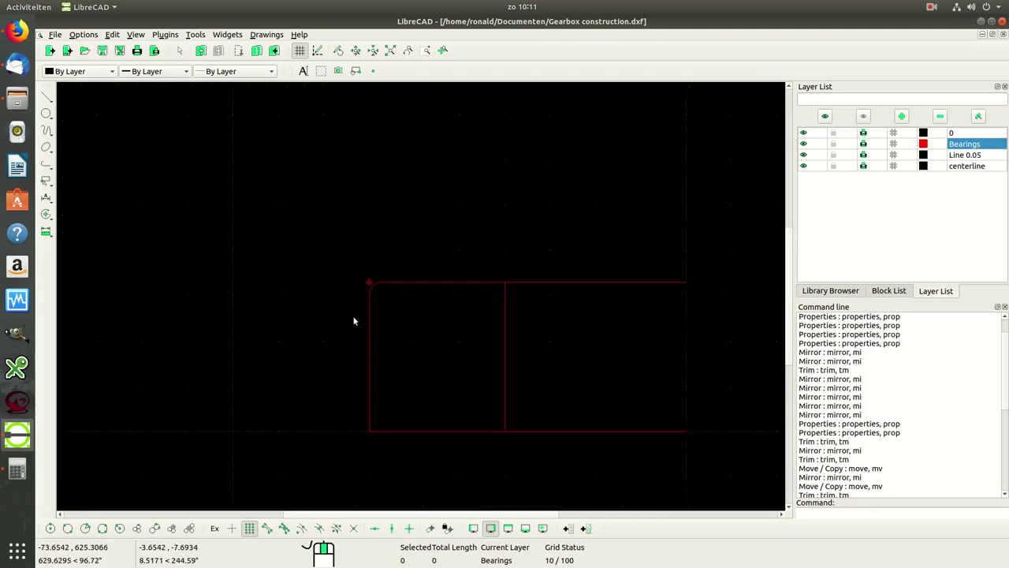
scroll(404, 404, up, 1)
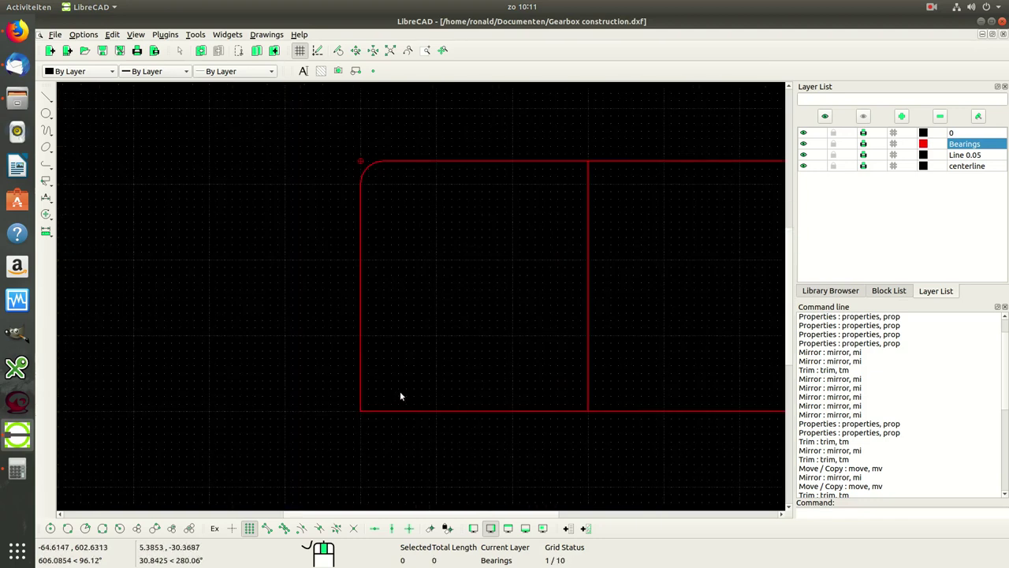
Step: Draw a Center, Point, Angles arc rounding the bottom-left corner from left edge to bottom edge
click(47, 131)
click(85, 129)
scroll(401, 408, up, 1)
scroll(384, 403, up, 2)
scroll(324, 323, up, 1)
click(358, 290)
click(360, 371)
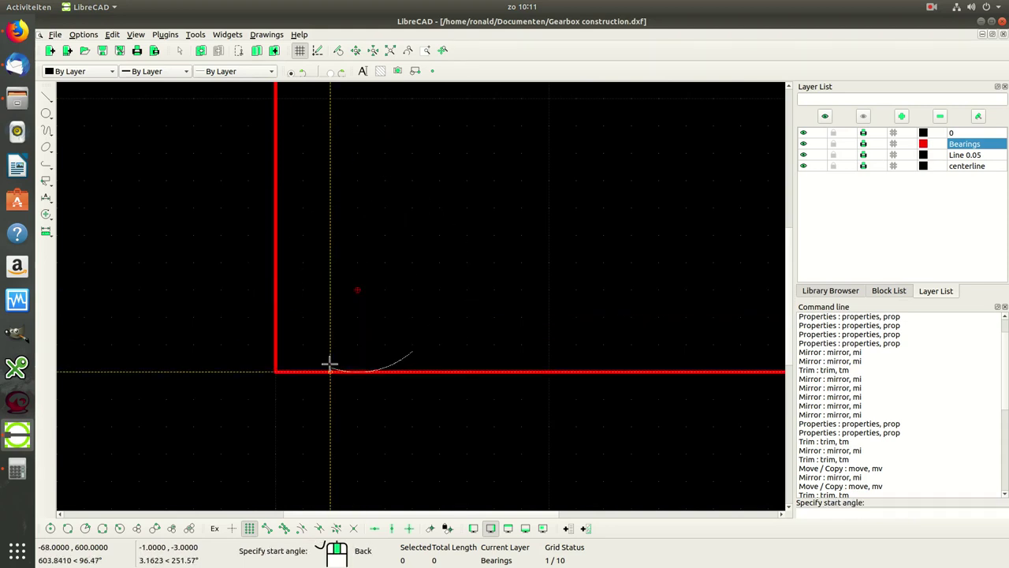
click(280, 285)
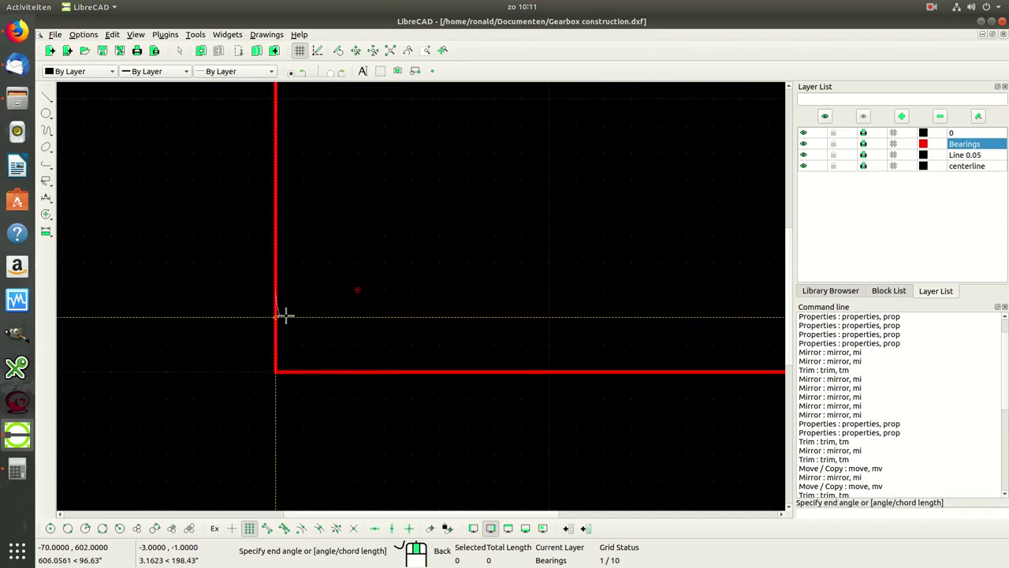
click(349, 370)
Step: Trim the bottom line's overhang back to the new bottom-left corner arc
right_click(434, 332)
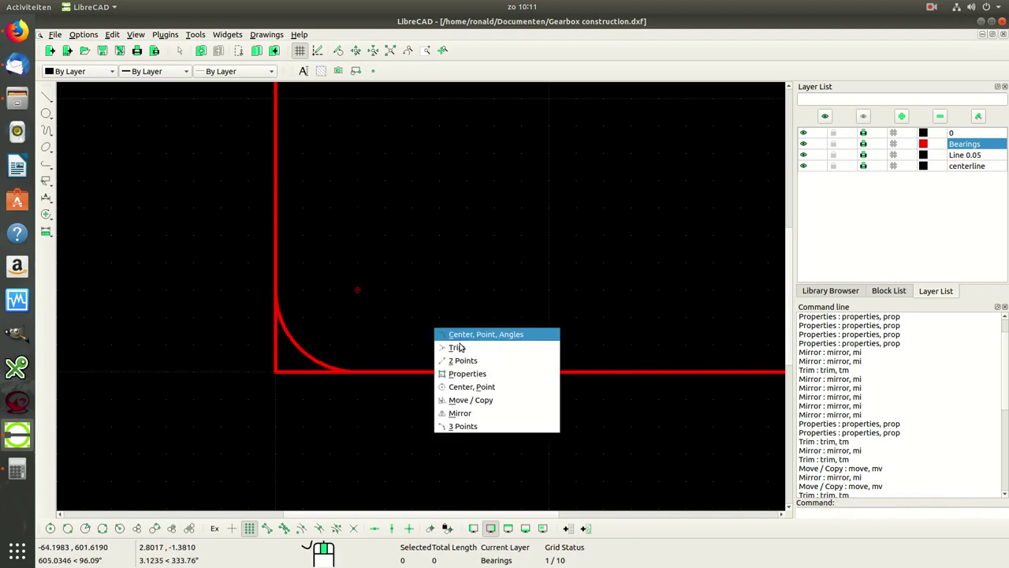
click(457, 344)
click(314, 357)
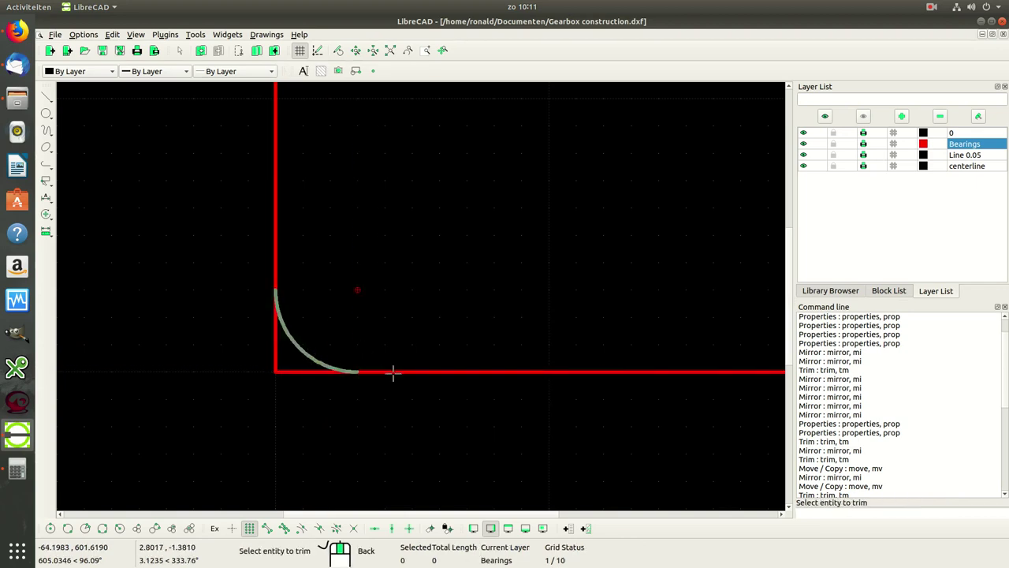
click(280, 265)
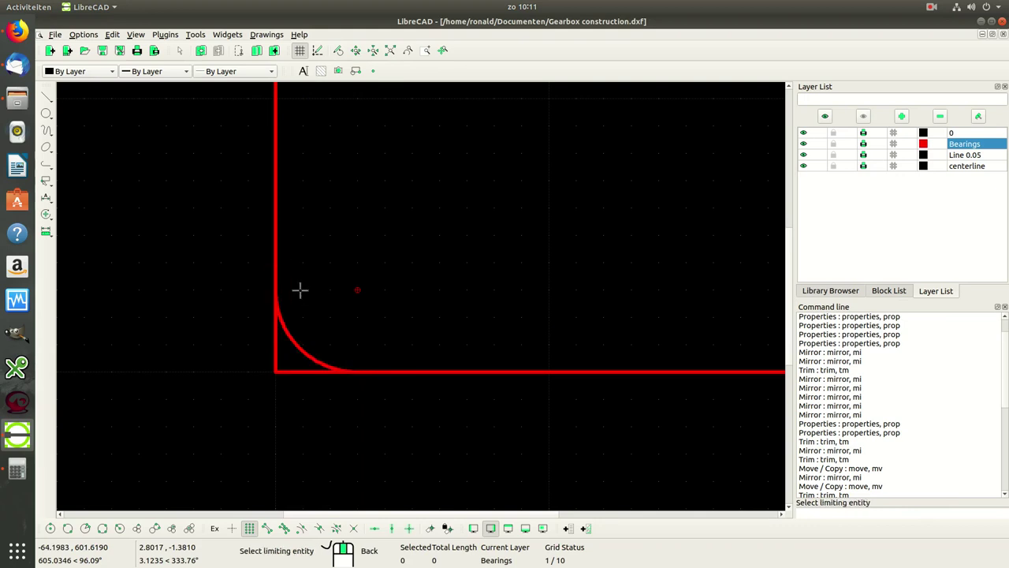
key(Escape)
scroll(347, 342, down, 1)
scroll(359, 336, down, 2)
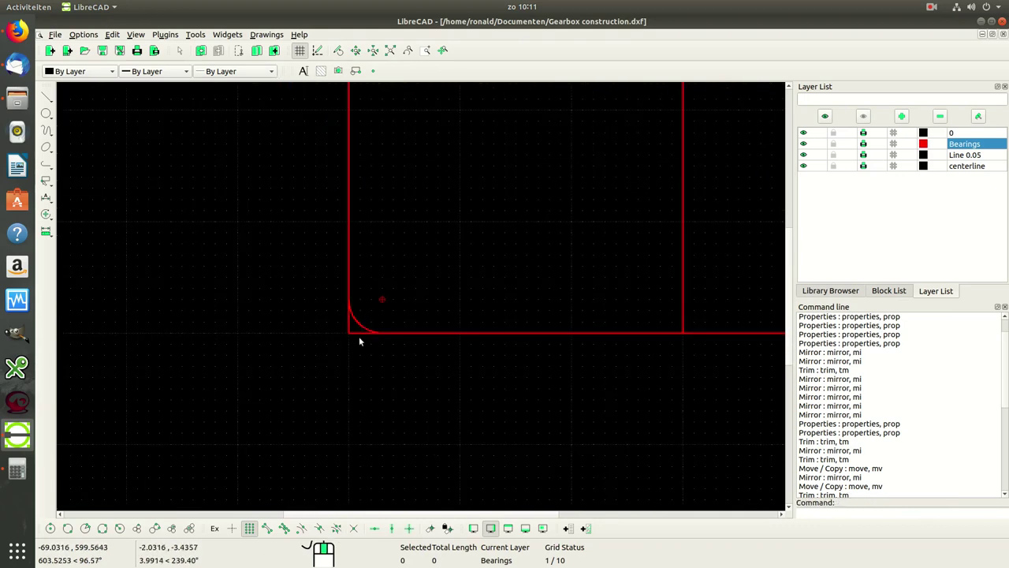
scroll(377, 340, up, 2)
scroll(377, 340, up, 1)
Step: Pull the left line's end to meet the arc, then window-select the whole bearing outline
click(355, 316)
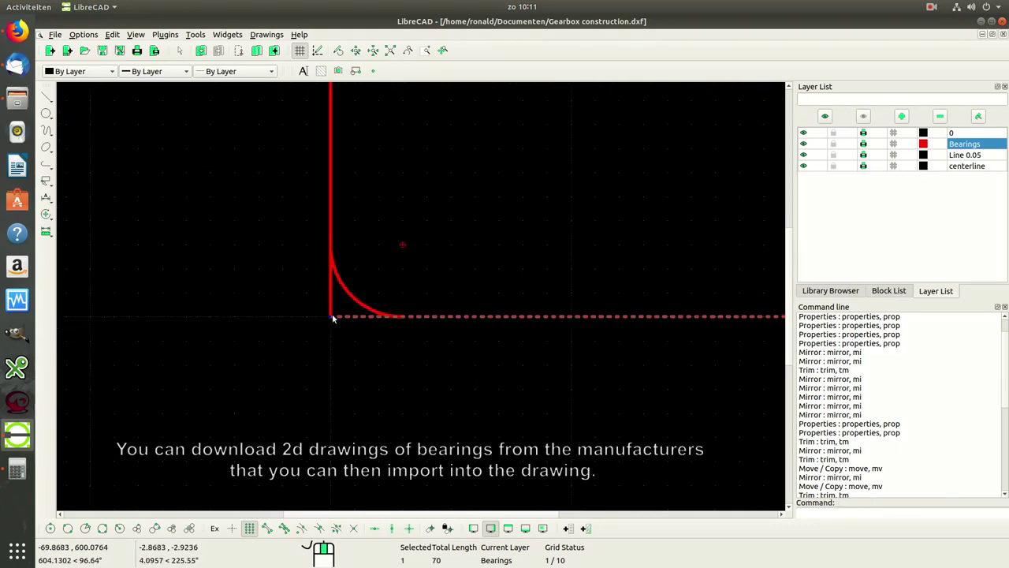
click(433, 318)
click(346, 293)
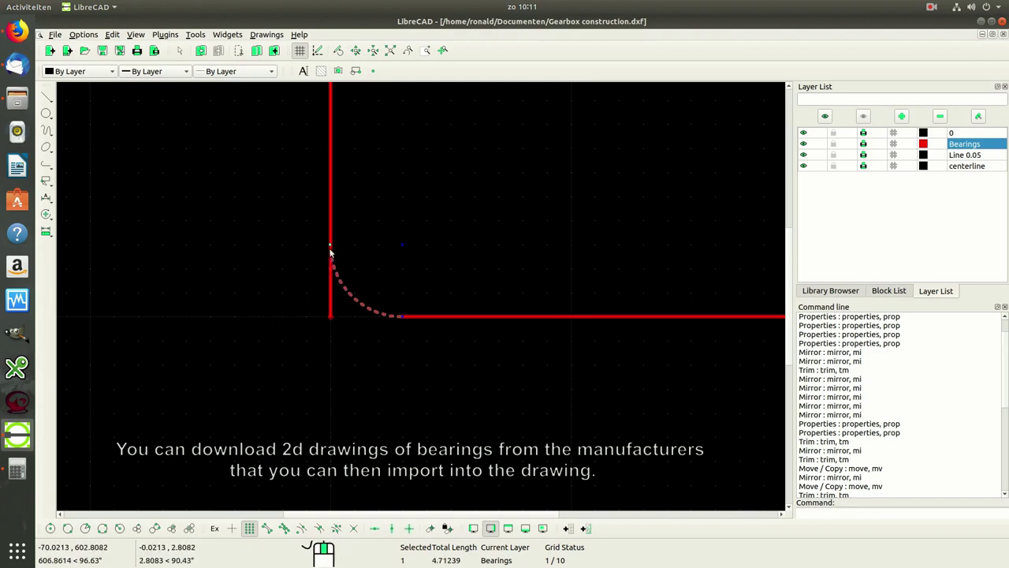
key(Escape)
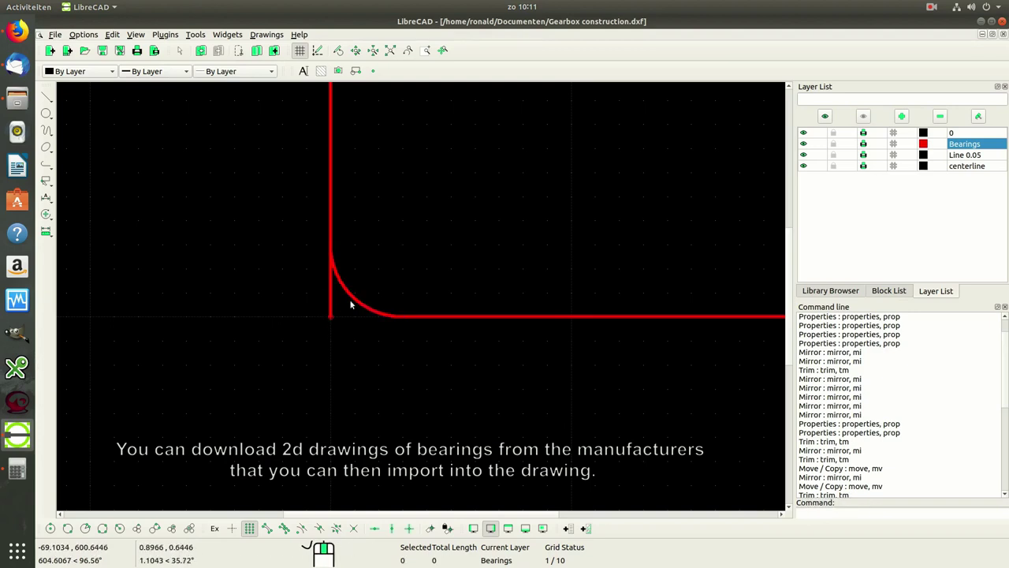
click(331, 316)
drag(331, 316, 332, 245)
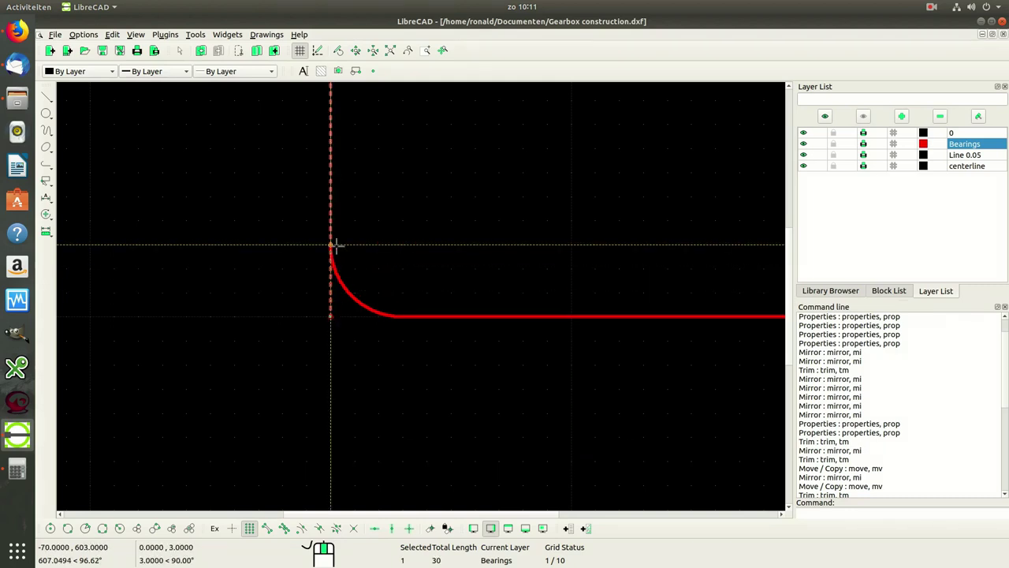
key(Escape)
scroll(427, 300, down, 3)
scroll(460, 295, down, 4)
scroll(476, 305, down, 3)
scroll(478, 303, up, 1)
drag(310, 152, 609, 306)
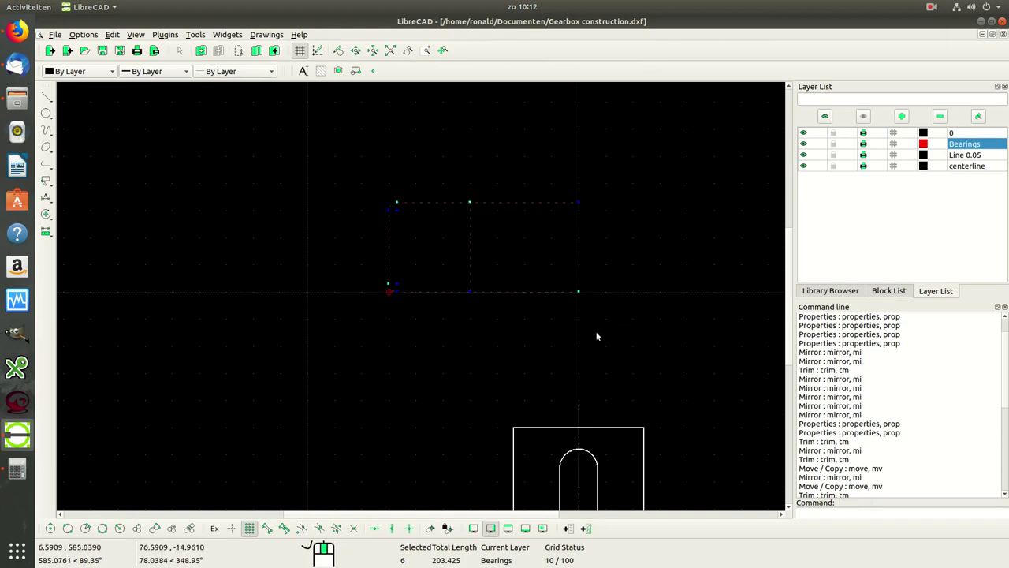
Step: Mirror the selected half-outline about the vertical shaft centreline, keeping the original
right_click(623, 333)
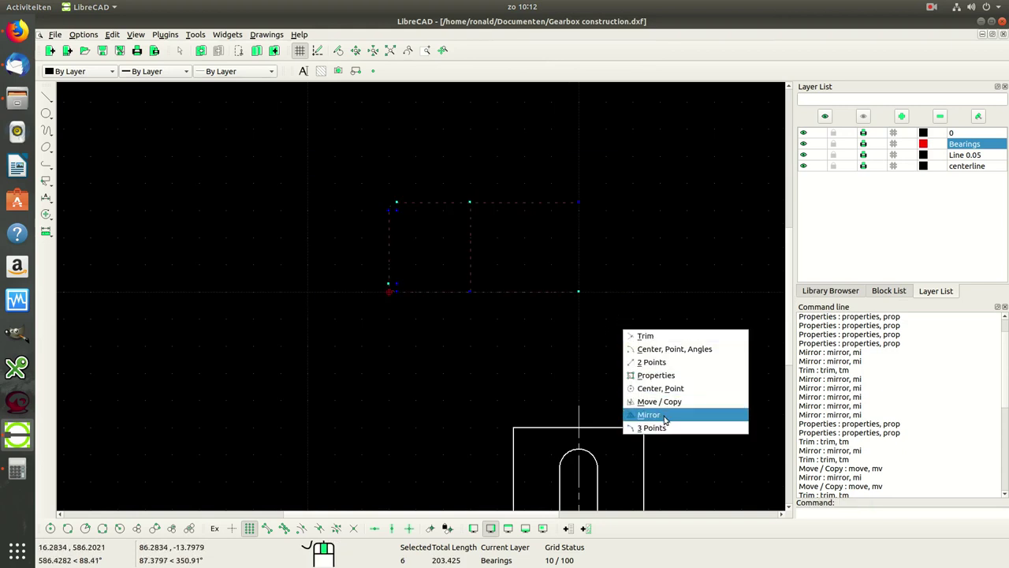
click(668, 415)
click(579, 238)
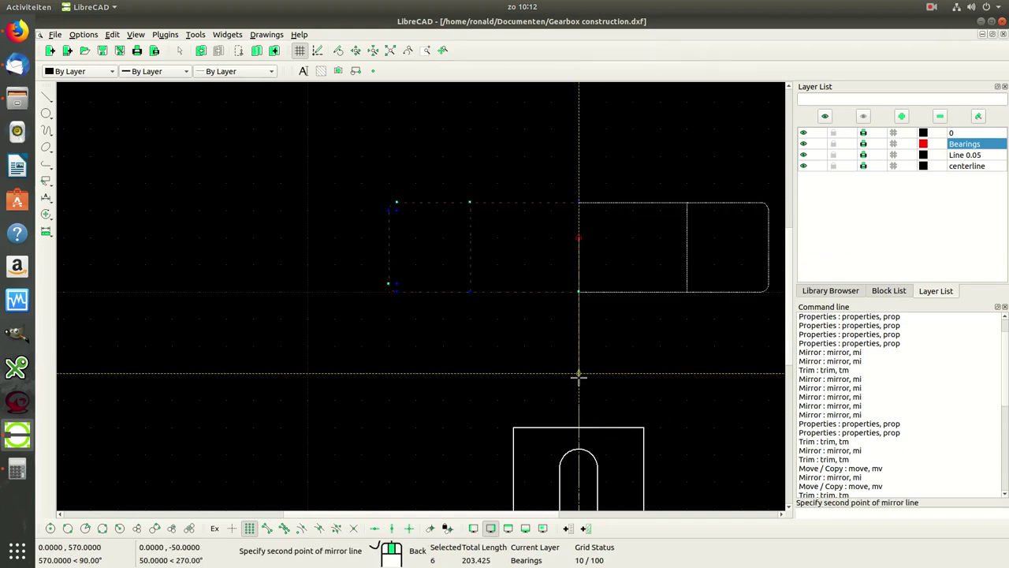
click(579, 372)
click(589, 337)
scroll(565, 280, down, 2)
scroll(564, 300, down, 2)
scroll(772, 273, down, 2)
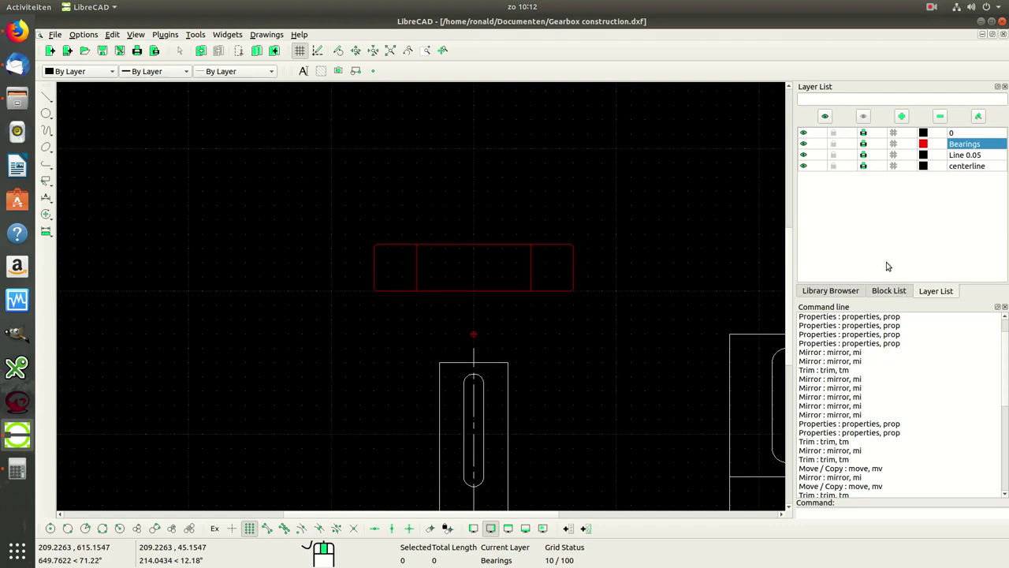
Step: Window-select the whole bearing rectangle, abandoning an accidental block creation
click(889, 290)
drag(306, 224, 612, 322)
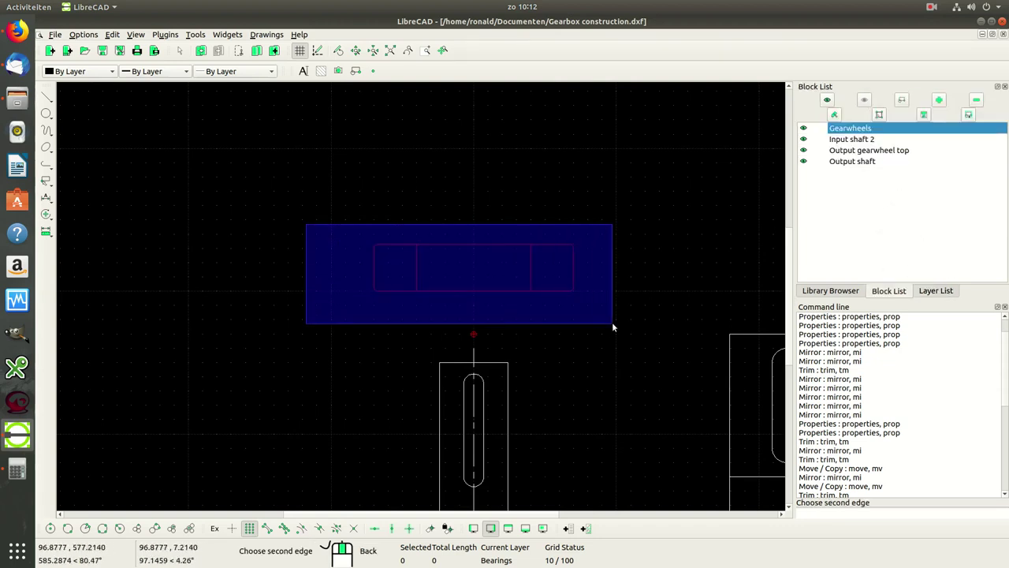
click(904, 104)
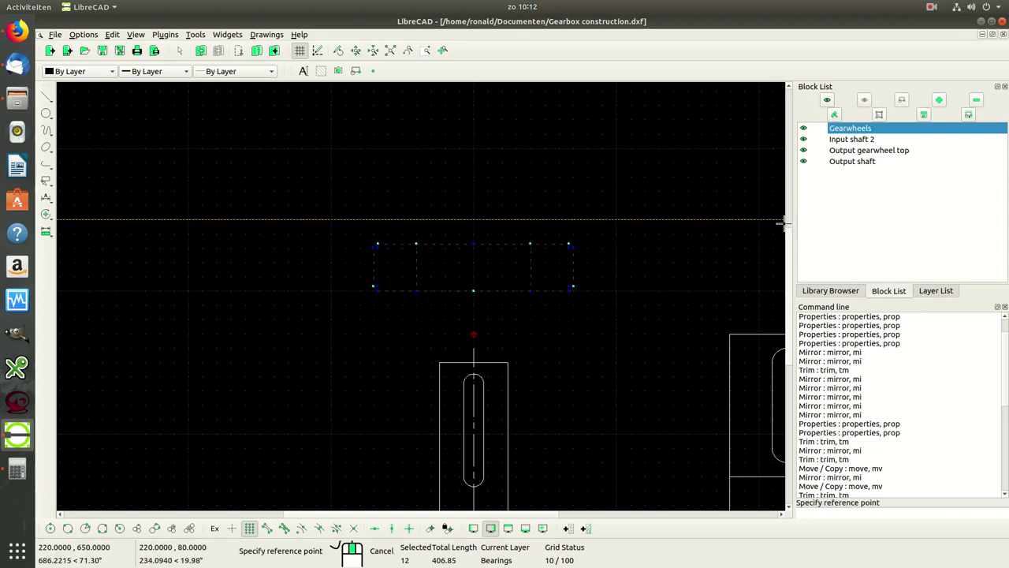
right_click(629, 230)
click(419, 292)
drag(348, 225, 605, 306)
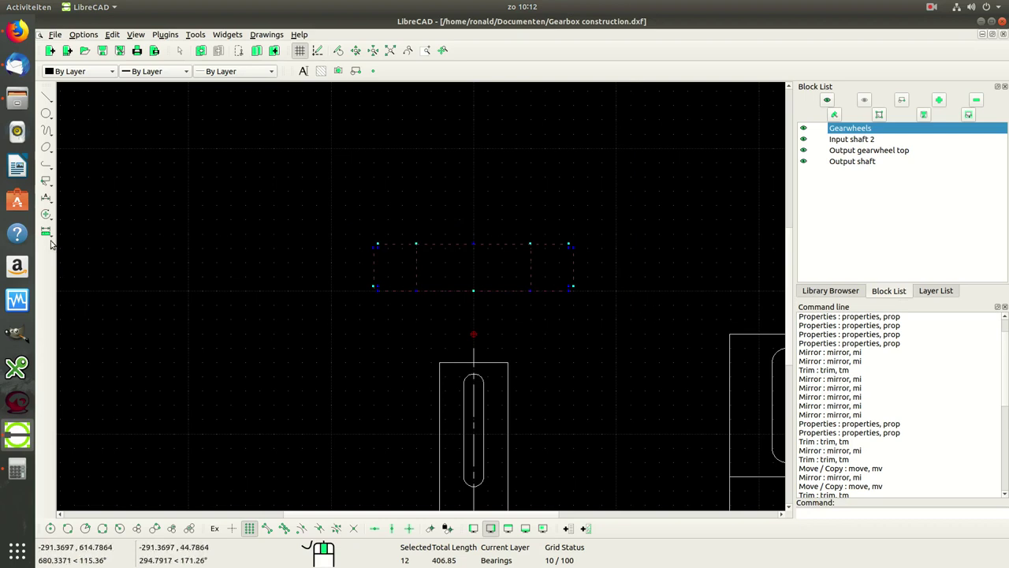
click(46, 180)
click(79, 183)
scroll(325, 261, down, 1)
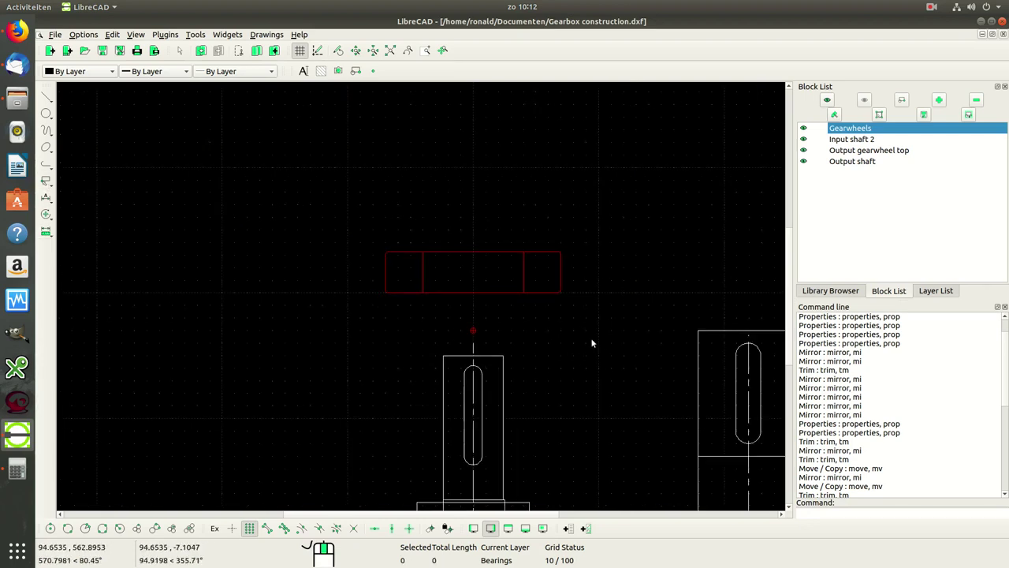
drag(317, 227, 585, 297)
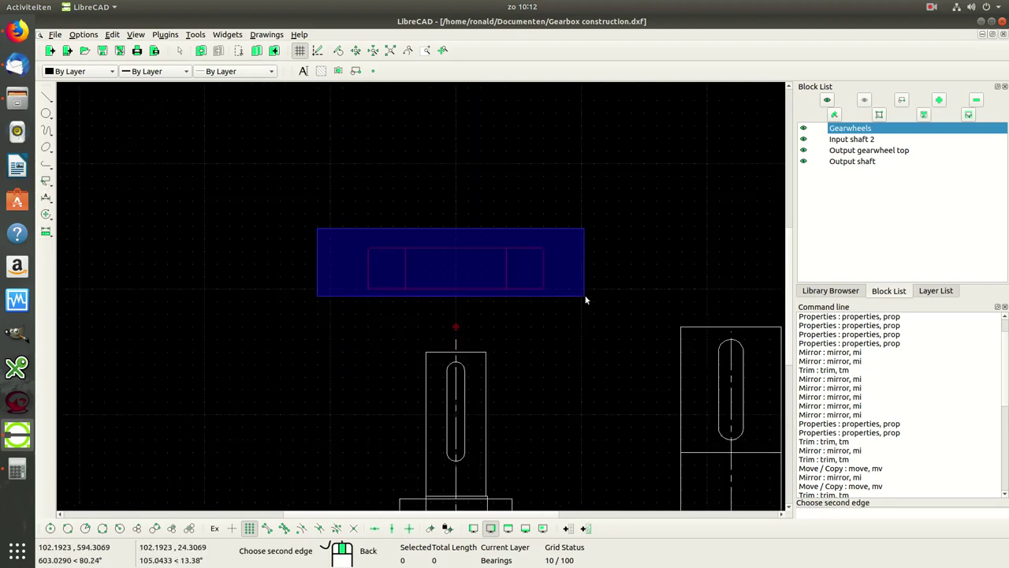
Step: Move the rectangle onto the shaft intersection above the housing, deleting the original
right_click(560, 339)
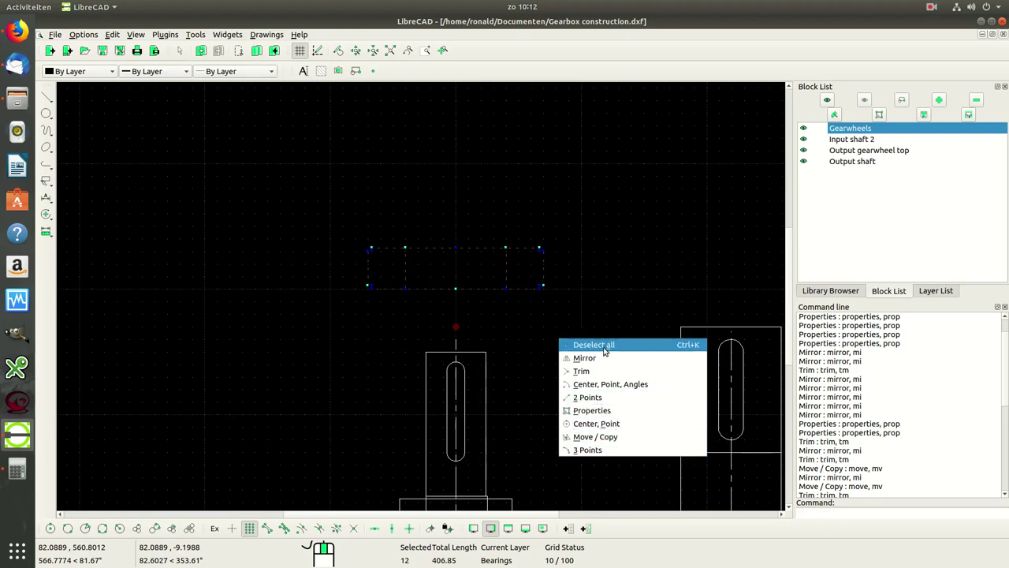
click(601, 436)
scroll(474, 315, up, 2)
scroll(430, 260, up, 3)
scroll(401, 251, up, 2)
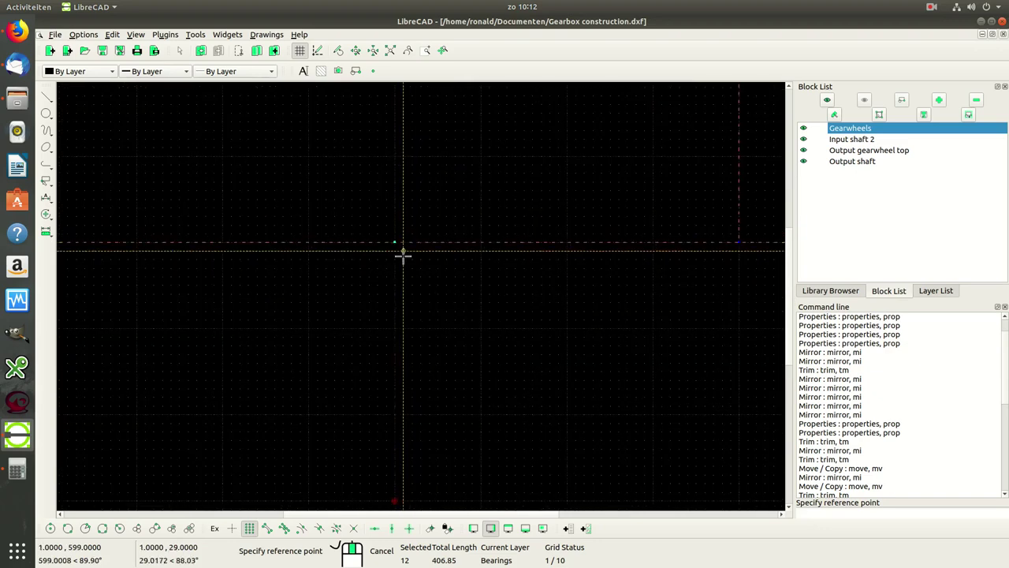
click(397, 232)
scroll(590, 356, down, 3)
scroll(620, 343, down, 3)
scroll(599, 347, down, 2)
scroll(439, 288, up, 2)
scroll(486, 268, up, 2)
scroll(500, 302, up, 1)
scroll(476, 330, up, 2)
scroll(461, 343, up, 3)
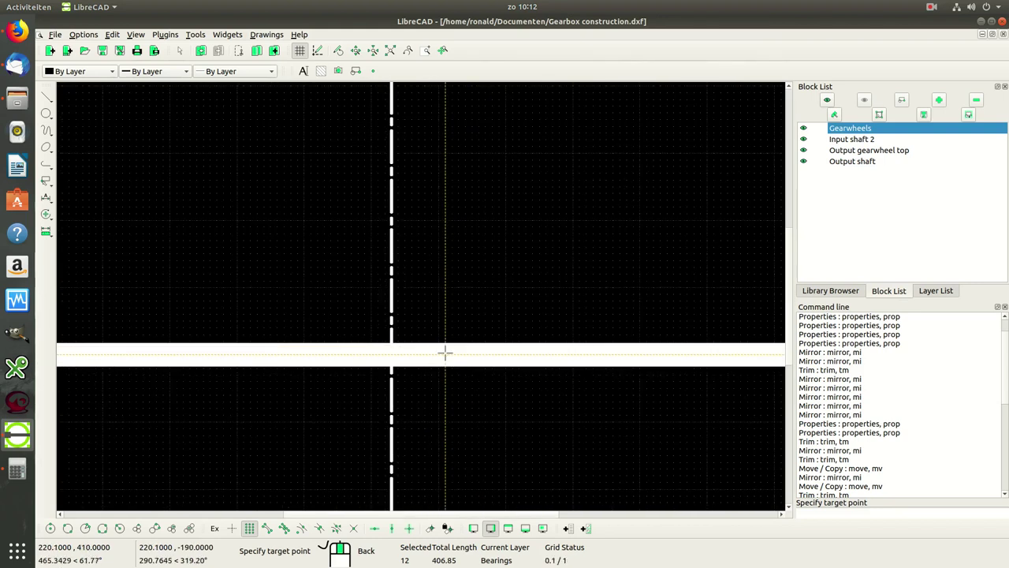
click(391, 354)
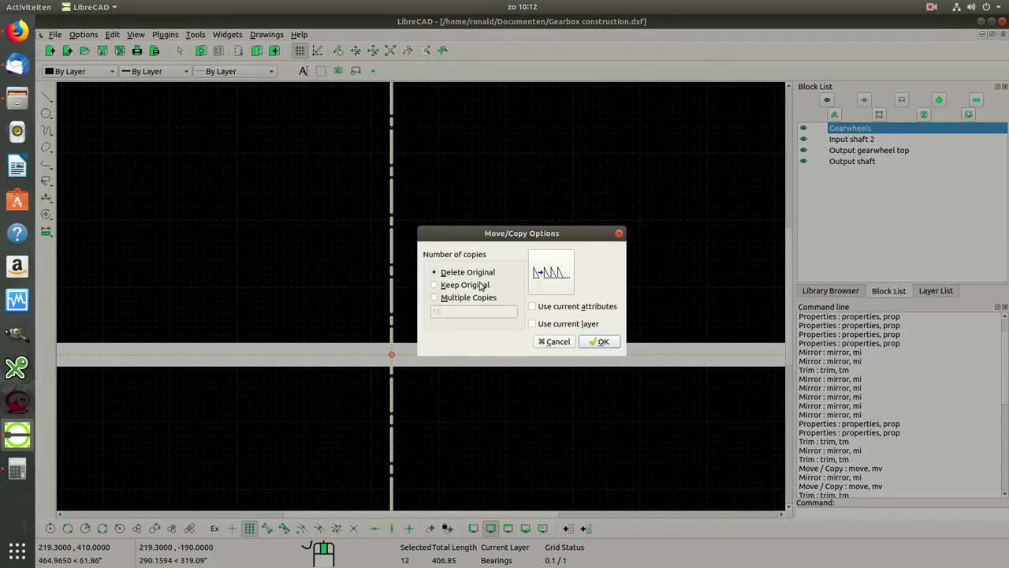
click(603, 345)
scroll(601, 349, down, 3)
scroll(588, 342, down, 3)
scroll(565, 328, down, 3)
scroll(571, 332, down, 3)
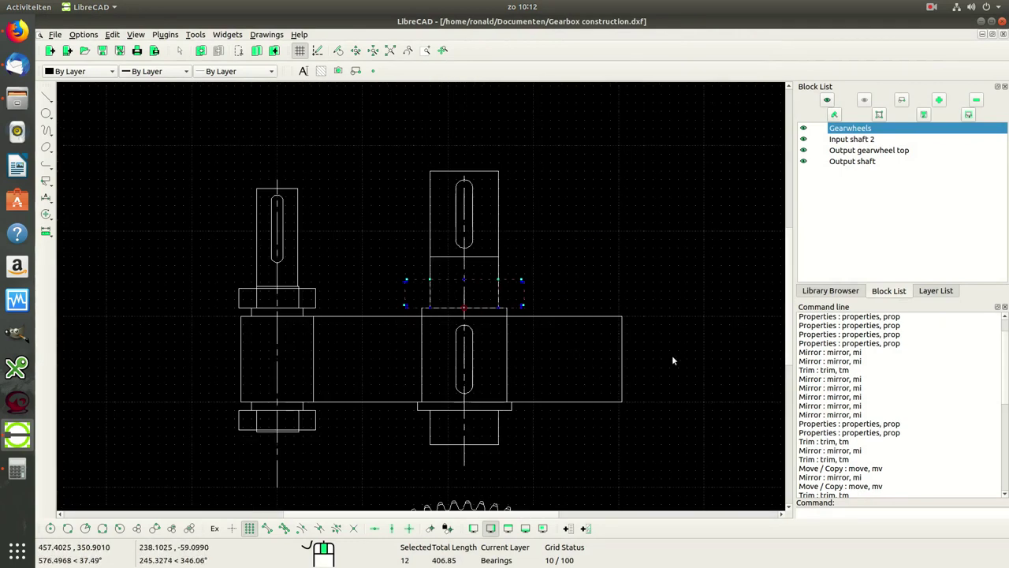
Step: Start copying the bearing rectangle, picking its reference point at the shaft intersection
right_click(749, 334)
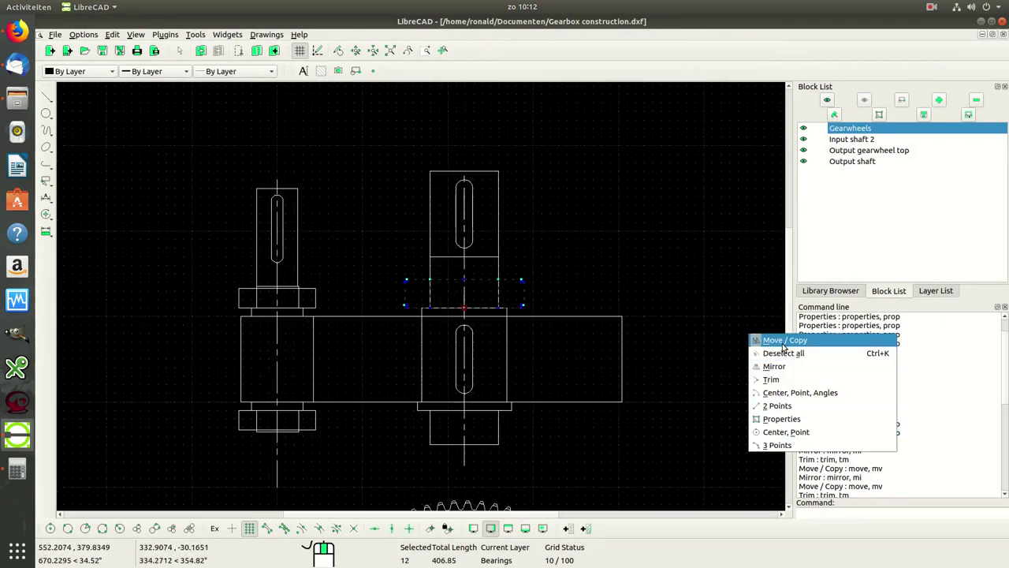
click(780, 340)
scroll(518, 466, up, 3)
scroll(432, 397, up, 4)
scroll(354, 293, up, 2)
scroll(415, 282, up, 1)
scroll(457, 286, down, 7)
scroll(451, 245, down, 2)
scroll(451, 246, up, 10)
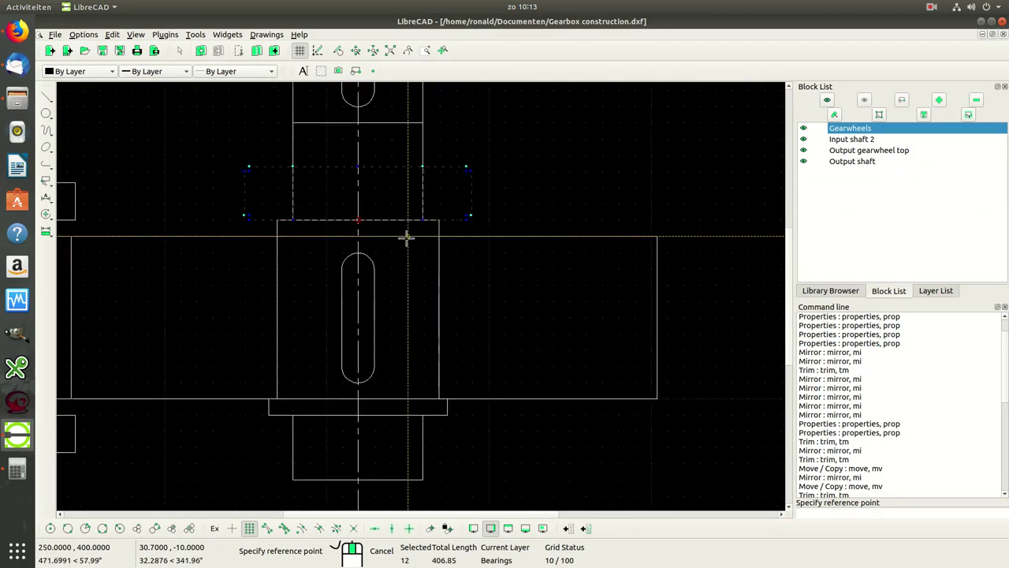
scroll(350, 232, up, 4)
scroll(377, 96, up, 5)
scroll(402, 118, down, 2)
scroll(426, 148, up, 3)
scroll(402, 181, up, 6)
scroll(388, 253, up, 6)
scroll(414, 355, up, 3)
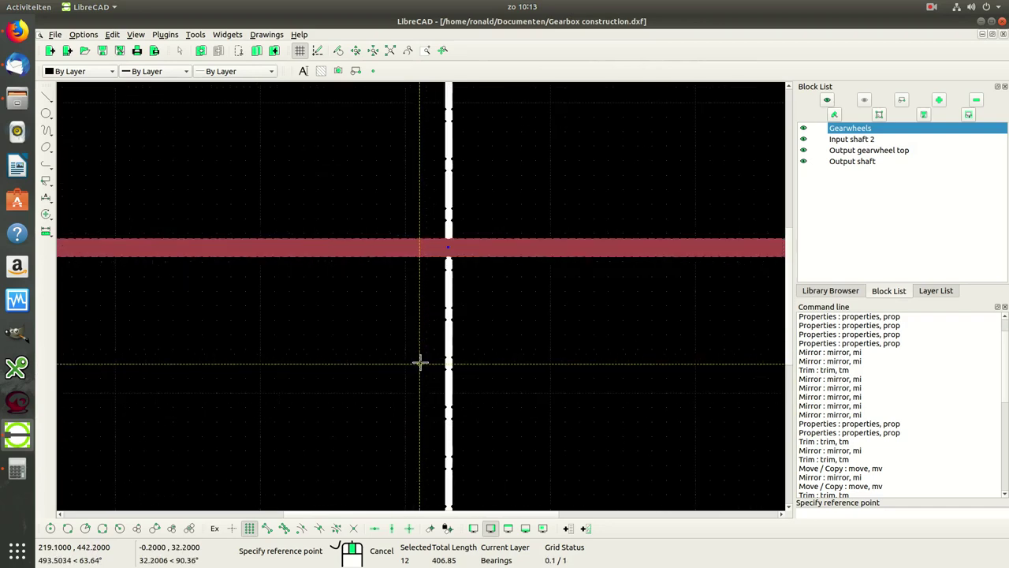
click(446, 248)
Step: Place the copy on the lower shaft intersection below the housing, keeping the original
scroll(486, 371, down, 5)
scroll(487, 384, down, 5)
scroll(481, 385, down, 5)
scroll(476, 390, down, 2)
scroll(442, 371, up, 4)
scroll(371, 315, up, 3)
scroll(339, 261, up, 3)
scroll(394, 235, up, 2)
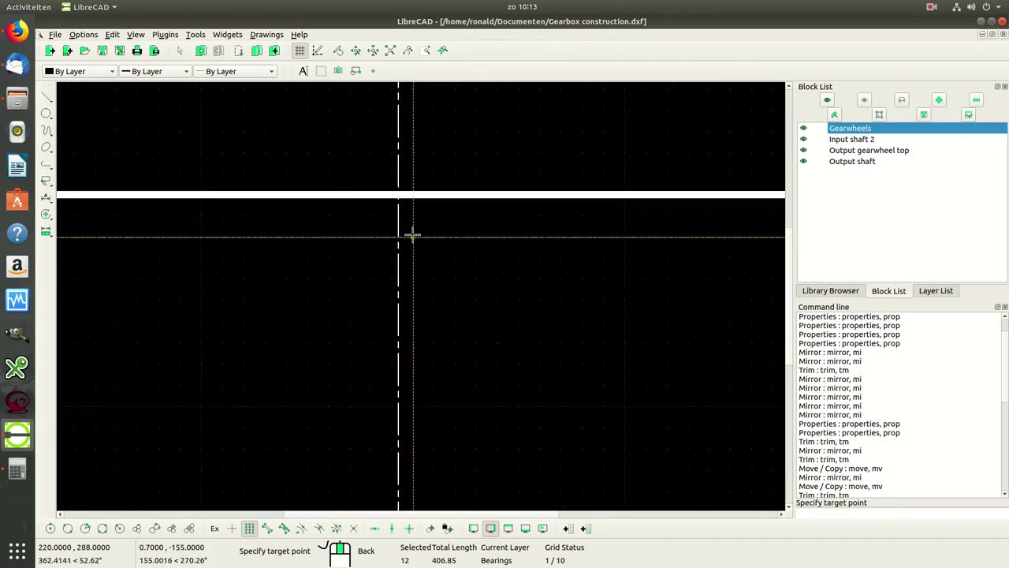
scroll(412, 234, up, 2)
scroll(363, 173, down, 1)
scroll(366, 191, up, 2)
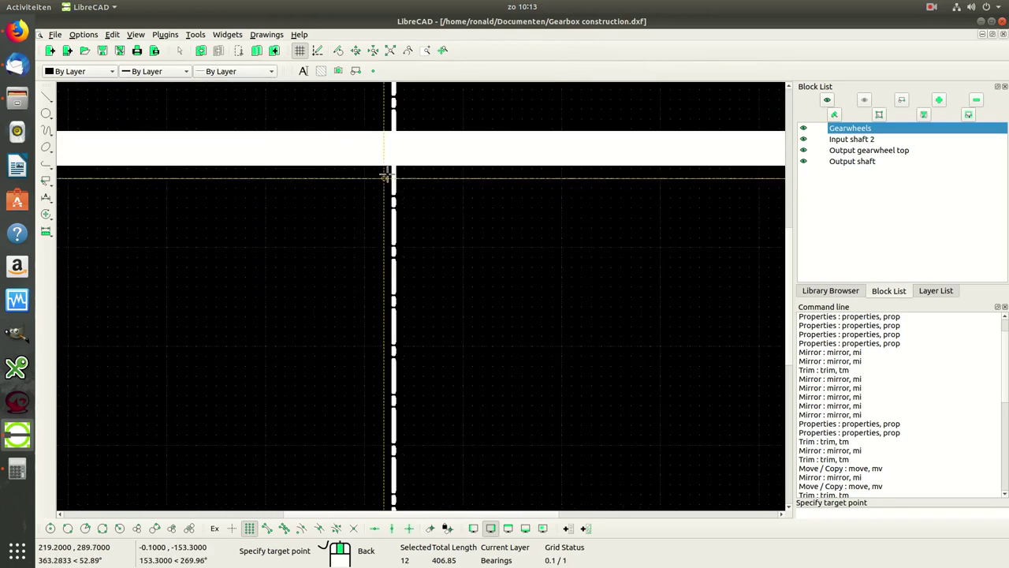
click(393, 147)
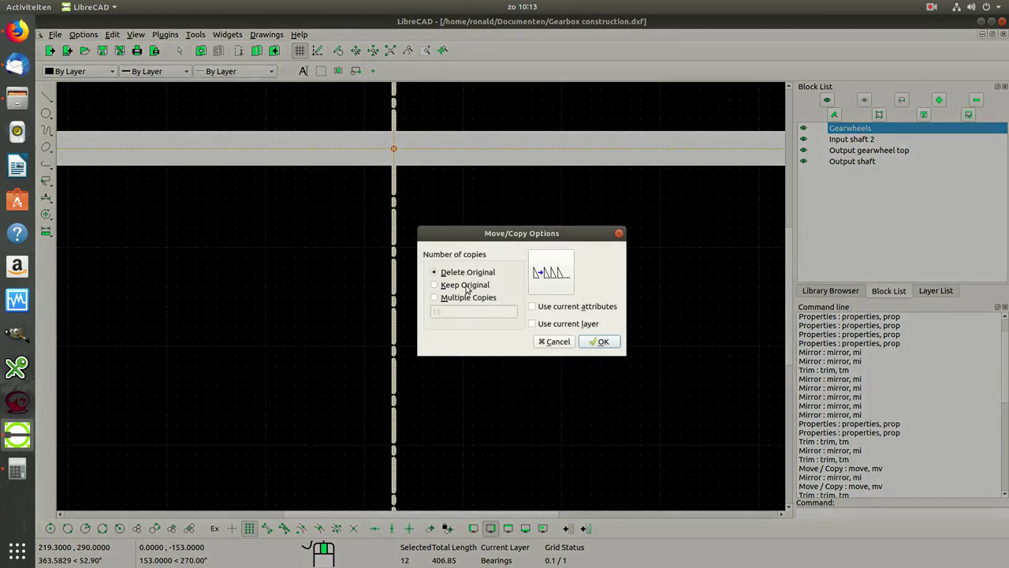
click(468, 288)
click(599, 341)
scroll(563, 377, down, 3)
scroll(547, 358, down, 3)
scroll(505, 375, down, 3)
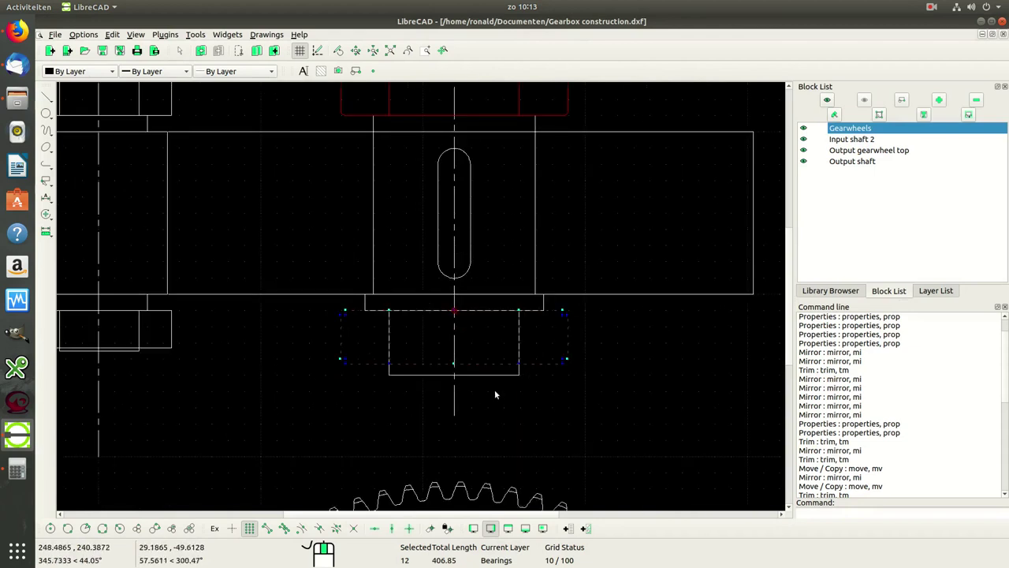
Step: Drop the stray top-left, bottom, right and top segments from the selection
click(349, 361)
scroll(346, 333, up, 2)
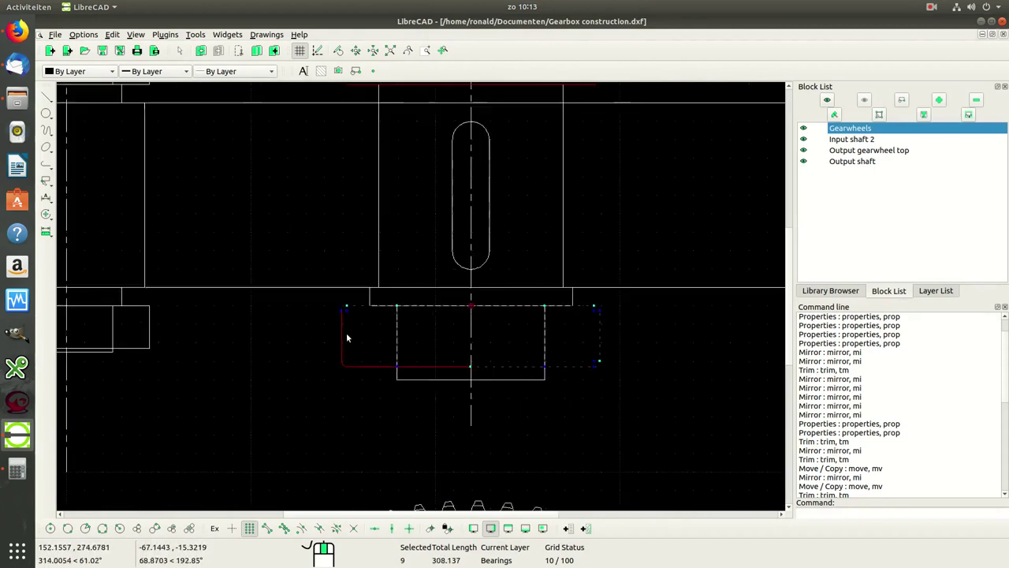
scroll(375, 285, up, 2)
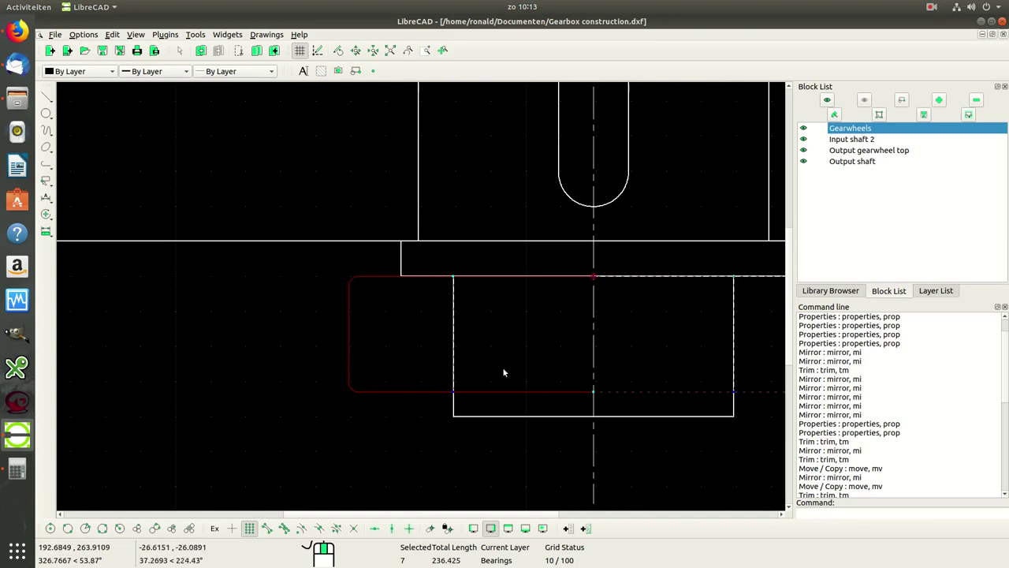
click(685, 393)
scroll(685, 395, down, 4)
scroll(631, 300, up, 2)
click(627, 322)
click(628, 309)
click(622, 236)
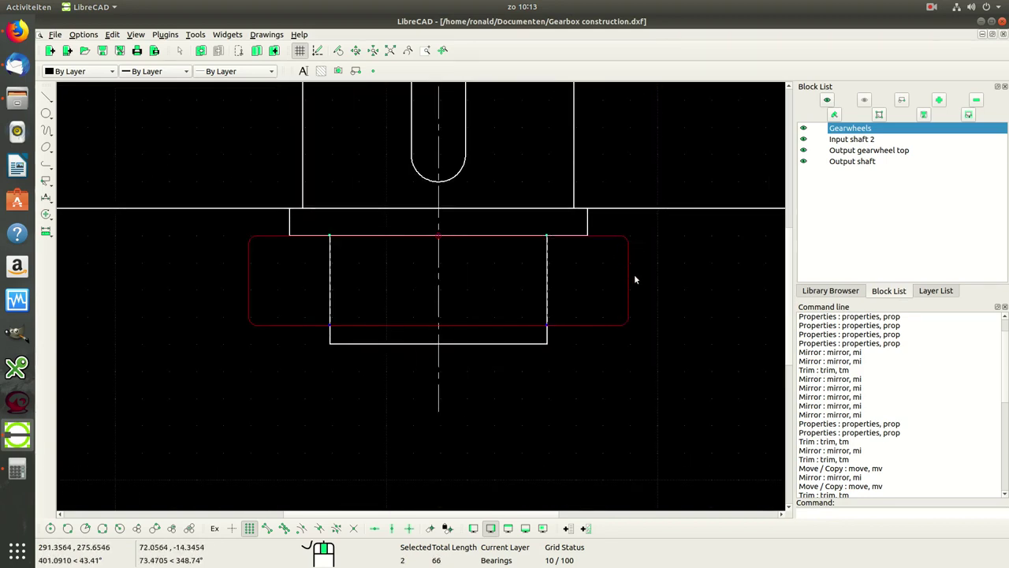
scroll(623, 261, down, 4)
scroll(552, 189, down, 2)
scroll(527, 169, up, 3)
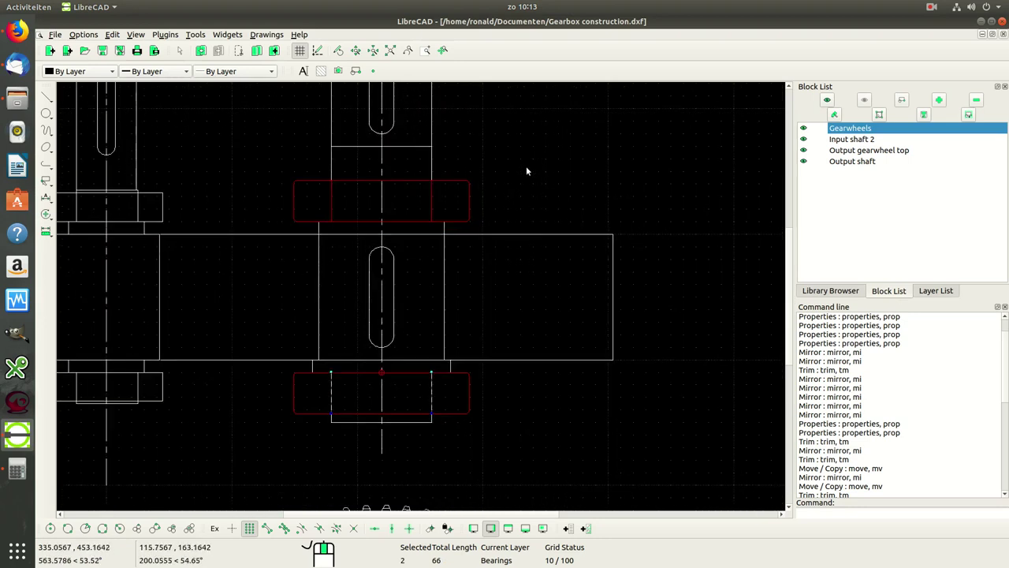
scroll(311, 411, up, 3)
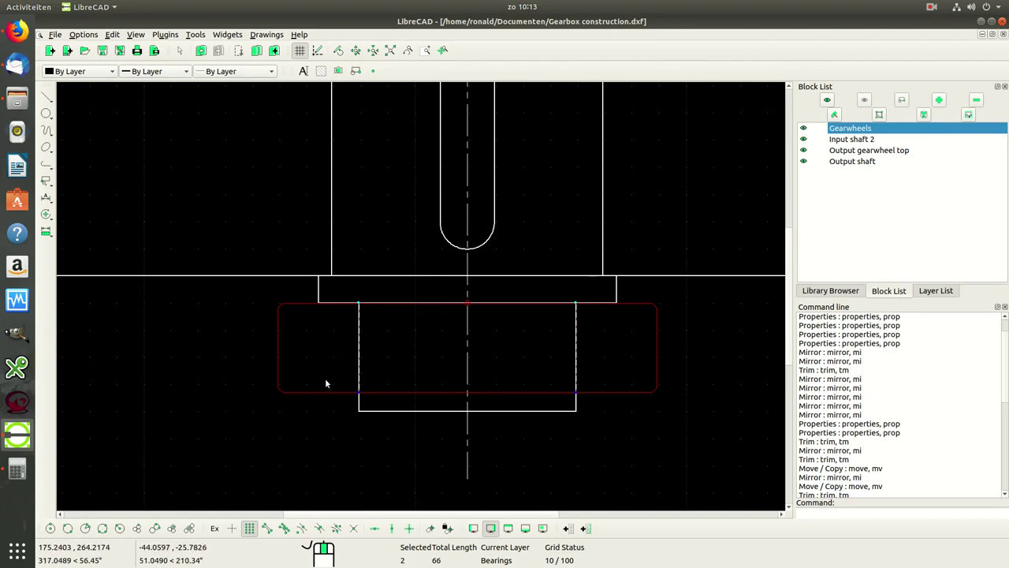
Step: Select the upper bearing outline together with its corner arcs
click(281, 306)
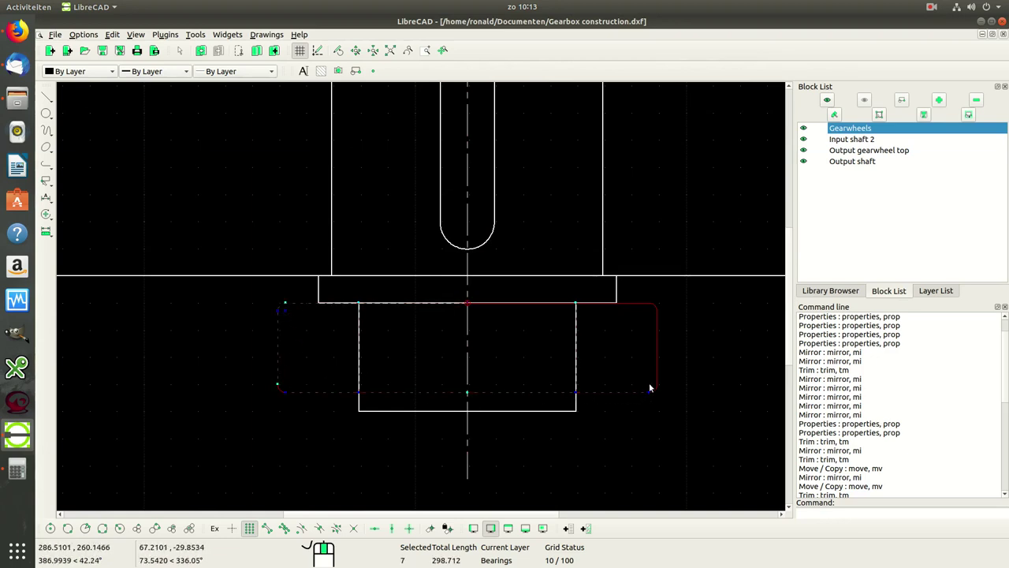
click(642, 307)
click(650, 311)
scroll(625, 338, up, 2)
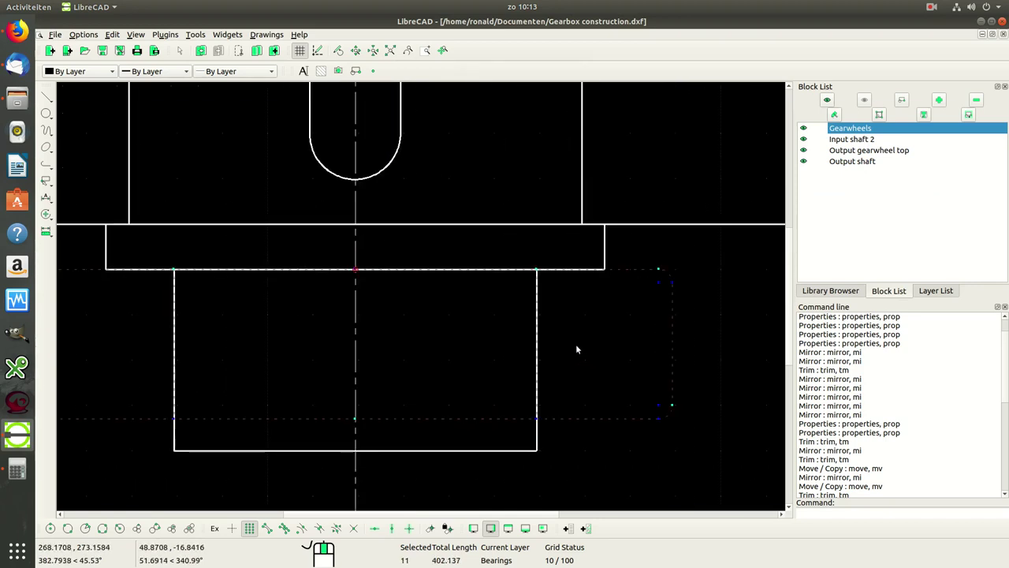
scroll(450, 260, down, 7)
scroll(402, 201, up, 1)
scroll(383, 139, up, 1)
scroll(360, 255, up, 2)
scroll(378, 289, up, 2)
Step: Add the lower bearing rectangle's edges to the selection, keeping the shaft outlines excluded
click(412, 294)
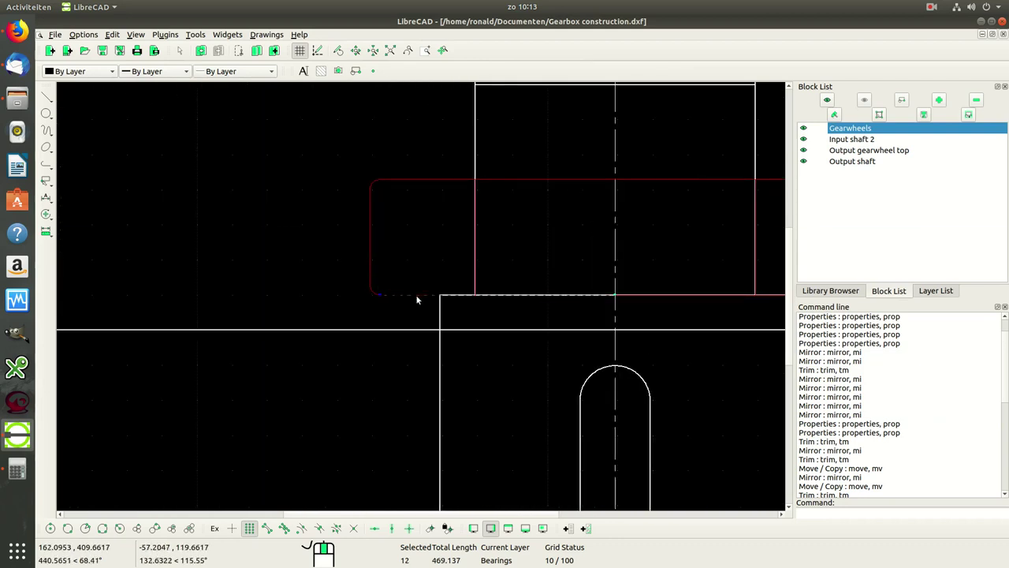
click(475, 262)
click(478, 260)
click(477, 254)
click(477, 254)
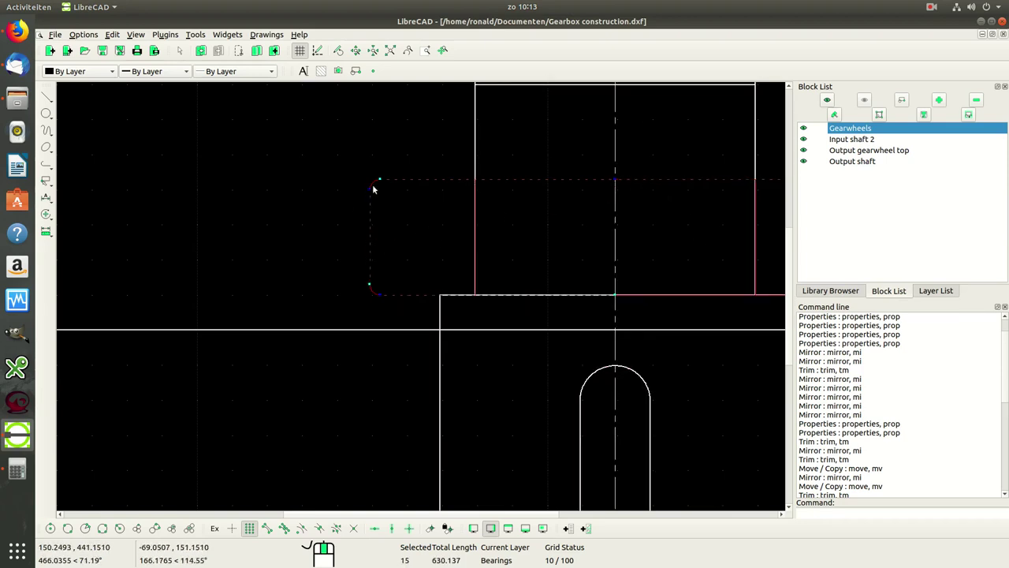
scroll(455, 280, down, 3)
click(412, 282)
click(590, 287)
double_click(615, 272)
double_click(639, 339)
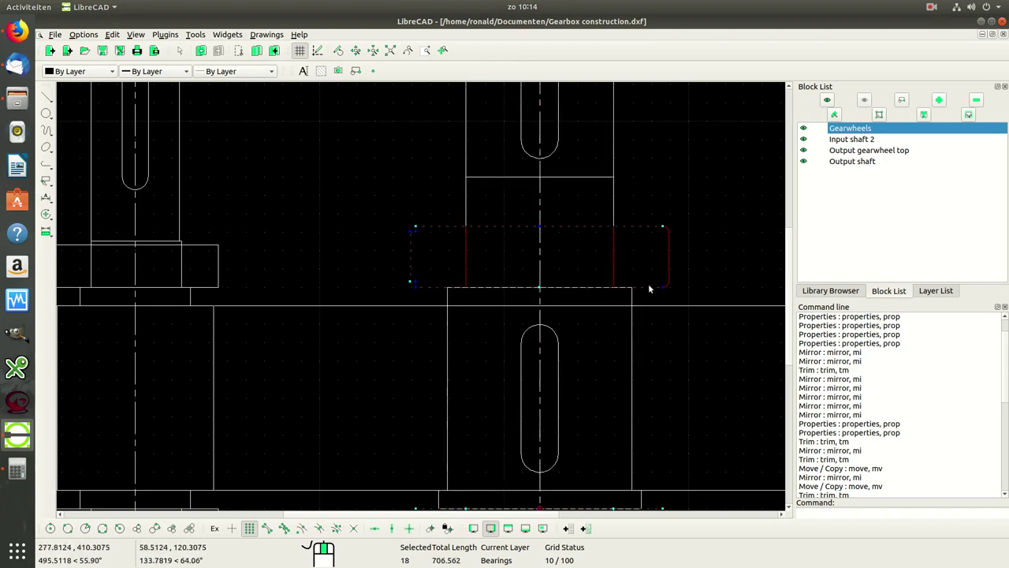
scroll(623, 263, up, 3)
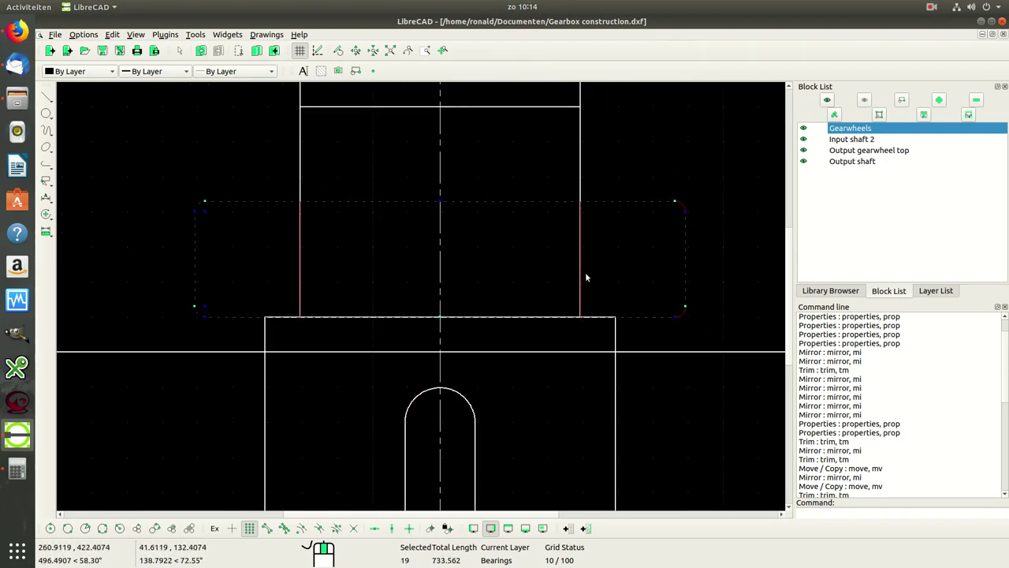
scroll(588, 279, down, 3)
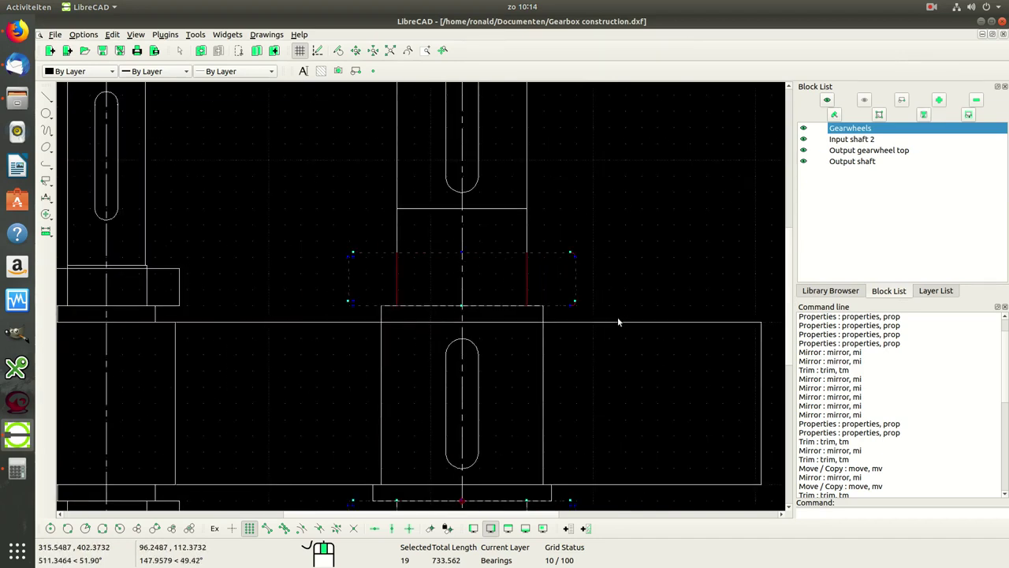
scroll(615, 261, down, 3)
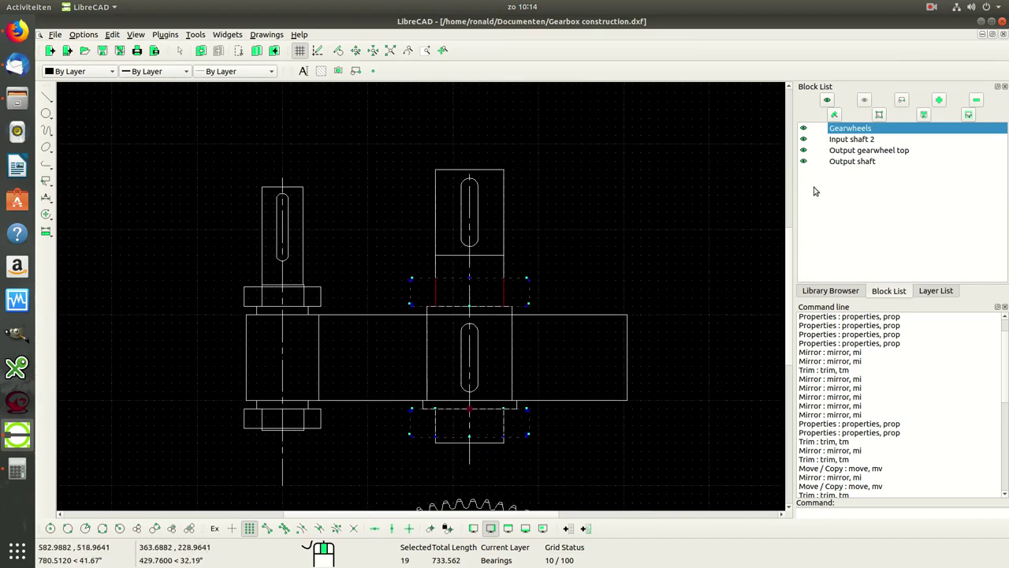
Step: Make a block named 'Bearing 22216E' from the selected outlines, based on the centreline
click(902, 100)
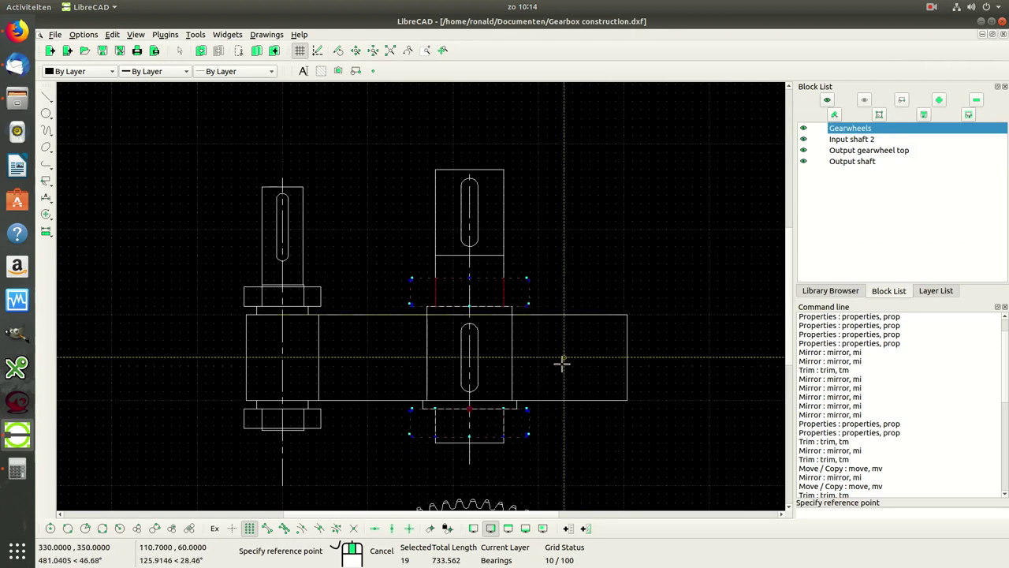
scroll(489, 323, up, 3)
scroll(479, 317, up, 3)
scroll(424, 255, up, 3)
scroll(407, 329, up, 2)
scroll(398, 338, up, 3)
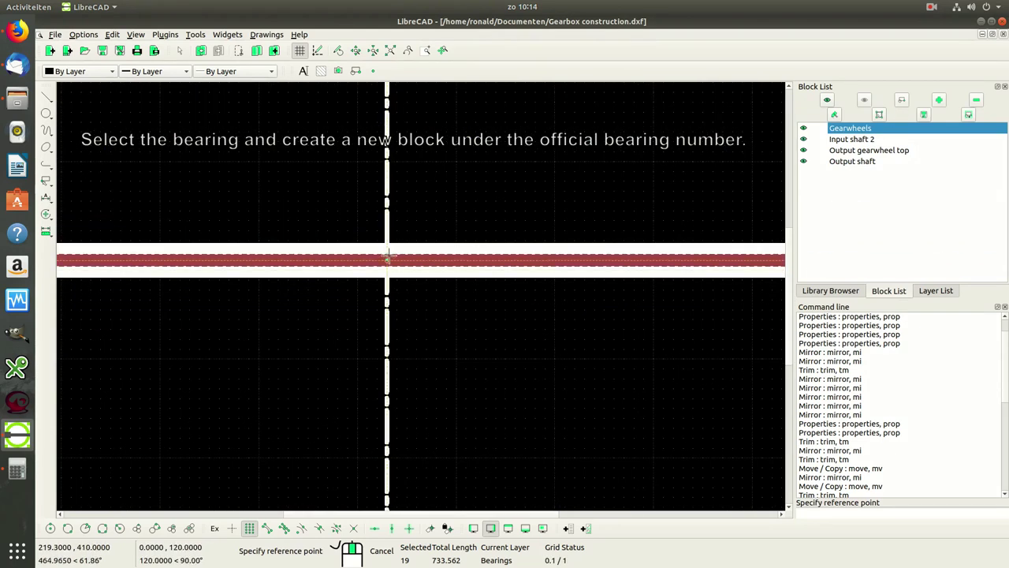
click(387, 261)
drag(559, 290, 468, 289)
key(BackSpace)
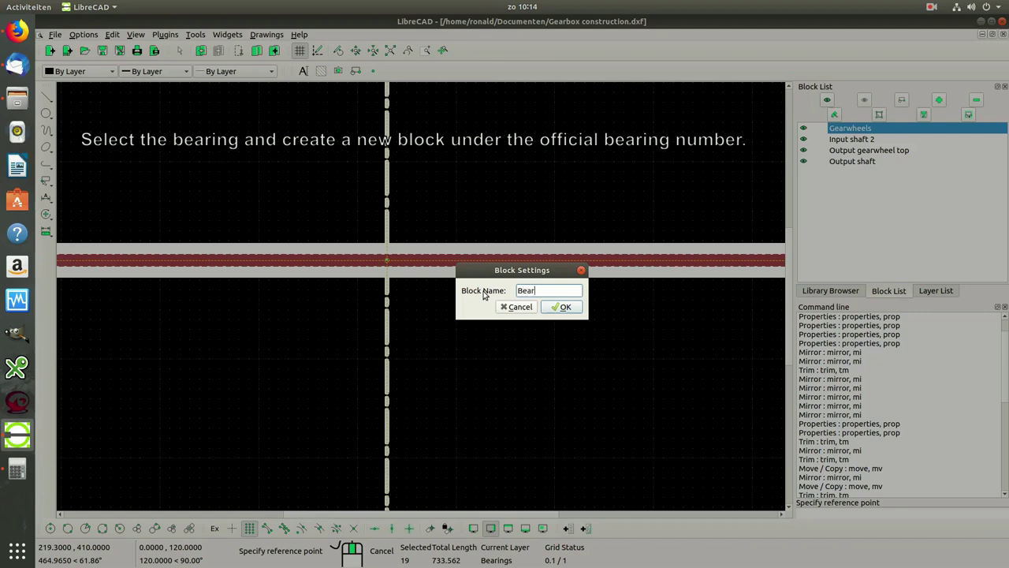
text(ing 22216E)
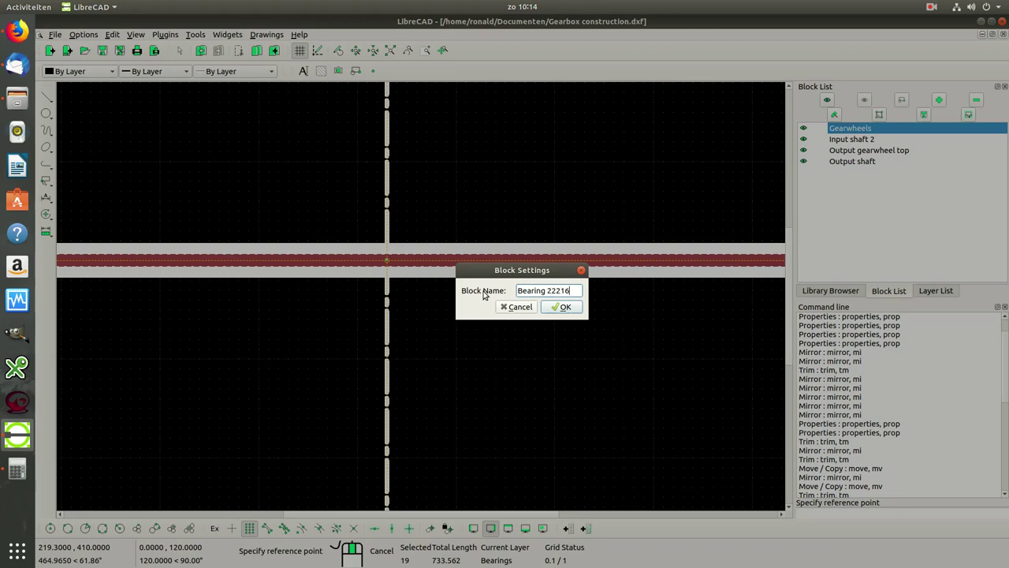
click(555, 307)
scroll(575, 315, down, 1)
Step: Hide the Bearing 22216E block in the Block List
scroll(575, 315, down, 2)
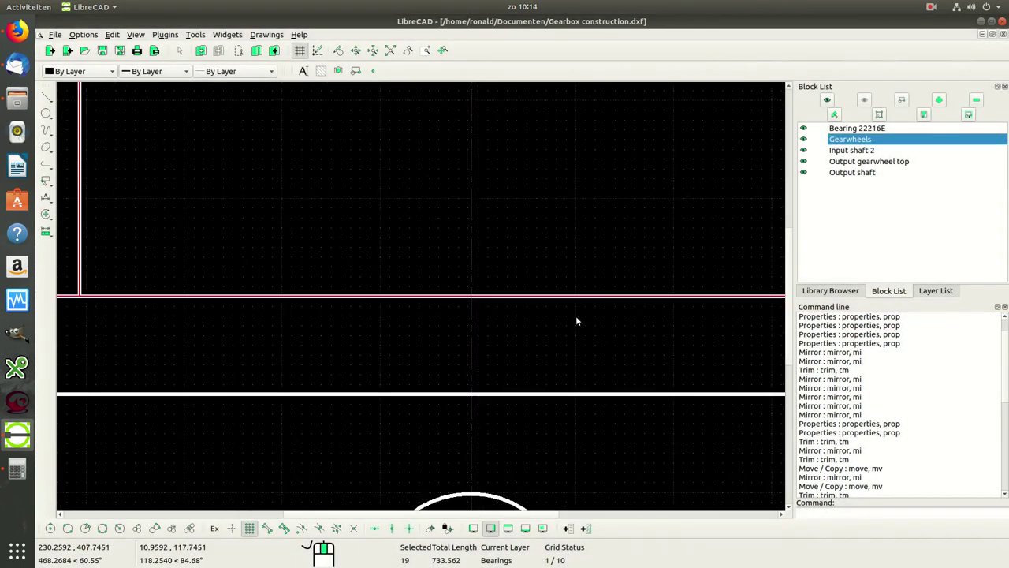
scroll(576, 315, down, 2)
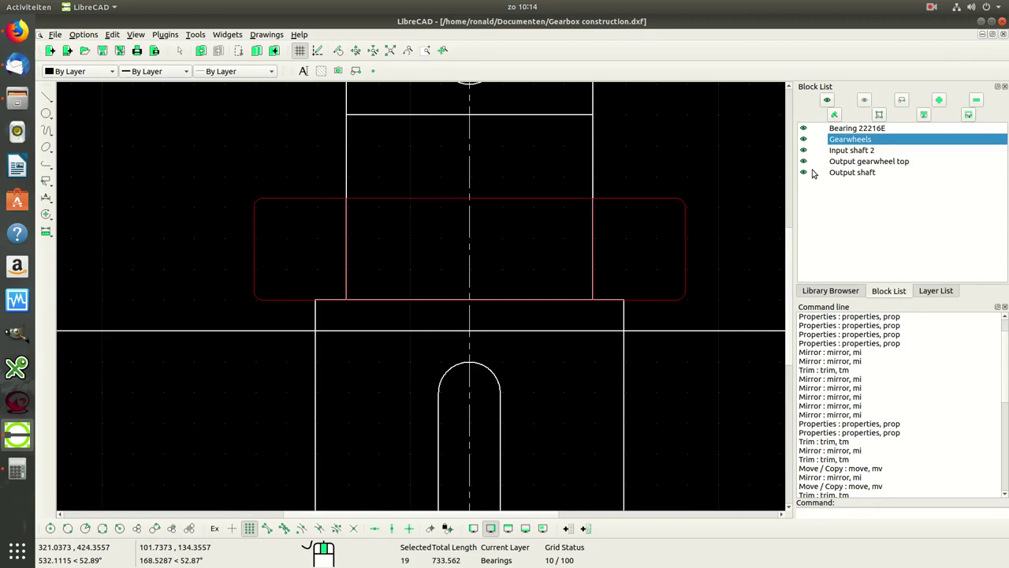
click(805, 129)
click(805, 128)
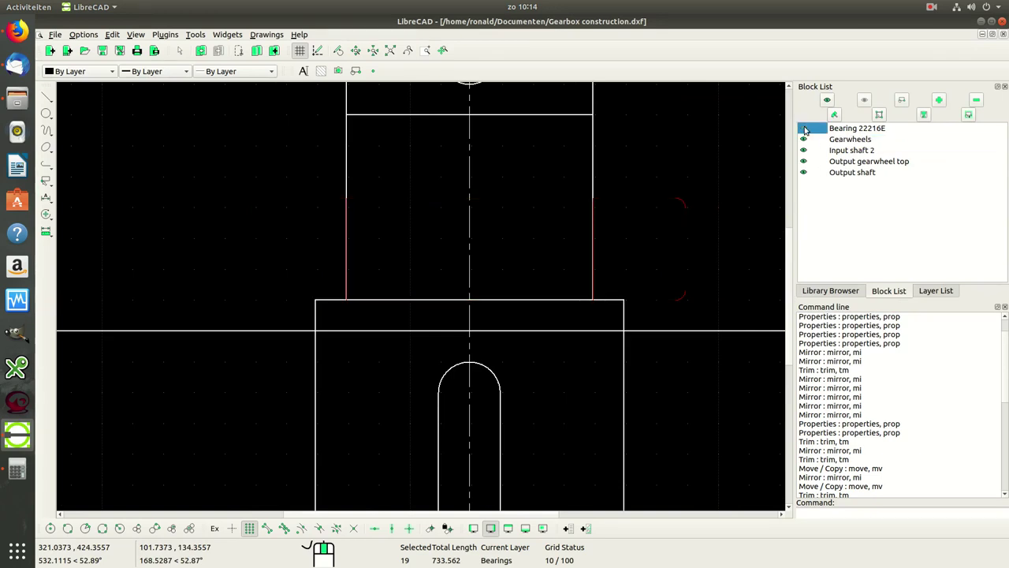
click(804, 129)
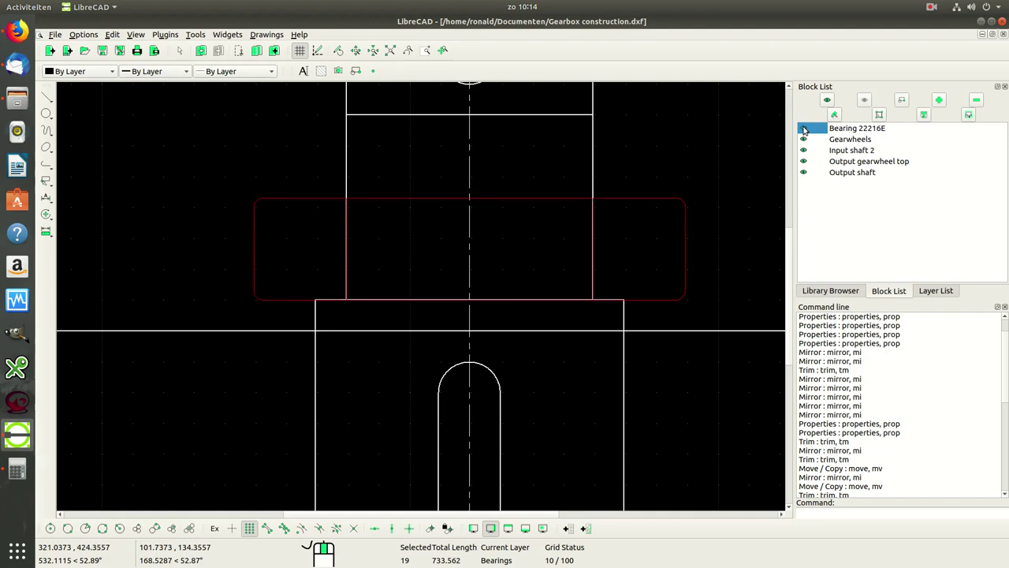
click(805, 128)
Step: Inspect the leftover shaft lines and small red arc where the bearing sat
scroll(604, 268, up, 3)
click(607, 264)
click(607, 265)
click(607, 266)
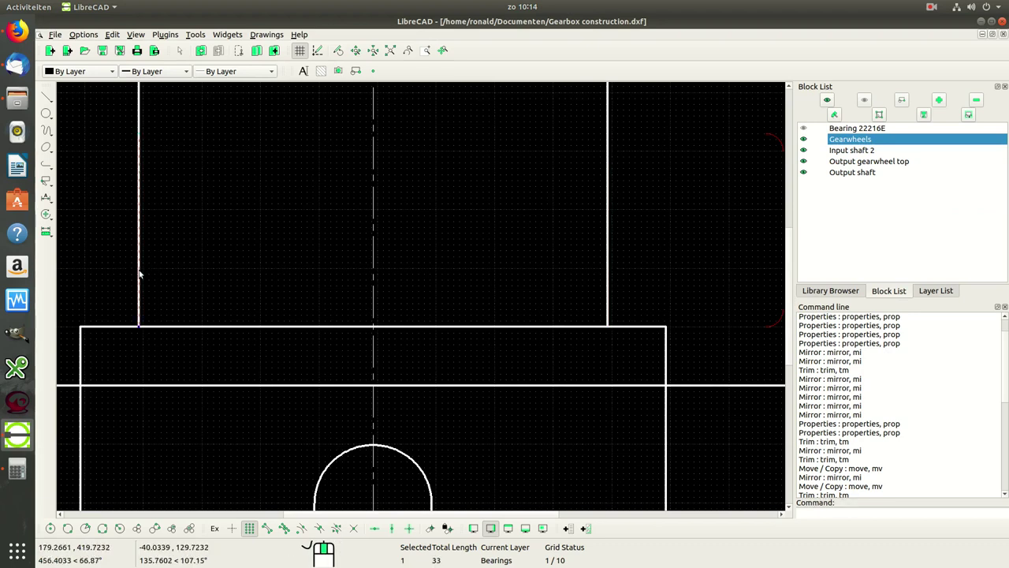
scroll(557, 263, down, 1)
scroll(595, 273, down, 2)
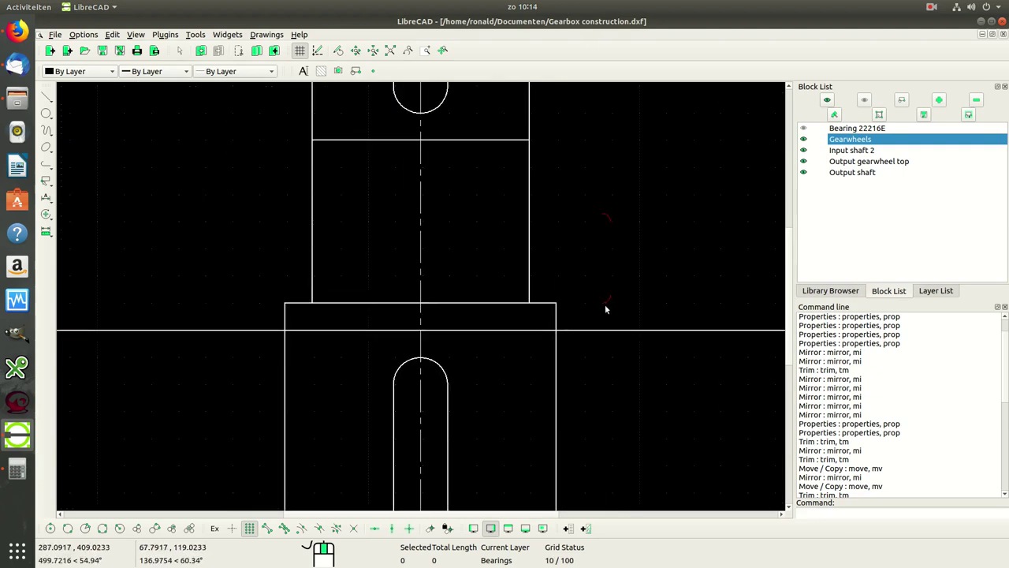
click(608, 228)
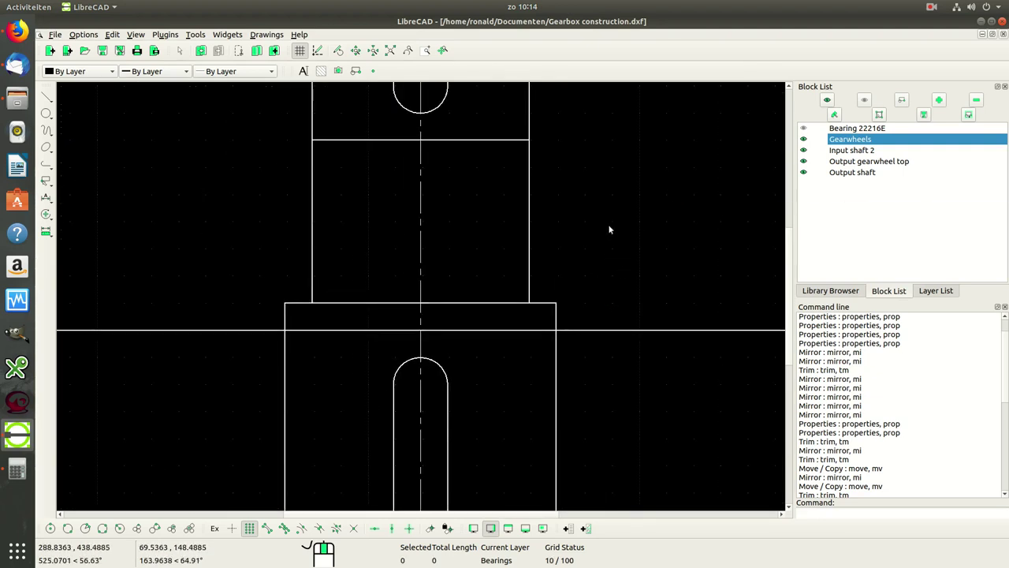
scroll(607, 269, down, 3)
scroll(400, 360, up, 2)
scroll(320, 362, up, 2)
scroll(320, 361, up, 1)
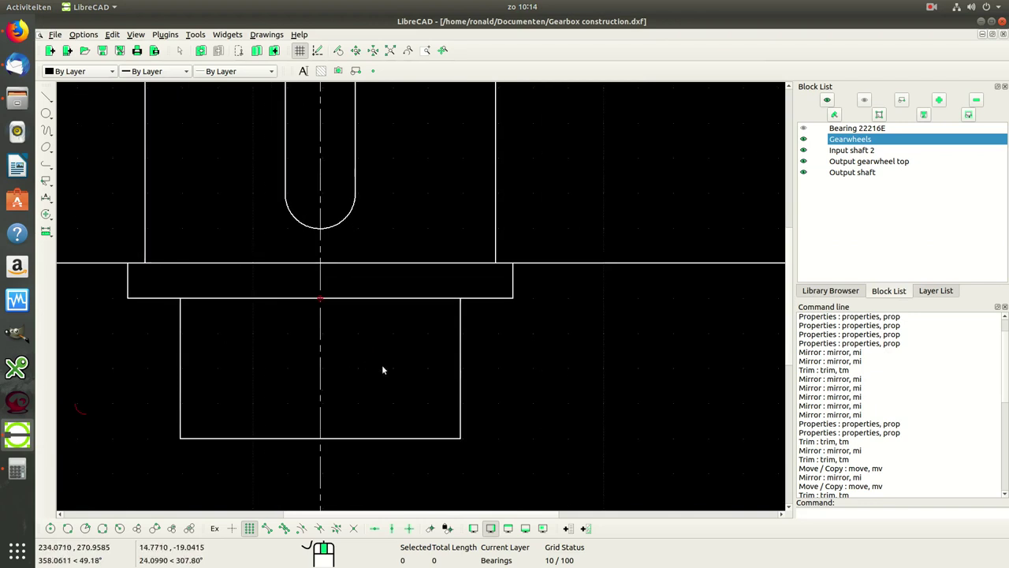
click(461, 370)
click(460, 370)
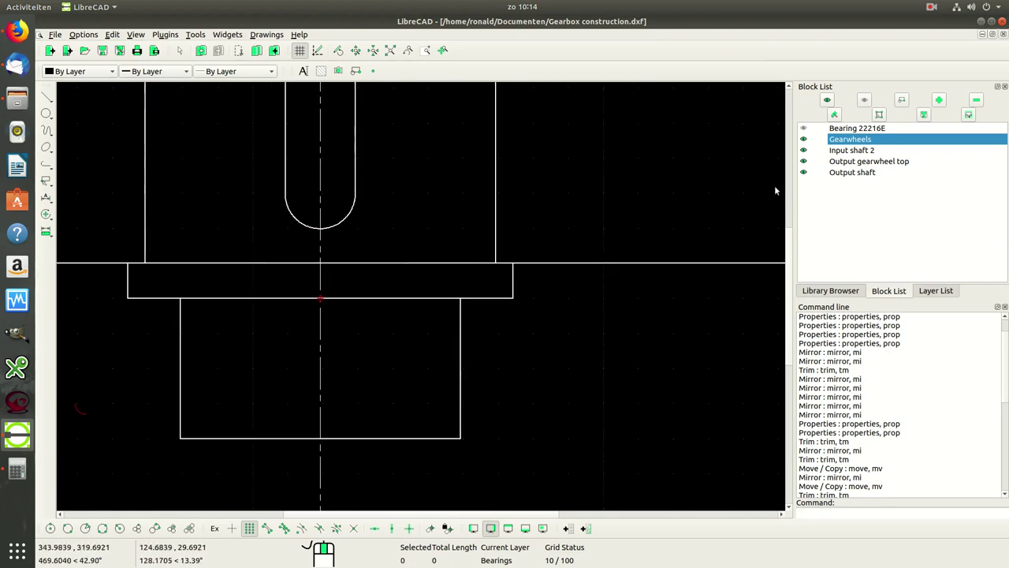
click(852, 132)
Step: Open Bearing 22216E for editing, closing the Gearwheels block opened by mistake
right_click(851, 134)
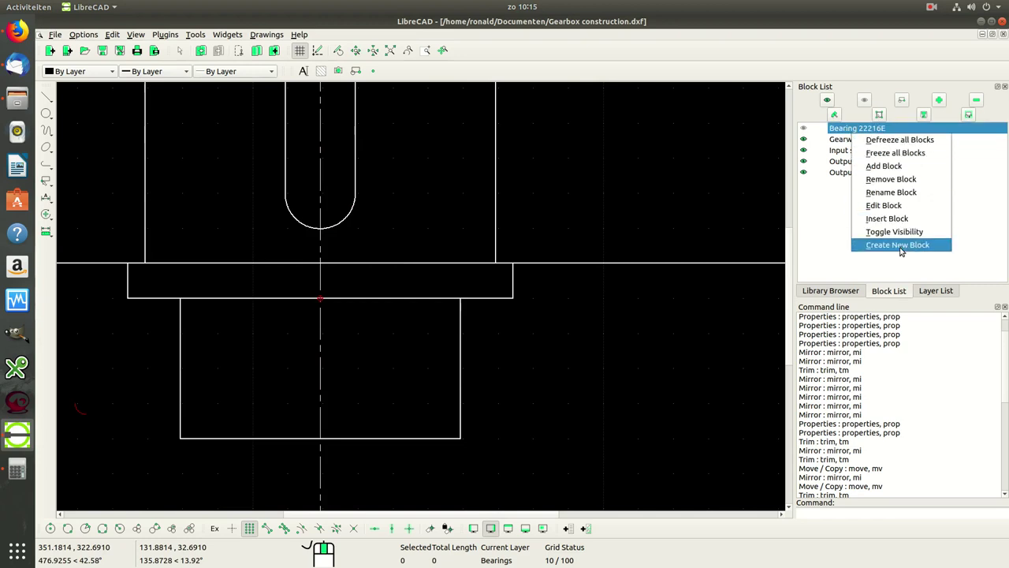
click(888, 207)
scroll(648, 303, down, 1)
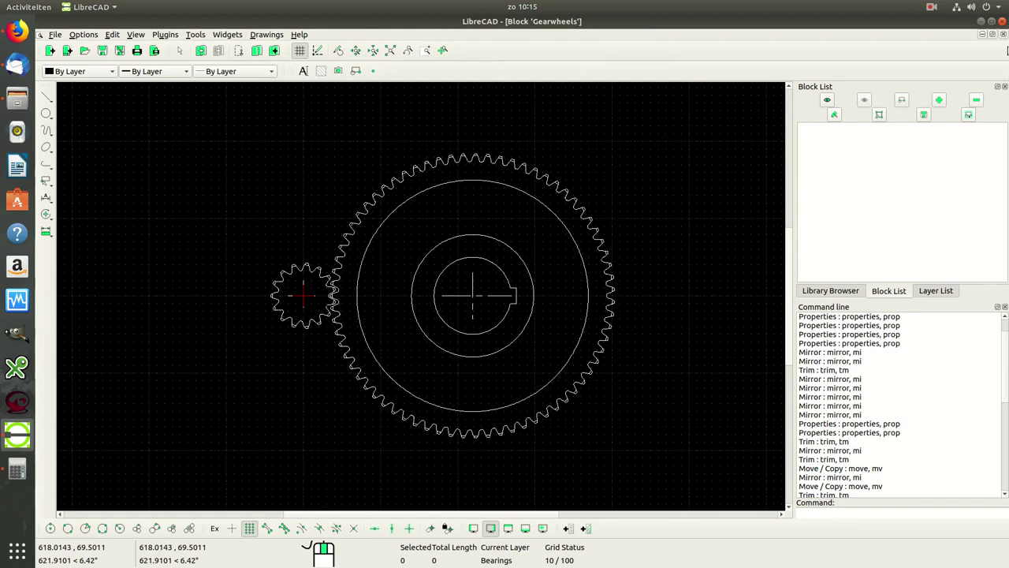
click(1003, 35)
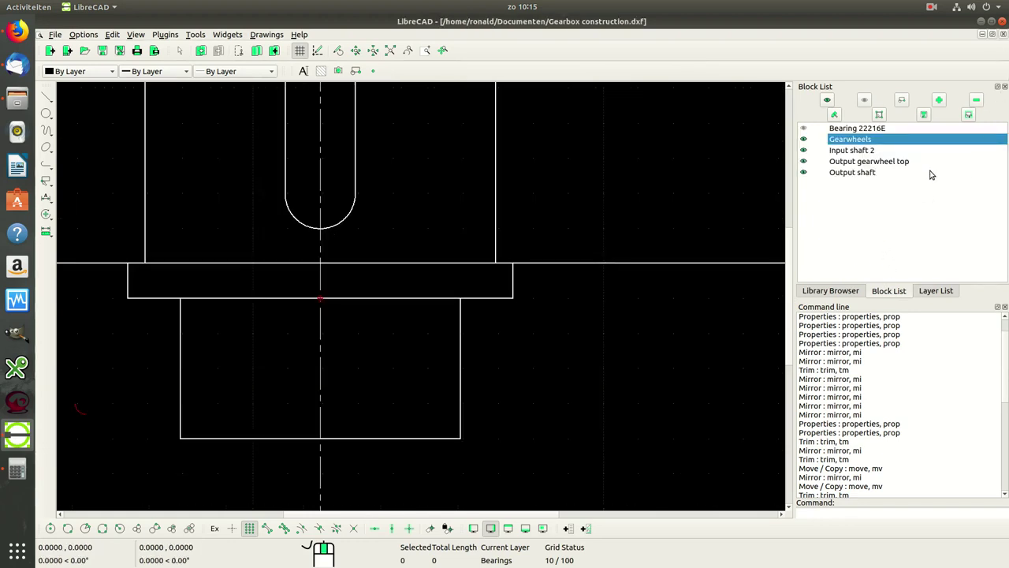
right_click(861, 129)
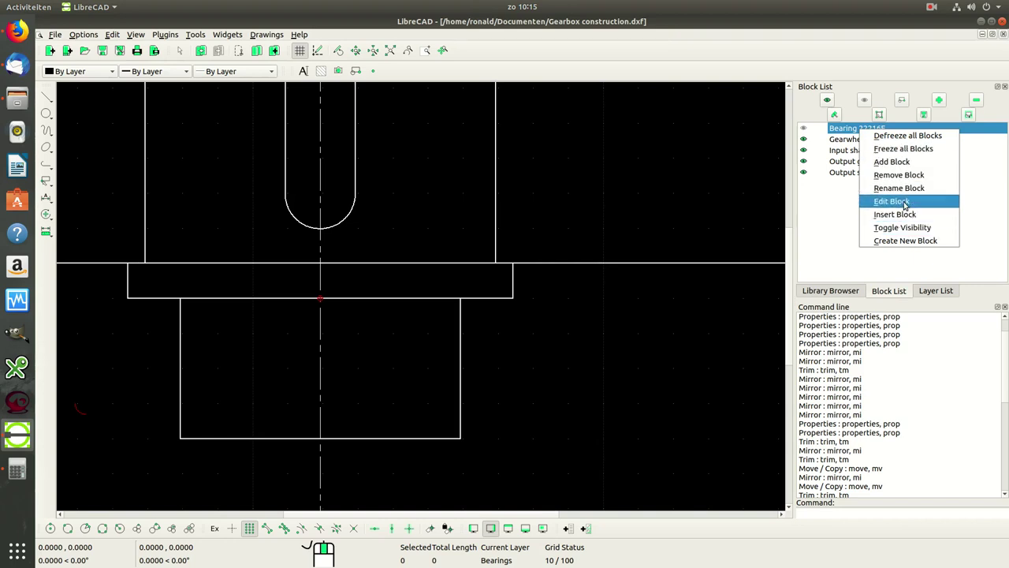
click(899, 201)
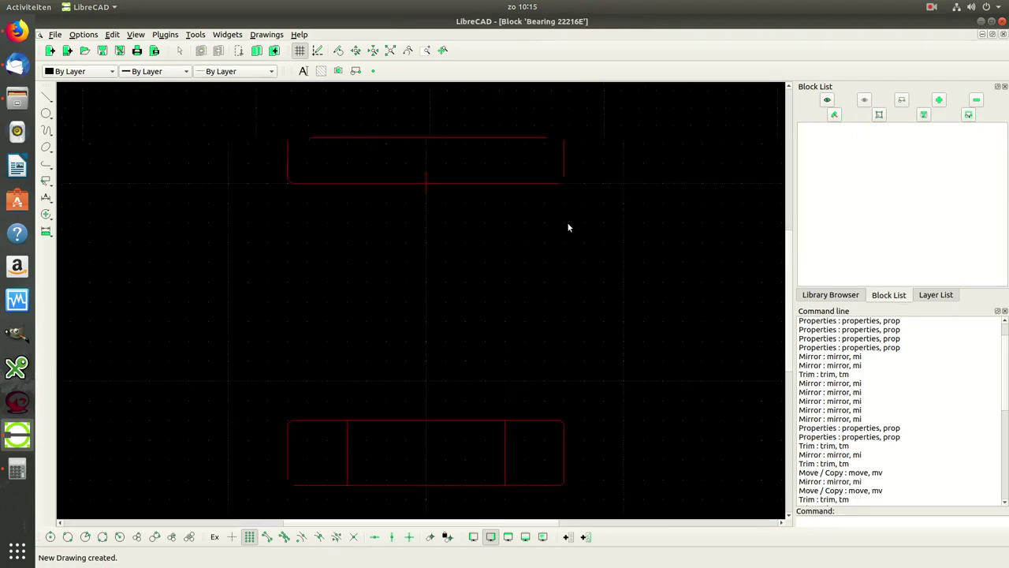
Step: Round the bearing outline's top-right corner with a centre, point and angles arc
scroll(496, 180, up, 2)
scroll(496, 178, up, 2)
scroll(500, 178, up, 2)
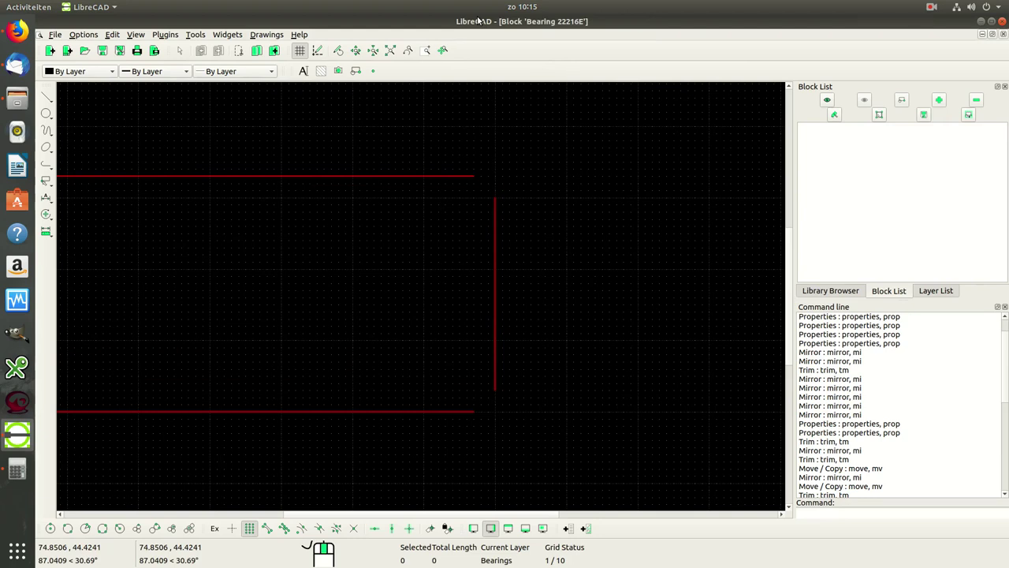
click(851, 294)
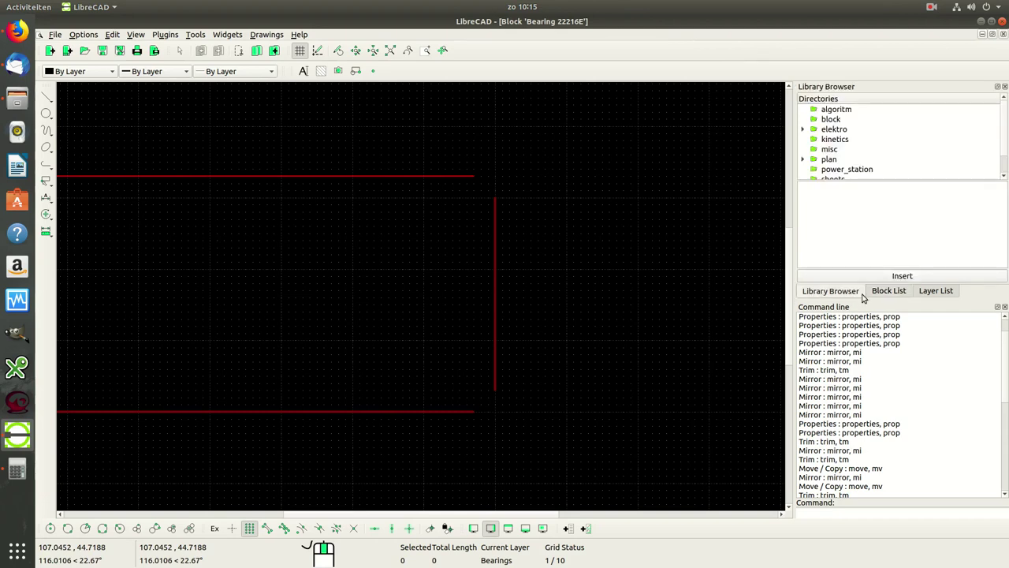
click(921, 292)
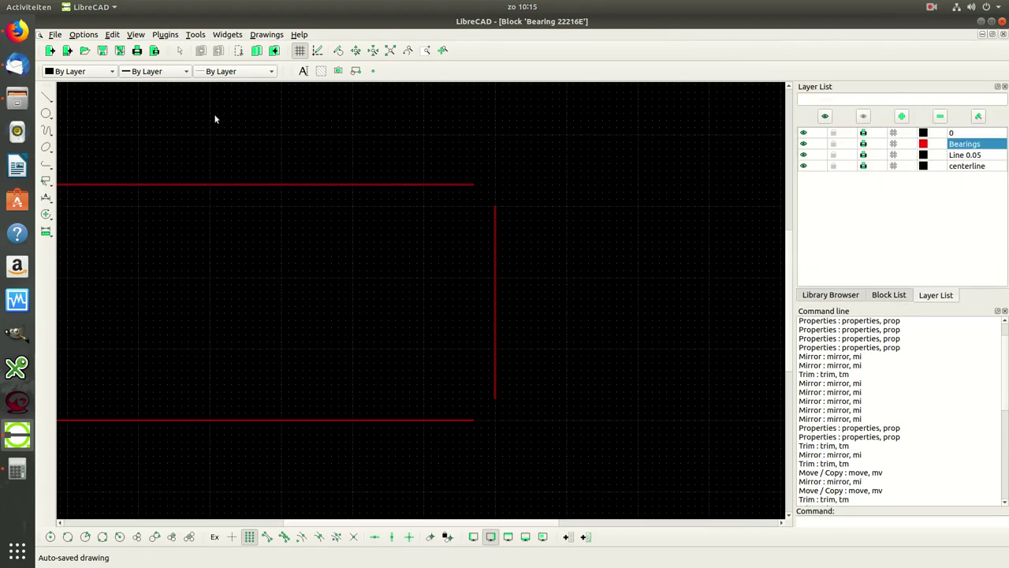
click(45, 115)
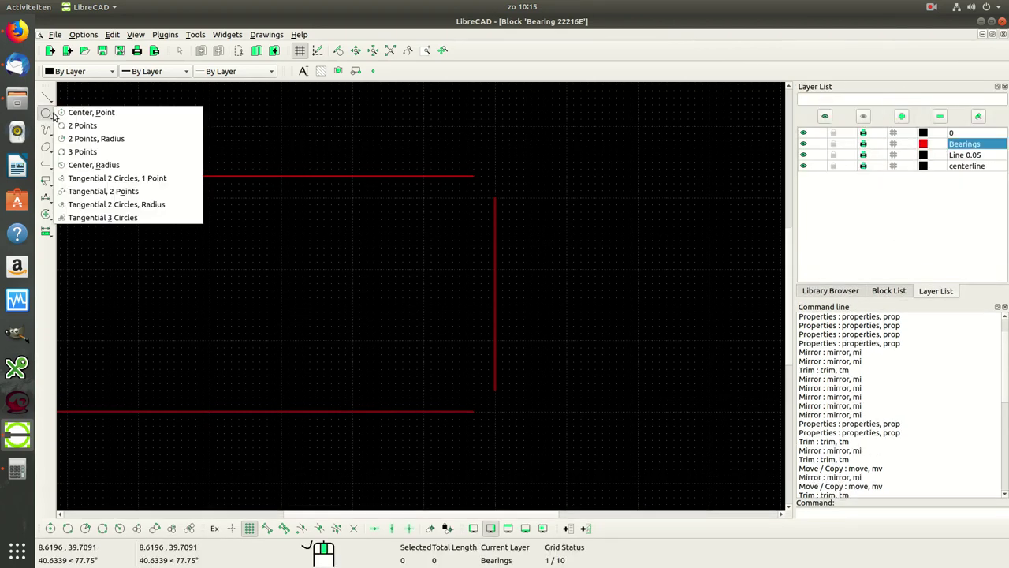
click(45, 130)
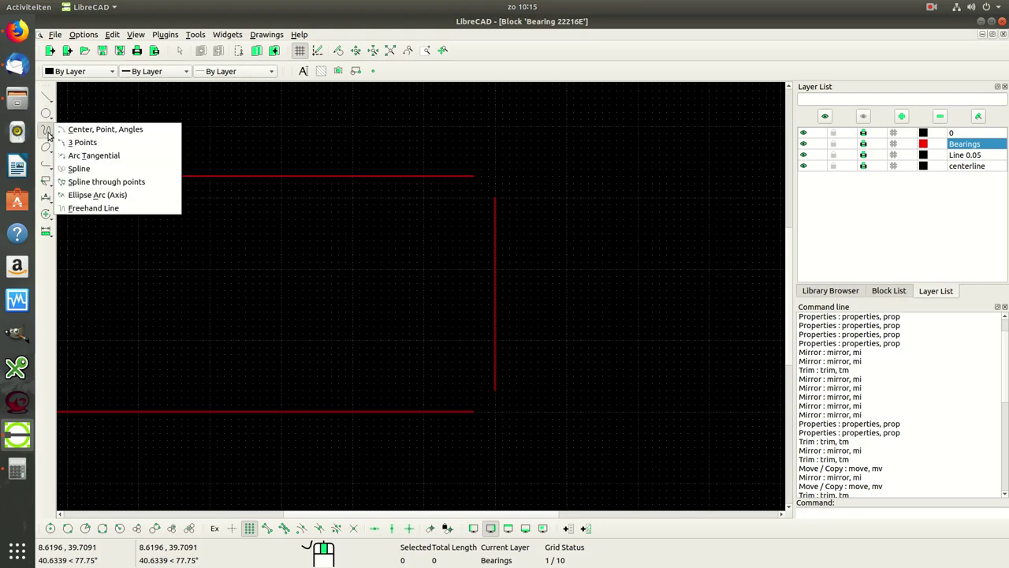
click(88, 130)
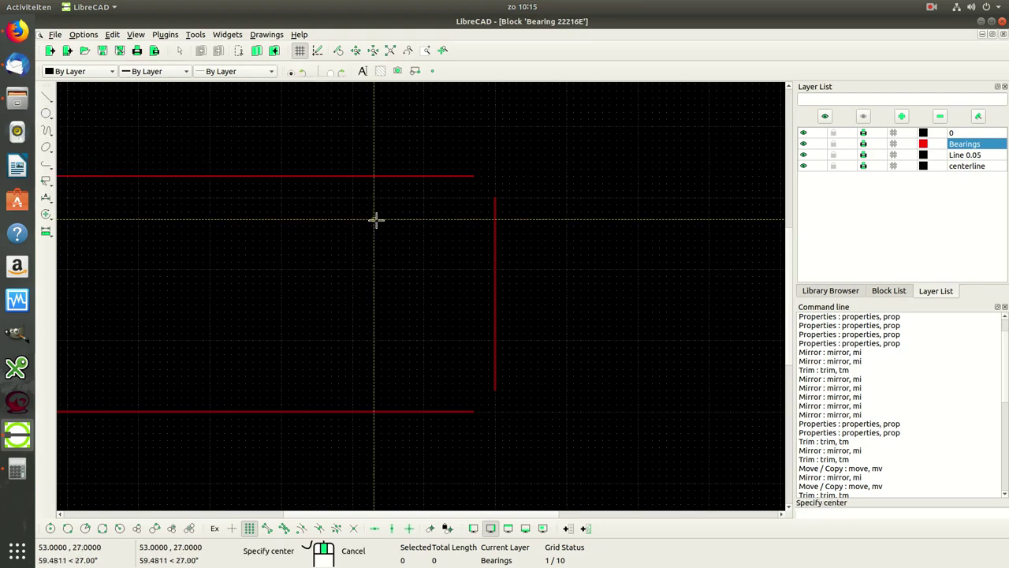
click(472, 196)
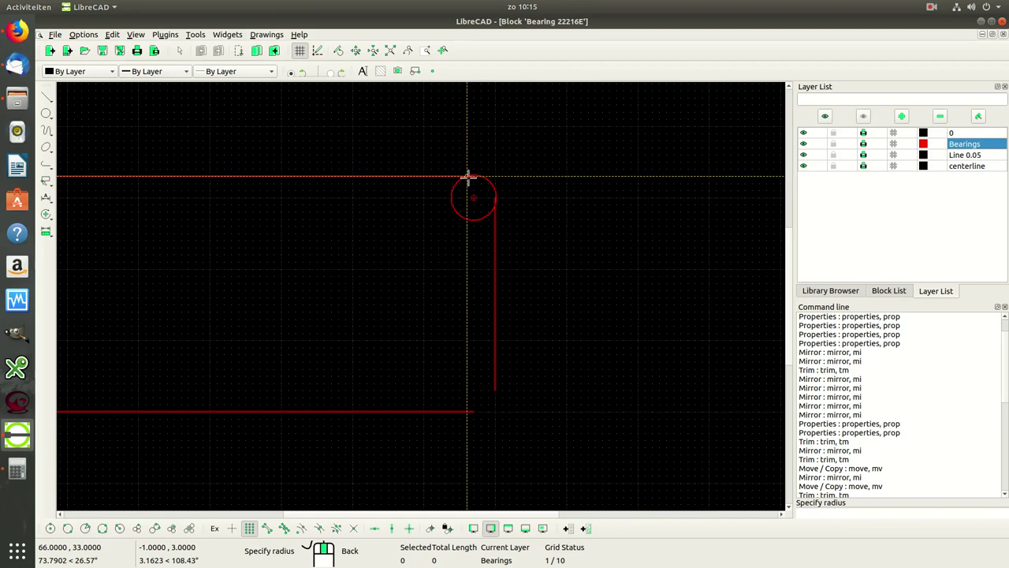
click(470, 175)
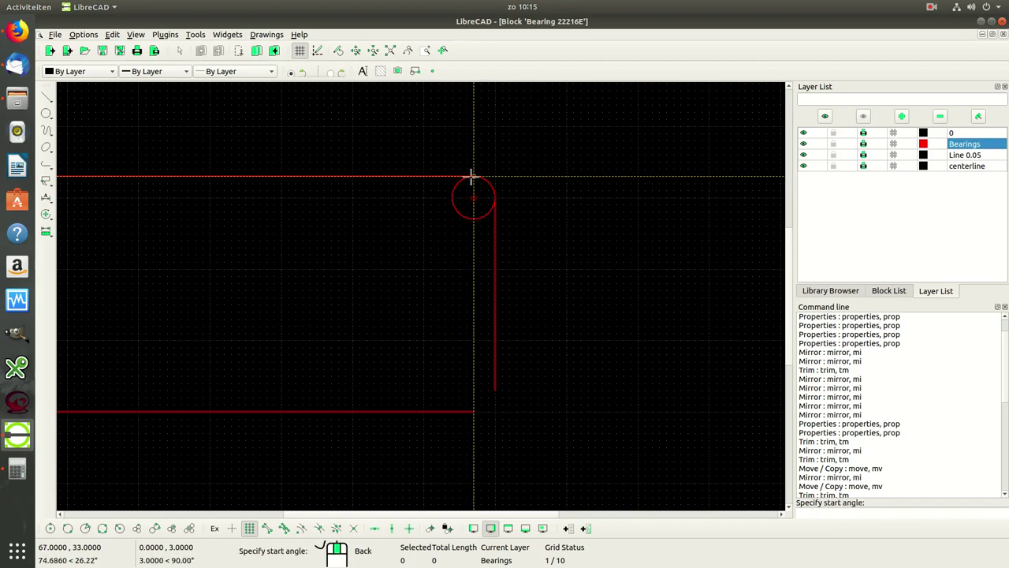
click(488, 197)
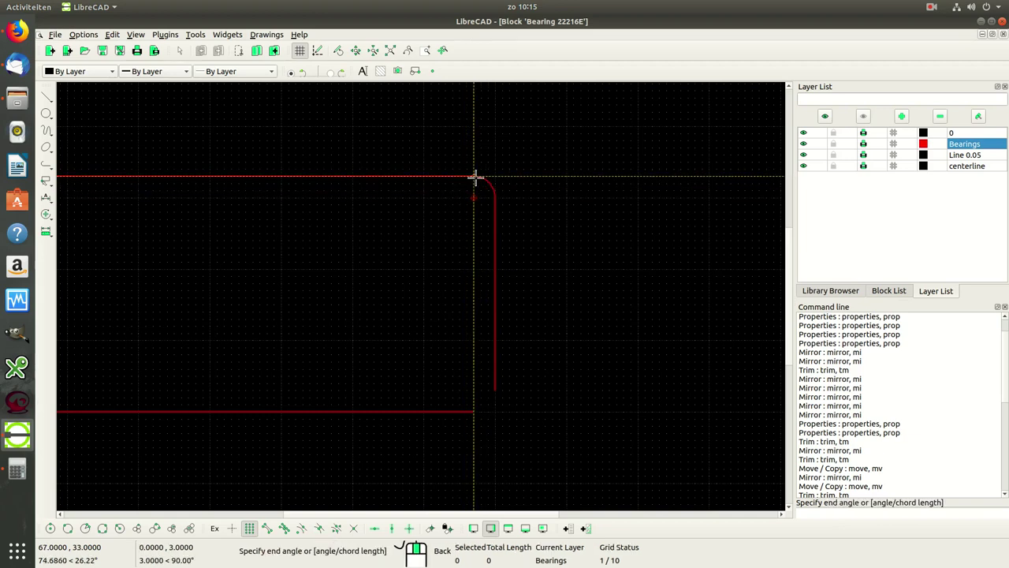
click(476, 175)
right_click(526, 254)
Step: Add a quarter-circle arc rounding the next bearing outline corner
scroll(505, 339, up, 1)
scroll(493, 379, up, 1)
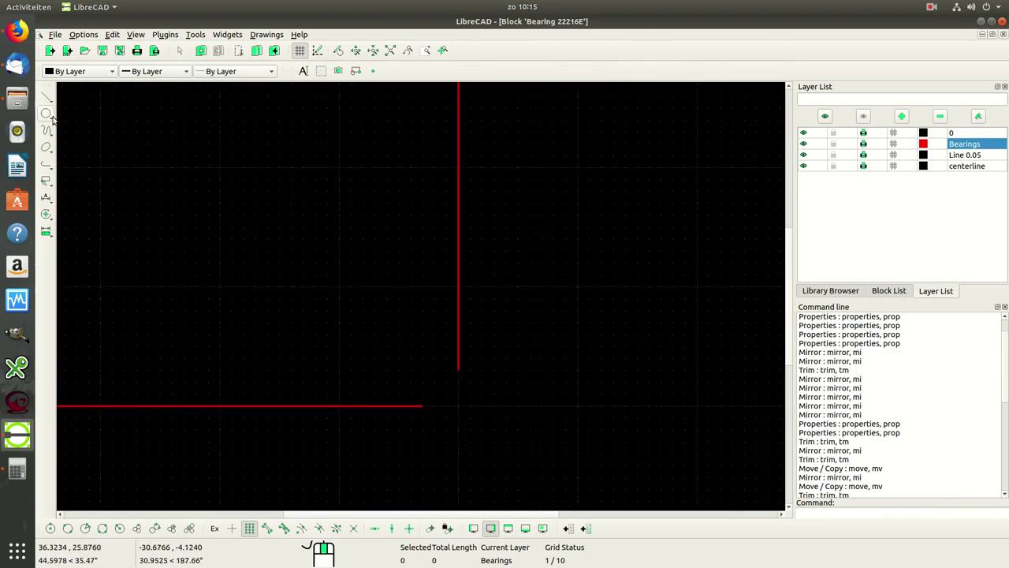
click(48, 131)
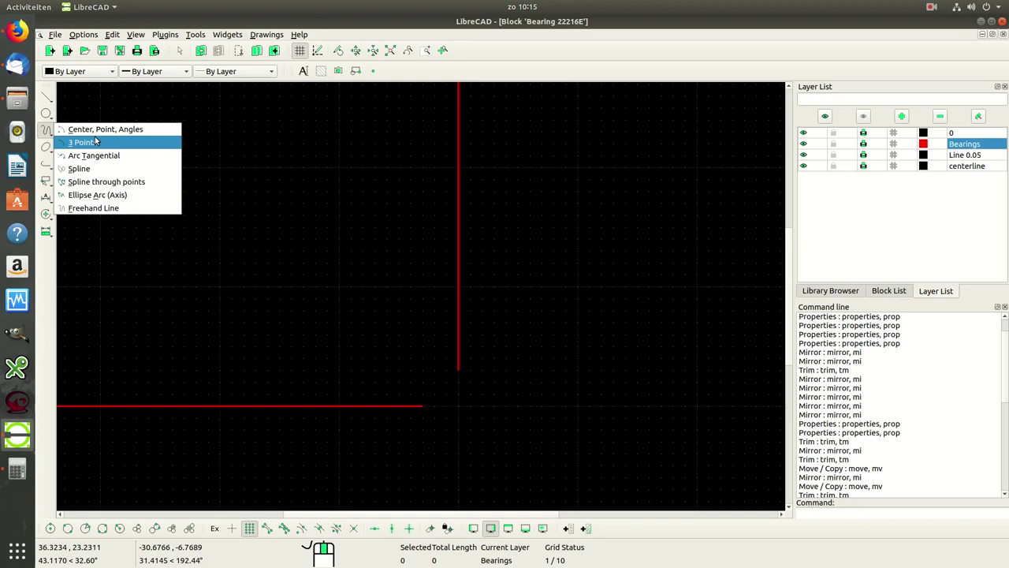
click(90, 129)
click(422, 370)
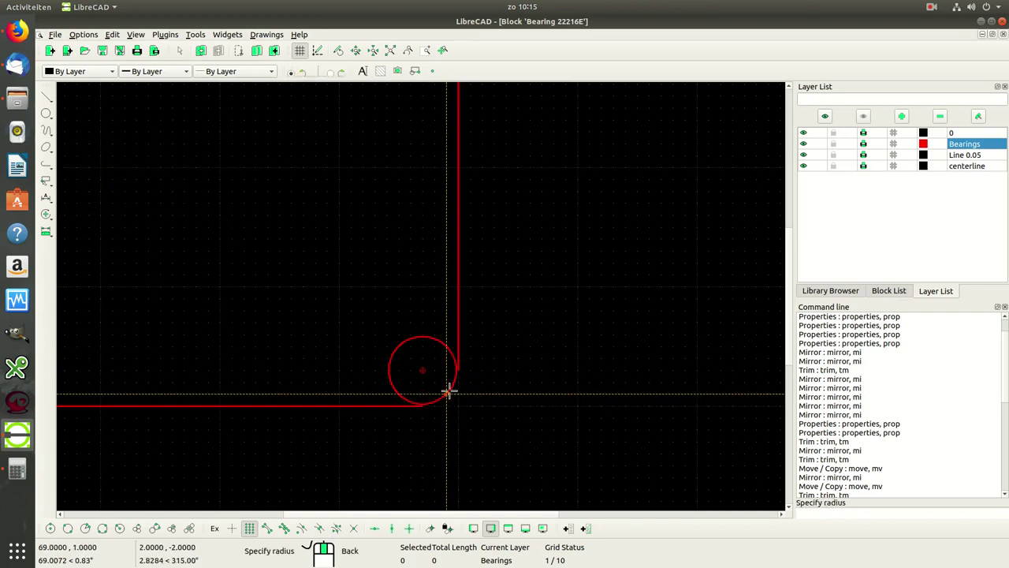
click(423, 404)
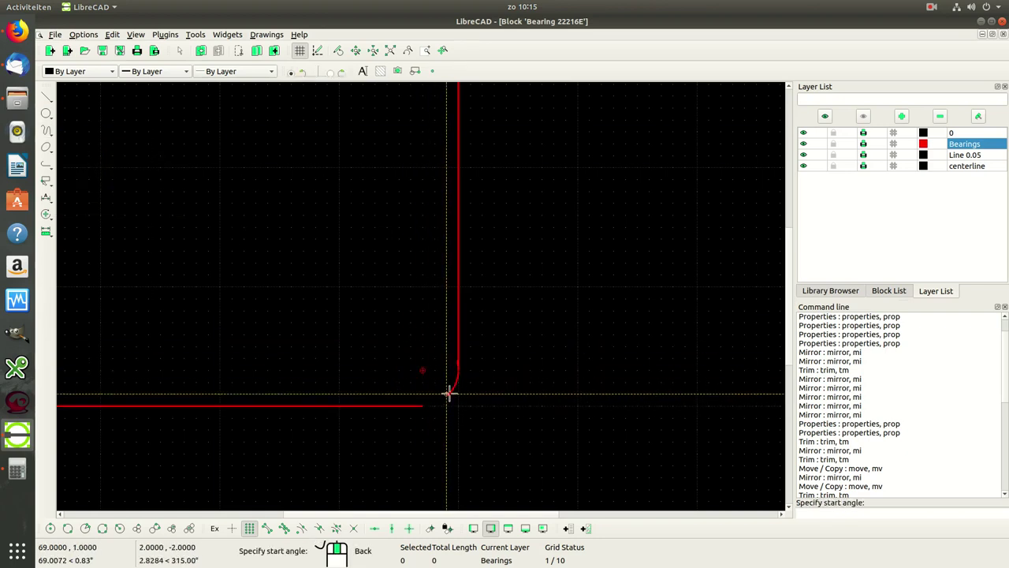
click(421, 402)
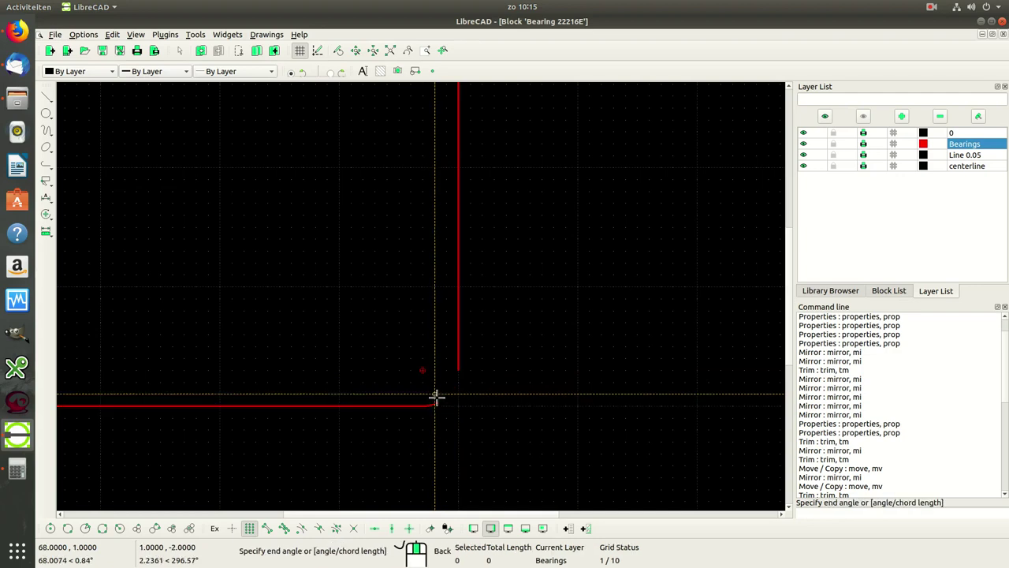
click(451, 367)
right_click(419, 395)
Step: Round another corner with a quarter-circle arc starting at 180°
scroll(419, 394, down, 3)
scroll(366, 381, down, 2)
scroll(307, 352, down, 1)
scroll(308, 349, down, 1)
scroll(353, 379, up, 1)
scroll(344, 439, up, 2)
scroll(330, 424, up, 2)
scroll(294, 401, up, 2)
scroll(293, 401, up, 1)
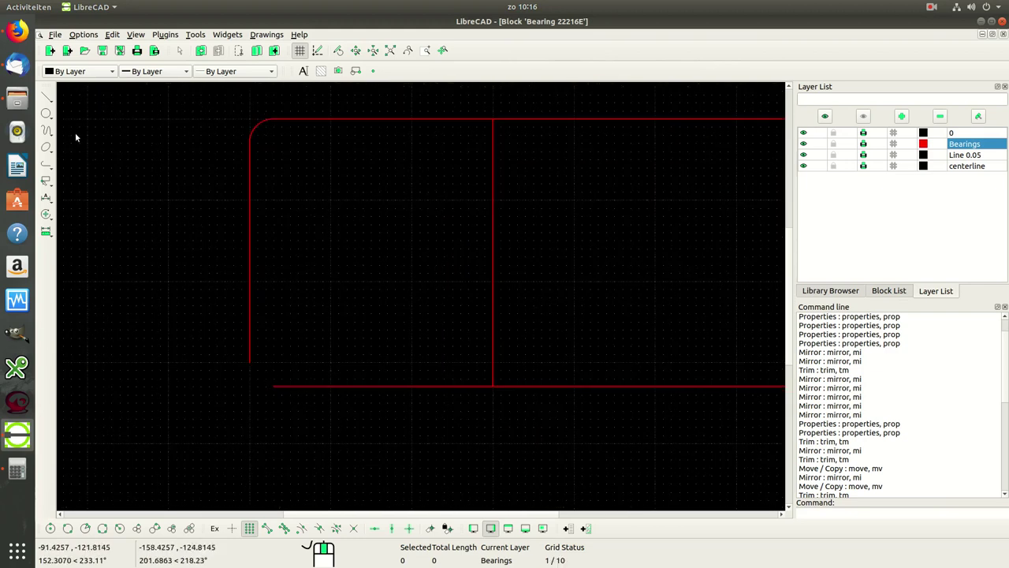
click(46, 130)
click(80, 134)
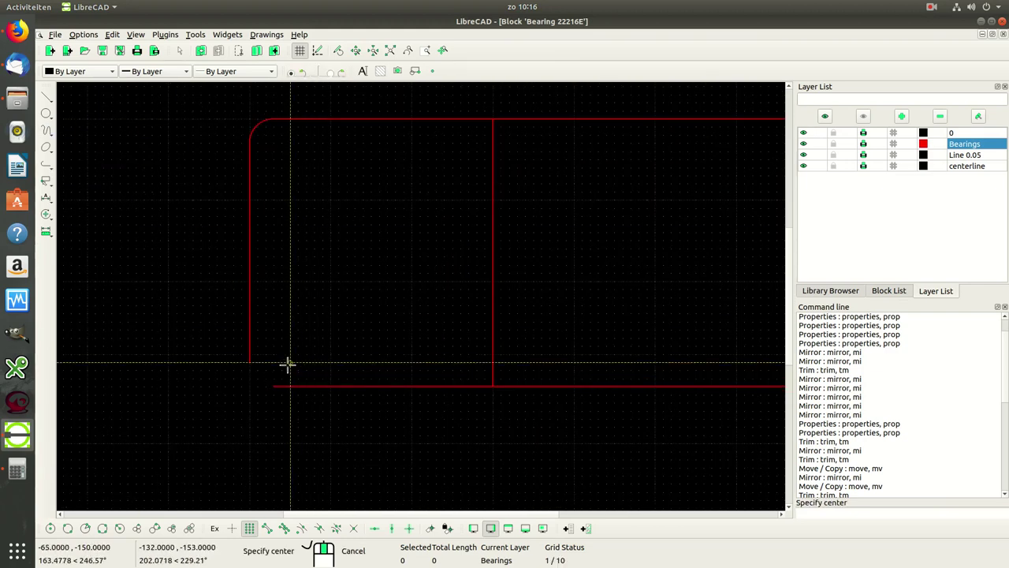
click(273, 363)
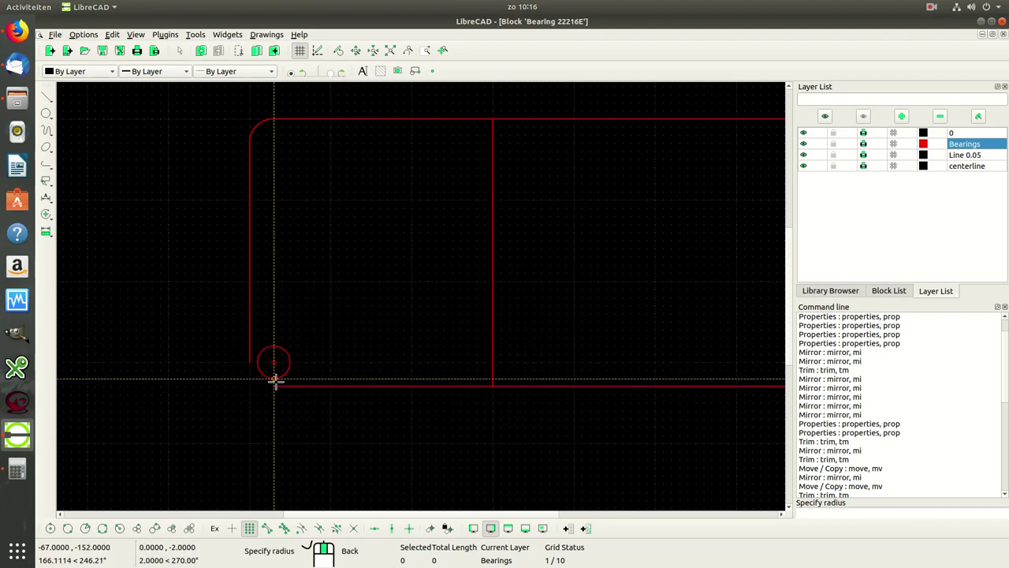
click(264, 379)
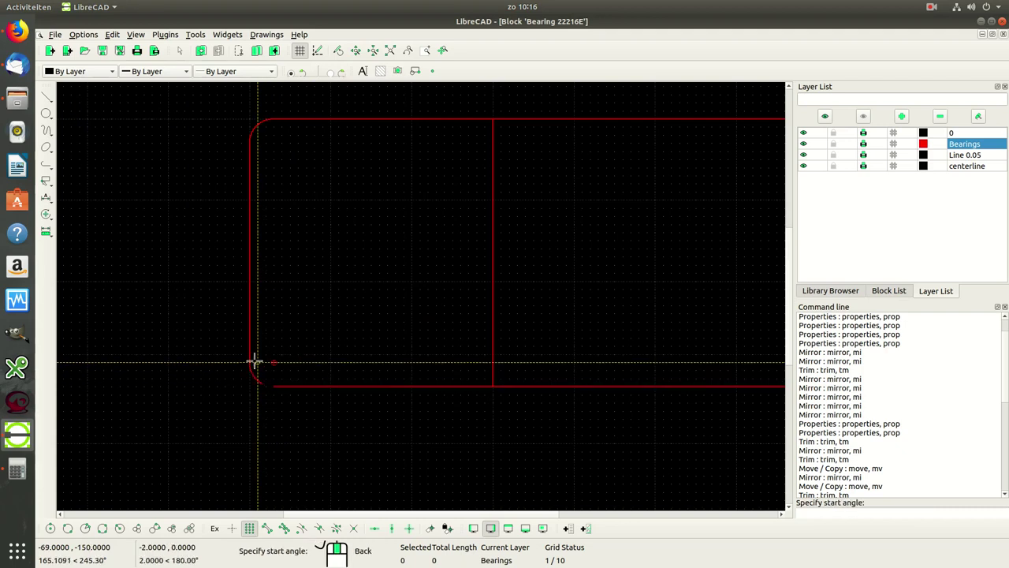
click(255, 362)
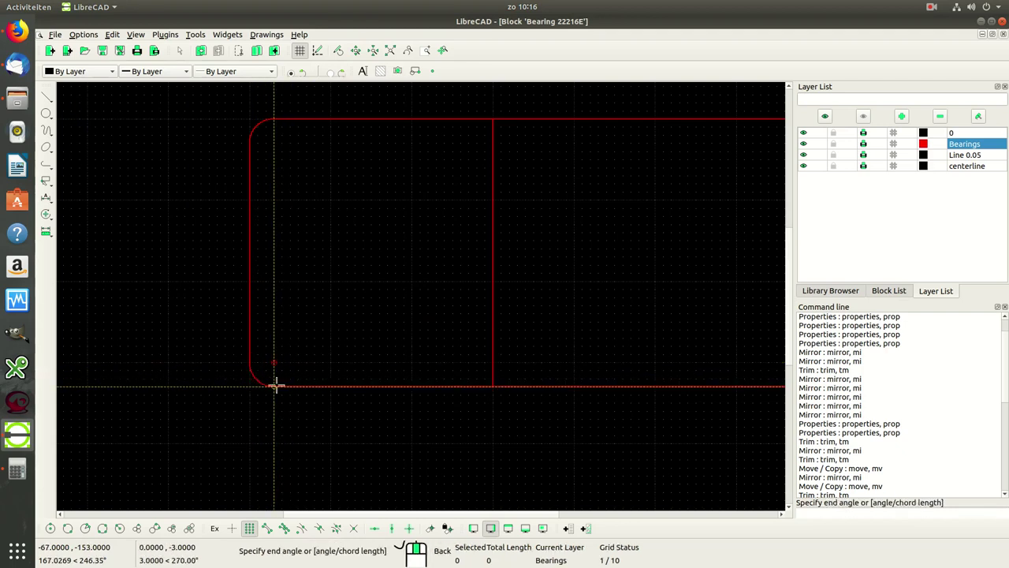
click(275, 385)
scroll(410, 419, down, 3)
scroll(593, 342, down, 3)
scroll(654, 193, down, 3)
scroll(611, 178, down, 3)
scroll(552, 158, up, 3)
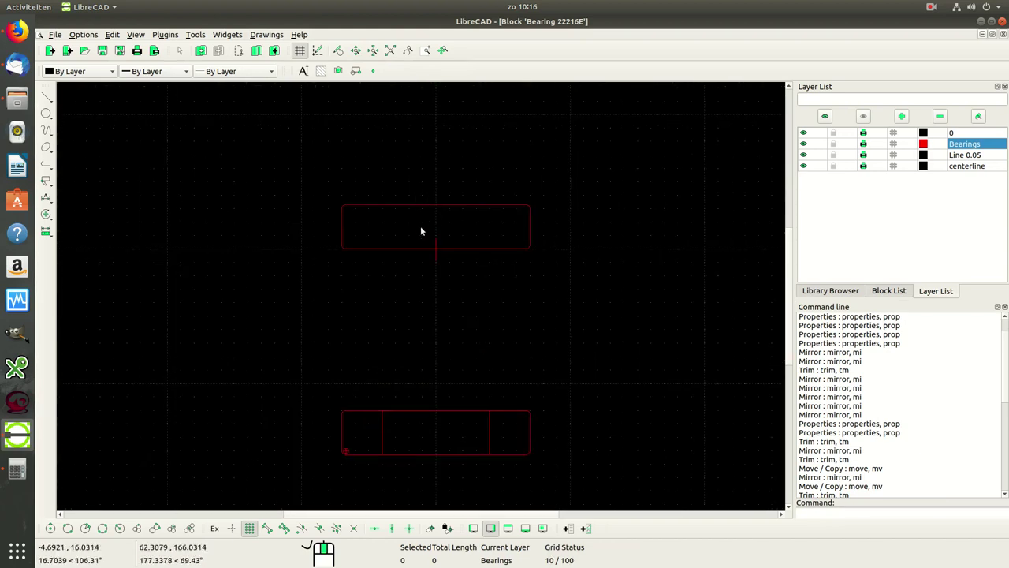
Step: Draw a trial two-point line at the upper bearing rectangle, which comes out slanted, and select it
click(46, 95)
click(75, 93)
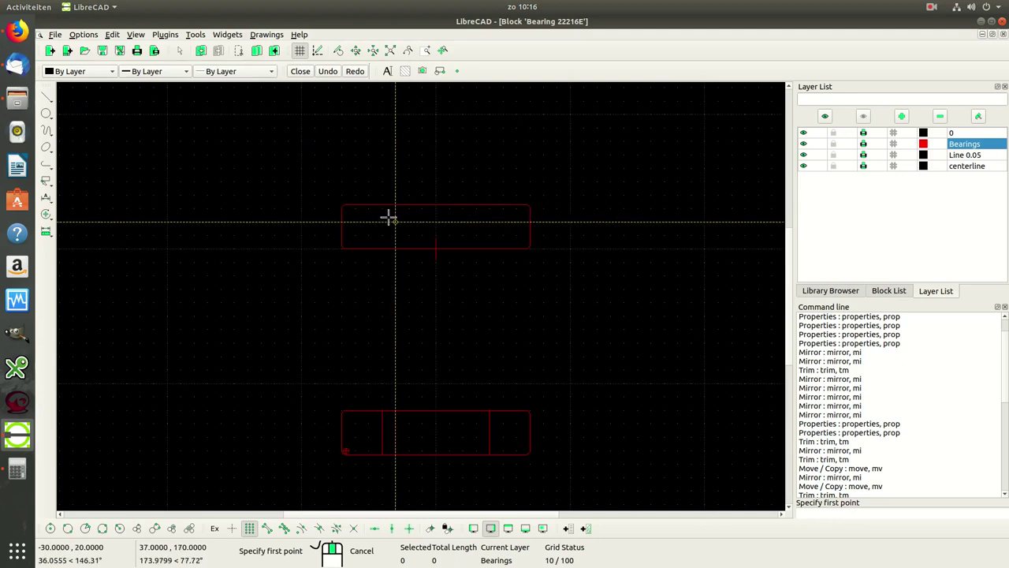
click(382, 196)
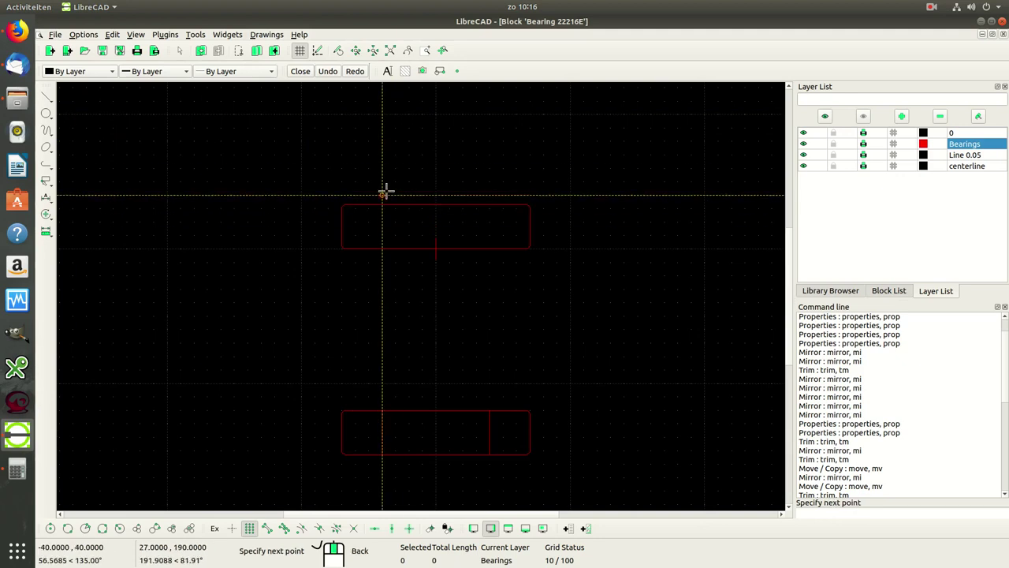
click(395, 249)
right_click(418, 269)
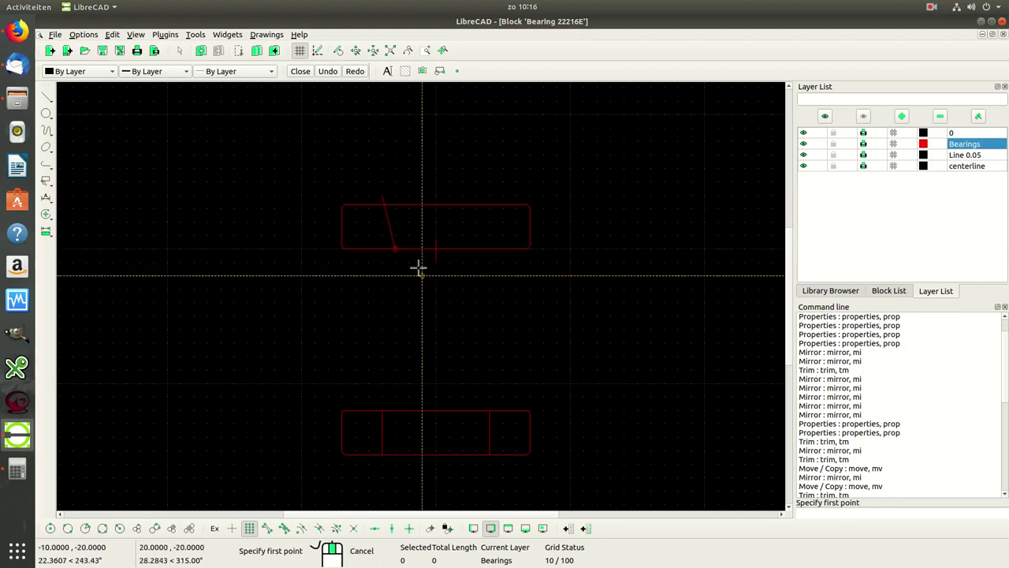
right_click(408, 243)
click(397, 241)
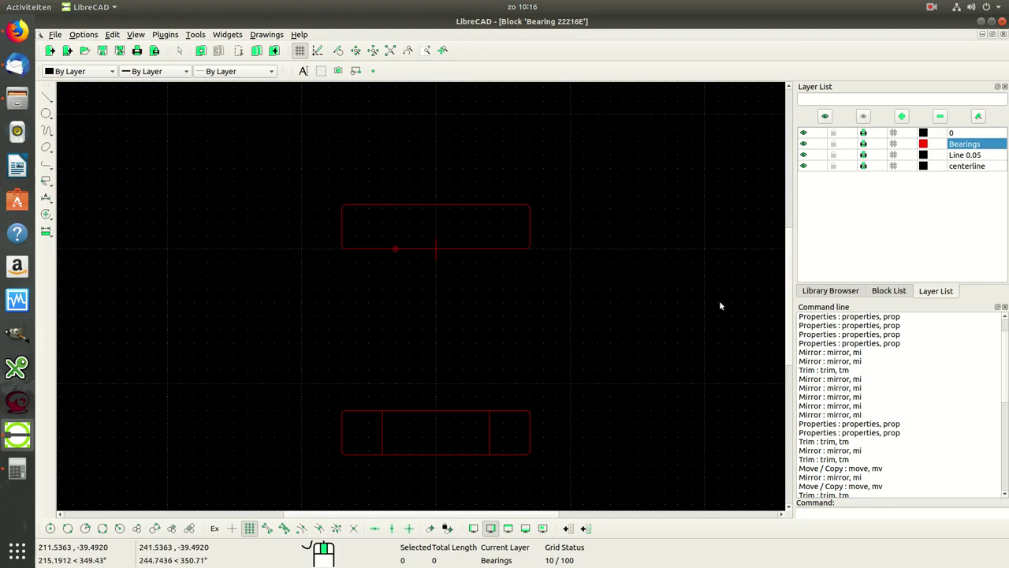
scroll(469, 250, up, 2)
scroll(401, 282, down, 2)
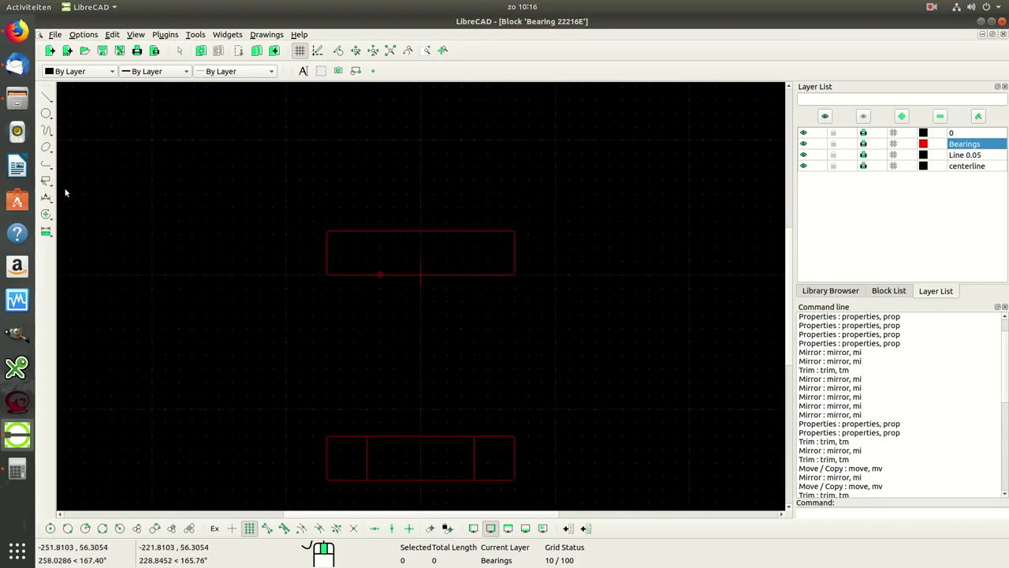
Step: Draw two vertical lines through the upper bearing rectangle, running past its top and bottom edges
click(47, 95)
click(68, 101)
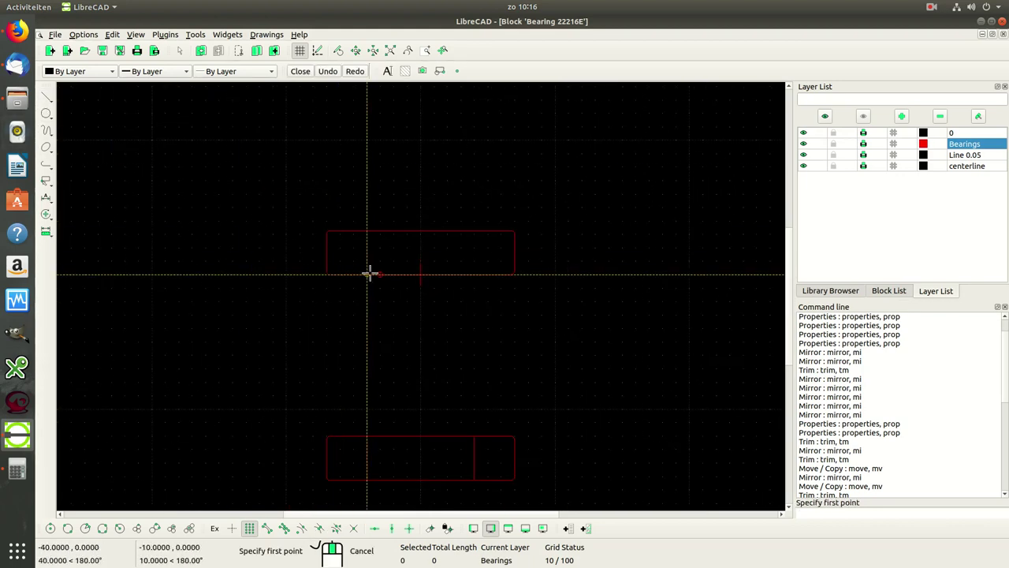
scroll(372, 275, up, 3)
scroll(381, 426, up, 3)
scroll(331, 473, up, 2)
scroll(371, 442, up, 1)
scroll(394, 347, down, 4)
scroll(410, 197, down, 5)
ctrl+scroll(425, 122, up, 2)
scroll(422, 146, up, 1)
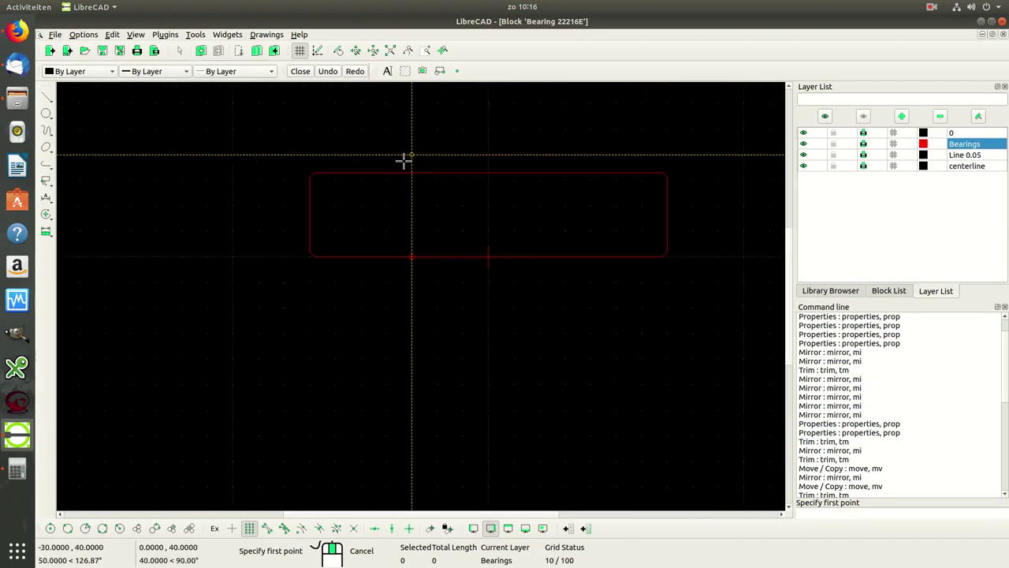
scroll(421, 170, up, 1)
scroll(428, 174, down, 1)
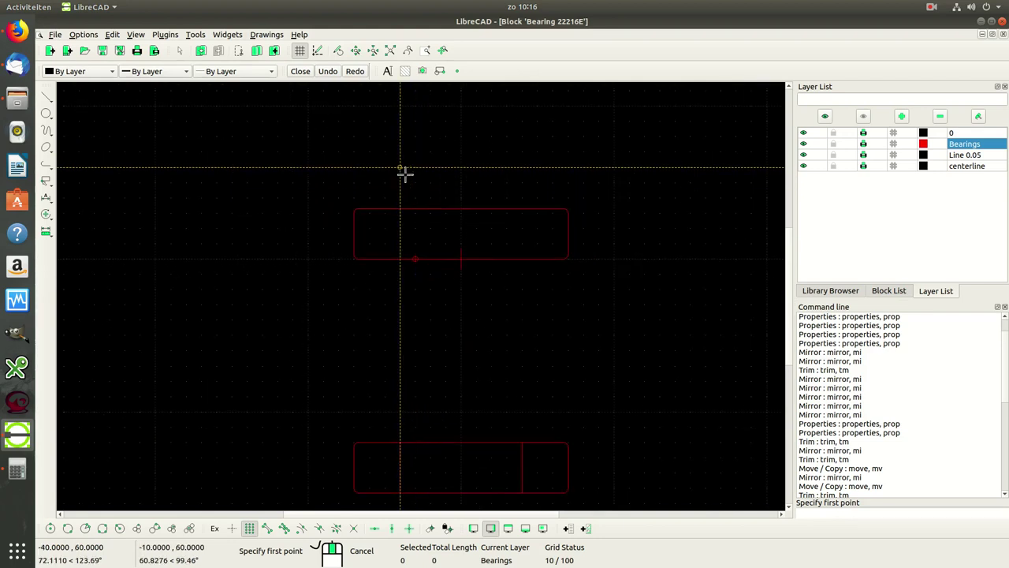
click(401, 182)
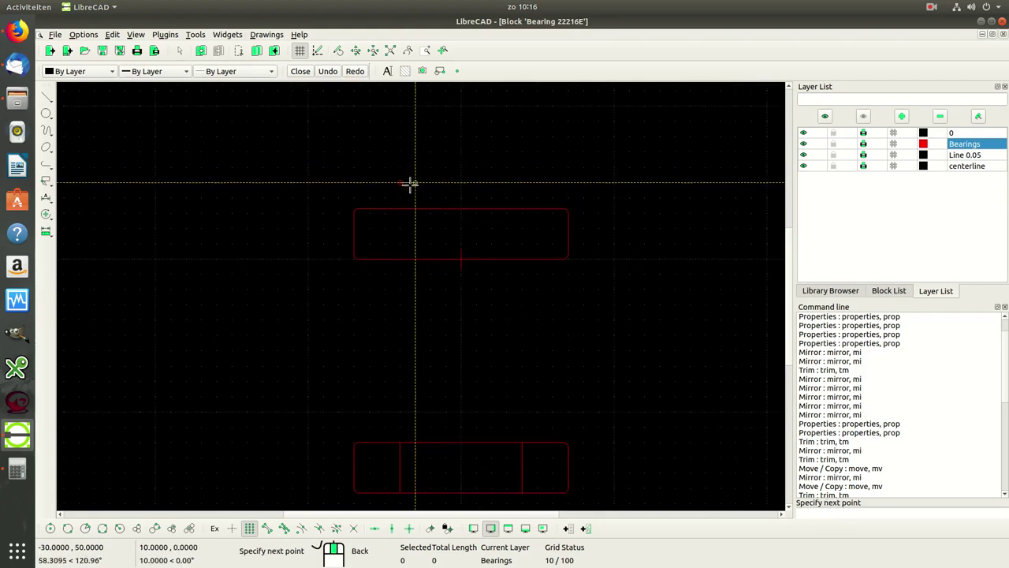
click(400, 272)
right_click(400, 272)
click(521, 197)
click(521, 273)
right_click(522, 269)
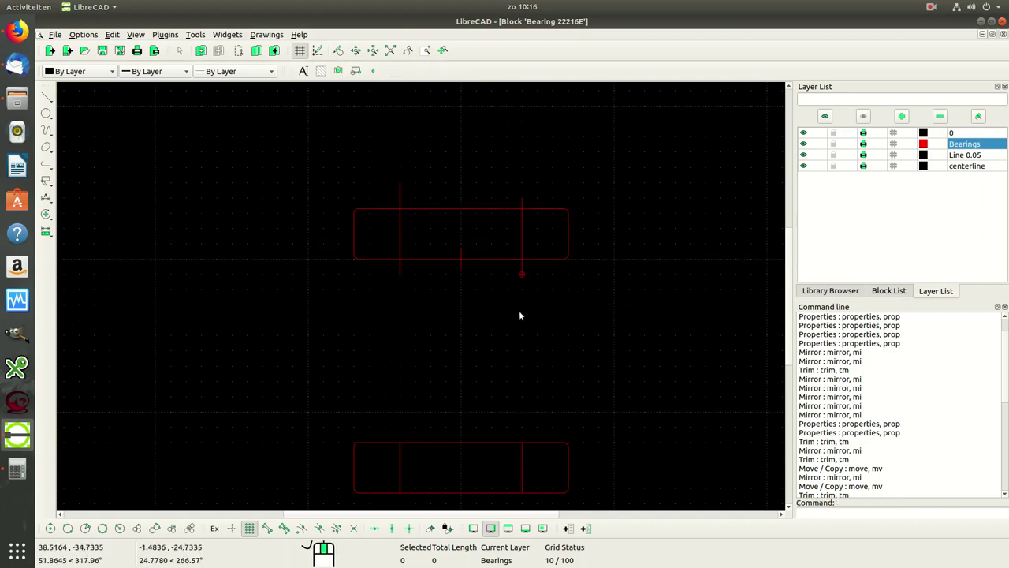
click(197, 35)
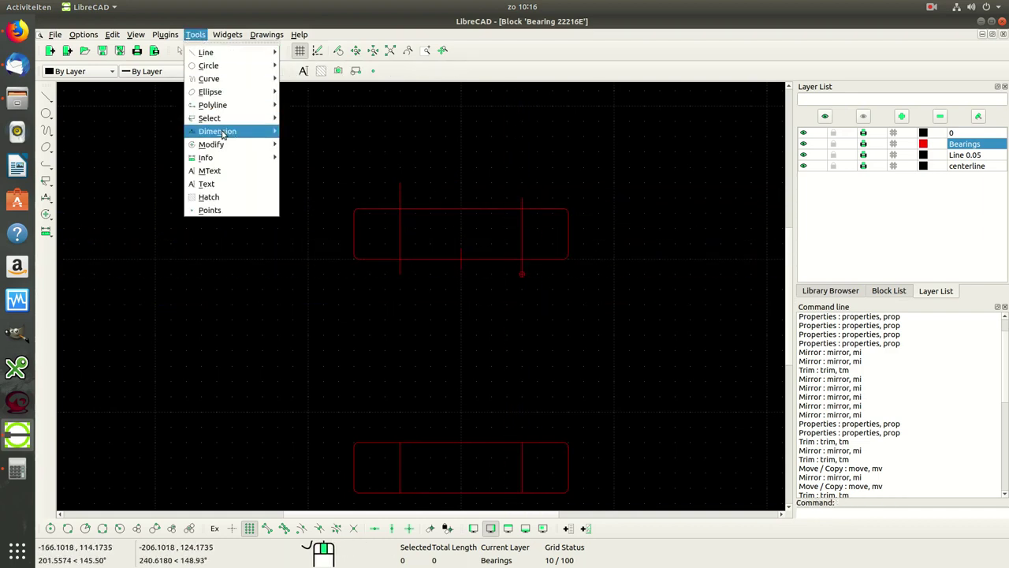
Step: Trim the vertical line stubs back to the upper bearing rectangle's top and bottom edges
mouse_move(211, 144)
click(302, 255)
scroll(473, 218, up, 3)
scroll(507, 230, up, 1)
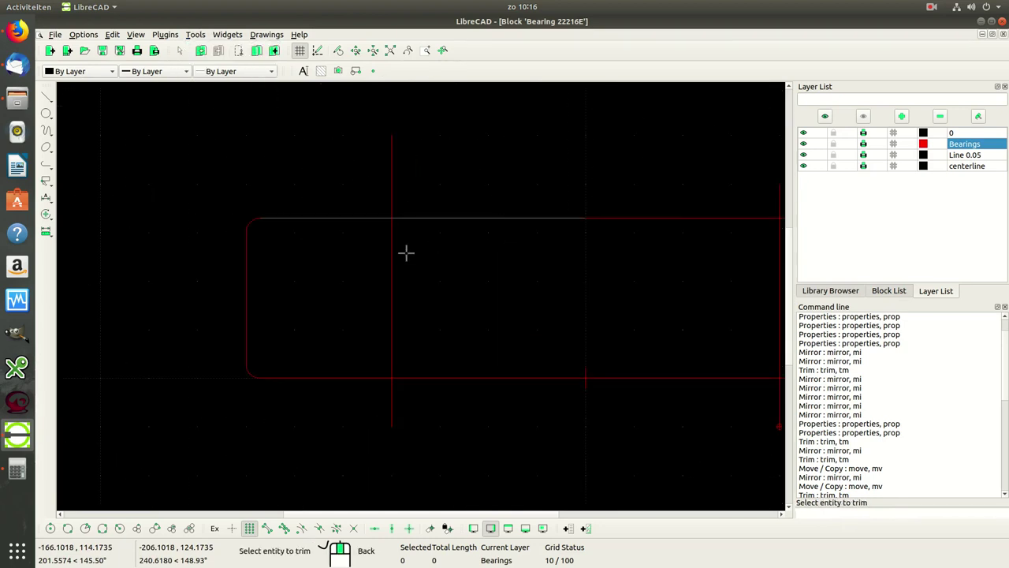
scroll(442, 268, down, 3)
scroll(532, 286, up, 2)
right_click(598, 256)
click(572, 244)
click(629, 290)
click(560, 367)
click(621, 347)
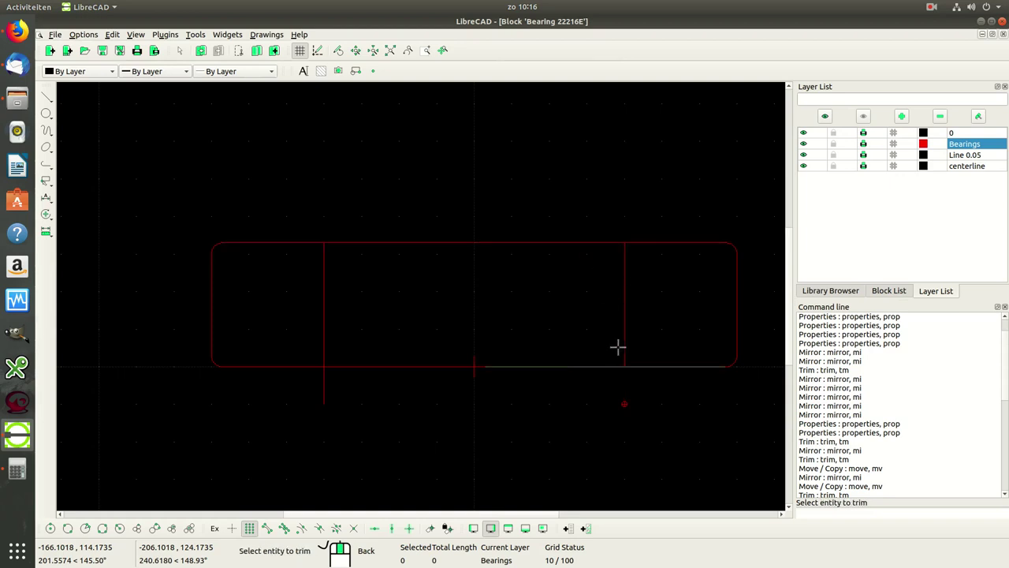
right_click(314, 334)
right_click(410, 395)
scroll(511, 389, down, 5)
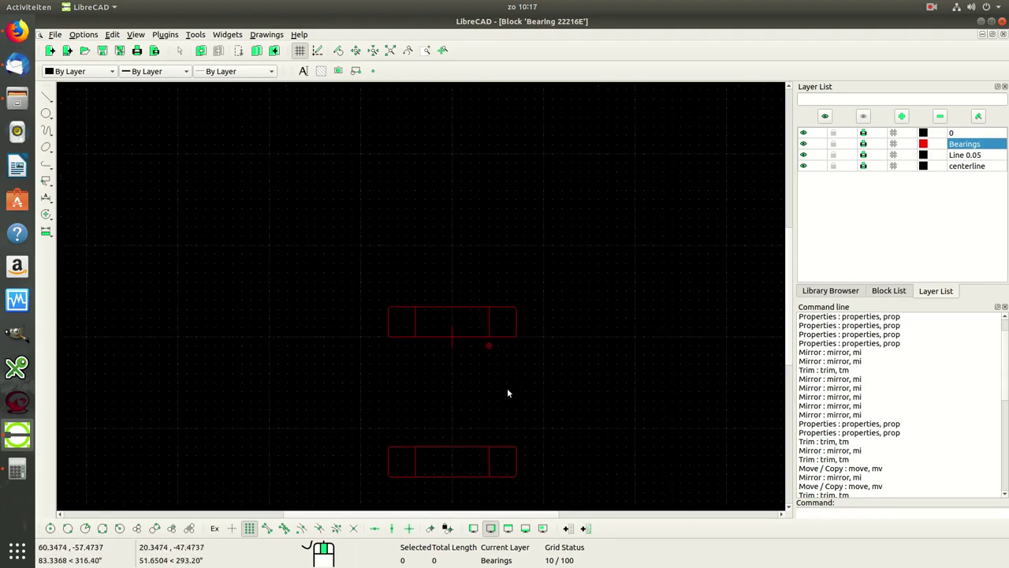
scroll(510, 386, down, 2)
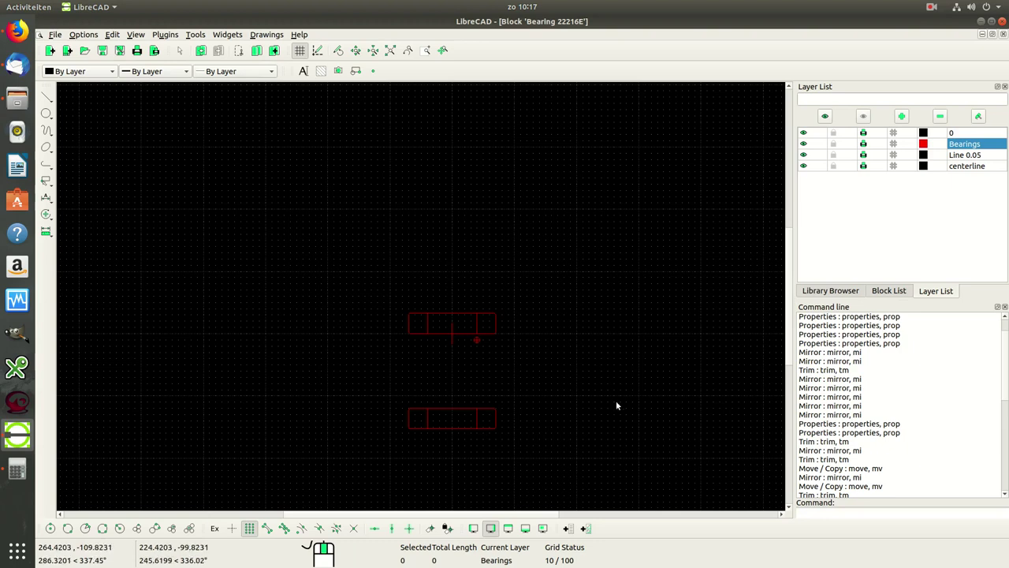
Step: Close the block editor and delete the small stray red mark in the gearbox drawing
click(1004, 34)
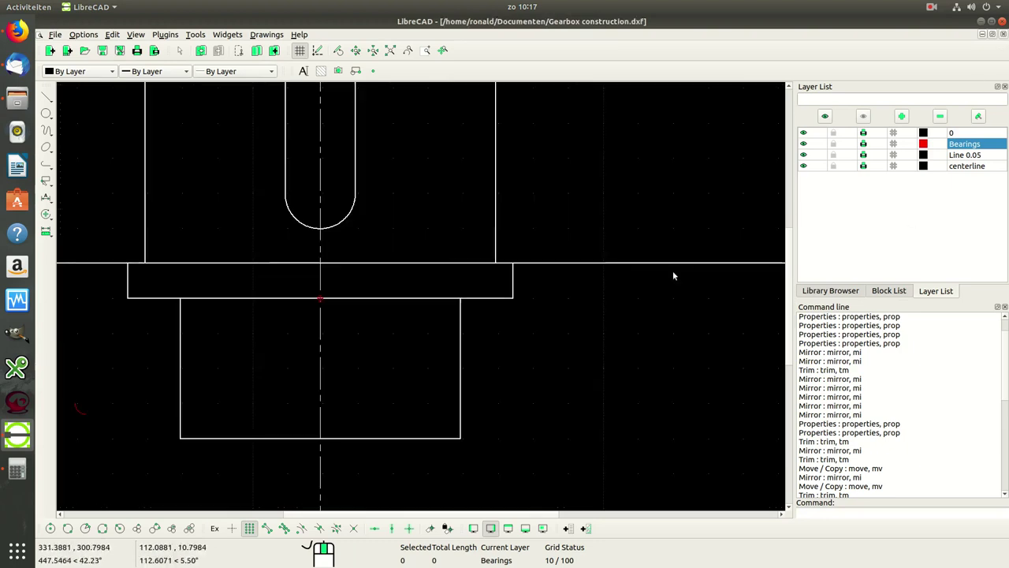
scroll(546, 280, down, 5)
scroll(588, 288, up, 2)
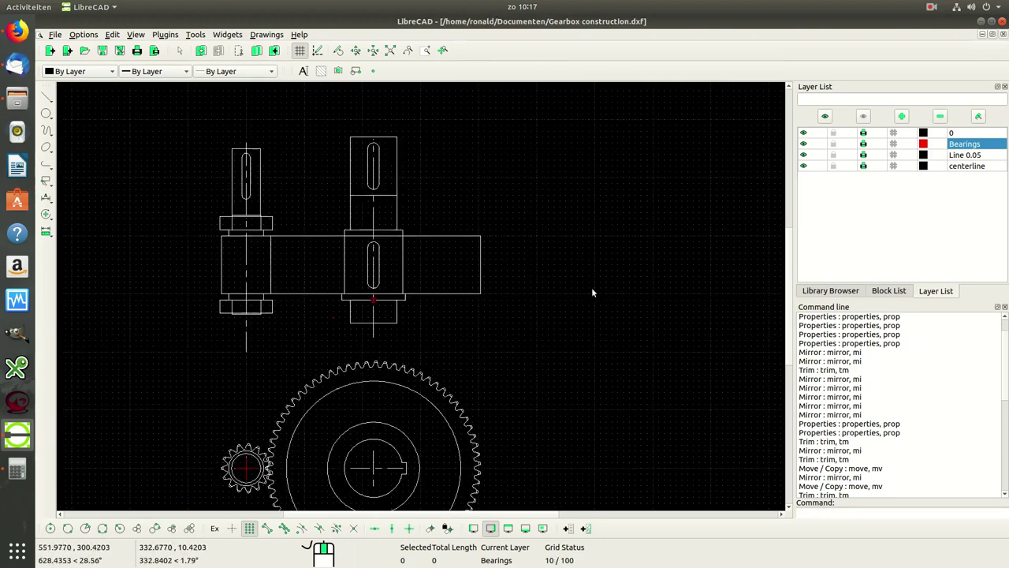
click(334, 321)
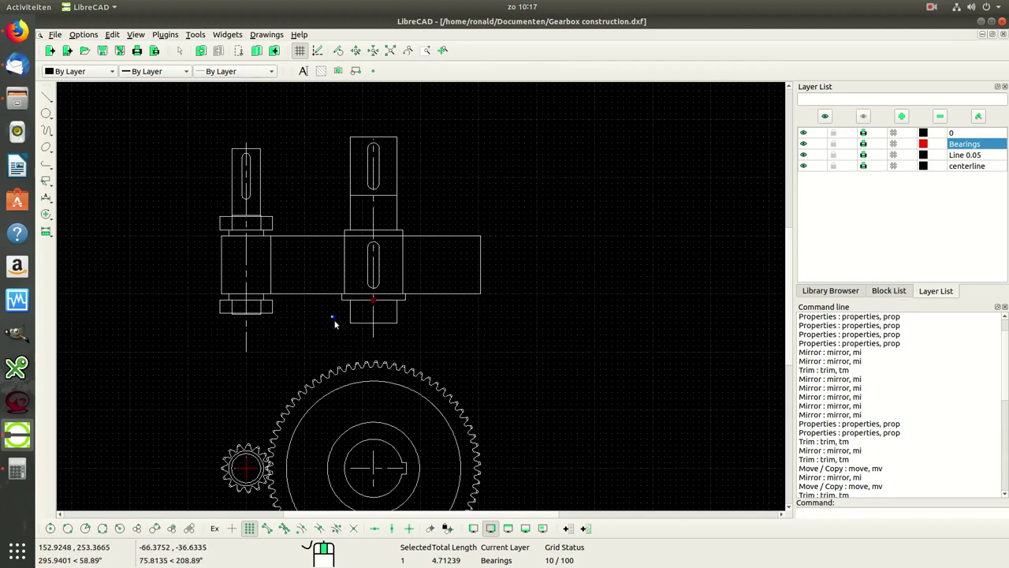
key(Delete)
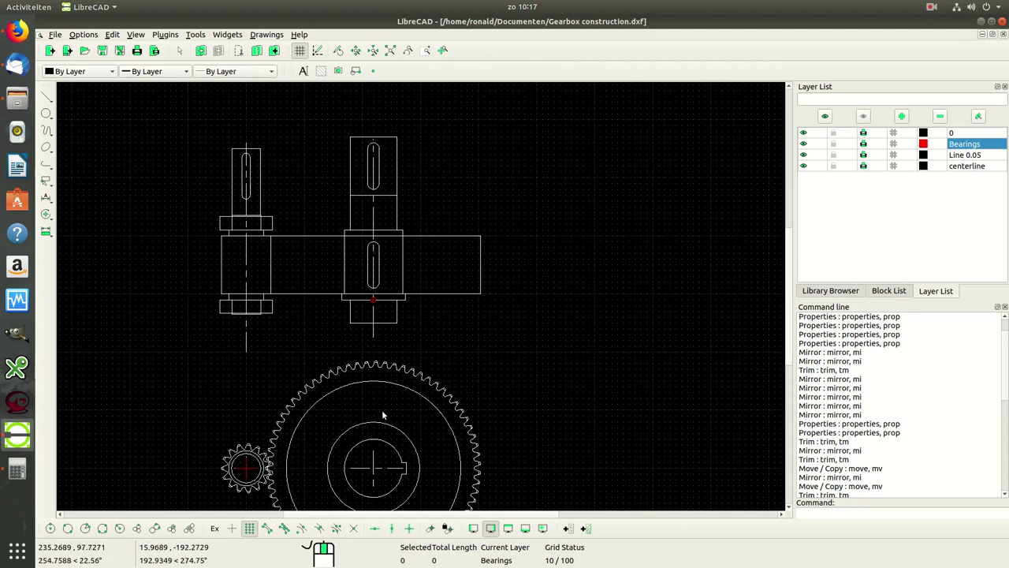
scroll(382, 409, up, 2)
scroll(406, 361, up, 2)
scroll(405, 334, down, 4)
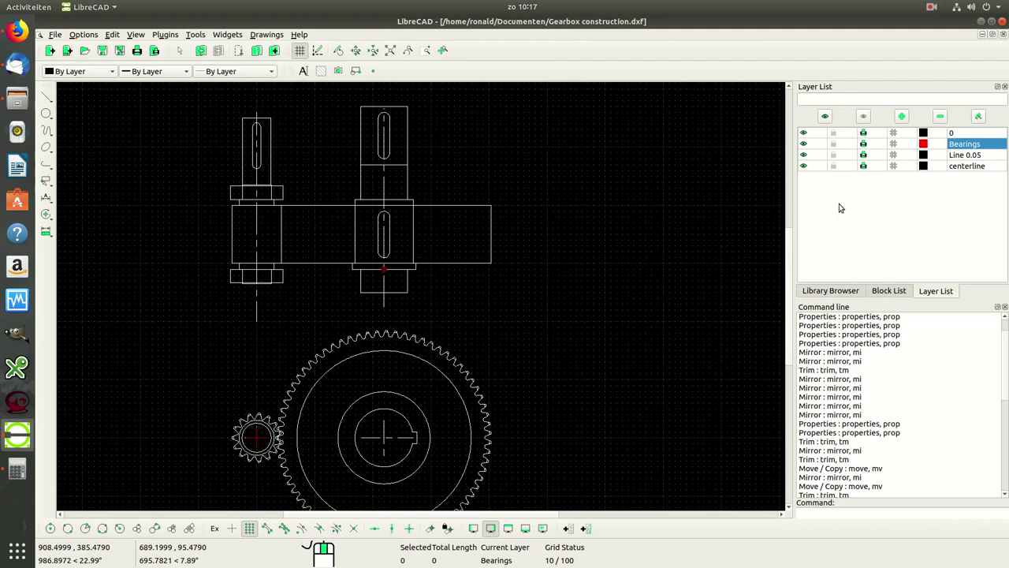
Step: Save the Gearbox construction drawing
click(54, 34)
click(72, 90)
scroll(475, 347, down, 2)
scroll(473, 347, up, 2)
scroll(383, 240, up, 2)
scroll(491, 251, up, 2)
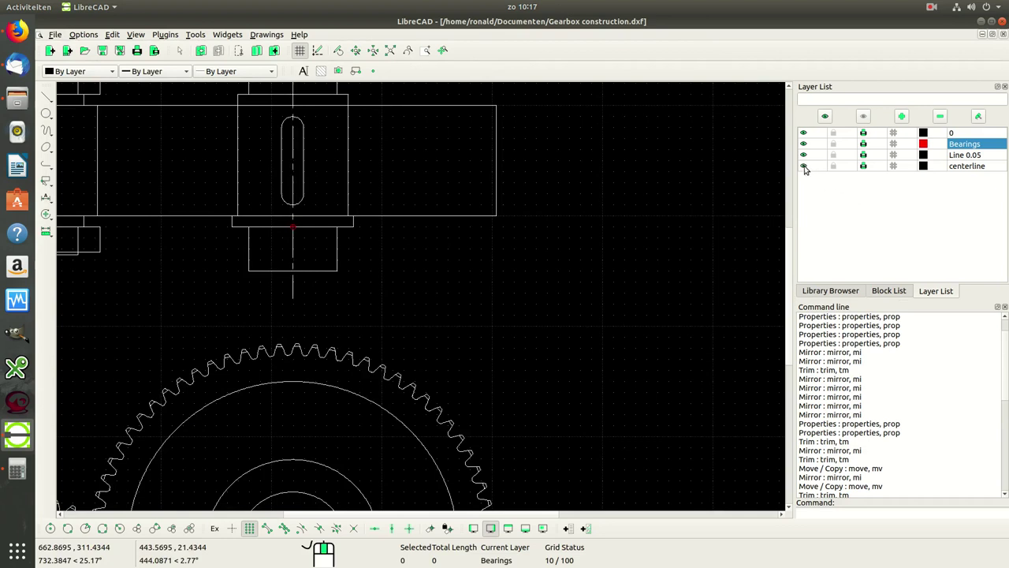
Step: Toggle the Line 0.05 layer and one other layer off and on, then close the drawing
click(804, 156)
click(804, 155)
click(803, 144)
click(803, 143)
scroll(421, 270, down, 3)
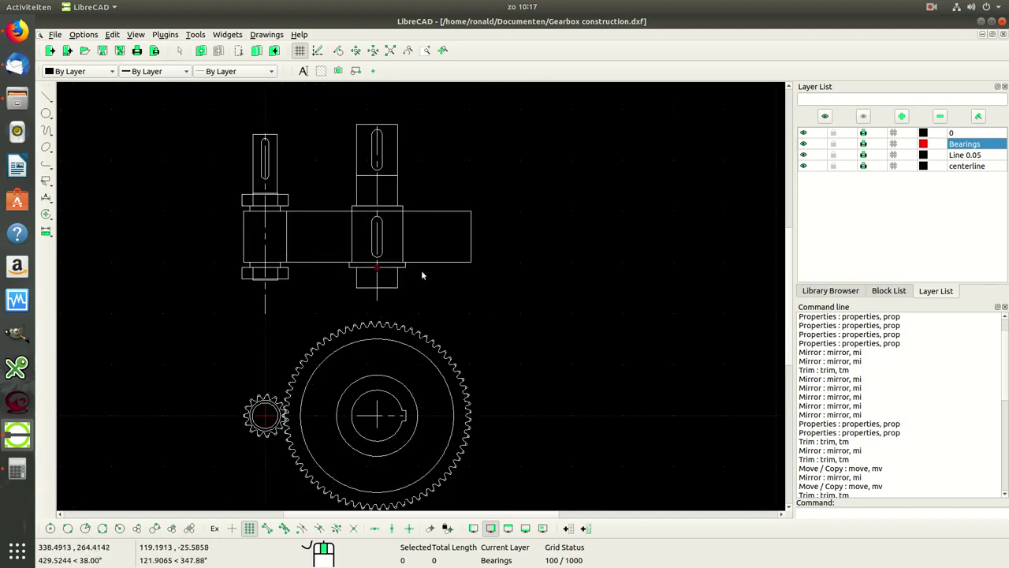
scroll(384, 281, up, 1)
scroll(383, 281, down, 2)
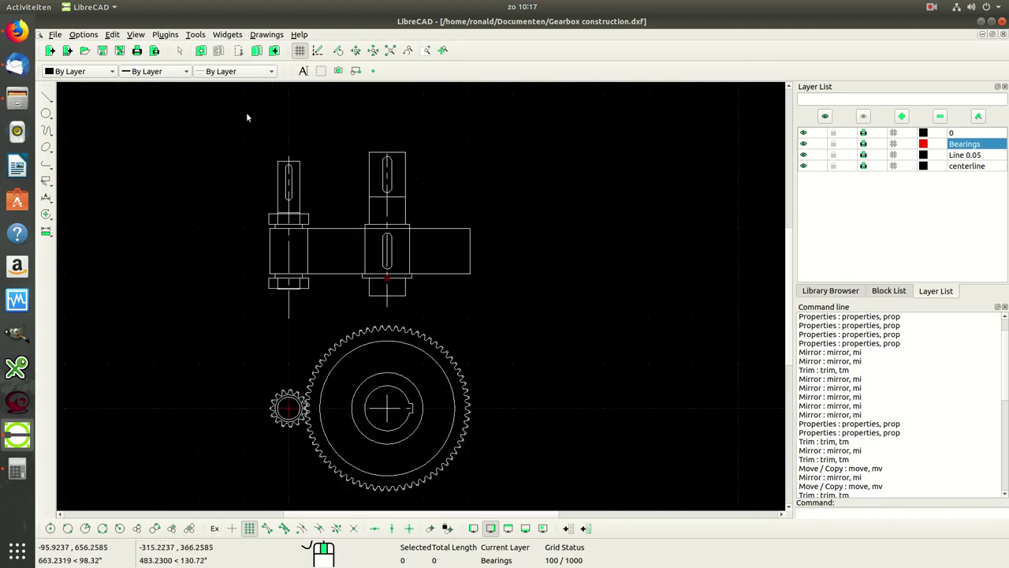
click(1003, 34)
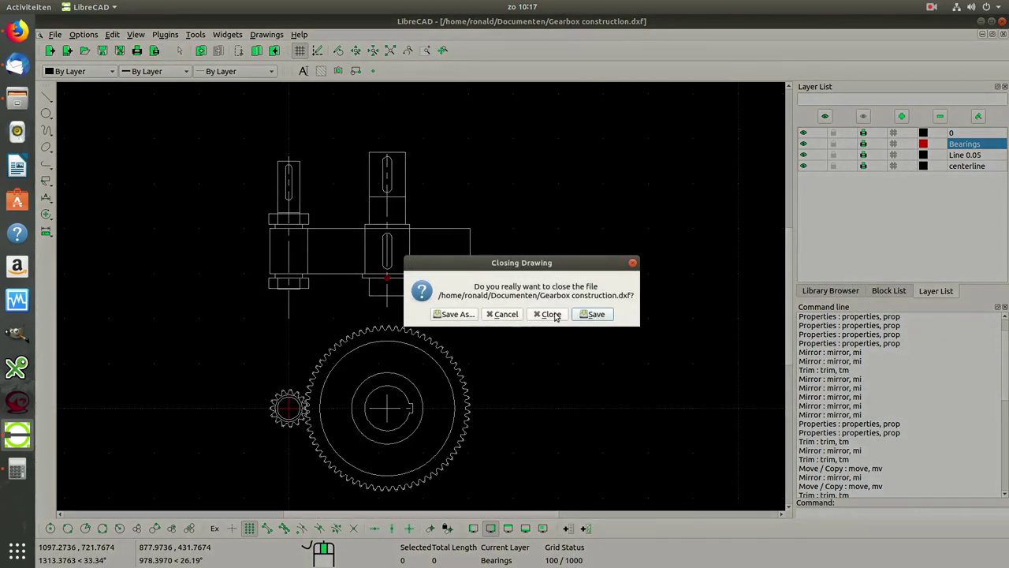
Step: Confirm closing, quit LibreCAD, and reopen Gearbox construction.dxf from the file browser
click(596, 314)
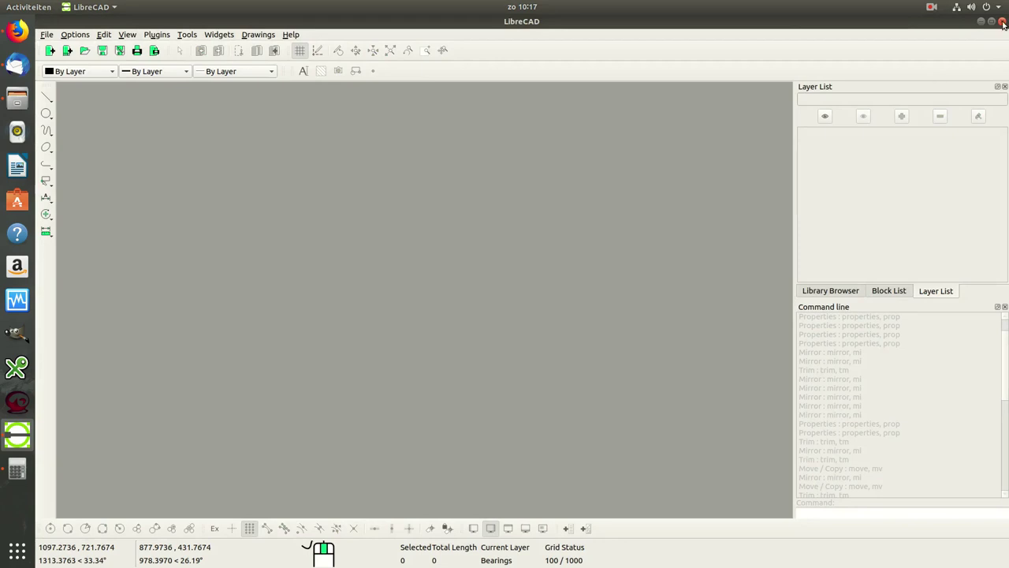
click(1002, 22)
double_click(461, 159)
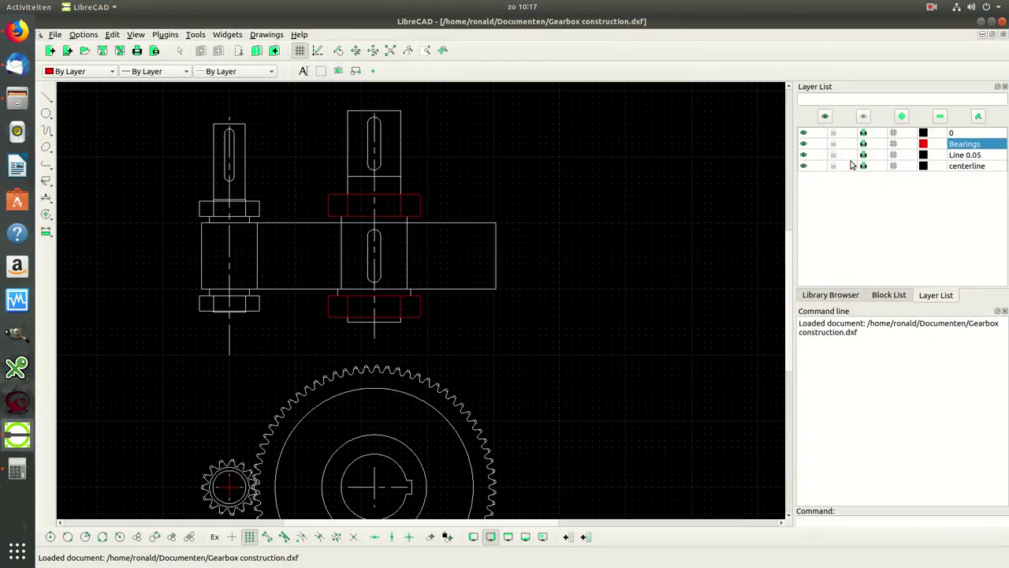
Step: Toggle the Bearings layer off and on and zoom in on the left shaft's bearing
click(803, 143)
click(803, 144)
scroll(505, 298, down, 2)
scroll(548, 316, up, 1)
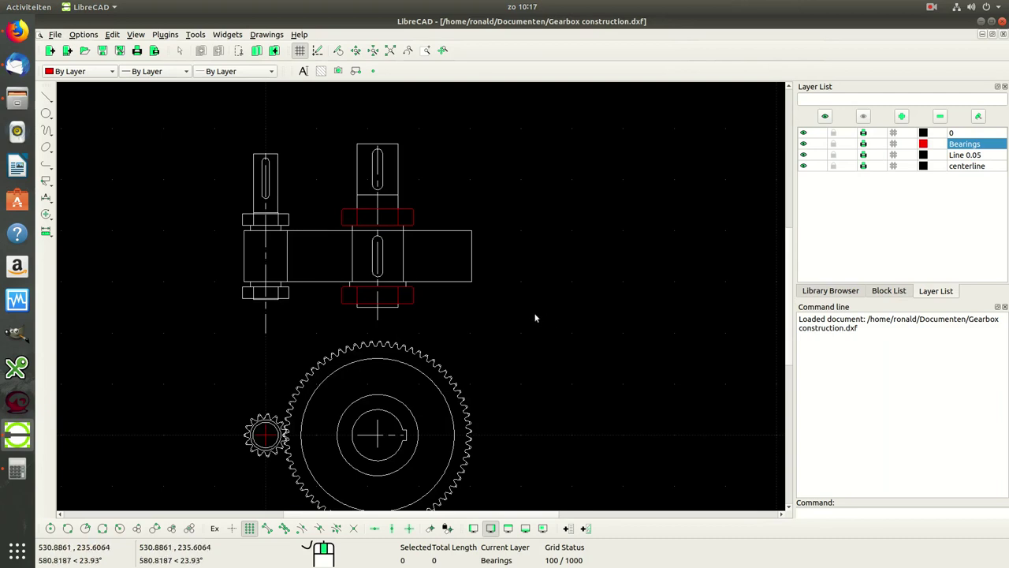
scroll(416, 244, up, 2)
scroll(371, 252, up, 1)
scroll(386, 279, down, 3)
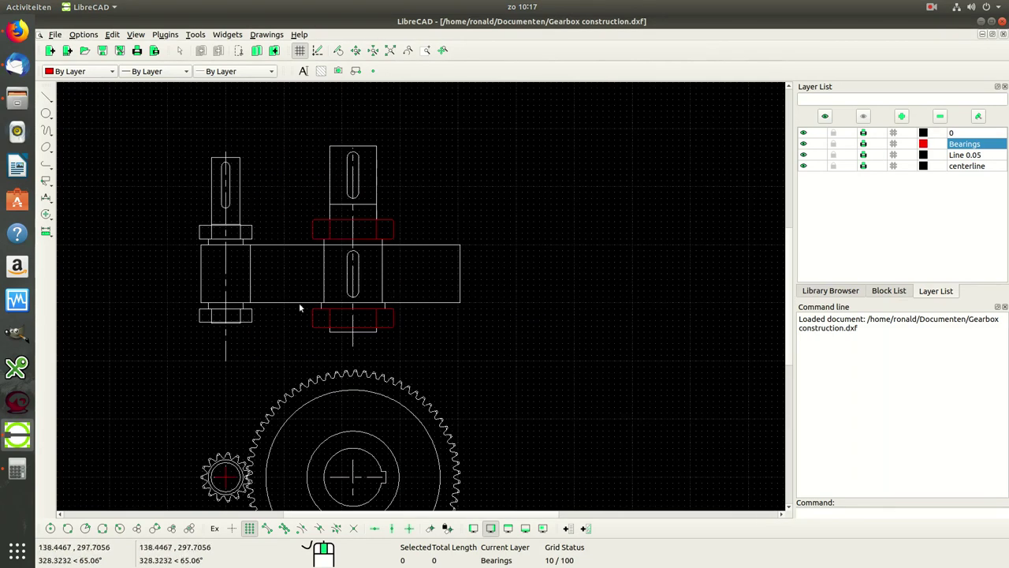
scroll(271, 297, up, 1)
scroll(285, 305, up, 2)
scroll(284, 301, down, 2)
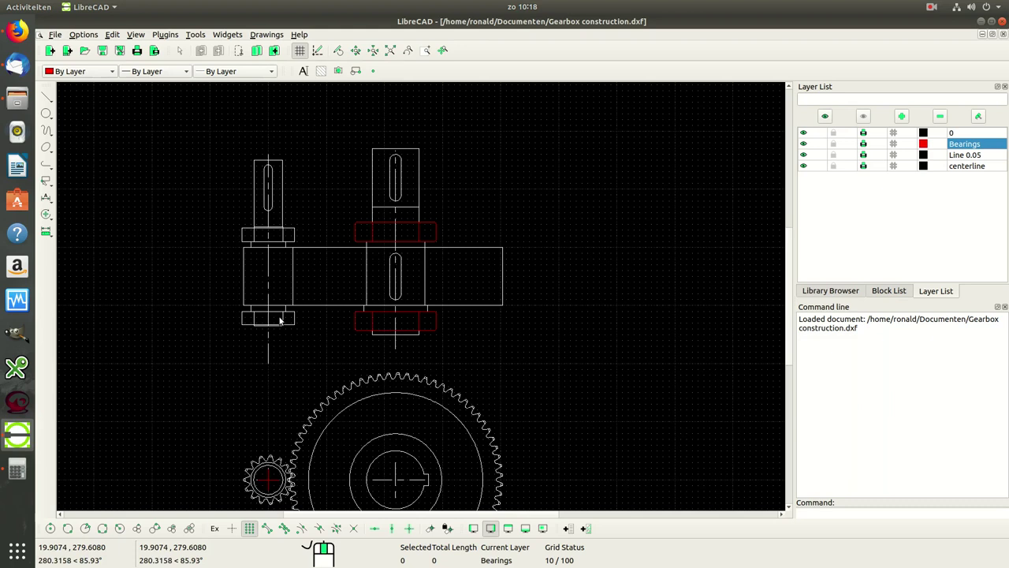
scroll(280, 320, up, 2)
scroll(297, 324, up, 3)
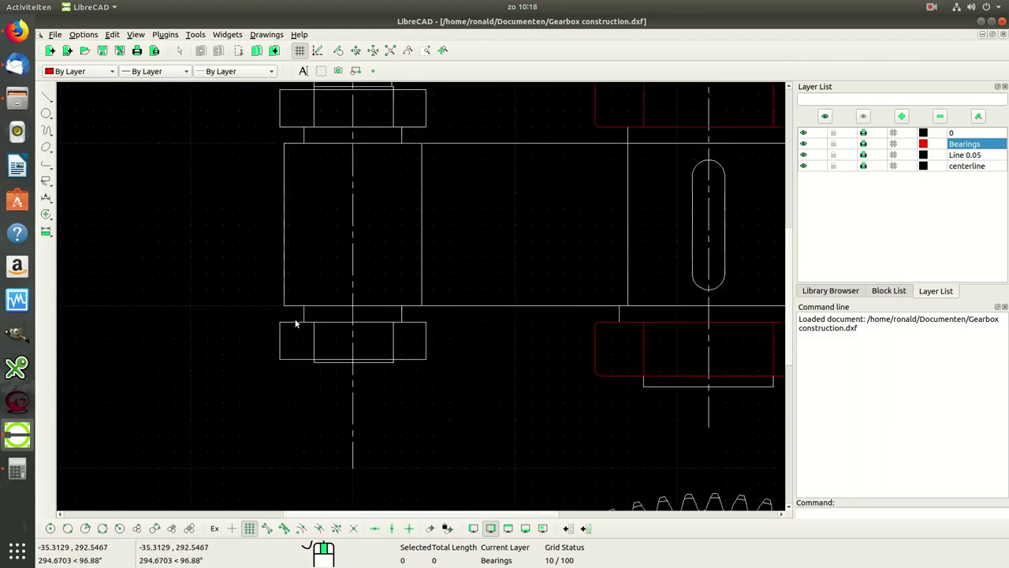
Step: Select the left shaft's bearing assembly and switch the side panel to the Block List
click(281, 341)
click(285, 328)
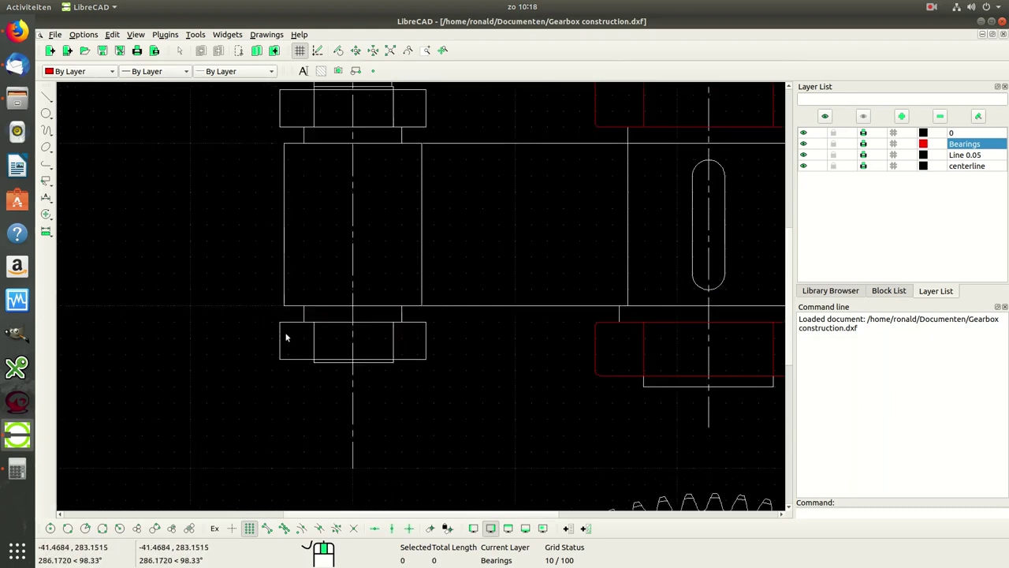
click(282, 343)
click(281, 344)
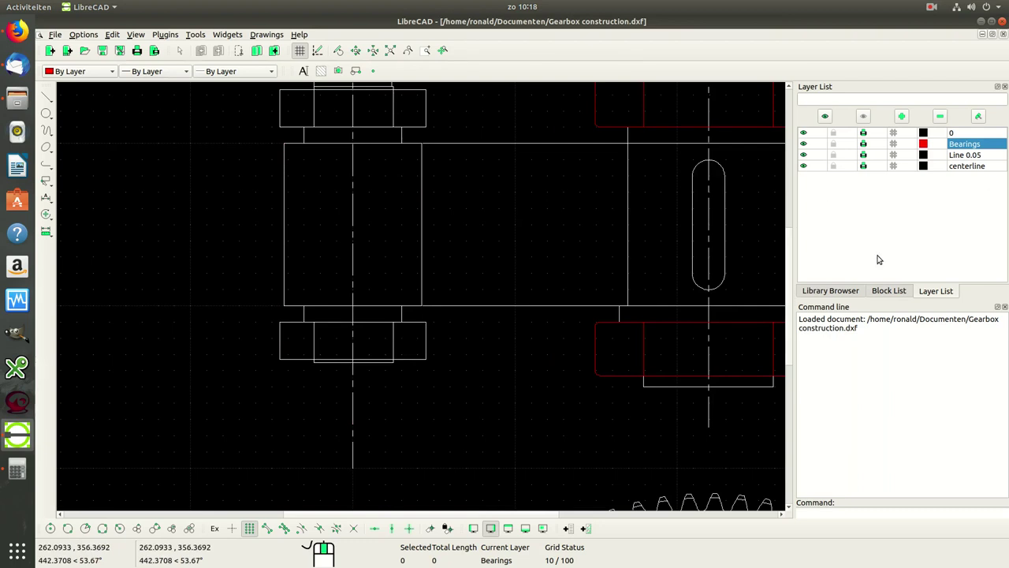
click(894, 290)
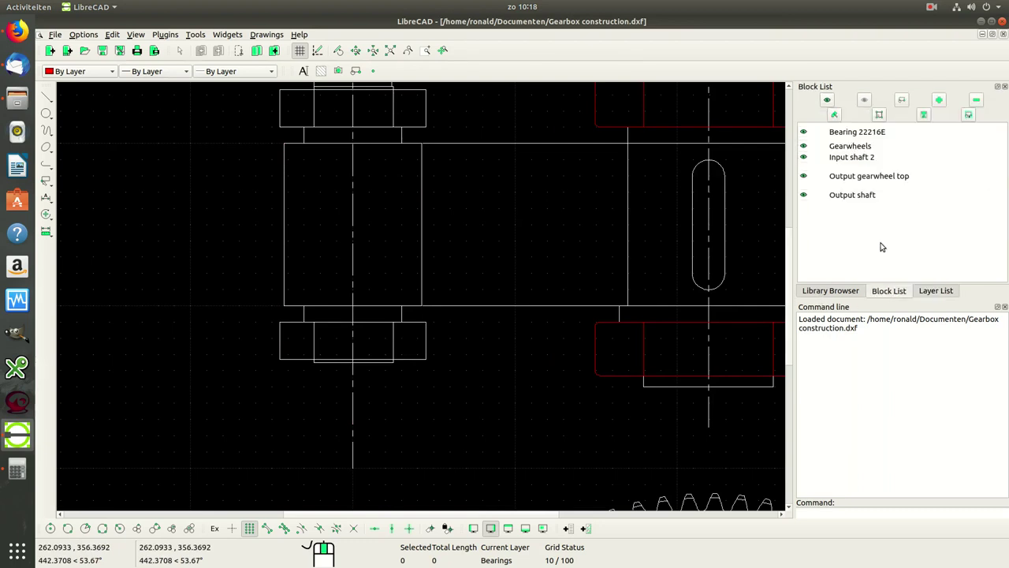
Step: Click through the Output shaft, Input shaft 2, Bearing 22216E and Gearwheels blocks, ending on Output gearwheel top
click(861, 193)
click(860, 156)
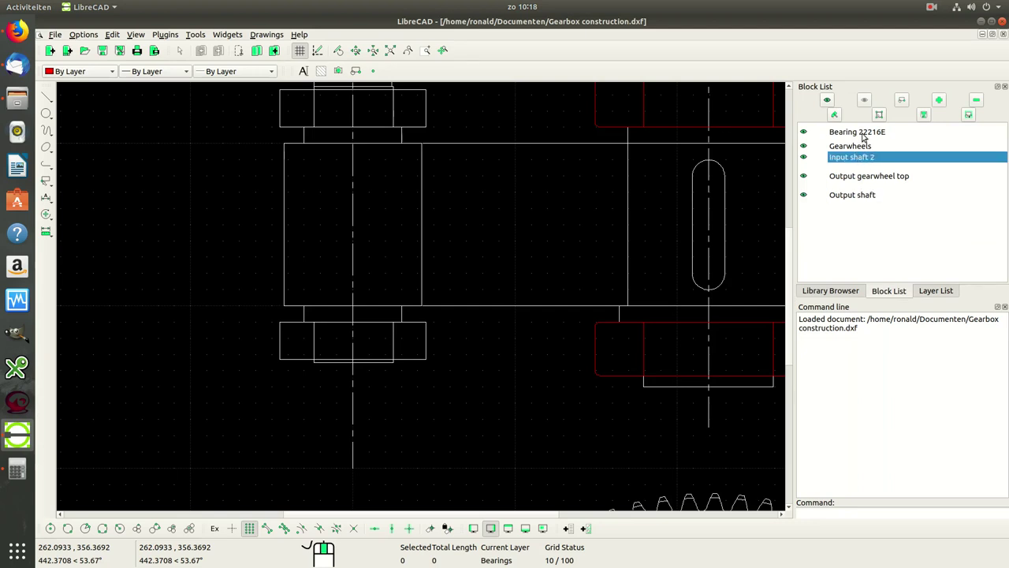
click(863, 137)
click(862, 147)
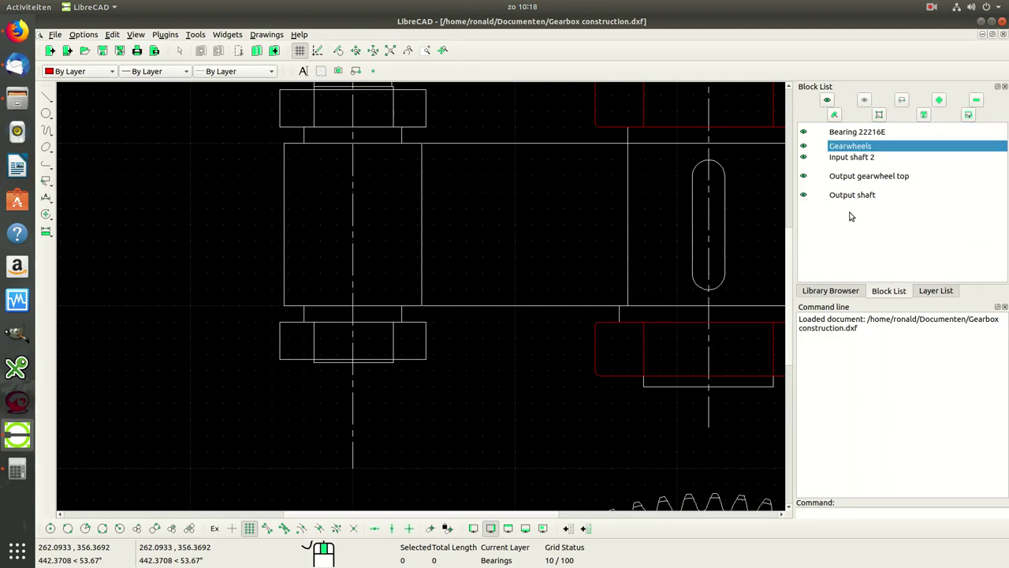
click(936, 291)
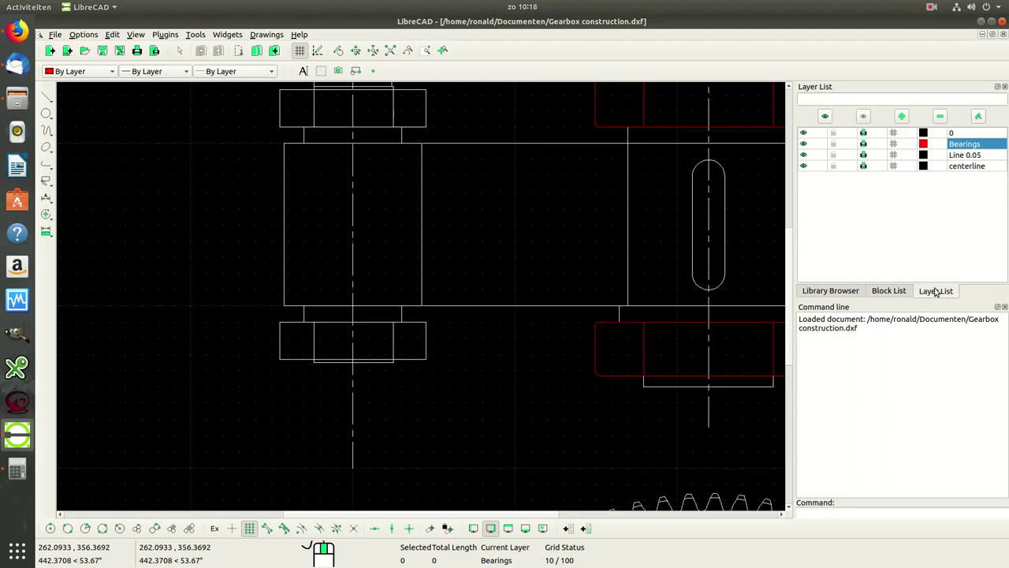
click(889, 291)
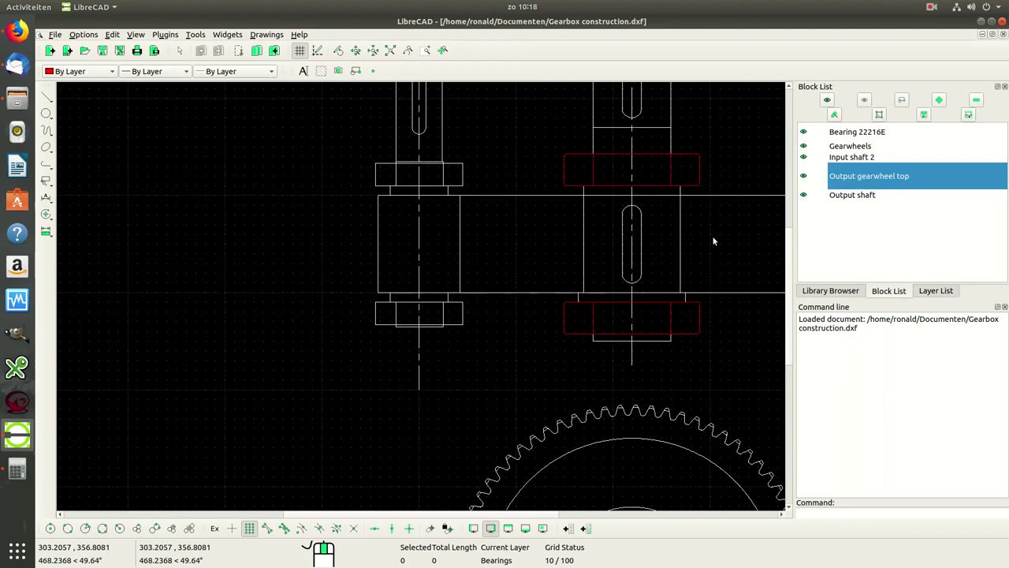
Step: Zoom the view over to the left shaft and open the Tools menu
scroll(717, 238, down, 1)
scroll(717, 238, down, 1)
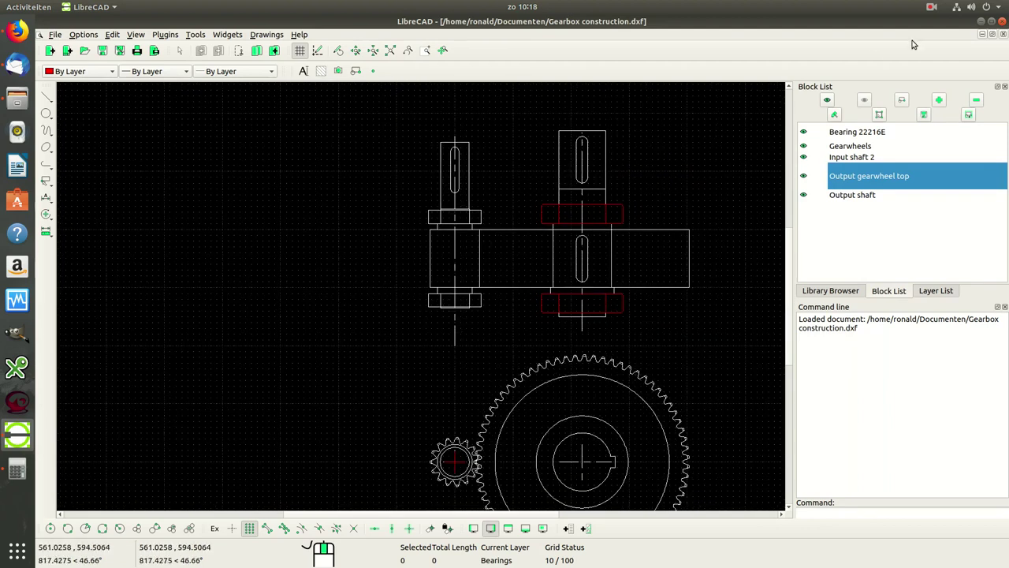
scroll(710, 250, down, 1)
scroll(702, 254, down, 1)
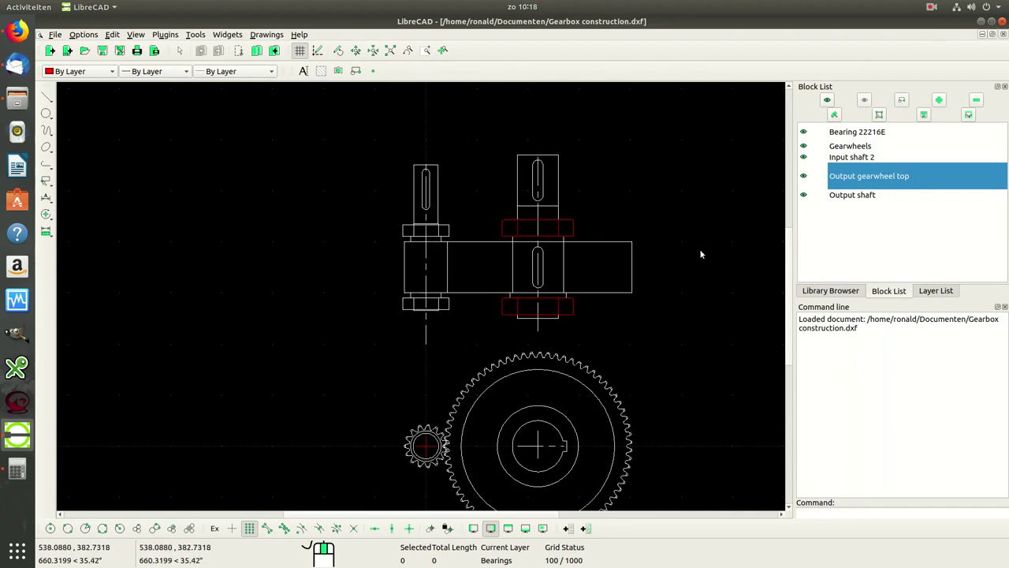
scroll(701, 254, down, 1)
scroll(700, 254, down, 1)
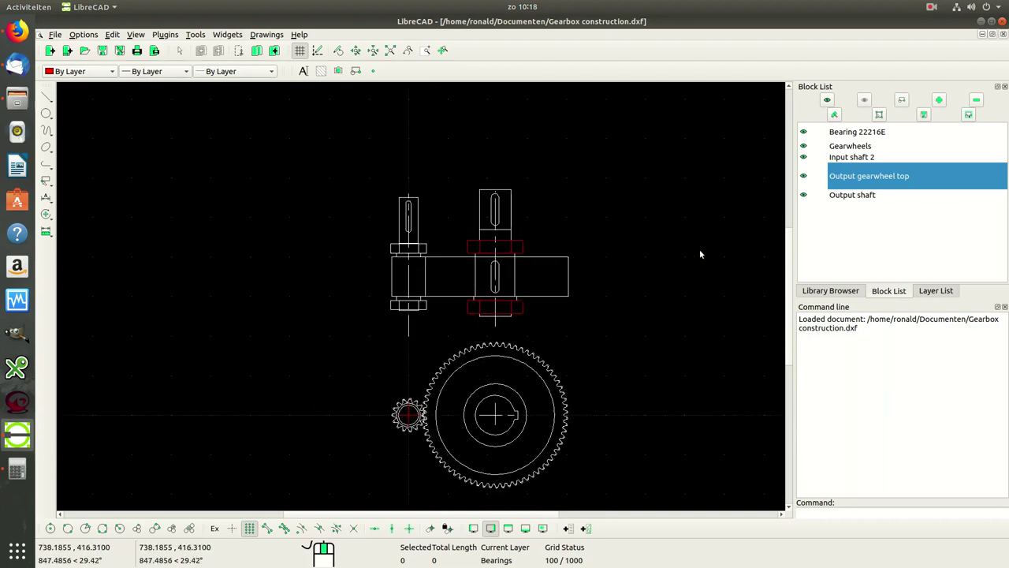
scroll(521, 276, up, 1)
scroll(385, 324, up, 1)
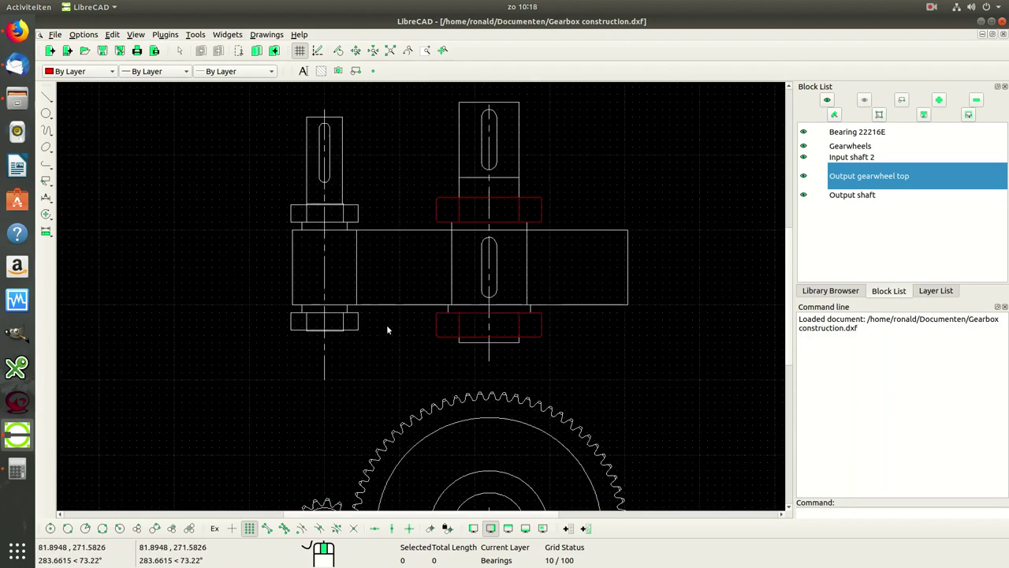
scroll(334, 362, up, 2)
scroll(331, 331, up, 3)
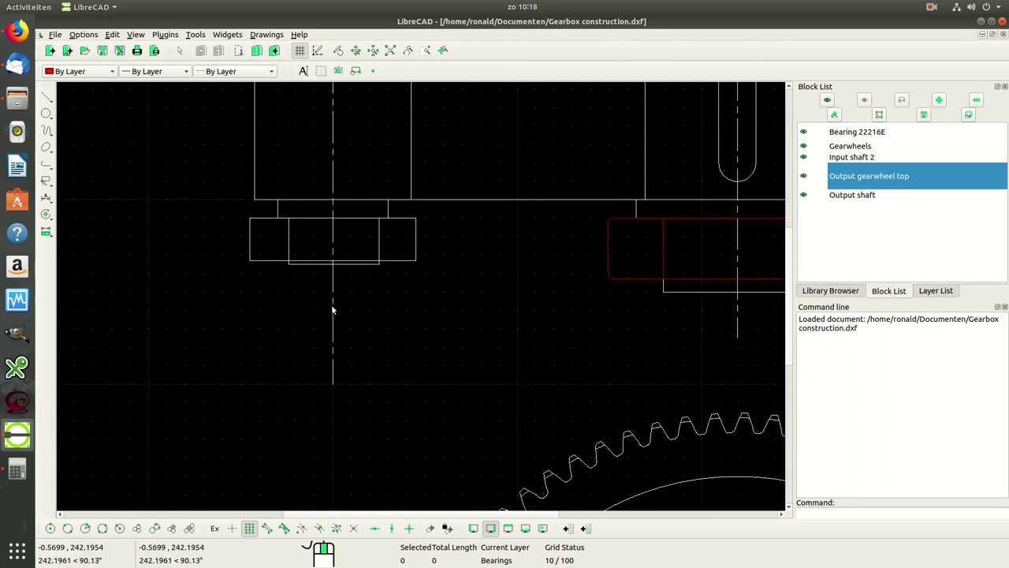
scroll(331, 304, up, 1)
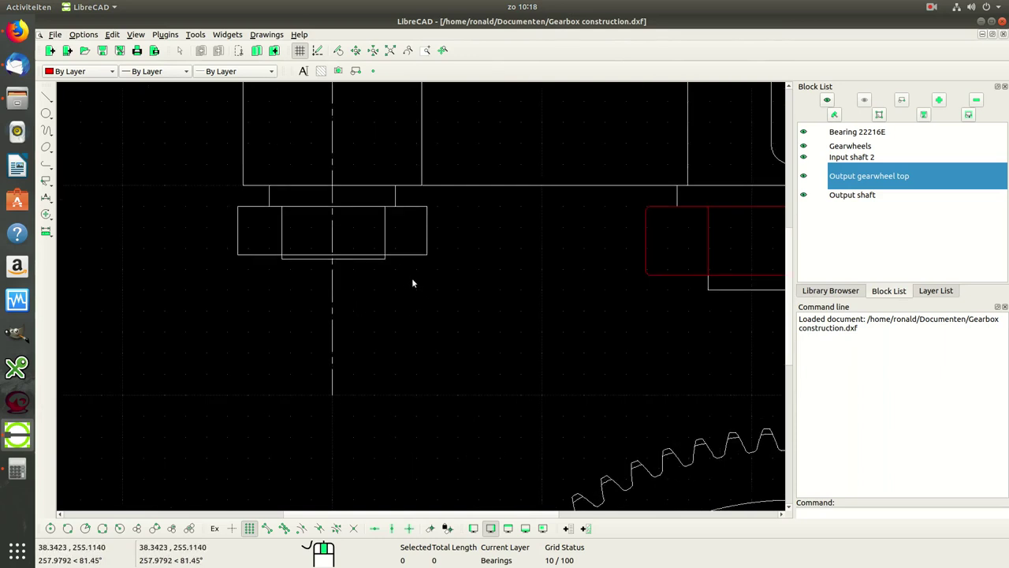
click(203, 37)
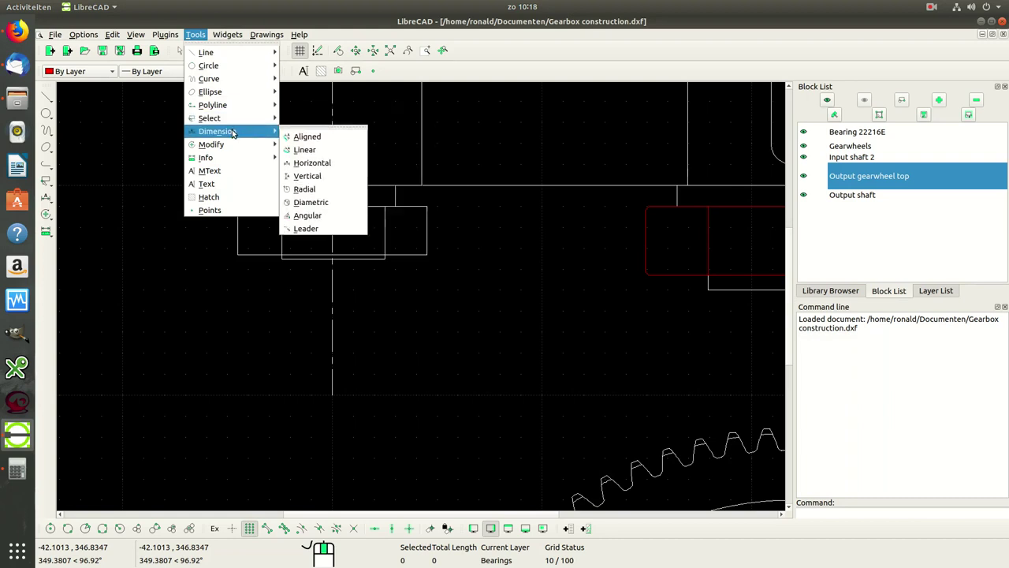
Step: Move the Output gearwheel top block onto the Bearings layer through its properties
mouse_move(211, 144)
click(336, 361)
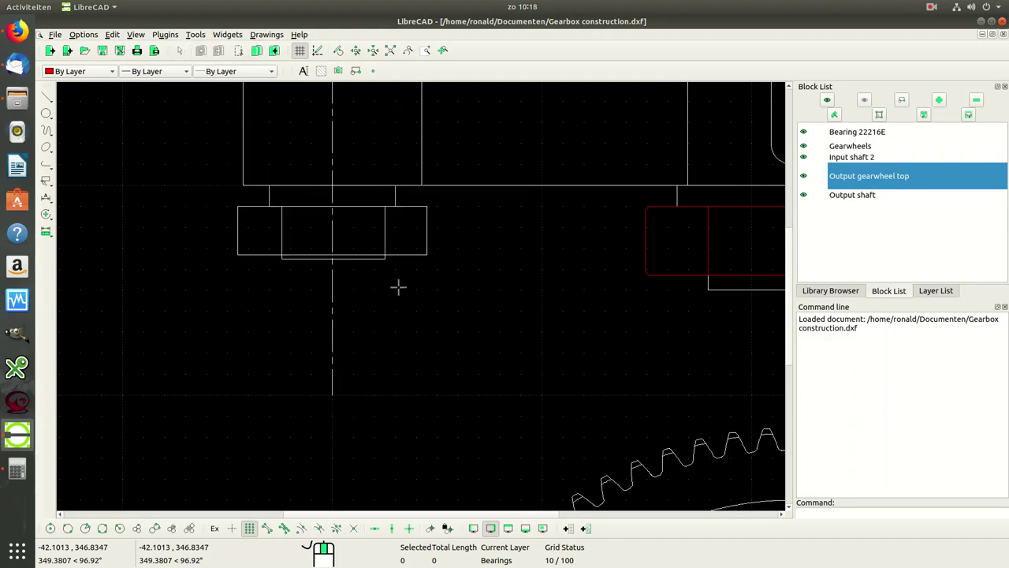
scroll(398, 264, up, 3)
click(416, 226)
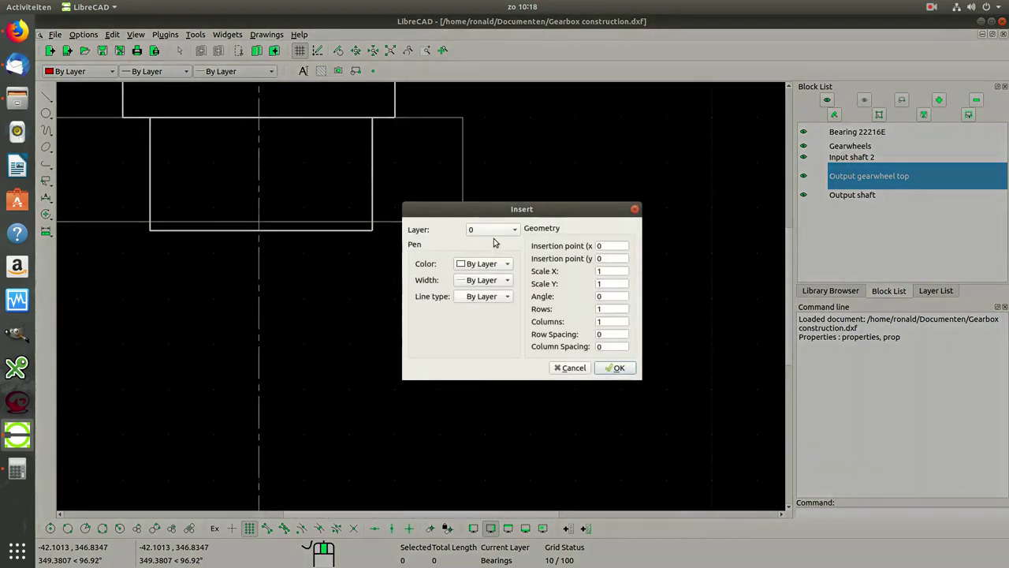
click(497, 231)
click(497, 251)
click(613, 368)
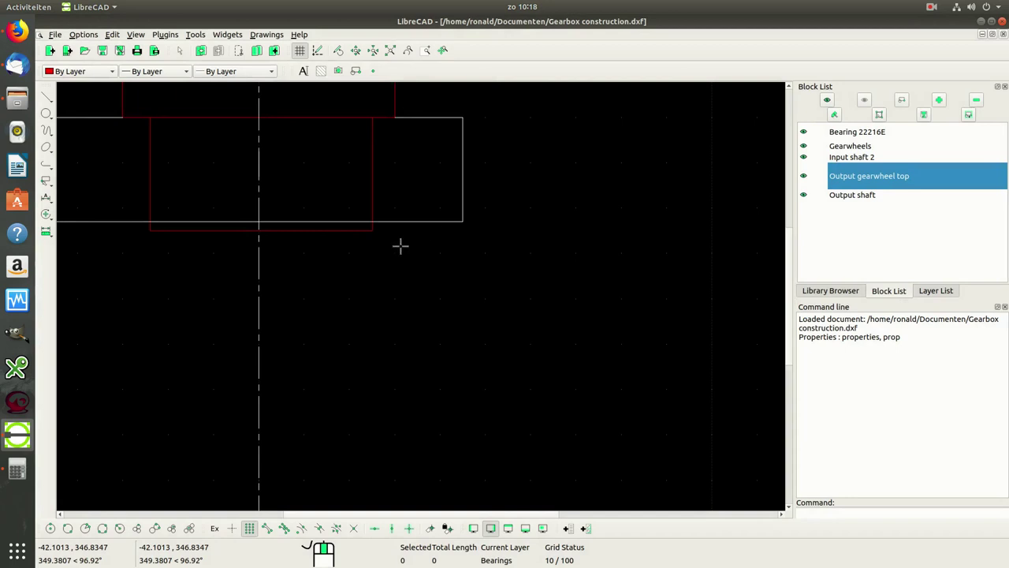
scroll(399, 268, down, 2)
scroll(402, 288, down, 2)
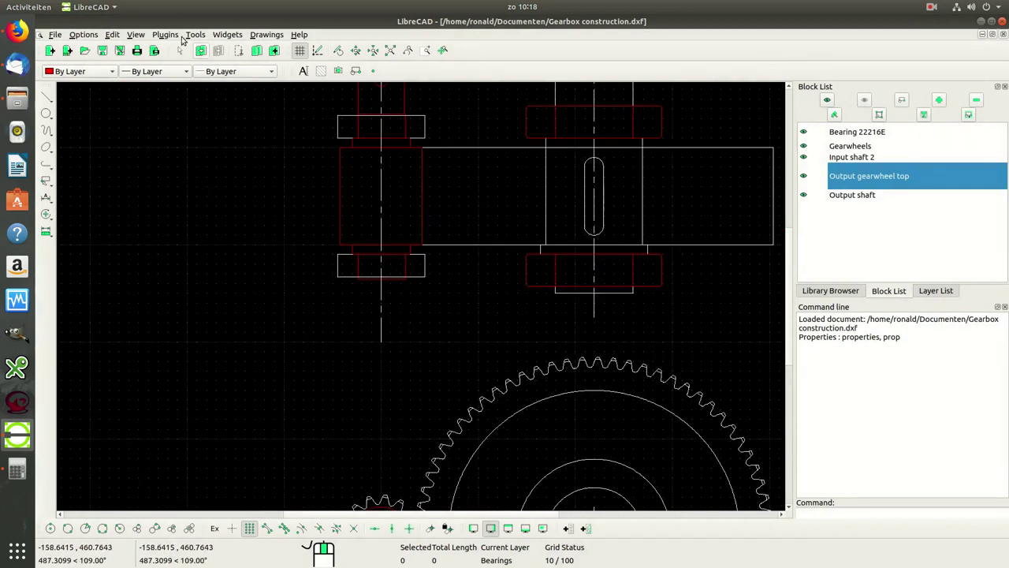
Step: Undo the block's layer change and bring up the Layer List
click(122, 39)
click(123, 68)
scroll(450, 282, up, 1)
scroll(395, 274, up, 2)
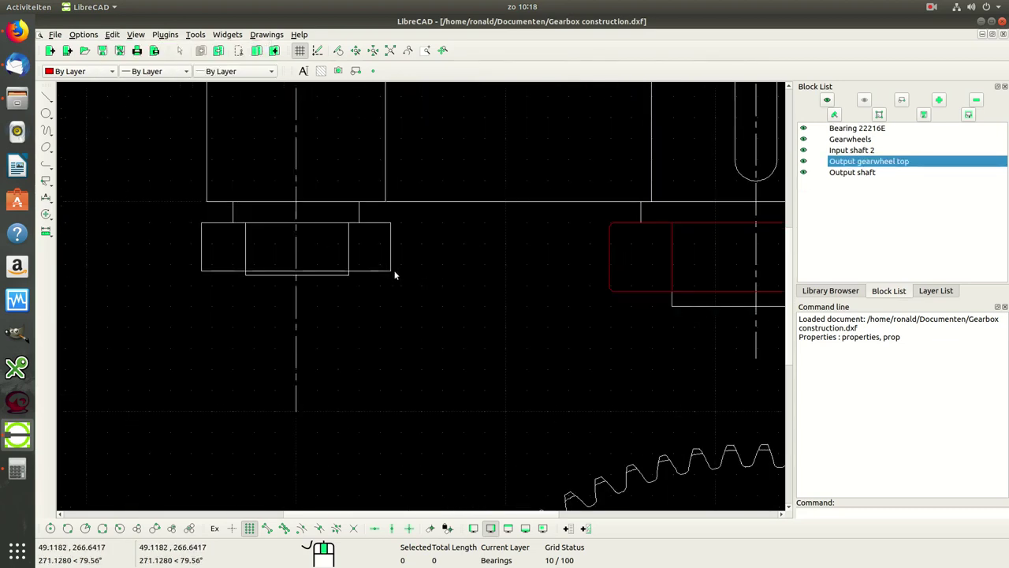
scroll(457, 292, down, 1)
scroll(597, 305, down, 1)
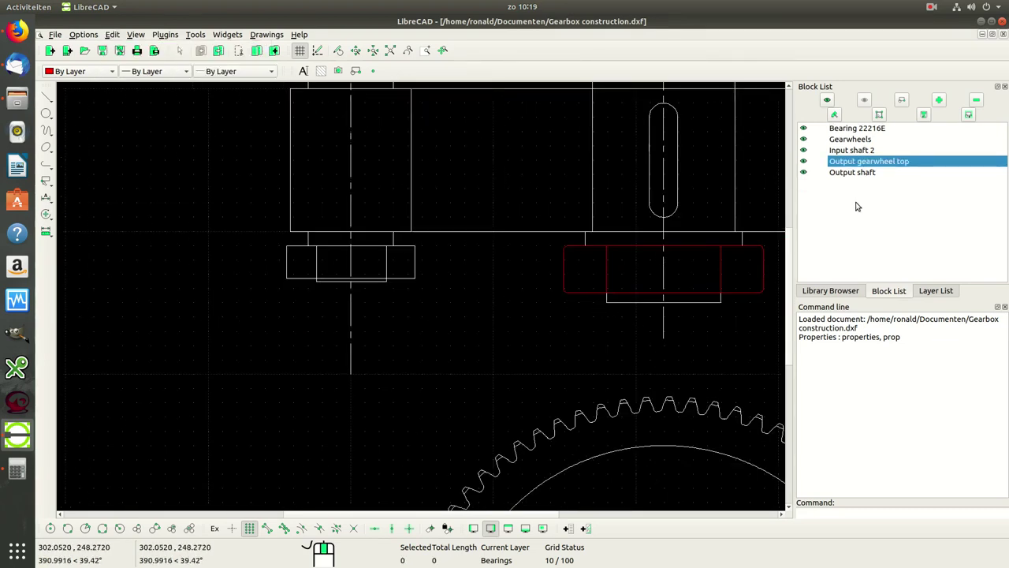
click(935, 291)
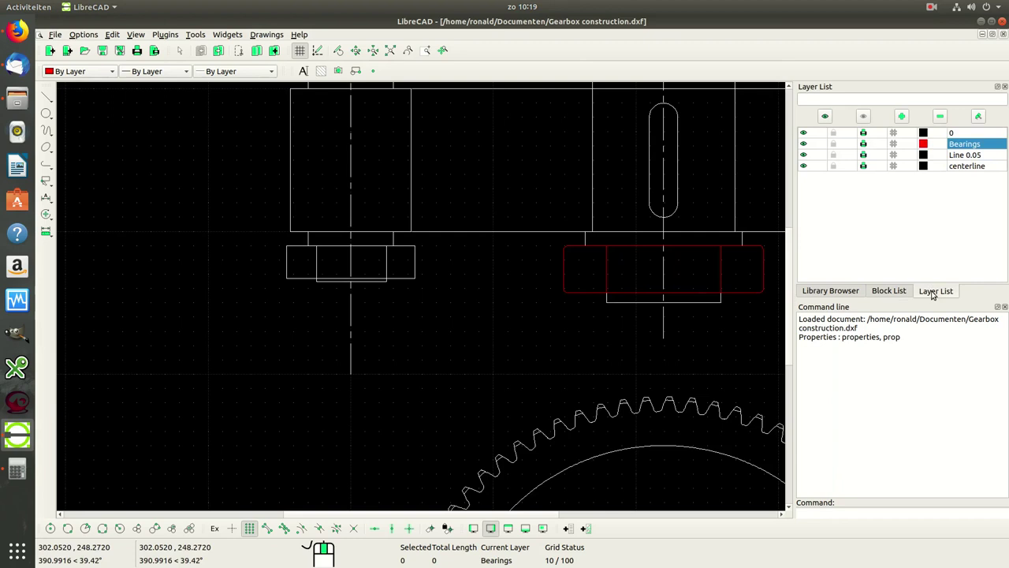
Step: Open the Input shaft 2 block for editing from the Block List
click(888, 291)
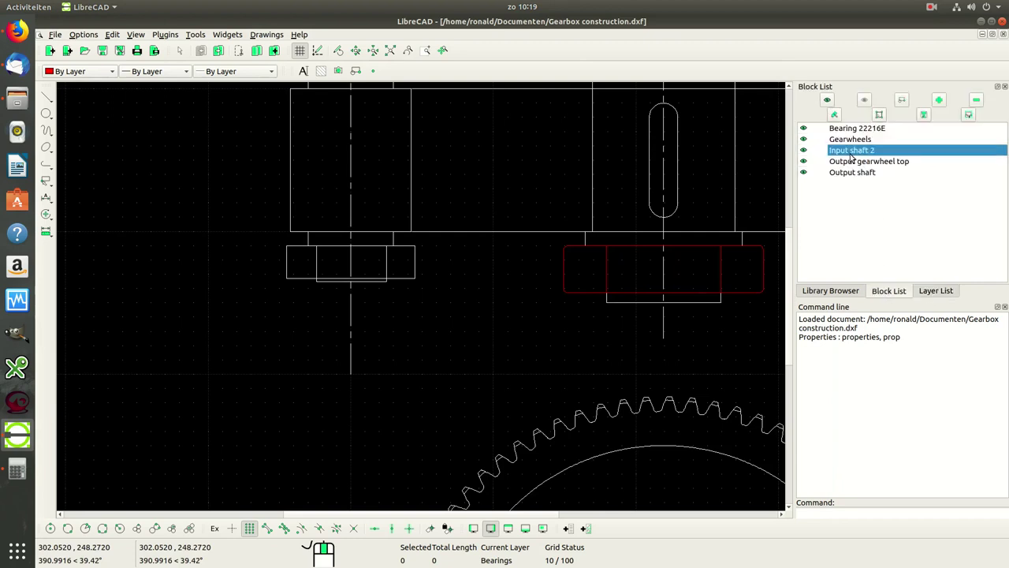
right_click(852, 150)
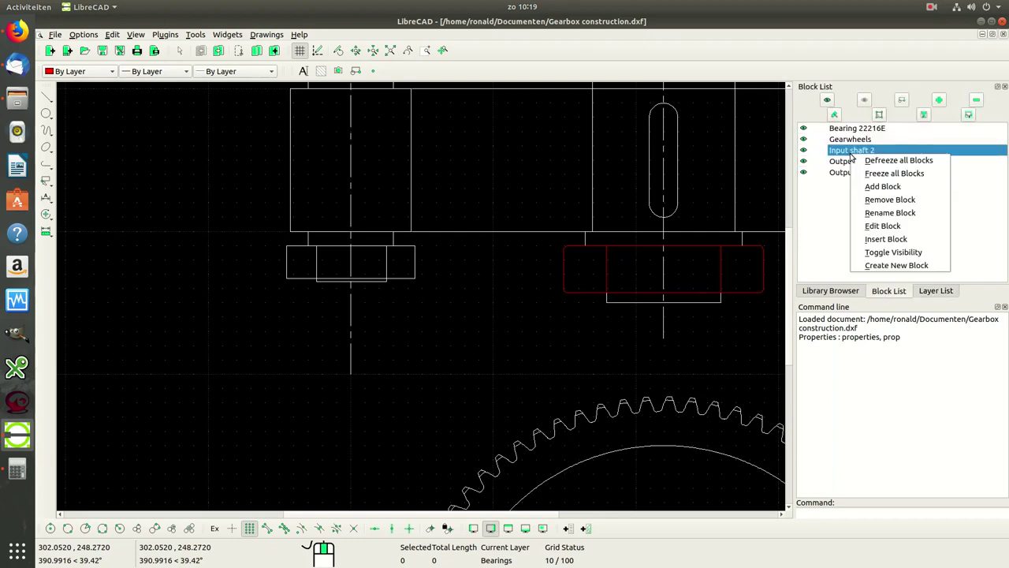
click(874, 227)
scroll(430, 291, up, 2)
scroll(465, 317, up, 2)
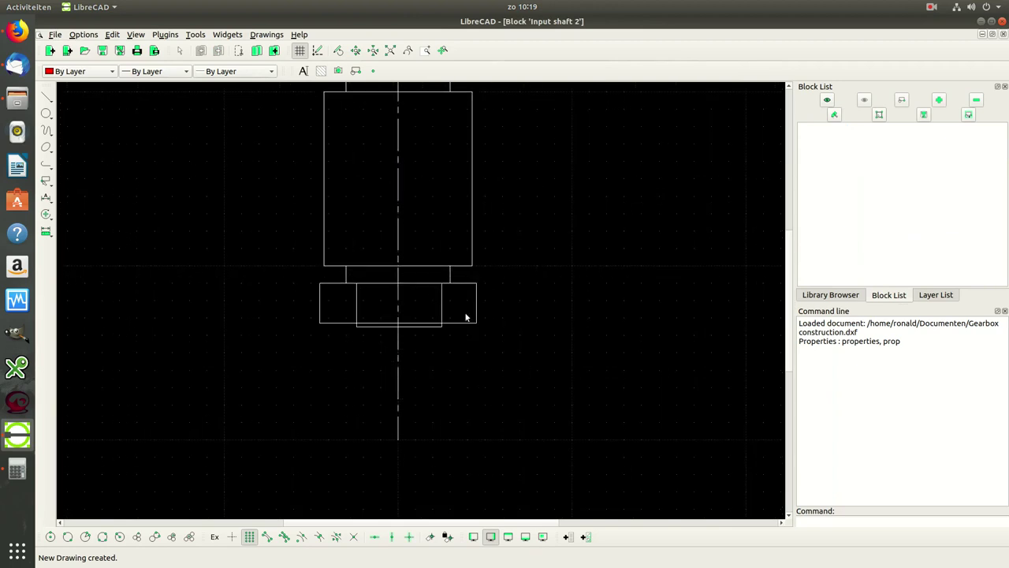
scroll(465, 315, down, 3)
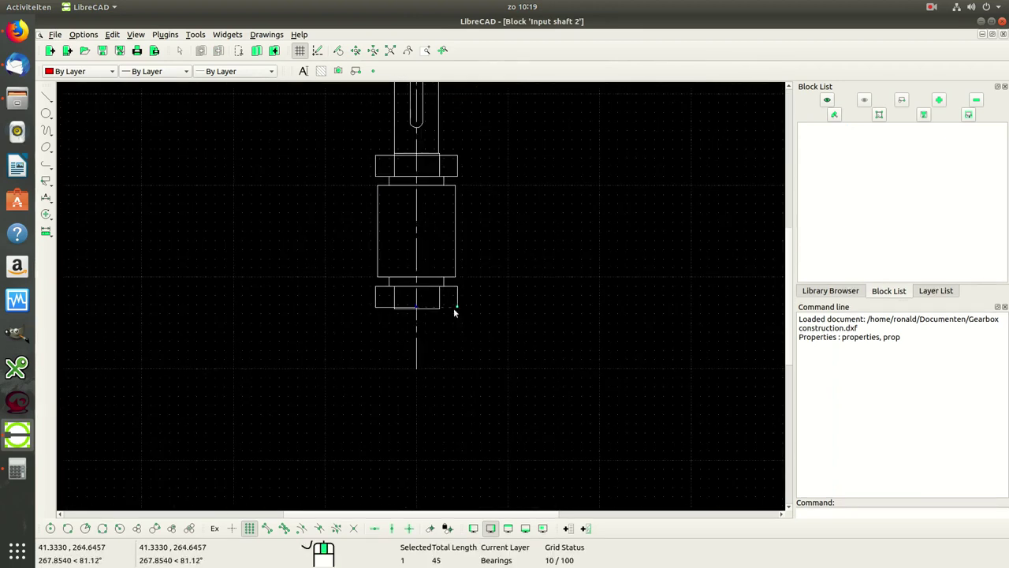
scroll(479, 313, up, 1)
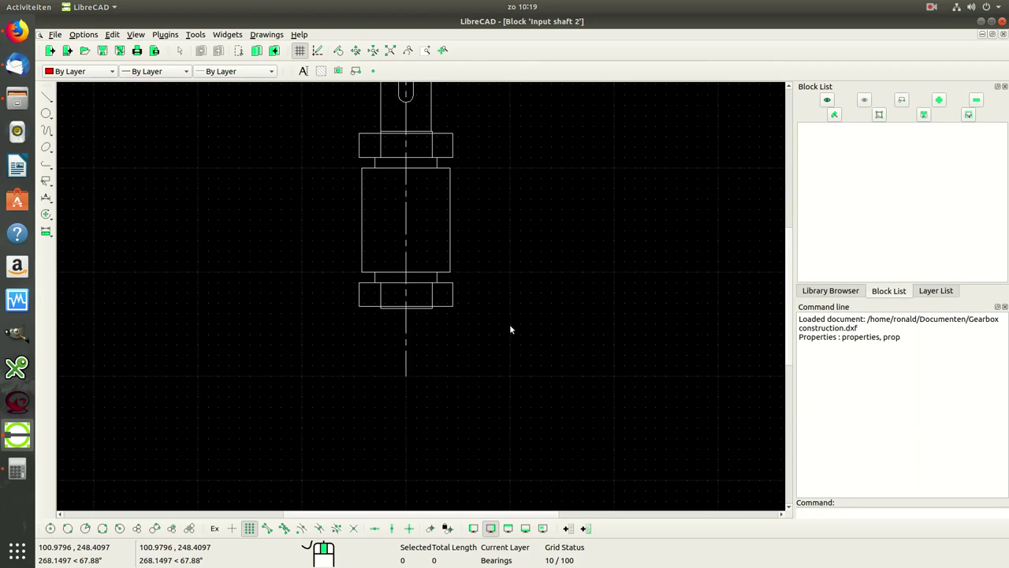
scroll(443, 290, up, 2)
scroll(443, 280, up, 2)
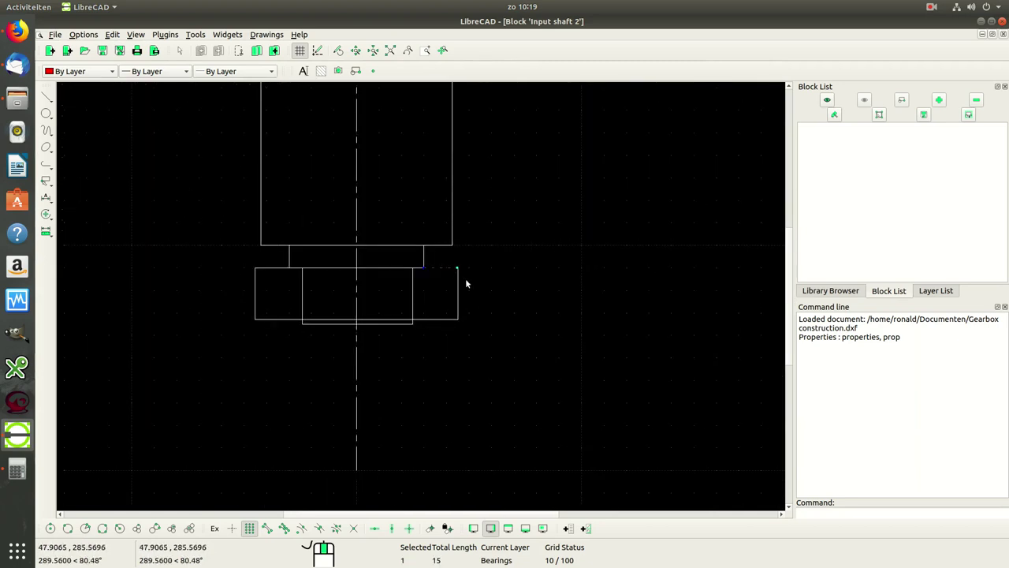
Step: Select the top, bottom and side edges of both bearing halves
click(365, 319)
click(340, 318)
click(261, 270)
scroll(269, 252, down, 2)
scroll(365, 149, up, 1)
scroll(395, 154, down, 2)
scroll(395, 154, up, 5)
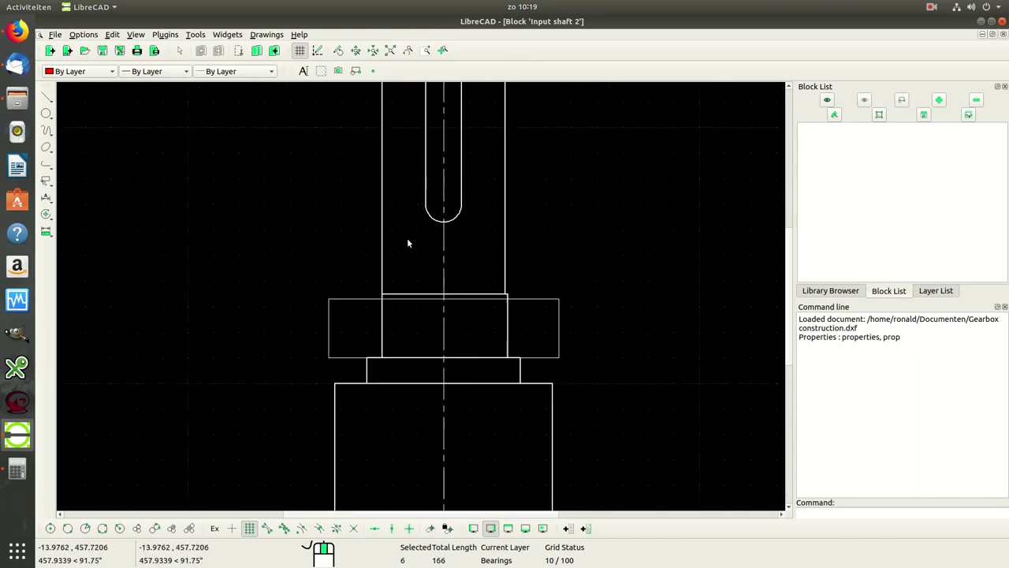
click(363, 300)
click(341, 357)
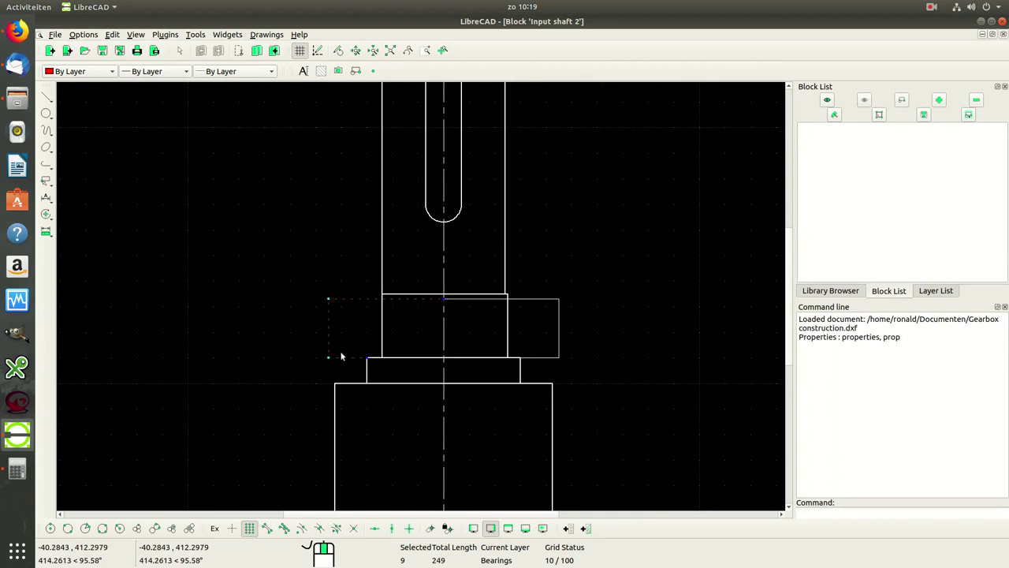
click(533, 357)
click(559, 347)
click(524, 299)
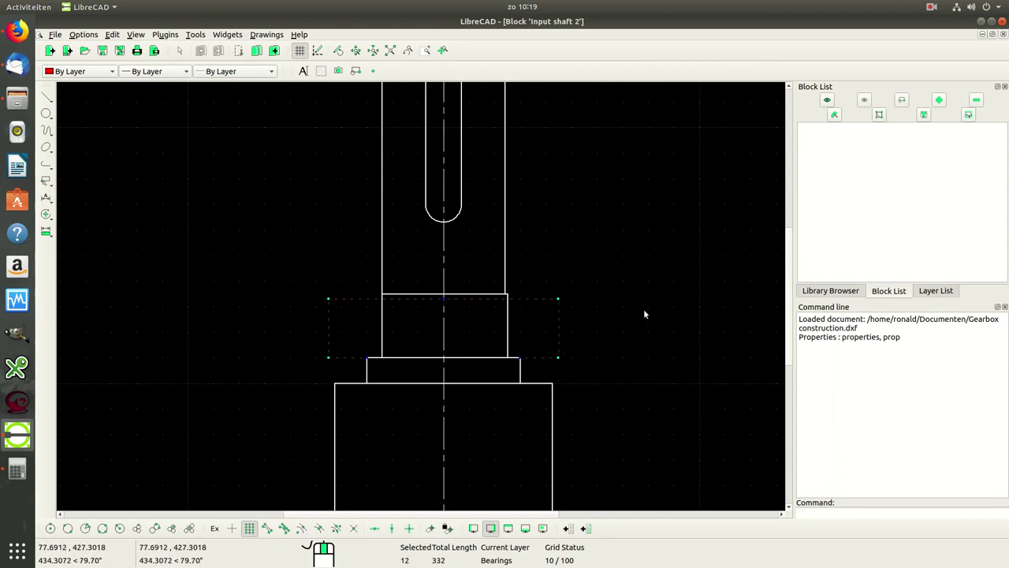
Step: Create block 'Input bearing 22210E' from the selected bearing lines, then close the block editor
click(900, 101)
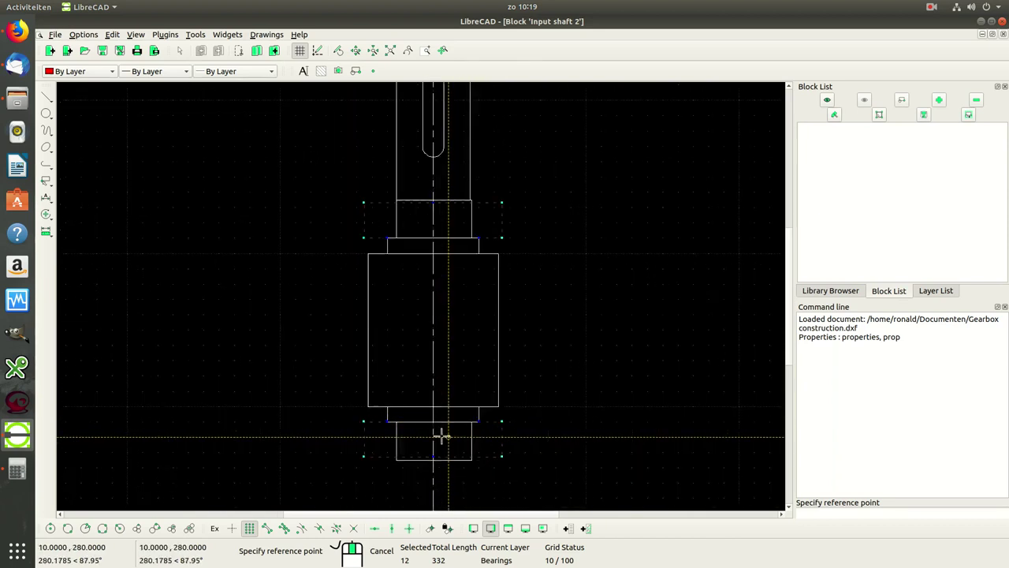
scroll(567, 149, up, 3)
scroll(552, 155, right, 3)
click(336, 148)
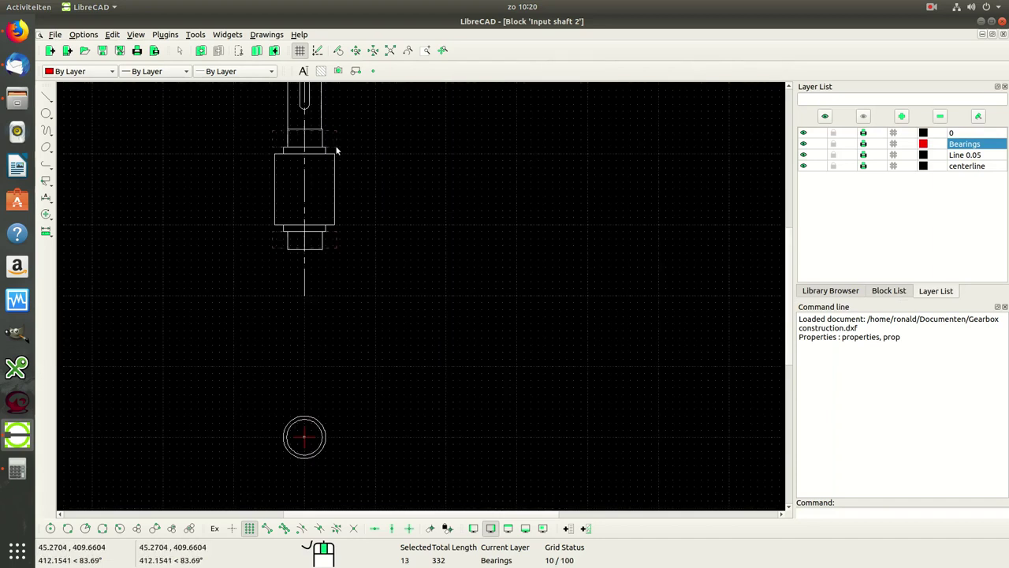
key(Escape)
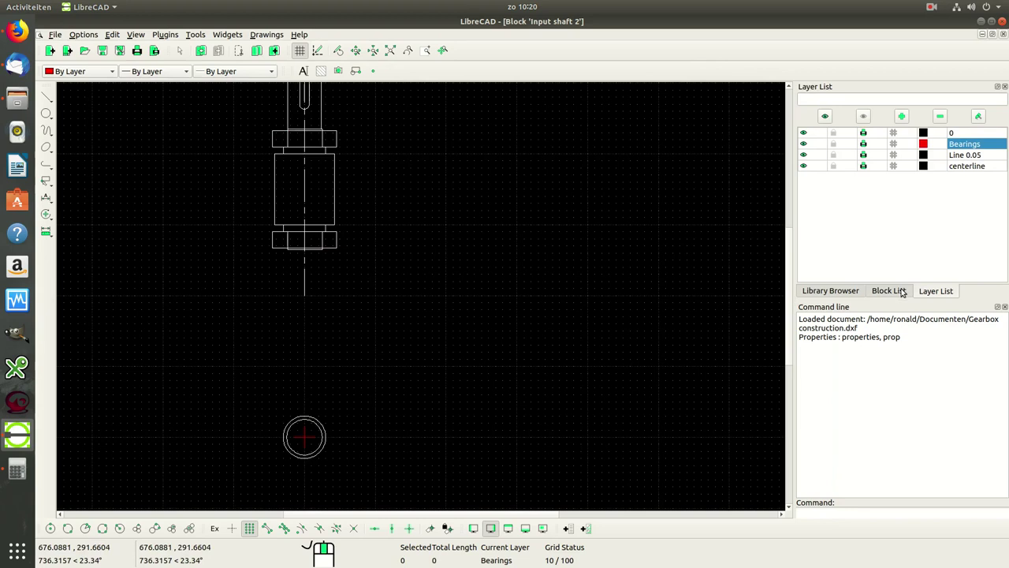
click(1004, 35)
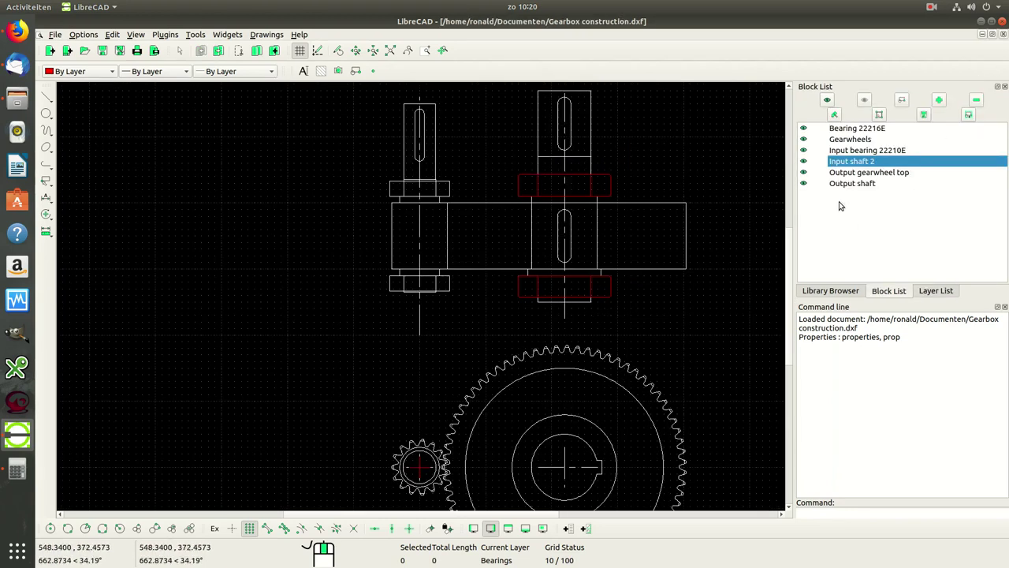
click(872, 152)
Step: Delete the two short top-right segments from the Input bearing 22210E outlines
right_click(873, 156)
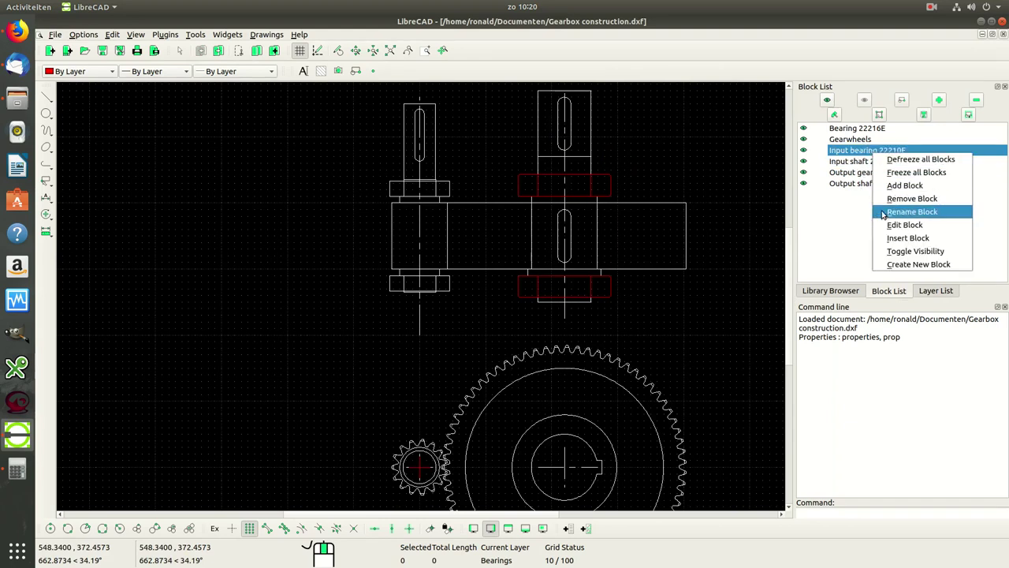
click(887, 226)
scroll(386, 264, down, 3)
scroll(400, 280, up, 1)
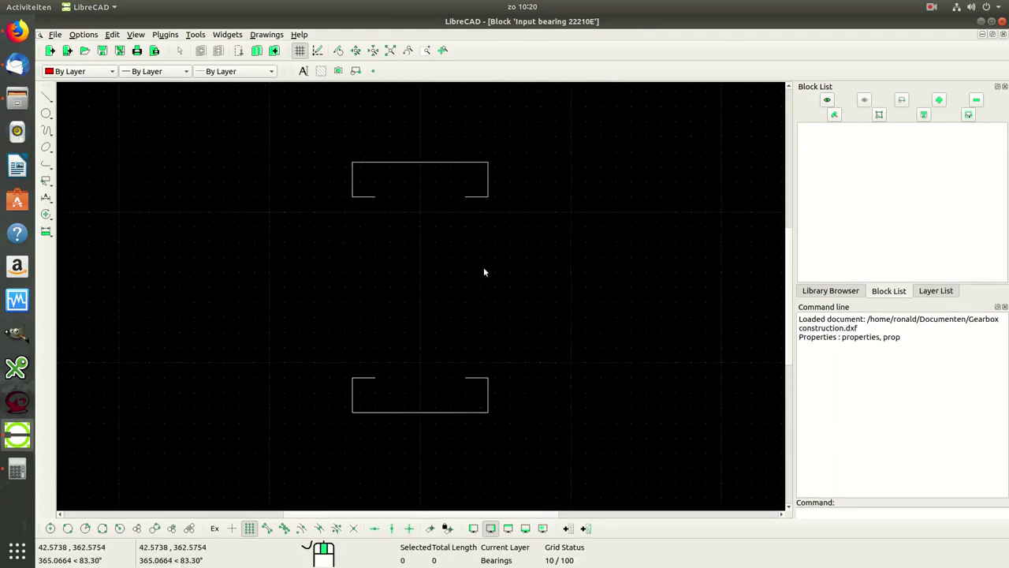
click(475, 197)
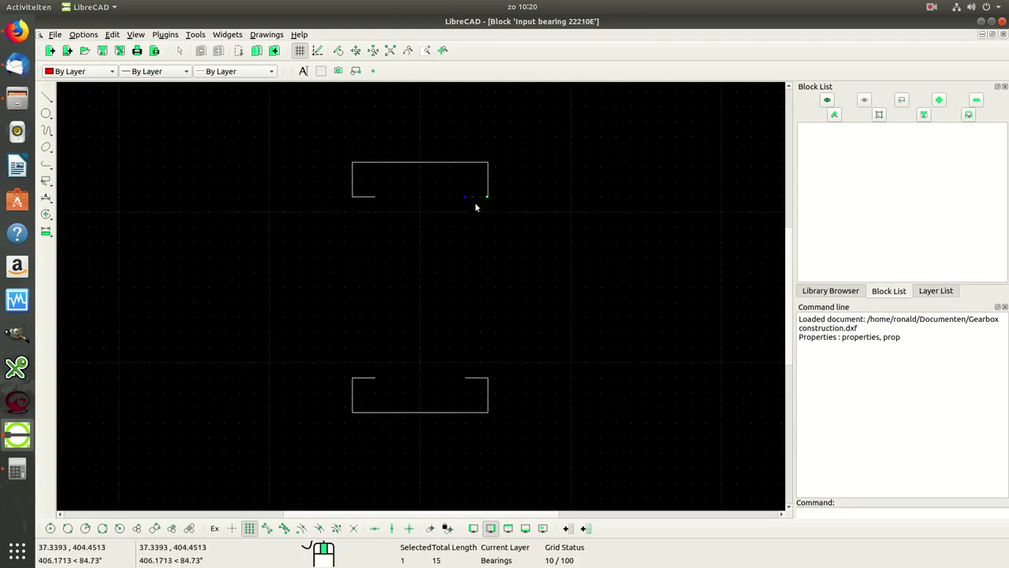
click(471, 380)
key(Delete)
Step: Move the selected circles 100 units down without keeping originals, deselect, and close the editor
click(205, 38)
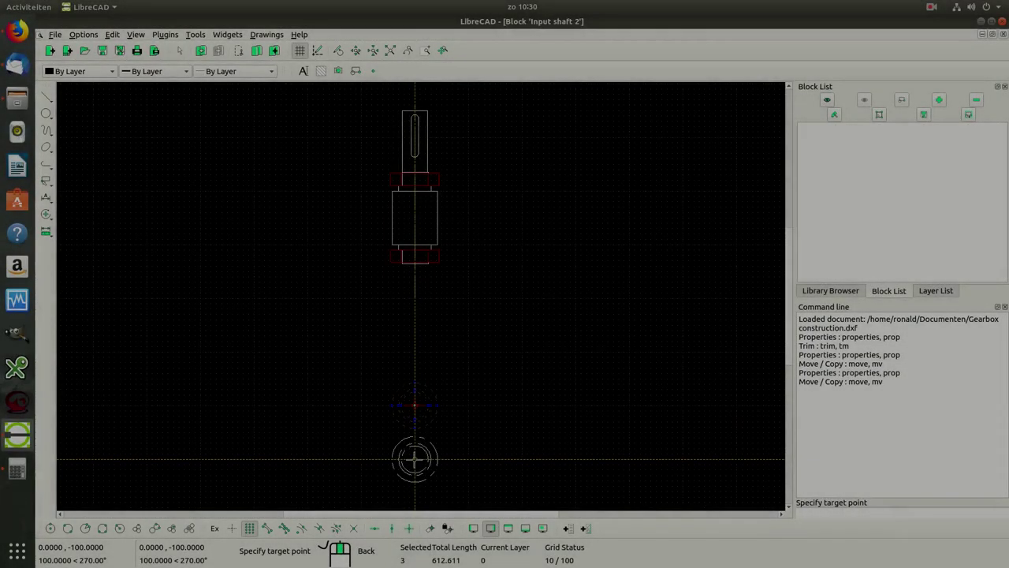
click(414, 458)
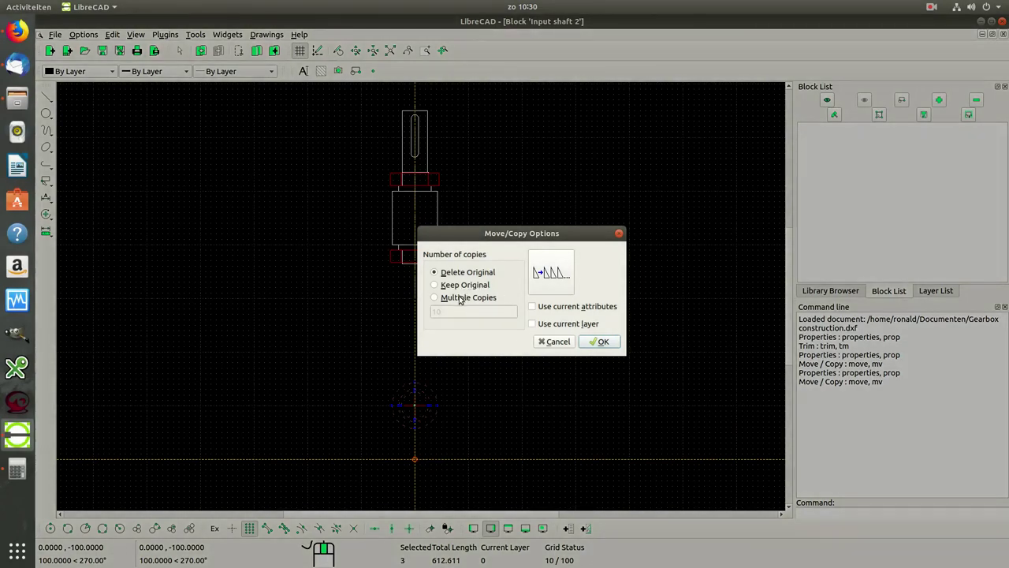
click(599, 342)
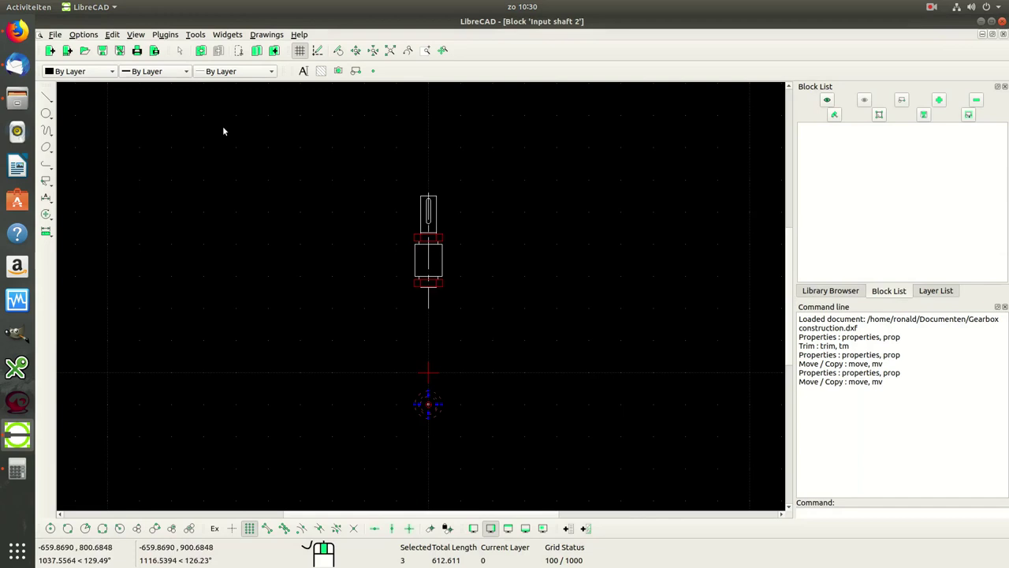
click(47, 183)
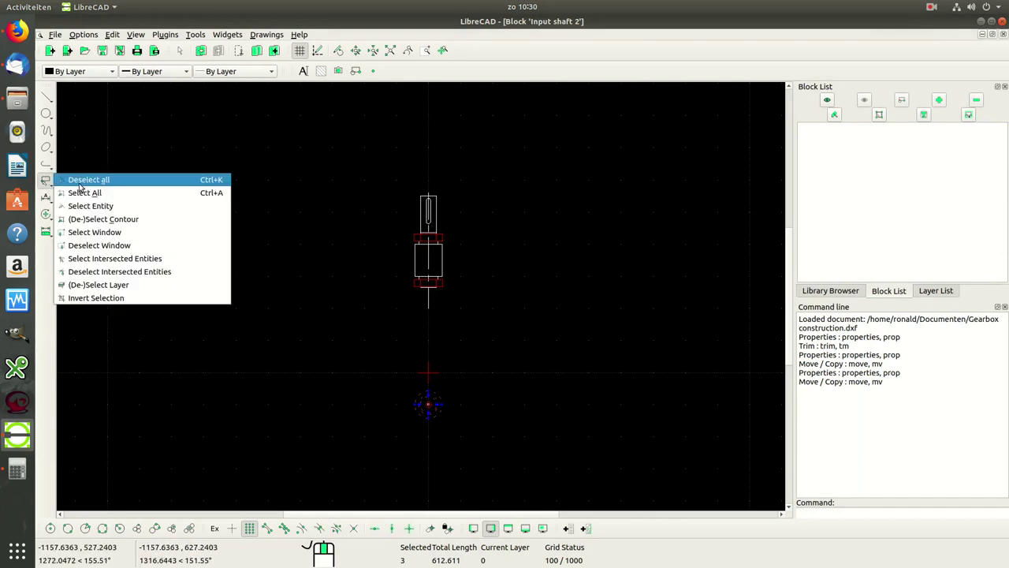
click(61, 179)
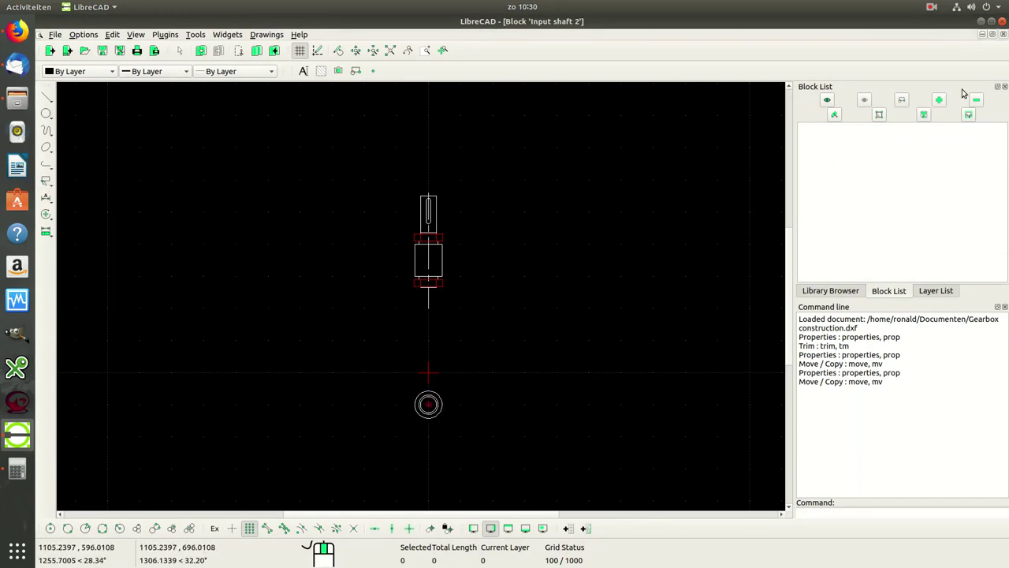
click(1004, 35)
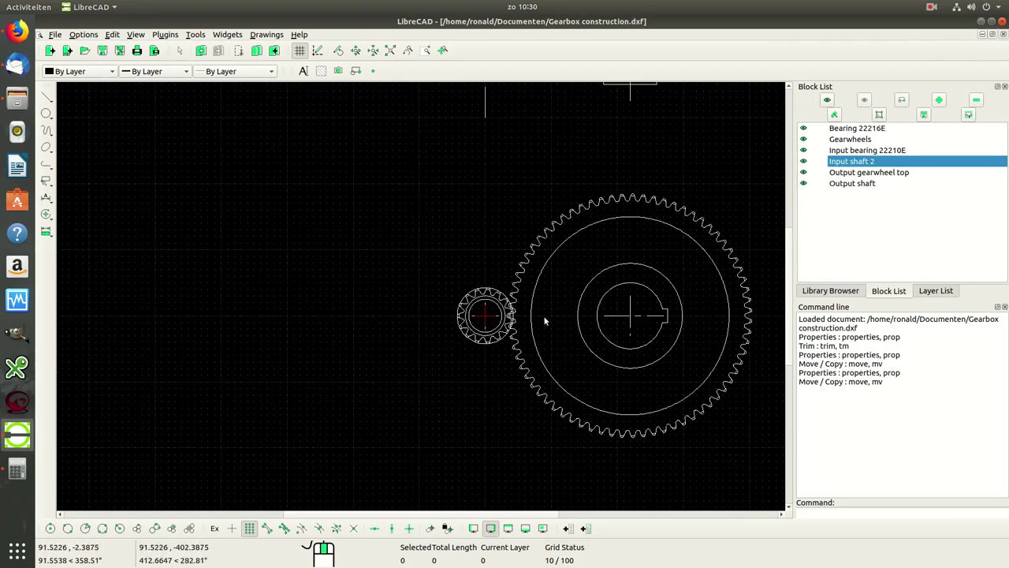
Step: Switch to the Block List and toggle Input shaft 2's visibility to compare the drawing
scroll(439, 318, up, 4)
scroll(427, 310, up, 2)
scroll(426, 310, down, 4)
scroll(440, 319, up, 2)
scroll(446, 333, up, 2)
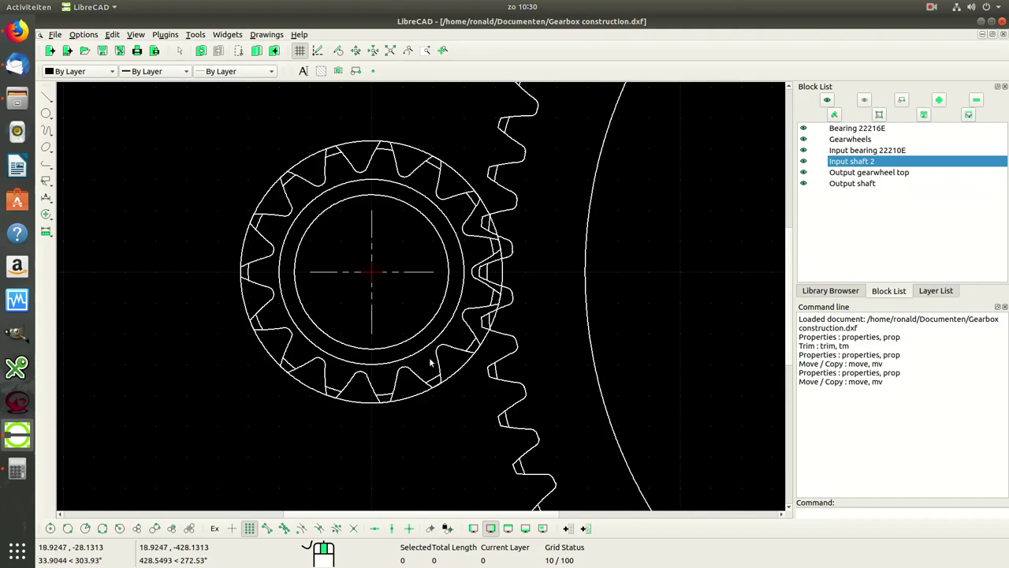
scroll(429, 351, down, 5)
scroll(430, 339, down, 1)
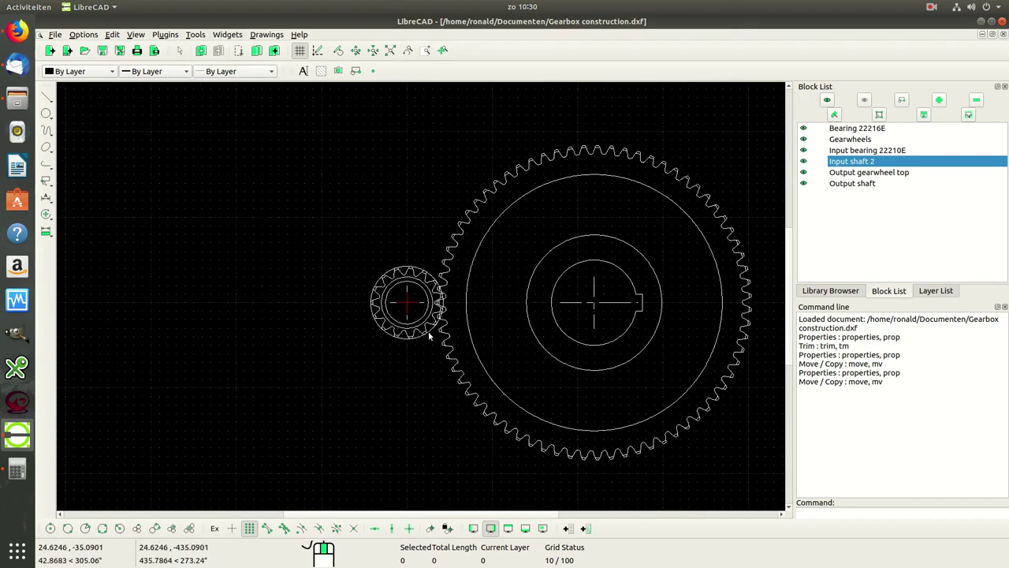
scroll(430, 338, up, 2)
scroll(430, 337, up, 2)
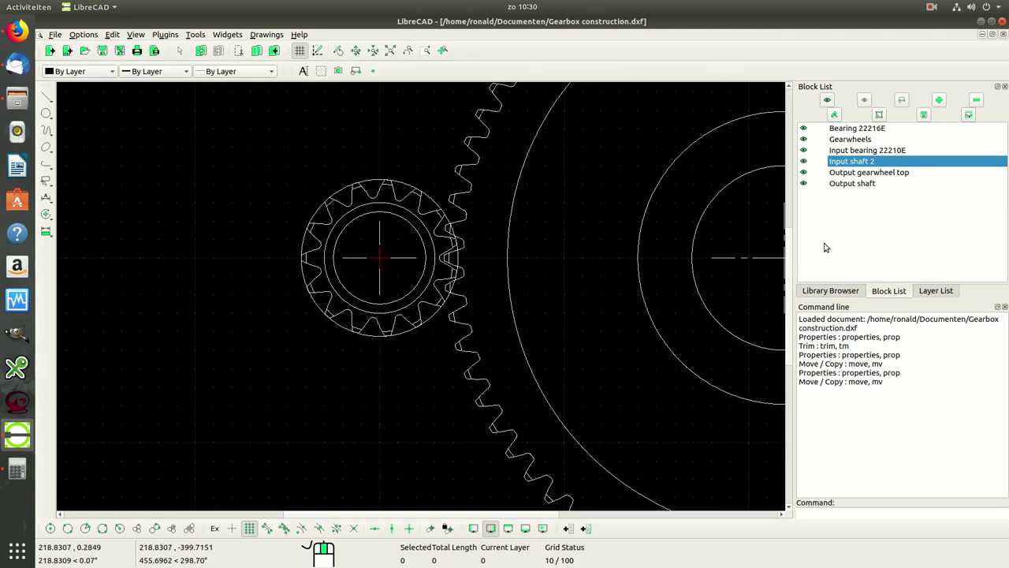
click(937, 292)
click(895, 292)
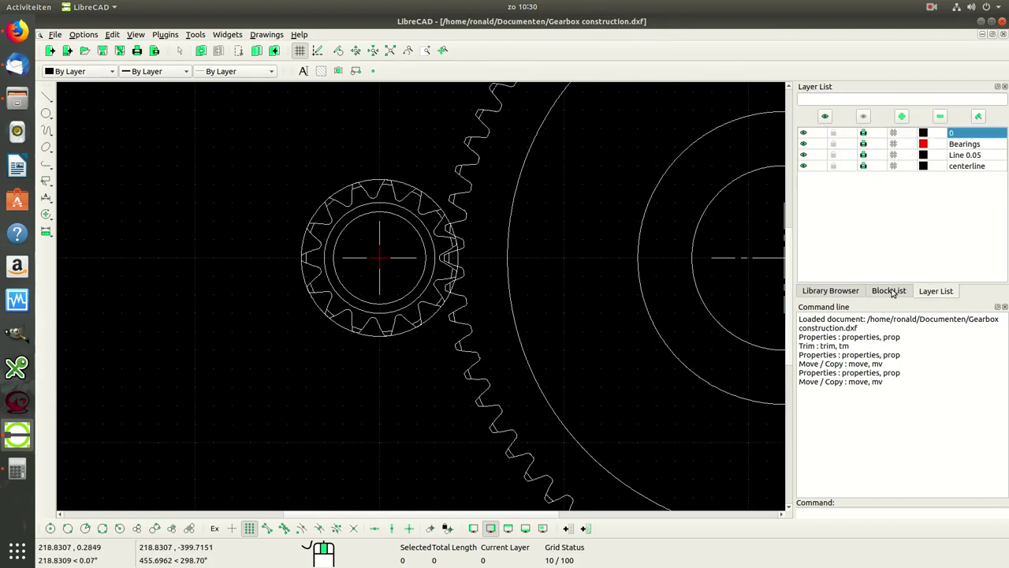
click(804, 161)
click(804, 161)
click(803, 161)
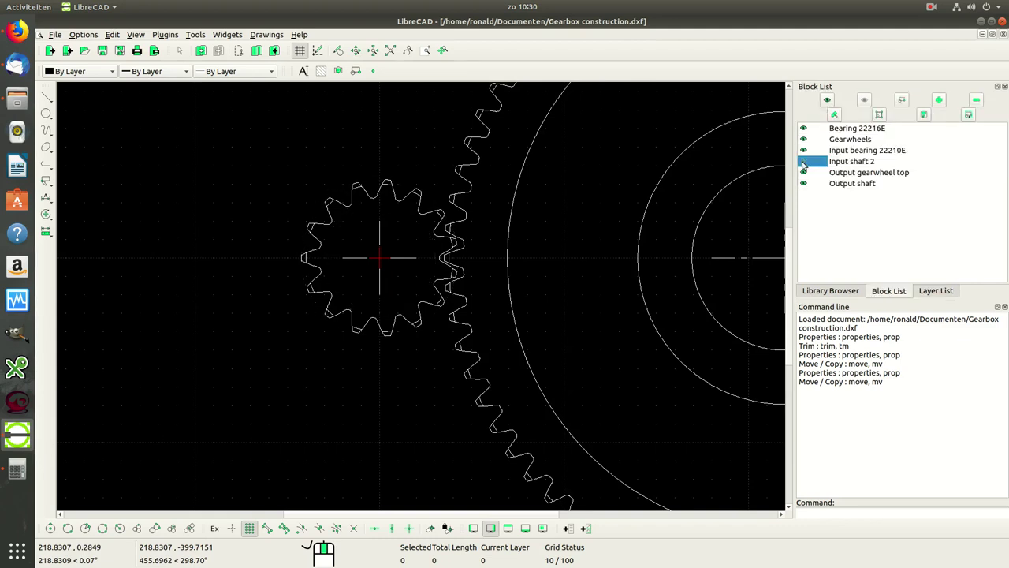
click(803, 162)
click(803, 162)
click(804, 162)
click(804, 162)
click(804, 162)
click(804, 162)
Step: Bring the input shaft into view, leave Input shaft 2 visible, and zoom to inspect its bearings
scroll(581, 218, down, 3)
scroll(593, 216, down, 2)
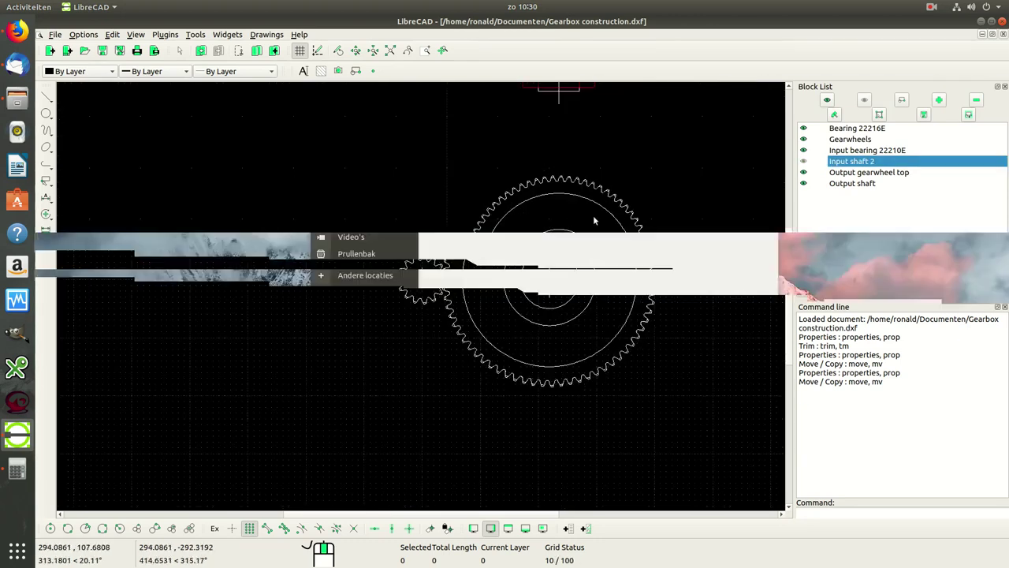
middle_drag(588, 195, 543, 395)
scroll(425, 208, up, 3)
scroll(343, 253, down, 2)
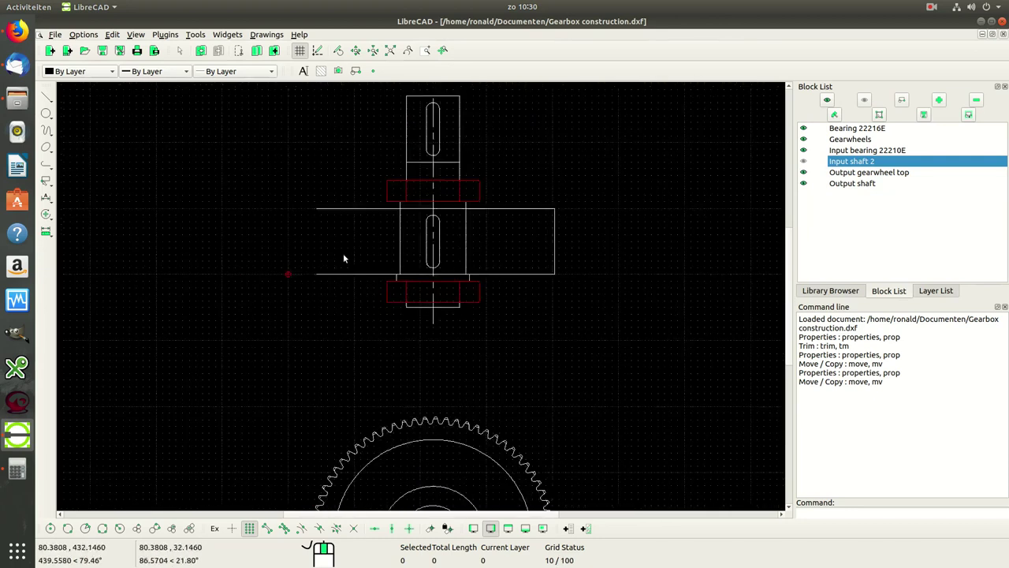
scroll(343, 253, down, 1)
click(804, 162)
click(804, 162)
click(804, 161)
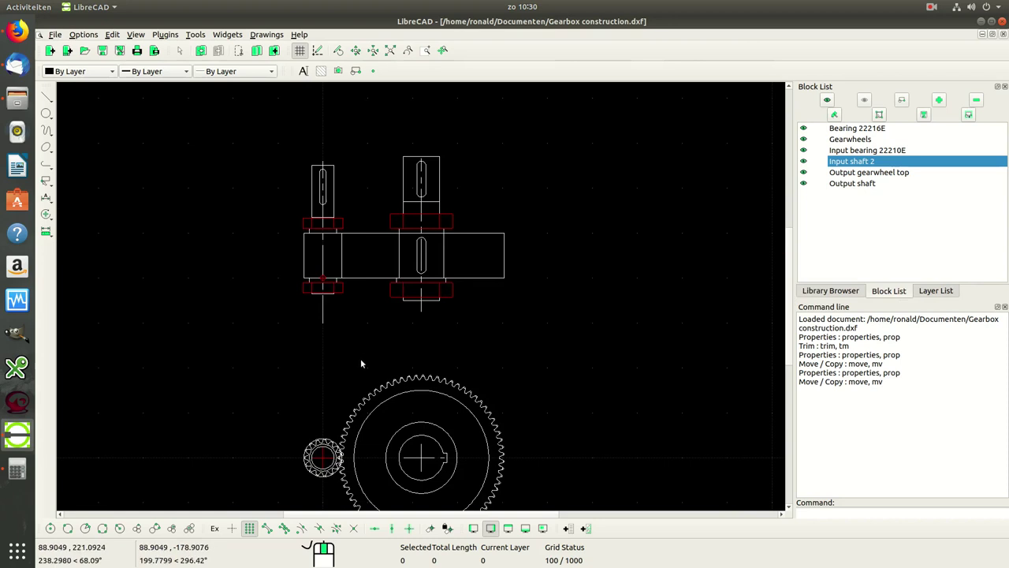
scroll(360, 361, up, 1)
scroll(377, 288, down, 2)
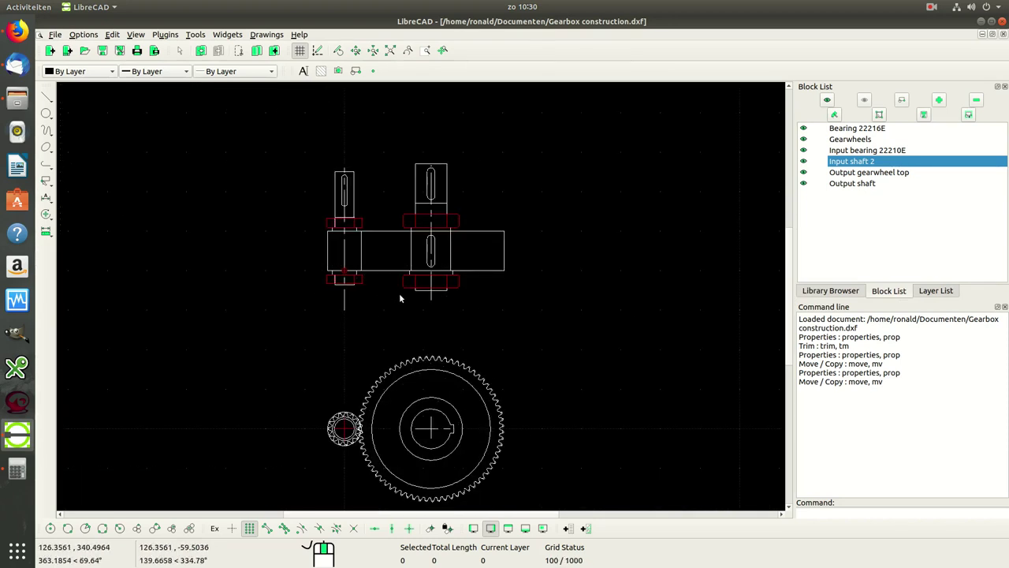
scroll(418, 315, down, 1)
scroll(462, 321, up, 1)
scroll(354, 263, up, 1)
scroll(354, 263, up, 1)
scroll(399, 268, down, 1)
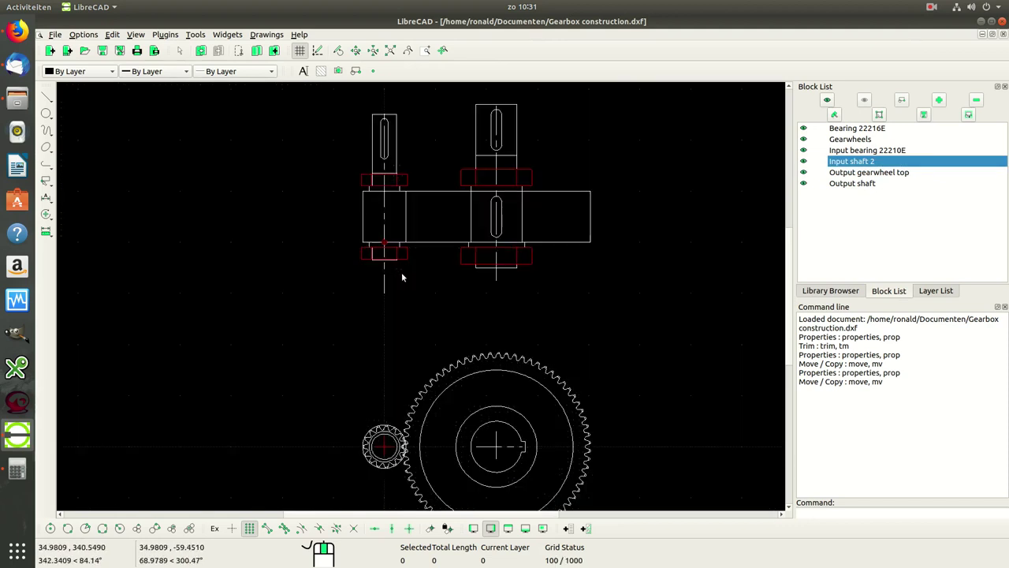
scroll(420, 205, up, 2)
scroll(423, 189, up, 1)
scroll(422, 187, up, 1)
scroll(383, 183, down, 2)
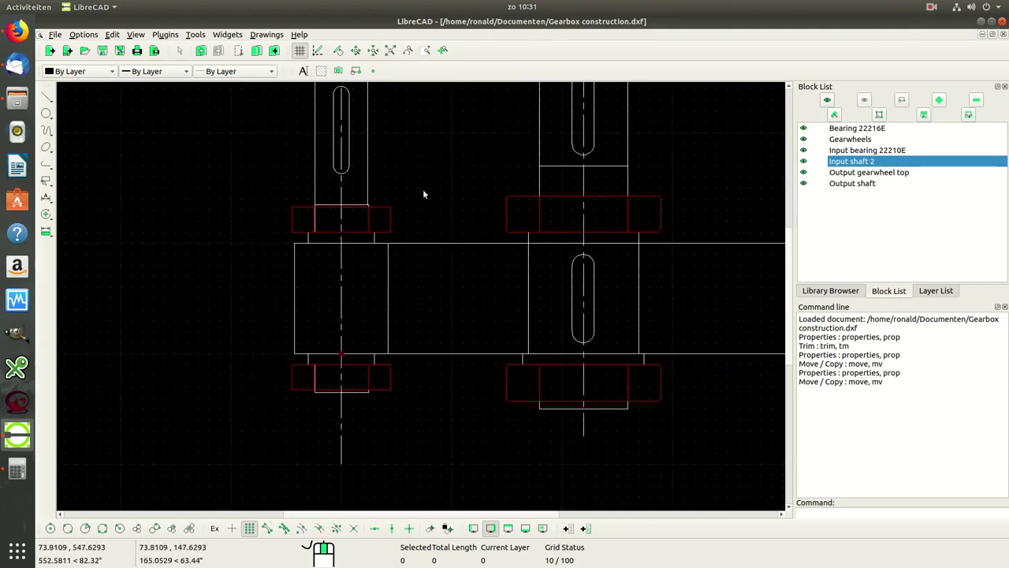
scroll(423, 188, down, 1)
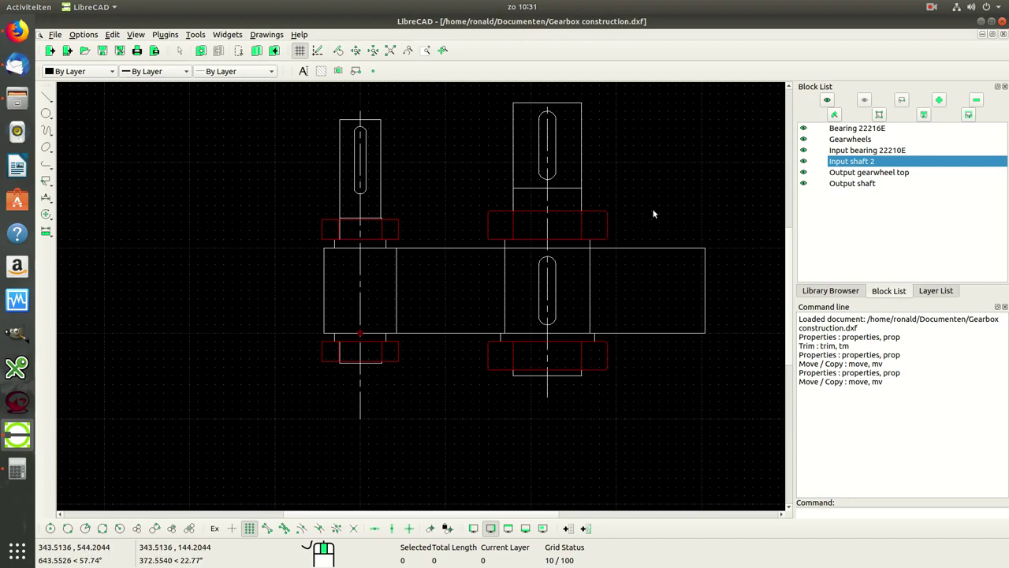
Step: Hide and re-show Input shaft 2, zooming around to check the shaft and bearing layout
right_click(644, 268)
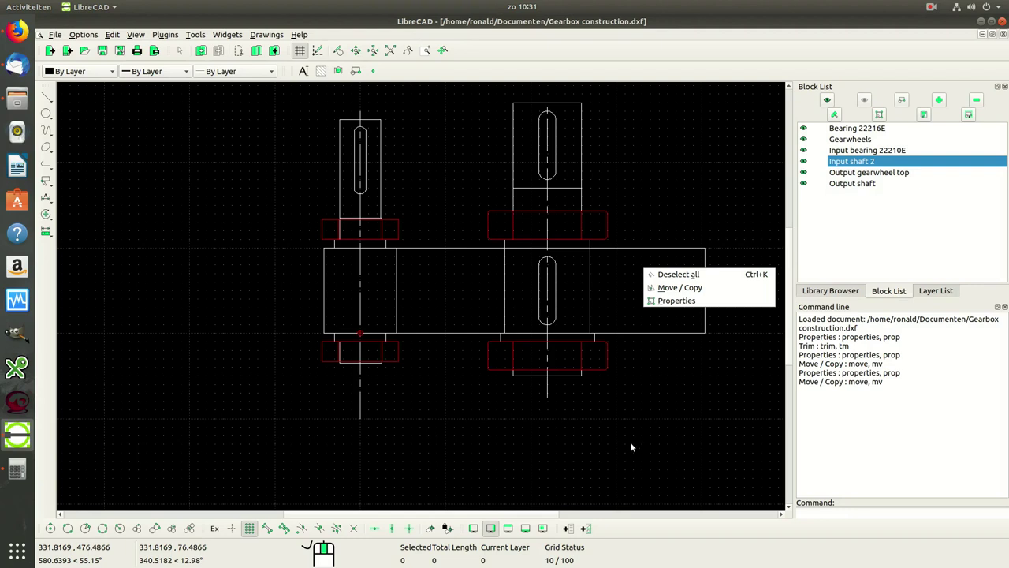
click(652, 387)
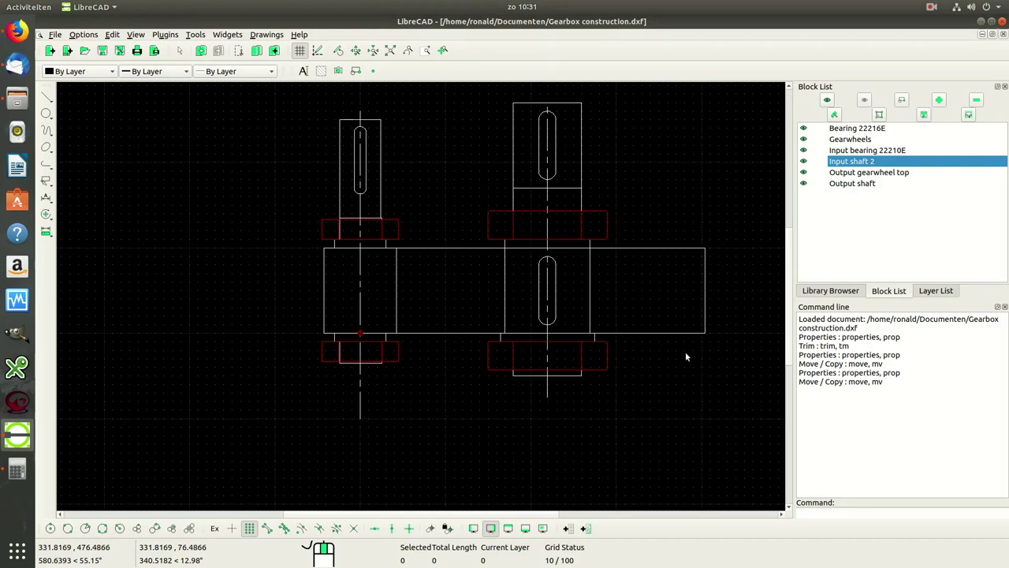
scroll(656, 390, down, 5)
scroll(656, 394, up, 1)
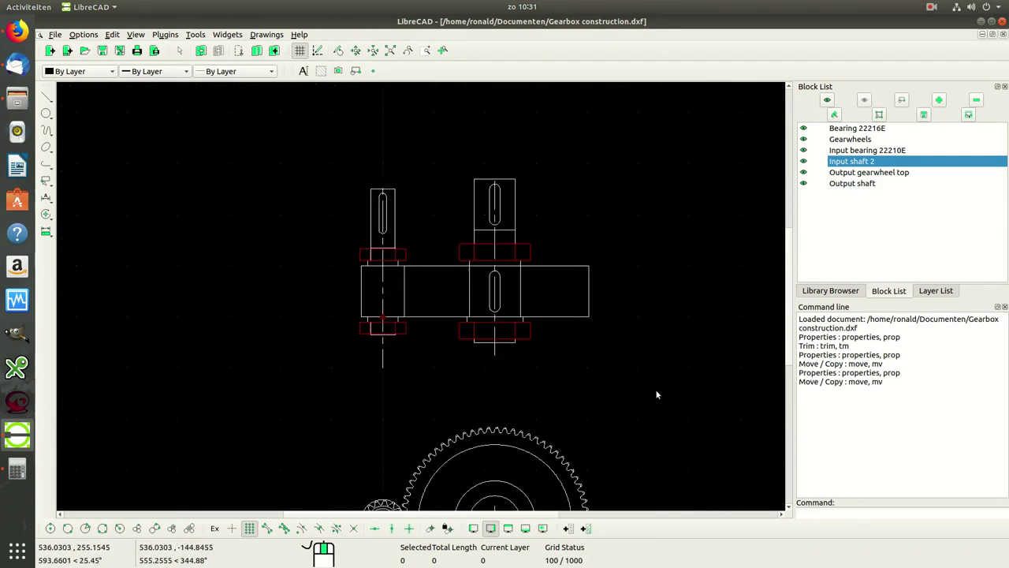
click(803, 160)
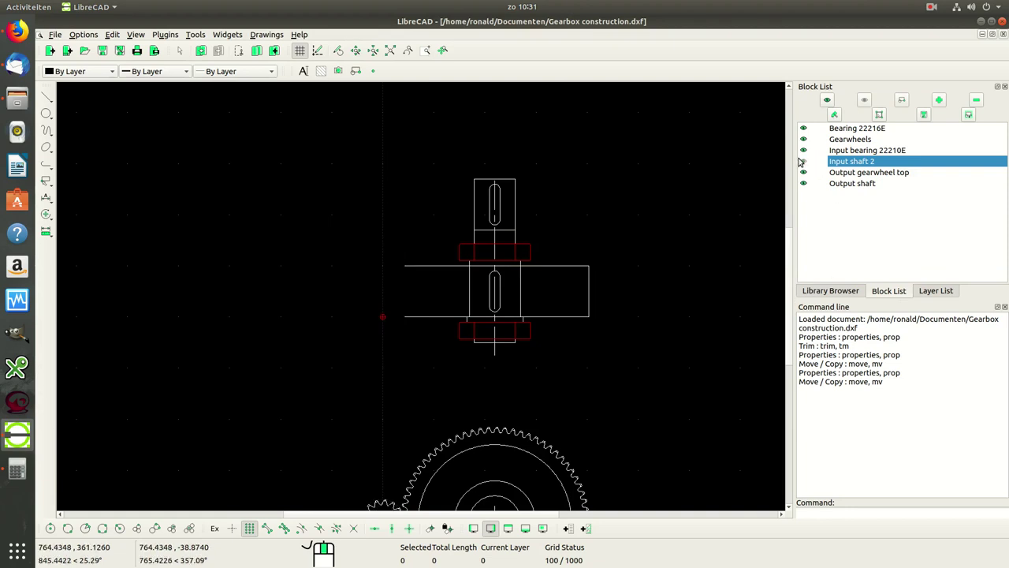
click(804, 161)
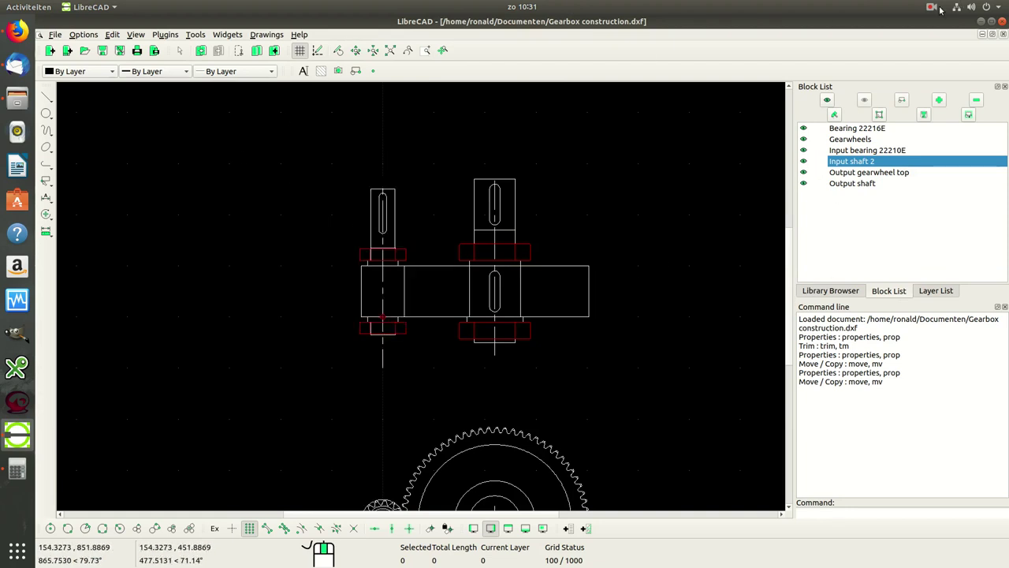
scroll(637, 266, down, 1)
scroll(626, 282, down, 1)
scroll(622, 281, down, 1)
scroll(537, 340, down, 1)
scroll(441, 324, up, 1)
scroll(315, 300, up, 2)
scroll(337, 316, down, 1)
scroll(374, 344, down, 2)
scroll(373, 340, up, 1)
scroll(364, 355, down, 1)
scroll(473, 378, up, 1)
scroll(535, 447, up, 2)
scroll(472, 414, up, 1)
scroll(472, 414, down, 2)
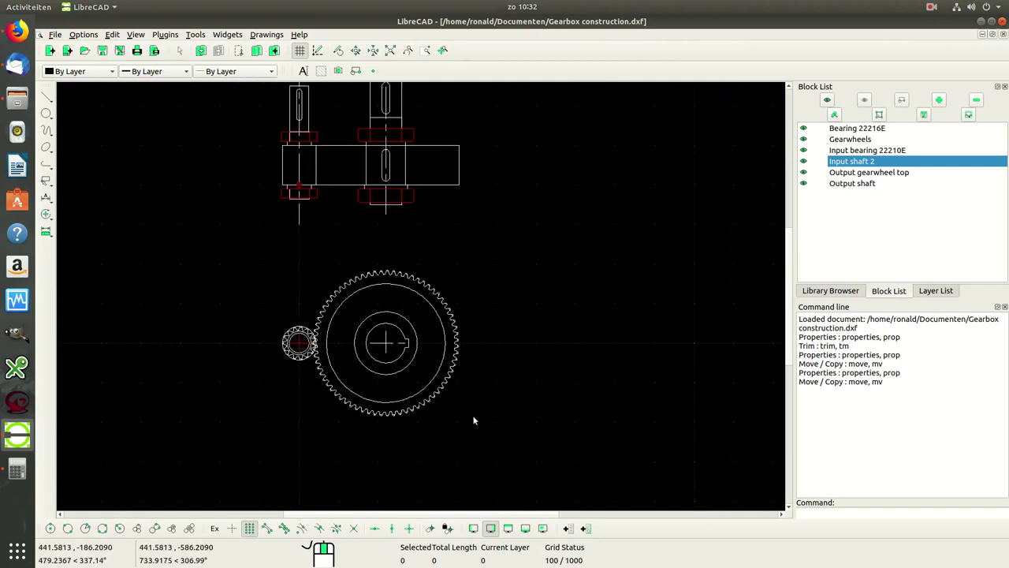
Step: Save the drawing as Gearbox construction.dxf
click(55, 35)
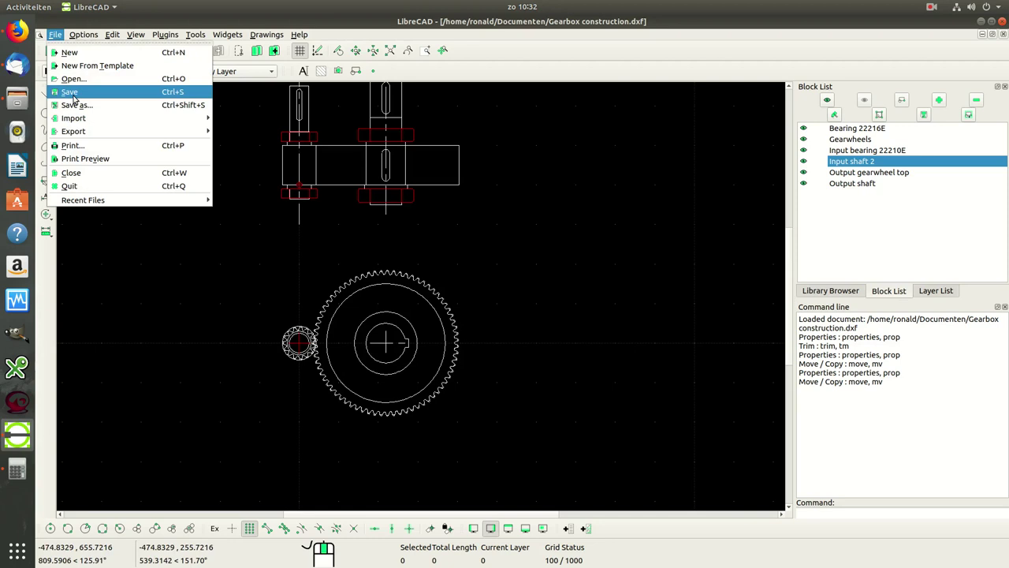
click(70, 93)
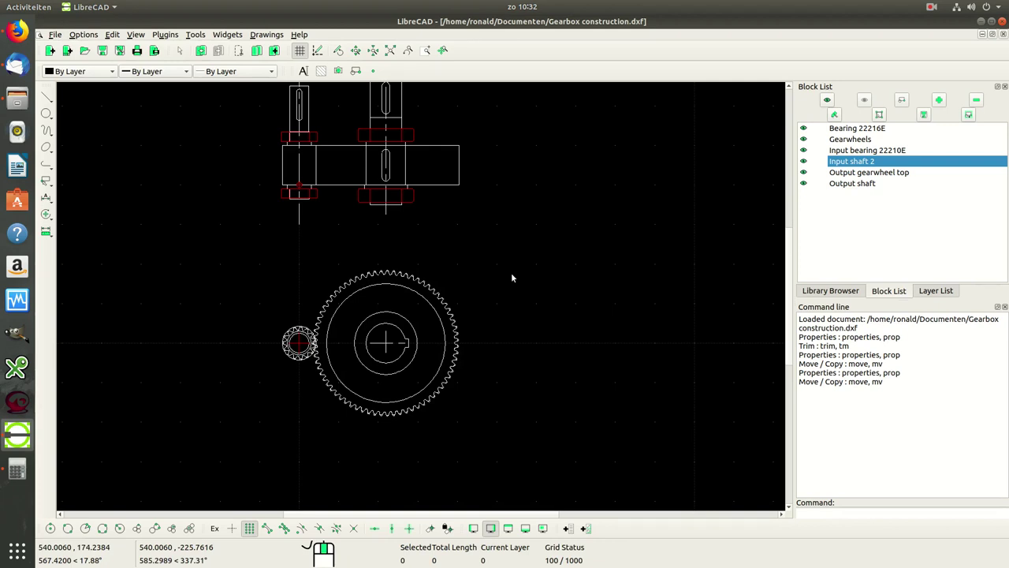
scroll(465, 221, down, 1)
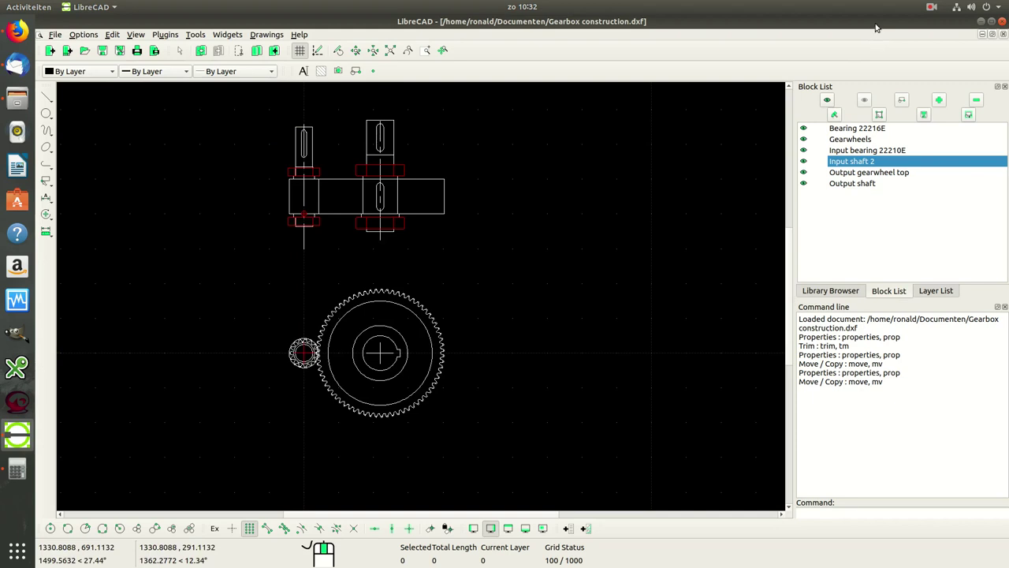
click(933, 10)
Step: Create a multi-line text with the pasted three-line explanation at height 10
click(929, 50)
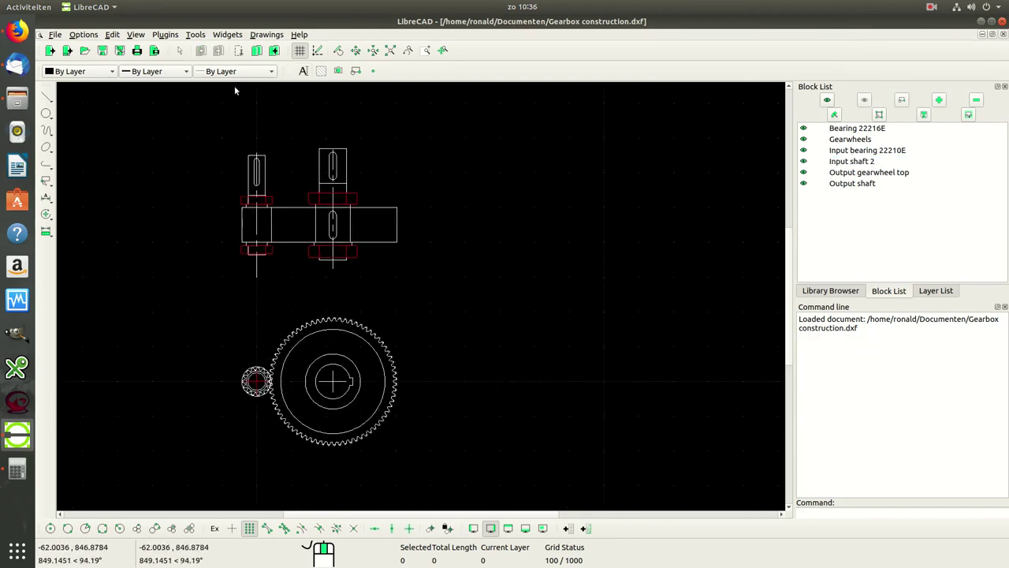
click(306, 72)
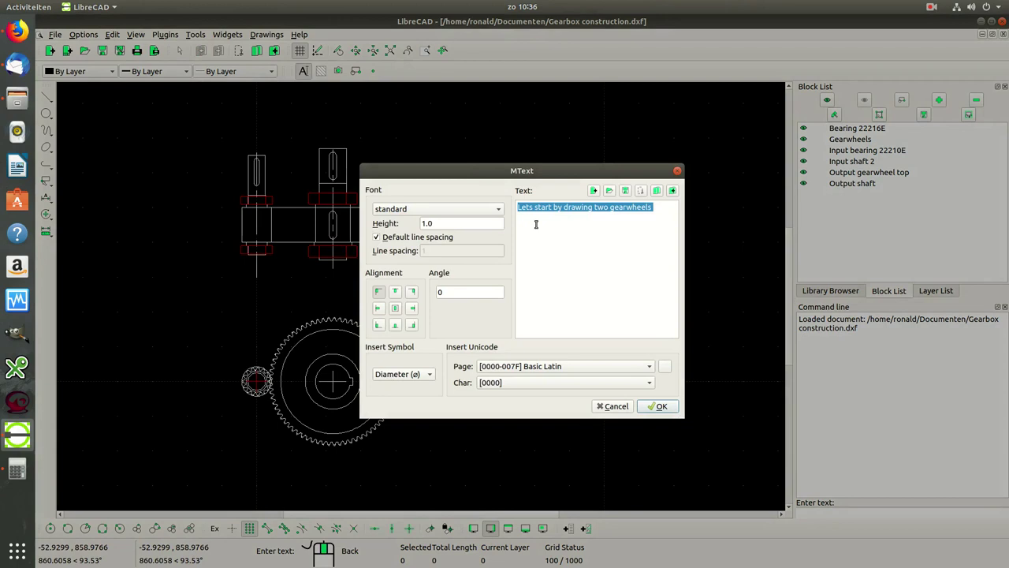
key(Delete)
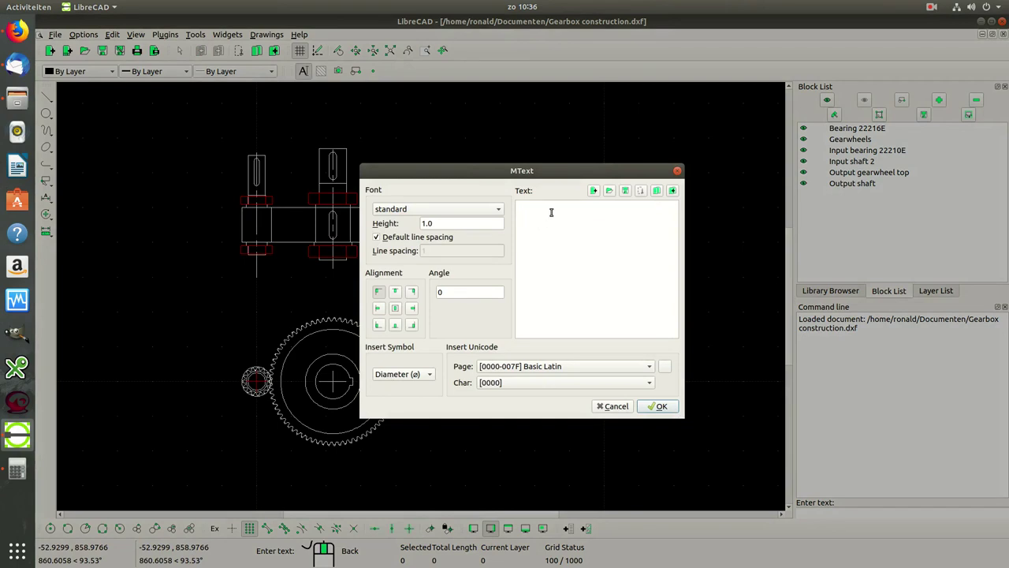
right_click(551, 212)
click(575, 272)
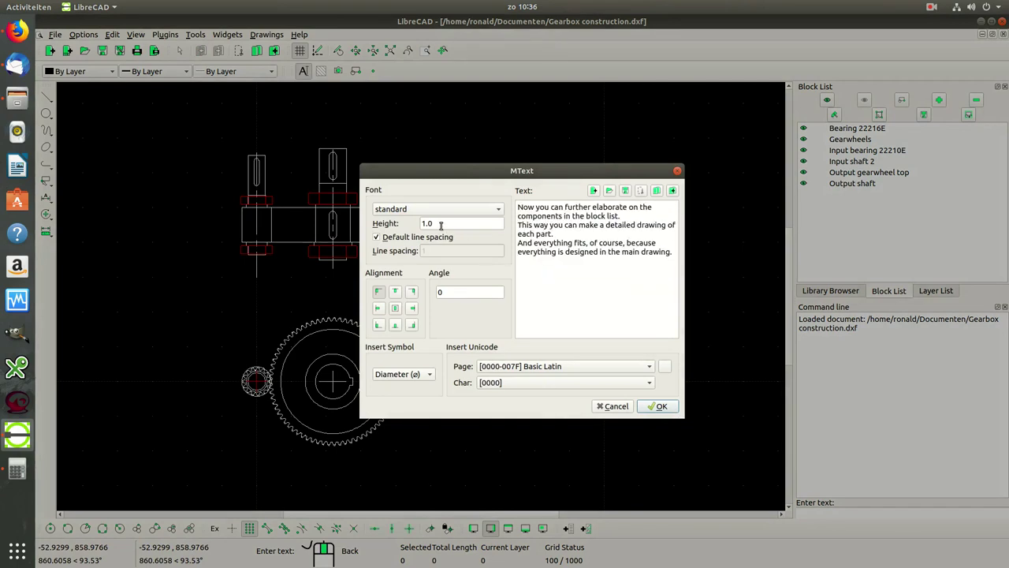
drag(443, 224, 392, 225)
text(10)
click(658, 406)
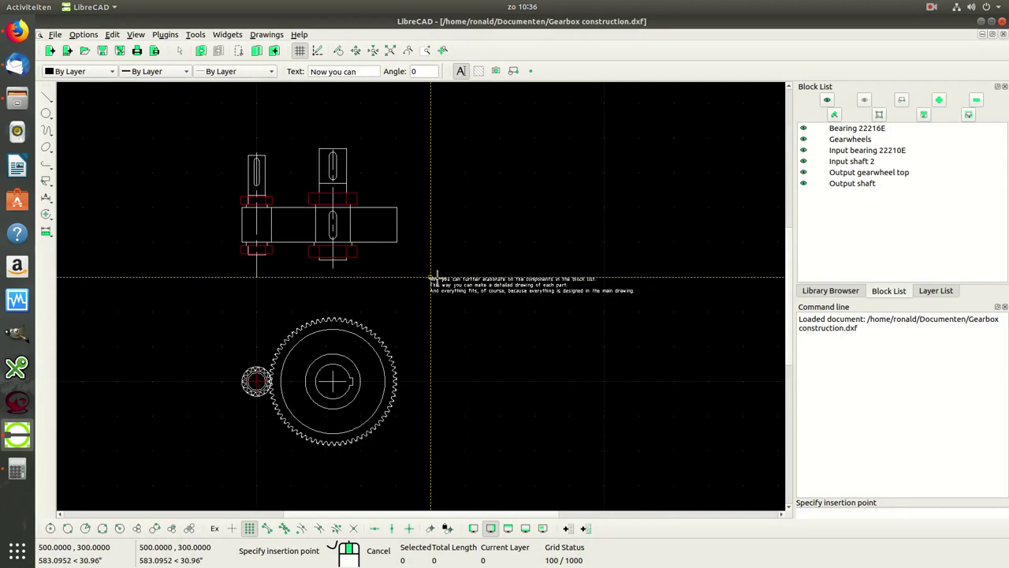
Step: Place the note right of the shaft assembly above the gearwheels and zoom to check it
click(431, 277)
scroll(562, 285, up, 1)
scroll(552, 292, up, 2)
scroll(492, 311, up, 1)
scroll(495, 319, up, 1)
scroll(499, 328, up, 1)
scroll(509, 311, up, 1)
scroll(686, 232, down, 1)
scroll(439, 232, up, 1)
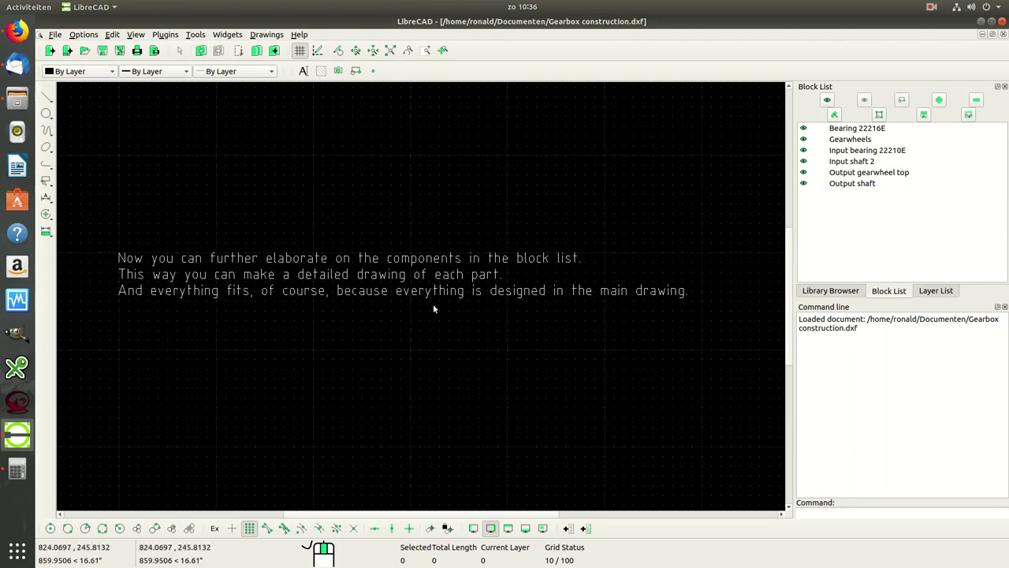
scroll(431, 293, down, 2)
scroll(430, 293, down, 1)
scroll(418, 306, down, 2)
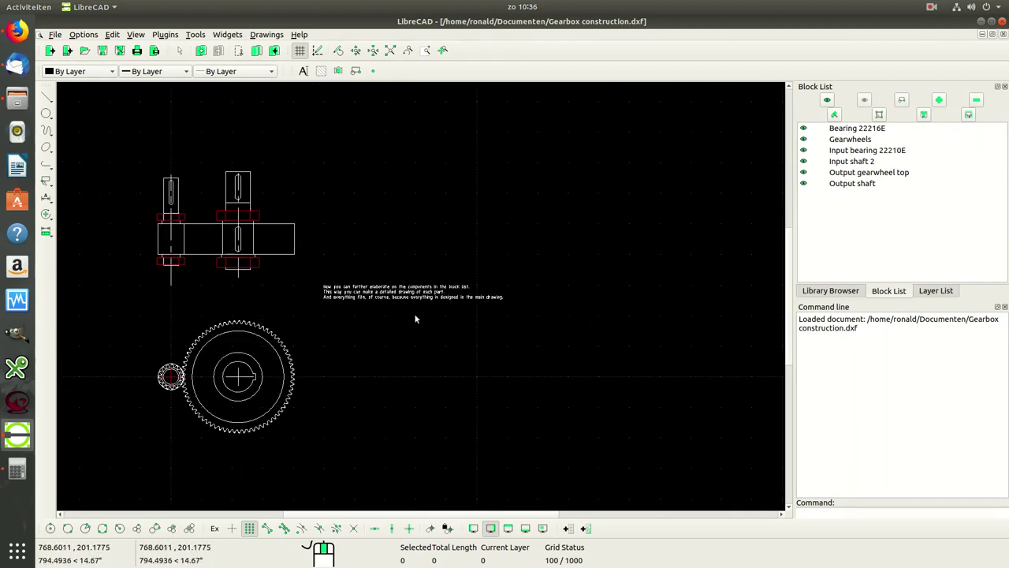
Step: Check the Layer and Block lists, then save Gearbox construction.dxf with the new note
click(936, 291)
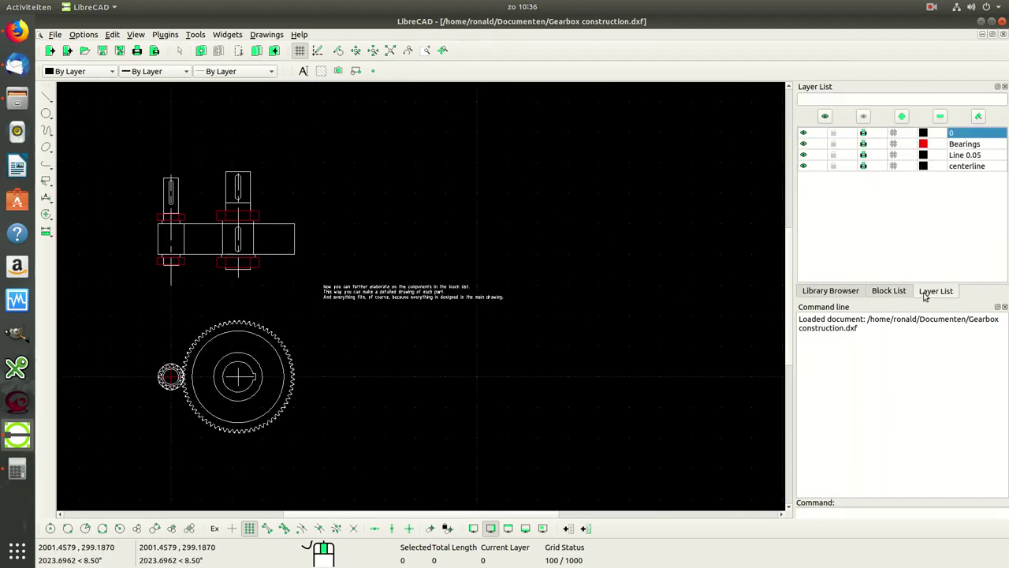
click(885, 291)
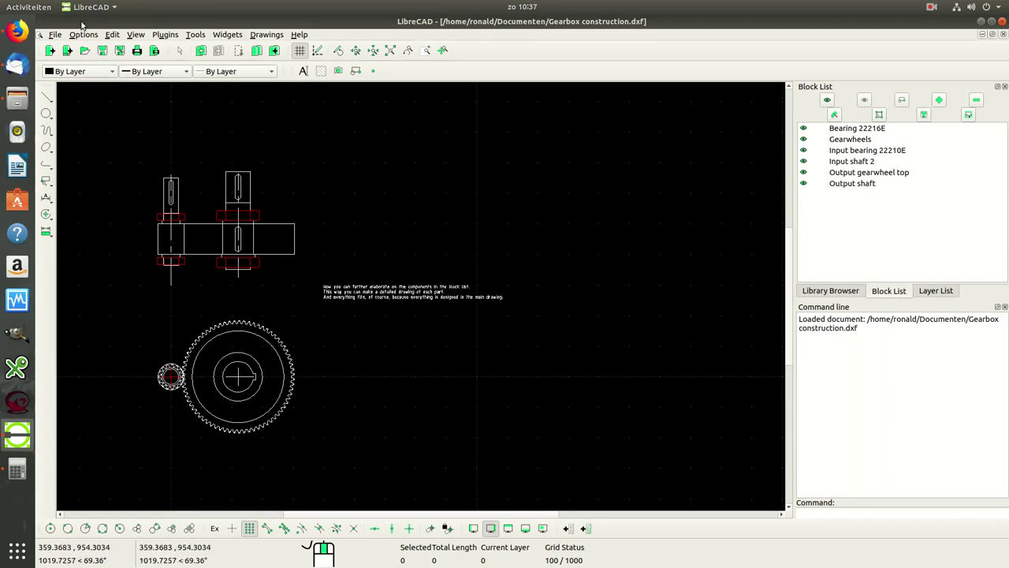
click(55, 37)
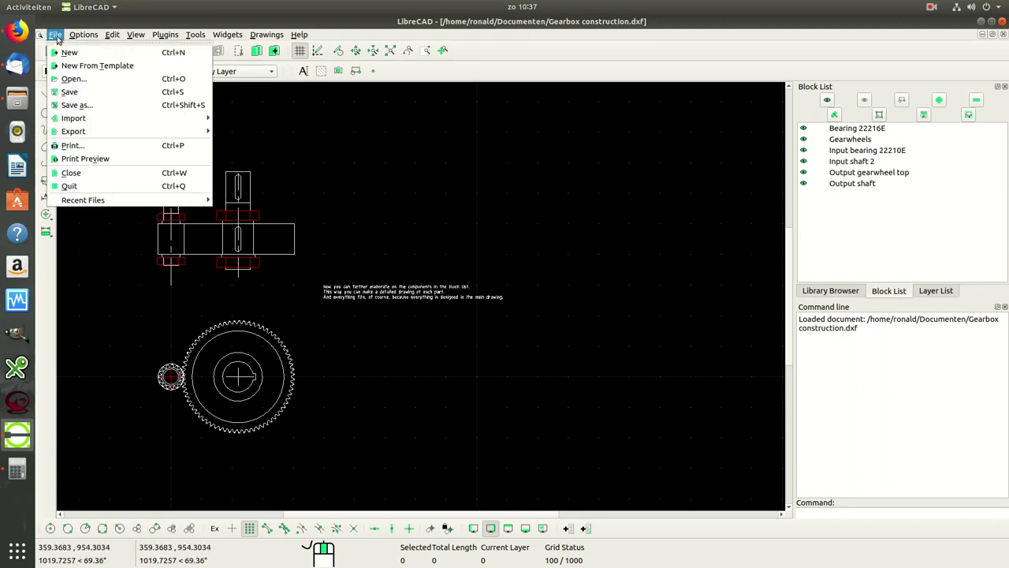
click(71, 92)
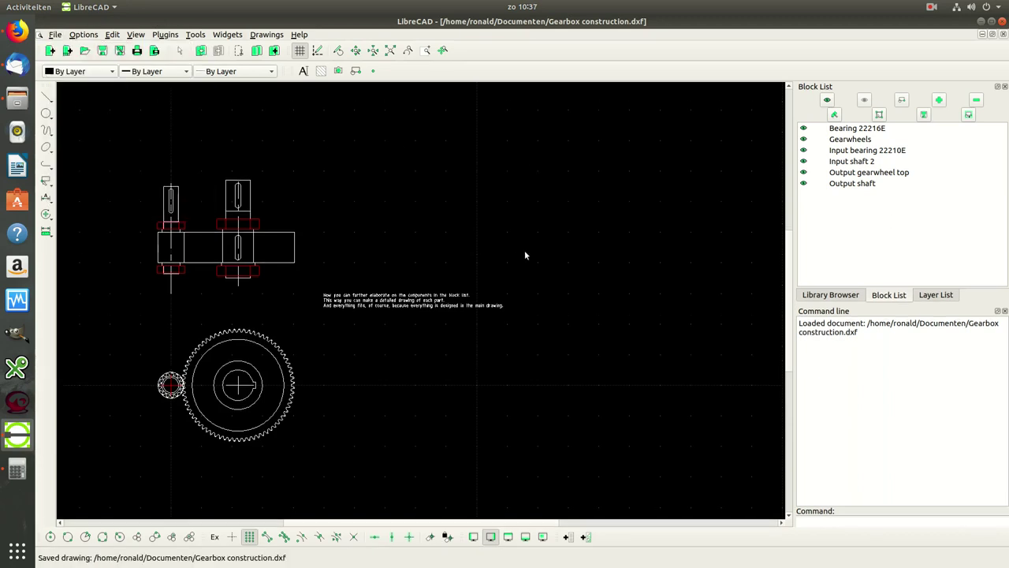
click(932, 8)
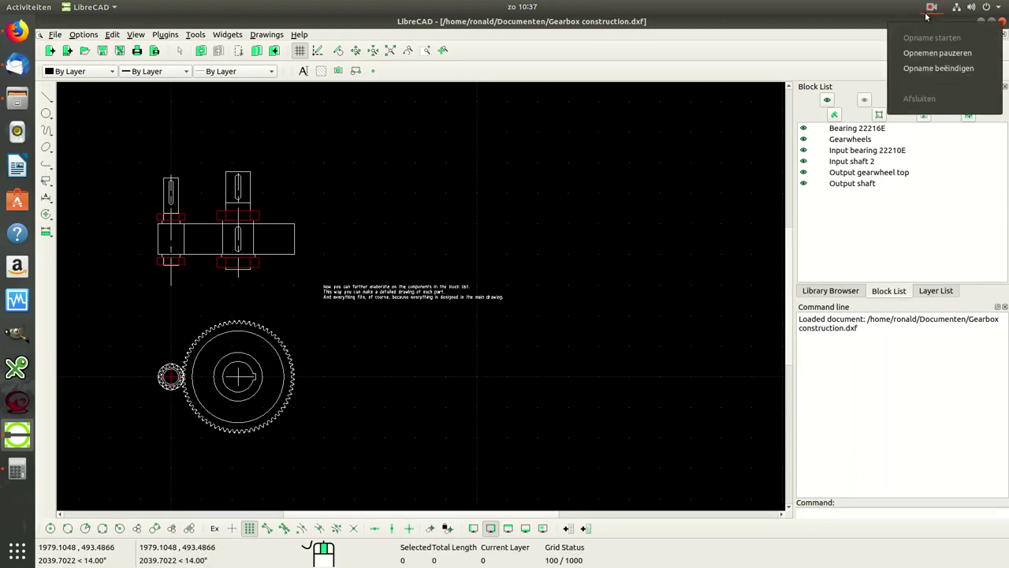